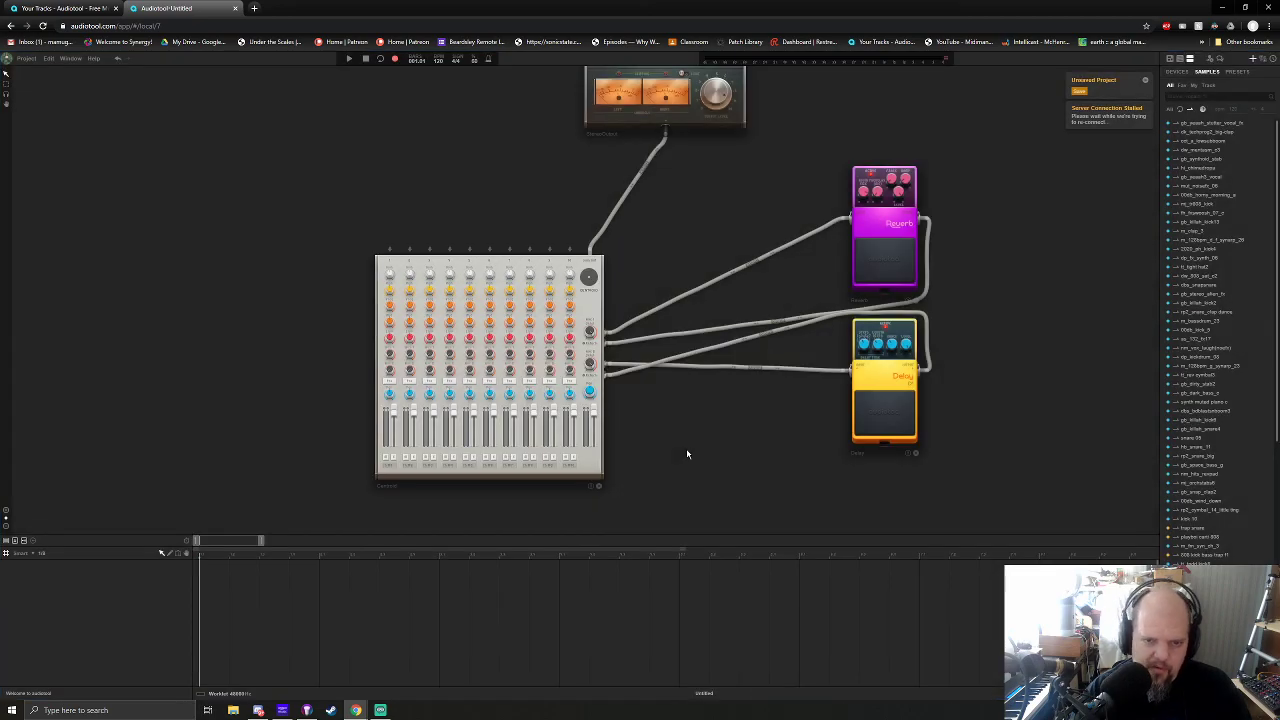
{"action": "left_click_drag", "start_coordinate": [693, 451], "coordinate": [668, 466]}
{"action": "scroll", "coordinate": [683, 488], "scroll_direction": "down", "scroll_amount": 2}
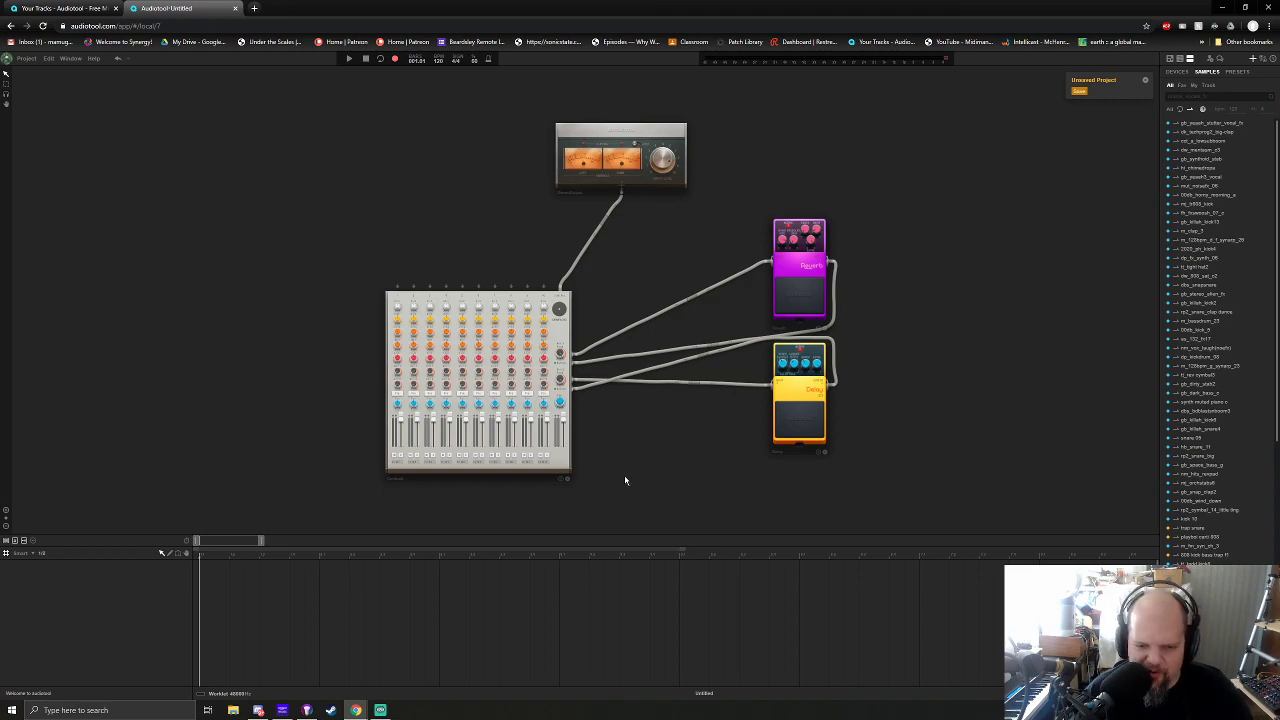
{"action": "scroll", "coordinate": [624, 474], "scroll_direction": "down", "scroll_amount": 2}
{"action": "left_click_drag", "start_coordinate": [630, 472], "coordinate": [670, 443]}
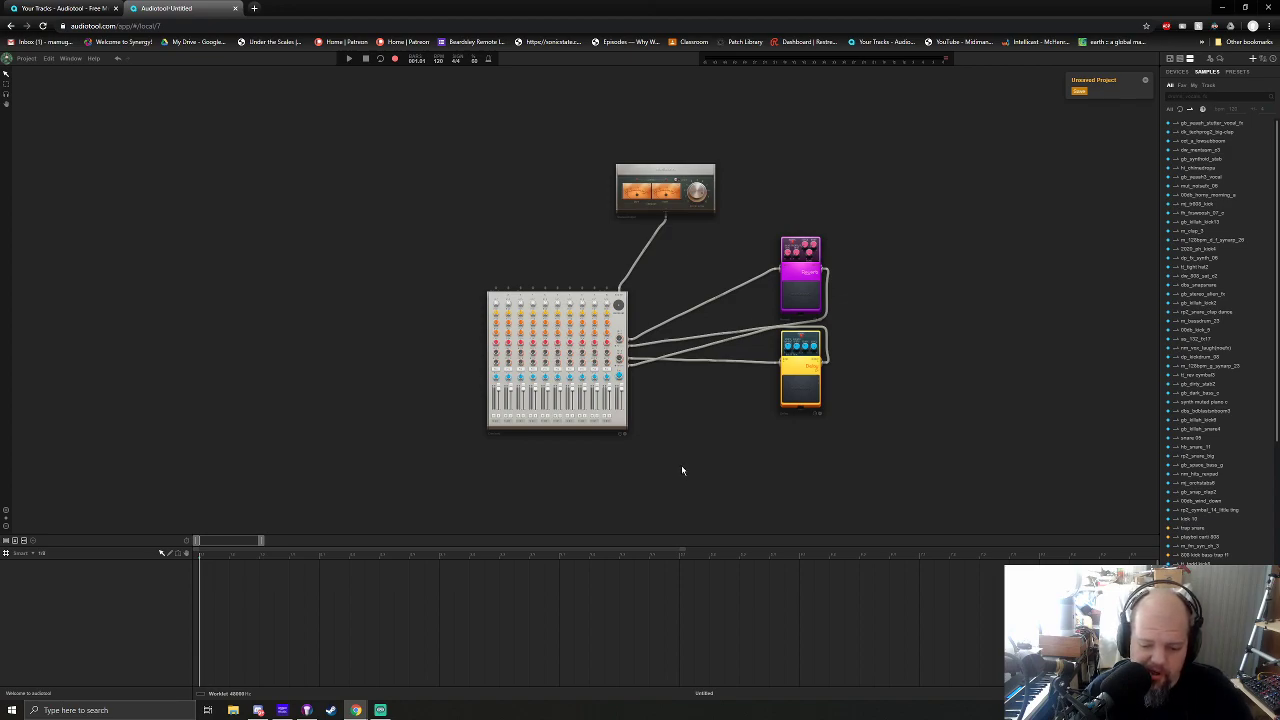
{"action": "scroll", "coordinate": [429, 400], "scroll_direction": "up", "scroll_amount": 2}
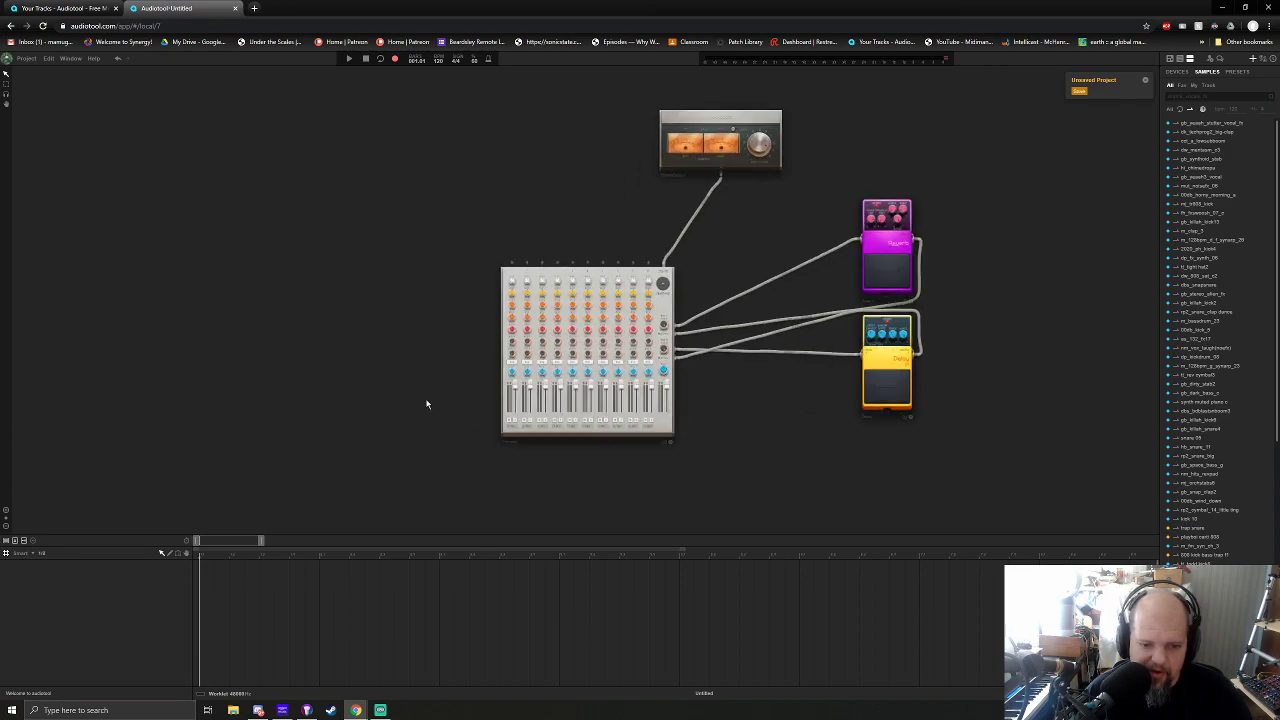
{"action": "scroll", "coordinate": [427, 402], "scroll_direction": "down", "scroll_amount": 2}
{"action": "scroll", "coordinate": [426, 403], "scroll_direction": "up", "scroll_amount": 1}
{"action": "scroll", "coordinate": [429, 395], "scroll_direction": "up", "scroll_amount": 1}
{"action": "scroll", "coordinate": [429, 395], "scroll_direction": "down", "scroll_amount": 1}
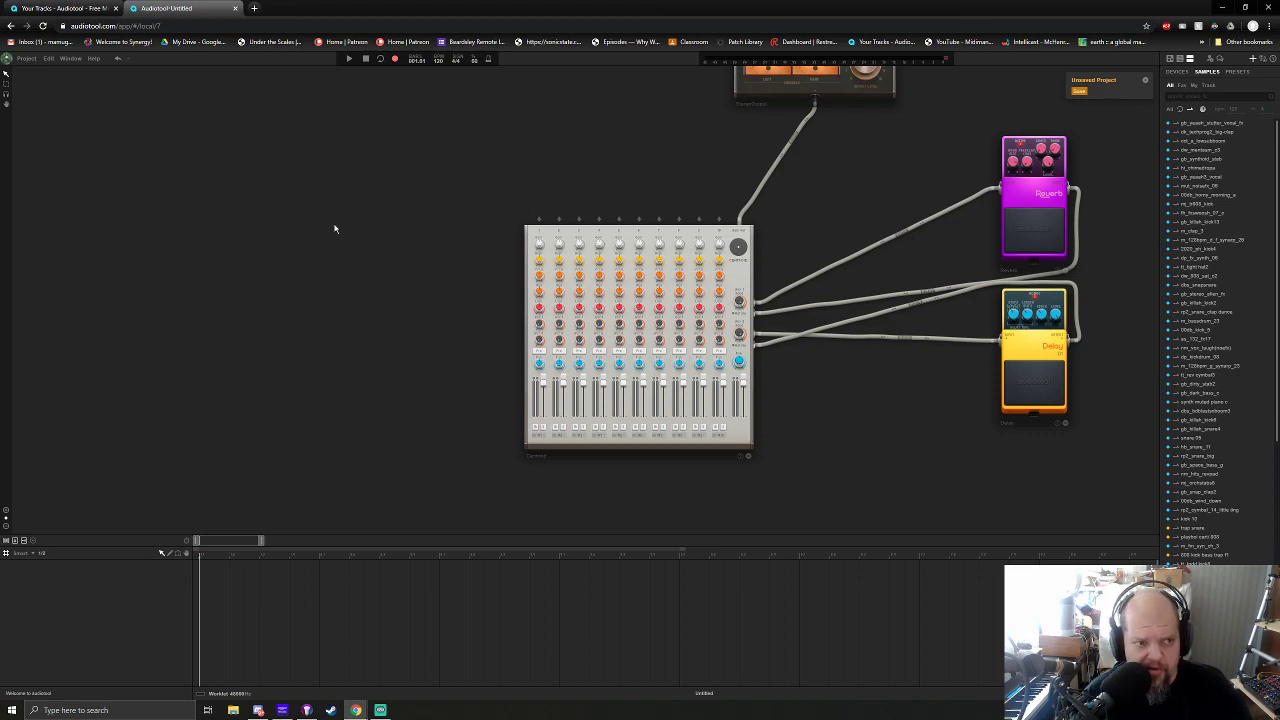
Open Google Classroom and bring up the instructions of the "Samples samples and MORE samples..." assignment in the Electronic Music new class
{"action": "middle_click", "coordinate": [693, 41]}
{"action": "left_click", "coordinate": [290, 8]}
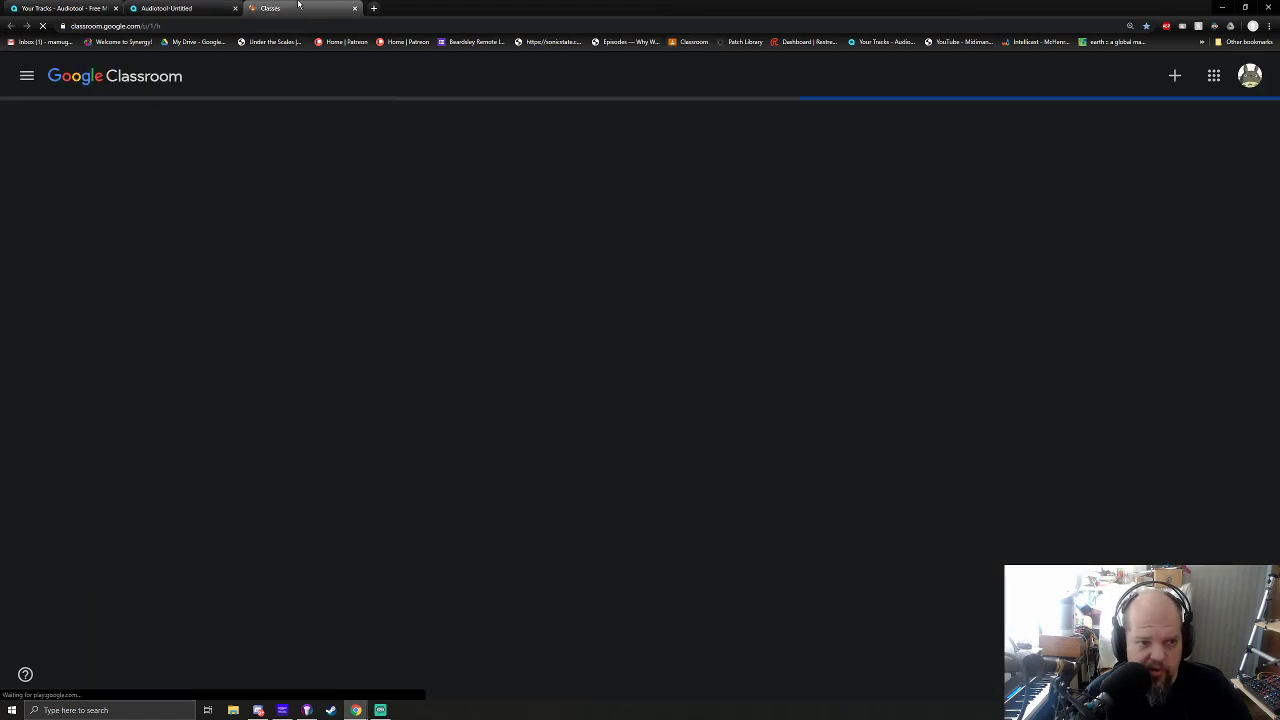
{"action": "left_click", "coordinate": [576, 147]}
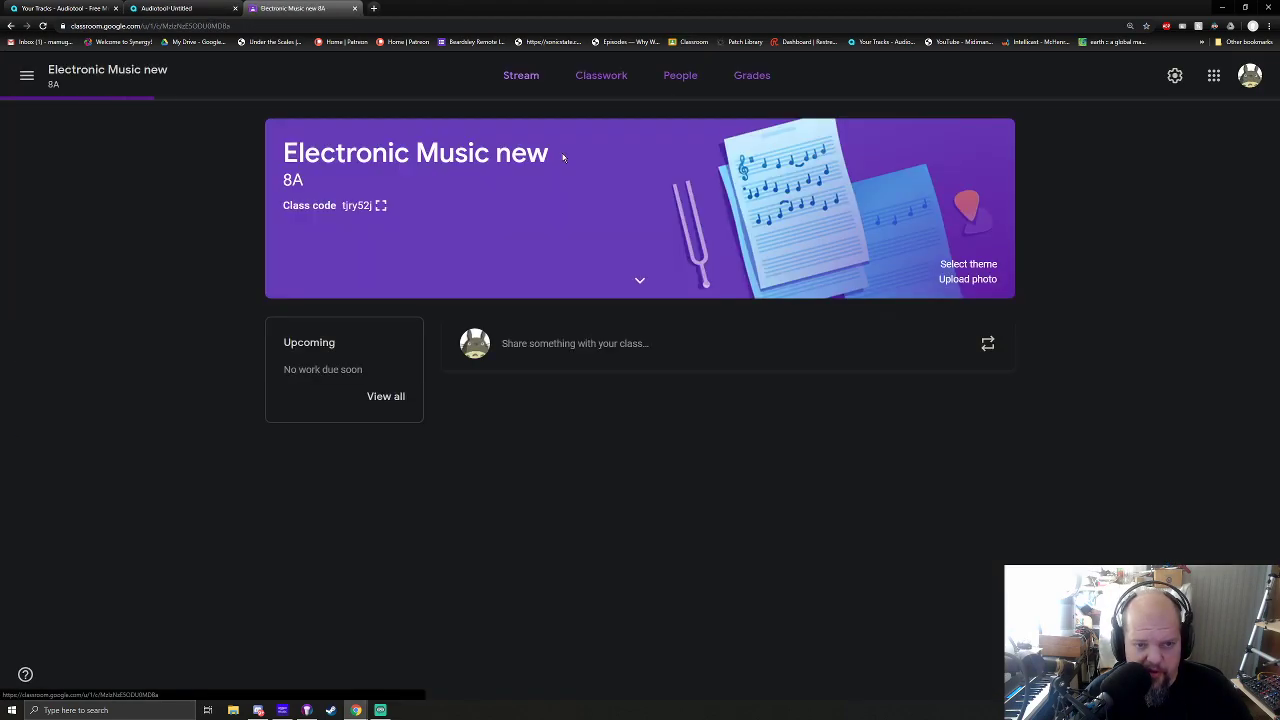
{"action": "scroll", "coordinate": [301, 436], "scroll_direction": "down", "scroll_amount": 5}
{"action": "scroll", "coordinate": [307, 420], "scroll_direction": "down", "scroll_amount": 2}
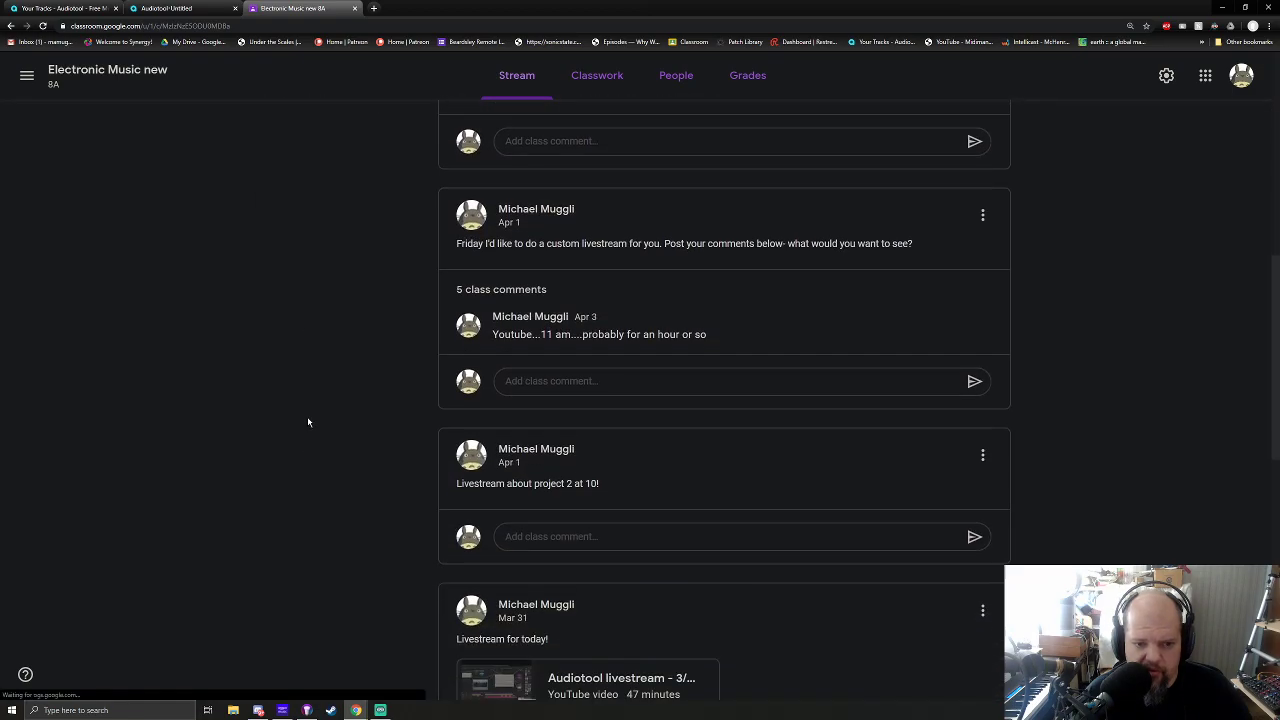
{"action": "scroll", "coordinate": [310, 418], "scroll_direction": "down", "scroll_amount": 3}
{"action": "scroll", "coordinate": [316, 416], "scroll_direction": "down", "scroll_amount": 2}
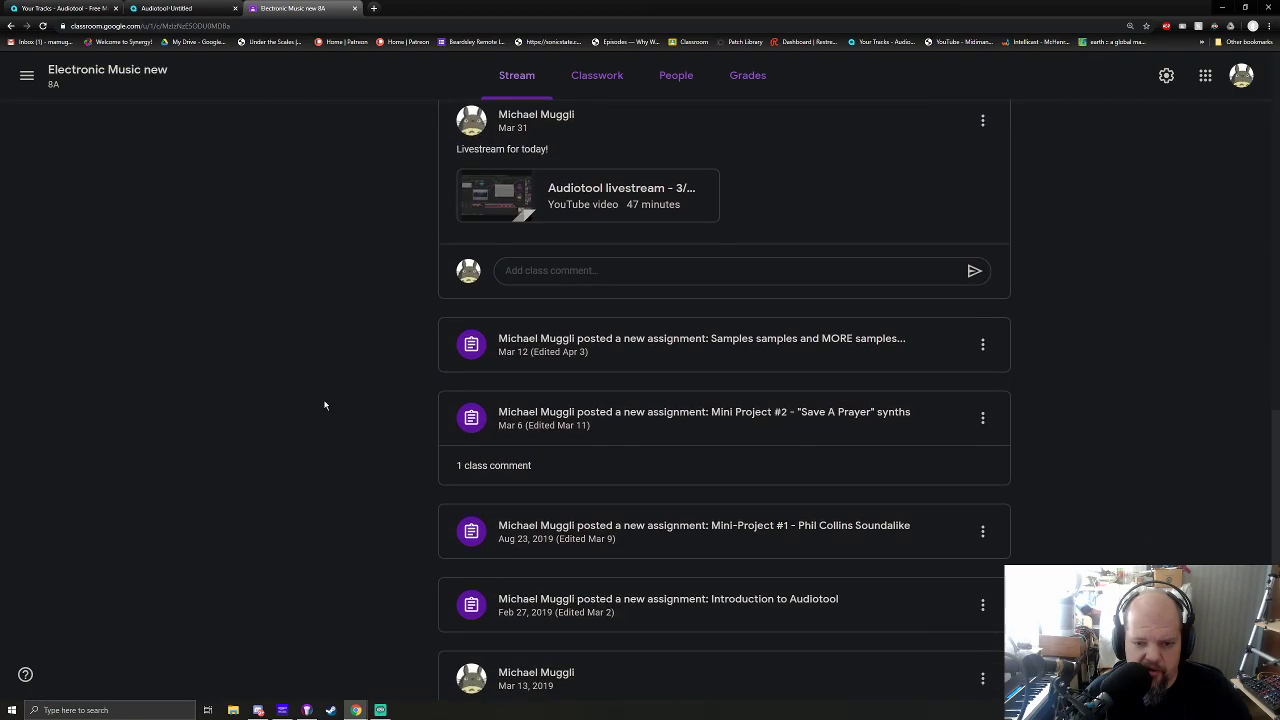
{"action": "left_click", "coordinate": [635, 334]}
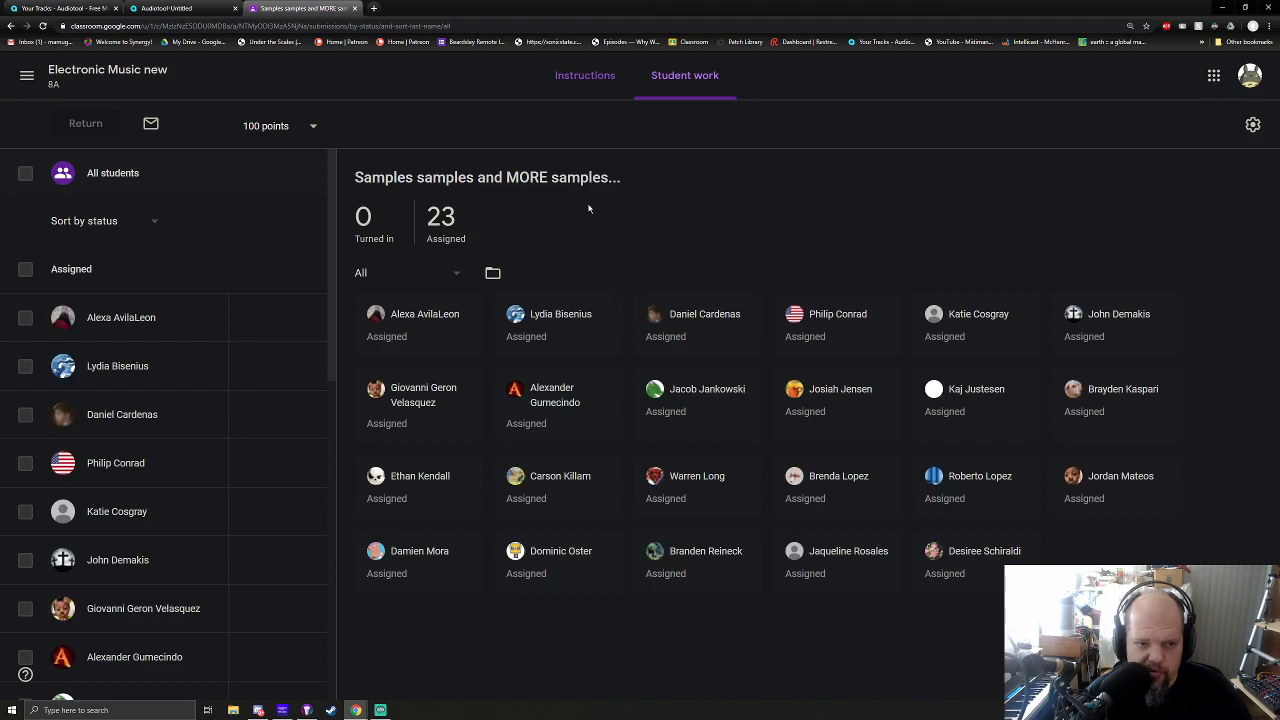
{"action": "left_click", "coordinate": [592, 77]}
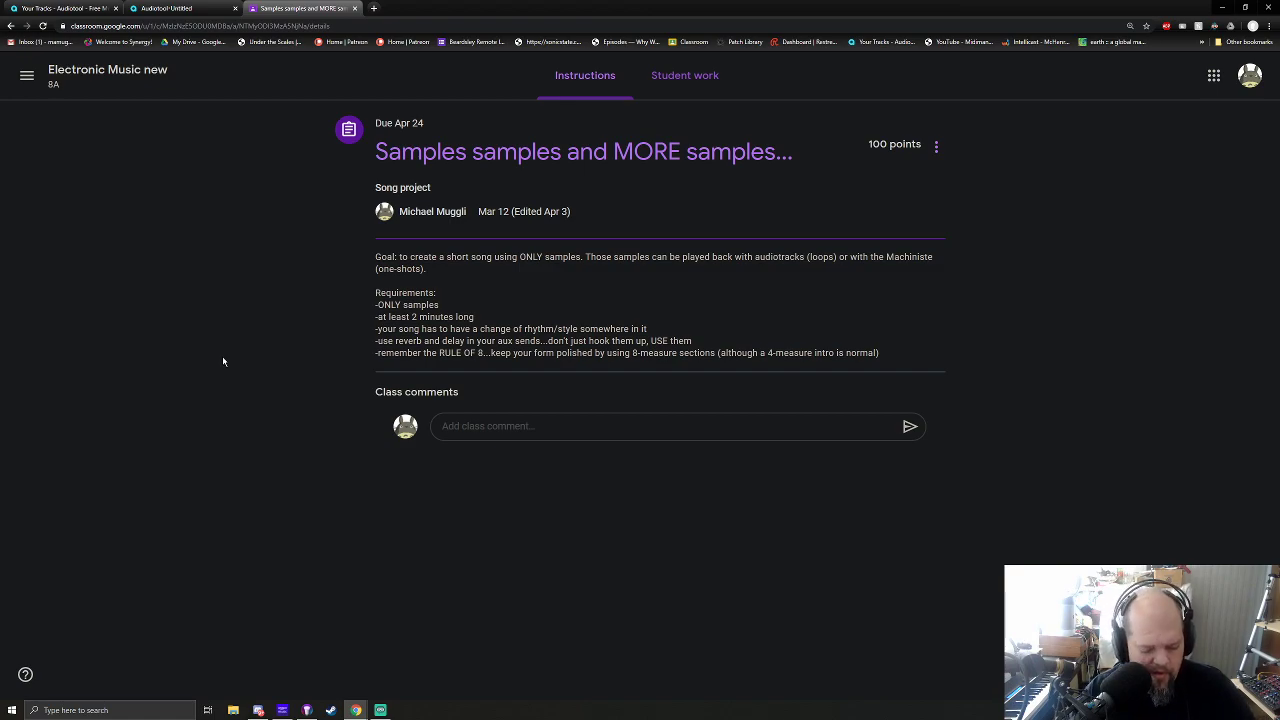
Enlarge the assignment page and review the song project requirements, from the samples-only rule to the 8-measure sections
{"action": "key", "text": "ctrl+plus"}
{"action": "key", "text": "ctrl+plus"}
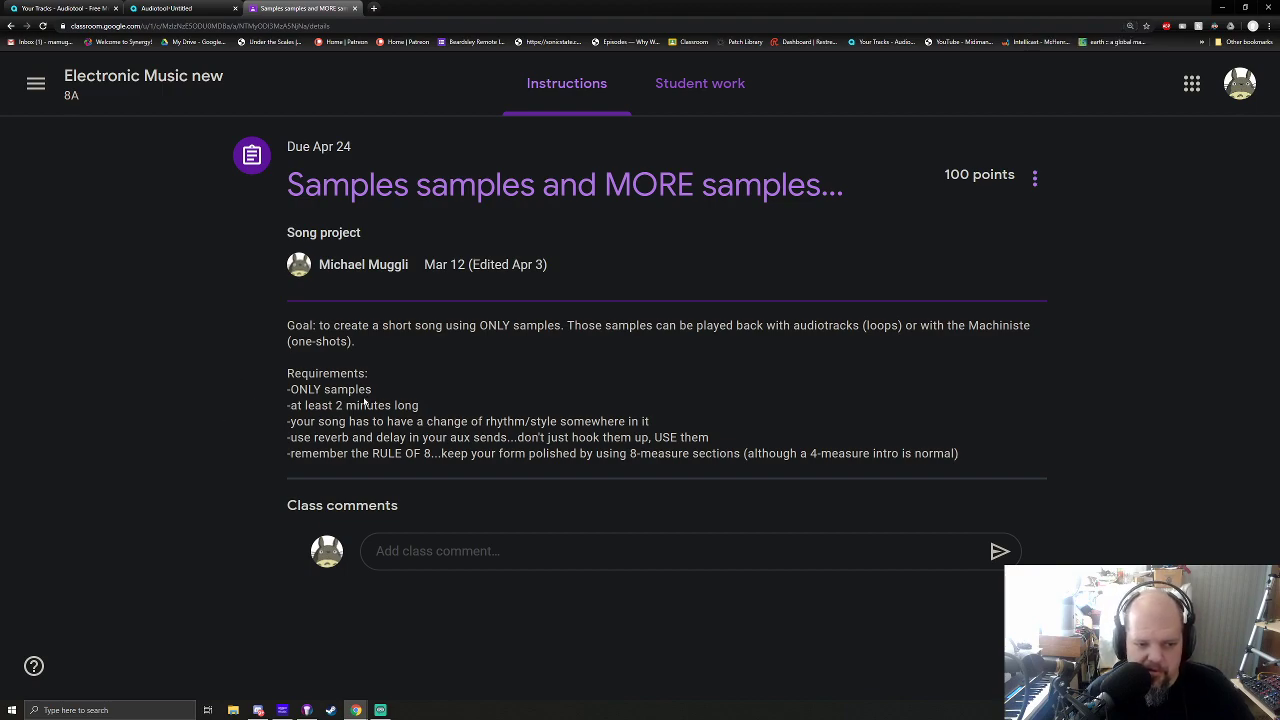
{"action": "left_click_drag", "start_coordinate": [418, 405], "coordinate": [287, 388]}
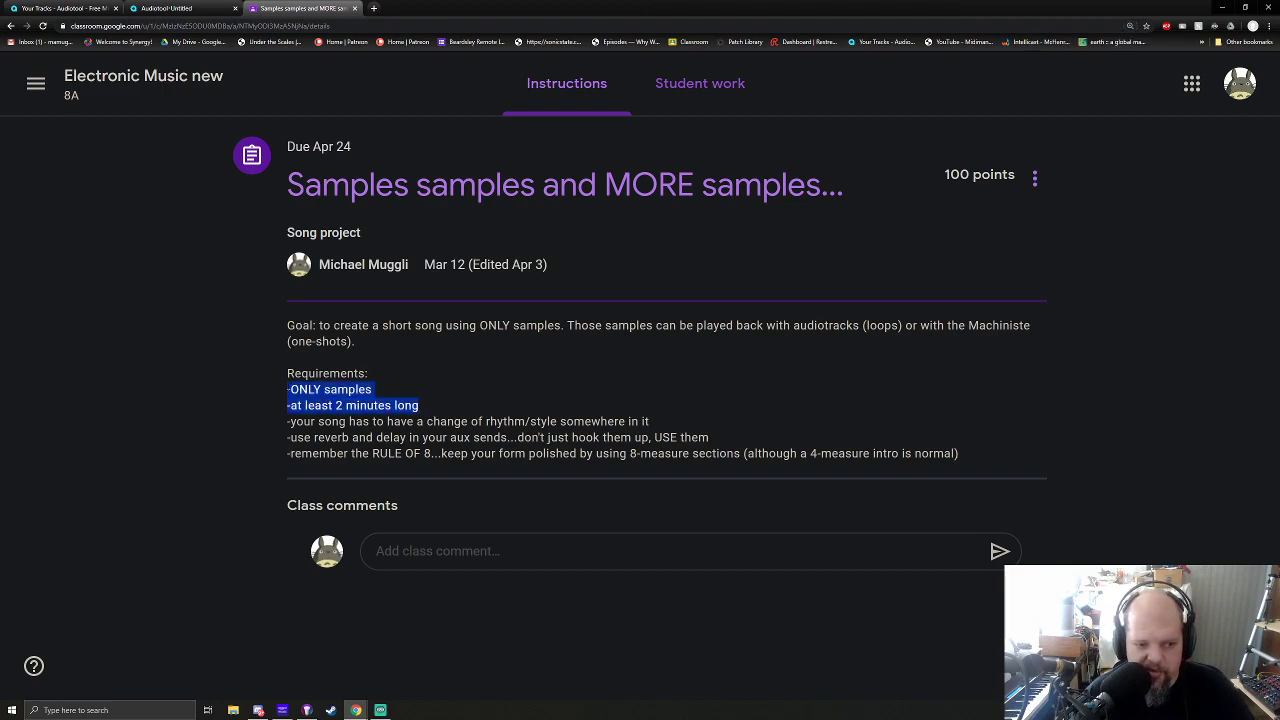
{"action": "left_click", "coordinate": [238, 431]}
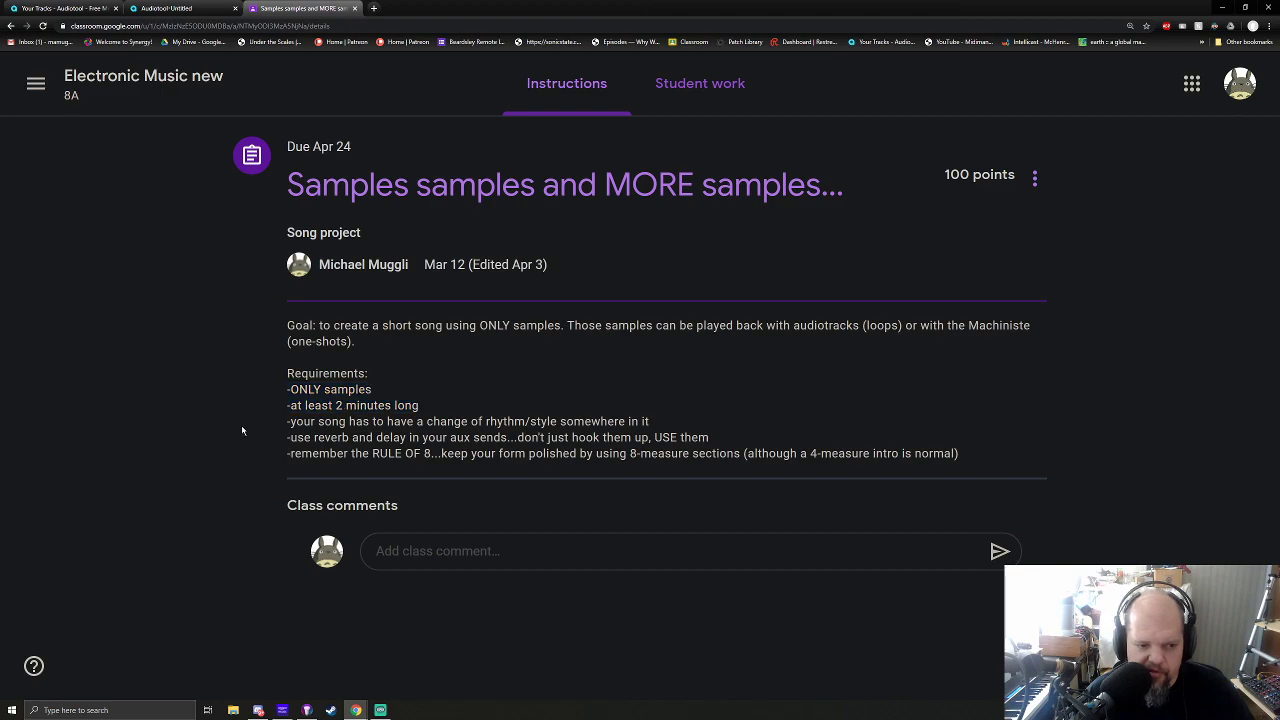
{"action": "left_click_drag", "start_coordinate": [279, 420], "coordinate": [683, 413]}
{"action": "left_click", "coordinate": [685, 415]}
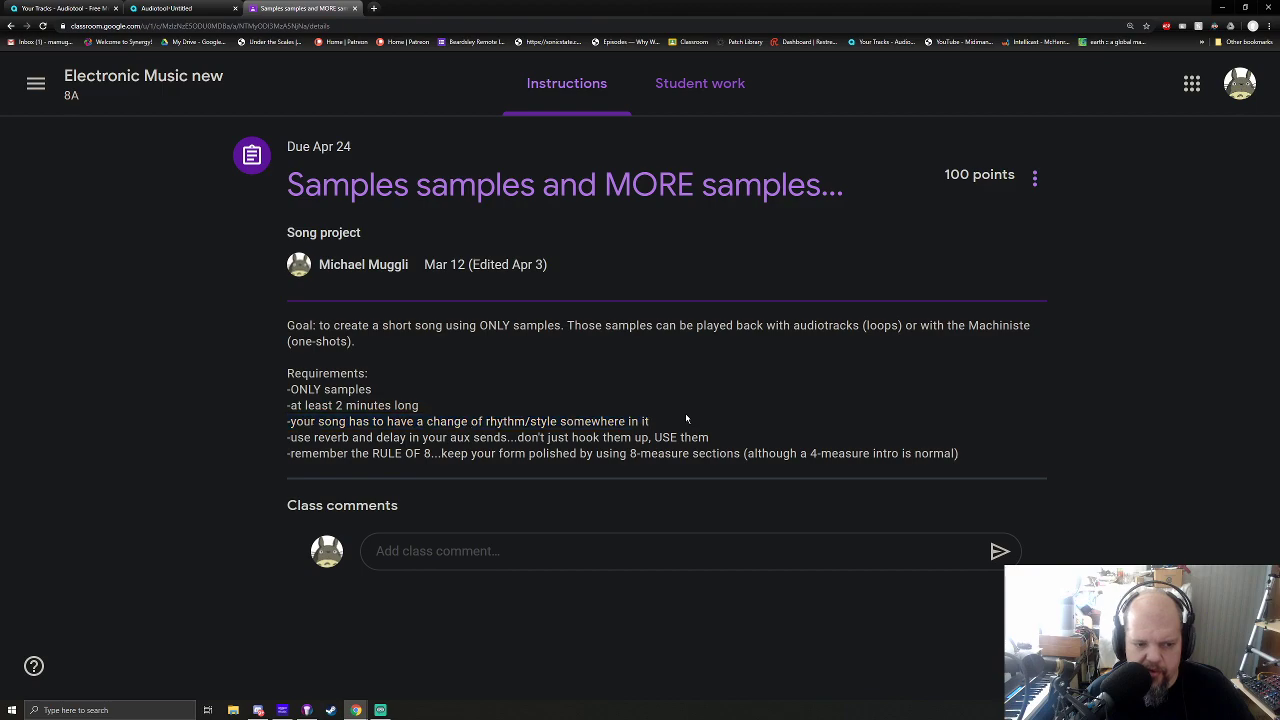
{"action": "left_click_drag", "start_coordinate": [714, 441], "coordinate": [1024, 463]}
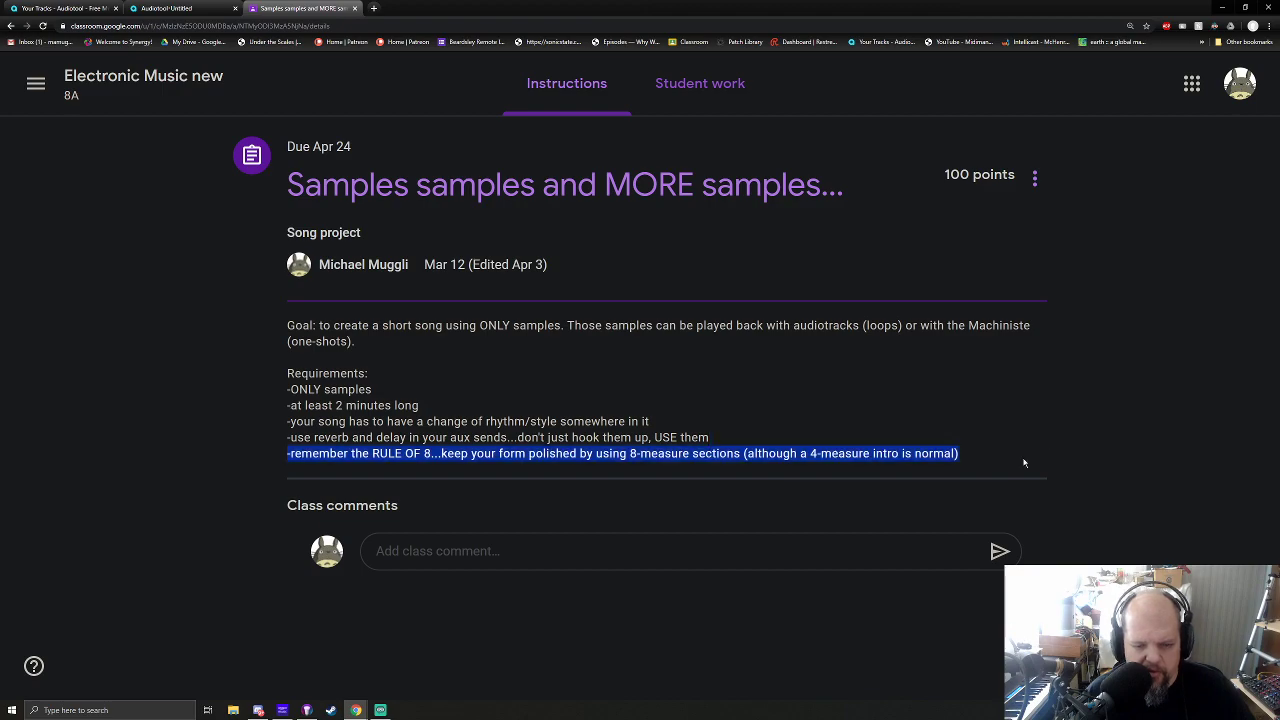
{"action": "left_click", "coordinate": [178, 415]}
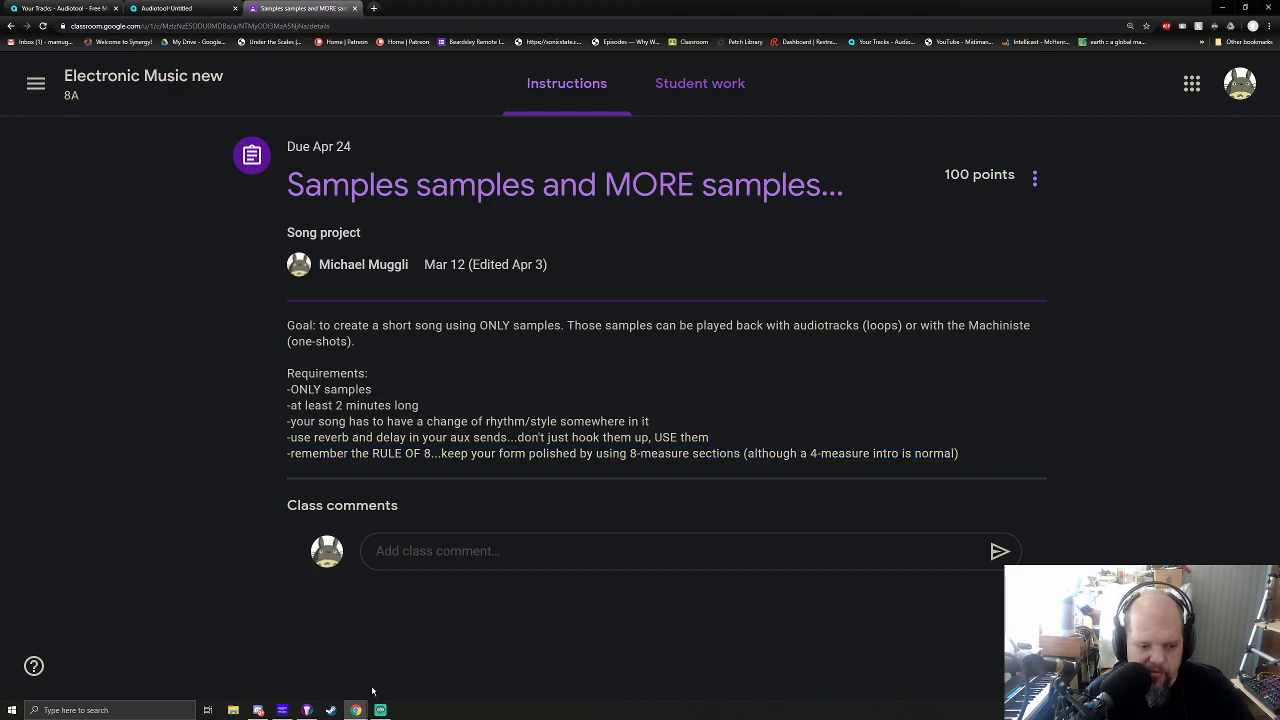
Switch back to Audiotool and list all sample types in the sample browser after trying the loops-only filter
{"action": "left_click", "coordinate": [166, 8]}
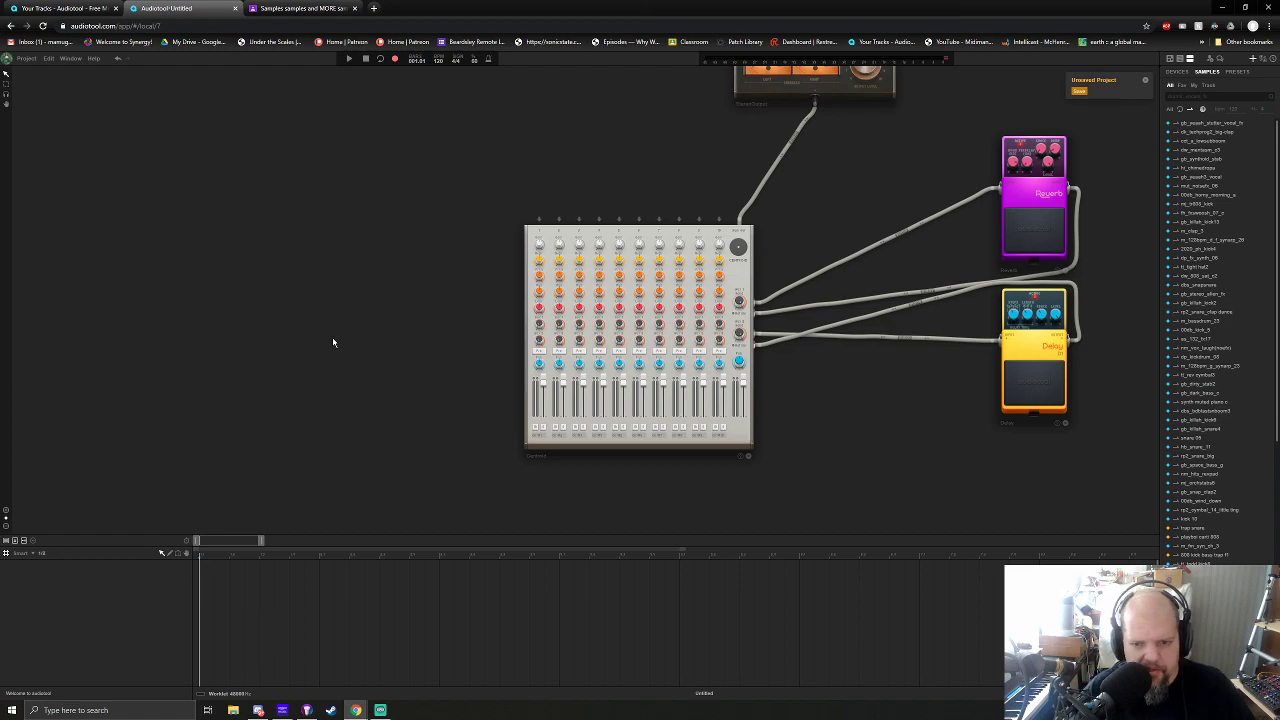
{"action": "left_click_drag", "start_coordinate": [860, 392], "coordinate": [758, 402]}
{"action": "scroll", "coordinate": [717, 385], "scroll_direction": "down", "scroll_amount": 2}
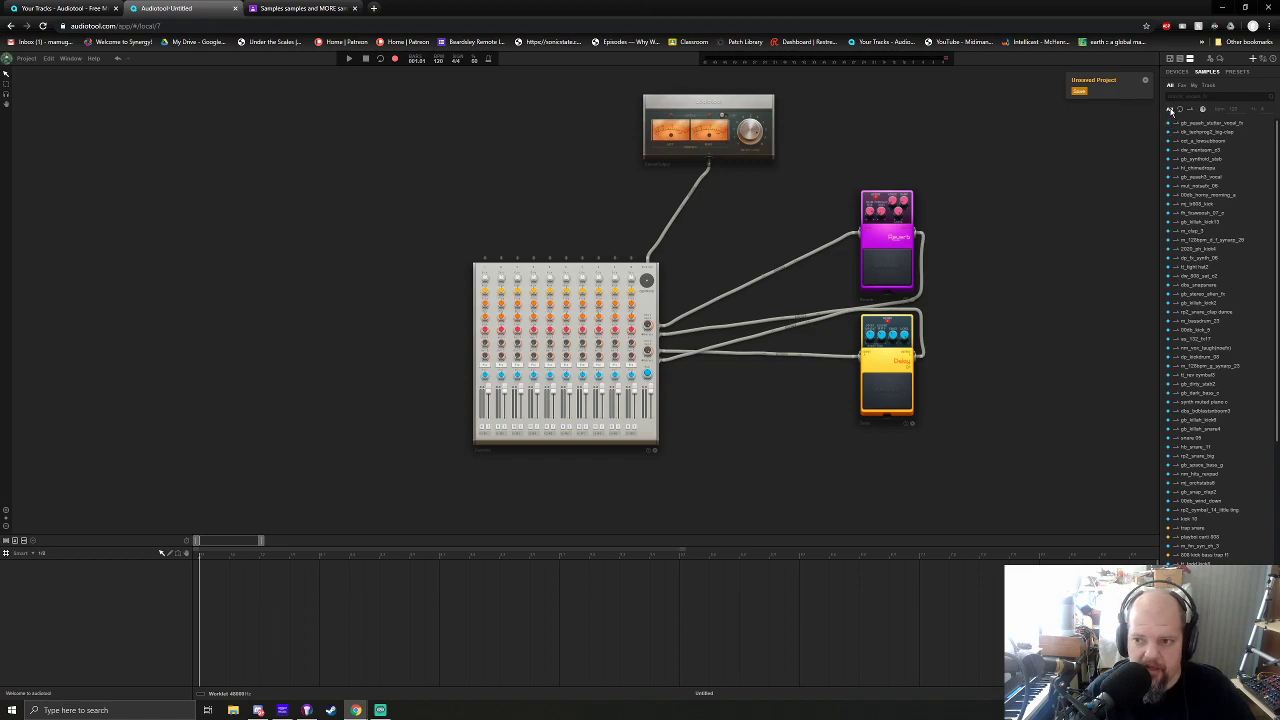
{"action": "left_click", "coordinate": [1171, 110]}
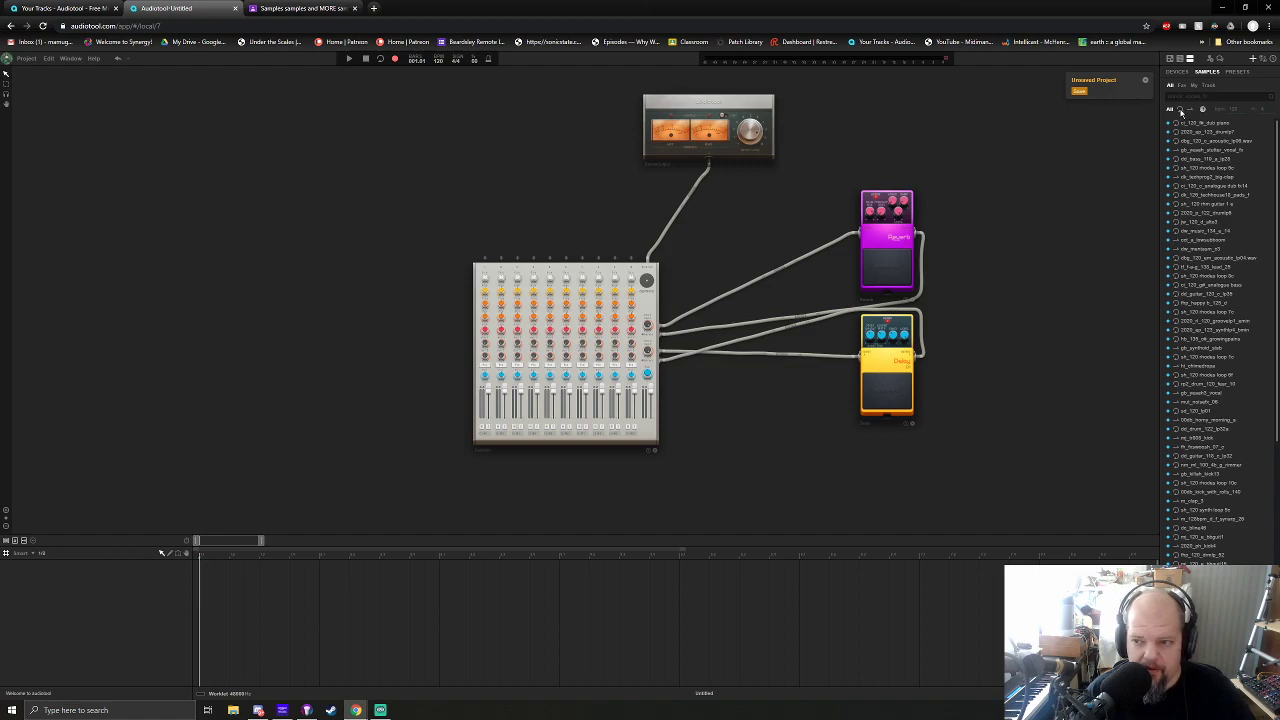
{"action": "left_click", "coordinate": [1180, 110]}
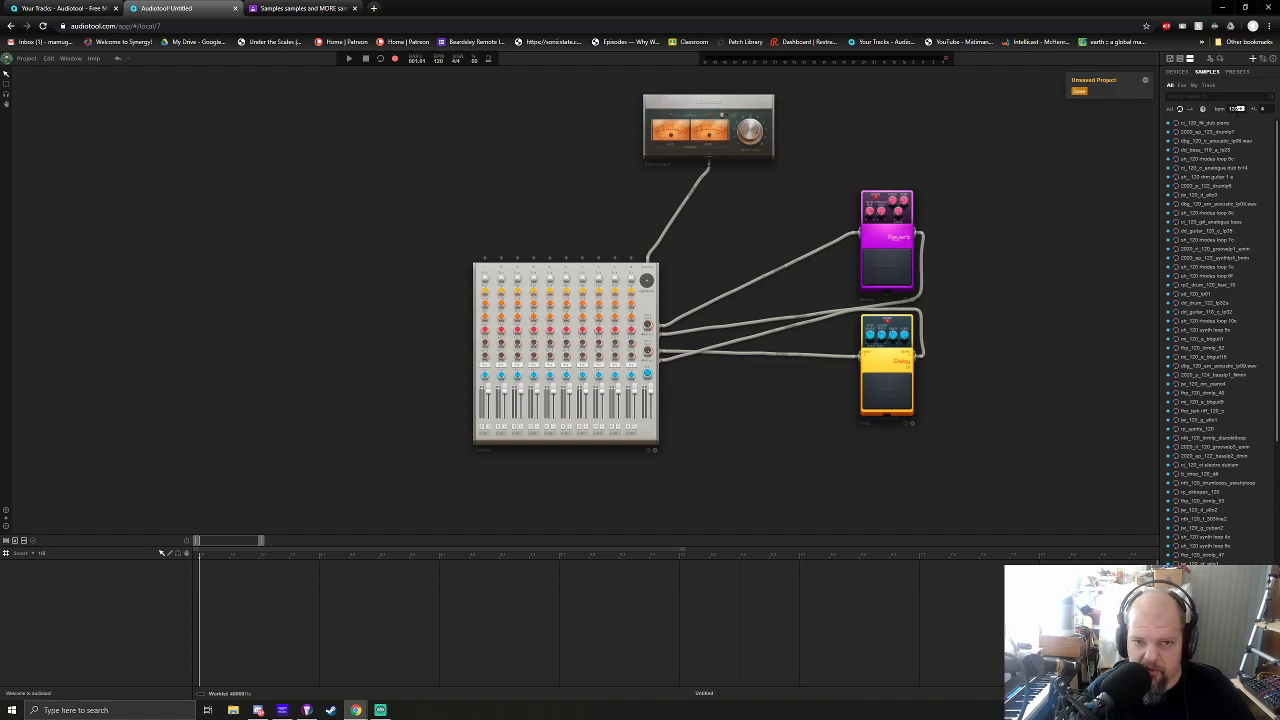
{"action": "left_click", "coordinate": [1170, 110]}
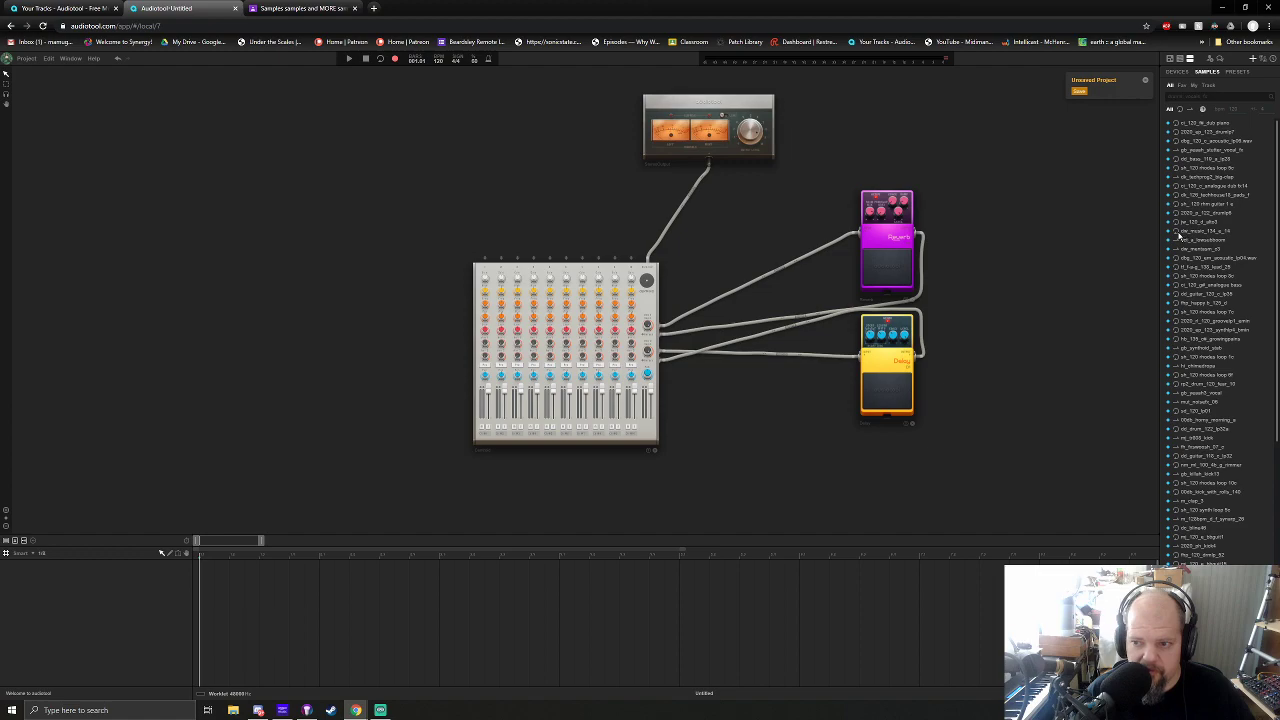
Preview the dw_music_134_a_14 loop, add it to the project as an audio track and place its device beside the mixer's channel side
{"action": "left_click", "coordinate": [1177, 232]}
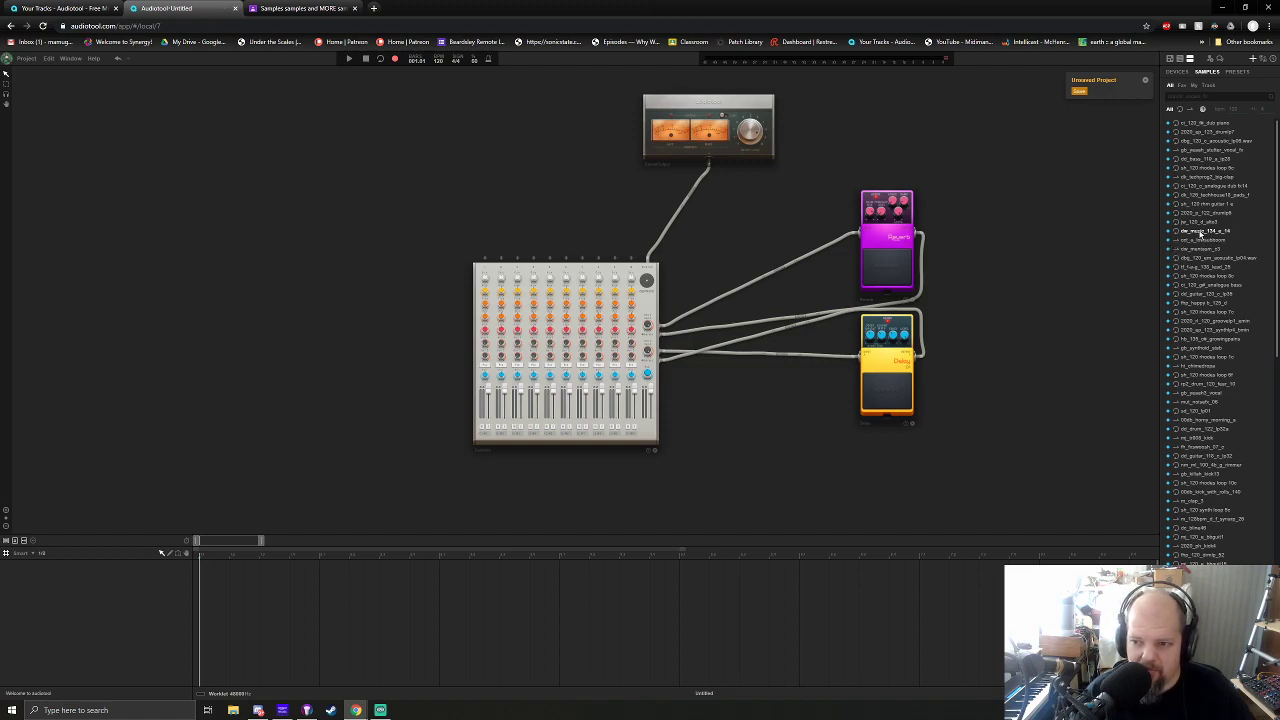
{"action": "scroll", "coordinate": [443, 237], "scroll_direction": "down", "scroll_amount": 5}
{"action": "left_click_drag", "start_coordinate": [427, 237], "coordinate": [428, 238]}
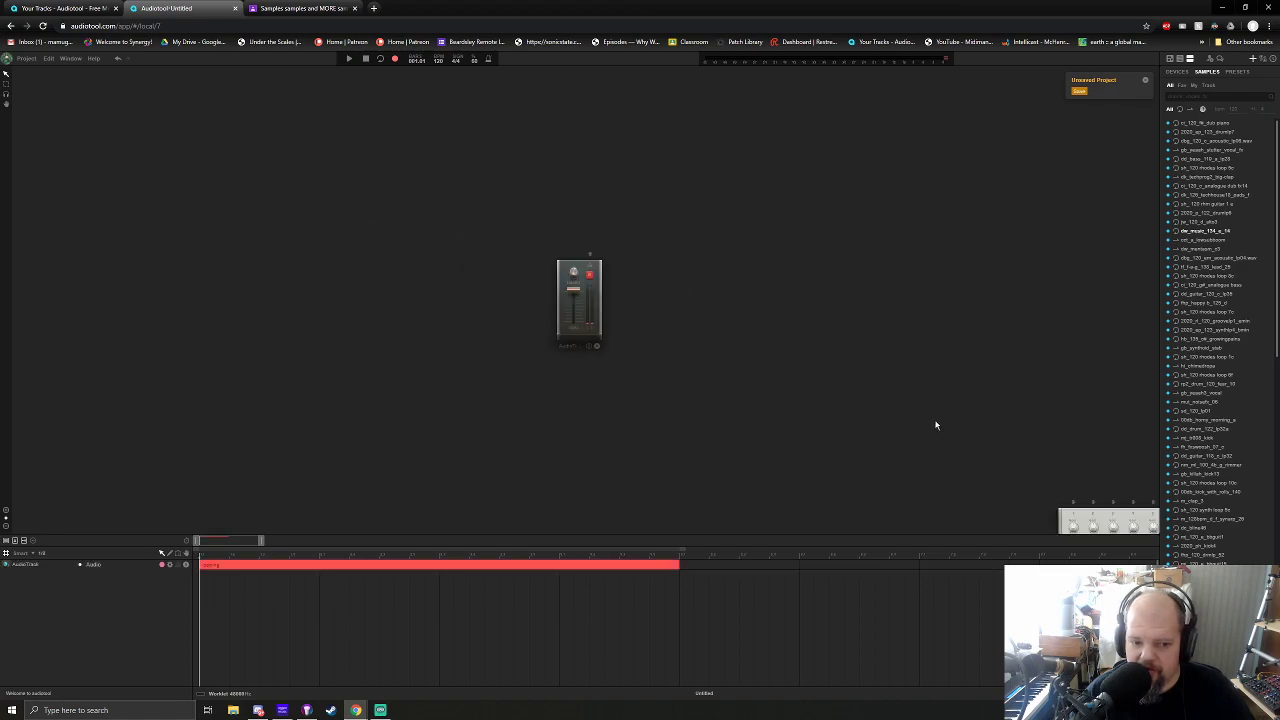
{"action": "left_click_drag", "start_coordinate": [926, 418], "coordinate": [620, 274]}
{"action": "scroll", "coordinate": [666, 277], "scroll_direction": "down", "scroll_amount": 2}
{"action": "left_click_drag", "start_coordinate": [336, 148], "coordinate": [450, 372]}
{"action": "left_click_drag", "start_coordinate": [963, 471], "coordinate": [701, 408]}
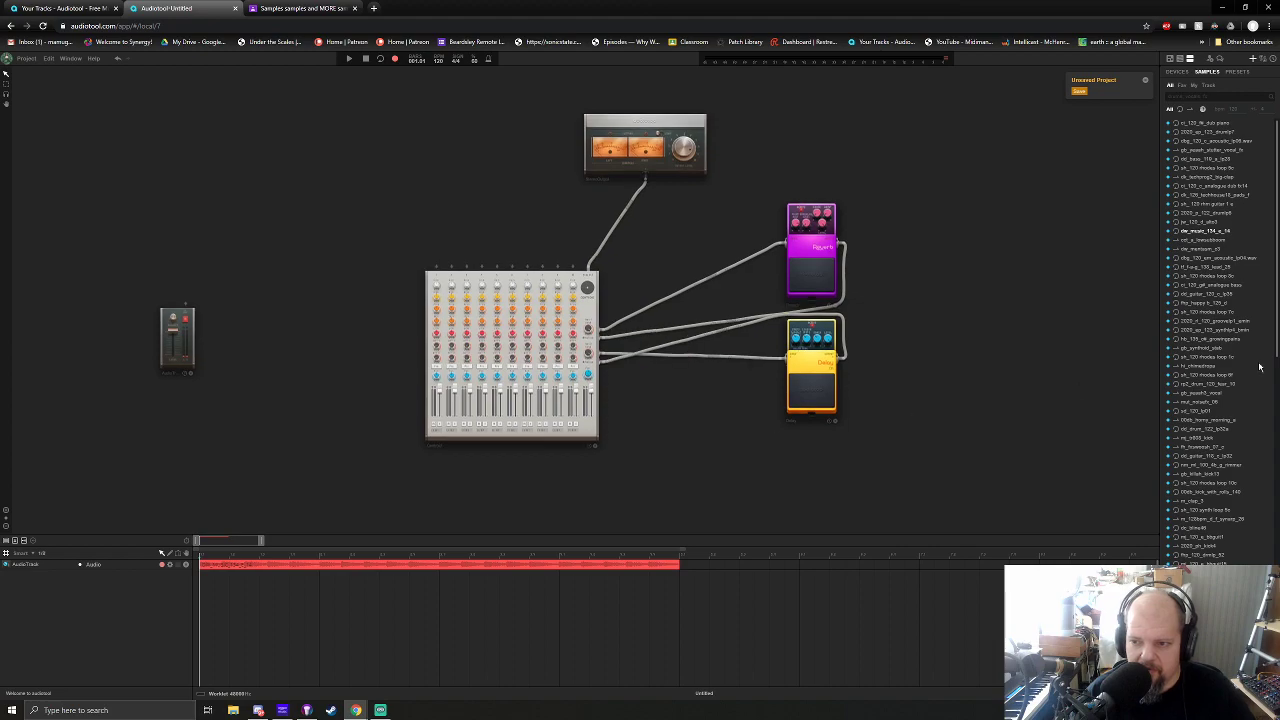
Audition various guitar, bass, rhodes and drum loops in the sample list to find one that suits the song
{"action": "left_click", "coordinate": [1176, 303]}
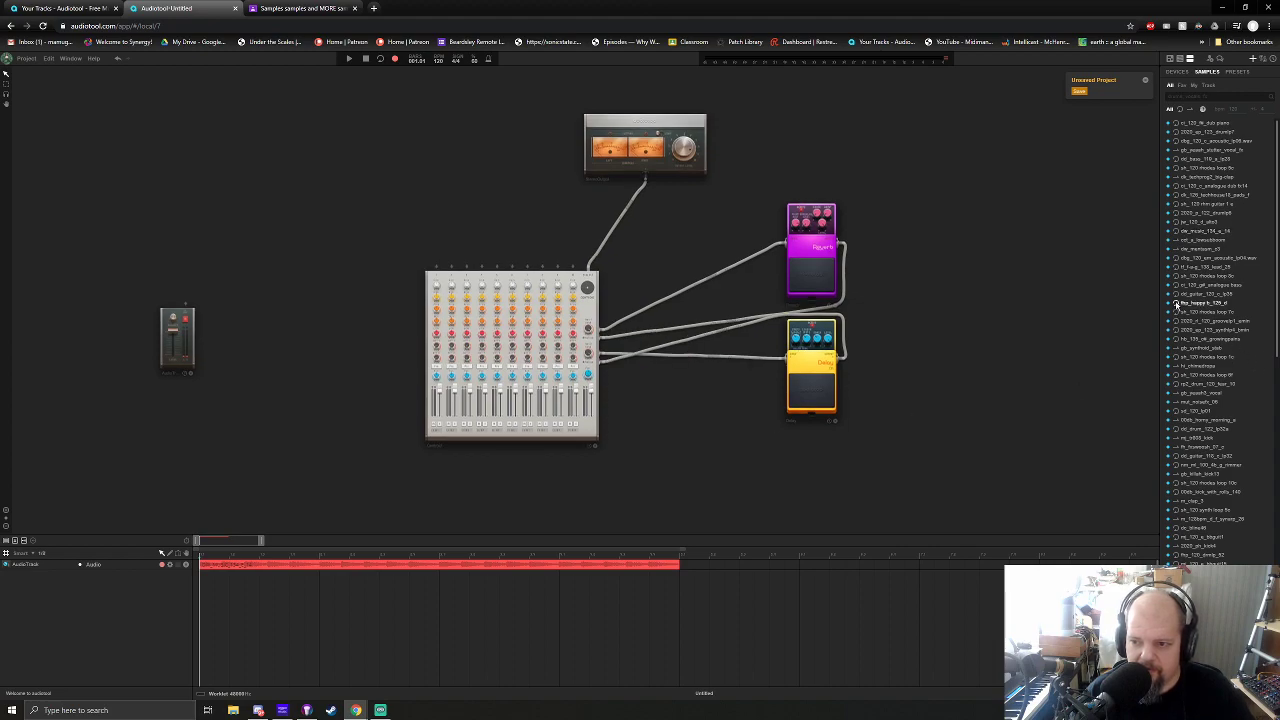
{"action": "left_click", "coordinate": [1176, 295]}
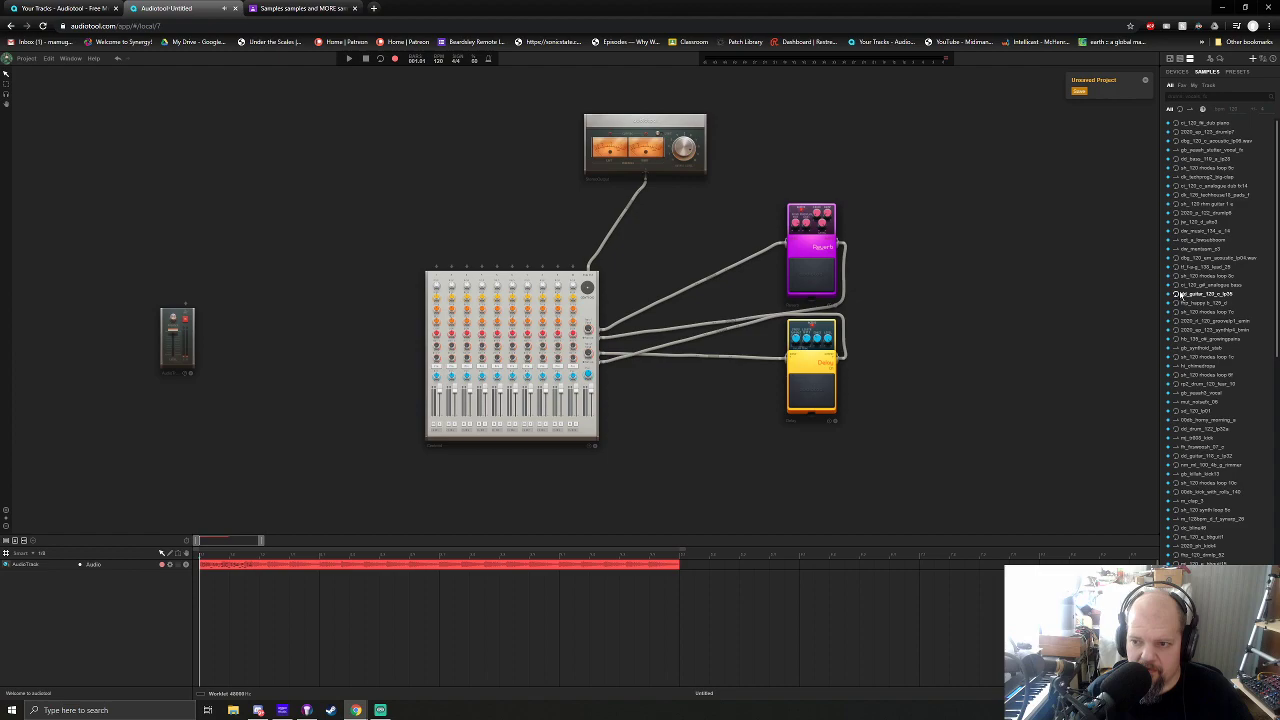
{"action": "left_click", "coordinate": [1176, 286]}
{"action": "left_click", "coordinate": [1175, 276]}
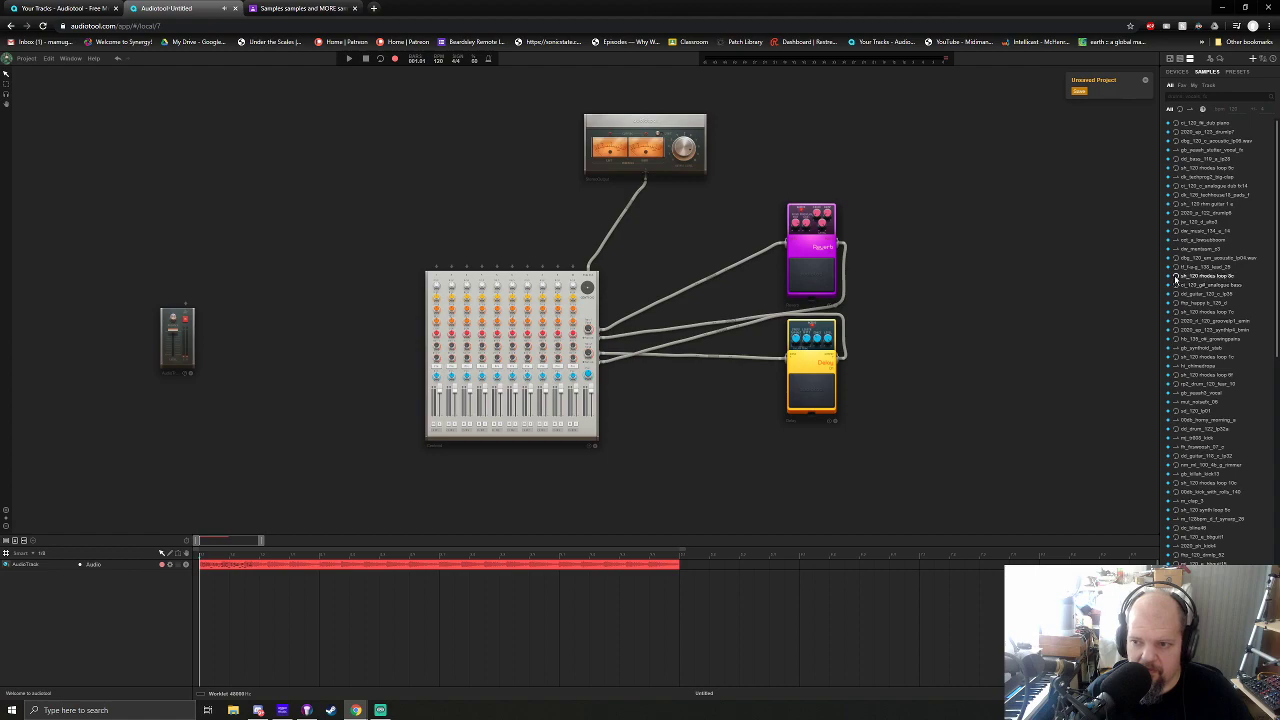
{"action": "left_click", "coordinate": [1180, 410]}
{"action": "left_click", "coordinate": [1176, 384]}
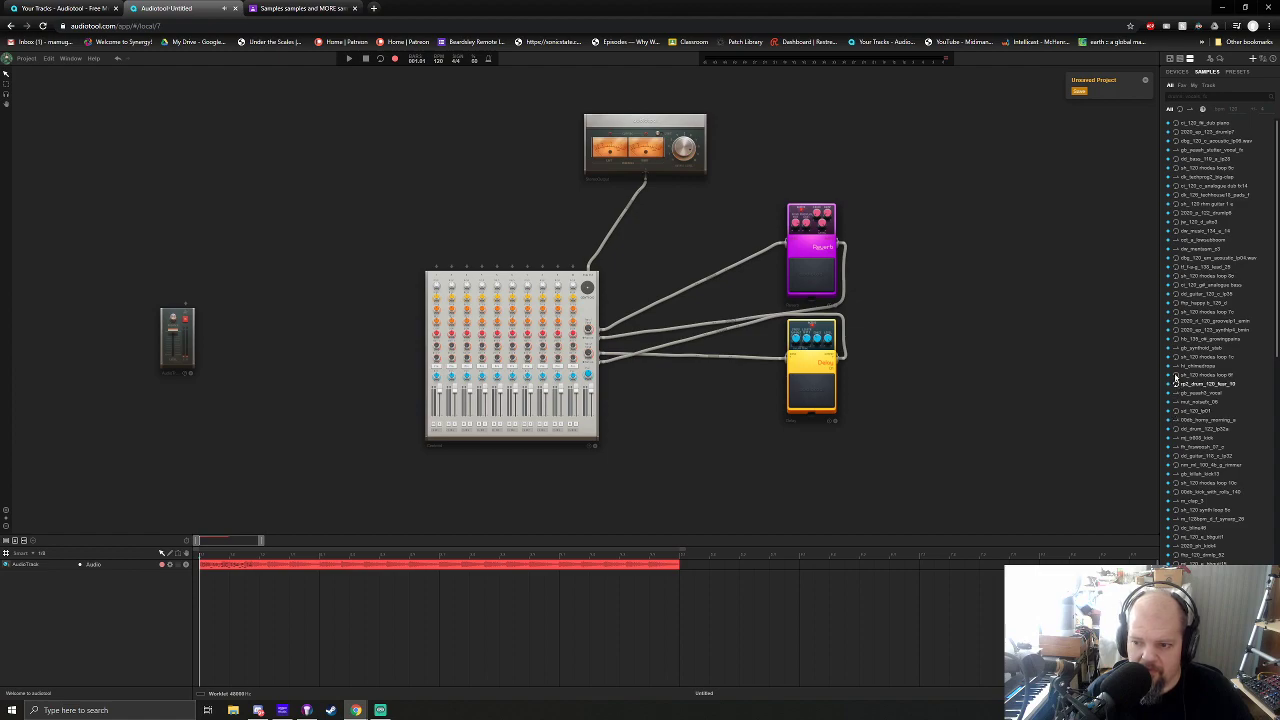
{"action": "left_click", "coordinate": [1176, 375]}
{"action": "left_click", "coordinate": [1177, 429]}
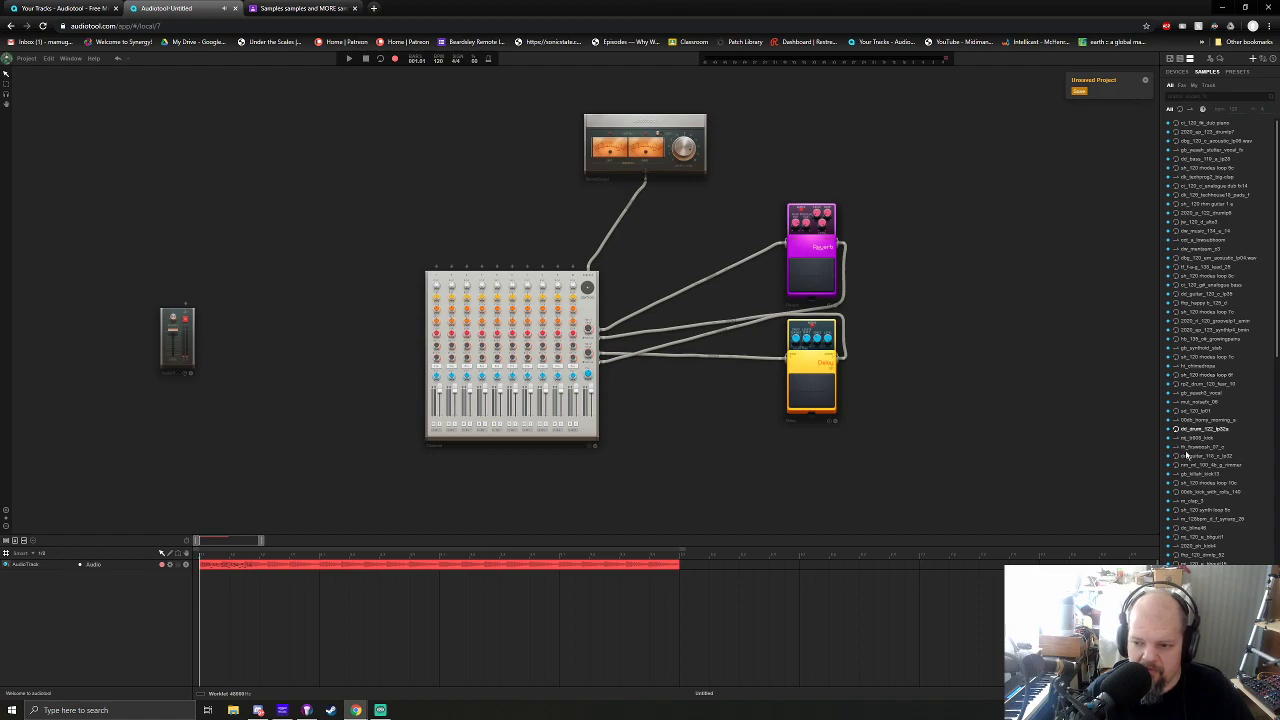
{"action": "scroll", "coordinate": [1186, 455], "scroll_direction": "down", "scroll_amount": 3}
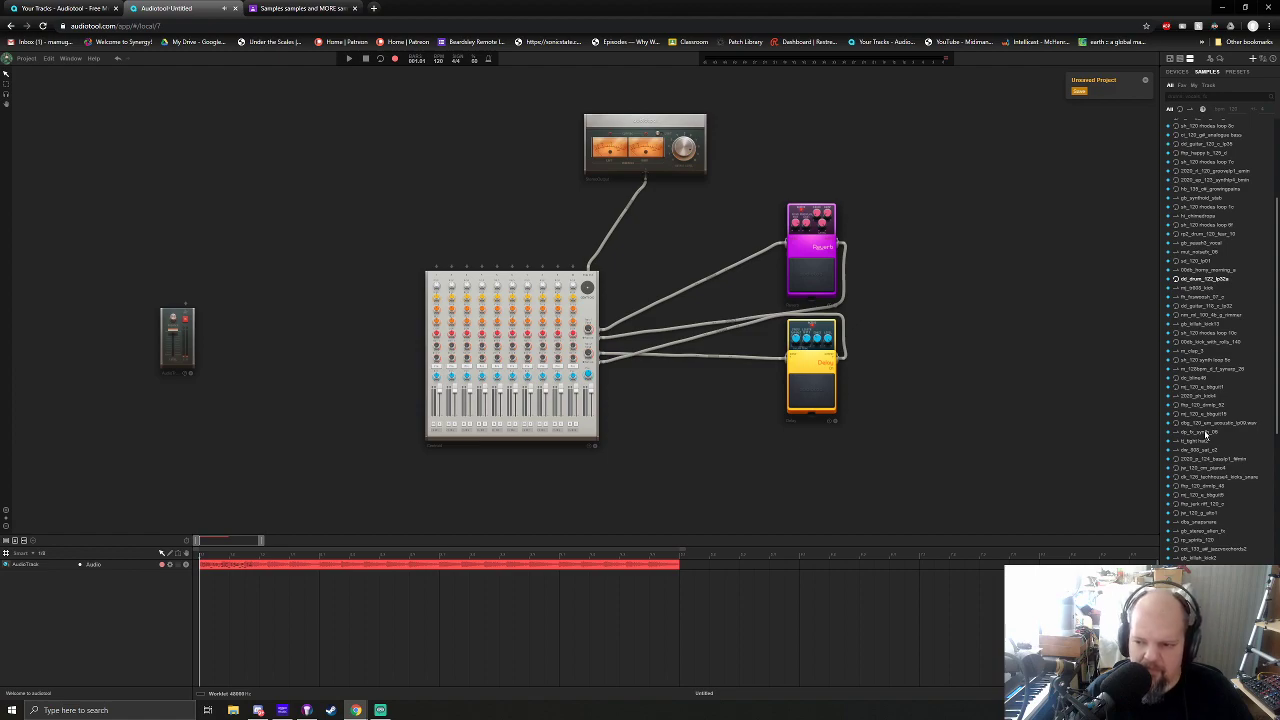
{"action": "left_click", "coordinate": [1177, 405]}
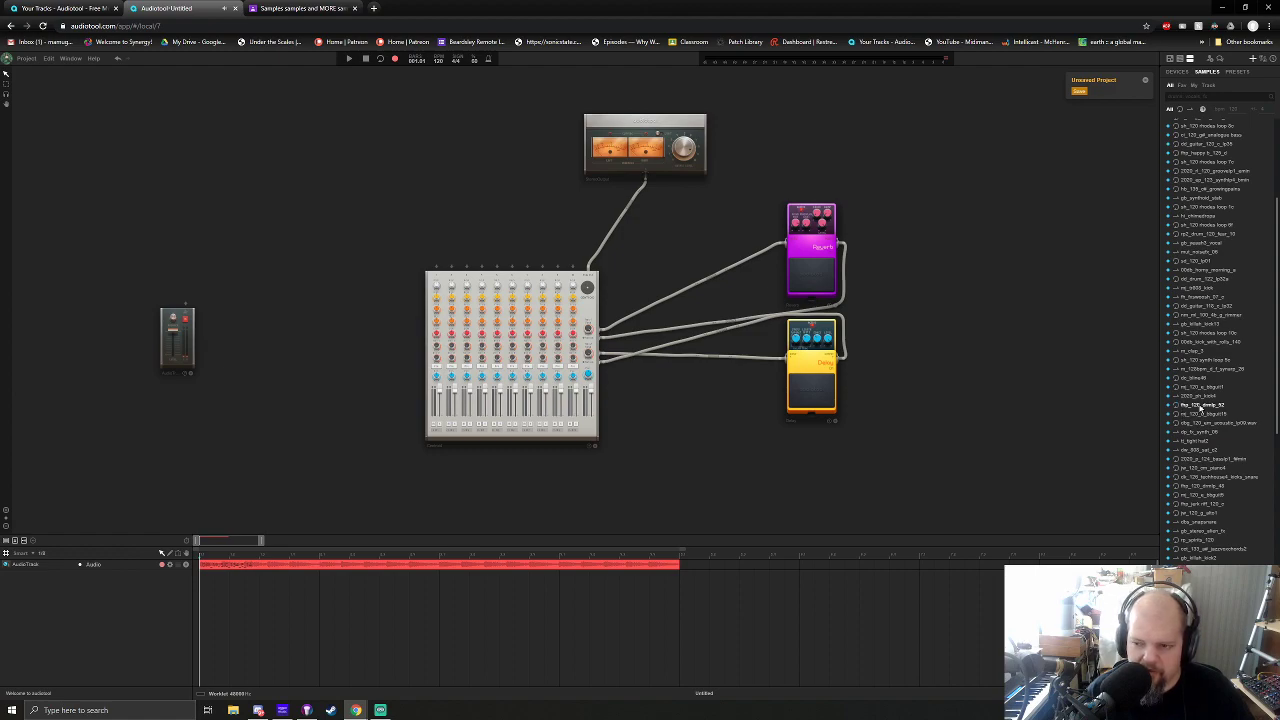
Connect the audio track device's output to the mixer's first channel input and play the loop through the mixer
{"action": "key", "text": "space"}
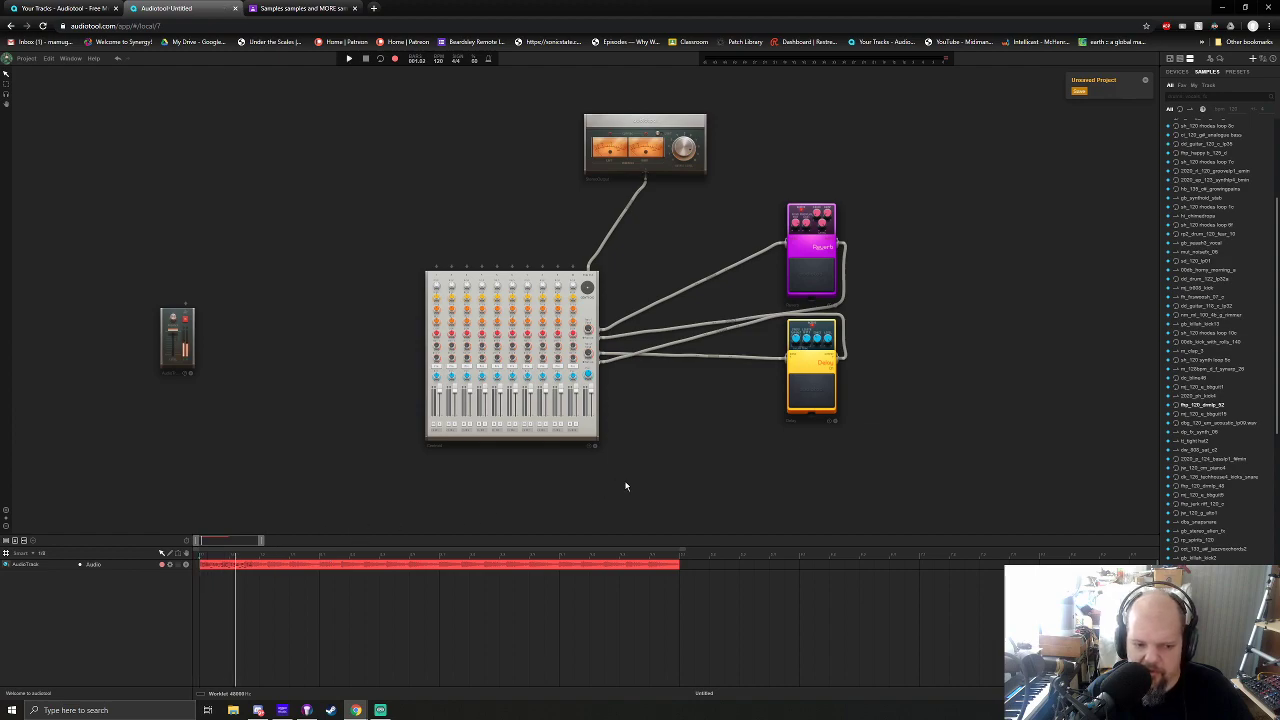
{"action": "left_click_drag", "start_coordinate": [185, 303], "coordinate": [430, 268]}
{"action": "key", "text": "space"}
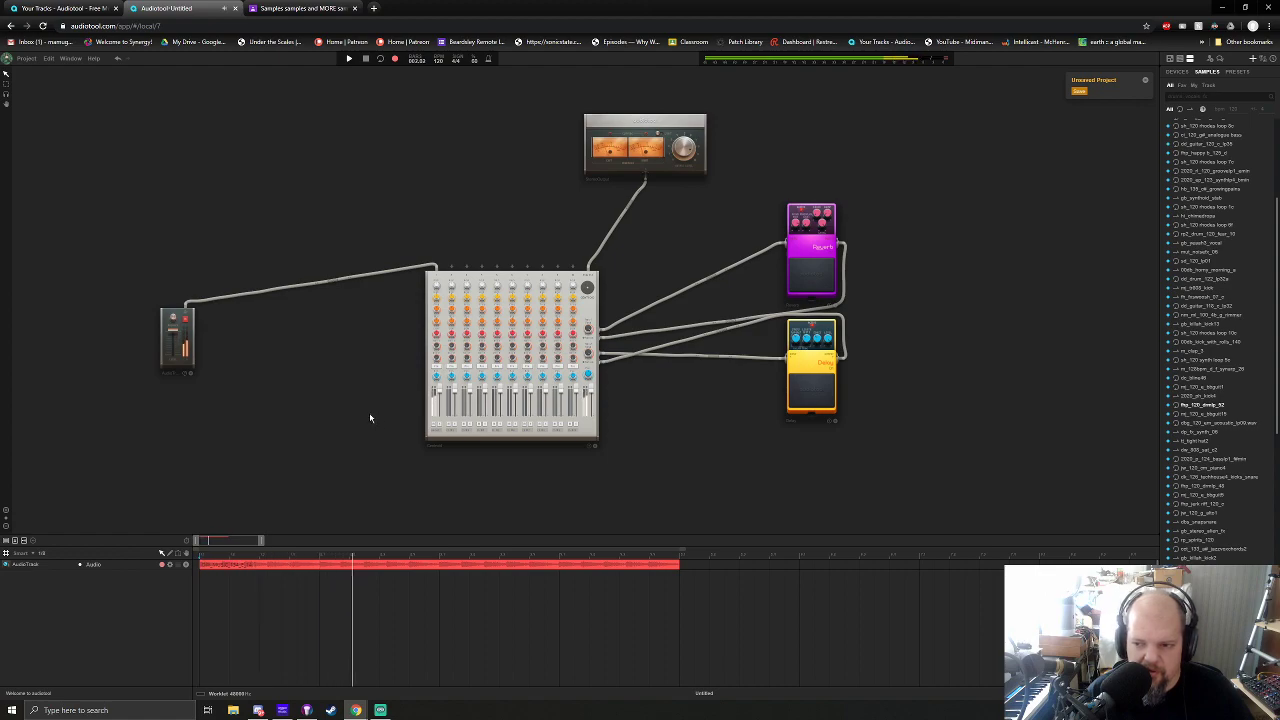
{"action": "key", "text": "space"}
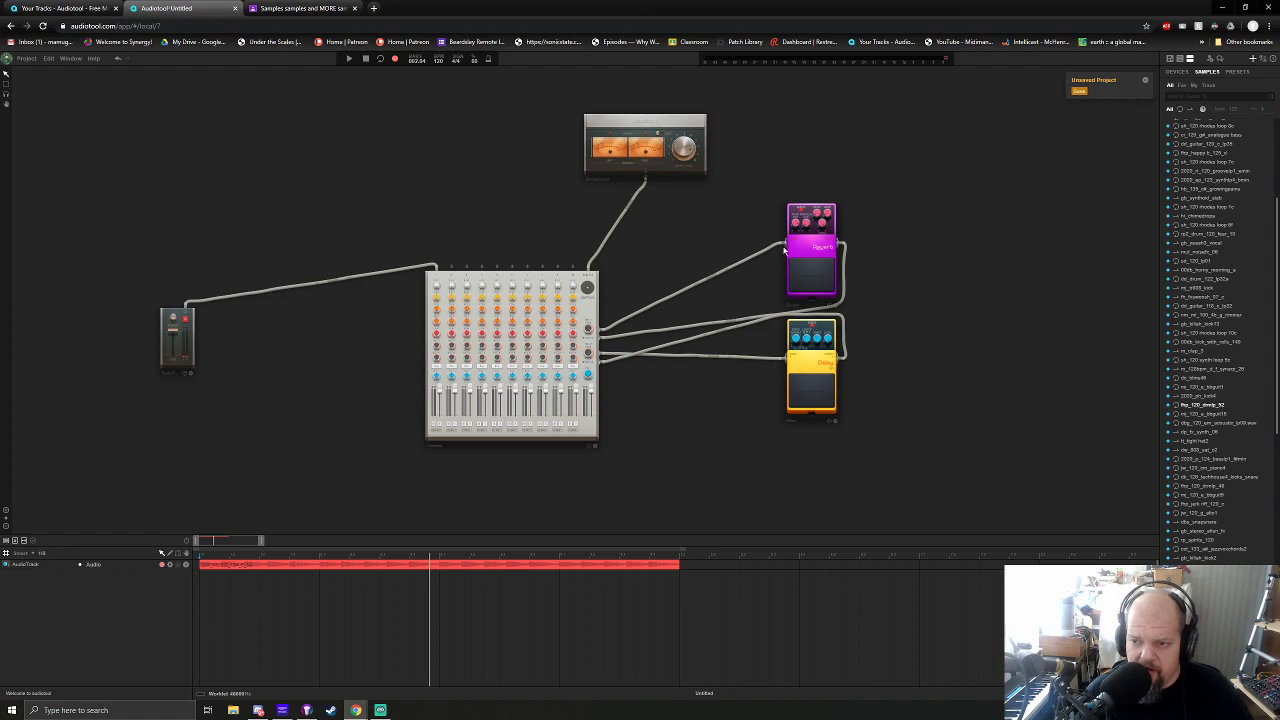
Filter the sample browser to loops at 134 BPM
{"action": "left_click", "coordinate": [1180, 109]}
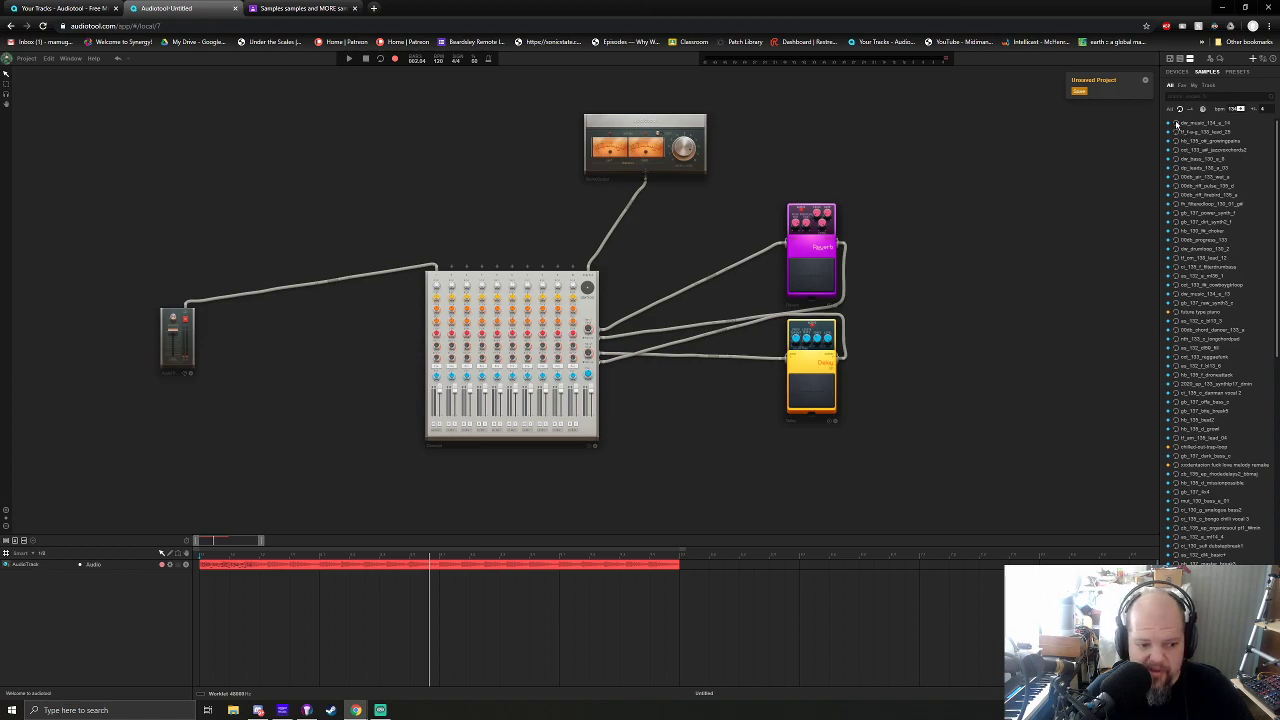
Audition several lead, chord, riff and arpeggio loops in the filtered sample list and inspect the dw_music_134_a_14 entry
{"action": "left_click", "coordinate": [1178, 144]}
{"action": "left_click", "coordinate": [1178, 132]}
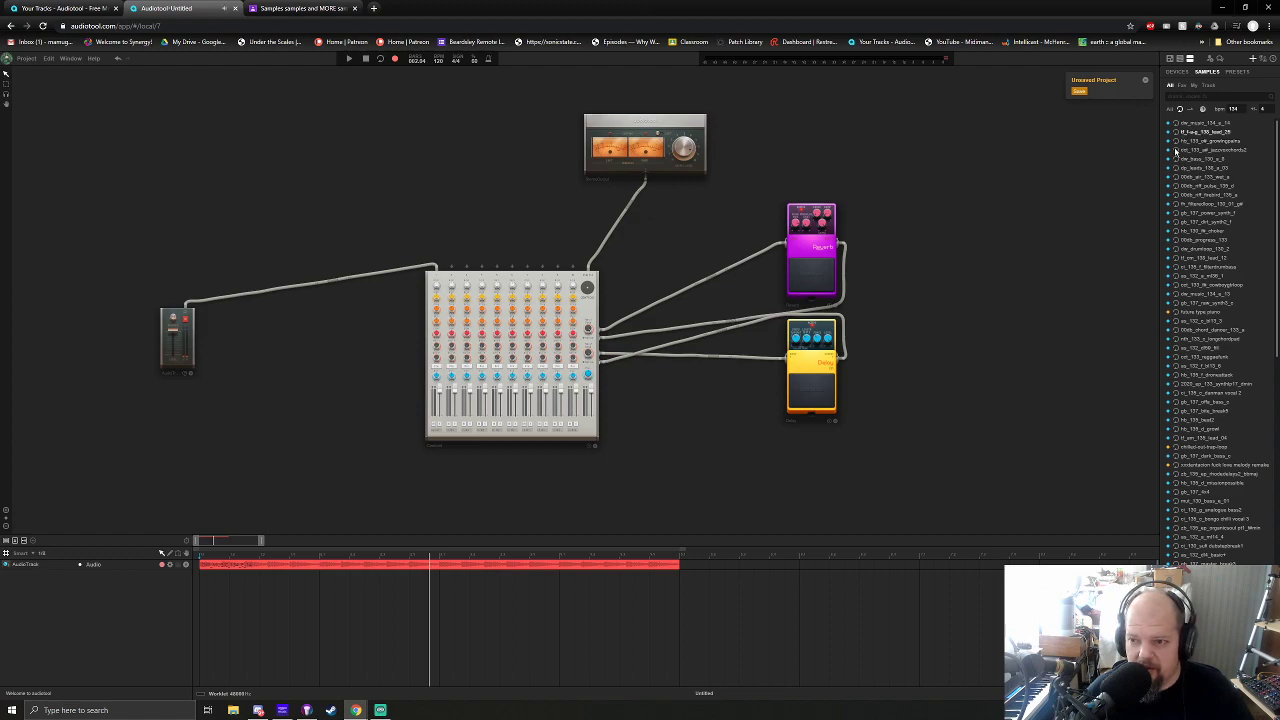
{"action": "left_click", "coordinate": [1178, 150]}
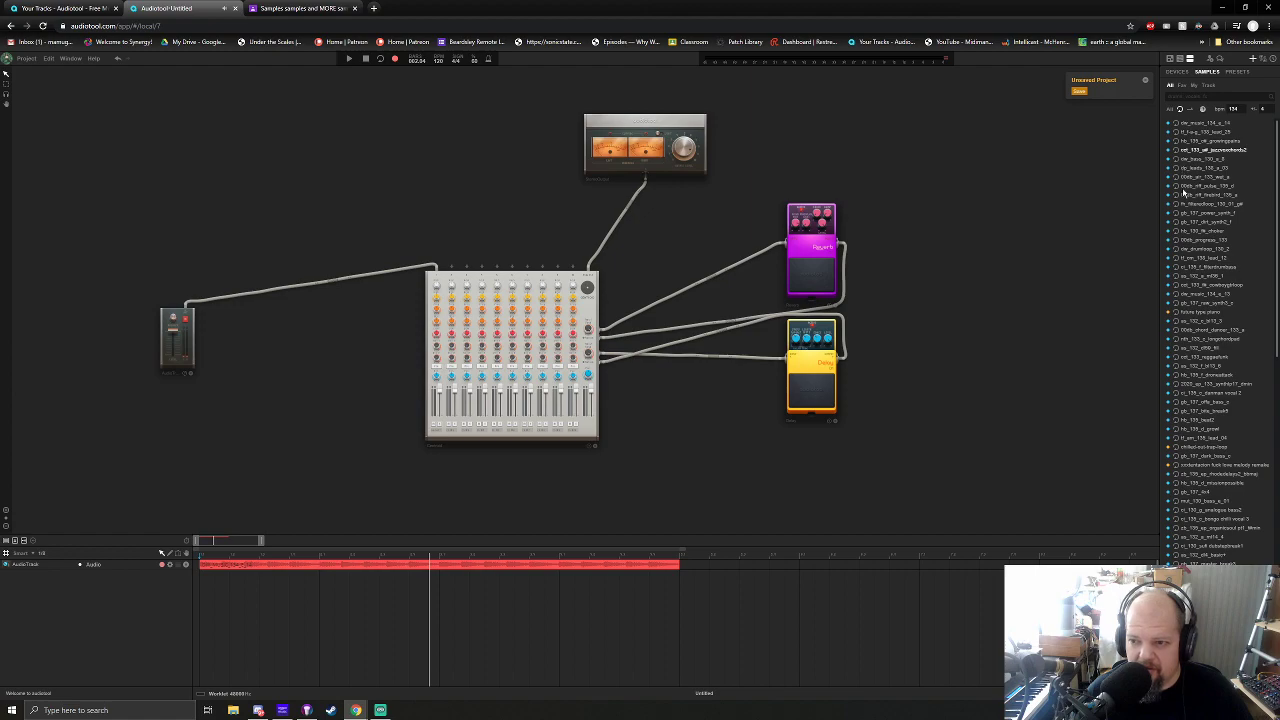
{"action": "left_click", "coordinate": [1176, 187]}
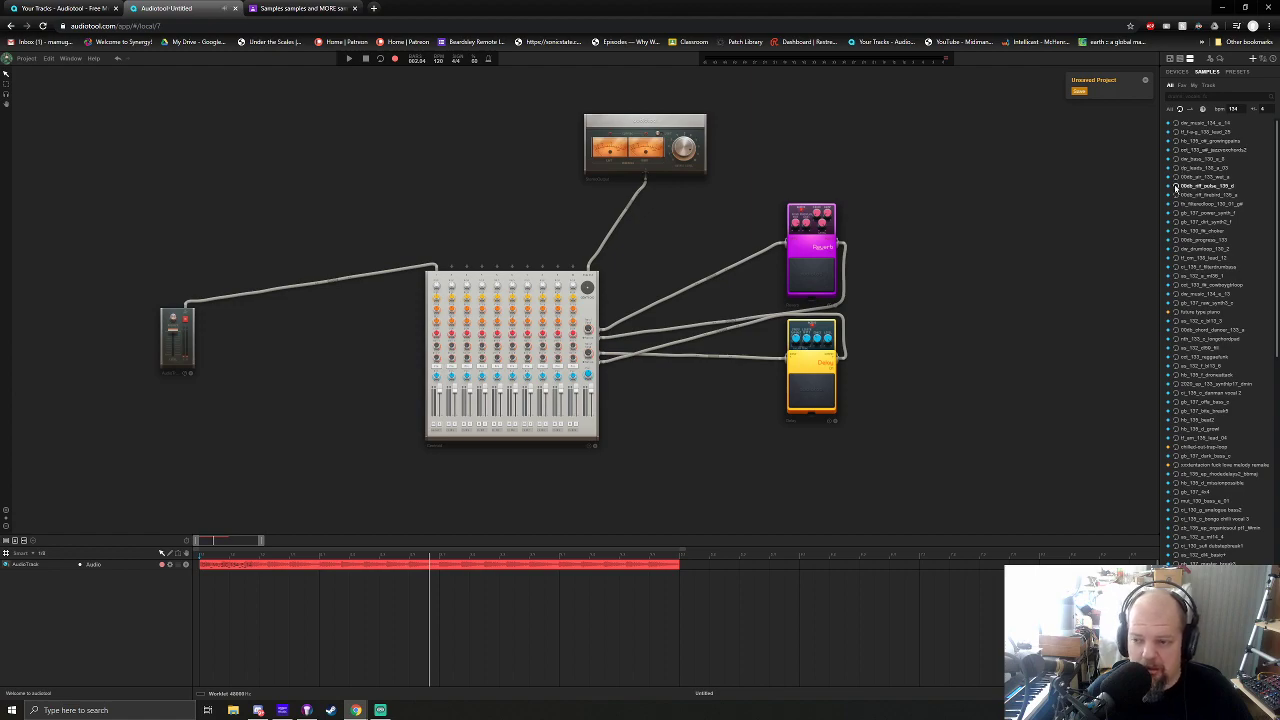
{"action": "left_click", "coordinate": [1177, 177]}
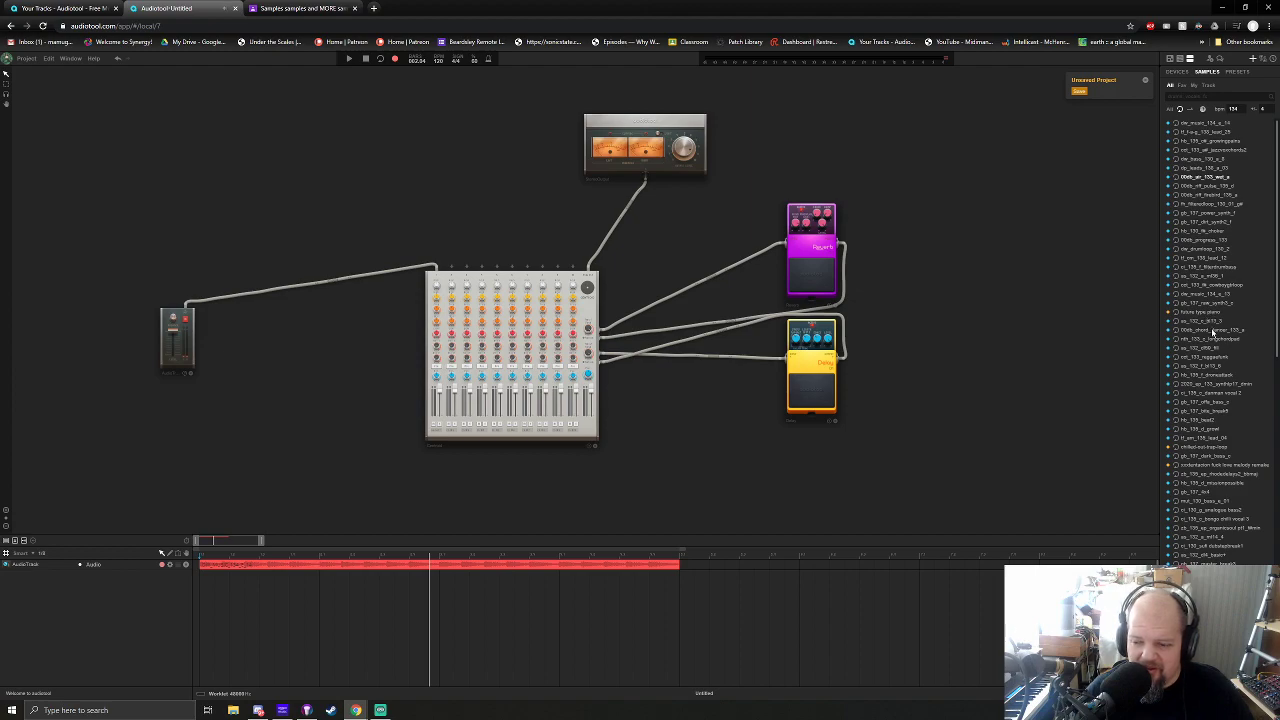
{"action": "left_click", "coordinate": [1205, 124]}
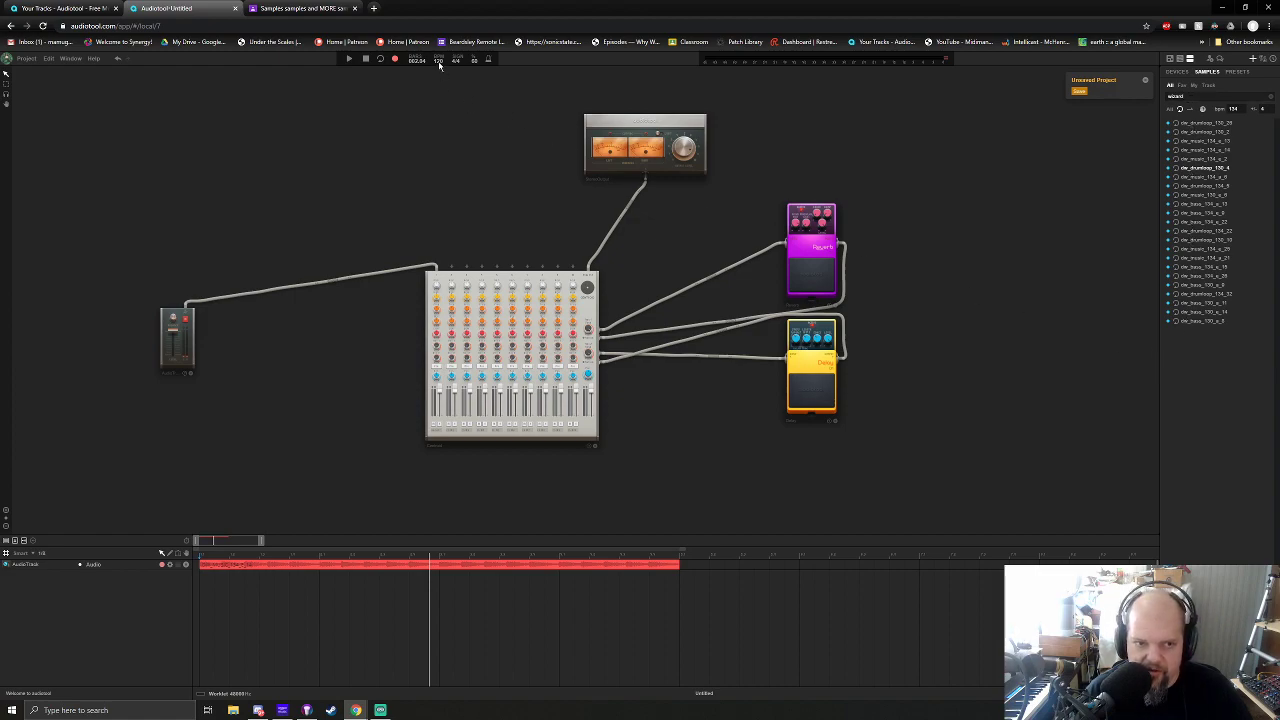
Set the project tempo to 134 BPM
{"action": "type", "text": "13"}
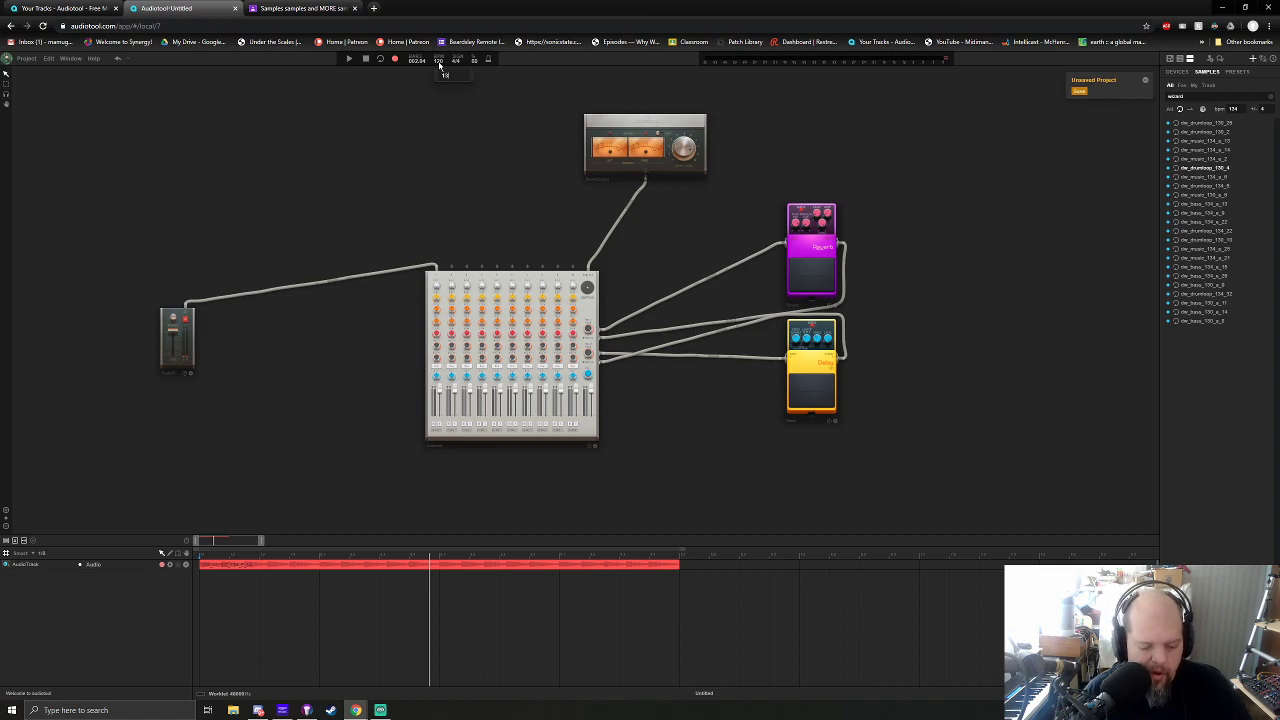
{"action": "type", "text": "4"}
{"action": "key", "text": "Return"}
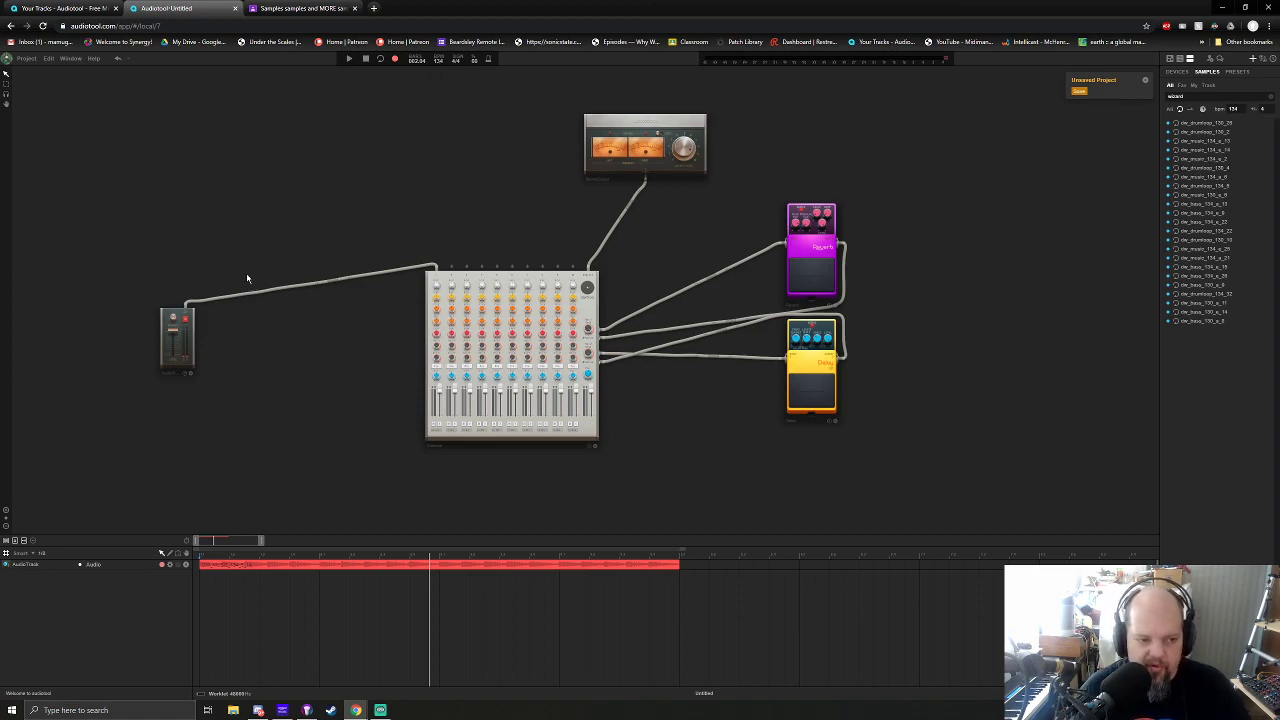
Insert two extra channel strips in the mixer and reposition the audio track device above and beside its channel side
{"action": "left_click_drag", "start_coordinate": [175, 316], "coordinate": [172, 311]}
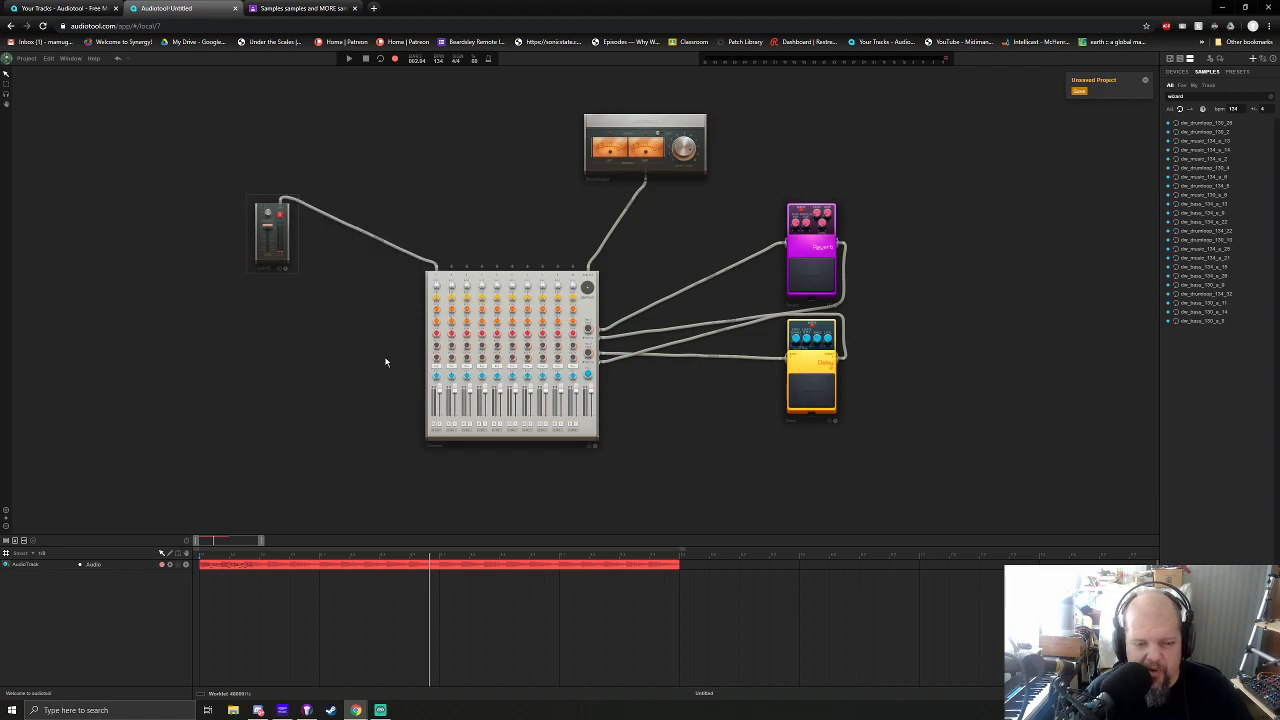
{"action": "left_click_drag", "start_coordinate": [386, 354], "coordinate": [486, 377]}
{"action": "right_click", "coordinate": [627, 303]}
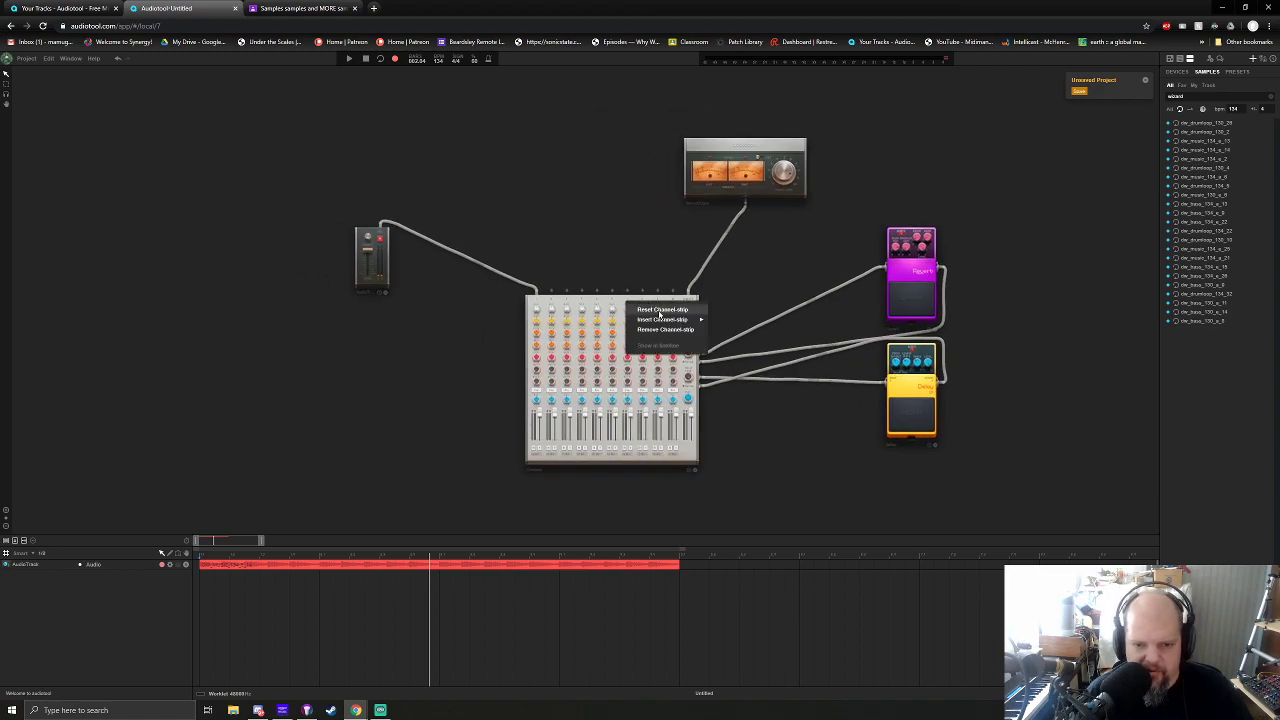
{"action": "mouse_move", "coordinate": [660, 321]}
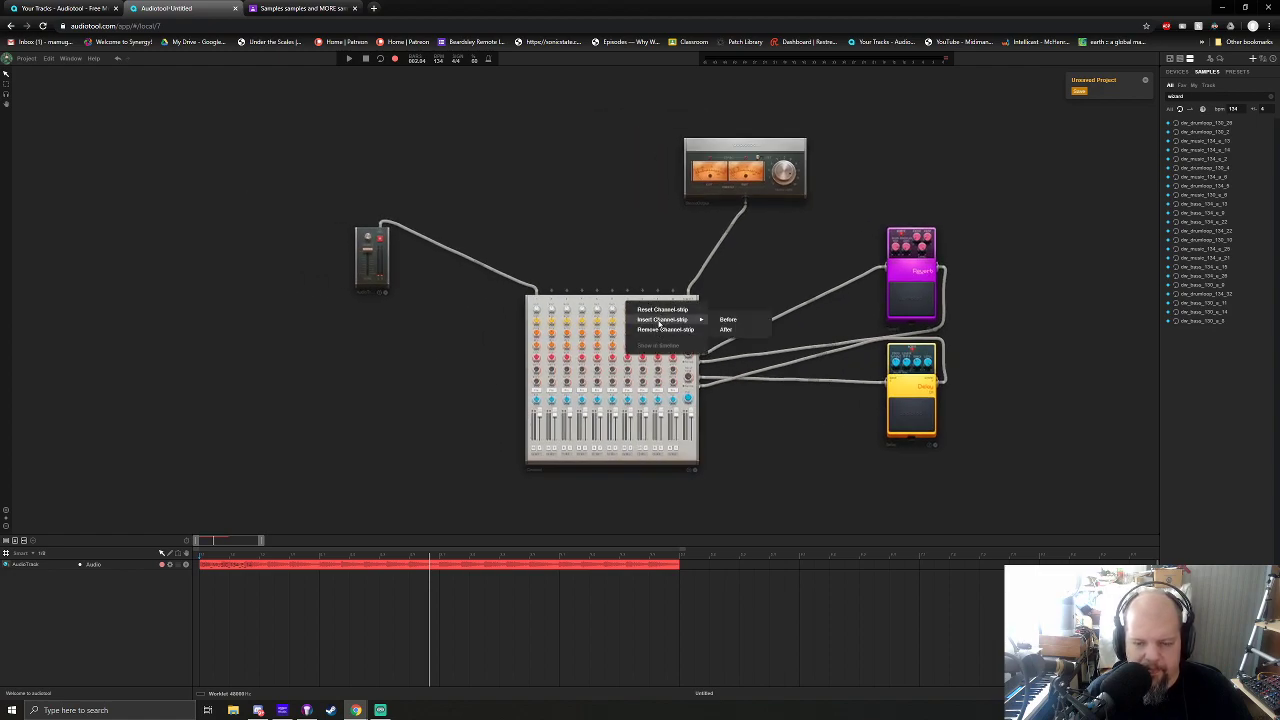
{"action": "left_click", "coordinate": [727, 319]}
{"action": "right_click", "coordinate": [619, 302]}
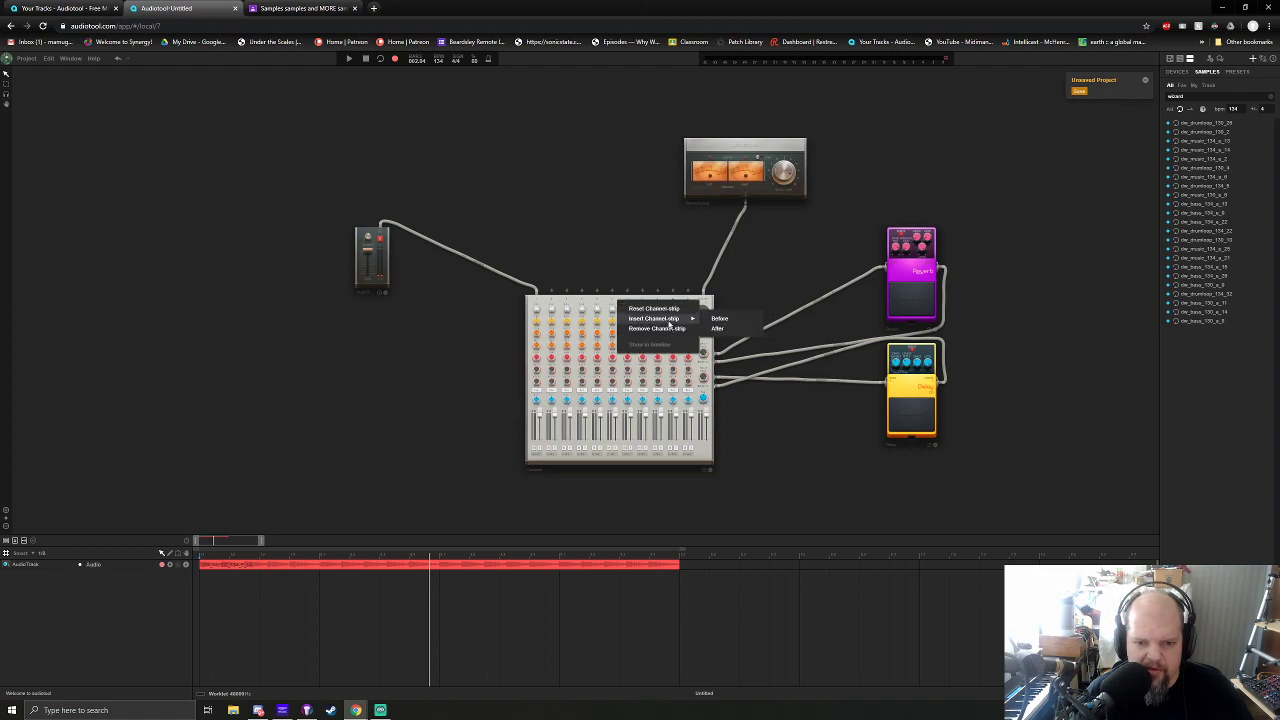
{"action": "left_click", "coordinate": [722, 318]}
{"action": "left_click_drag", "start_coordinate": [421, 342], "coordinate": [492, 381]}
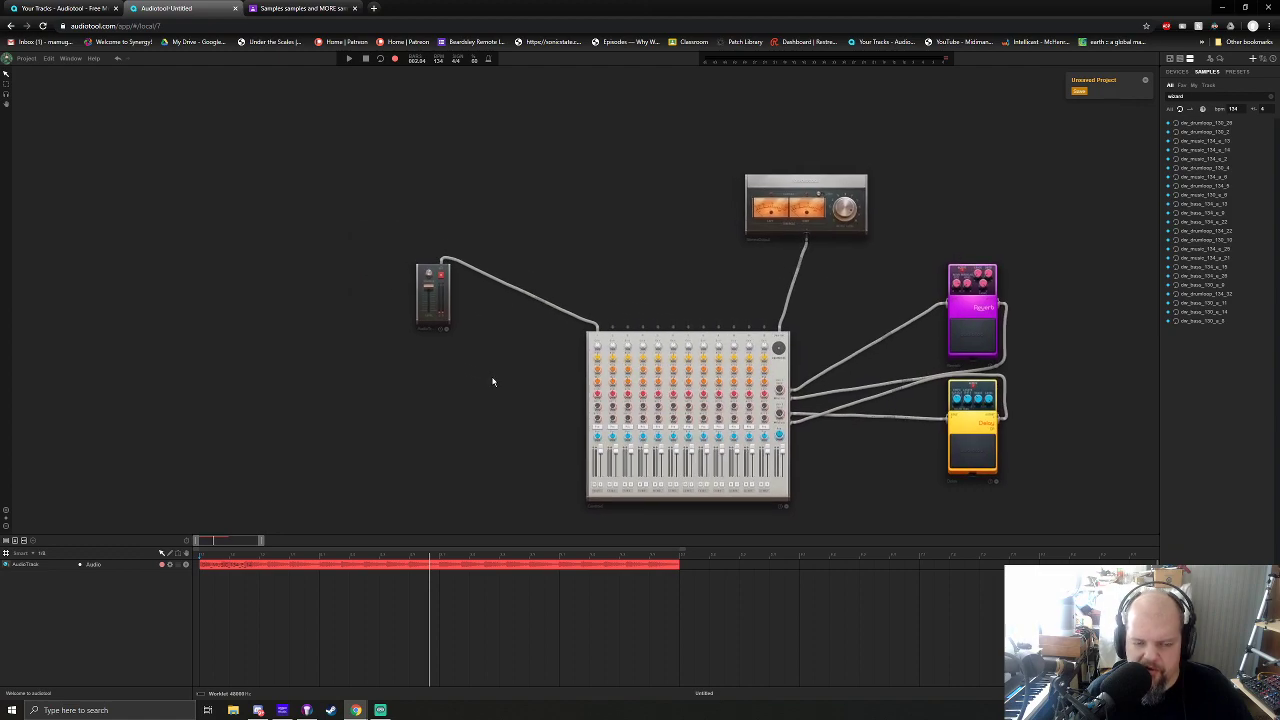
{"action": "left_click_drag", "start_coordinate": [429, 274], "coordinate": [433, 198]}
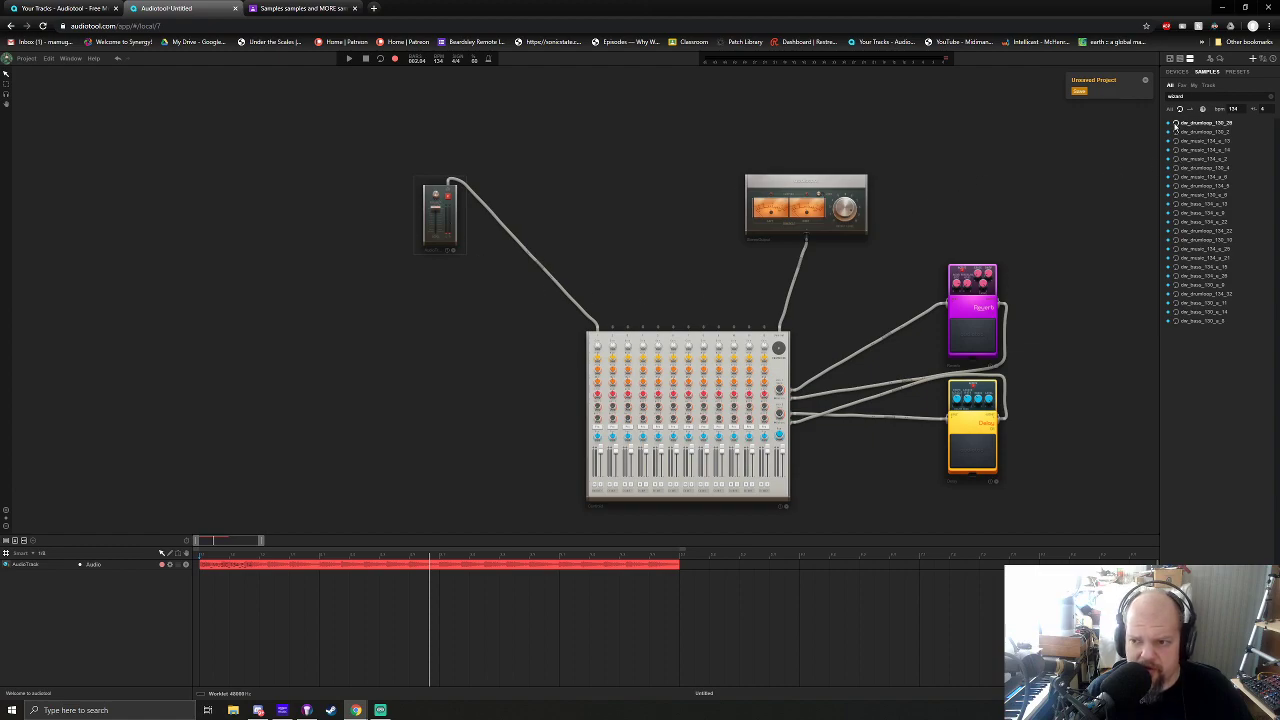
Preview the wizard loops and add a 134 BPM drum loop and the dw_bass_134_a_22 loop as audio tracks
{"action": "left_click", "coordinate": [1177, 187]}
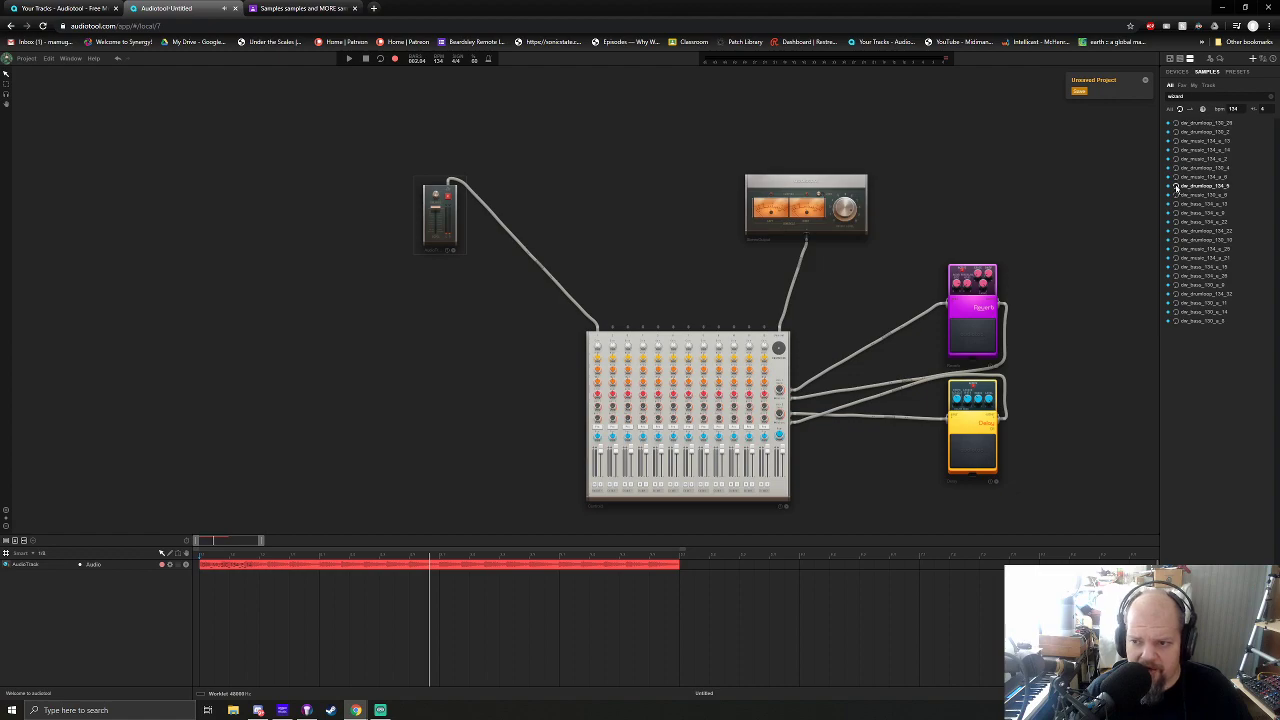
{"action": "left_click_drag", "start_coordinate": [1177, 187], "coordinate": [497, 343]}
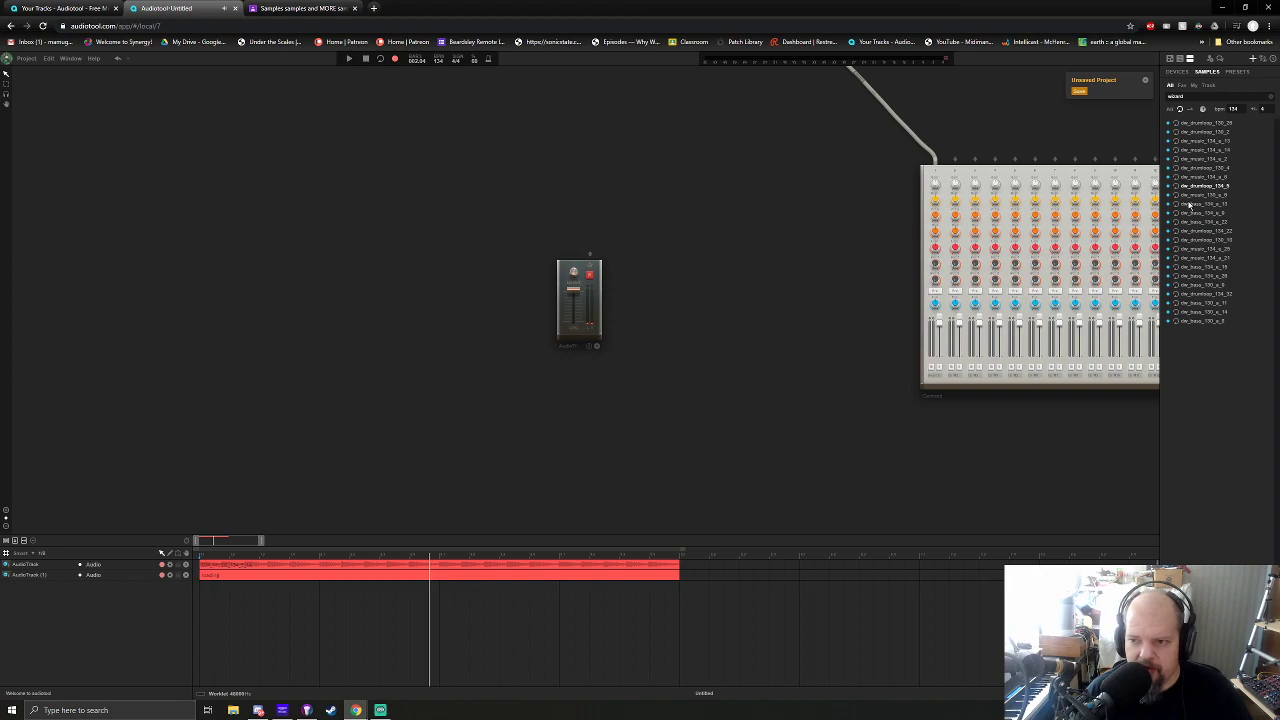
{"action": "left_click", "coordinate": [1177, 195]}
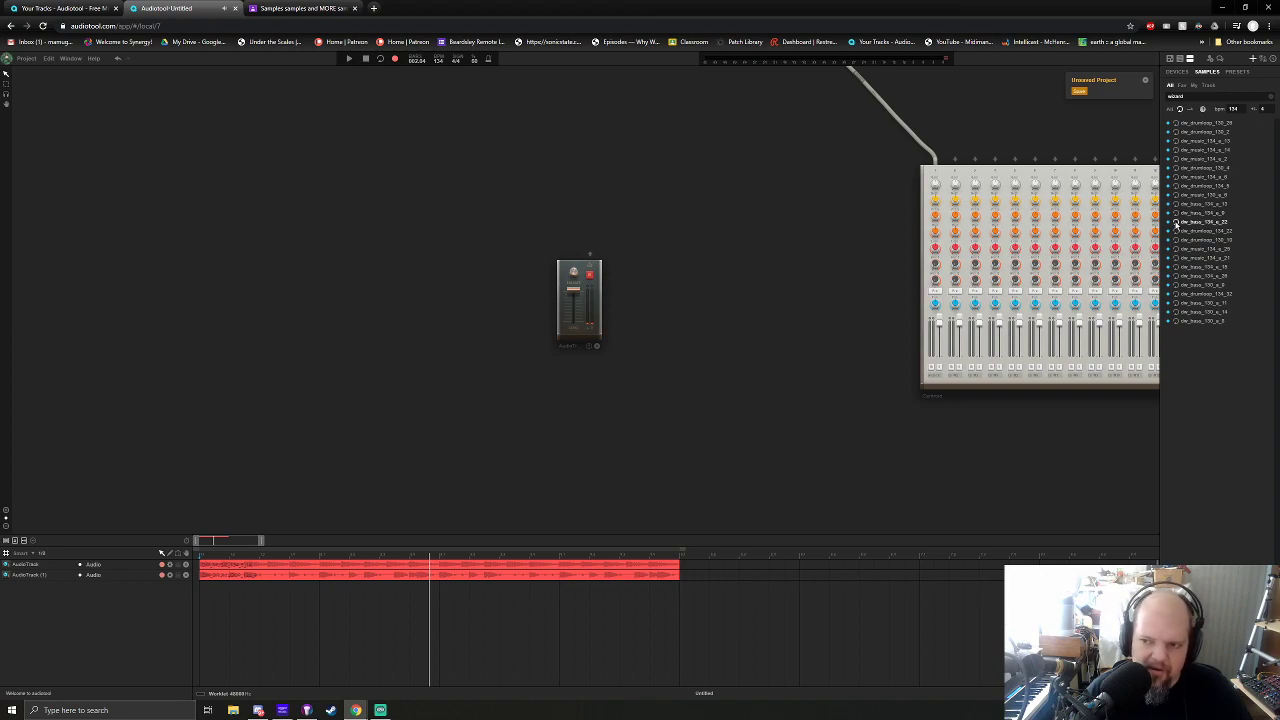
{"action": "left_click_drag", "start_coordinate": [1176, 224], "coordinate": [618, 267]}
Connect the drum loop device's output to the mixer's second channel and line up the bass loop device below it
{"action": "left_click_drag", "start_coordinate": [548, 228], "coordinate": [763, 289]}
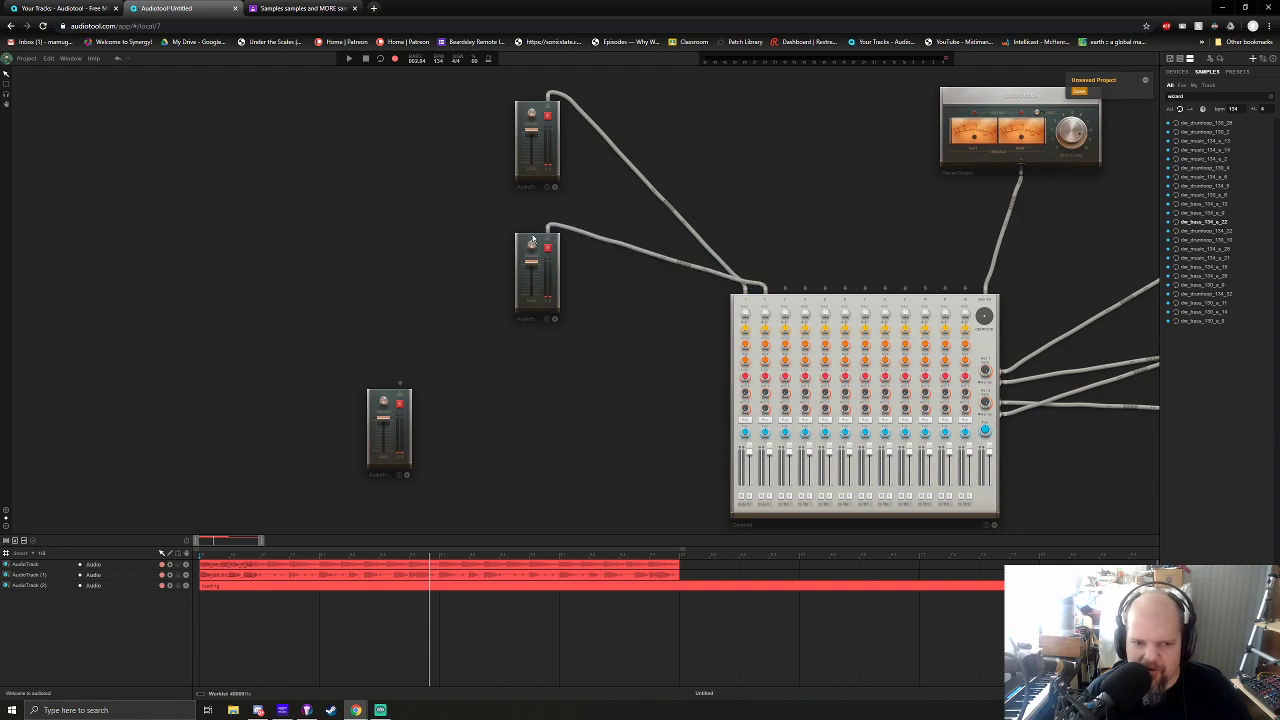
{"action": "scroll", "coordinate": [657, 337], "scroll_direction": "down", "scroll_amount": 2}
{"action": "left_click_drag", "start_coordinate": [376, 320], "coordinate": [535, 370]}
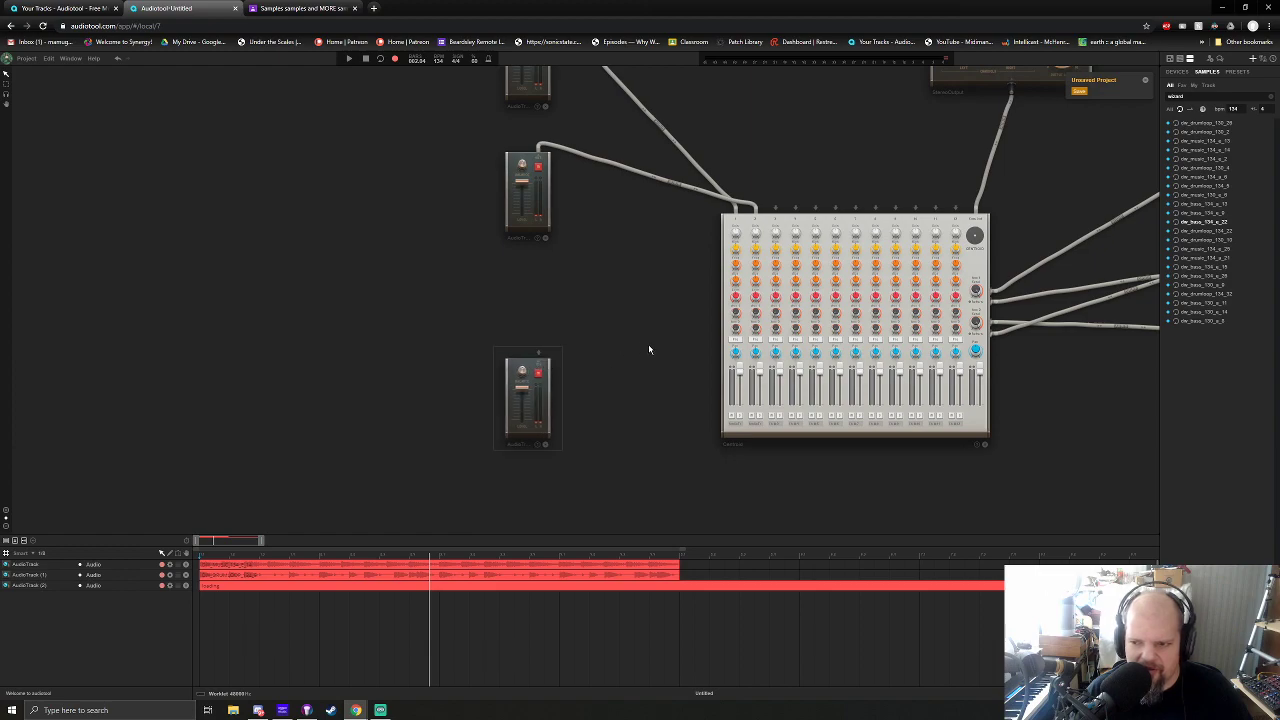
{"action": "scroll", "coordinate": [681, 358], "scroll_direction": "down", "scroll_amount": 3}
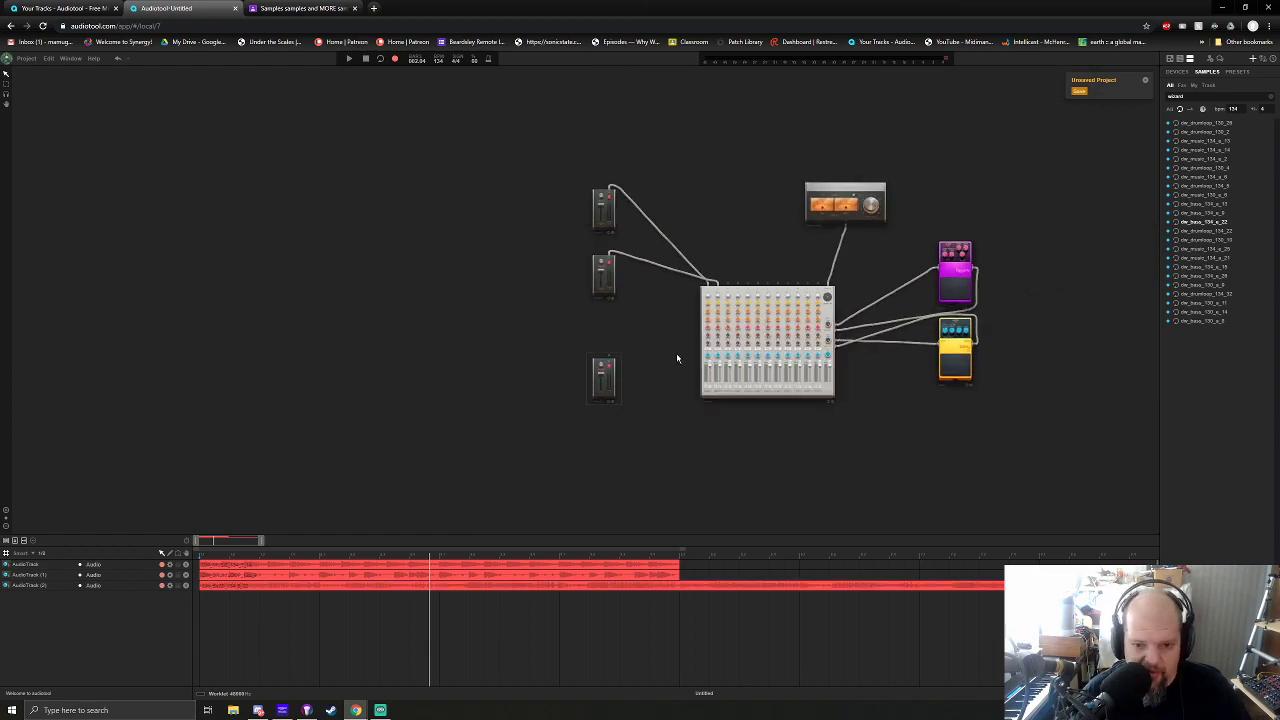
{"action": "scroll", "coordinate": [674, 352], "scroll_direction": "up", "scroll_amount": 2}
{"action": "scroll", "coordinate": [674, 352], "scroll_direction": "up", "scroll_amount": 1}
{"action": "scroll", "coordinate": [673, 346], "scroll_direction": "down", "scroll_amount": 2}
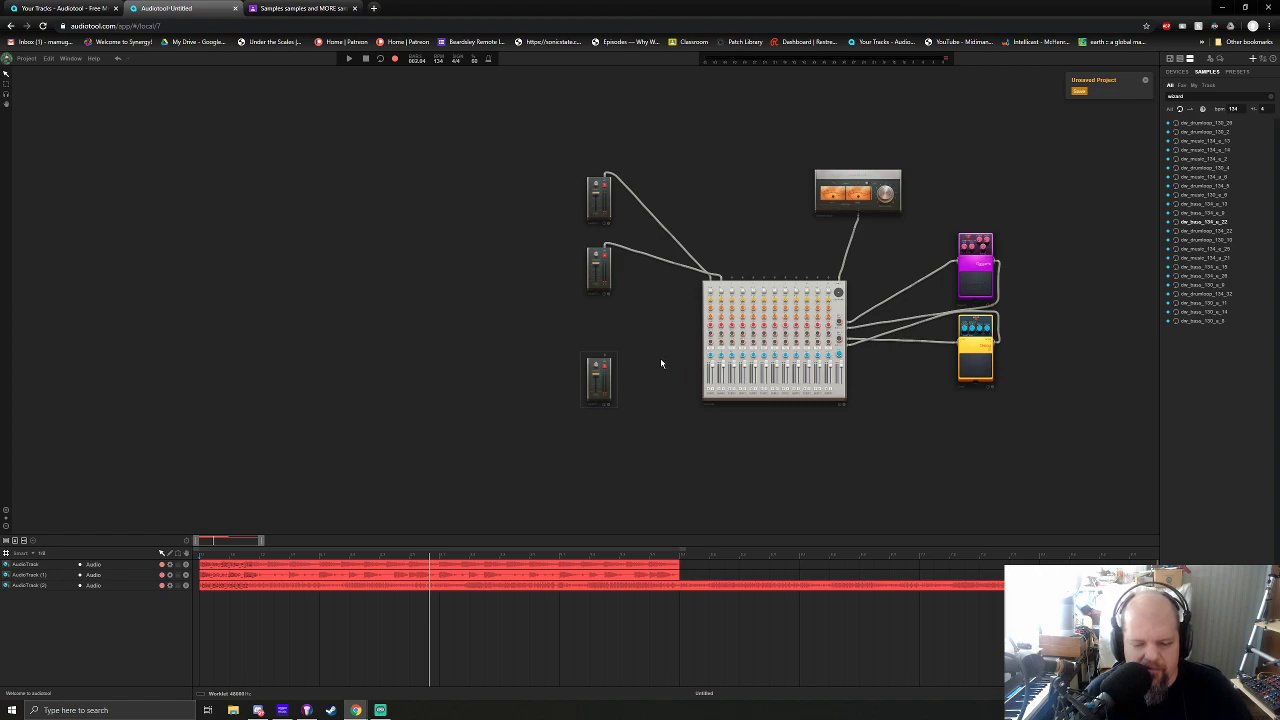
Select the three audio regions in the timeline and set their color to Reef
{"action": "scroll", "coordinate": [217, 539], "scroll_direction": "down", "scroll_amount": 2}
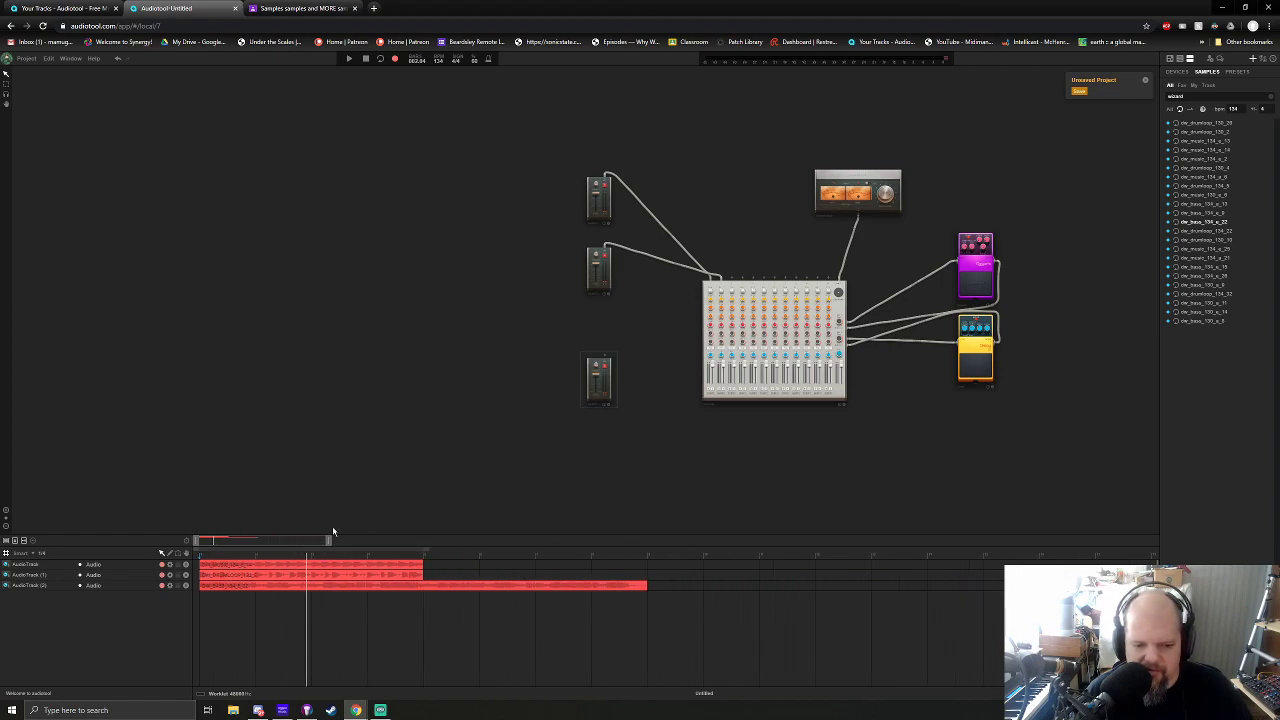
{"action": "left_click_drag", "start_coordinate": [680, 590], "coordinate": [356, 560]}
{"action": "right_click", "coordinate": [361, 579]}
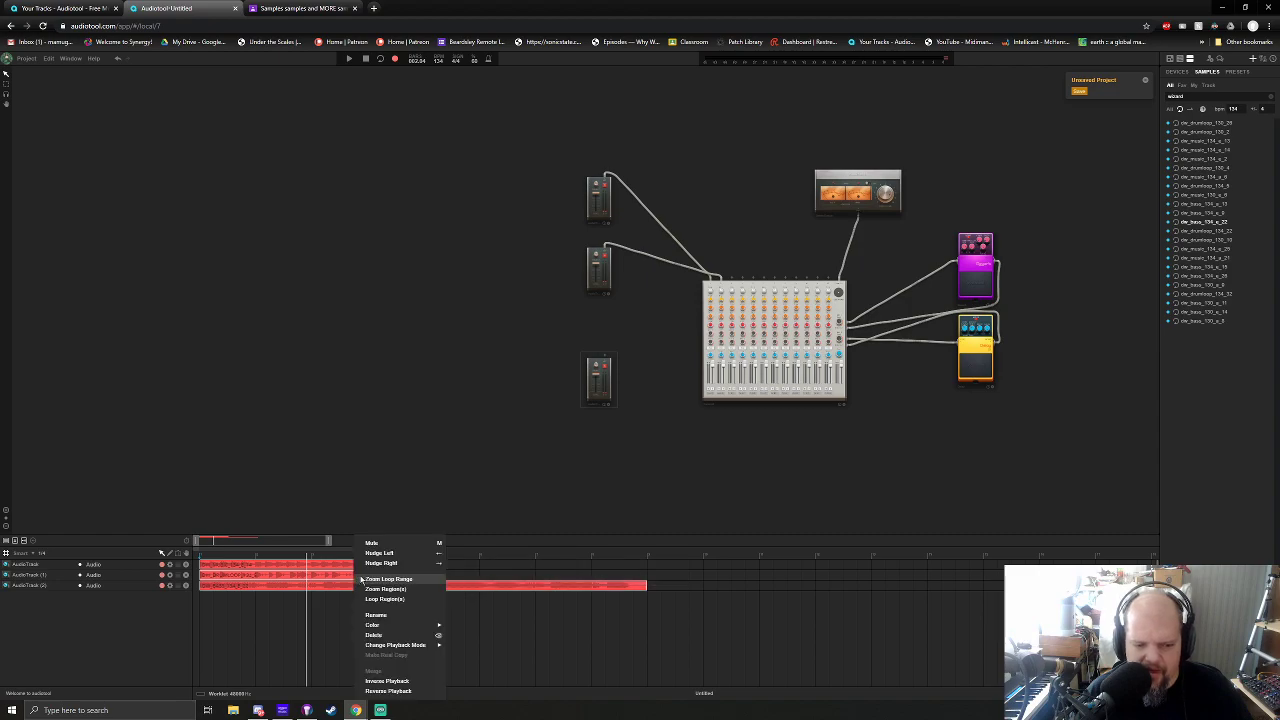
{"action": "mouse_move", "coordinate": [422, 626]}
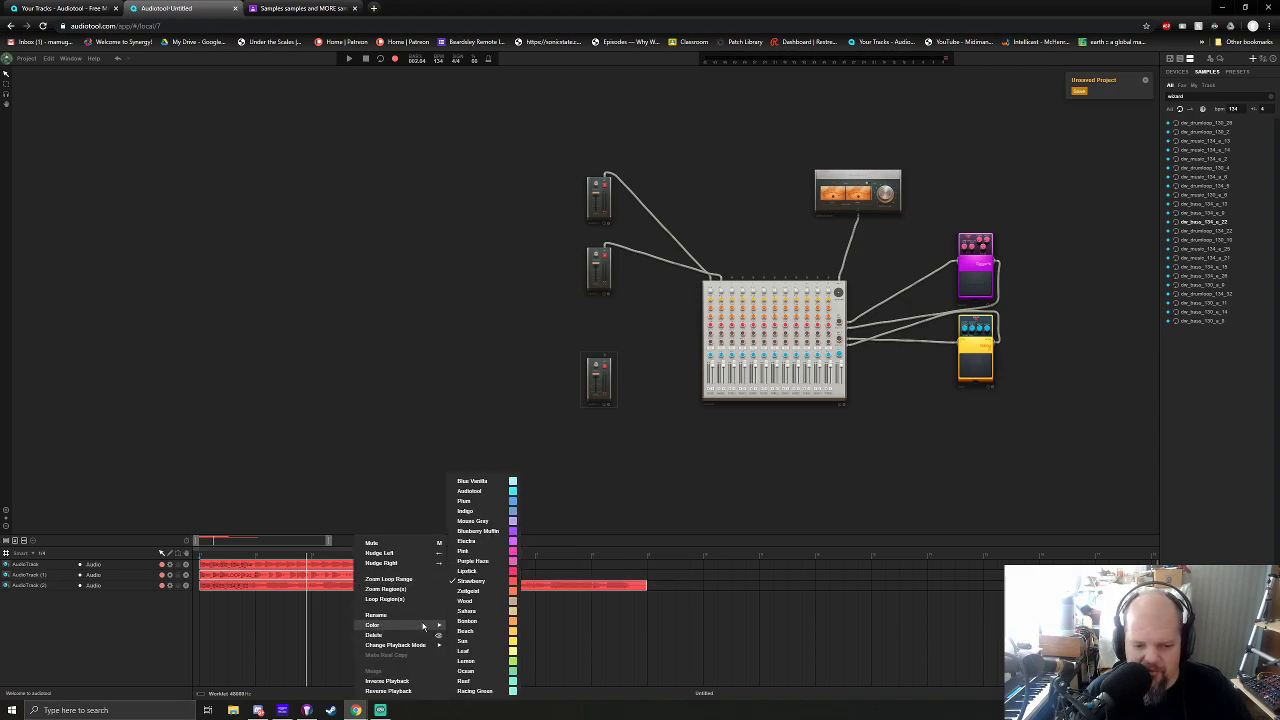
{"action": "left_click", "coordinate": [472, 681]}
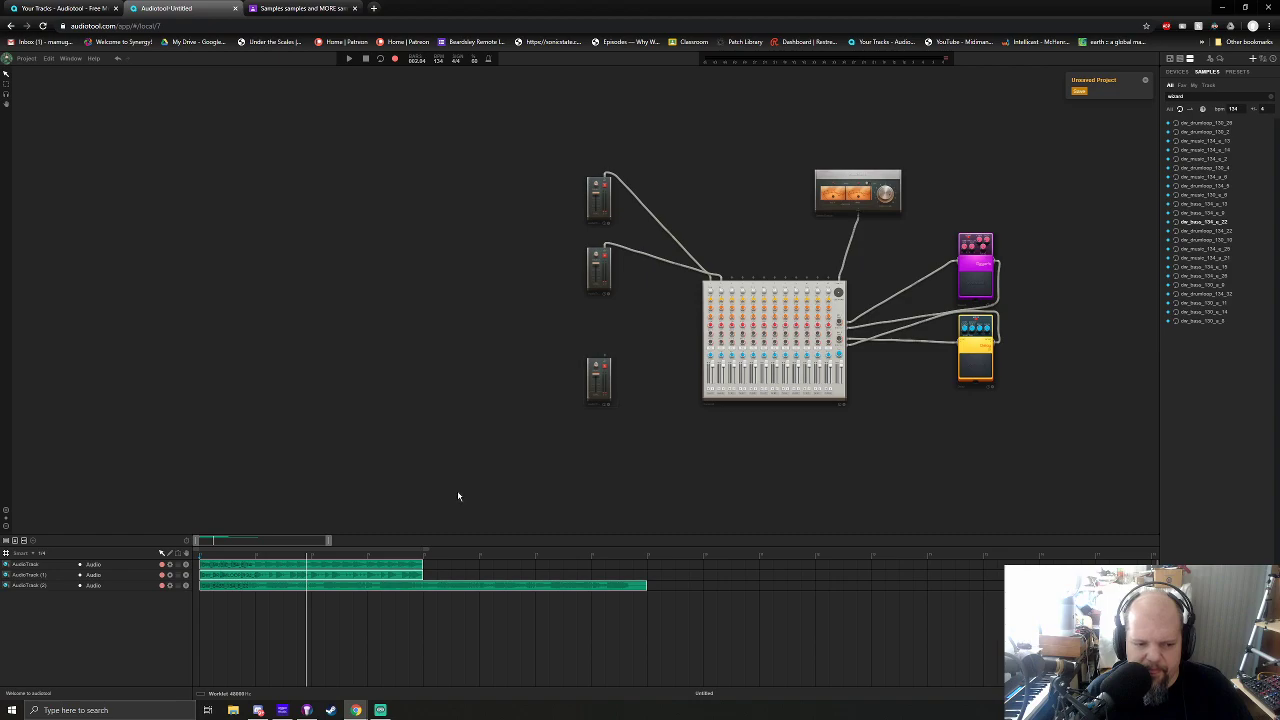
Audition the dw_drumloop_134_32 loop and several bass loops in the wizard sample list
{"action": "left_click", "coordinate": [1176, 294]}
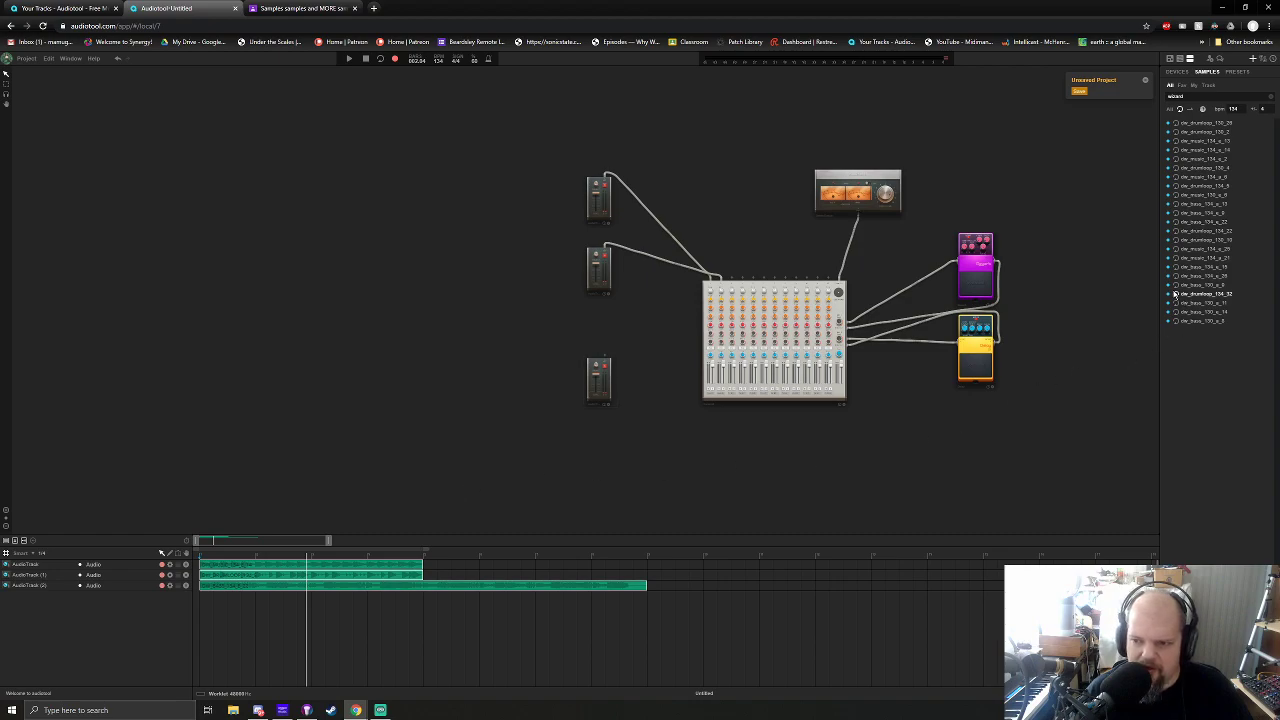
{"action": "left_click", "coordinate": [1176, 286]}
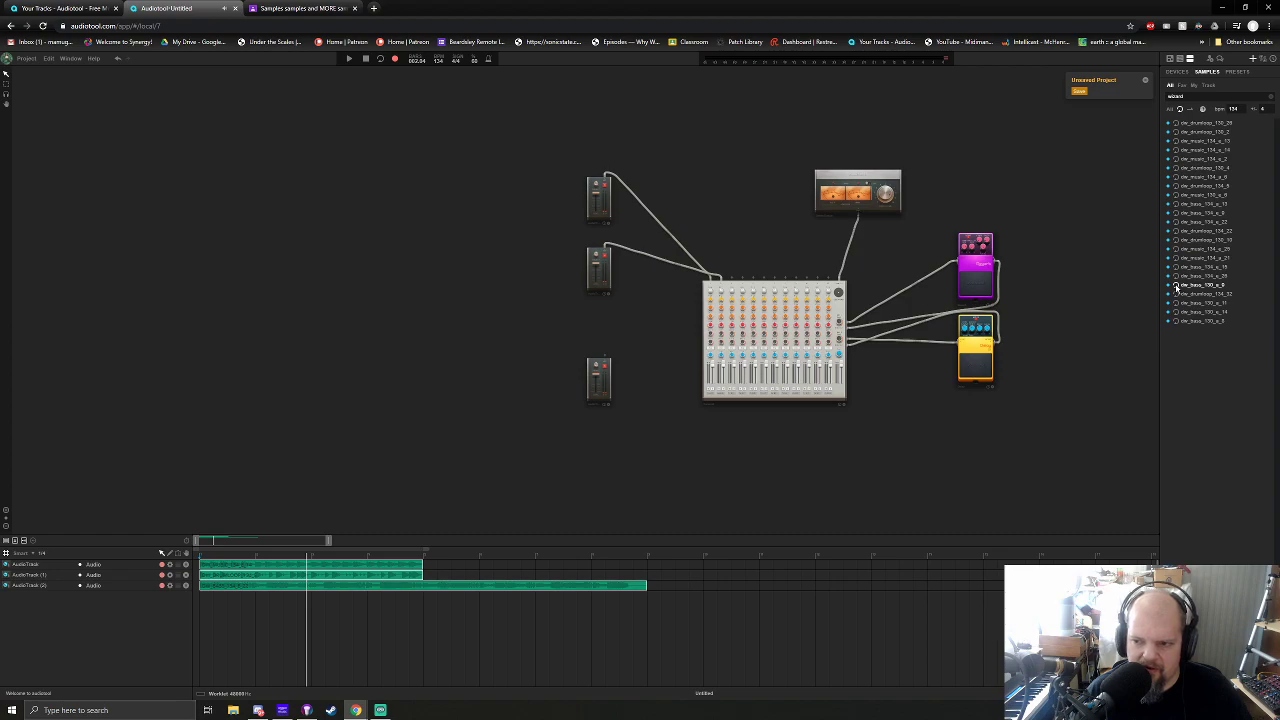
{"action": "left_click", "coordinate": [1176, 277]}
{"action": "left_click", "coordinate": [1176, 267]}
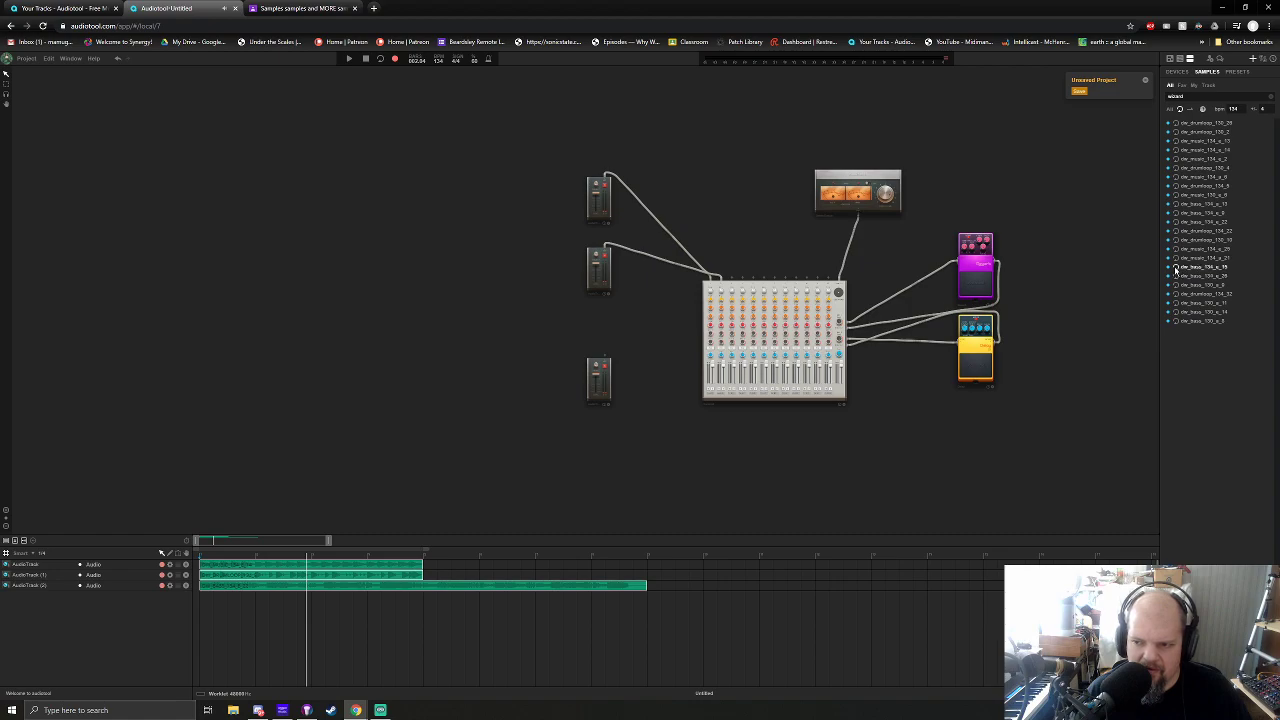
Add the dw_music_134_a_21 loop as an audio track, connect a device to the mixer's third channel and play the arrangement
{"action": "left_click", "coordinate": [1176, 258]}
{"action": "left_click_drag", "start_coordinate": [1176, 258], "coordinate": [799, 371]}
{"action": "left_click_drag", "start_coordinate": [755, 203], "coordinate": [740, 298]}
{"action": "key", "text": "space"}
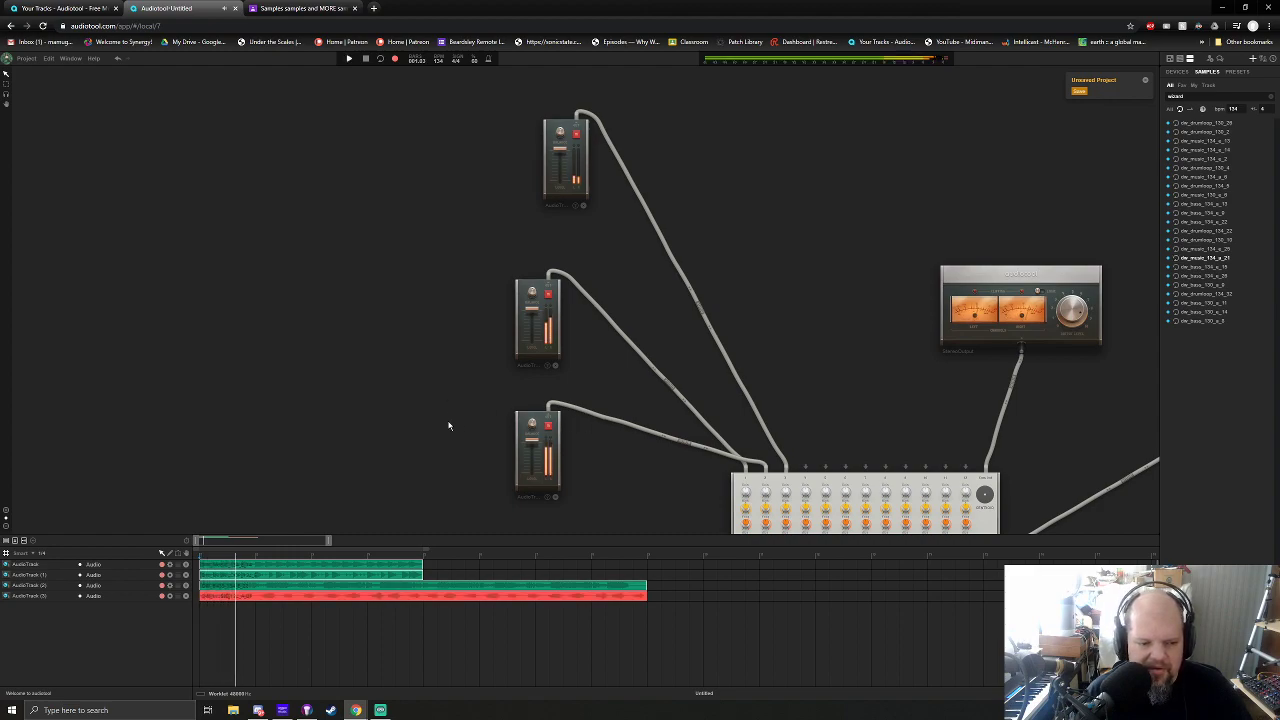
{"action": "left_click_drag", "start_coordinate": [469, 443], "coordinate": [463, 400]}
{"action": "key", "text": "space"}
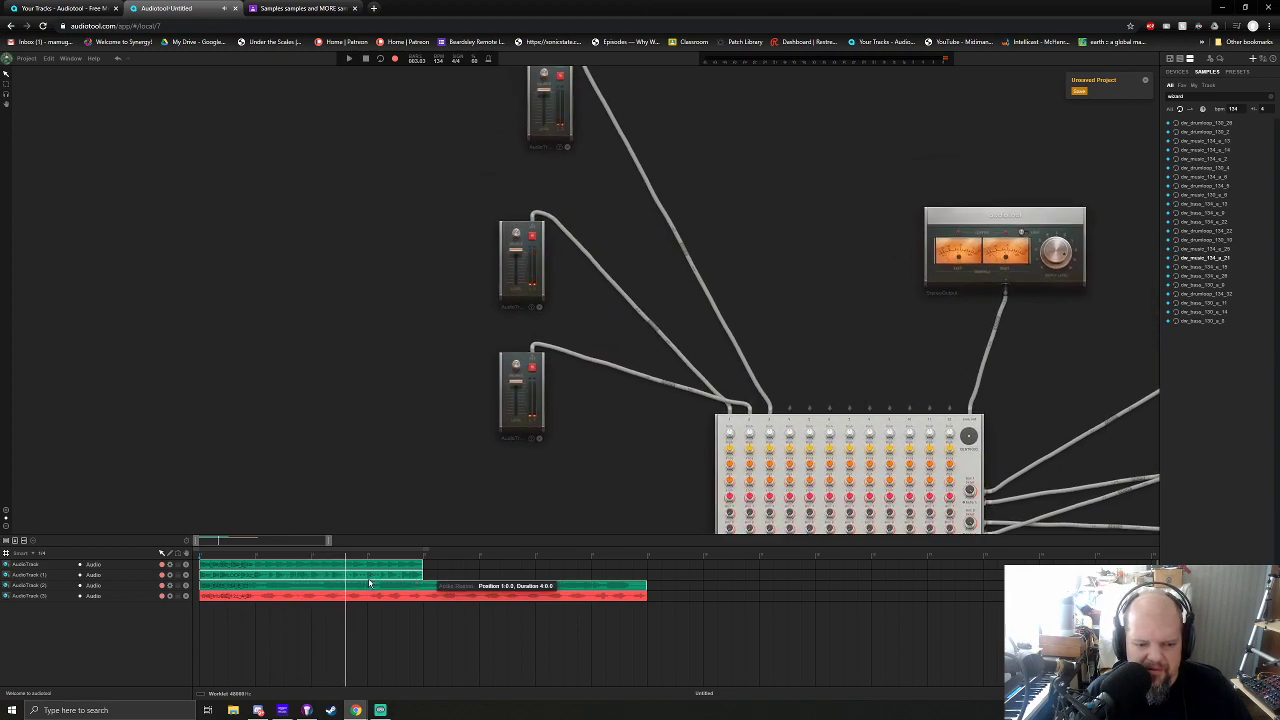
Move all four audio regions eight bars later in the timeline to leave room for an intro
{"action": "left_click_drag", "start_coordinate": [724, 597], "coordinate": [733, 572]}
{"action": "left_click", "coordinate": [610, 586]}
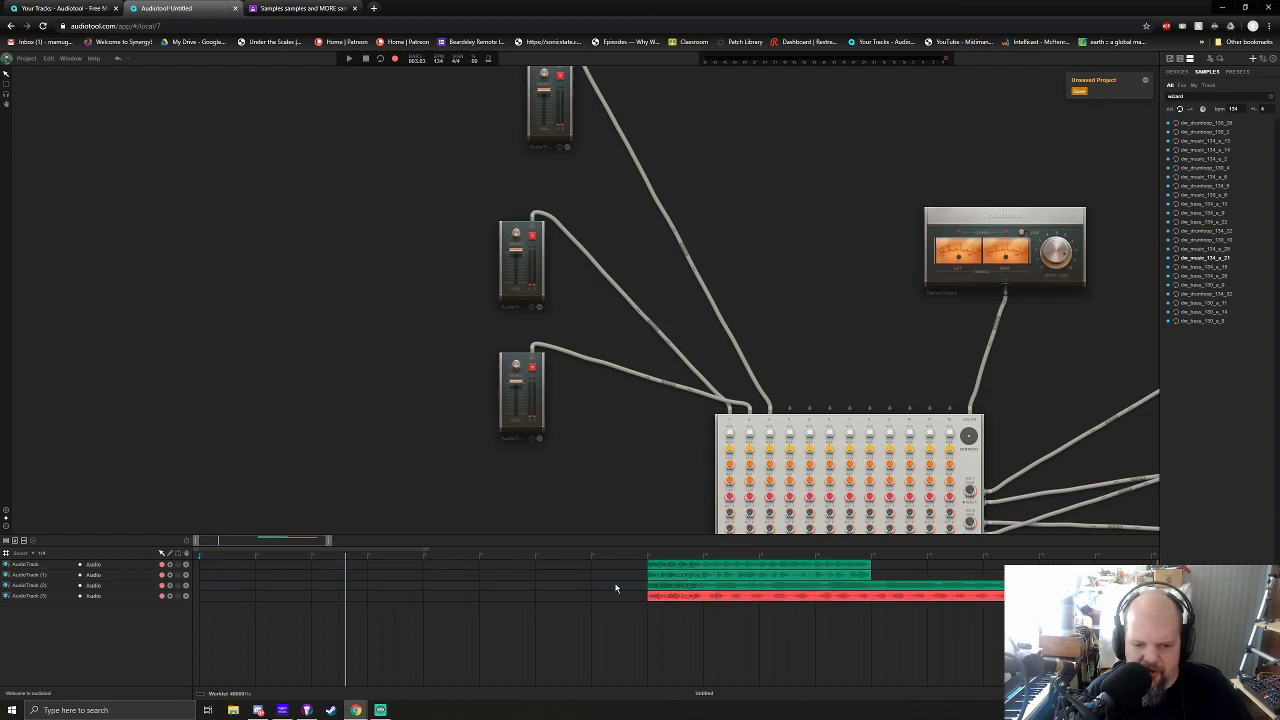
{"action": "left_click", "coordinate": [673, 568]}
{"action": "mouse_move", "coordinate": [673, 568]}
{"action": "left_mouse_down"}
{"action": "mouse_move", "coordinate": [535, 556]}
{"action": "mouse_move", "coordinate": [676, 566]}
{"action": "left_mouse_up"}
Add the dw_music_134_a_13 loop as an audio track on the mixer's fourth channel and move it above the other tracks
{"action": "left_click", "coordinate": [1176, 143]}
{"action": "left_click_drag", "start_coordinate": [1191, 143], "coordinate": [915, 386]}
{"action": "left_click_drag", "start_coordinate": [33, 608], "coordinate": [34, 566]}
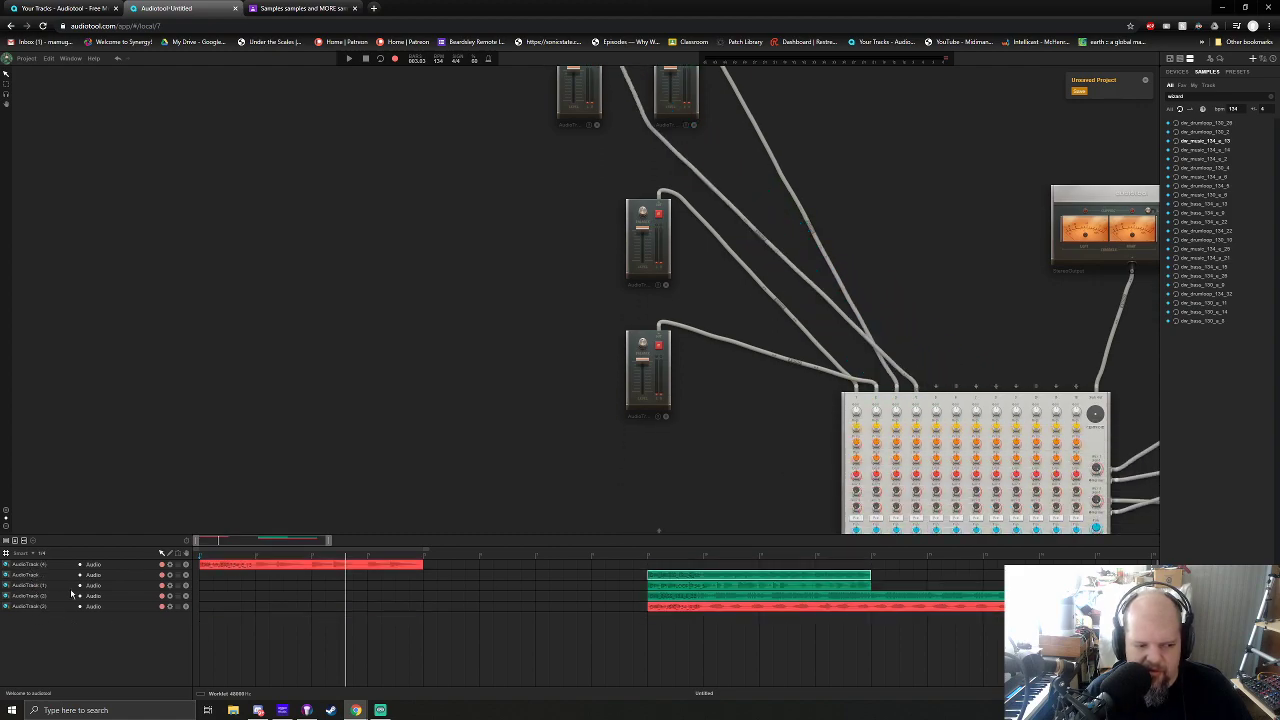
Recolor the dw_music_134_a_13 intro region to a green shade and play the intro
{"action": "left_click", "coordinate": [245, 565]}
{"action": "right_click", "coordinate": [230, 565]}
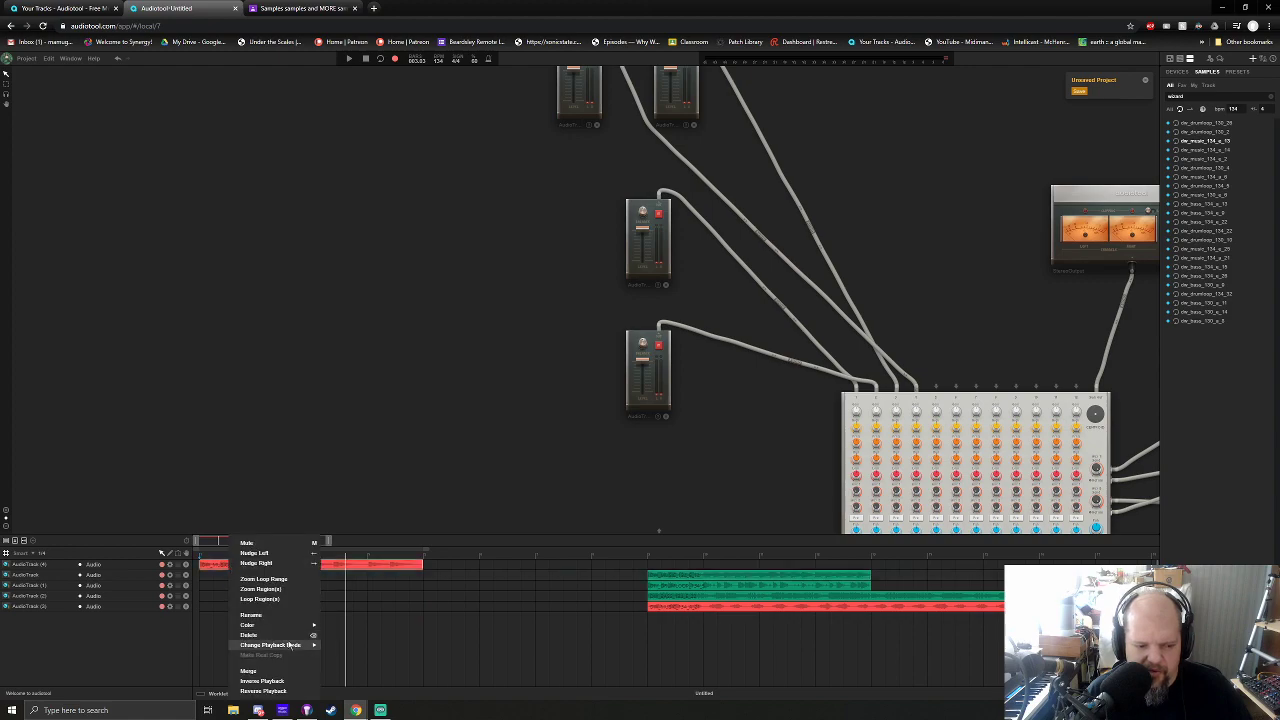
{"action": "mouse_move", "coordinate": [285, 626]}
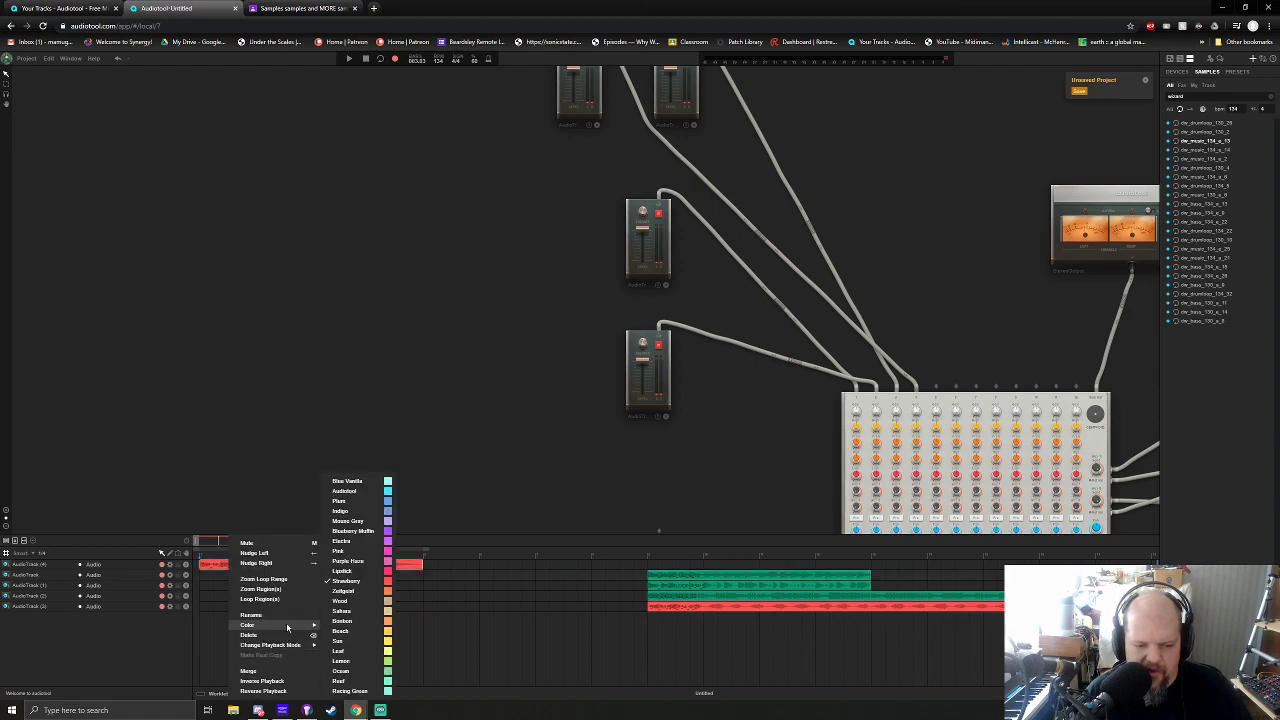
{"action": "left_click", "coordinate": [355, 686]}
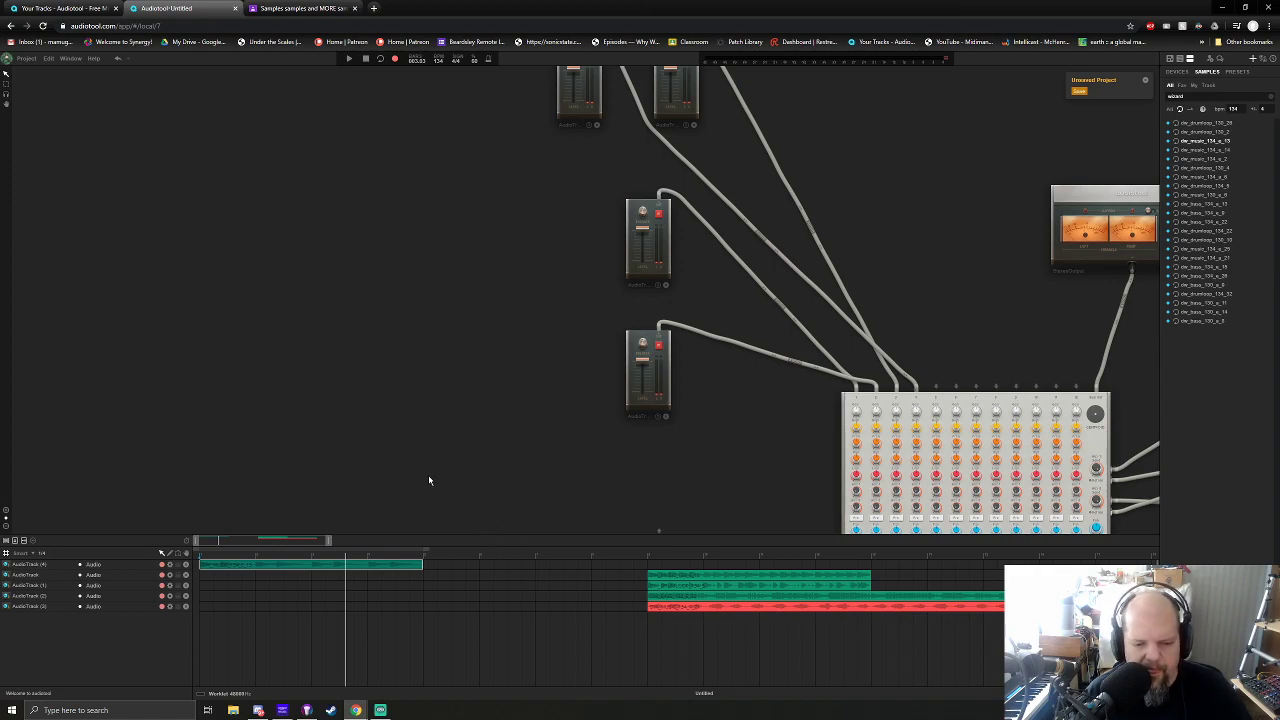
{"action": "key", "text": "space"}
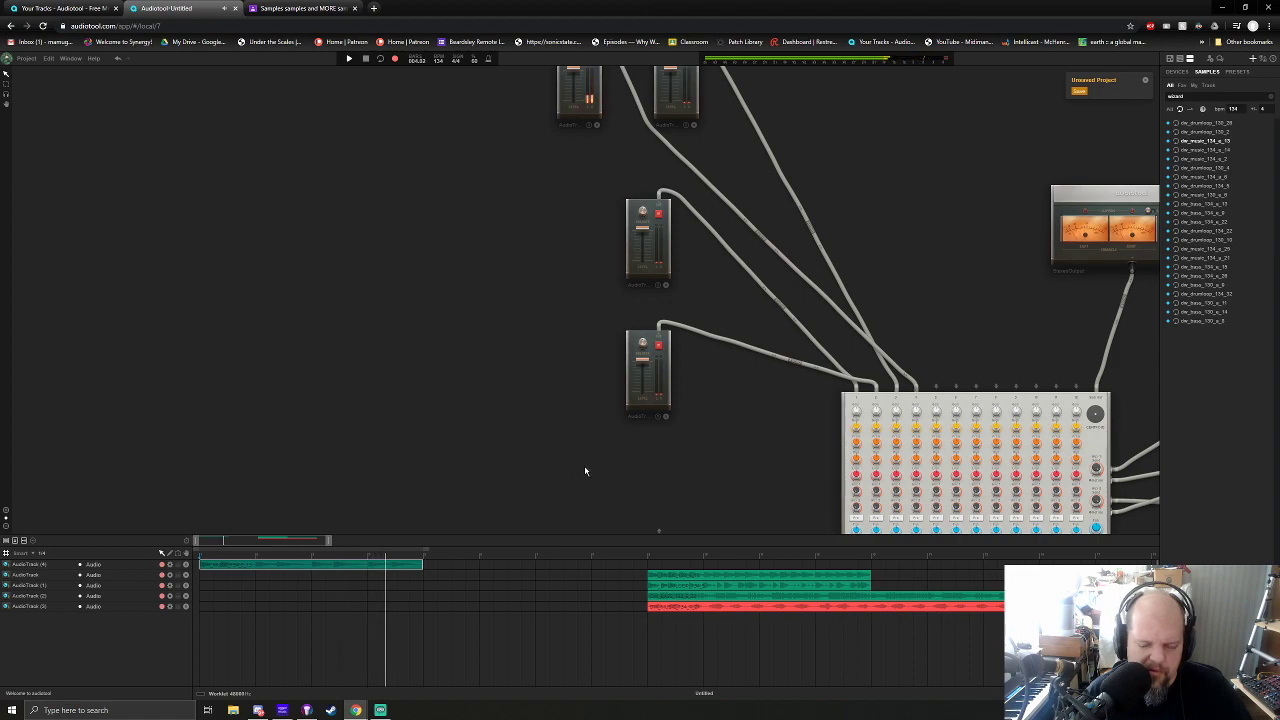
Stop playback and move the four main audio regions about seven bars later in the timeline, starting at bar 16
{"action": "key", "text": "space"}
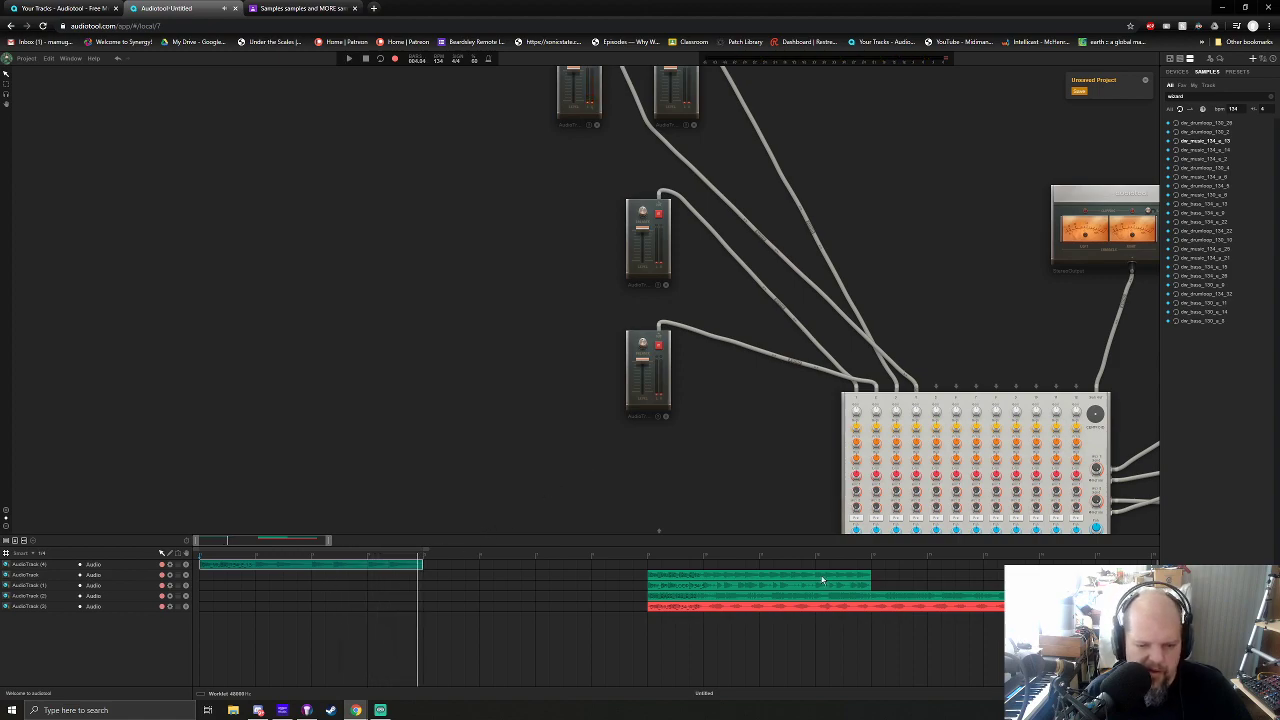
{"action": "left_click_drag", "start_coordinate": [621, 573], "coordinate": [719, 612]}
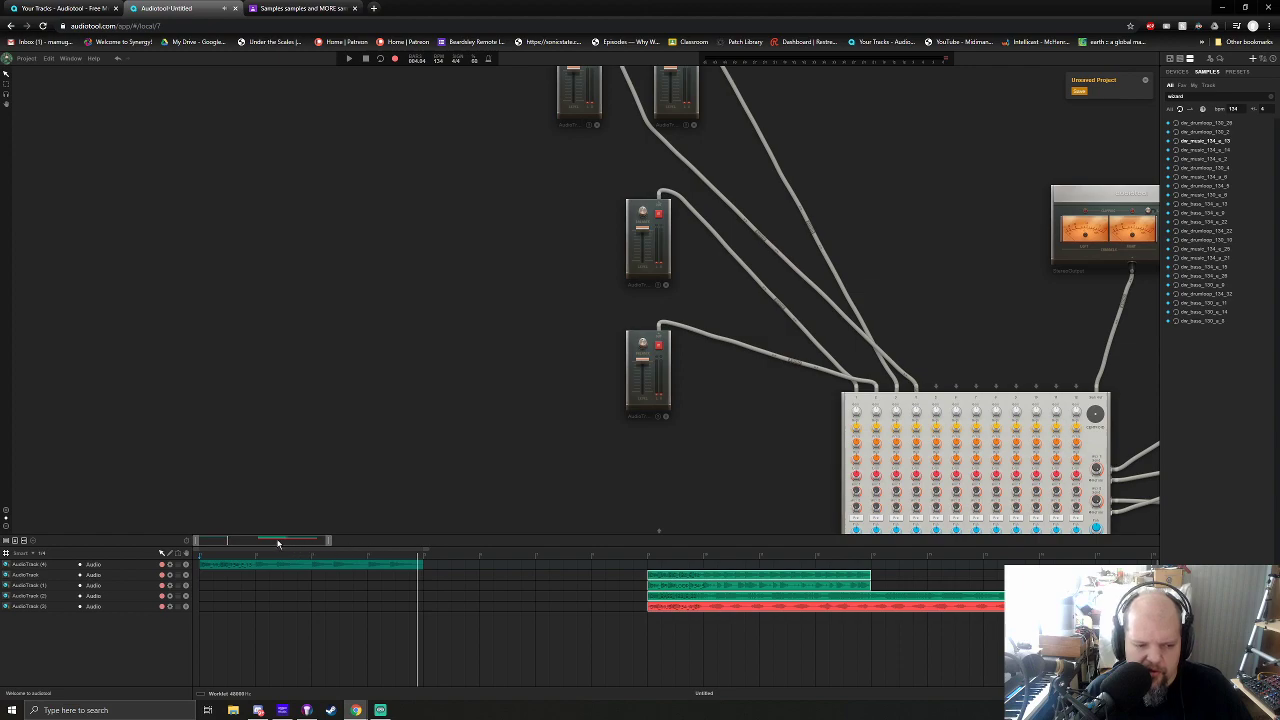
{"action": "key", "text": "ctrl+minus"}
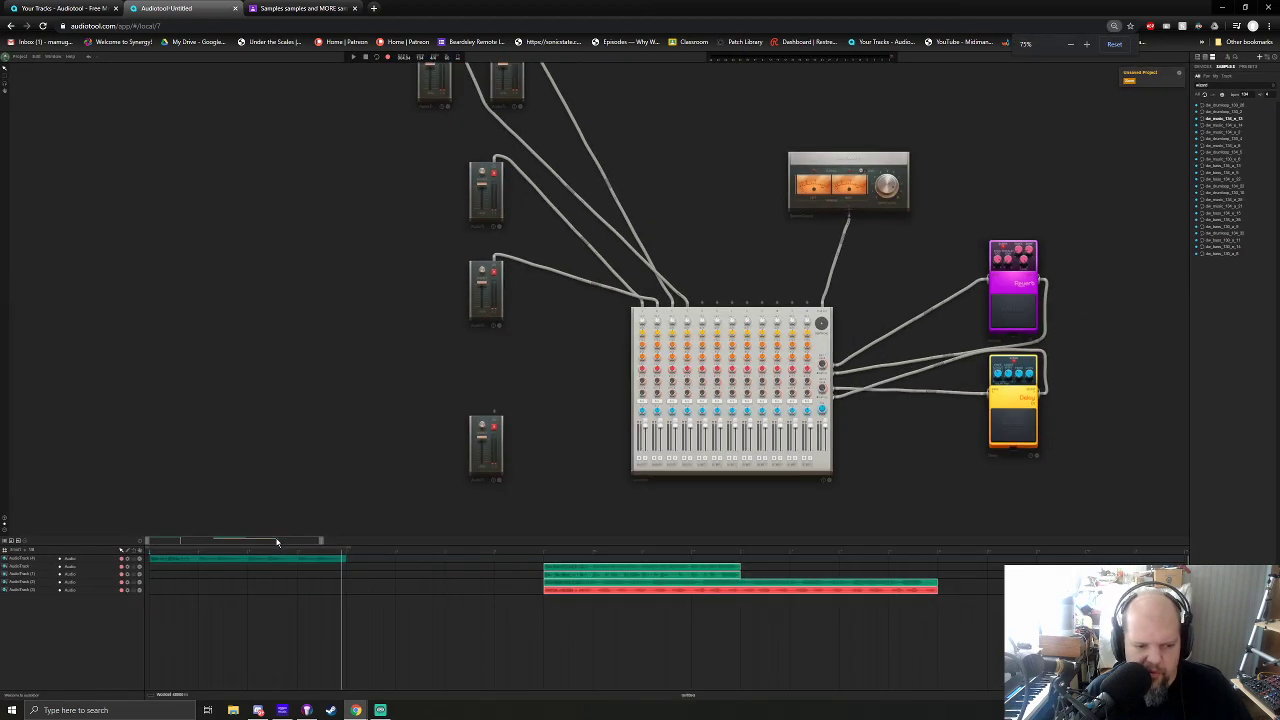
{"action": "key", "text": "ctrl+plus"}
{"action": "key", "text": "ctrl+plus"}
{"action": "key", "text": "ctrl+plus"}
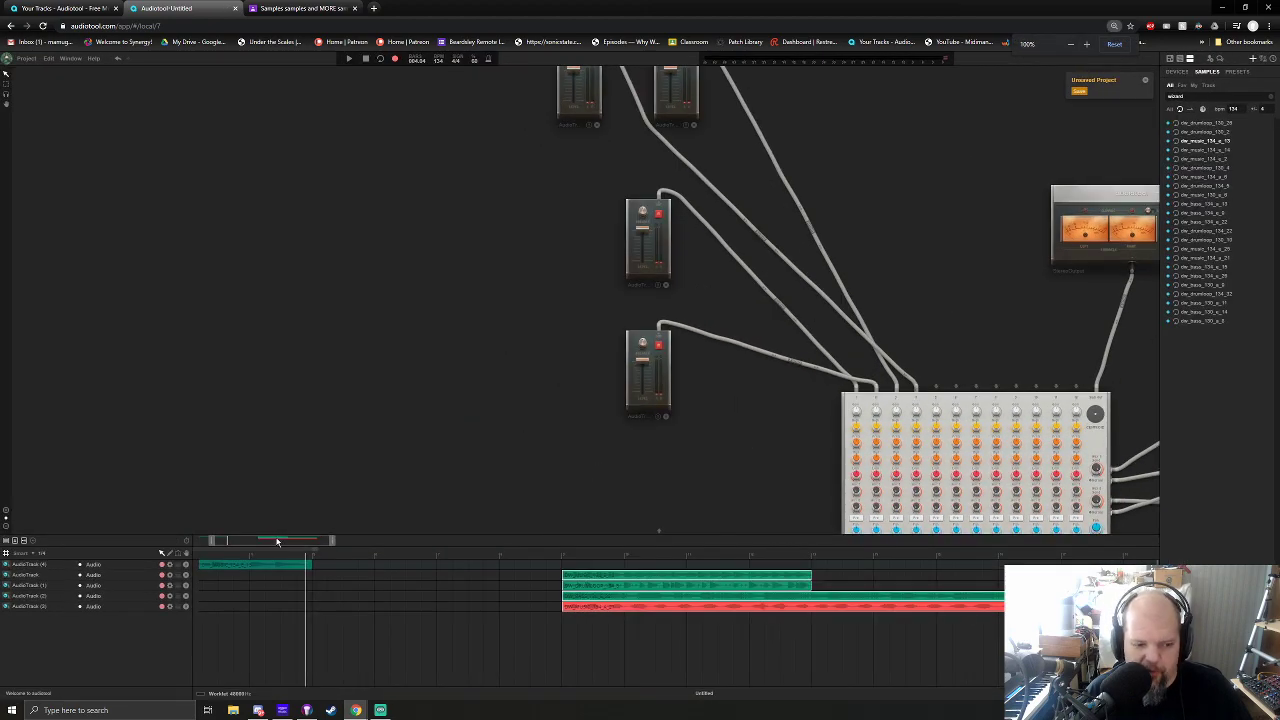
{"action": "scroll", "coordinate": [278, 541], "scroll_direction": "down", "scroll_amount": 3}
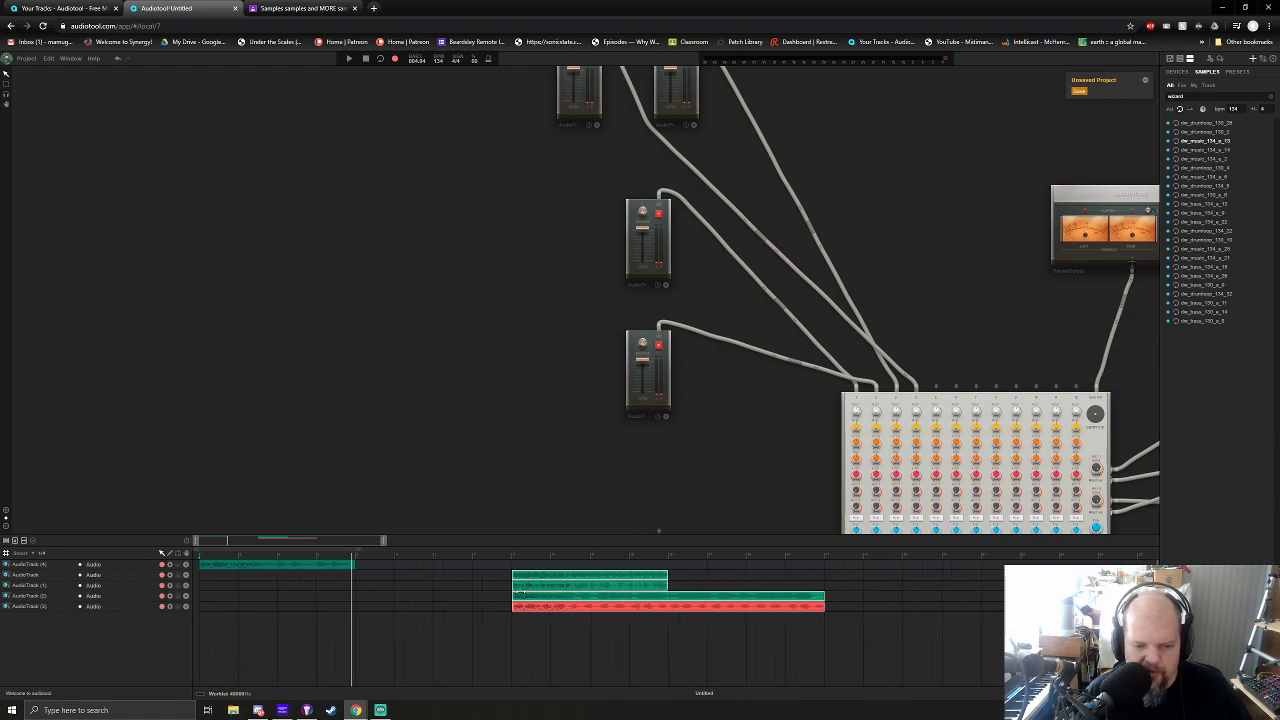
{"action": "left_click_drag", "start_coordinate": [515, 596], "coordinate": [805, 578]}
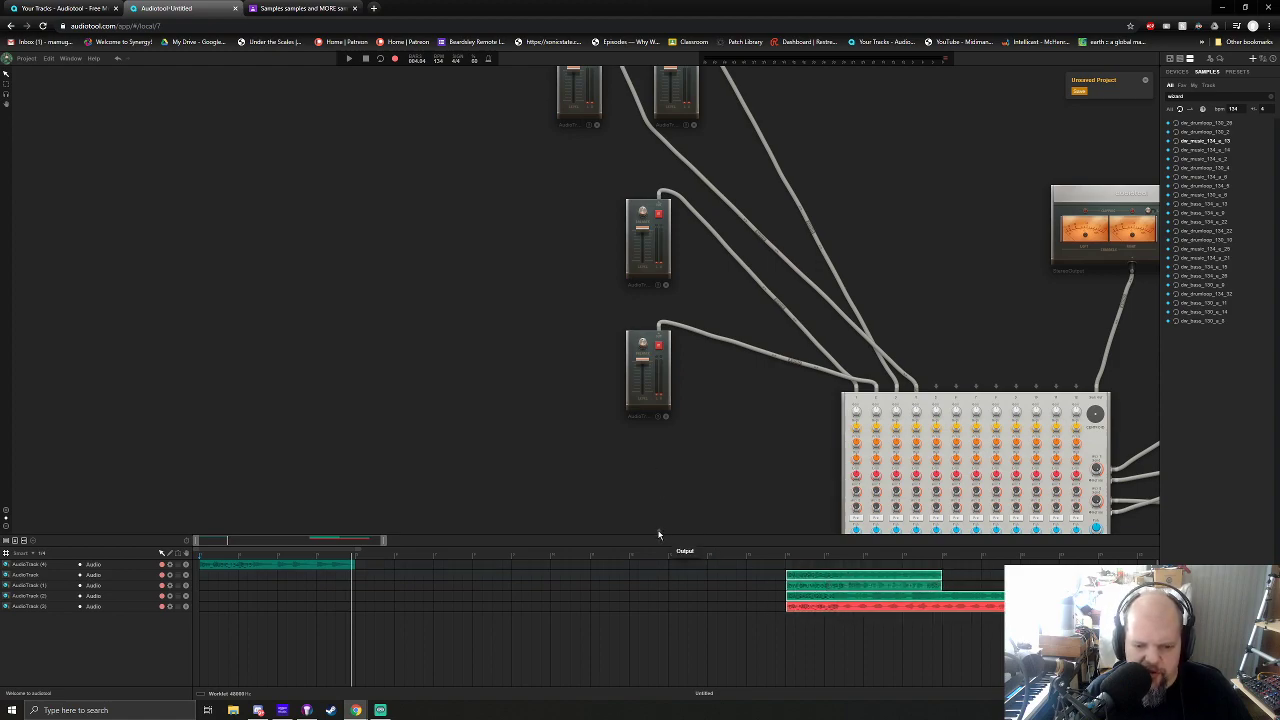
Move the unconnected audio track device closer to the others and connect its output to the mixer's fifth channel
{"action": "left_click_drag", "start_coordinate": [672, 540], "coordinate": [674, 563]}
{"action": "scroll", "coordinate": [673, 540], "scroll_direction": "down", "scroll_amount": 3}
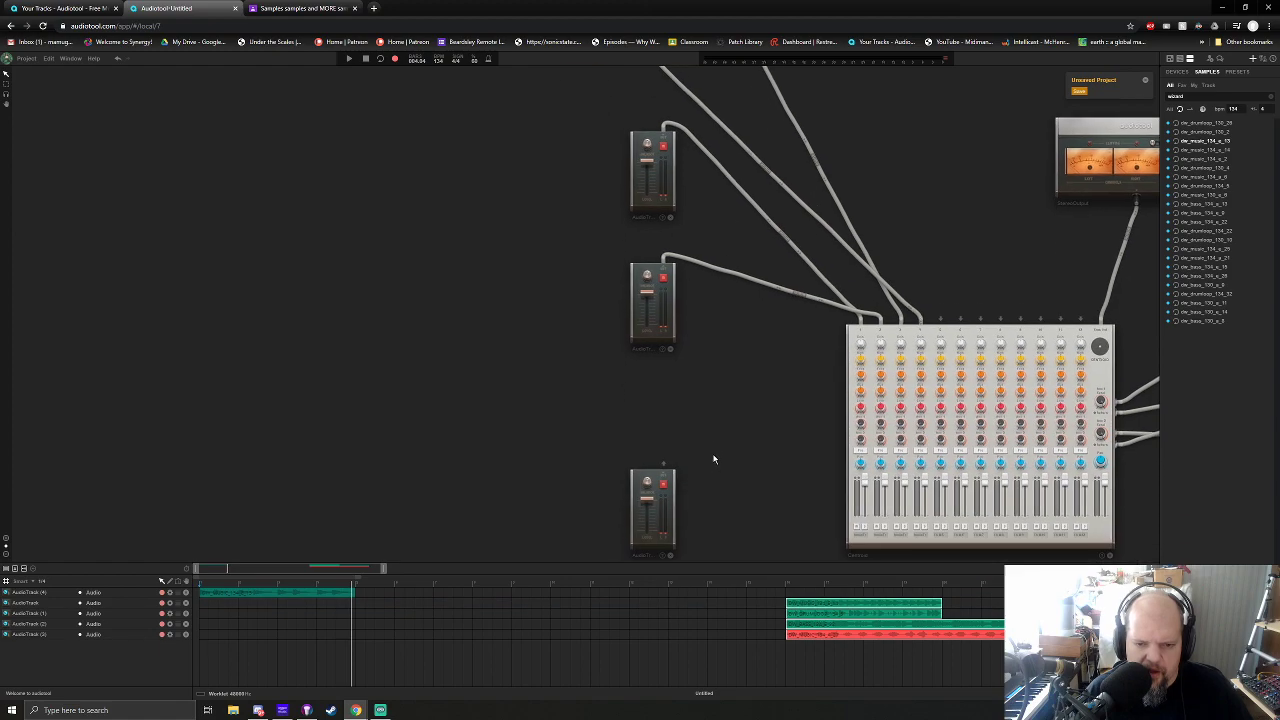
{"action": "left_click_drag", "start_coordinate": [650, 470], "coordinate": [603, 442]}
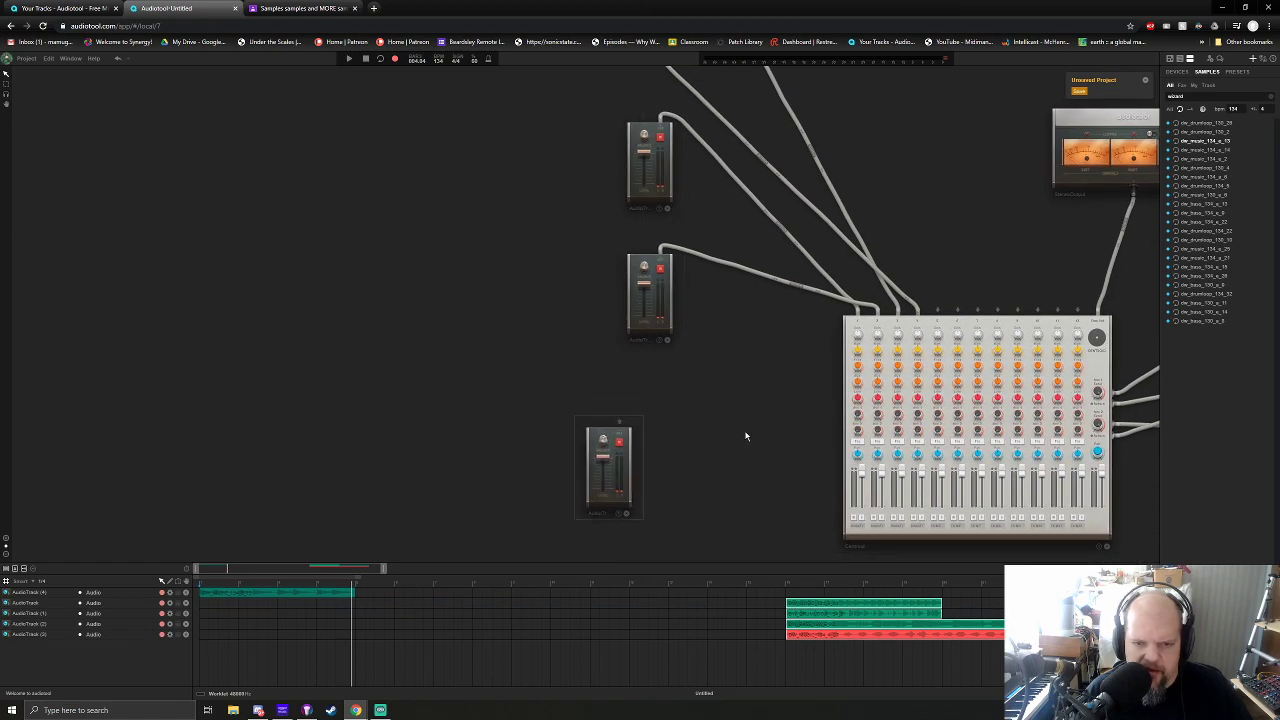
{"action": "left_click_drag", "start_coordinate": [746, 437], "coordinate": [691, 477]}
{"action": "left_click_drag", "start_coordinate": [568, 465], "coordinate": [887, 356]}
{"action": "left_click_drag", "start_coordinate": [674, 508], "coordinate": [703, 471]}
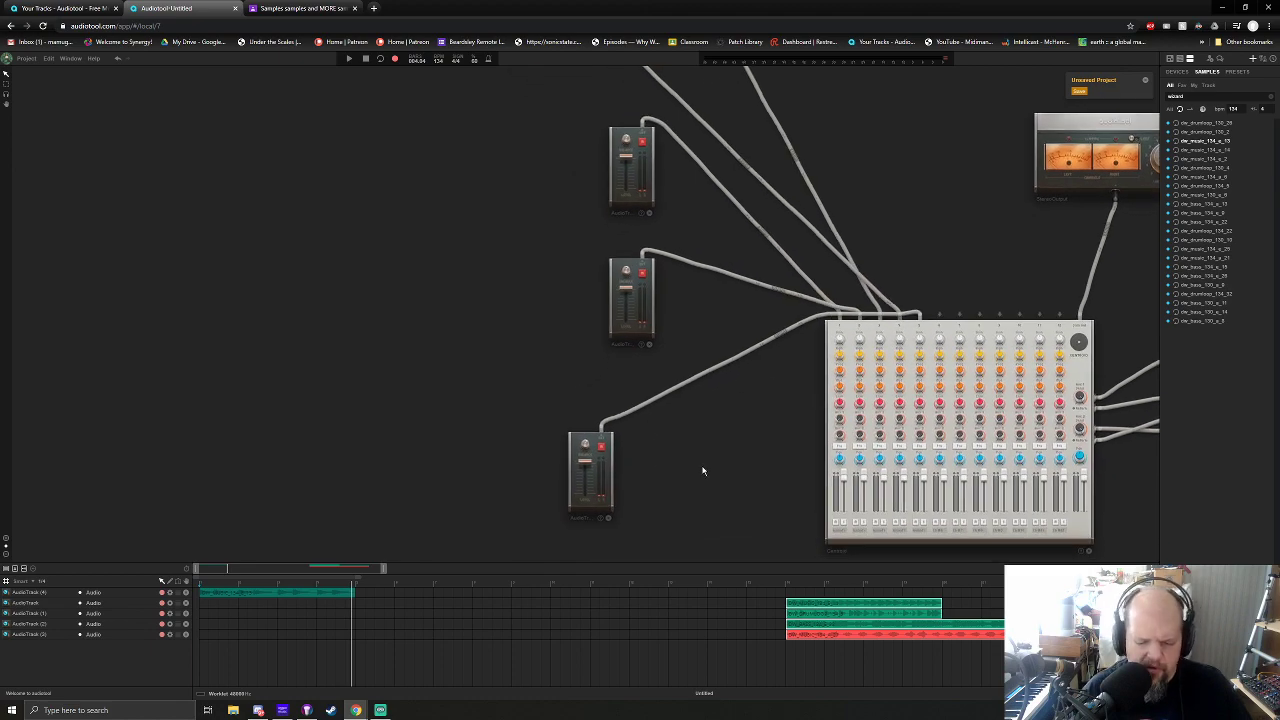
Reposition the audio track devices to the left of the mixer so they are spaced apart in a rough column
{"action": "left_click_drag", "start_coordinate": [544, 309], "coordinate": [454, 265]}
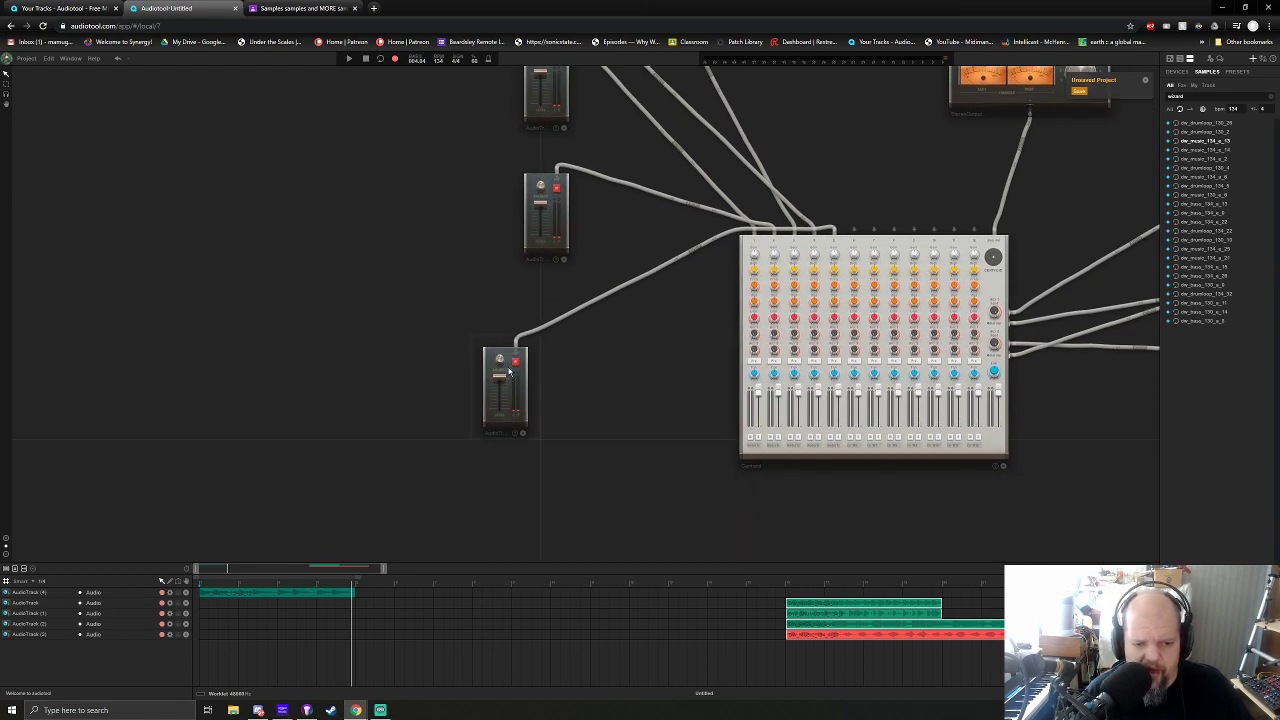
{"action": "left_click_drag", "start_coordinate": [509, 366], "coordinate": [509, 411]}
{"action": "left_click_drag", "start_coordinate": [550, 185], "coordinate": [509, 222]}
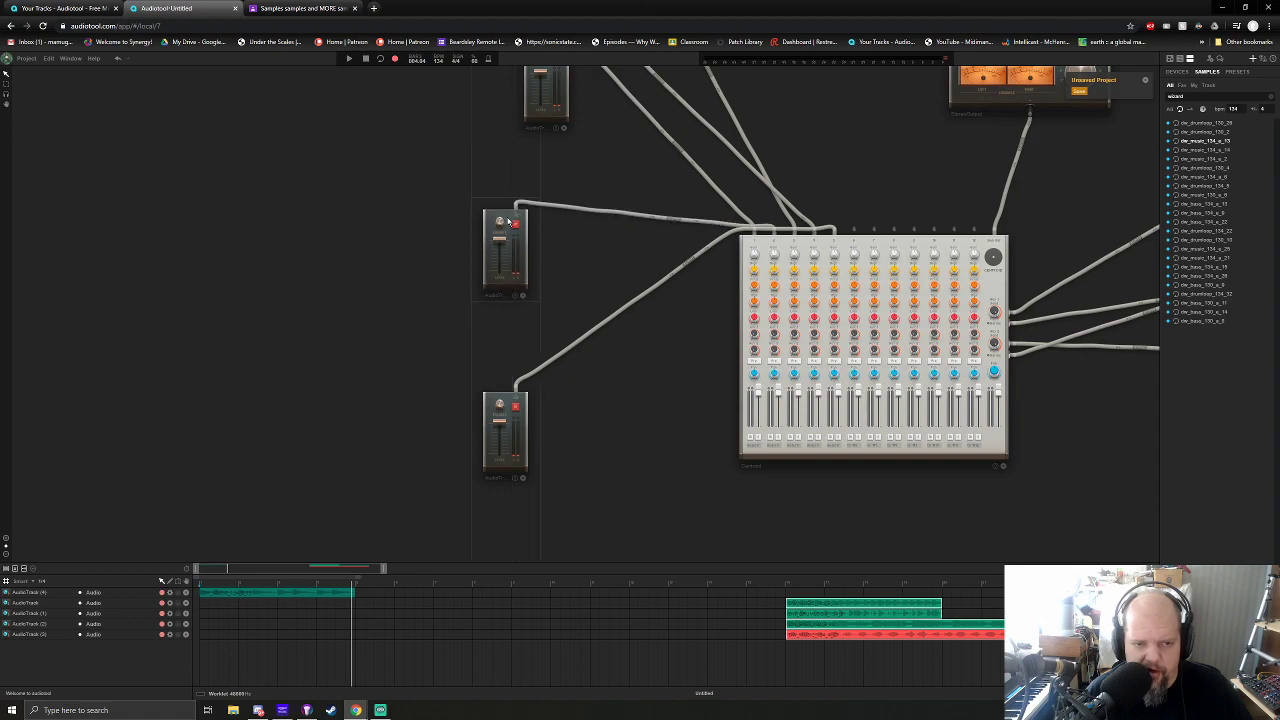
{"action": "left_click_drag", "start_coordinate": [609, 159], "coordinate": [606, 299]}
{"action": "left_click_drag", "start_coordinate": [553, 206], "coordinate": [484, 206]}
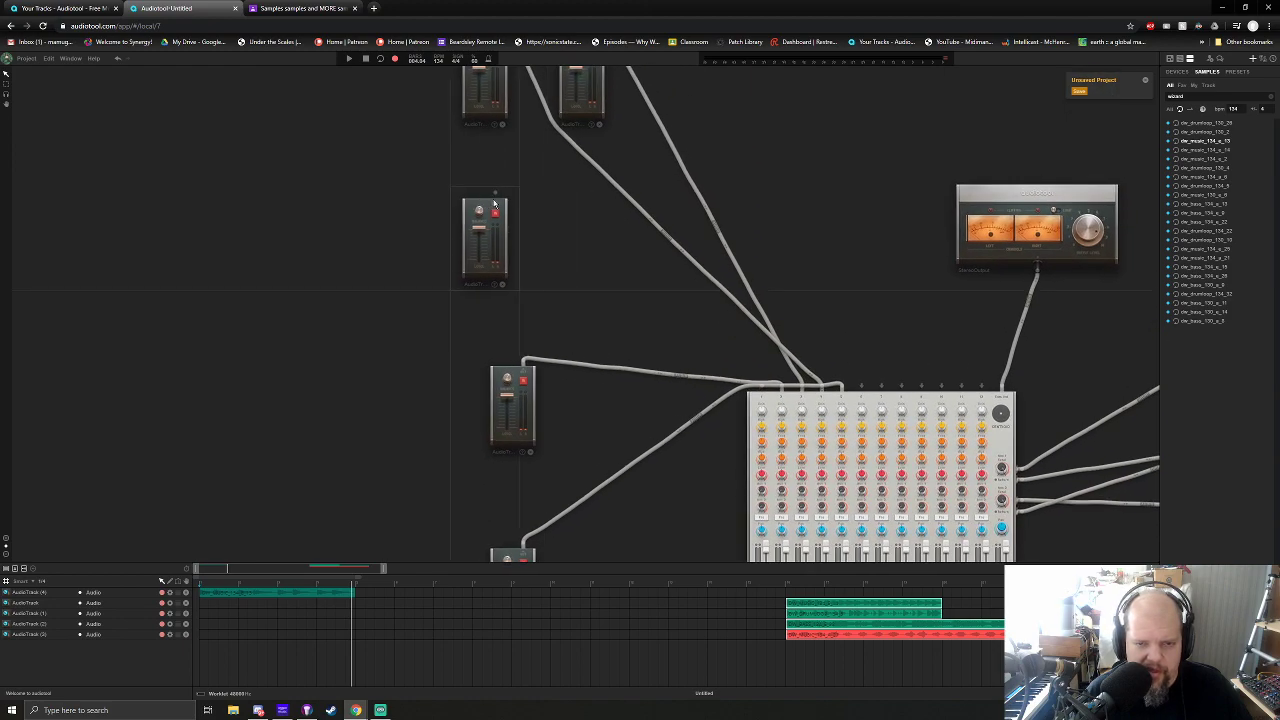
{"action": "scroll", "coordinate": [671, 457], "scroll_direction": "down", "scroll_amount": 4}
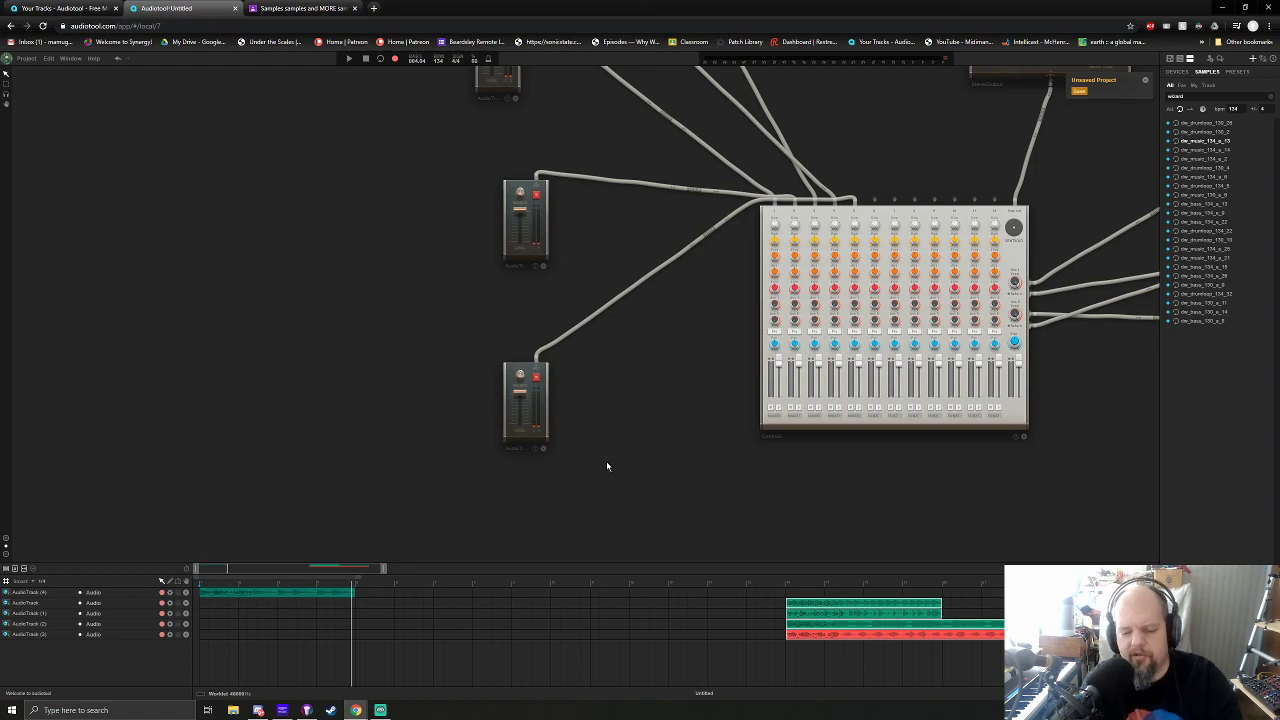
Switch to Streamlabs OBS to check the live stream, then return to Audiotool
{"action": "left_click", "coordinate": [380, 710]}
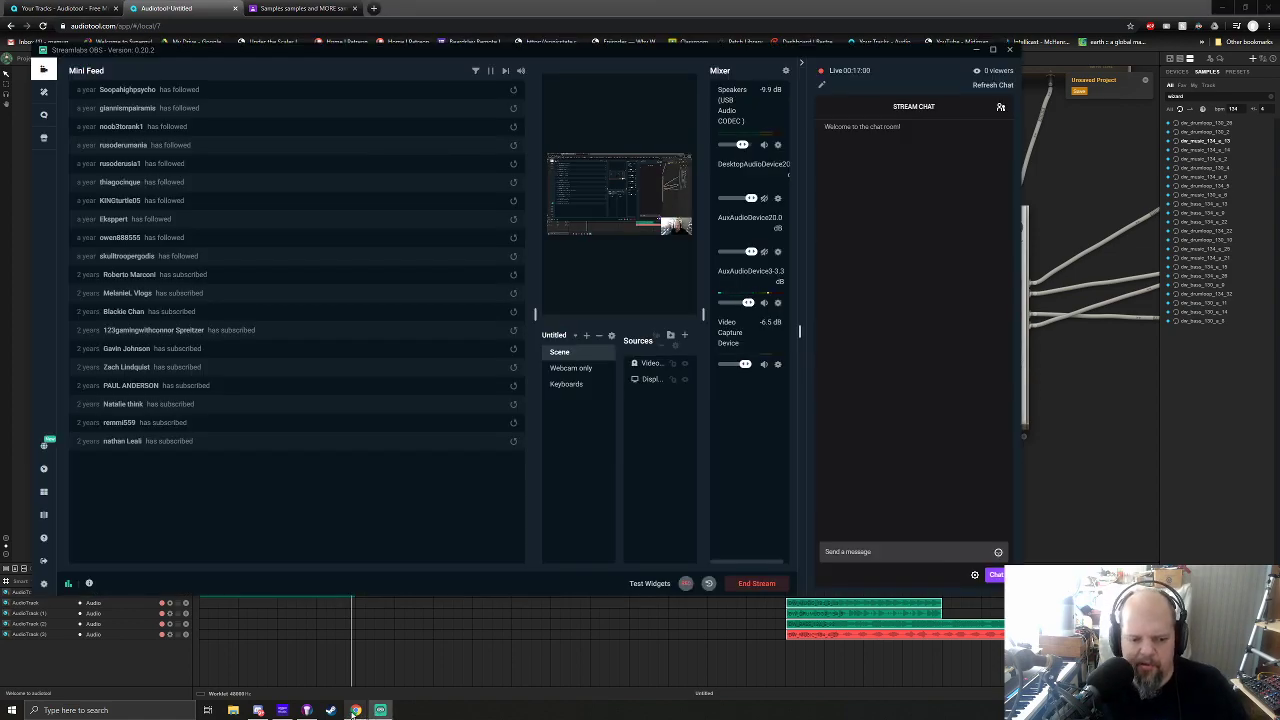
{"action": "mouse_move", "coordinate": [355, 710]}
{"action": "left_click", "coordinate": [518, 656]}
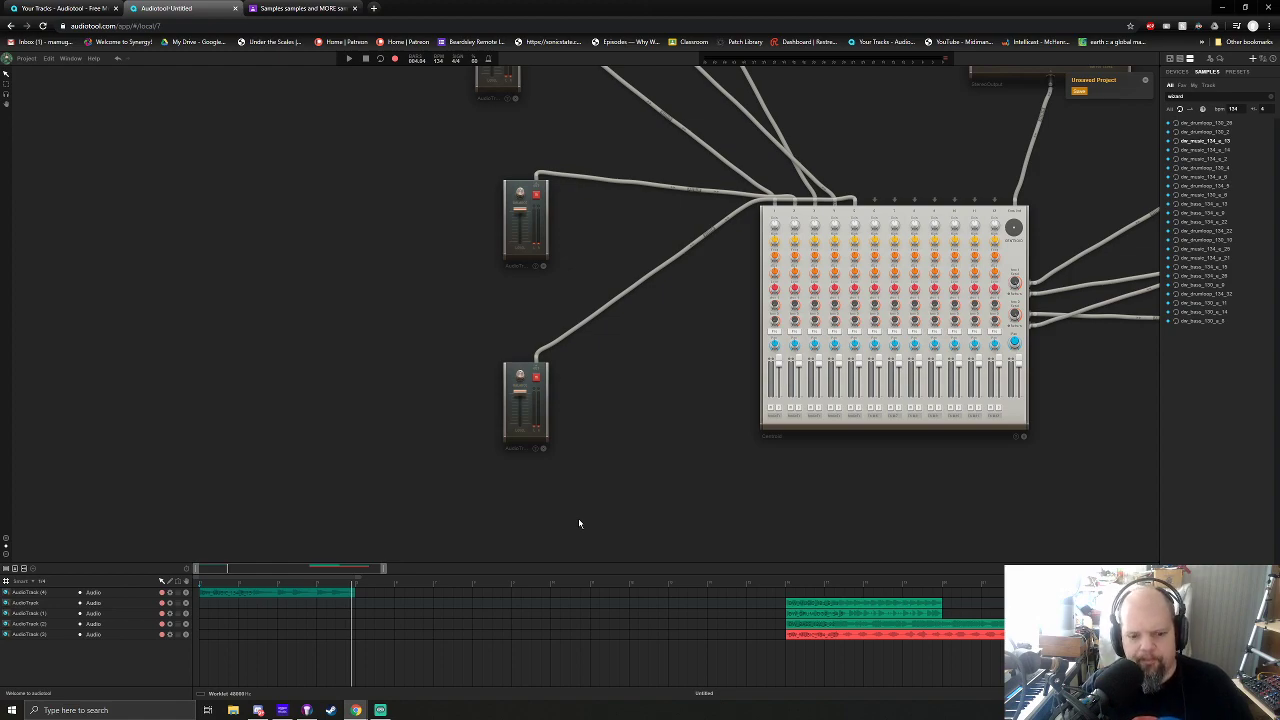
{"action": "left_click", "coordinate": [380, 710]}
{"action": "left_click", "coordinate": [380, 710]}
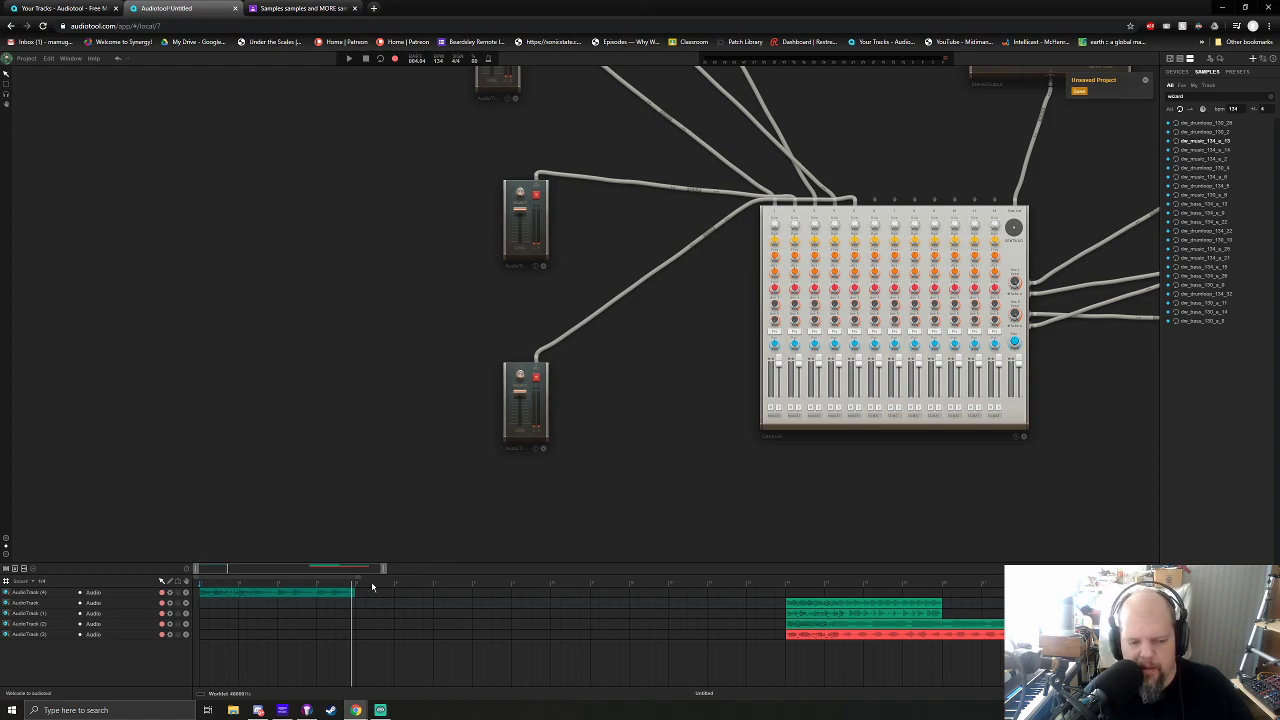
Enlarge the timeline area and open the waveform of the dw_music_134_a_13 intro region for editing
{"action": "left_click_drag", "start_coordinate": [385, 569], "coordinate": [357, 569]}
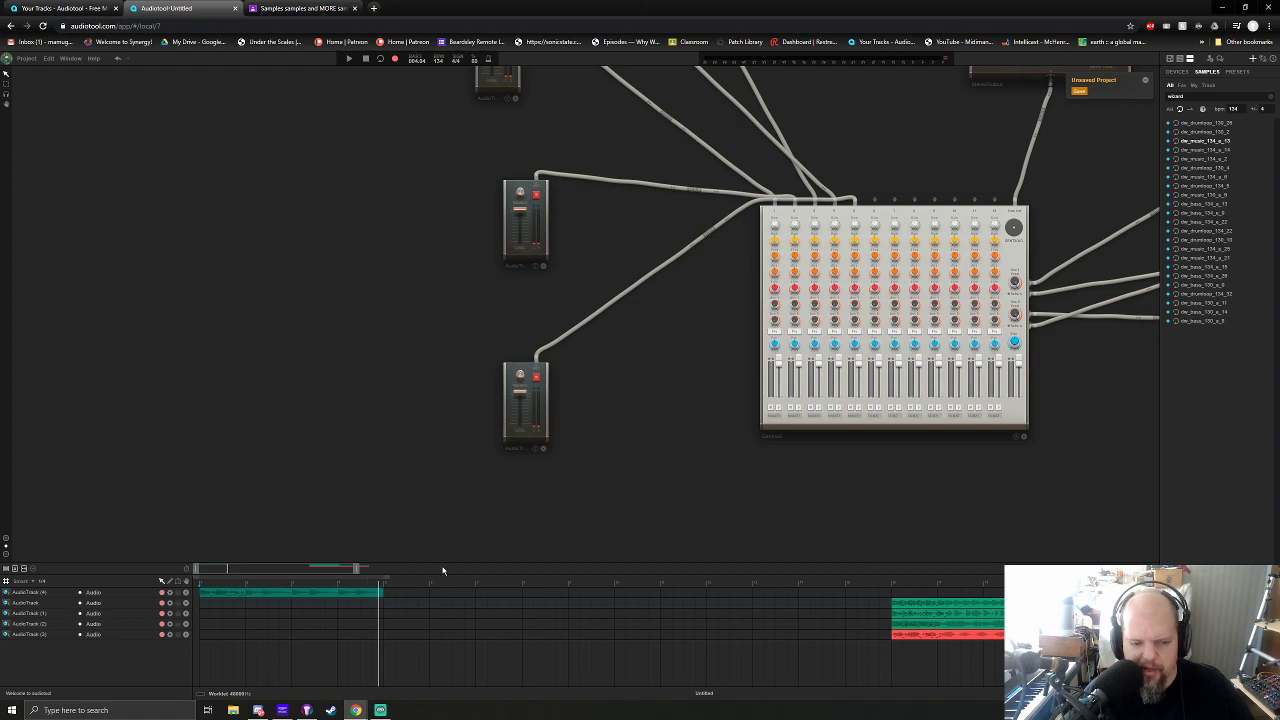
{"action": "left_click_drag", "start_coordinate": [445, 562], "coordinate": [445, 371]}
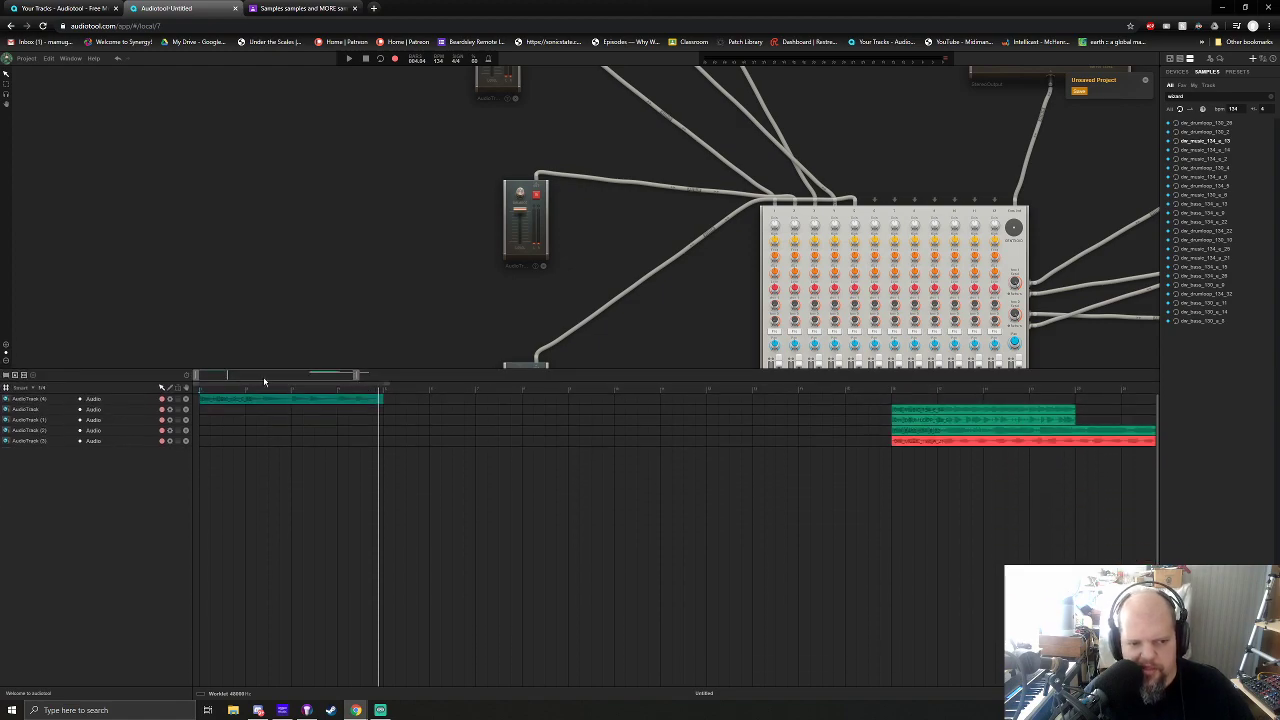
{"action": "left_click_drag", "start_coordinate": [213, 383], "coordinate": [202, 379]}
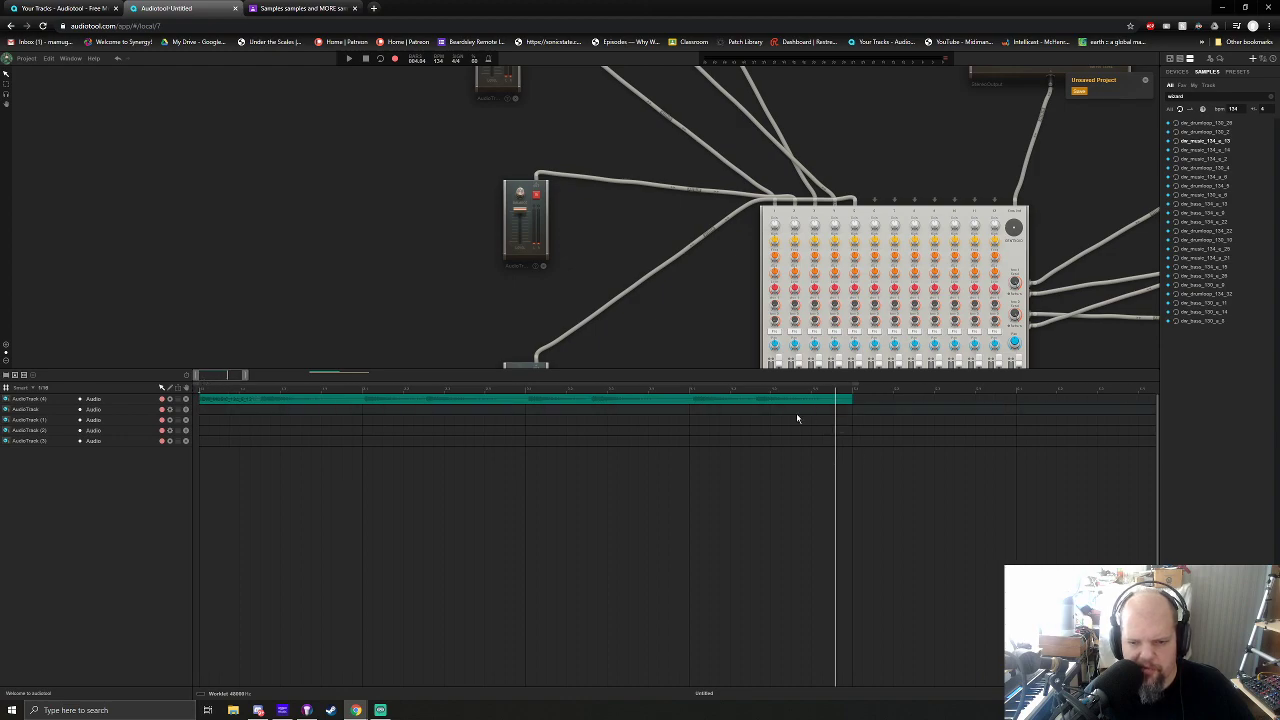
{"action": "double_click", "coordinate": [726, 403]}
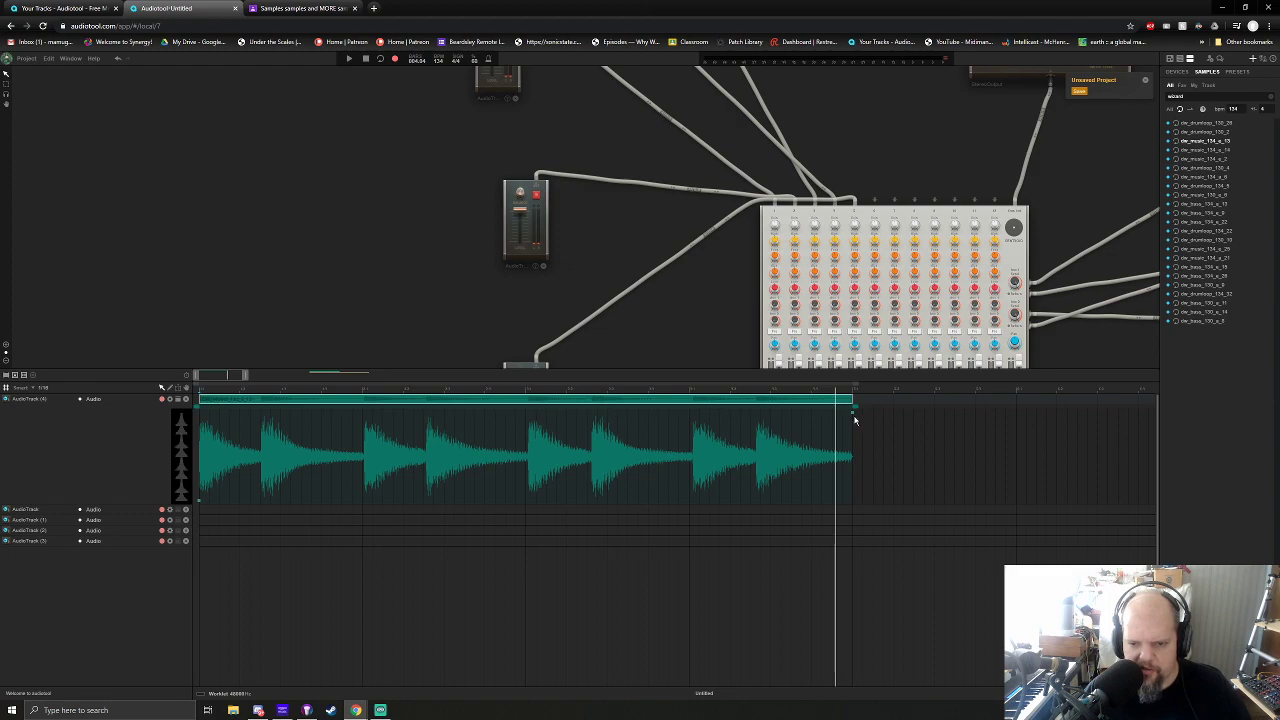
Try compressing the intro loop's audio to half its length, play it, restore the four-bar length and return to the start
{"action": "left_click_drag", "start_coordinate": [852, 414], "coordinate": [526, 409]}
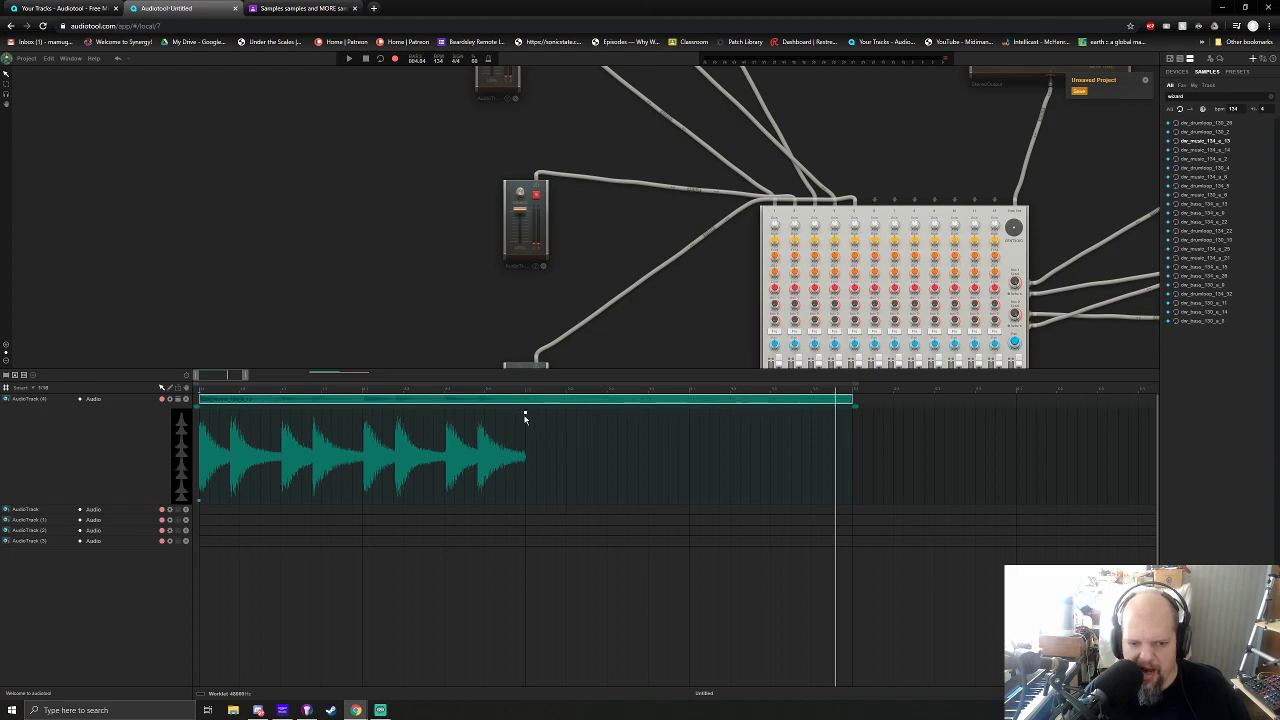
{"action": "key", "text": "space"}
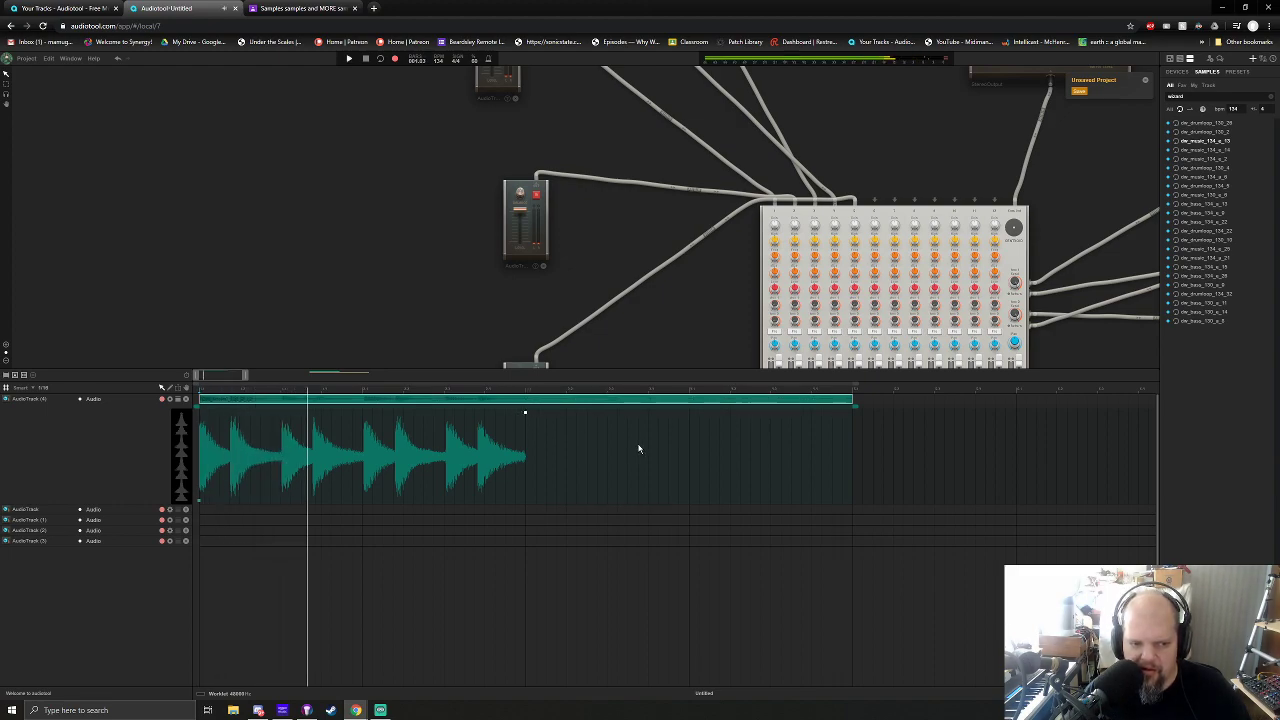
{"action": "key", "text": "space"}
{"action": "mouse_move", "coordinate": [525, 415]}
{"action": "left_click_drag", "start_coordinate": [525, 415], "coordinate": [853, 412]}
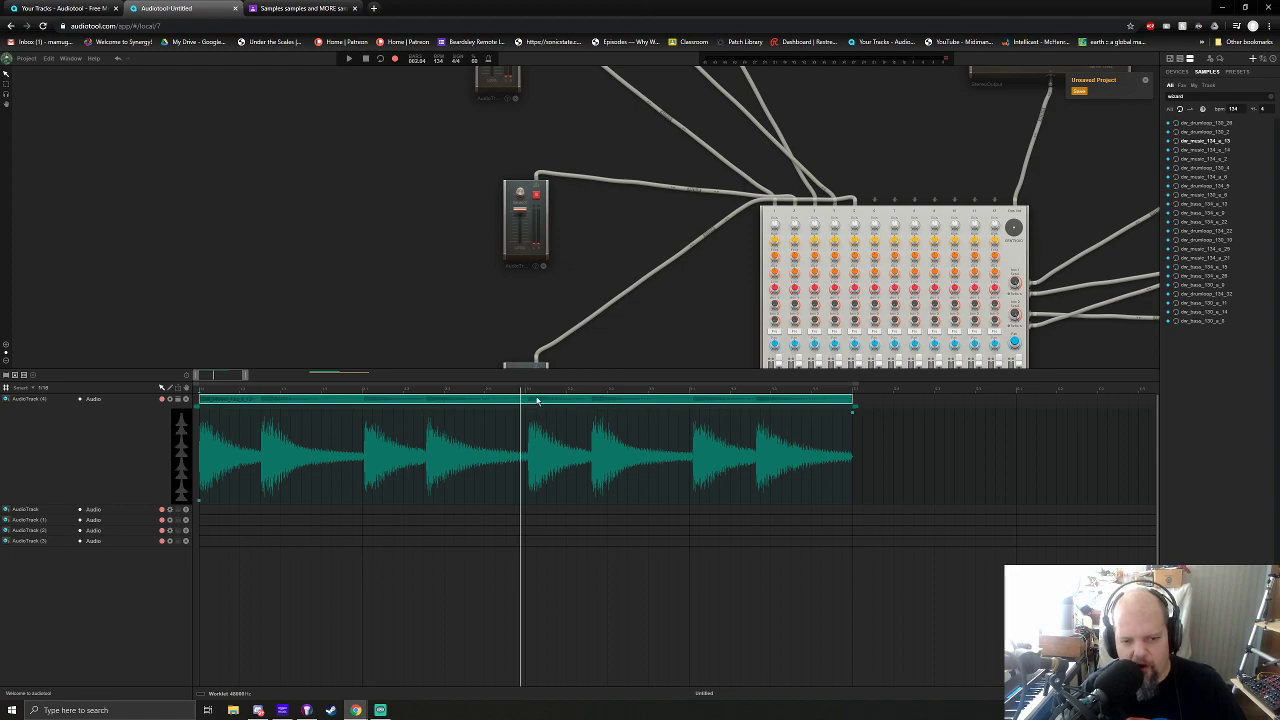
{"action": "left_click", "coordinate": [366, 61]}
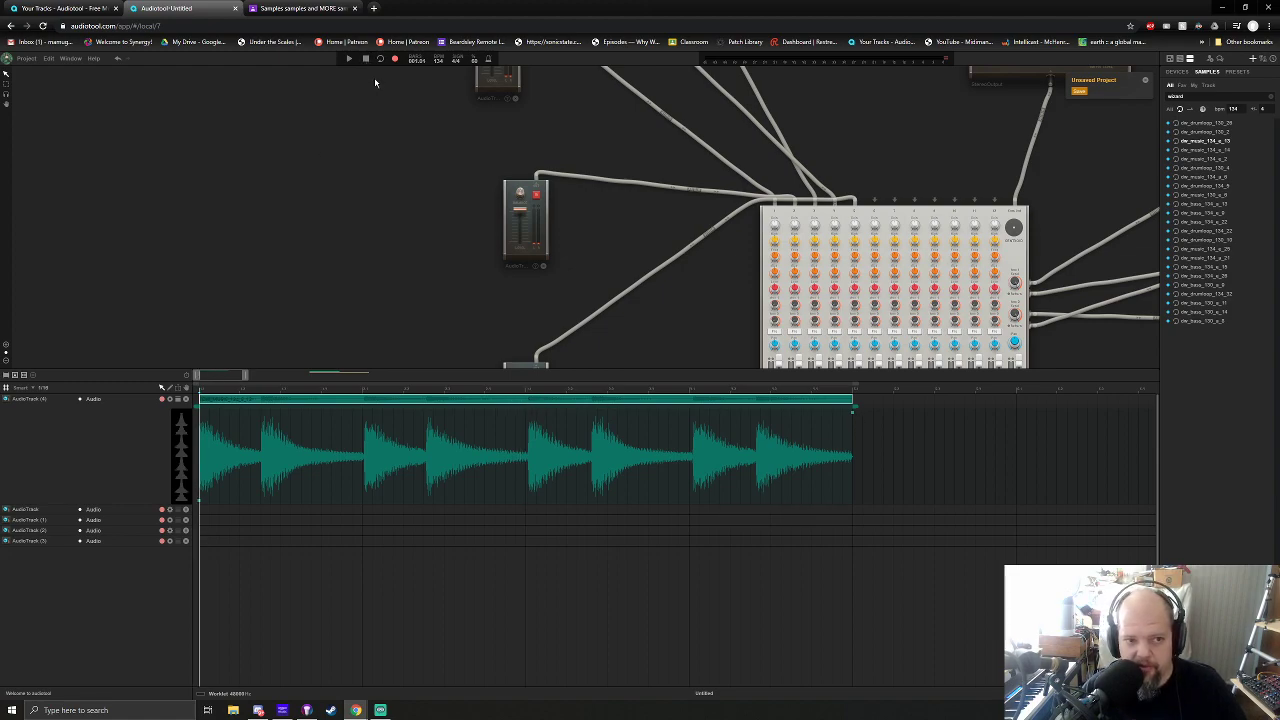
Add a Machiniste drum machine to the left of the audio devices and connect its output to the mixer's sixth channel
{"action": "scroll", "coordinate": [697, 298], "scroll_direction": "down", "scroll_amount": 1}
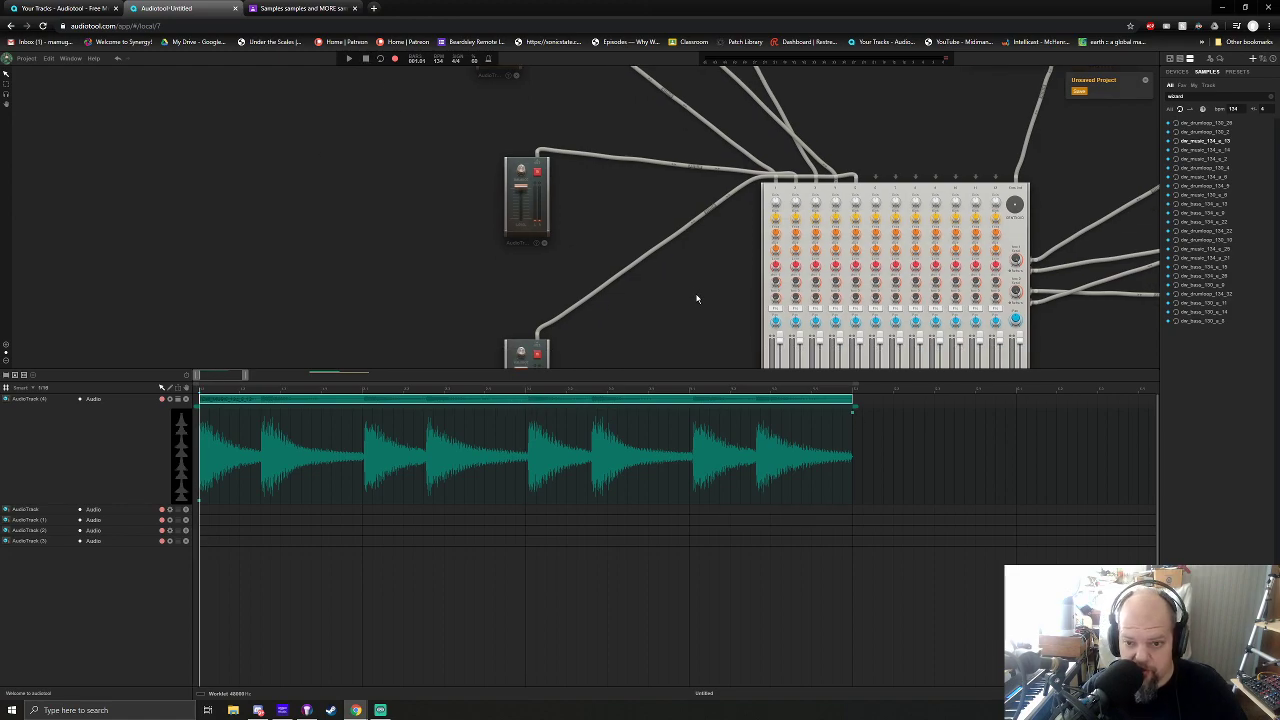
{"action": "left_click_drag", "start_coordinate": [702, 298], "coordinate": [780, 287]}
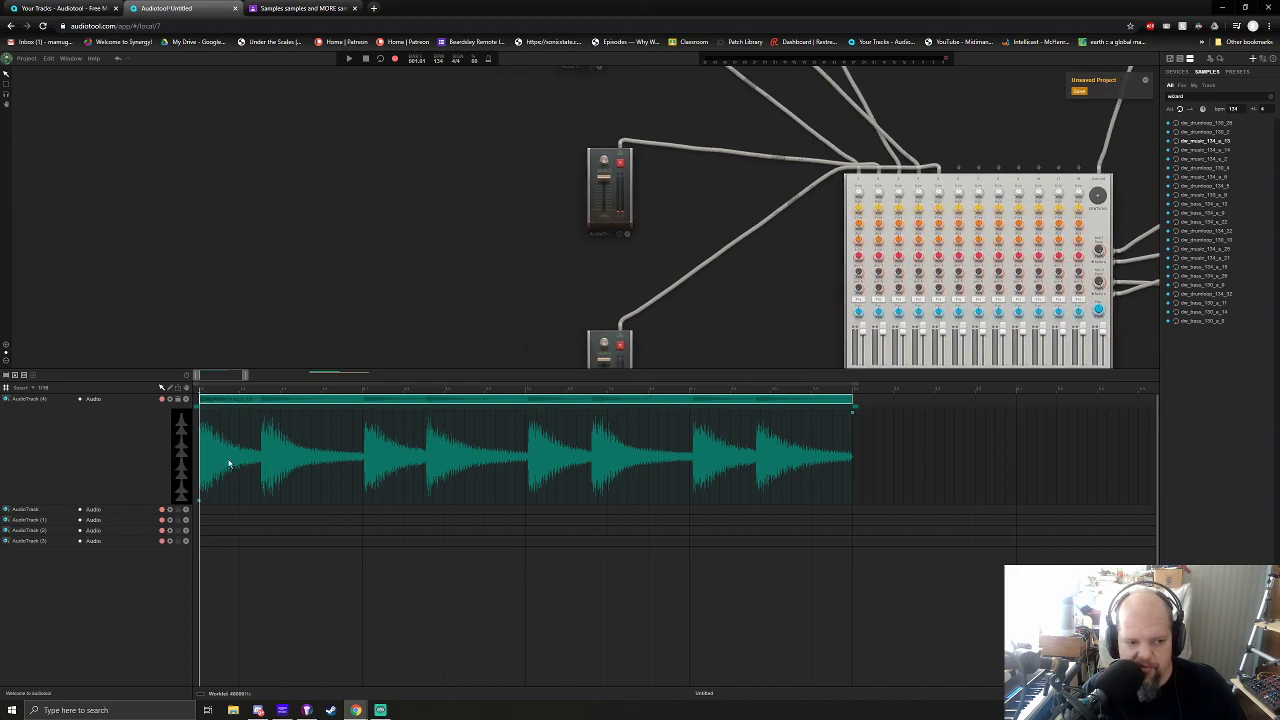
{"action": "left_click_drag", "start_coordinate": [248, 378], "coordinate": [235, 376]}
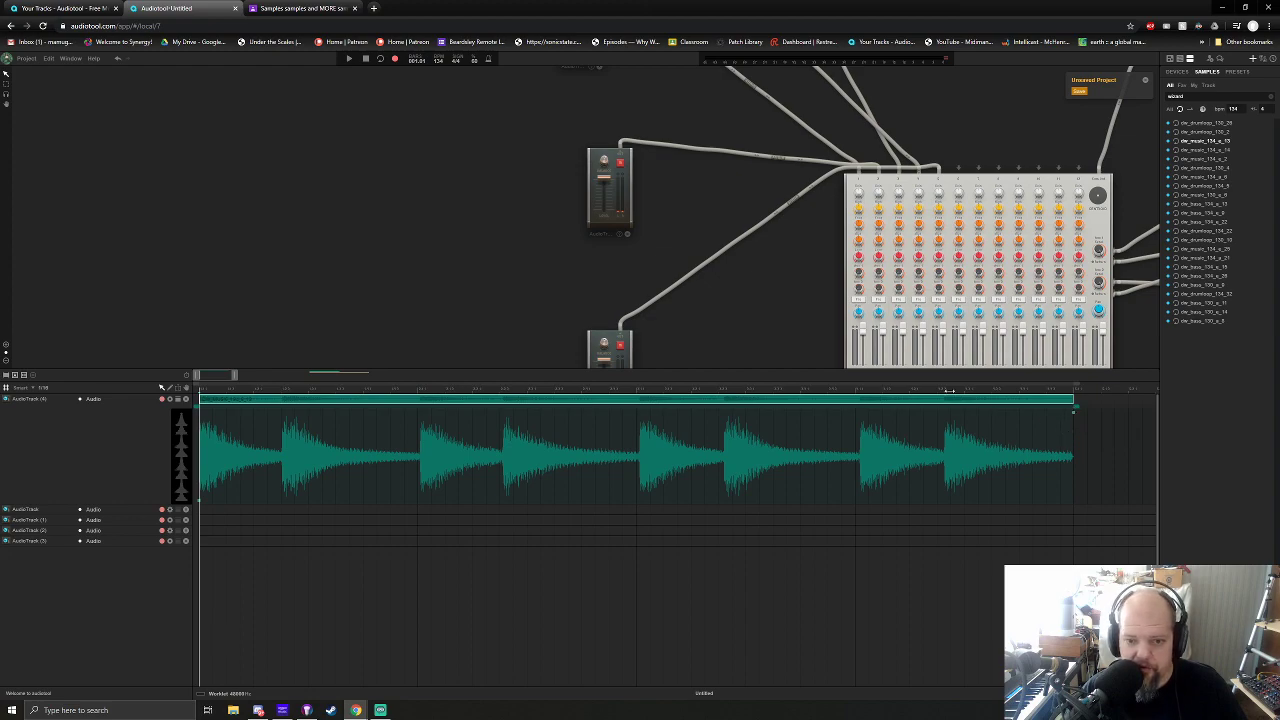
{"action": "scroll", "coordinate": [752, 308], "scroll_direction": "down", "scroll_amount": 3}
{"action": "scroll", "coordinate": [841, 146], "scroll_direction": "up", "scroll_amount": 1}
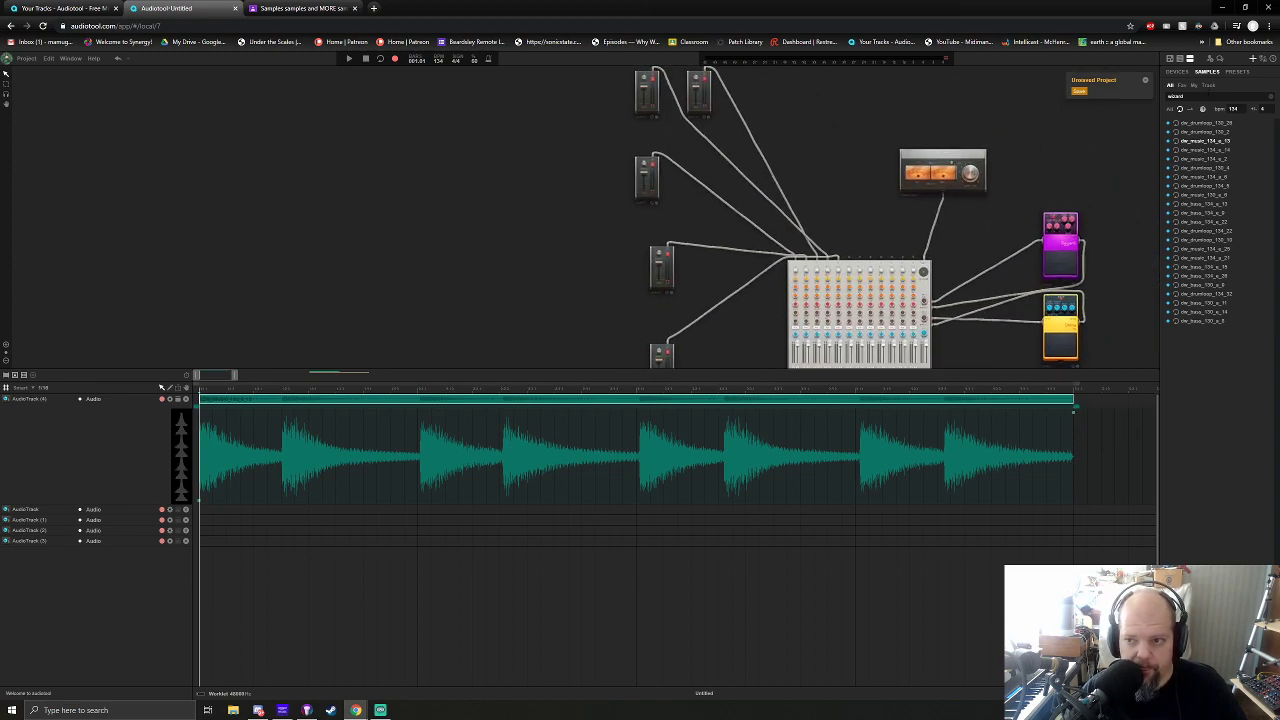
{"action": "left_click", "coordinate": [1178, 72]}
{"action": "left_click_drag", "start_coordinate": [1231, 103], "coordinate": [530, 265]}
{"action": "left_click_drag", "start_coordinate": [844, 239], "coordinate": [664, 317]}
{"action": "left_click_drag", "start_coordinate": [543, 224], "coordinate": [1080, 191]}
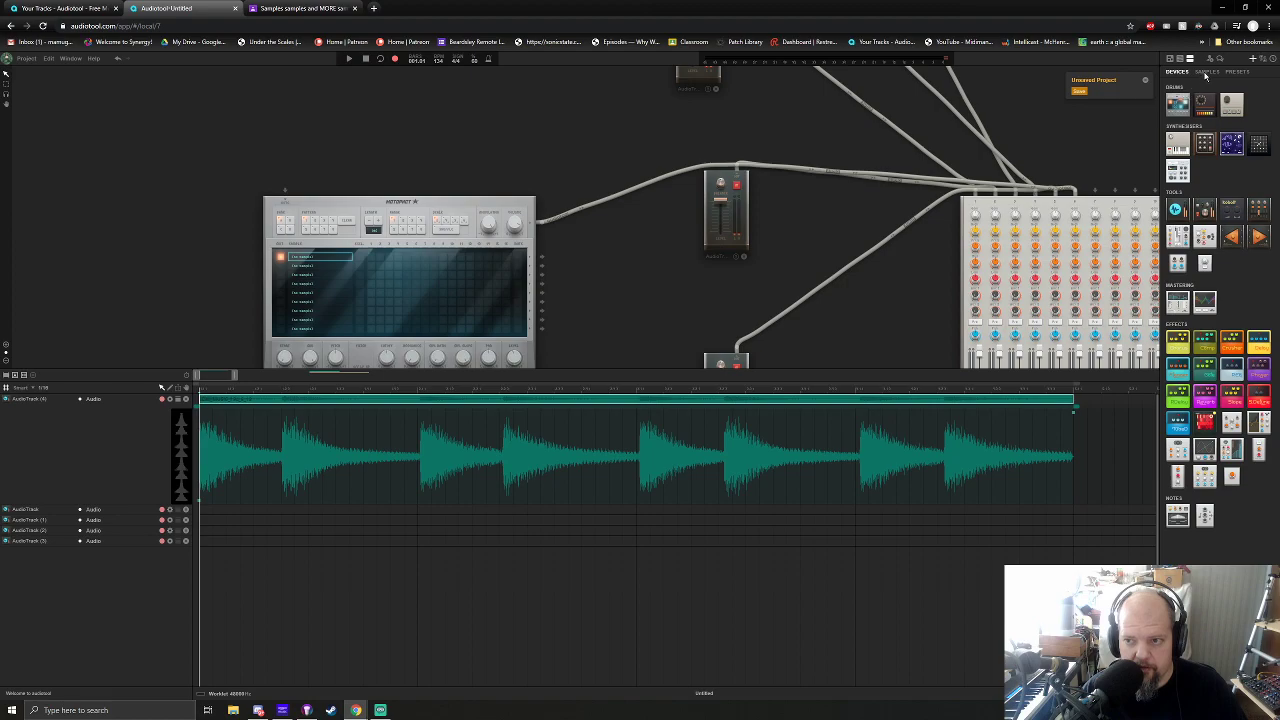
Preview wizard samples, load dw_music_134_a_14 into the Machiniste's first sample slot and play the start of the arrangement
{"action": "left_click", "coordinate": [1205, 74]}
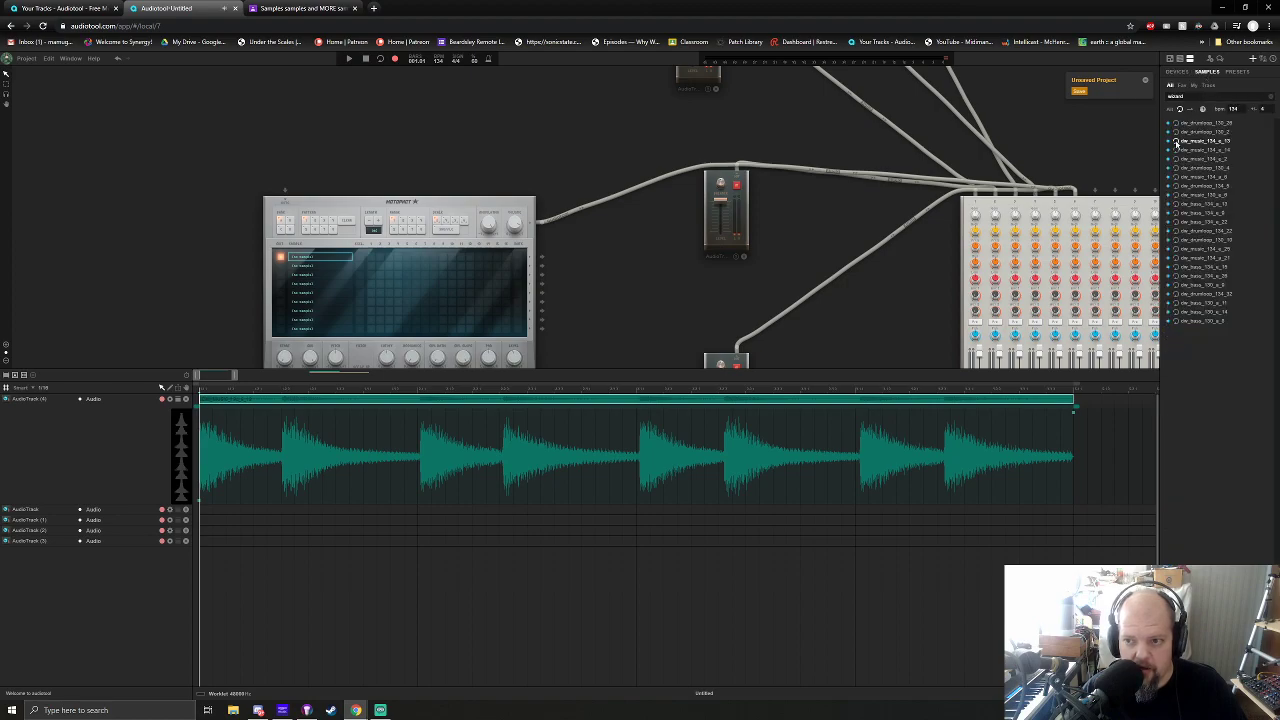
{"action": "left_click", "coordinate": [1176, 132]}
{"action": "left_click", "coordinate": [1176, 150]}
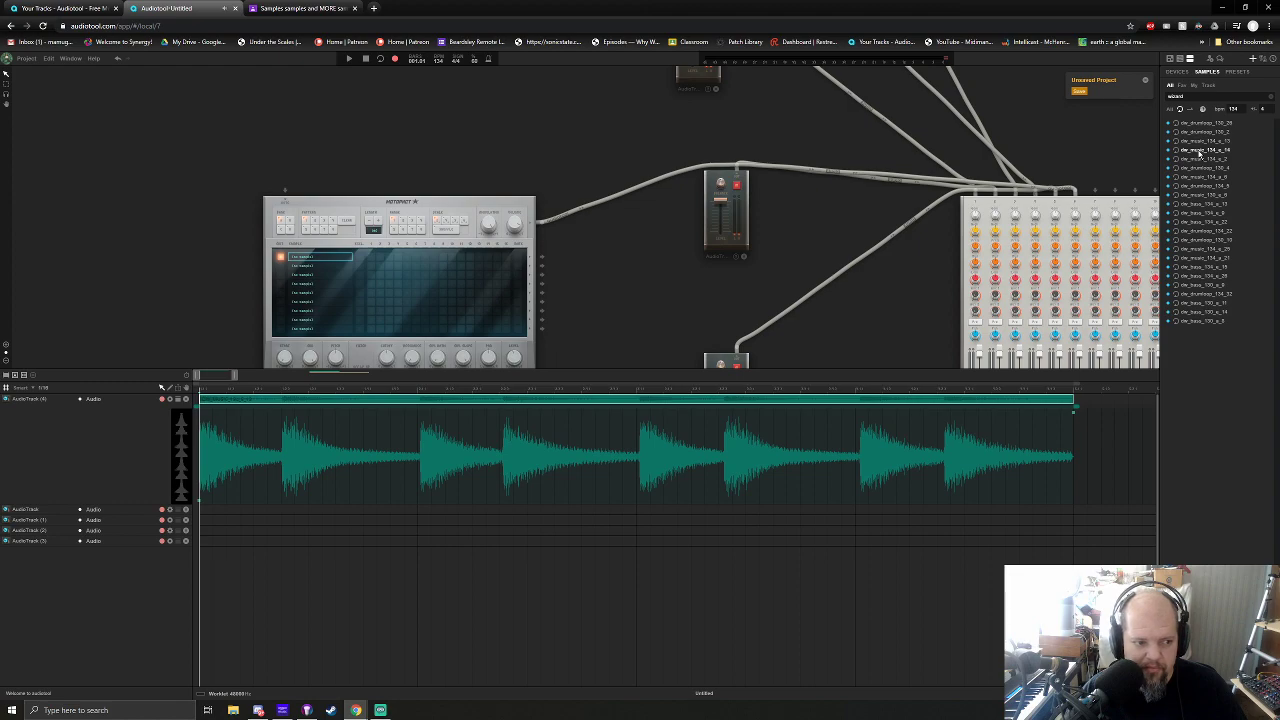
{"action": "left_click_drag", "start_coordinate": [1199, 153], "coordinate": [490, 183]}
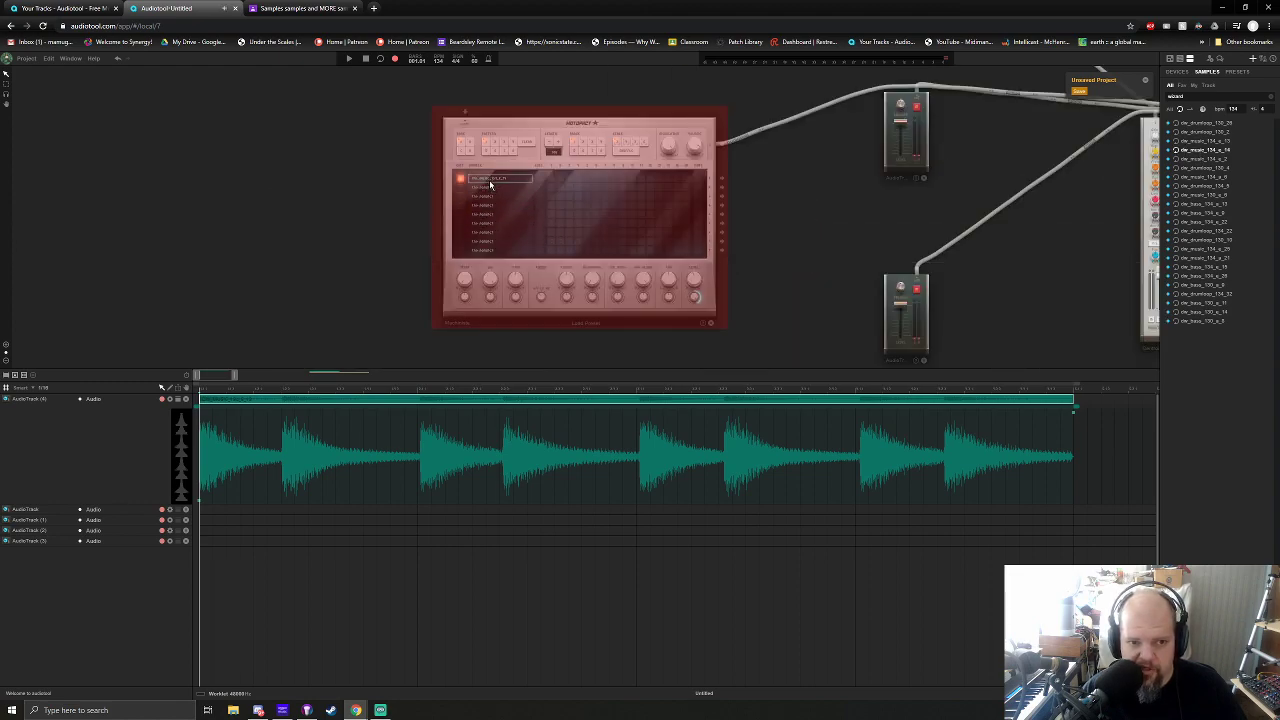
{"action": "key", "text": "space"}
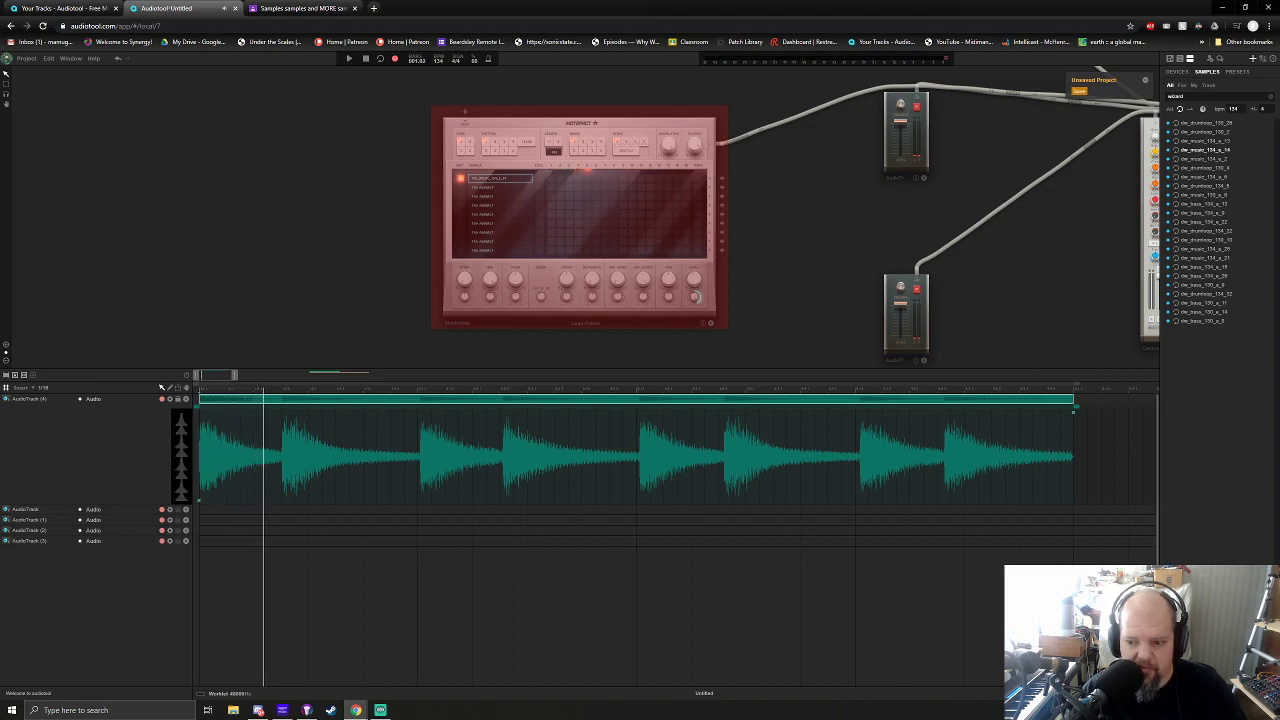
{"action": "left_click_drag", "start_coordinate": [814, 270], "coordinate": [786, 290]}
{"action": "key", "text": "space"}
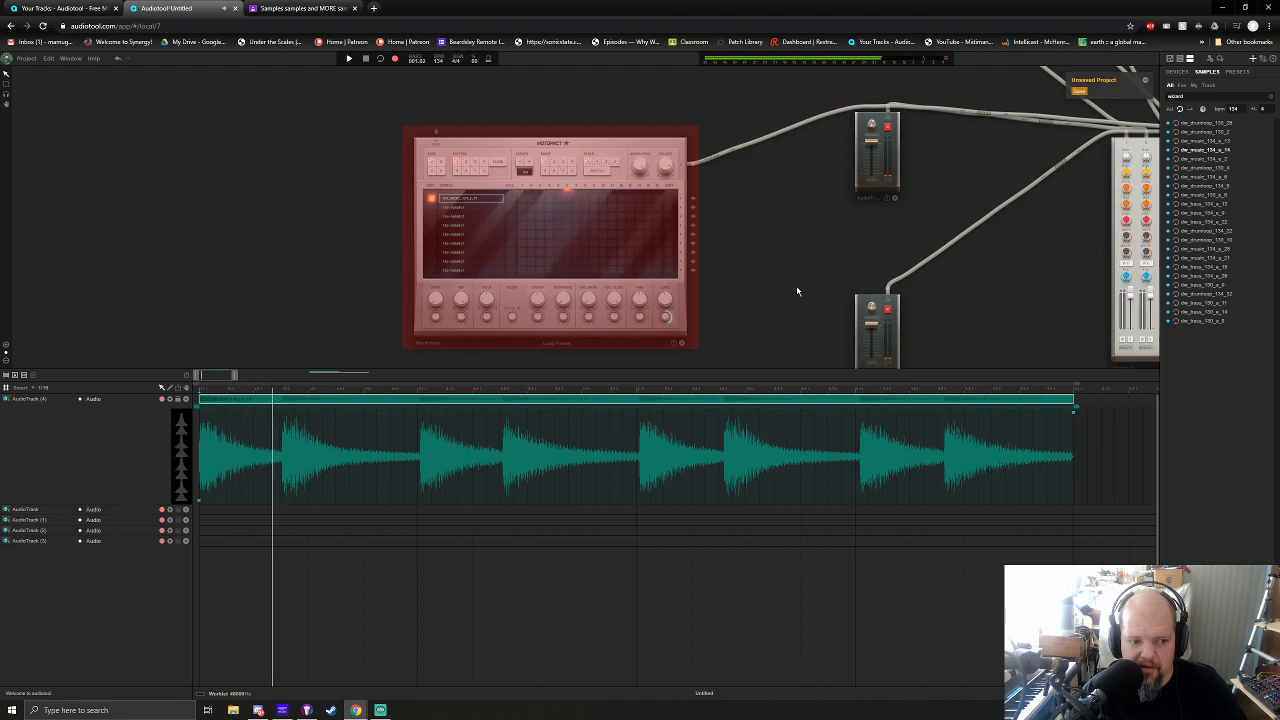
{"action": "key", "text": "space"}
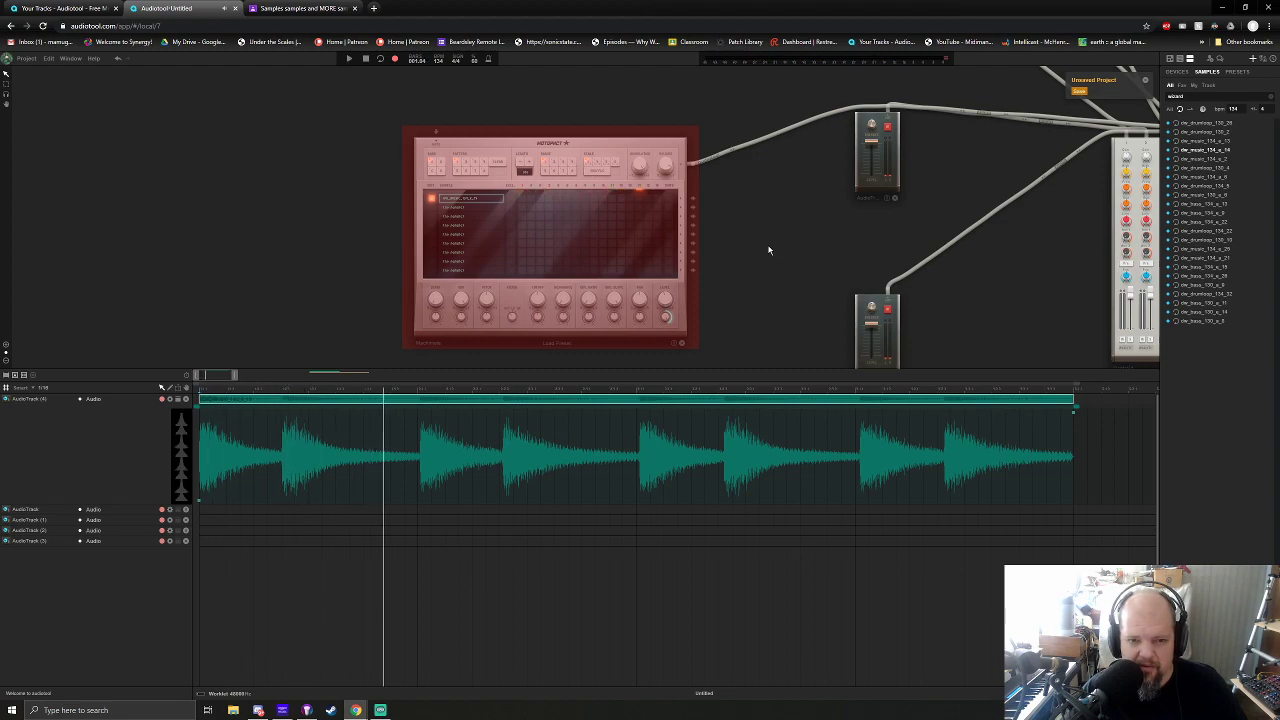
Replace the sample in the Machiniste's first slot with dw_music_134_a_13
{"action": "left_click_drag", "start_coordinate": [634, 144], "coordinate": [678, 144]}
{"action": "left_click_drag", "start_coordinate": [807, 255], "coordinate": [741, 244]}
{"action": "left_click", "coordinate": [1176, 142]}
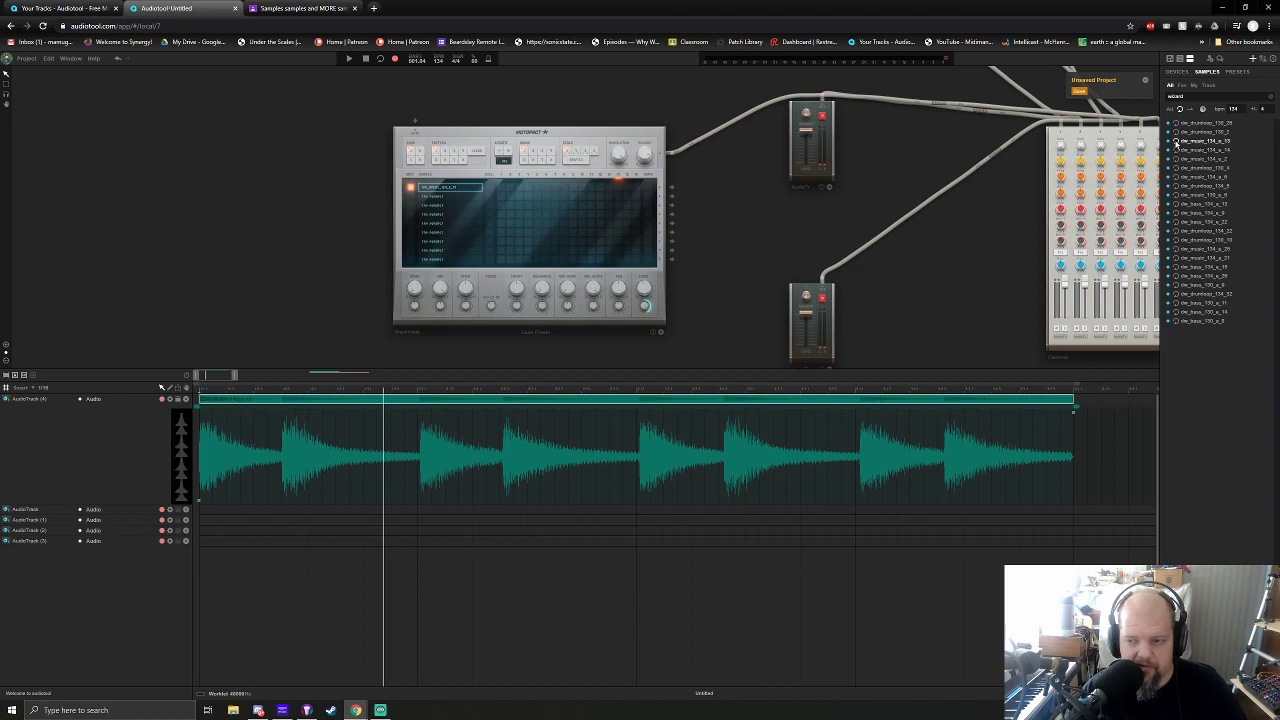
{"action": "left_click_drag", "start_coordinate": [1191, 144], "coordinate": [558, 195]}
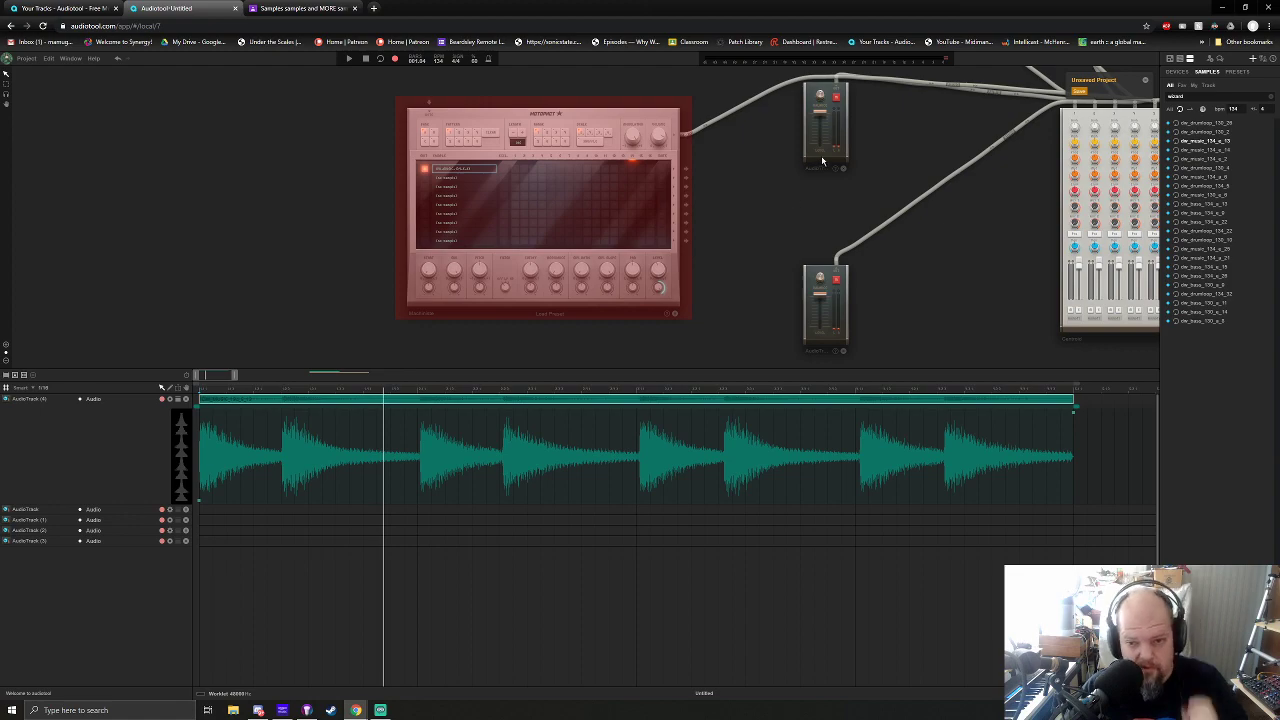
{"action": "left_click_drag", "start_coordinate": [808, 154], "coordinate": [808, 157]}
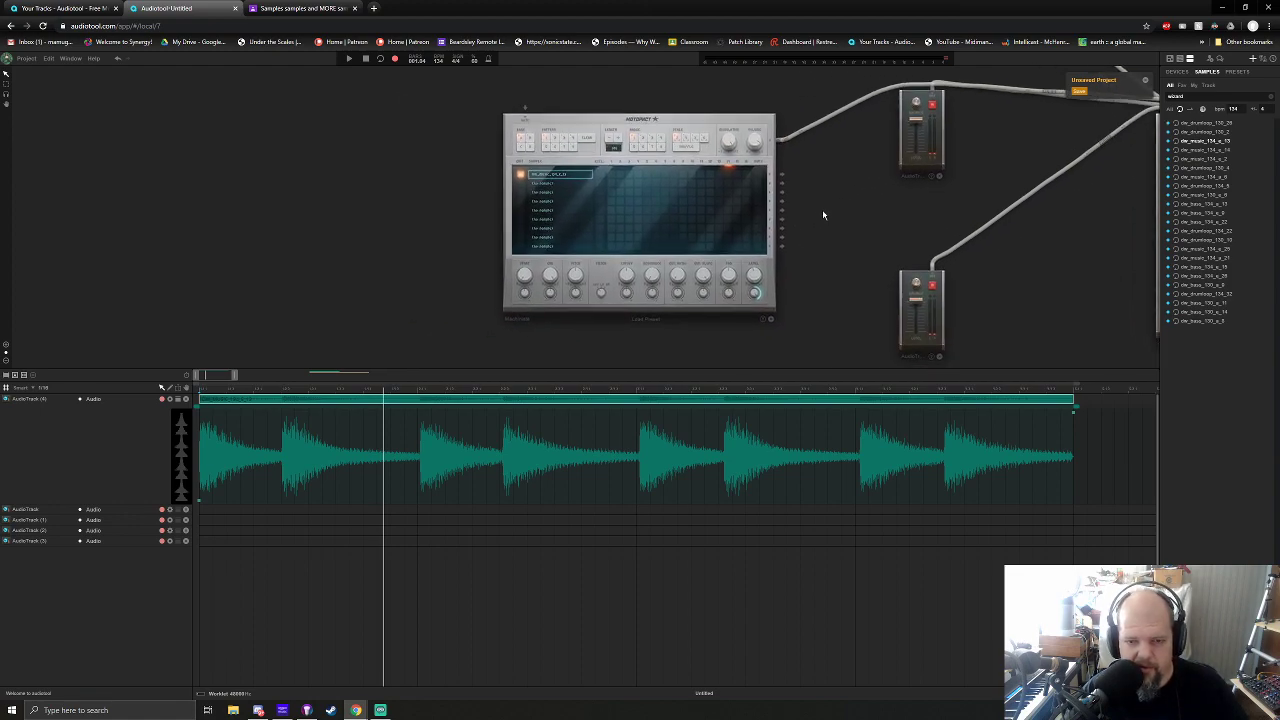
{"action": "scroll", "coordinate": [457, 170], "scroll_direction": "up", "scroll_amount": 2}
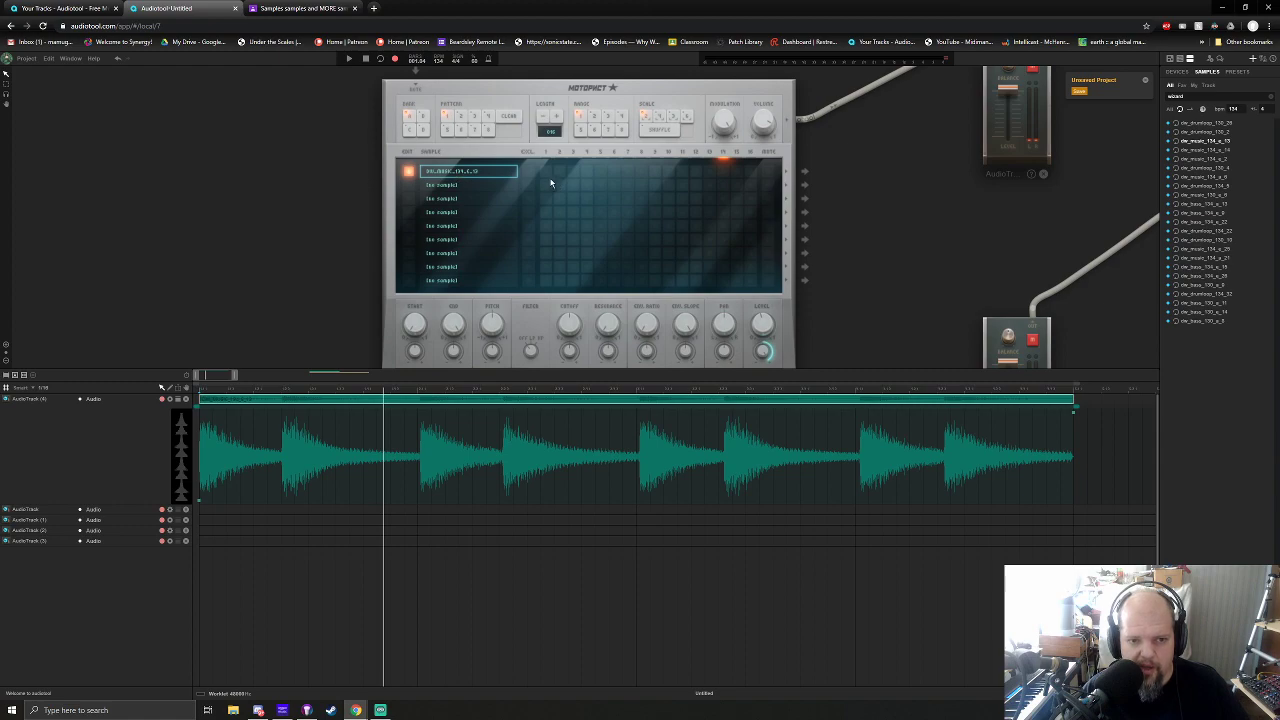
Close the intro loop's waveform, move its region into bar 4, activate the first Machiniste sample's step 1 and play the arrangement
{"action": "double_click", "coordinate": [250, 400]}
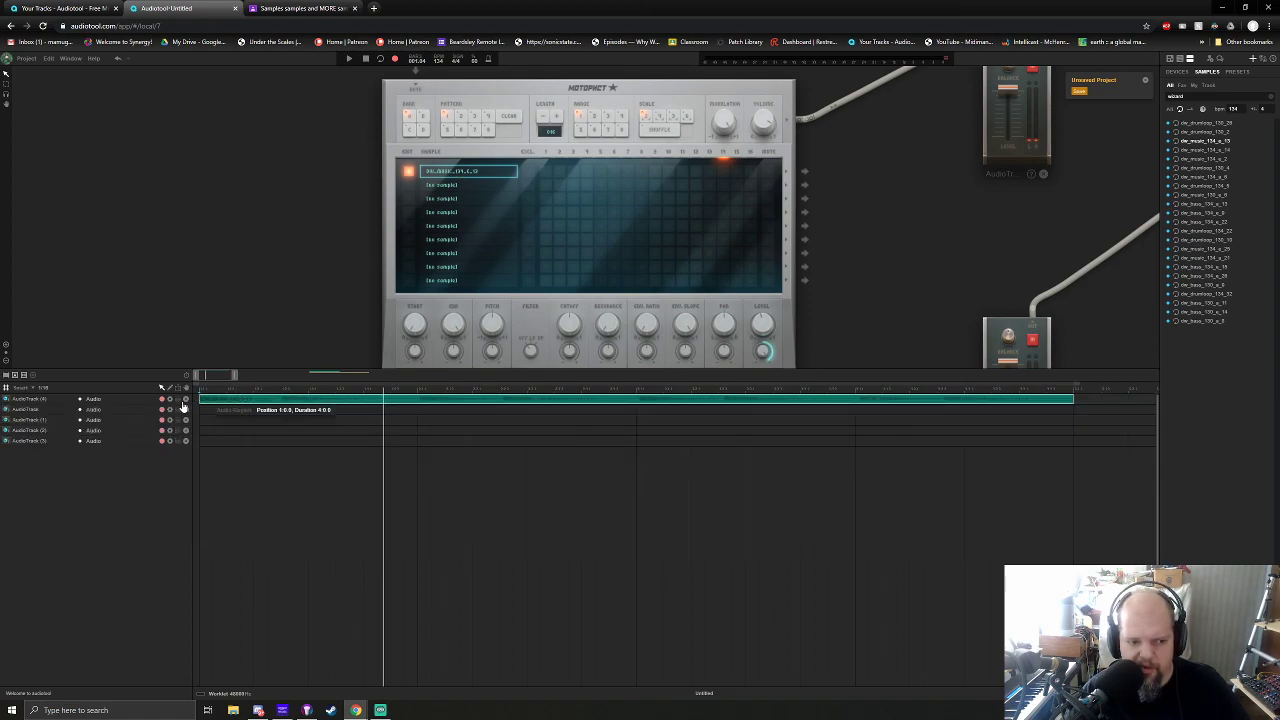
{"action": "left_click_drag", "start_coordinate": [230, 402], "coordinate": [981, 402]}
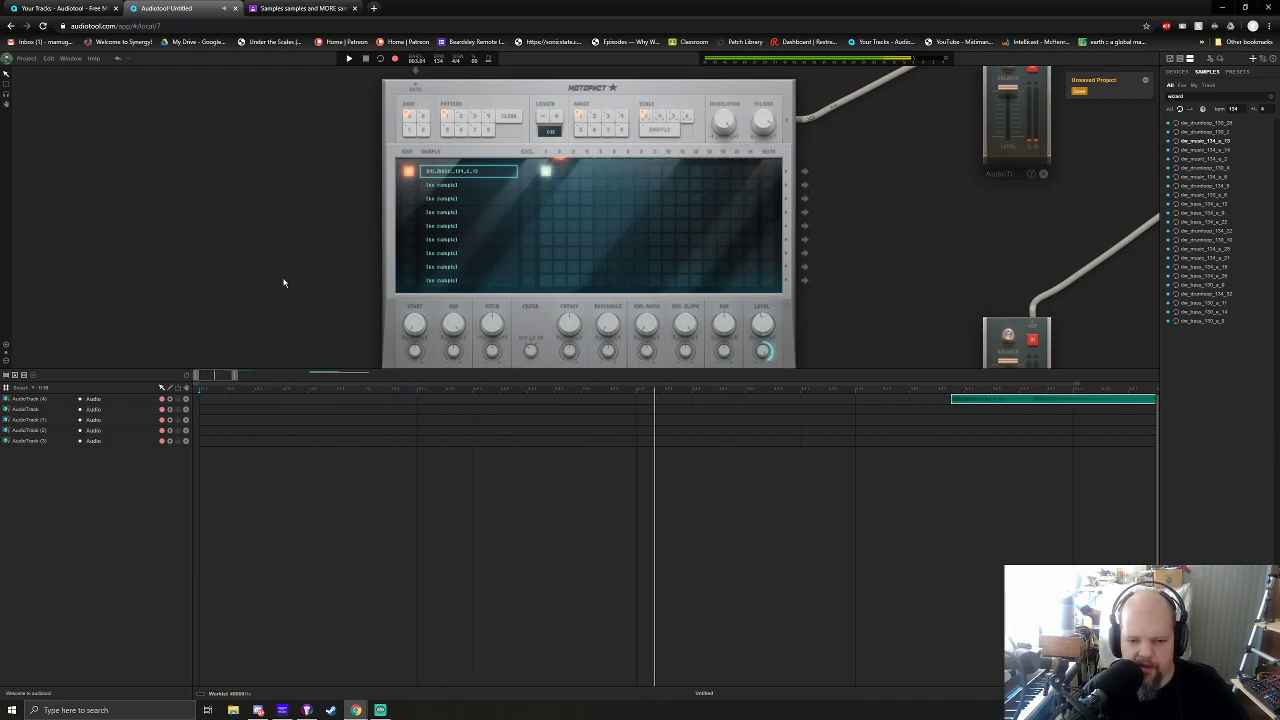
{"action": "key", "text": "space"}
{"action": "left_click", "coordinate": [547, 172]}
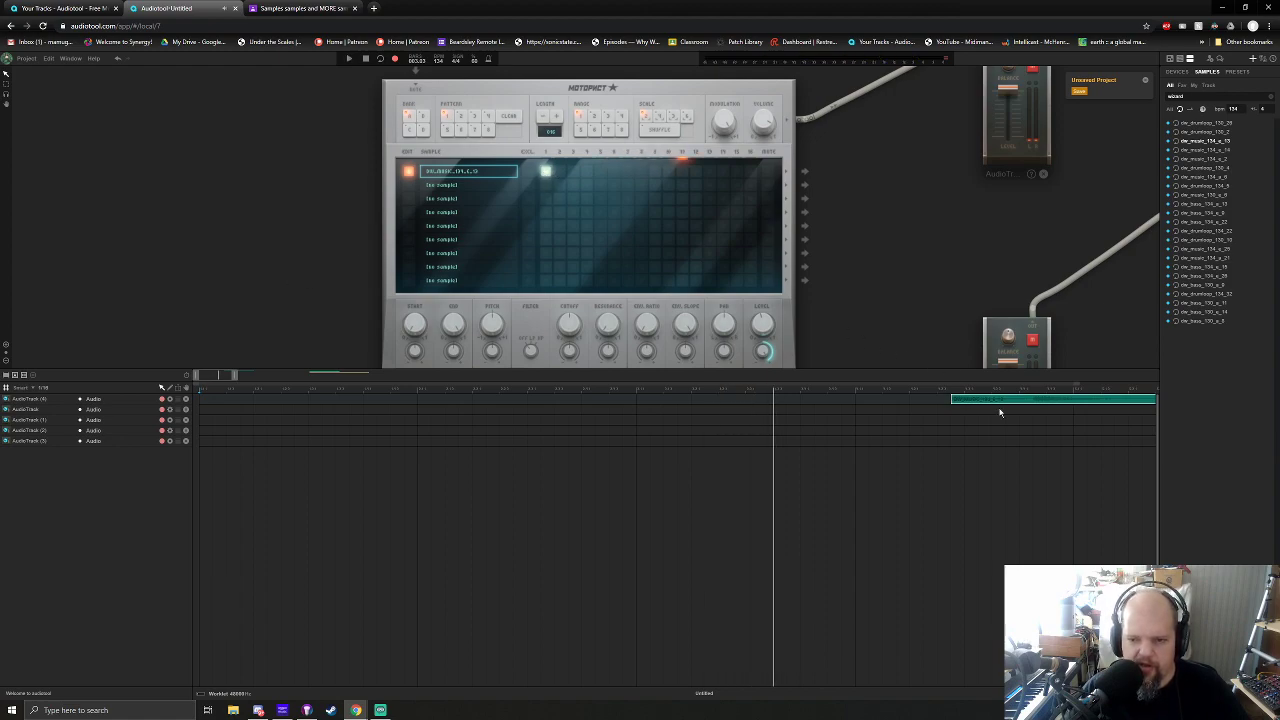
Move the intro region to bar 2, check its waveform, and move the region to the start of bar 4
{"action": "left_click_drag", "start_coordinate": [952, 400], "coordinate": [465, 377]}
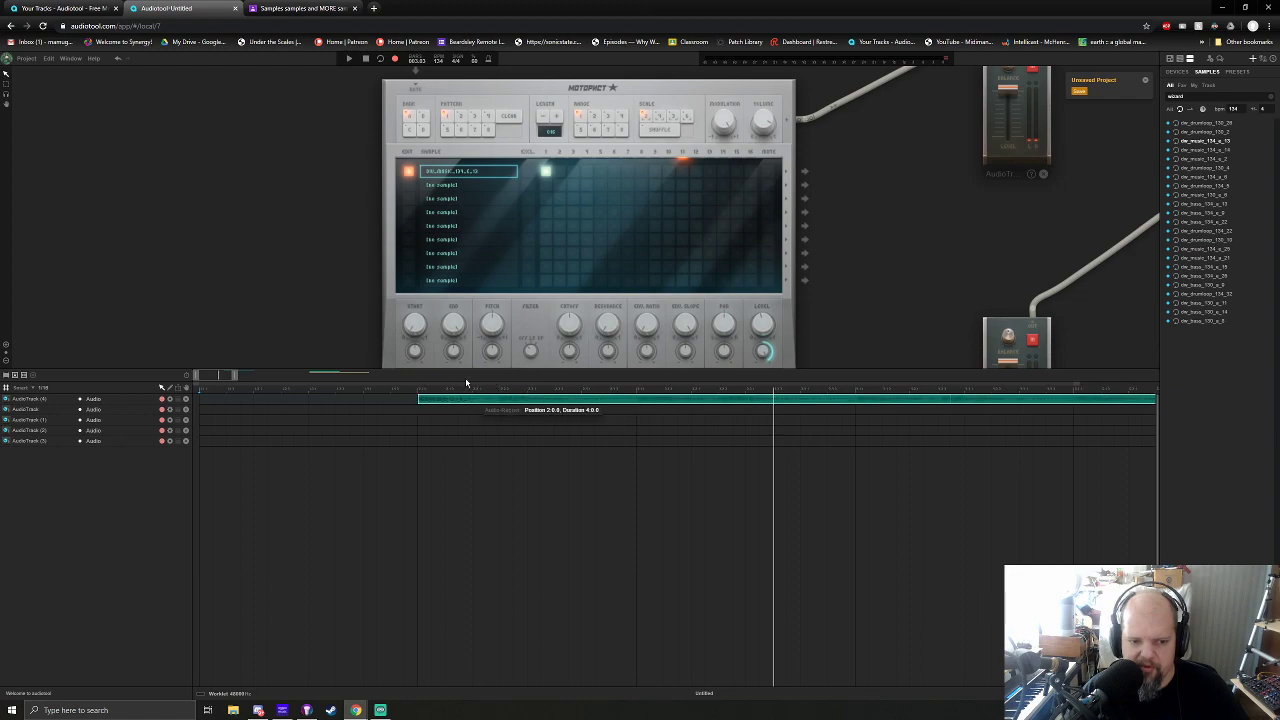
{"action": "double_click", "coordinate": [492, 399]}
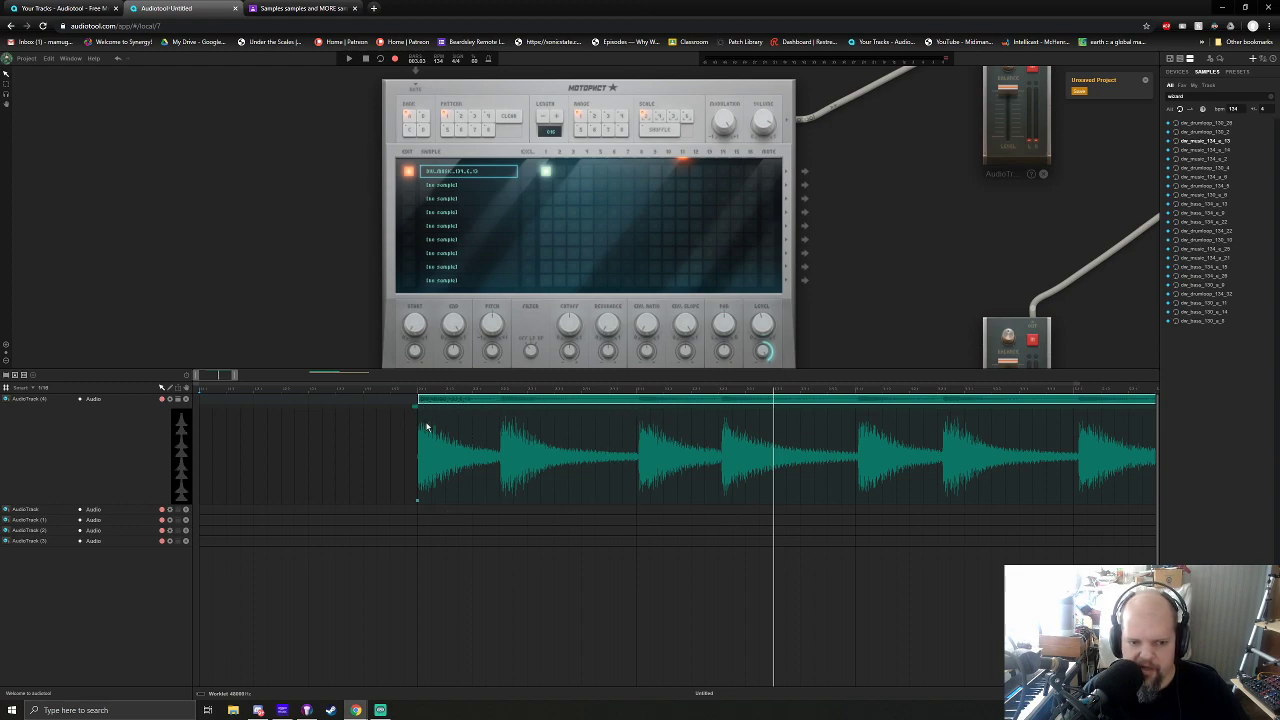
{"action": "double_click", "coordinate": [631, 400]}
{"action": "left_click_drag", "start_coordinate": [466, 402], "coordinate": [907, 399]}
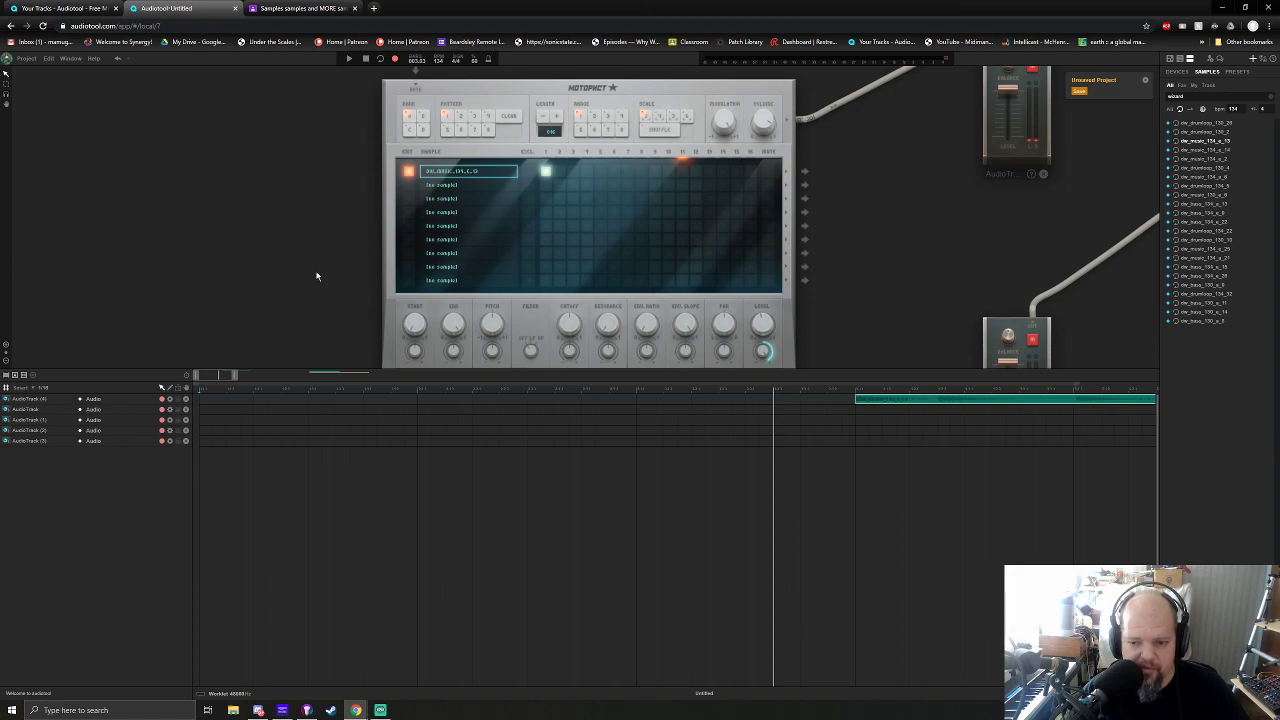
Shorten the first Machiniste sample by lowering its End setting, playing the arrangement between adjustments
{"action": "key", "text": "space"}
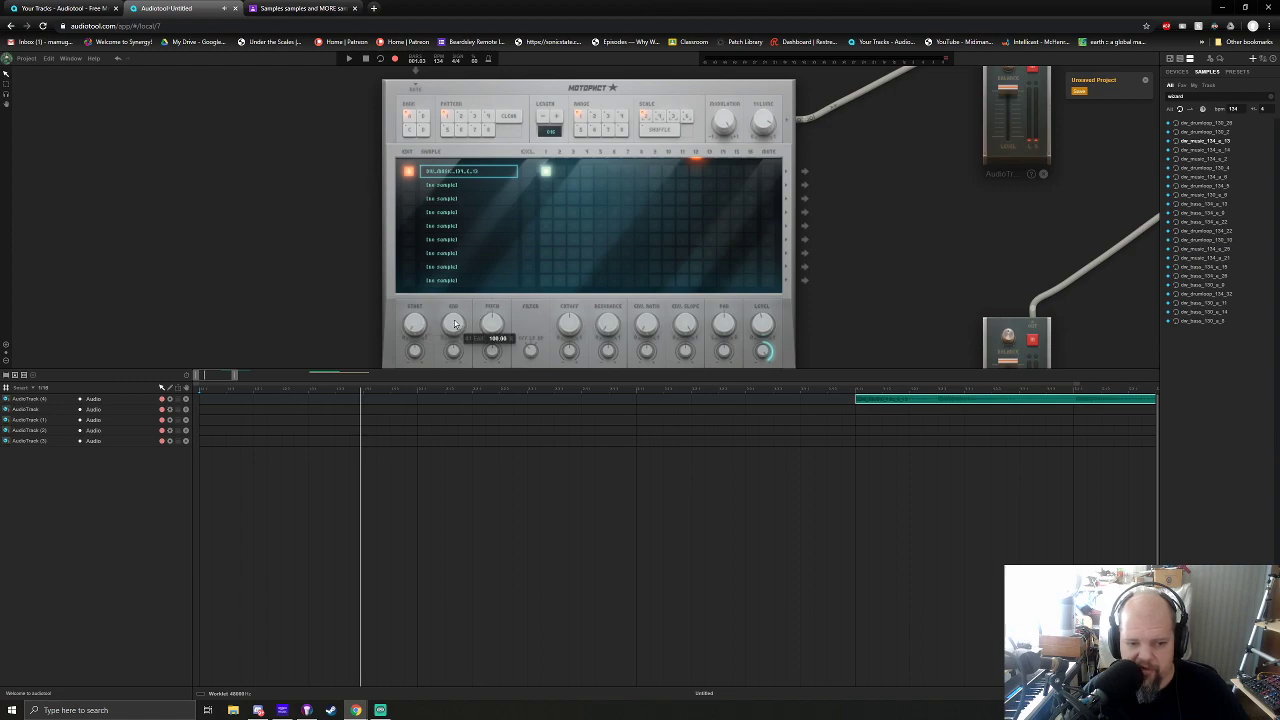
{"action": "left_click_drag", "start_coordinate": [455, 322], "coordinate": [456, 340]}
{"action": "left_click_drag", "start_coordinate": [455, 384], "coordinate": [453, 325]}
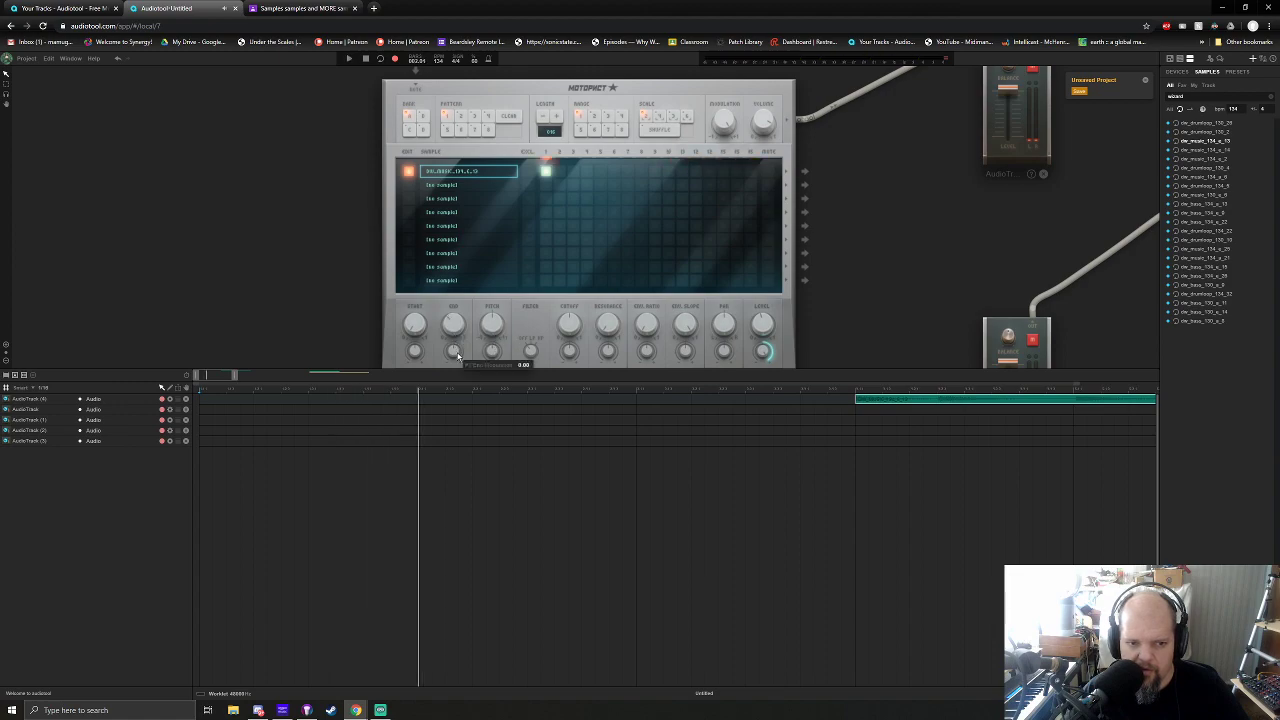
{"action": "key", "text": "space"}
{"action": "left_click_drag", "start_coordinate": [454, 326], "coordinate": [460, 349]}
{"action": "key", "text": "space"}
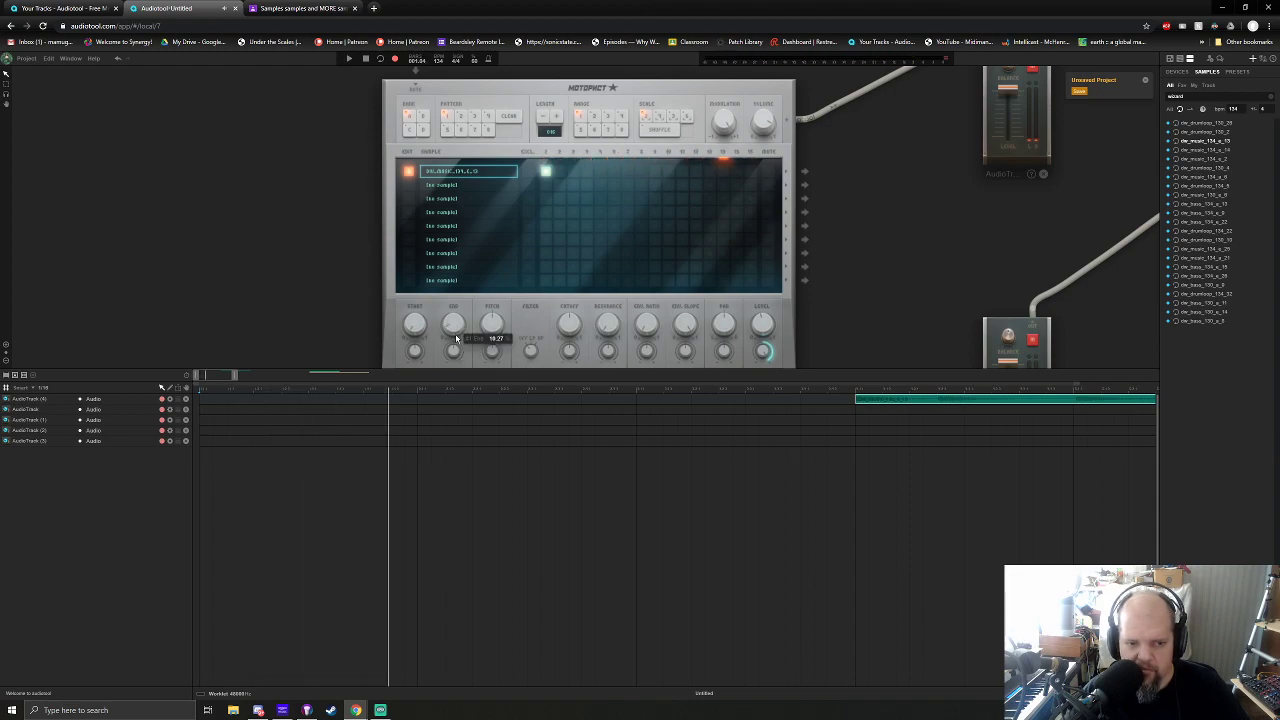
{"action": "key", "text": "space"}
{"action": "left_click_drag", "start_coordinate": [450, 322], "coordinate": [451, 327]}
{"action": "key", "text": "space"}
{"action": "key", "text": "space"}
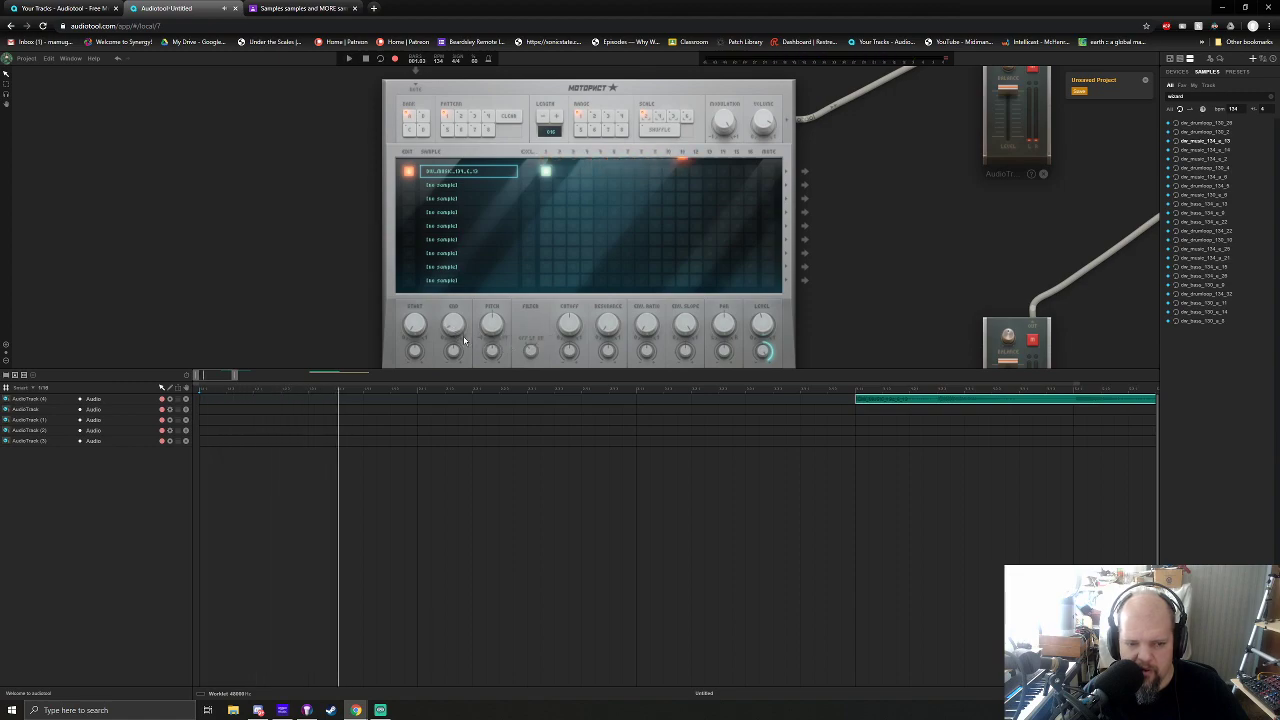
{"action": "key", "text": "space"}
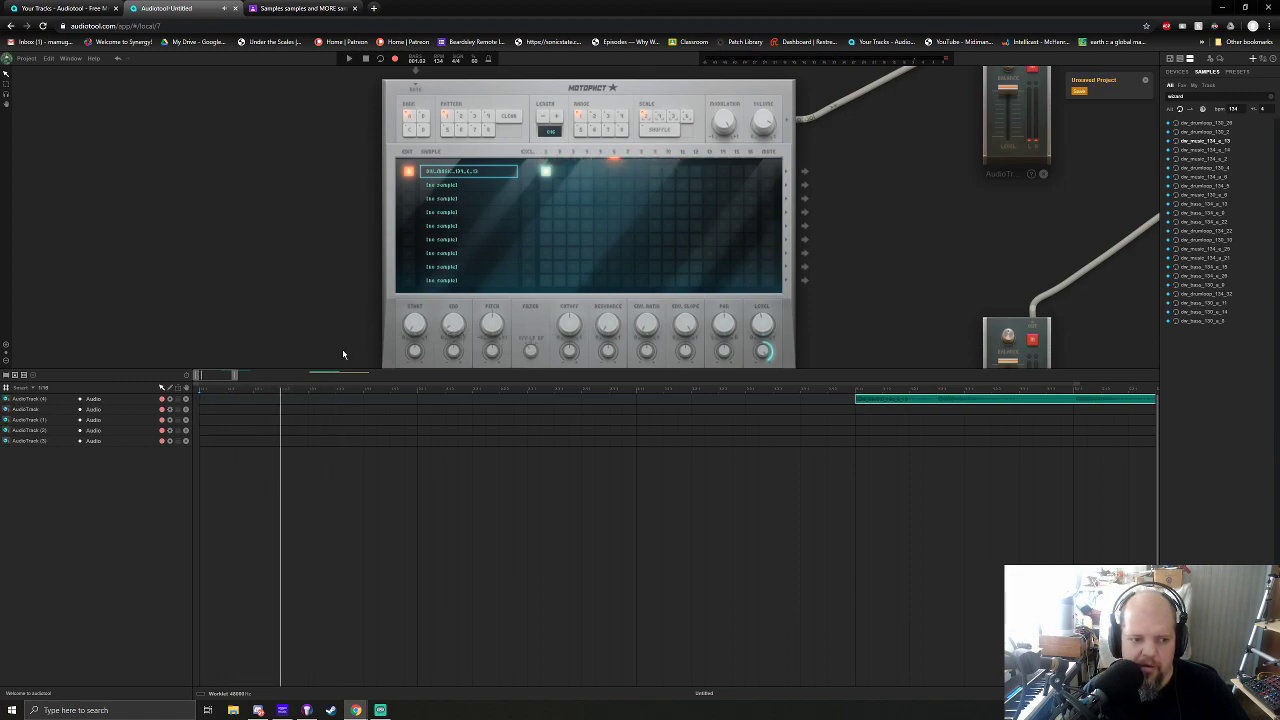
Return to the start, activate steps 4 and 7 for the first Machiniste sample and play the pattern
{"action": "left_click", "coordinate": [367, 60]}
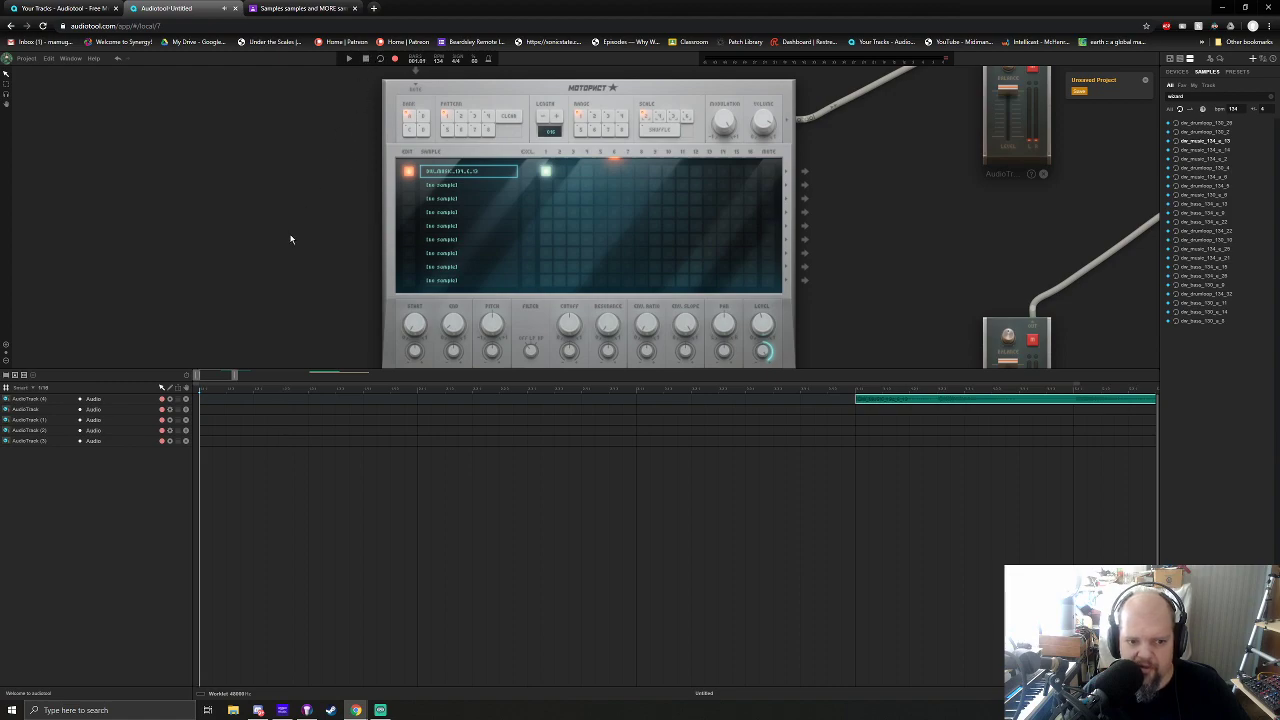
{"action": "left_click", "coordinate": [587, 172]}
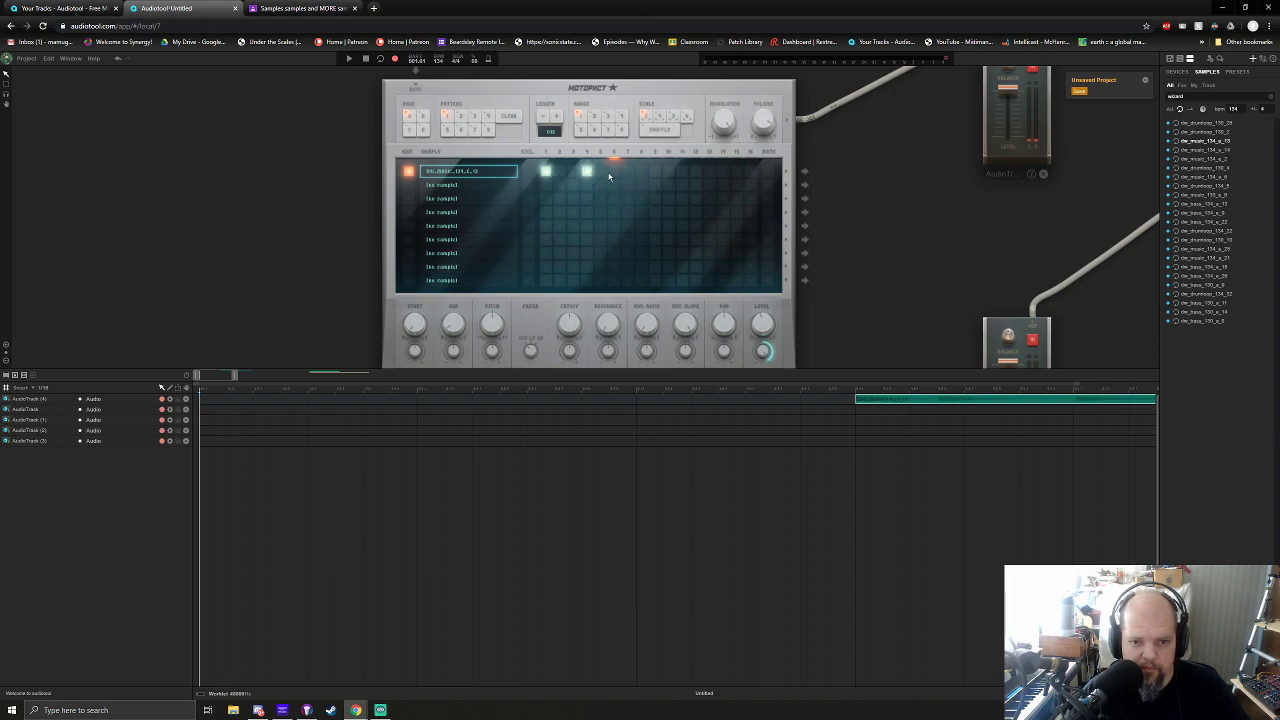
{"action": "left_click", "coordinate": [628, 172]}
{"action": "key", "text": "space"}
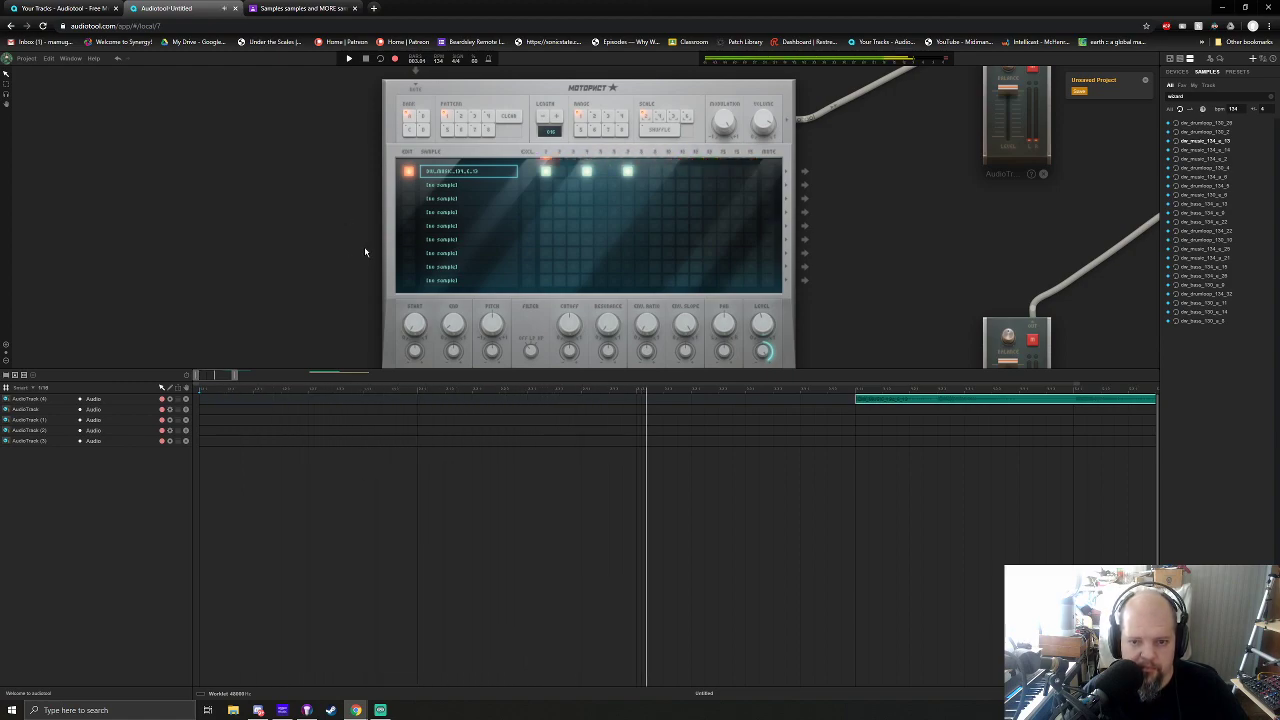
{"action": "key", "text": "space"}
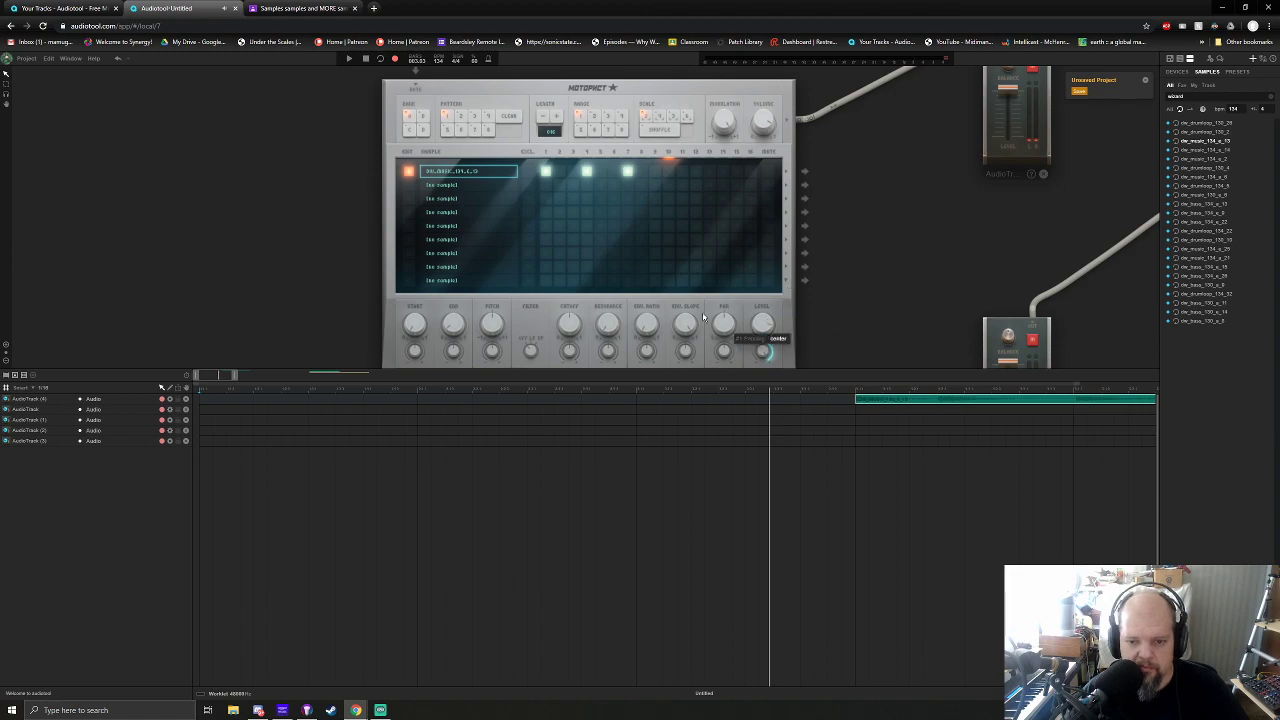
Try lowering the first Machiniste sample's pitch while playing, and reset the pitch to 0
{"action": "key", "text": "space"}
{"action": "key", "text": "space"}
{"action": "key", "text": "space"}
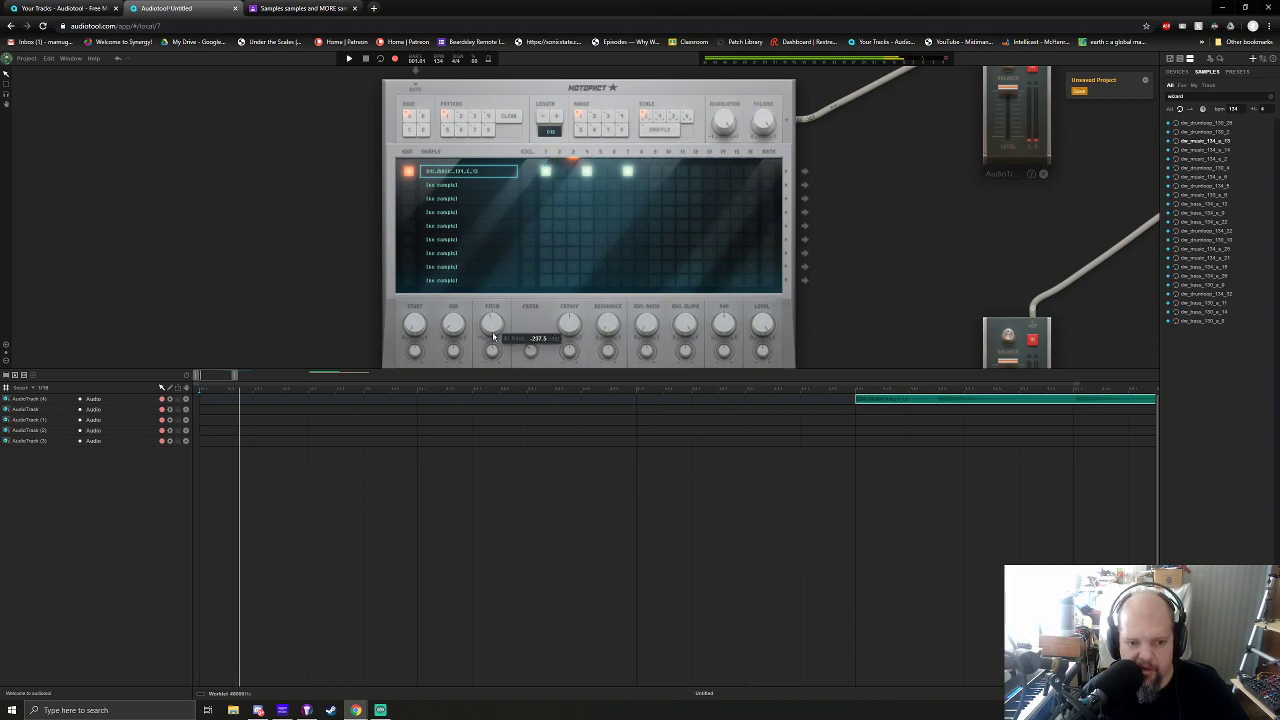
{"action": "left_click_drag", "start_coordinate": [491, 327], "coordinate": [494, 333]}
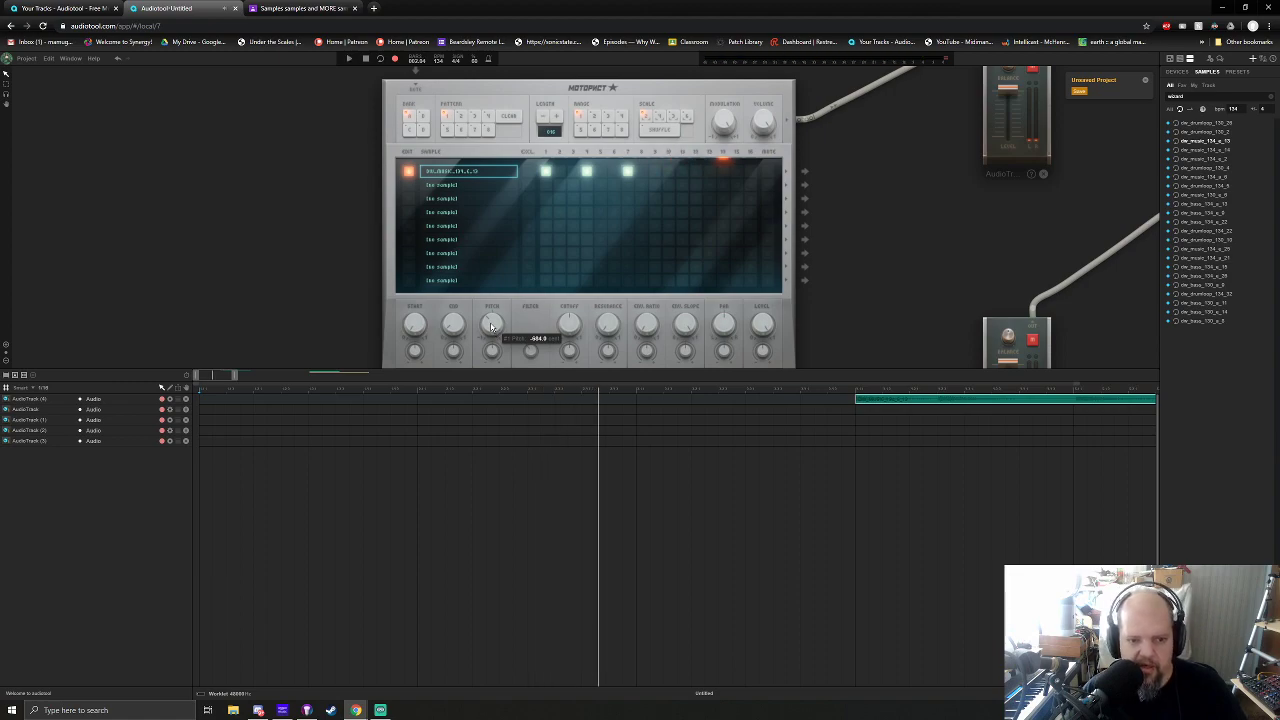
{"action": "double_click", "coordinate": [491, 326]}
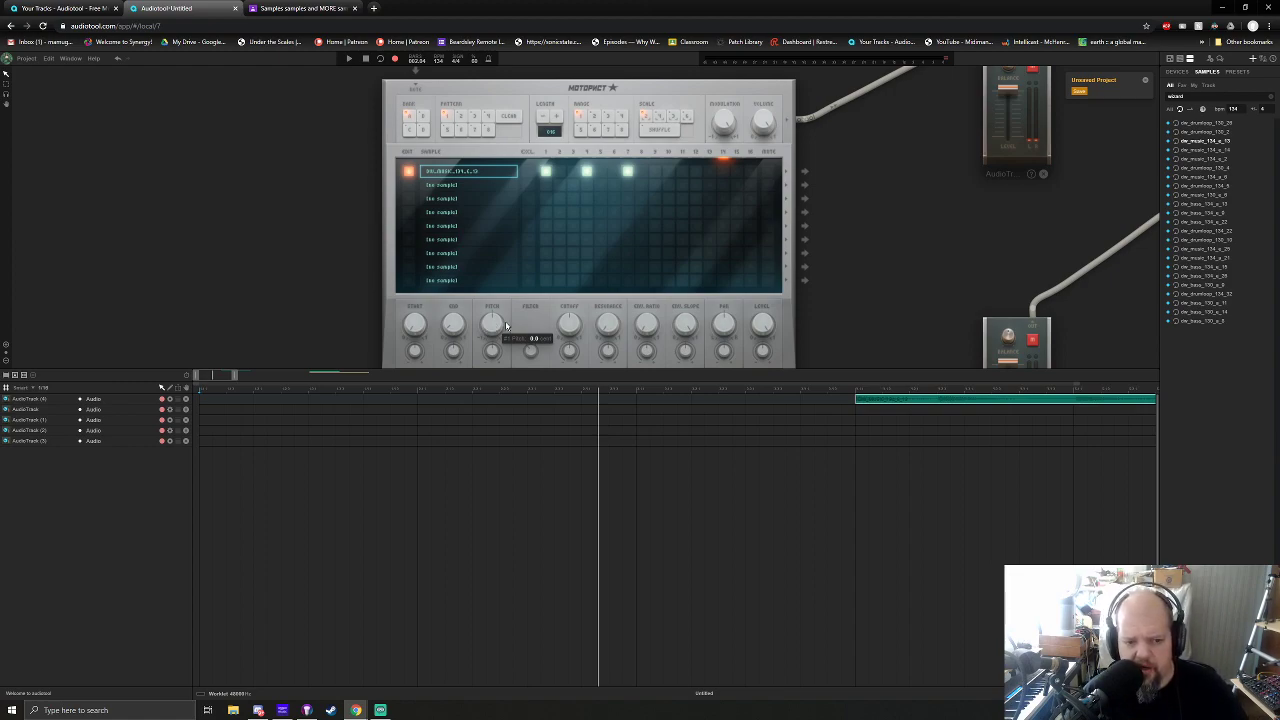
Remove the dw_music_134_a_13 sample from the Machiniste's first slot
{"action": "scroll", "coordinate": [876, 327], "scroll_direction": "down", "scroll_amount": 5}
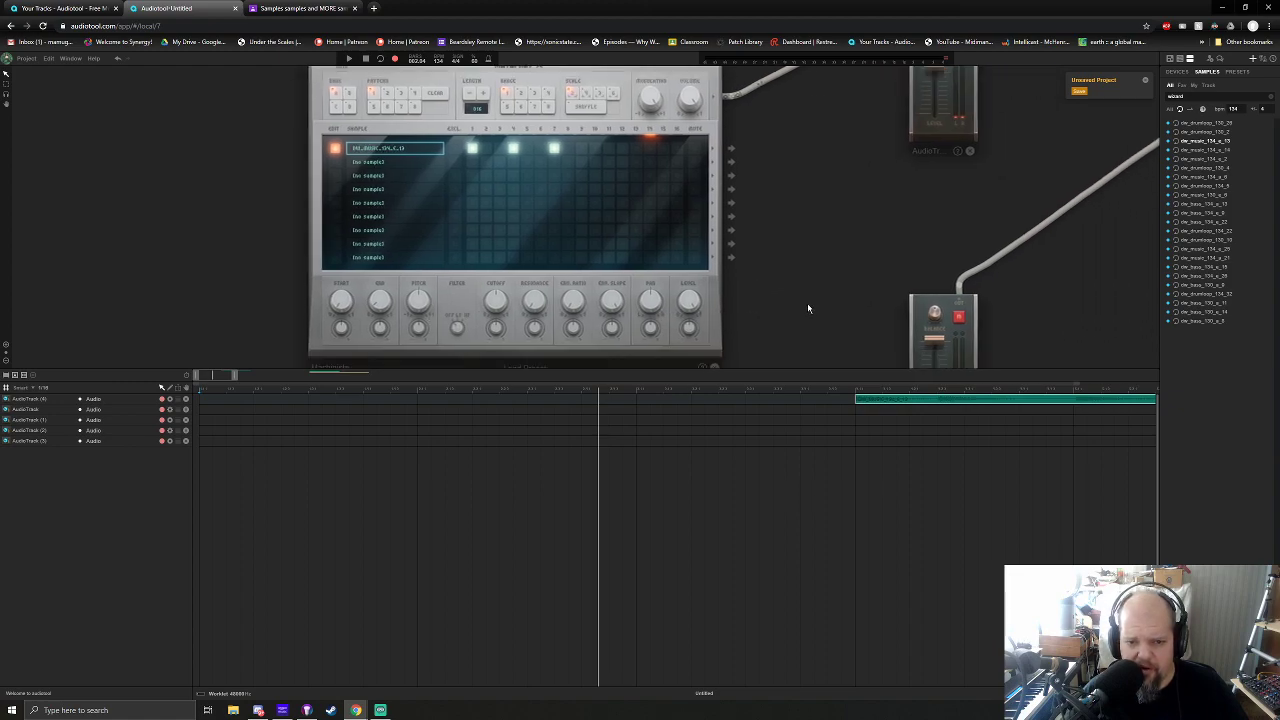
{"action": "left_click_drag", "start_coordinate": [911, 385], "coordinate": [707, 387]}
{"action": "scroll", "coordinate": [221, 377], "scroll_direction": "down", "scroll_amount": 3}
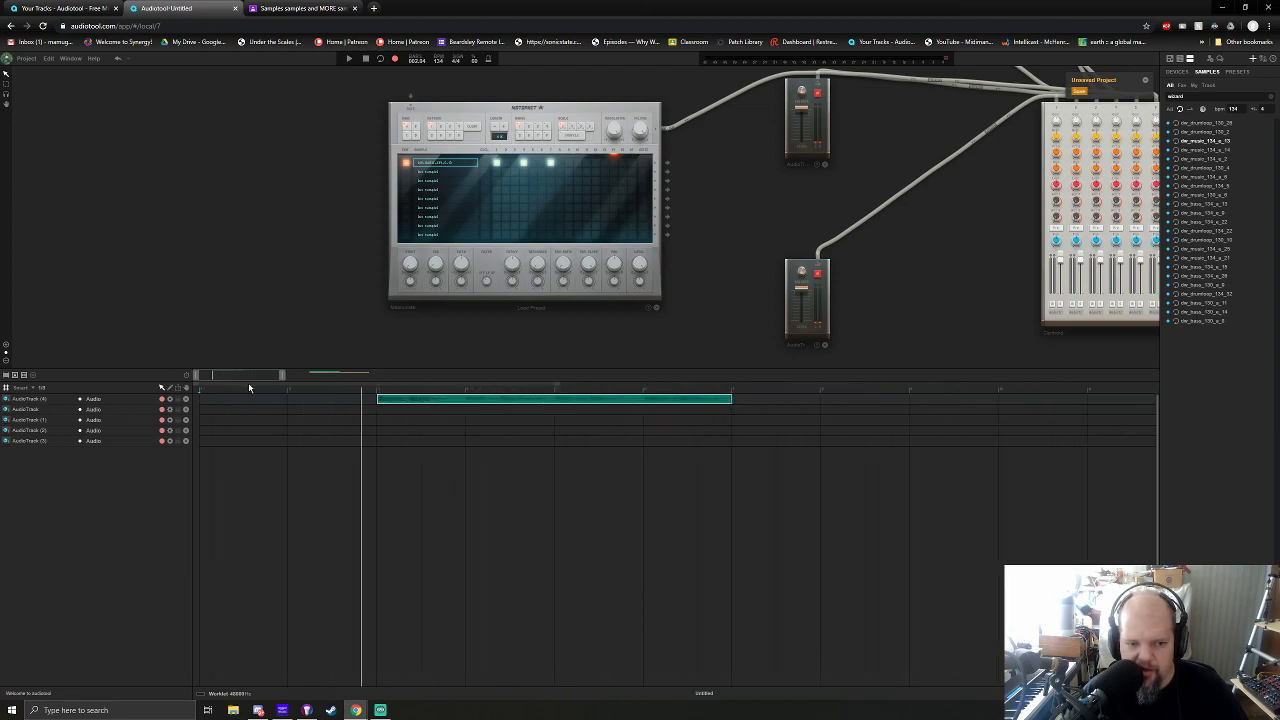
{"action": "scroll", "coordinate": [244, 374], "scroll_direction": "down", "scroll_amount": 2}
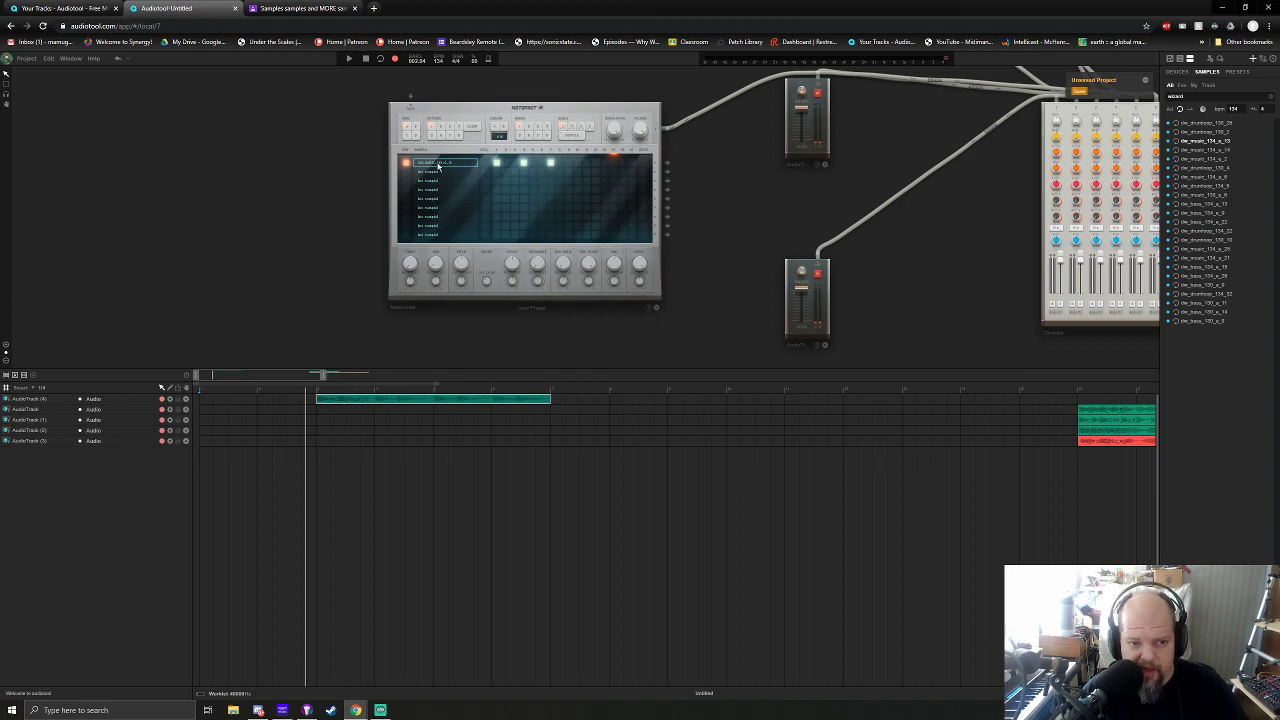
{"action": "right_click", "coordinate": [438, 165]}
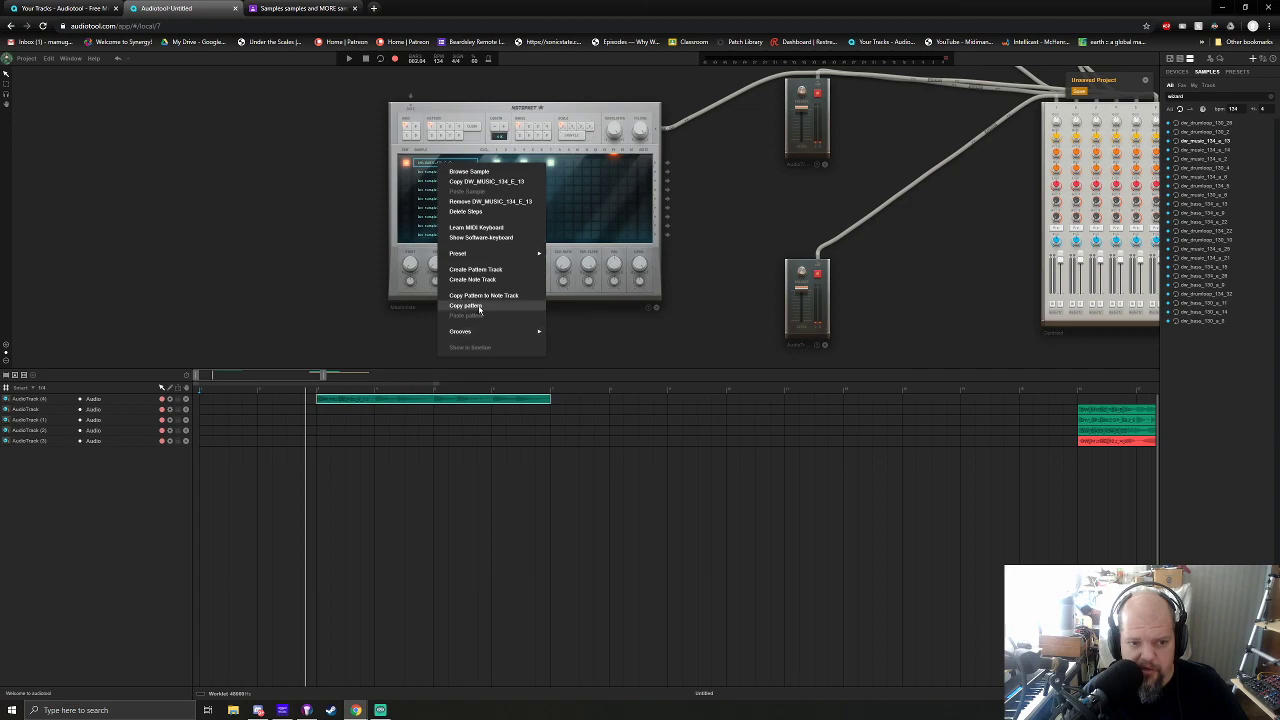
{"action": "left_click", "coordinate": [482, 213]}
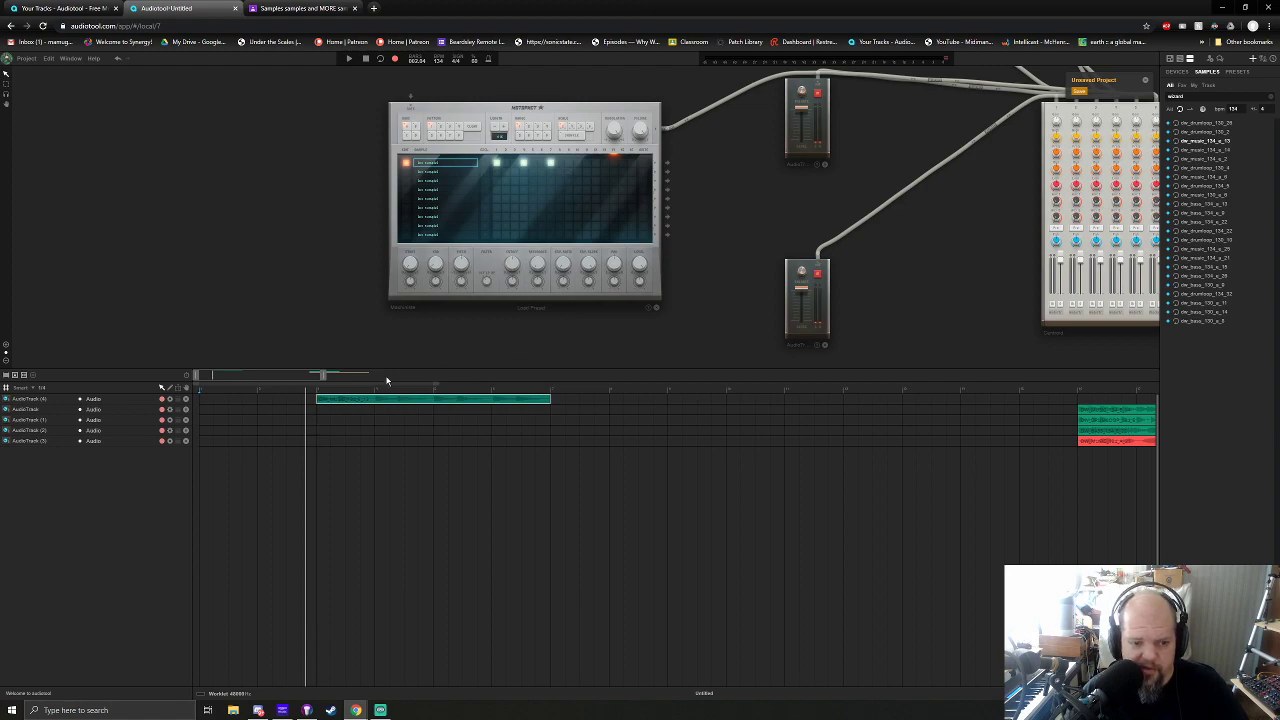
Move the intro region back to bar 1 and split it into separate slices at each hit of its waveform
{"action": "left_click_drag", "start_coordinate": [322, 376], "coordinate": [275, 375]}
{"action": "left_click_drag", "start_coordinate": [482, 398], "coordinate": [280, 403]}
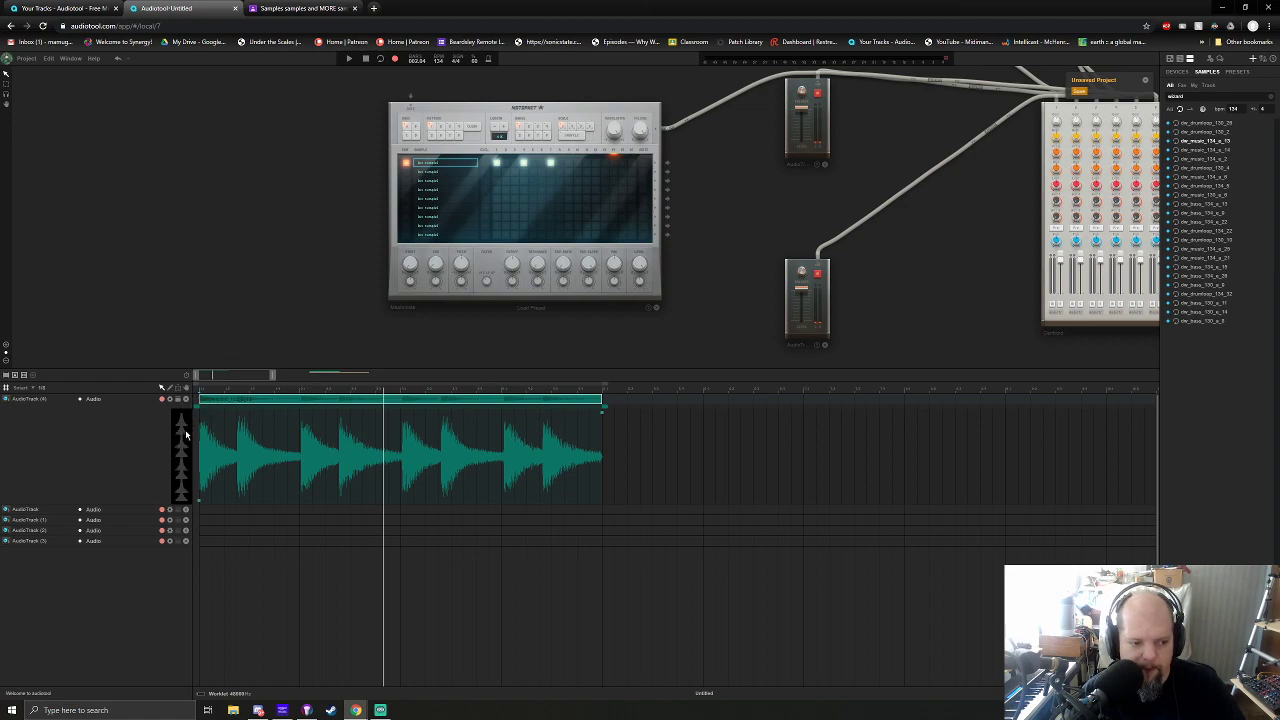
{"action": "left_click", "coordinate": [235, 398]}
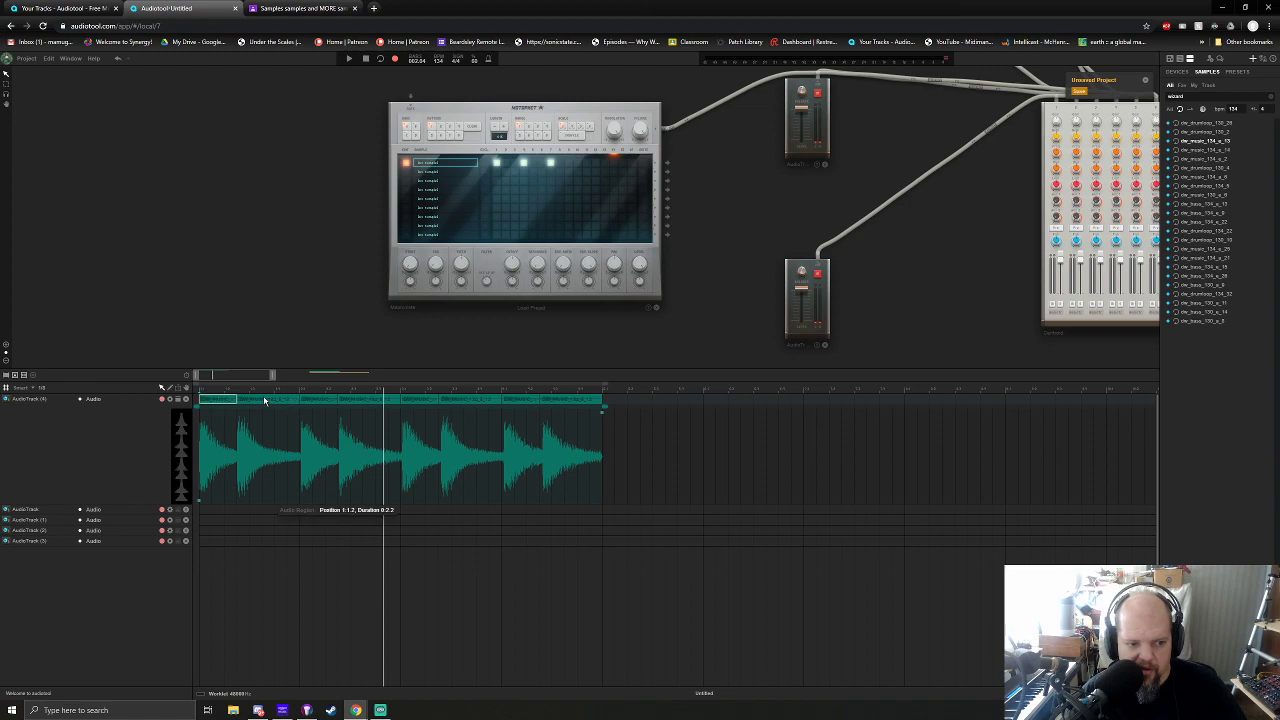
Move the last intro slice away from the others to position 7.0.2, show its waveform and play it
{"action": "left_click_drag", "start_coordinate": [314, 400], "coordinate": [799, 401]}
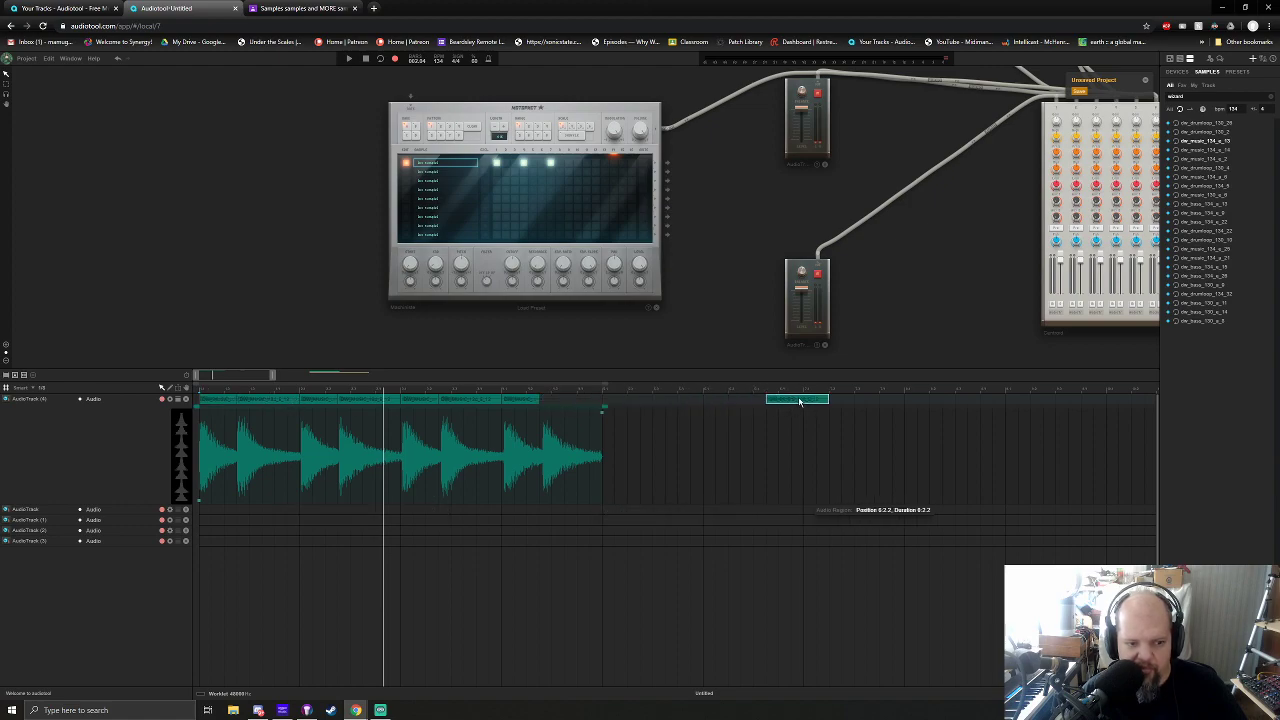
{"action": "left_click_drag", "start_coordinate": [799, 401], "coordinate": [845, 401]}
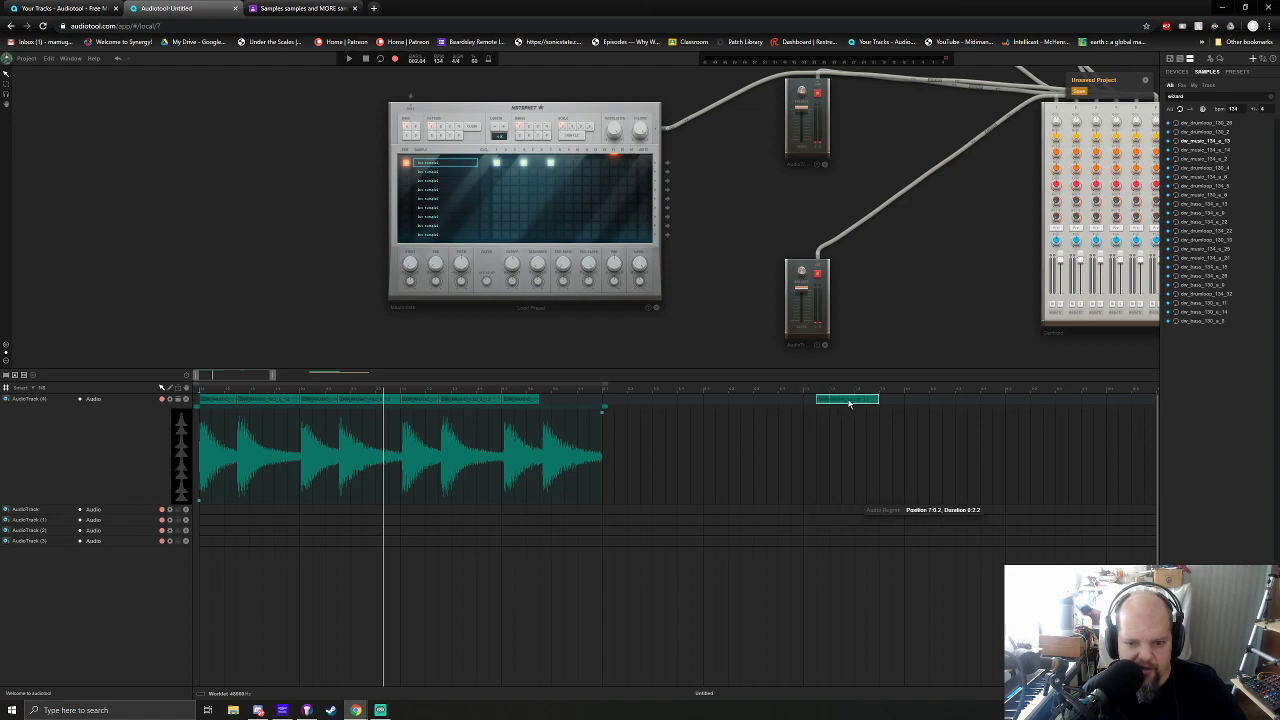
{"action": "left_click", "coordinate": [213, 400]}
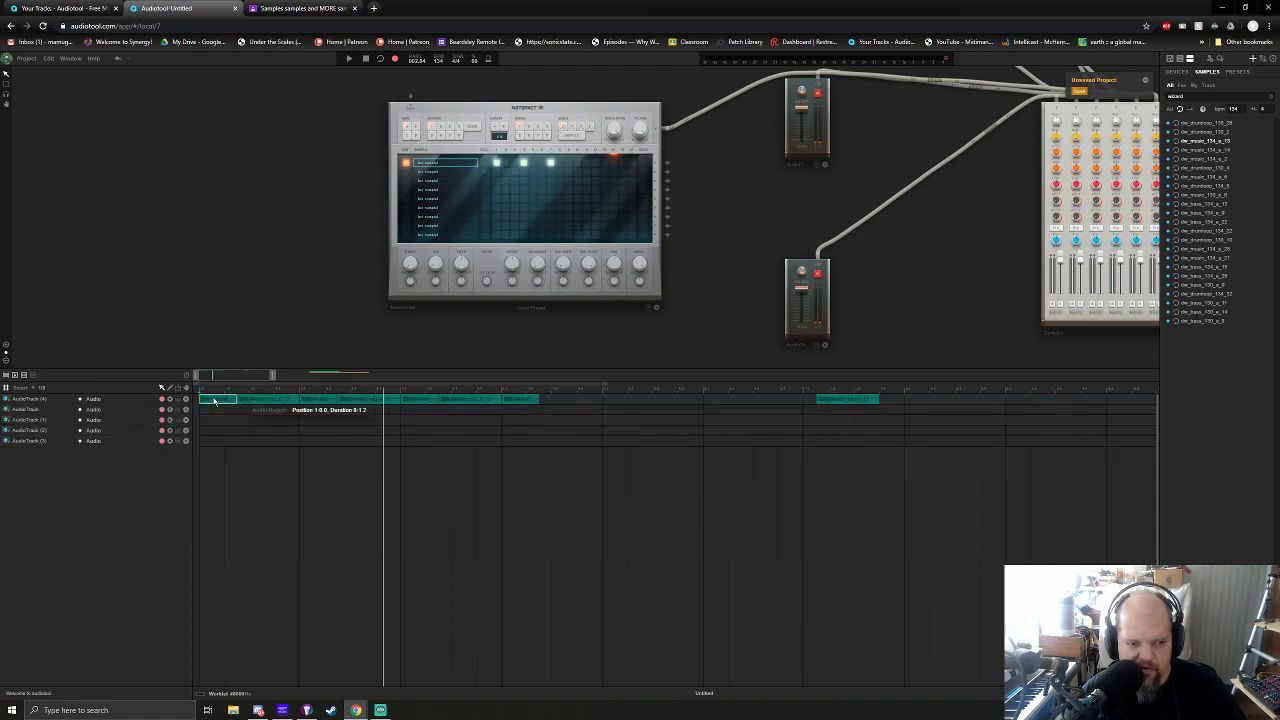
{"action": "left_click", "coordinate": [846, 402]}
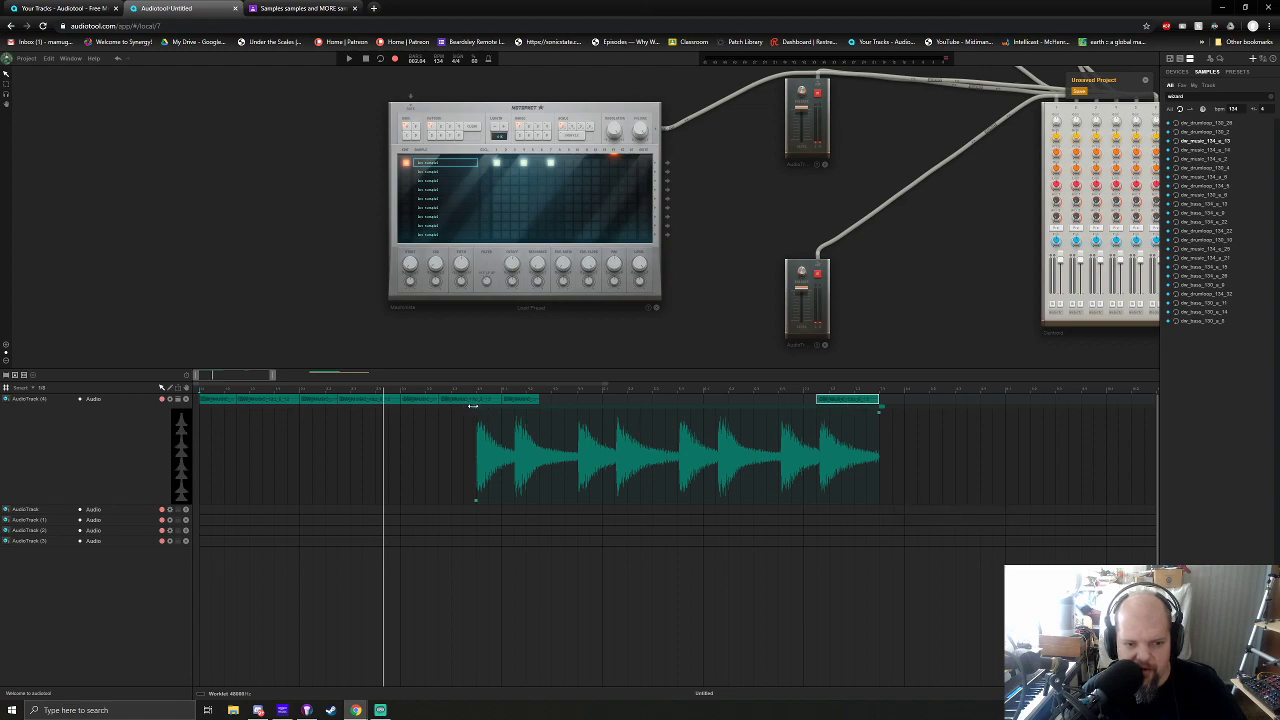
{"action": "left_click", "coordinate": [817, 392]}
{"action": "key", "text": "space"}
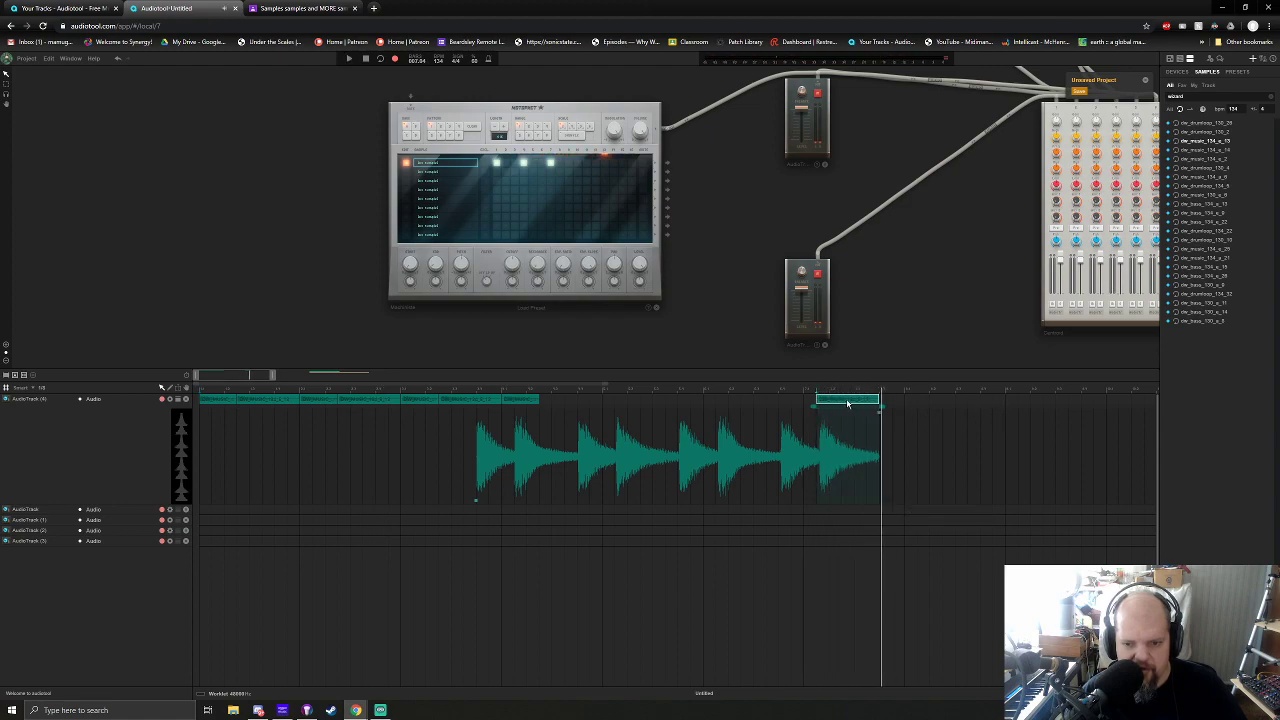
Shift the separated slice to the start of bar 7 and play it from there
{"action": "left_click_drag", "start_coordinate": [847, 403], "coordinate": [834, 403]}
{"action": "left_click", "coordinate": [804, 393]}
{"action": "key", "text": "space"}
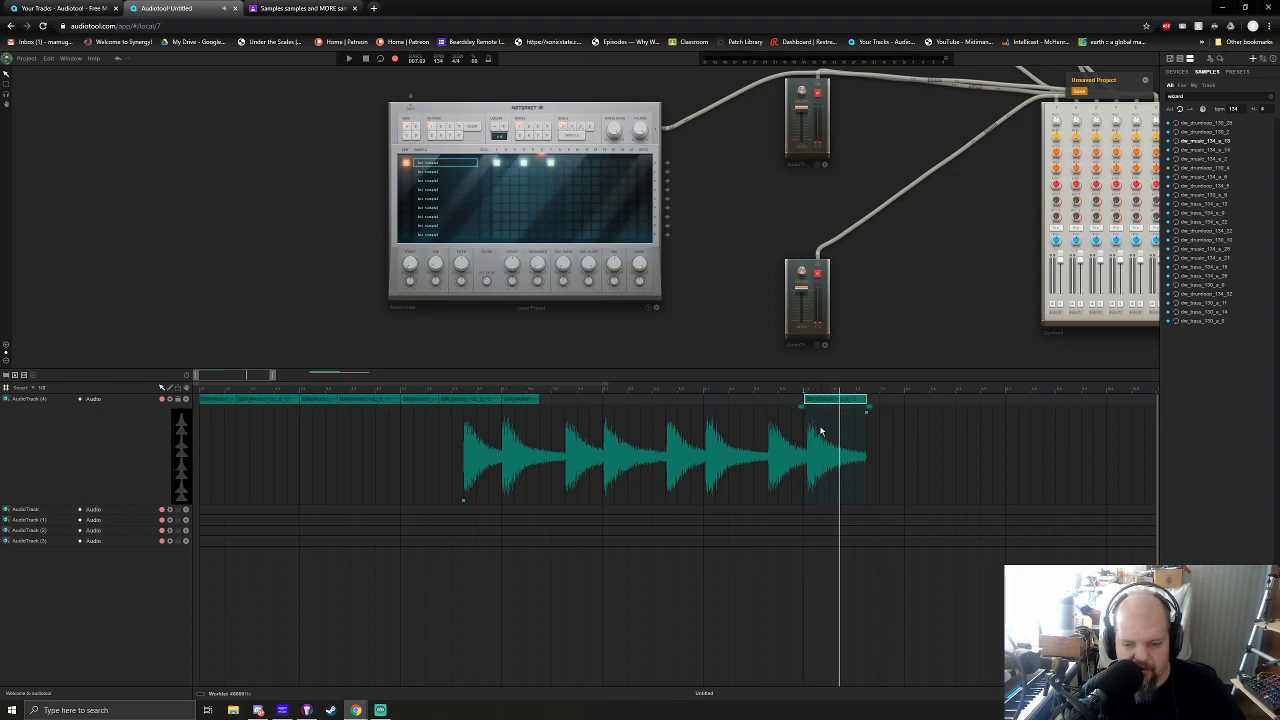
{"action": "key", "text": "ctrl+plus"}
{"action": "key", "text": "ctrl+plus"}
{"action": "key", "text": "ctrl+plus"}
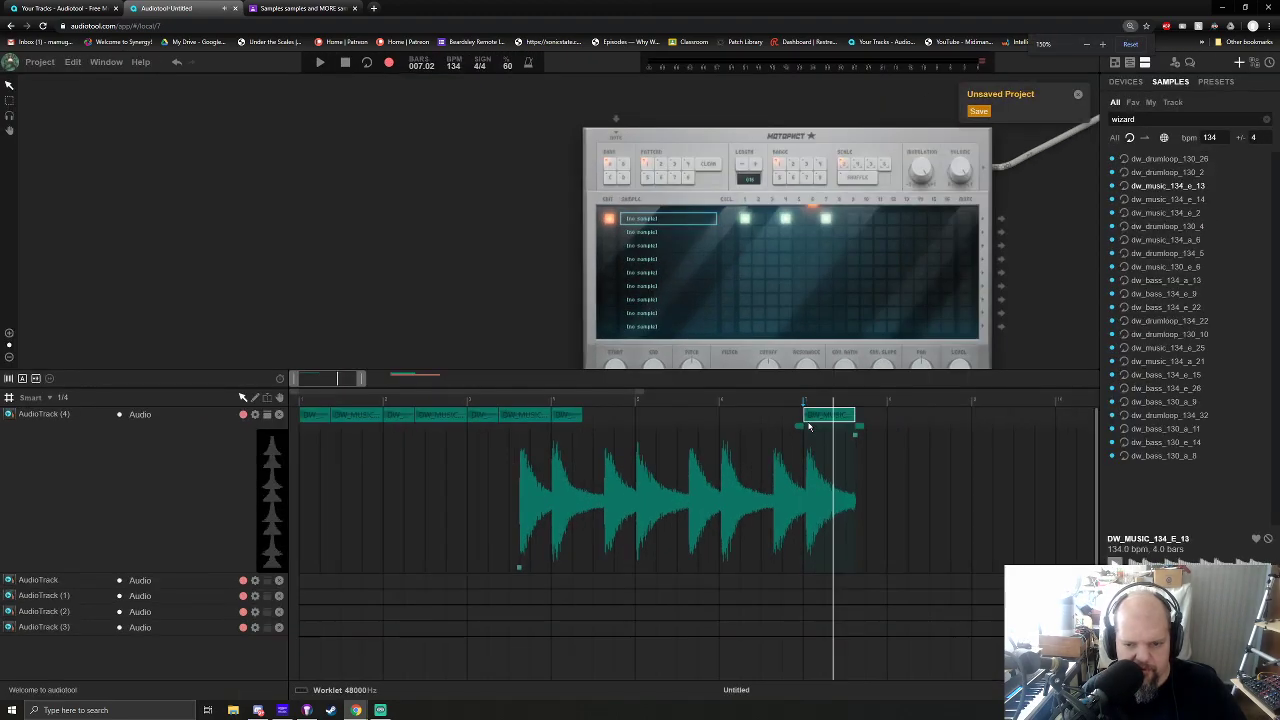
{"action": "key", "text": "ctrl+minus"}
{"action": "key", "text": "ctrl+minus"}
{"action": "key", "text": "ctrl+minus"}
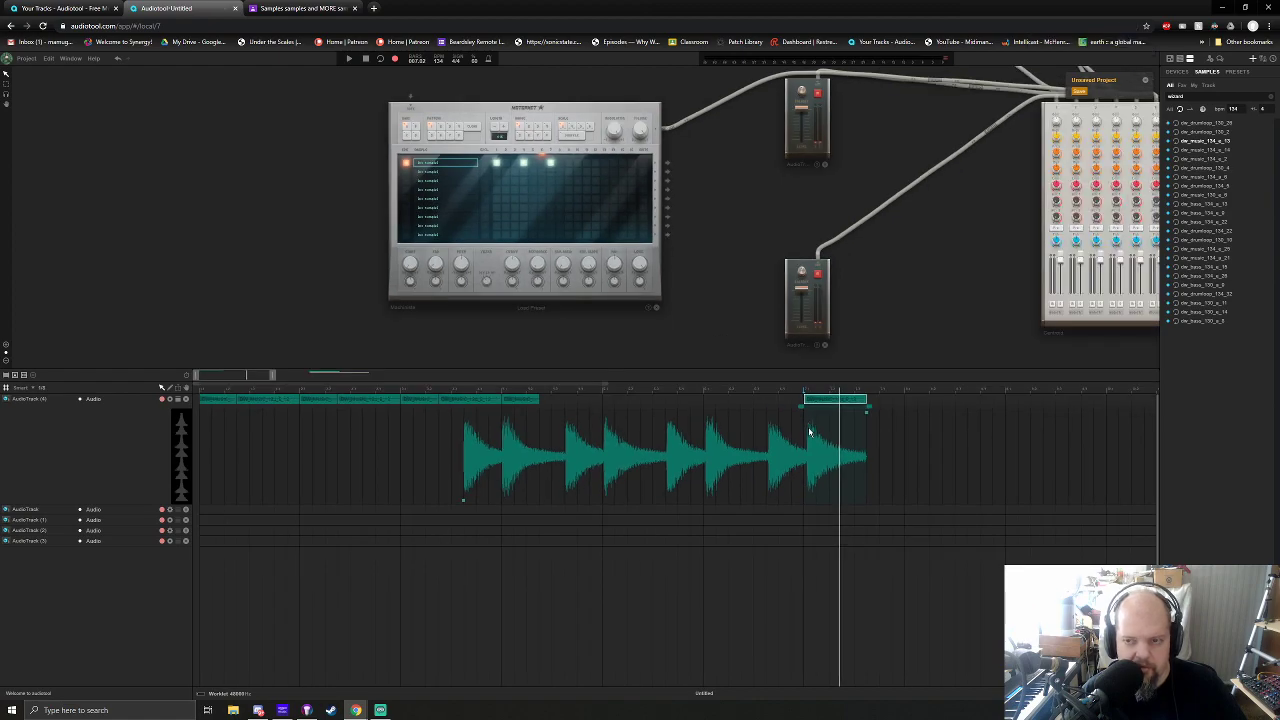
Trim the sample range of the slice at bar 7 to start at its hit, and play it from bar 7
{"action": "scroll", "coordinate": [247, 375], "scroll_direction": "up", "scroll_amount": 6}
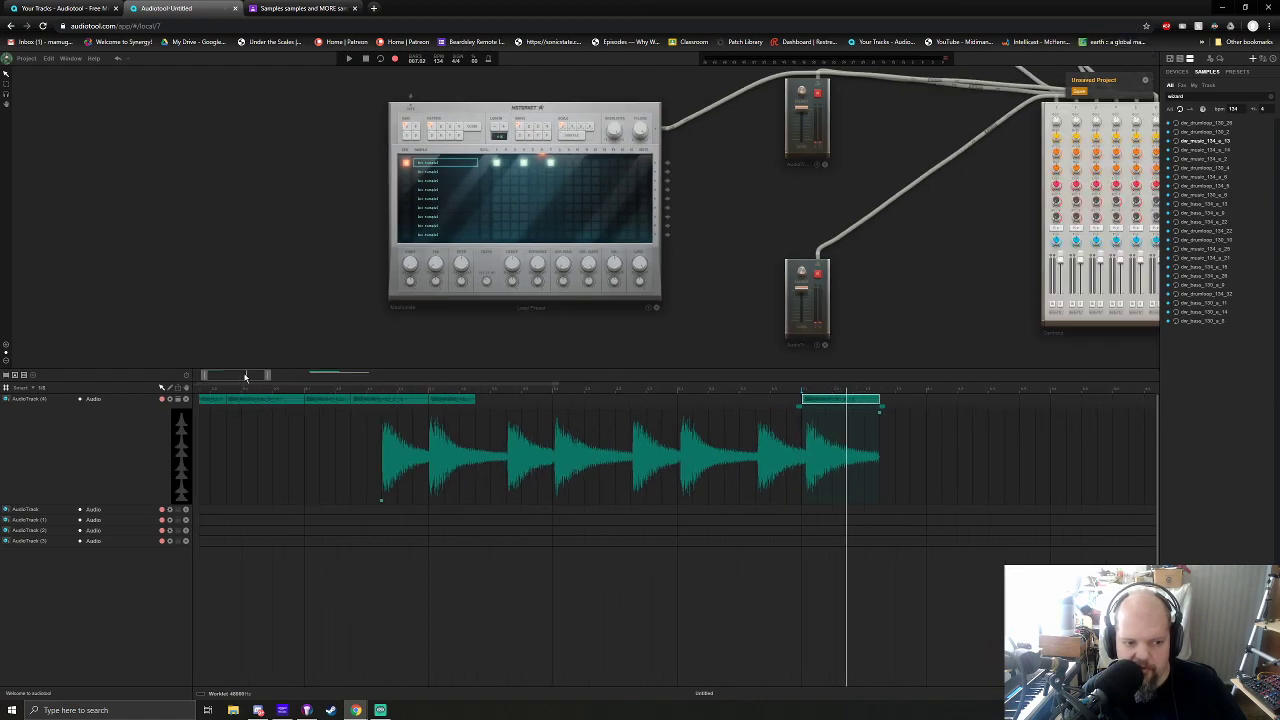
{"action": "scroll", "coordinate": [247, 375], "scroll_direction": "up", "scroll_amount": 1}
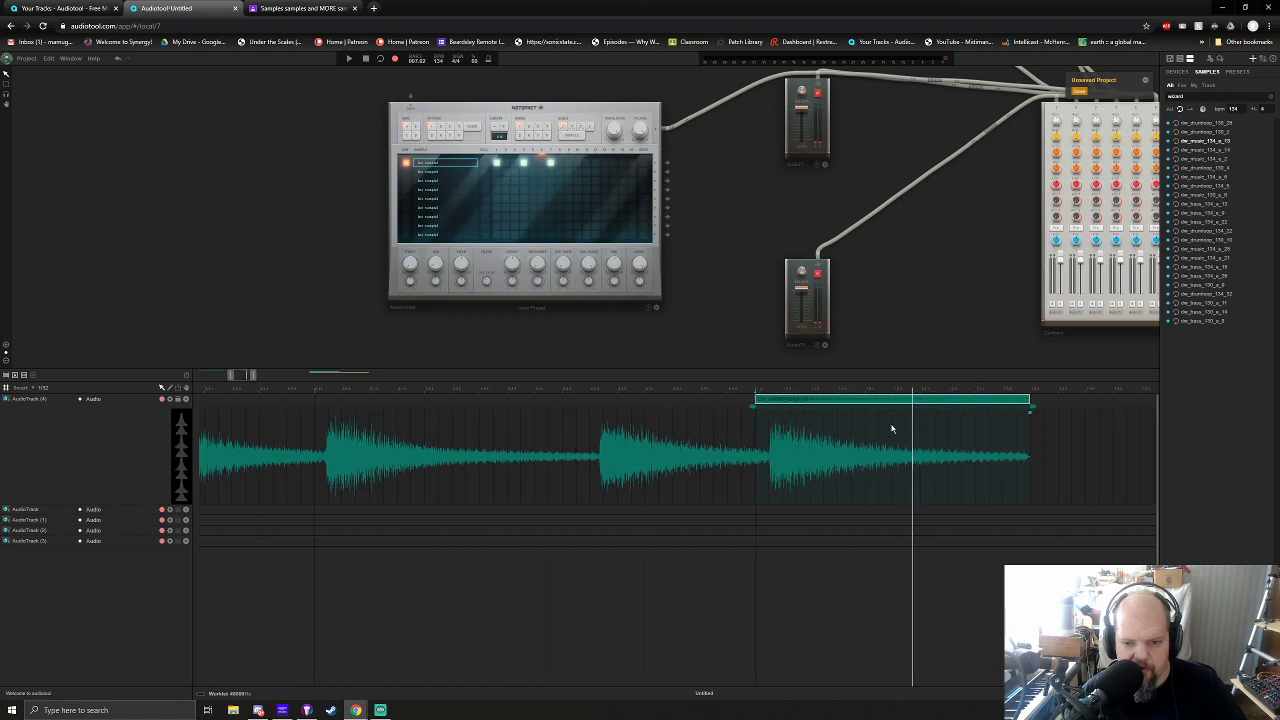
{"action": "left_click", "coordinate": [757, 390]}
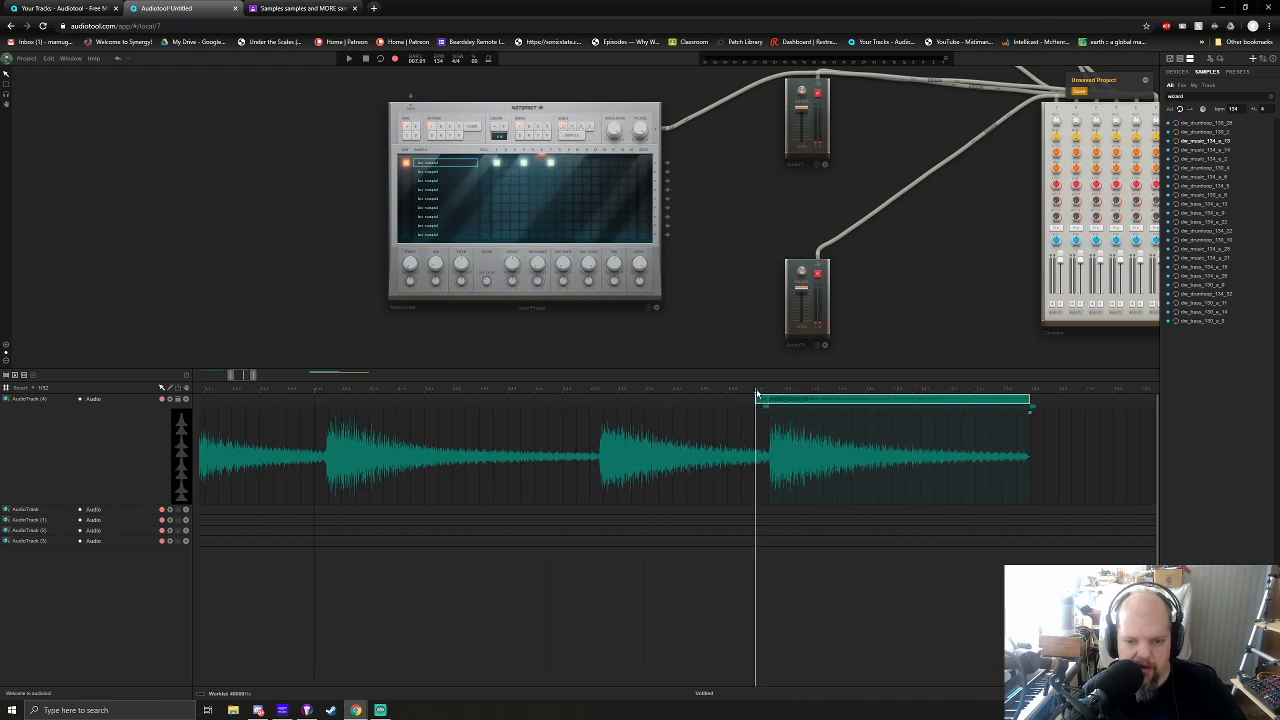
{"action": "key", "text": "space"}
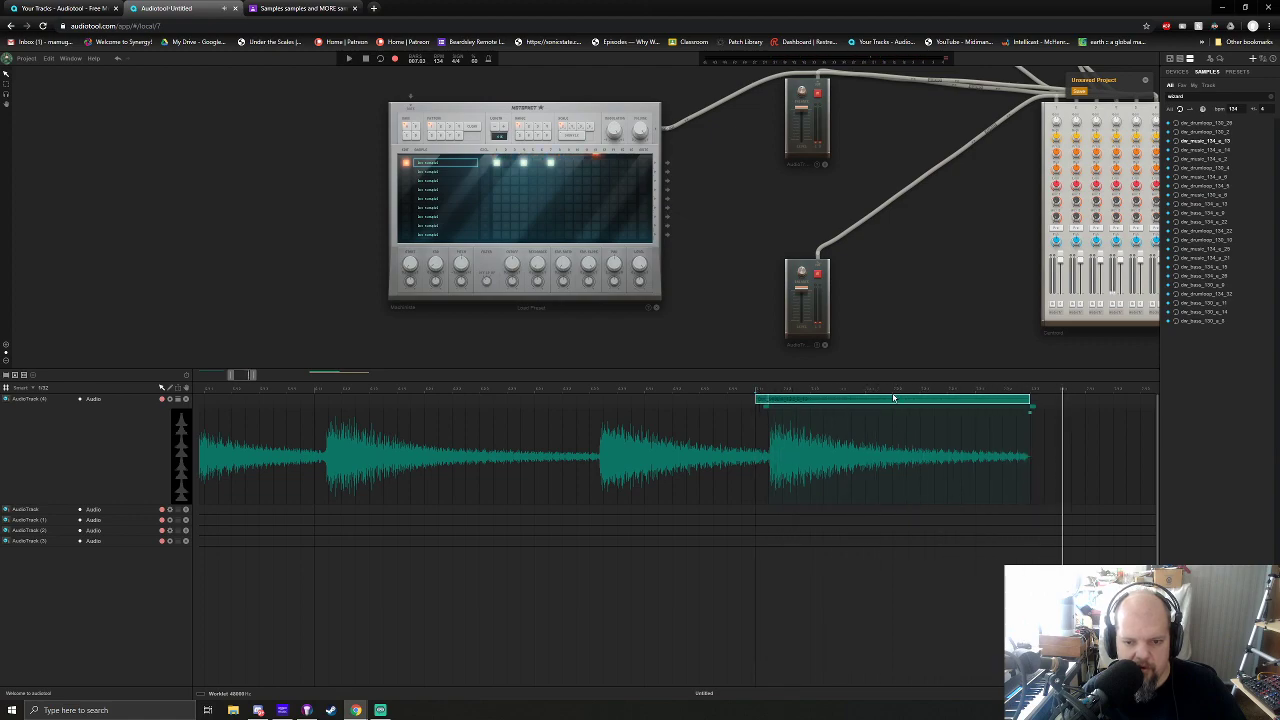
{"action": "key", "text": "space"}
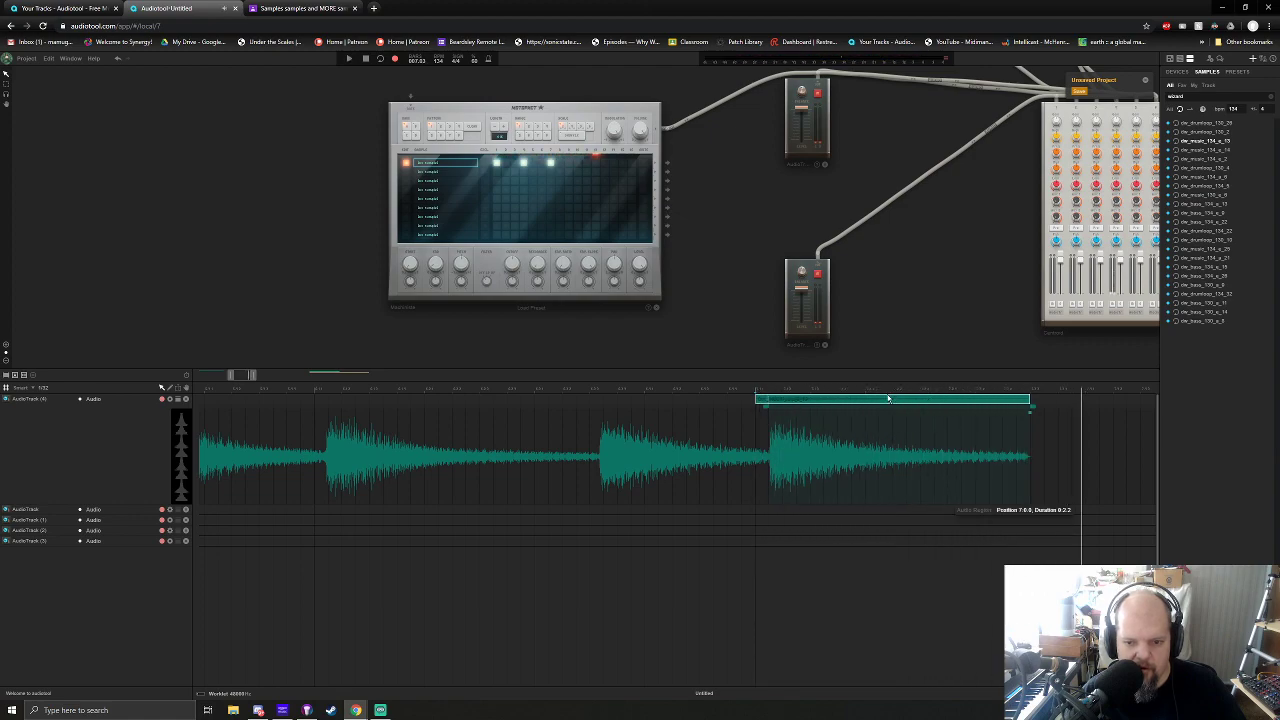
Shorten the first intro slice's sample range in its waveform, and delete the second slice in bar 1
{"action": "double_click", "coordinate": [795, 401]}
{"action": "scroll", "coordinate": [753, 413], "scroll_direction": "down", "scroll_amount": 5}
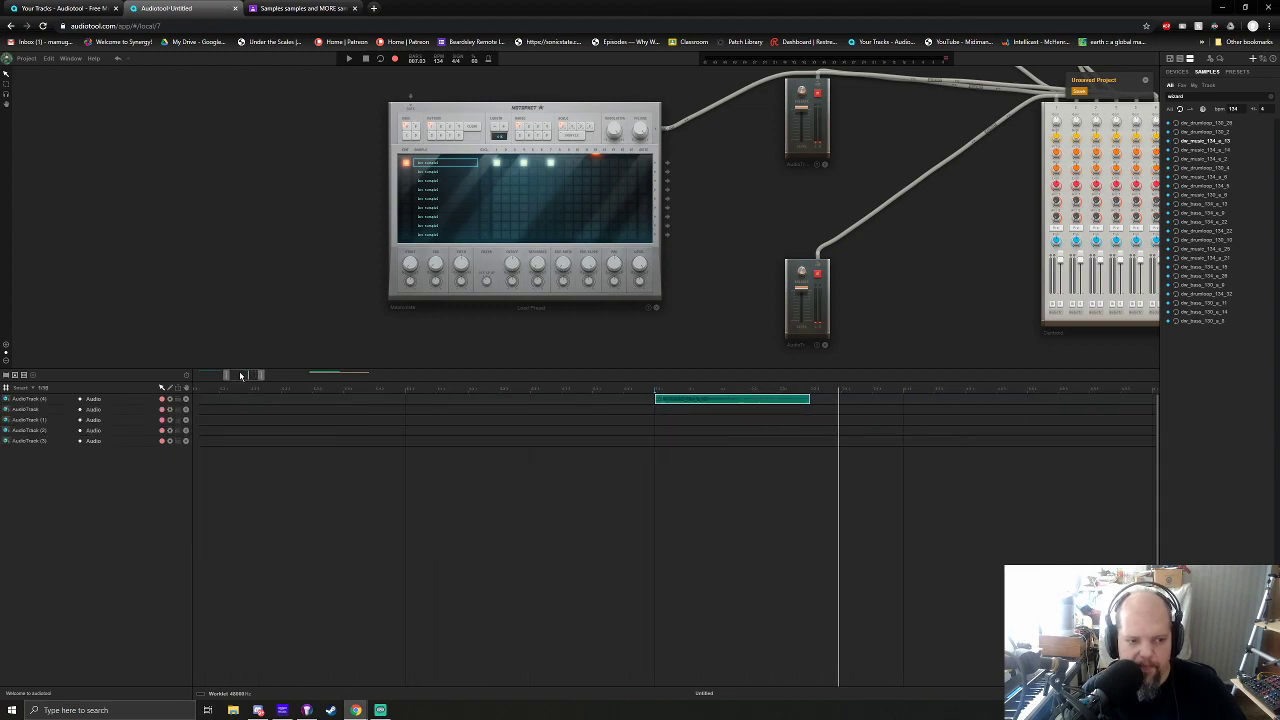
{"action": "double_click", "coordinate": [222, 400]}
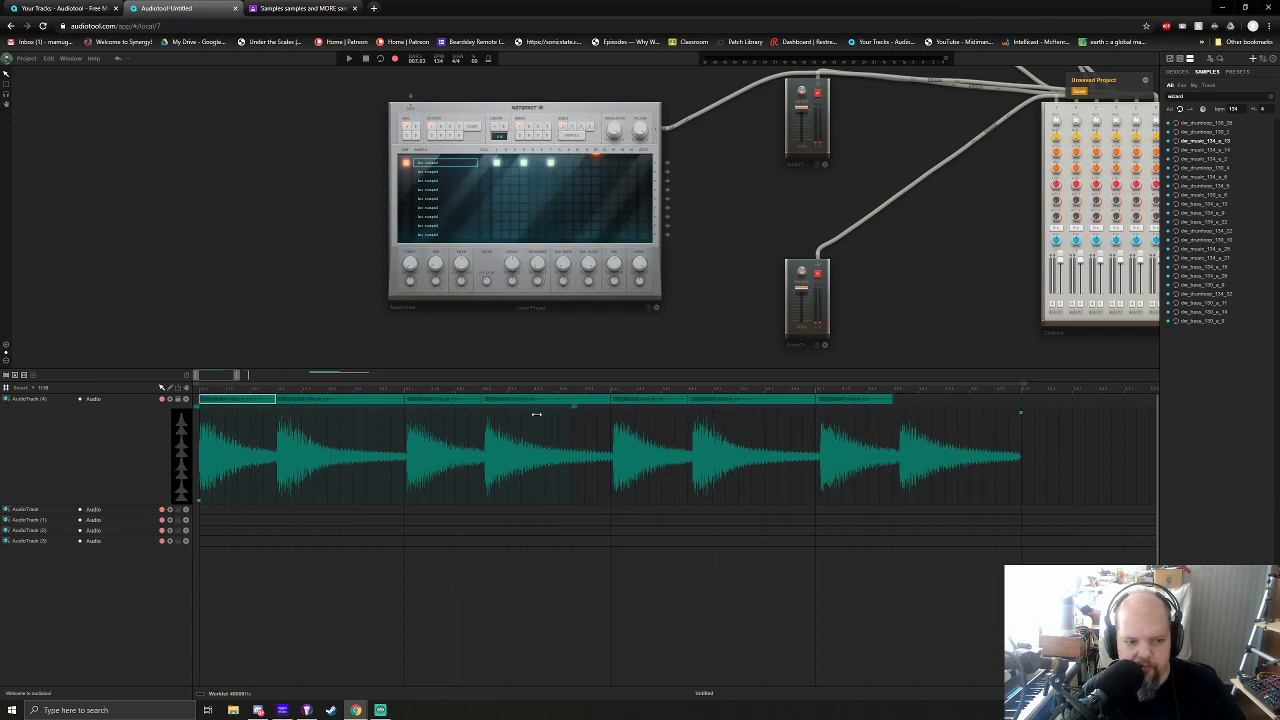
{"action": "double_click", "coordinate": [242, 401]}
{"action": "left_click", "coordinate": [305, 401]}
{"action": "key", "text": "Delete"}
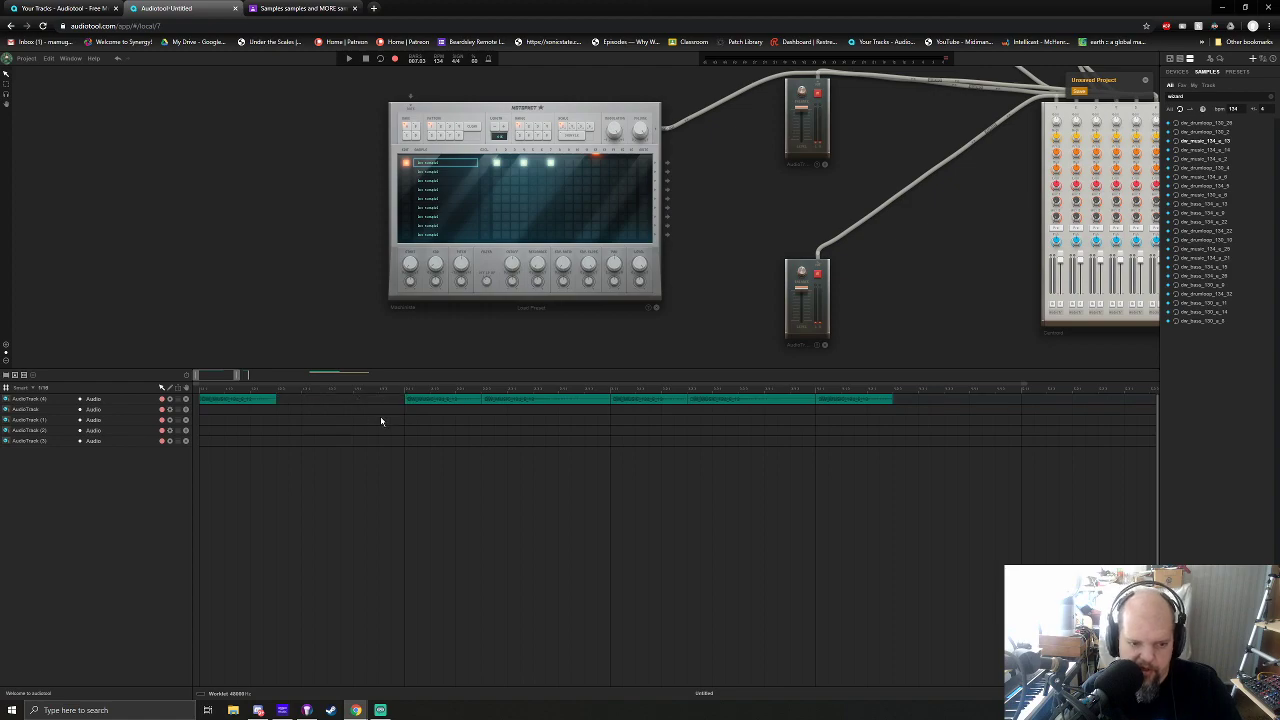
Narrow the sample range of the slice at bar 2 from its own hit onward, and move the slice to position 1.2.0
{"action": "double_click", "coordinate": [449, 401]}
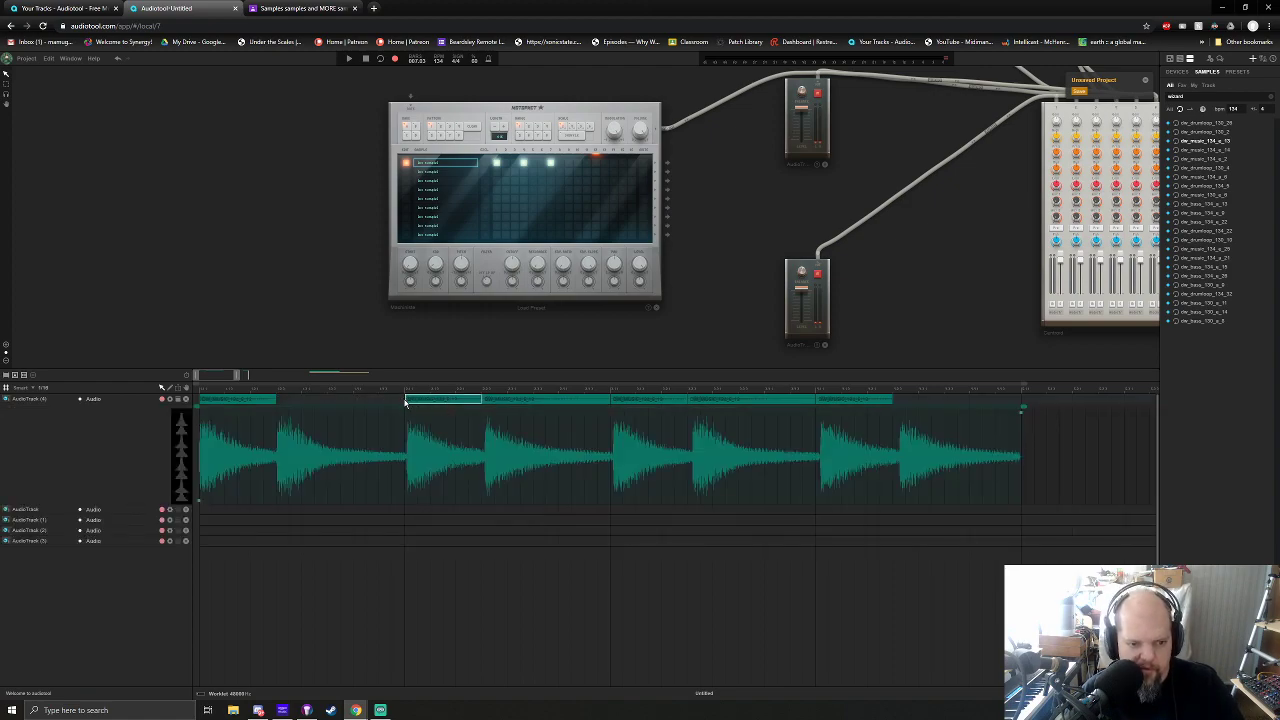
{"action": "mouse_move", "coordinate": [200, 407]}
{"action": "left_mouse_down"}
{"action": "mouse_move", "coordinate": [379, 409]}
{"action": "mouse_move", "coordinate": [204, 411]}
{"action": "left_mouse_up"}
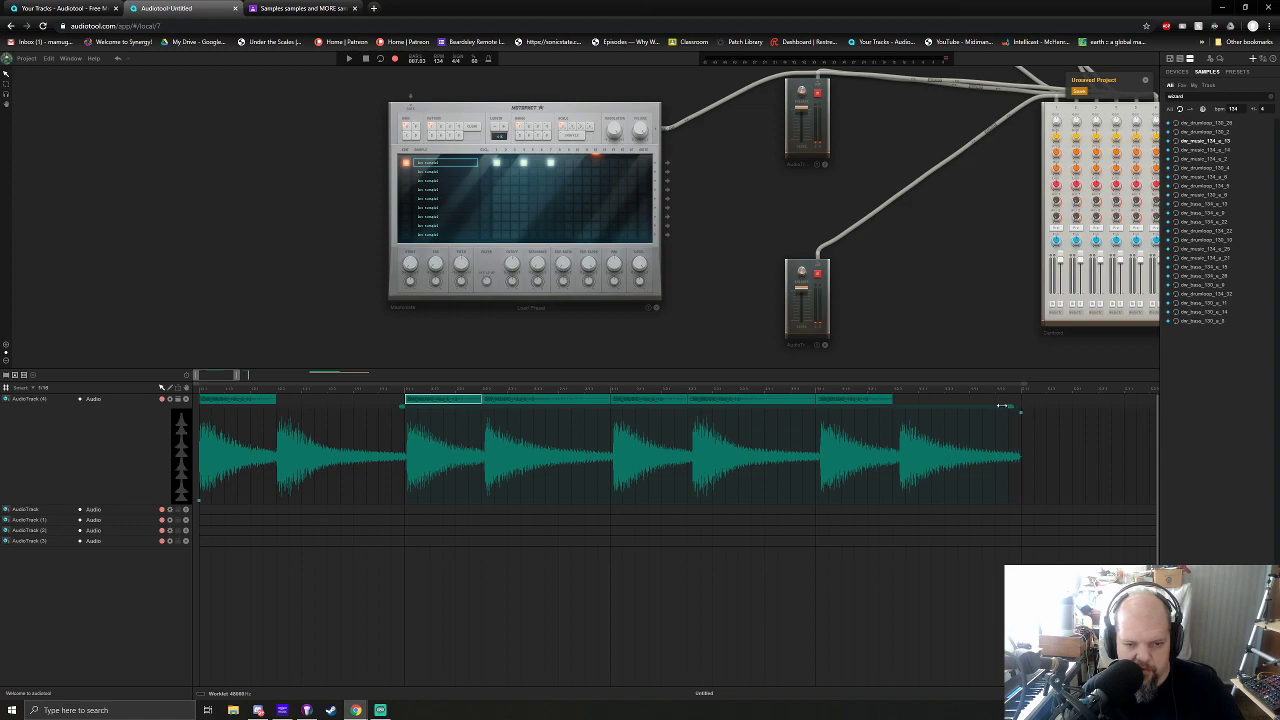
{"action": "double_click", "coordinate": [443, 401]}
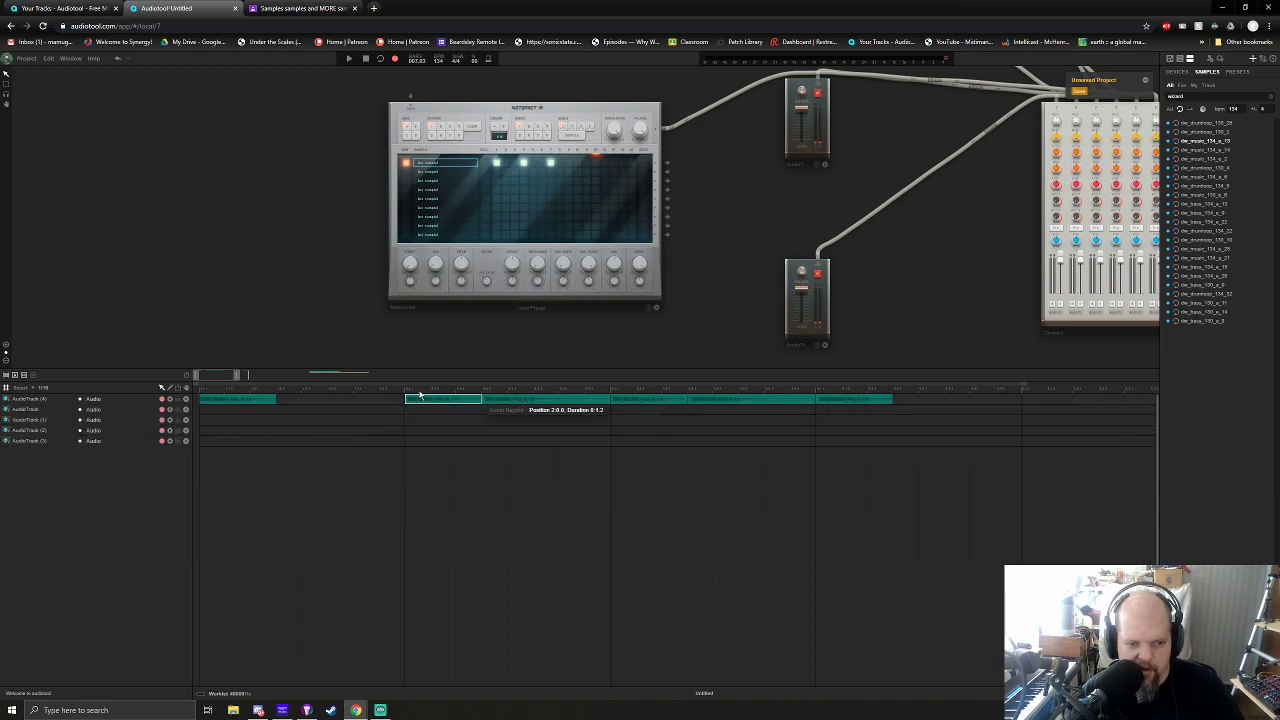
{"action": "left_click", "coordinate": [406, 390]}
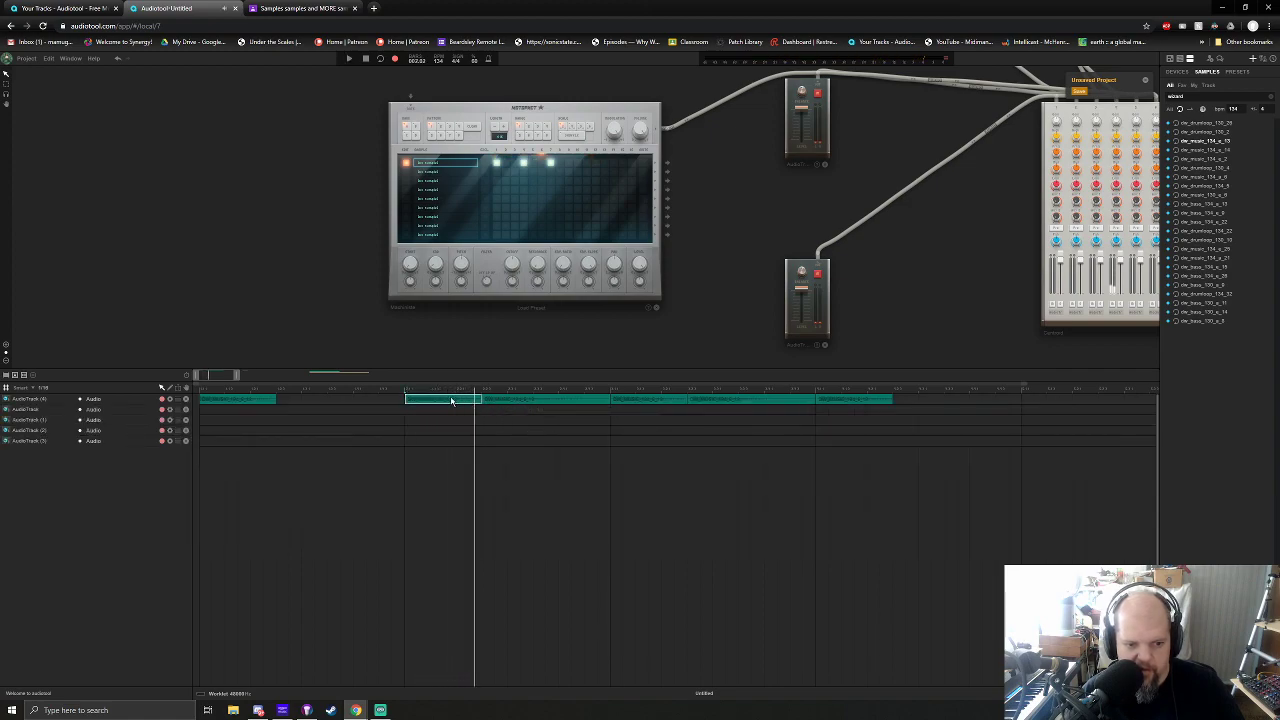
{"action": "left_click_drag", "start_coordinate": [440, 400], "coordinate": [326, 399]}
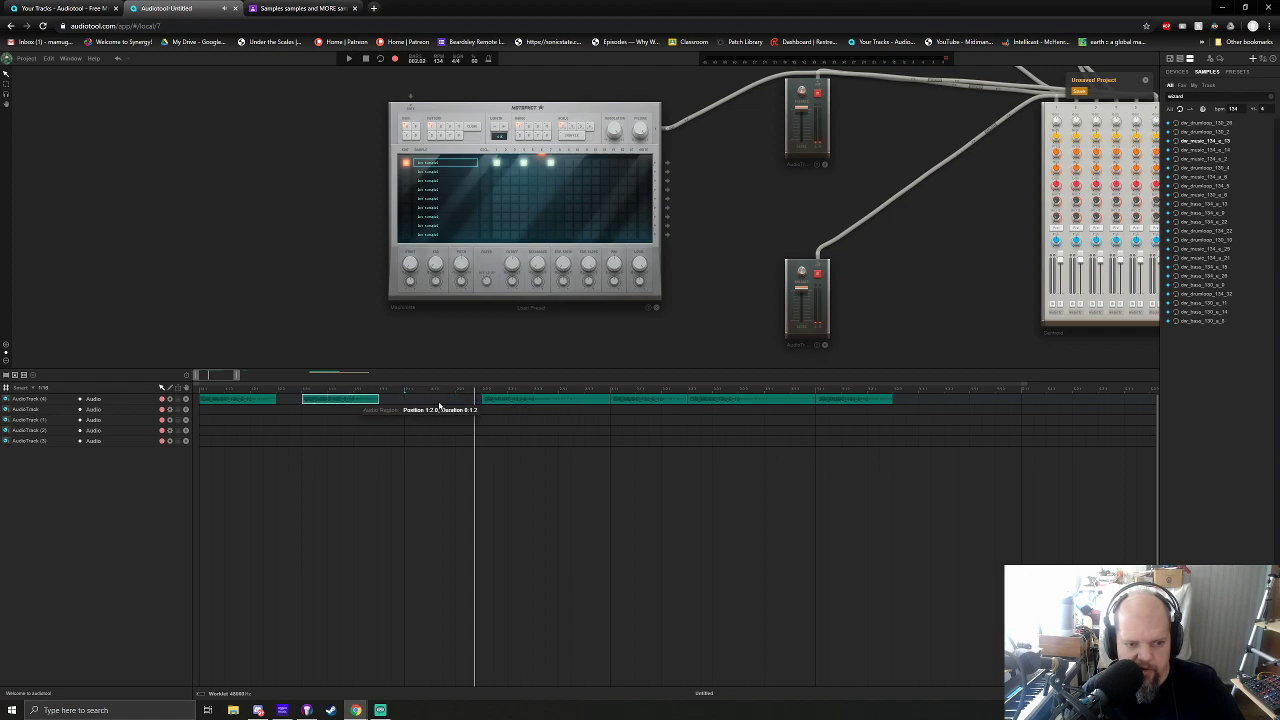
Play the slice at bar 3 and the longer slice just before it to compare their sounds
{"action": "left_click", "coordinate": [611, 390]}
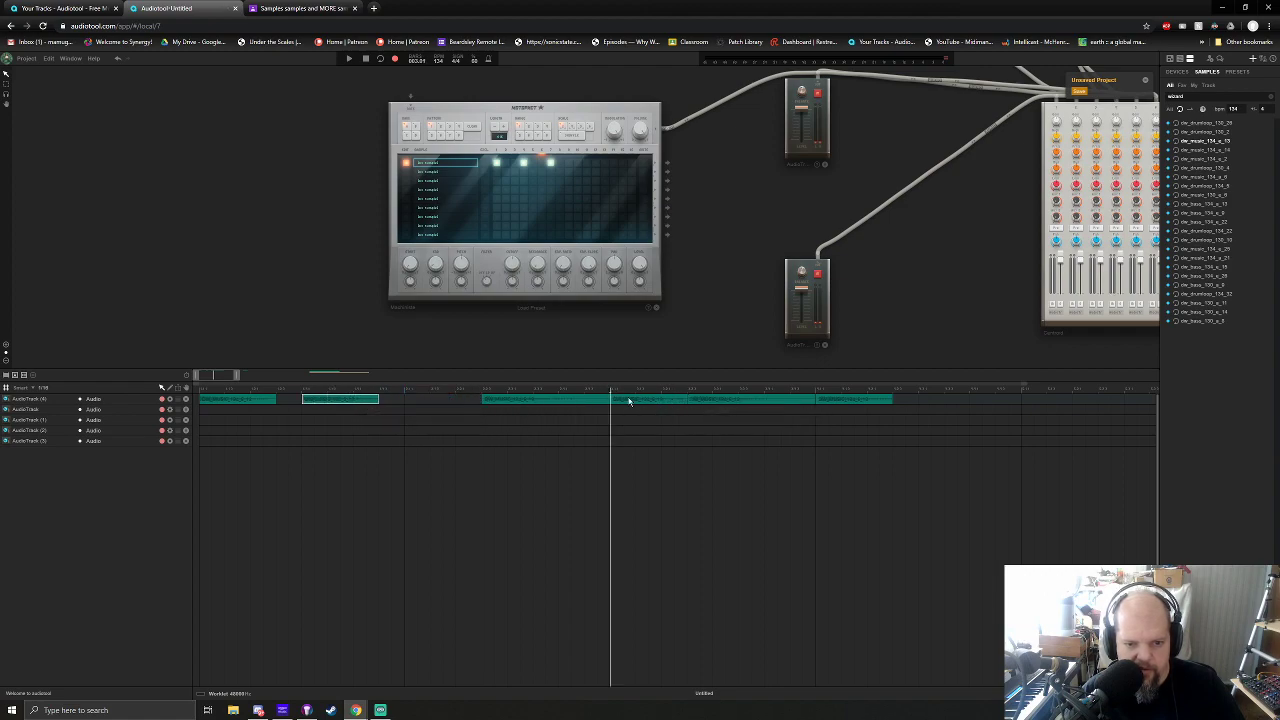
{"action": "key", "text": "space"}
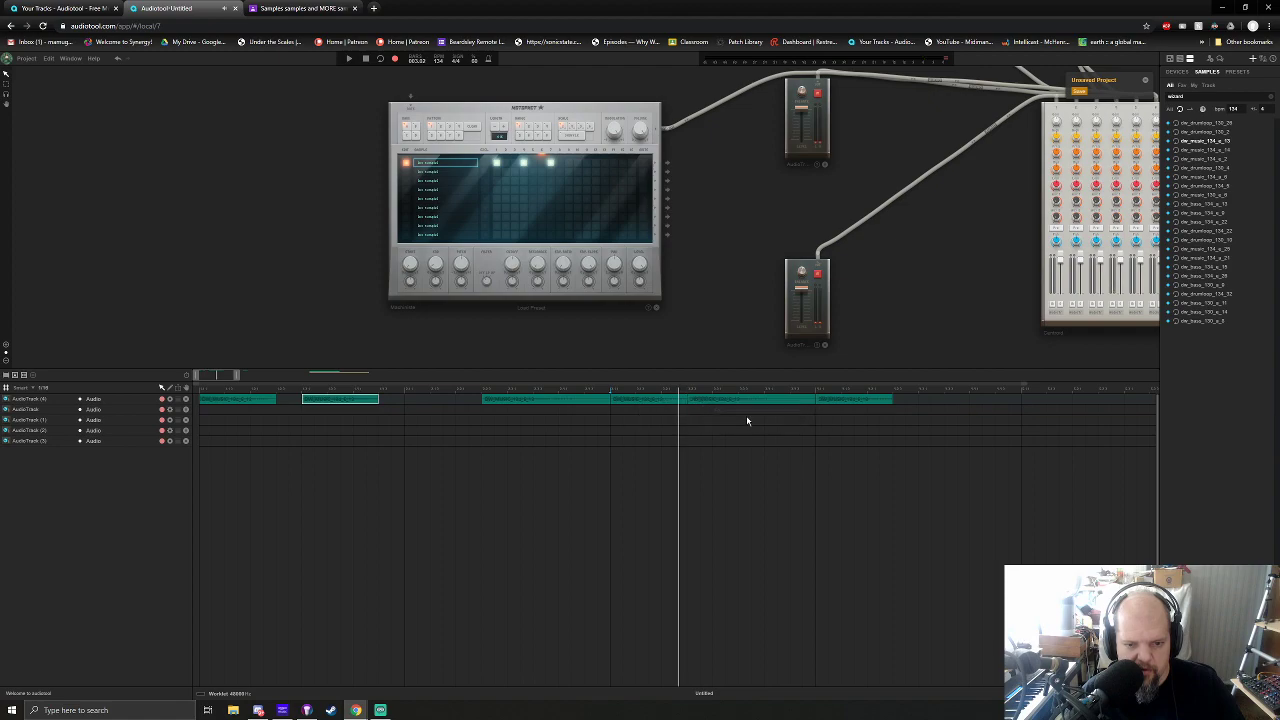
{"action": "left_click", "coordinate": [483, 391]}
{"action": "key", "text": "space"}
{"action": "key", "text": "space"}
Limit the sample range of the longer slice before bar 3 to its own hit in the waveform
{"action": "left_click", "coordinate": [517, 401]}
{"action": "double_click", "coordinate": [517, 401]}
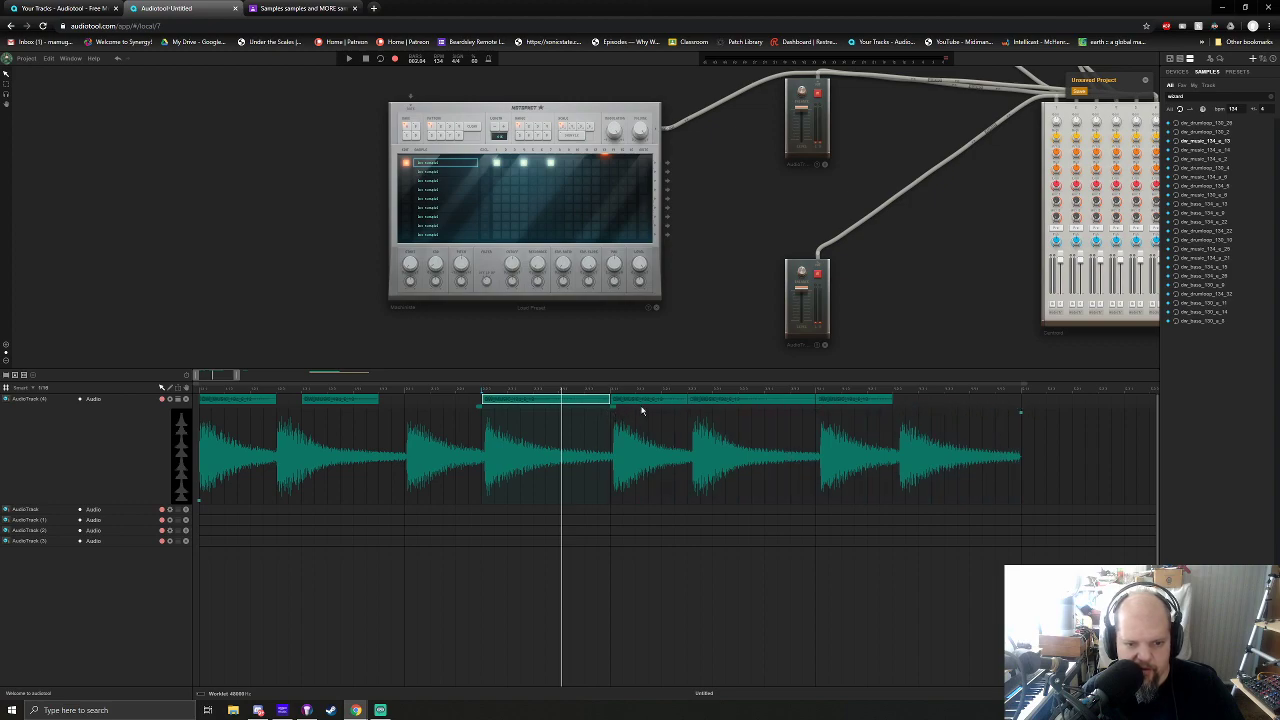
{"action": "double_click", "coordinate": [545, 402]}
Delete all slices from bar 3 onward, including the separated one at bar 7
{"action": "left_click", "coordinate": [926, 401]}
{"action": "left_click_drag", "start_coordinate": [926, 401], "coordinate": [675, 400]}
{"action": "key", "text": "Delete"}
{"action": "left_click_drag", "start_coordinate": [246, 374], "coordinate": [292, 375]}
{"action": "left_click", "coordinate": [771, 400]}
{"action": "key", "text": "Delete"}
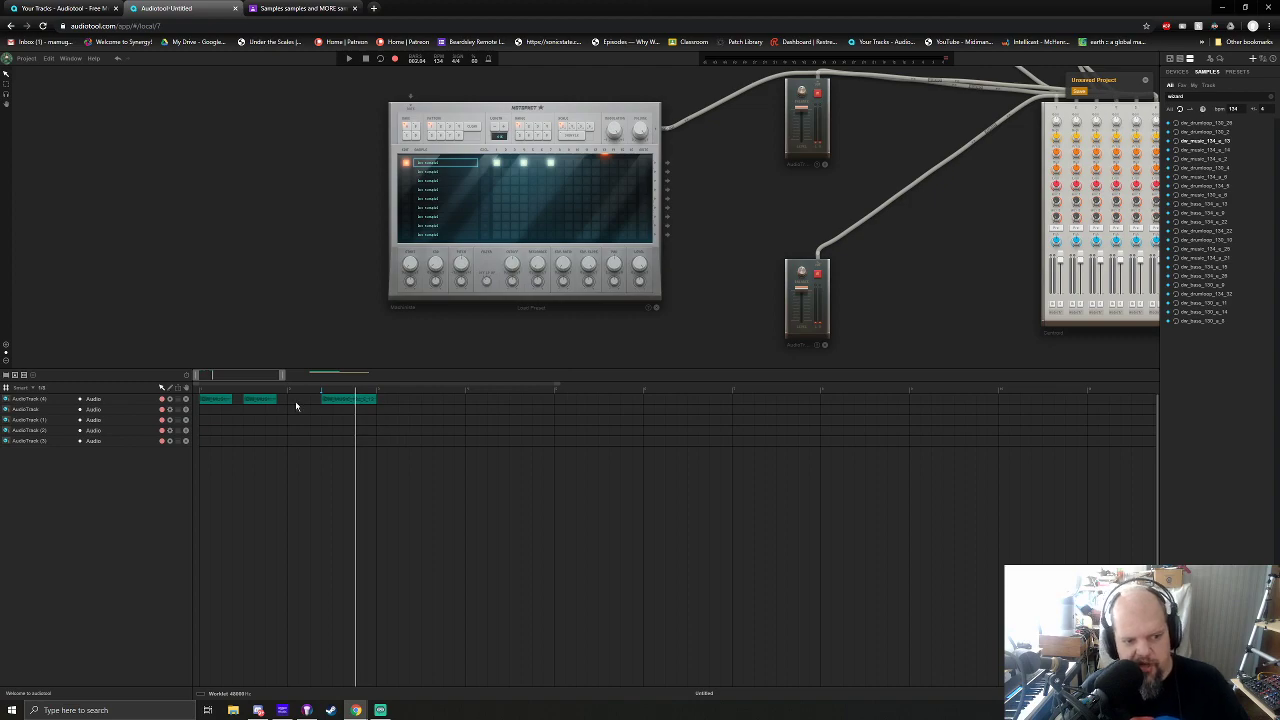
Play the three remaining slices from bar 1
{"action": "left_click", "coordinate": [199, 390]}
{"action": "key", "text": "space"}
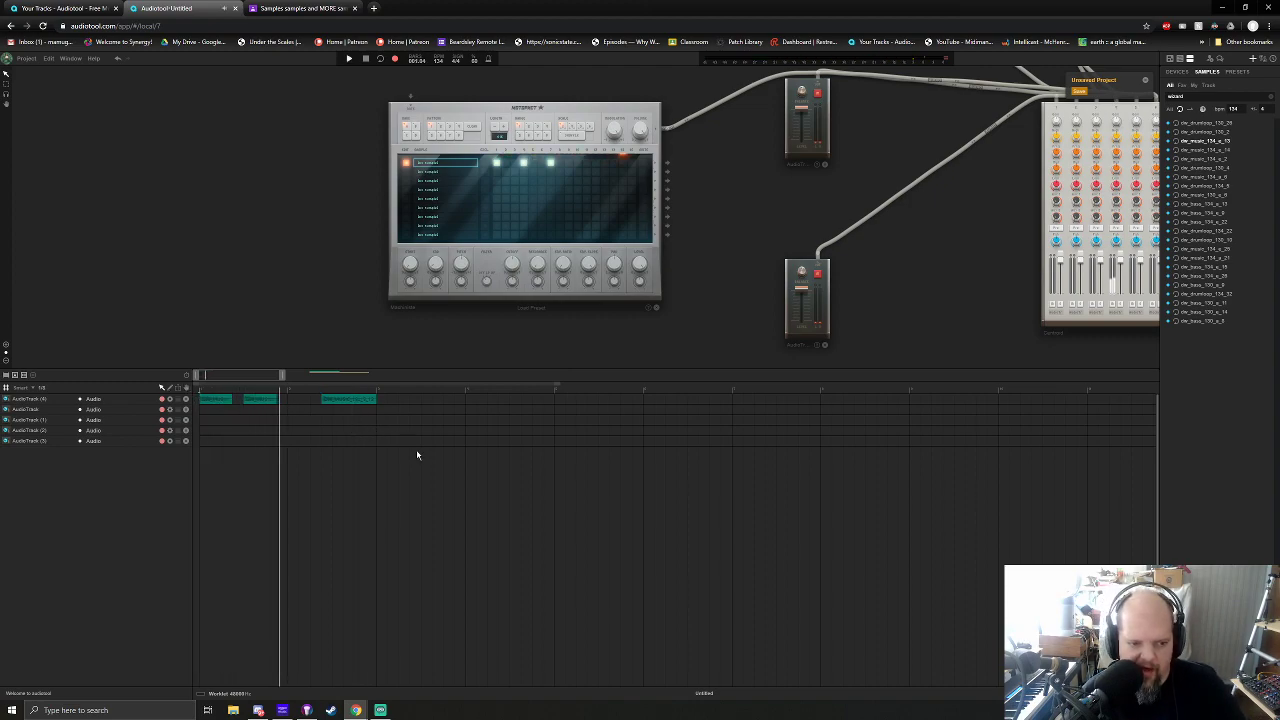
{"action": "key", "text": "space"}
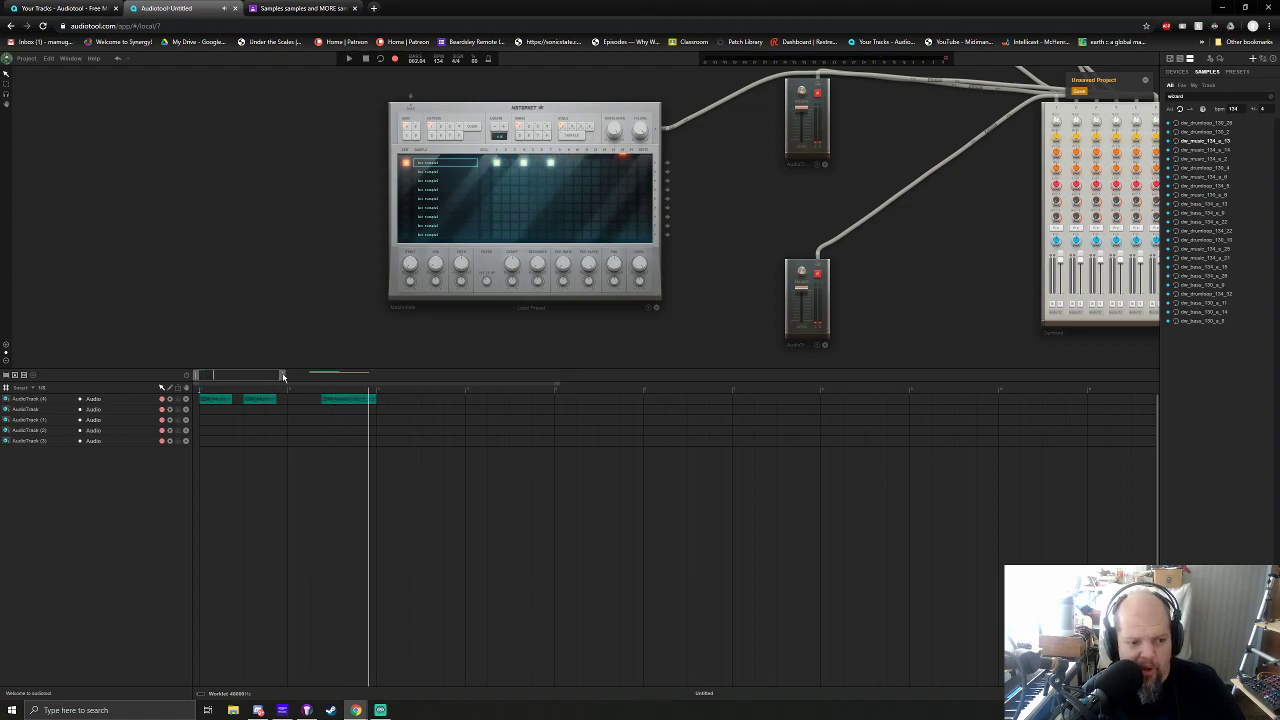
Set the timeline snap to 1/16 and shorten the first slice to a duration of 0.0.2
{"action": "left_click_drag", "start_coordinate": [283, 377], "coordinate": [224, 375]}
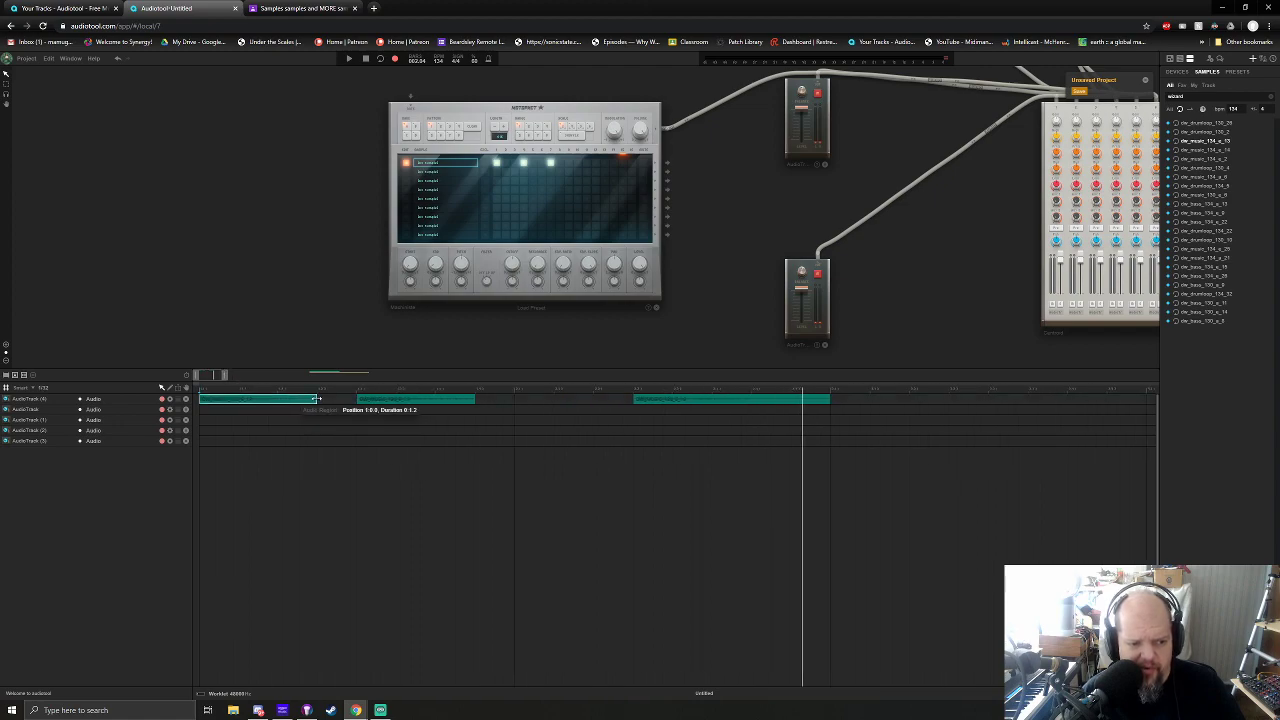
{"action": "left_click", "coordinate": [30, 388]}
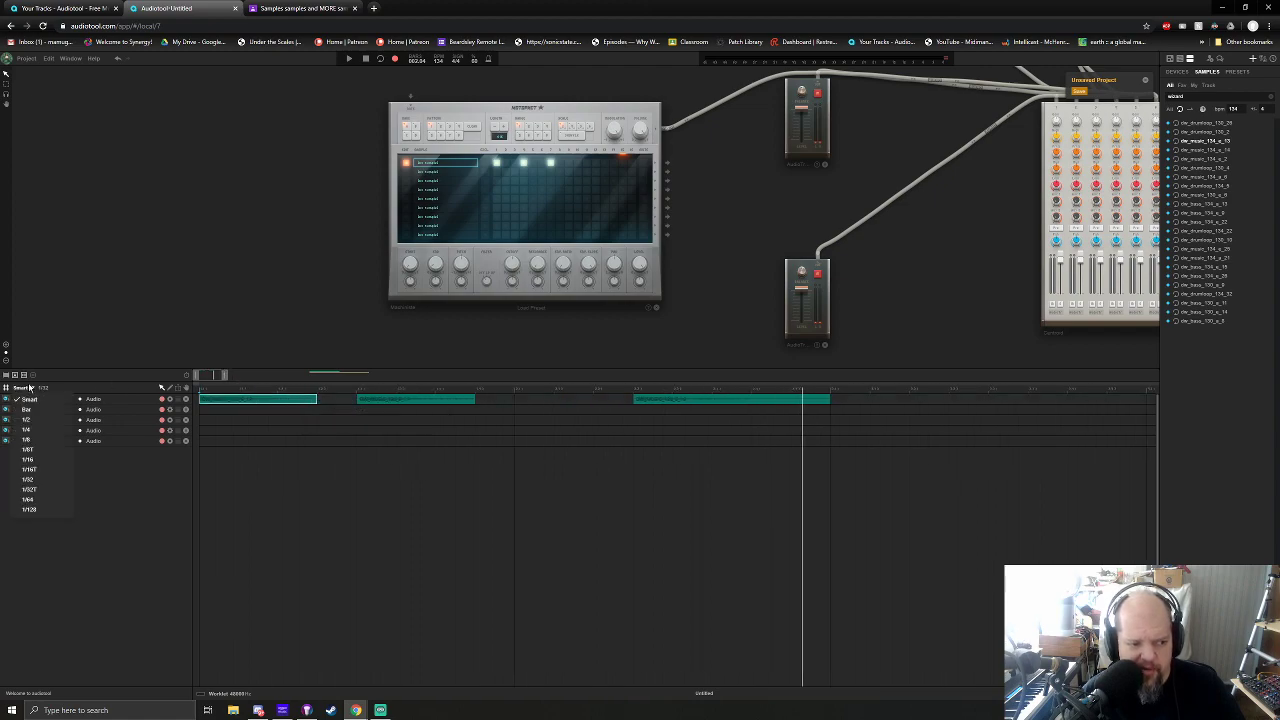
{"action": "left_click", "coordinate": [30, 458]}
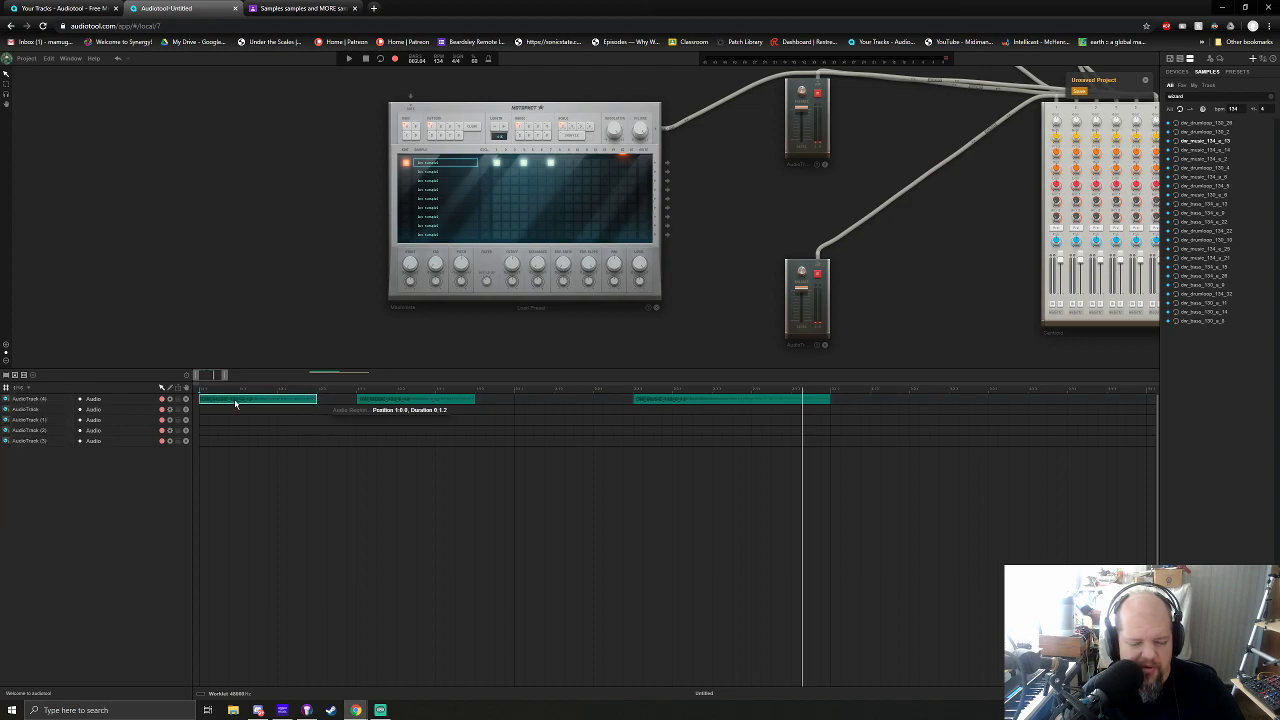
{"action": "left_click_drag", "start_coordinate": [316, 398], "coordinate": [215, 401]}
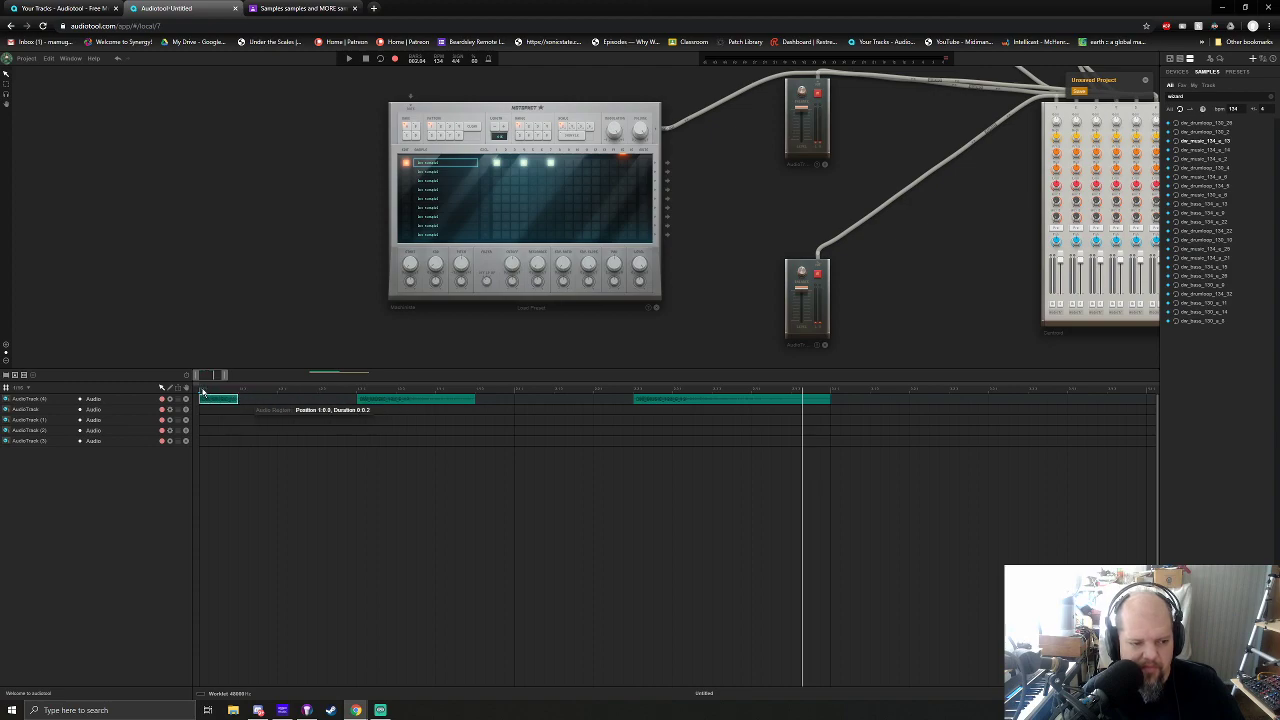
Move the second slice to bar 2, and fill bar 1 with four one-beat copies of the first slice
{"action": "left_click_drag", "start_coordinate": [366, 403], "coordinate": [523, 404]}
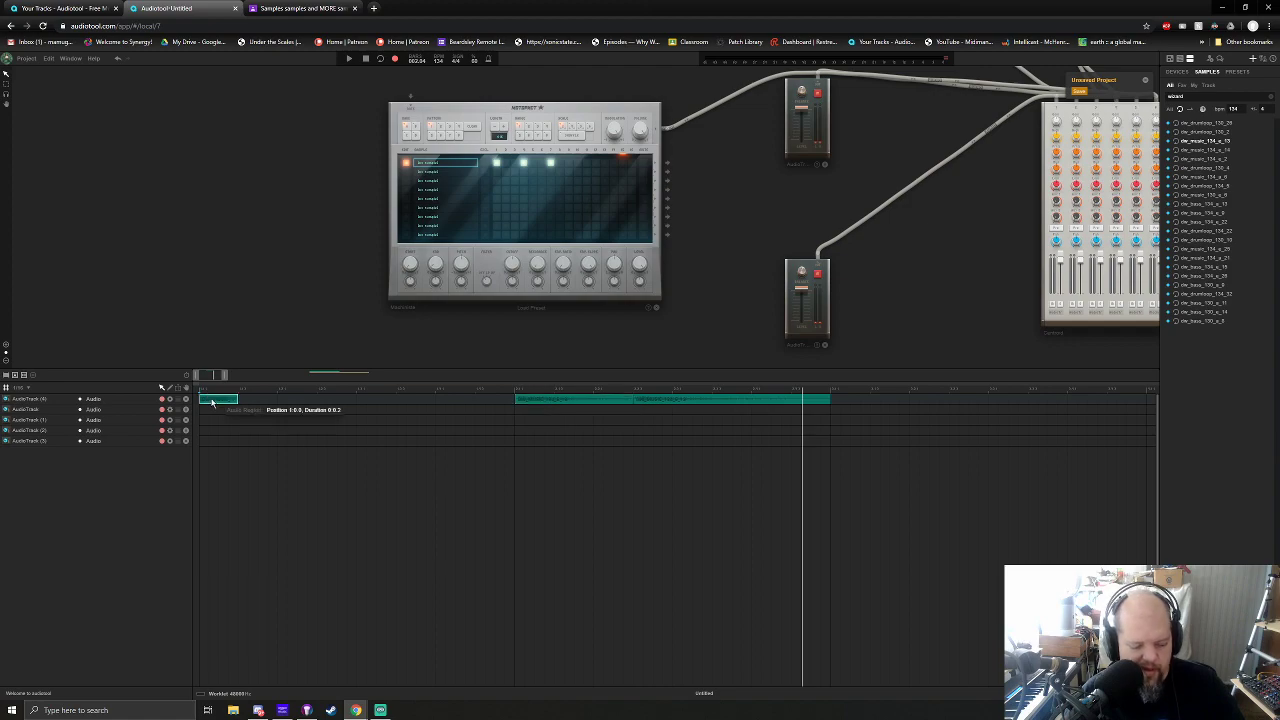
{"action": "left_click_drag", "start_coordinate": [237, 400], "coordinate": [470, 405]}
{"action": "key", "text": "space"}
{"action": "key", "text": "space"}
Delete the two slices in bar 2 and play the four one-beat slices in bar 1
{"action": "left_click", "coordinate": [600, 402]}
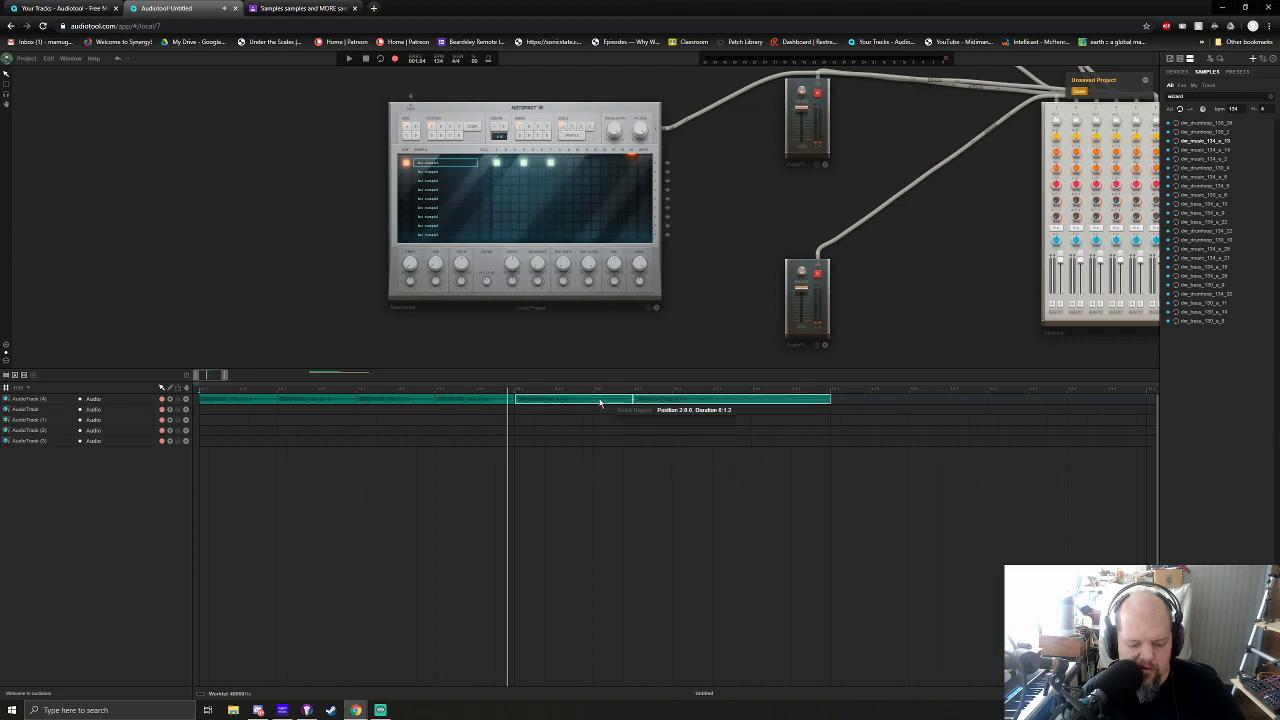
{"action": "key", "text": "Delete"}
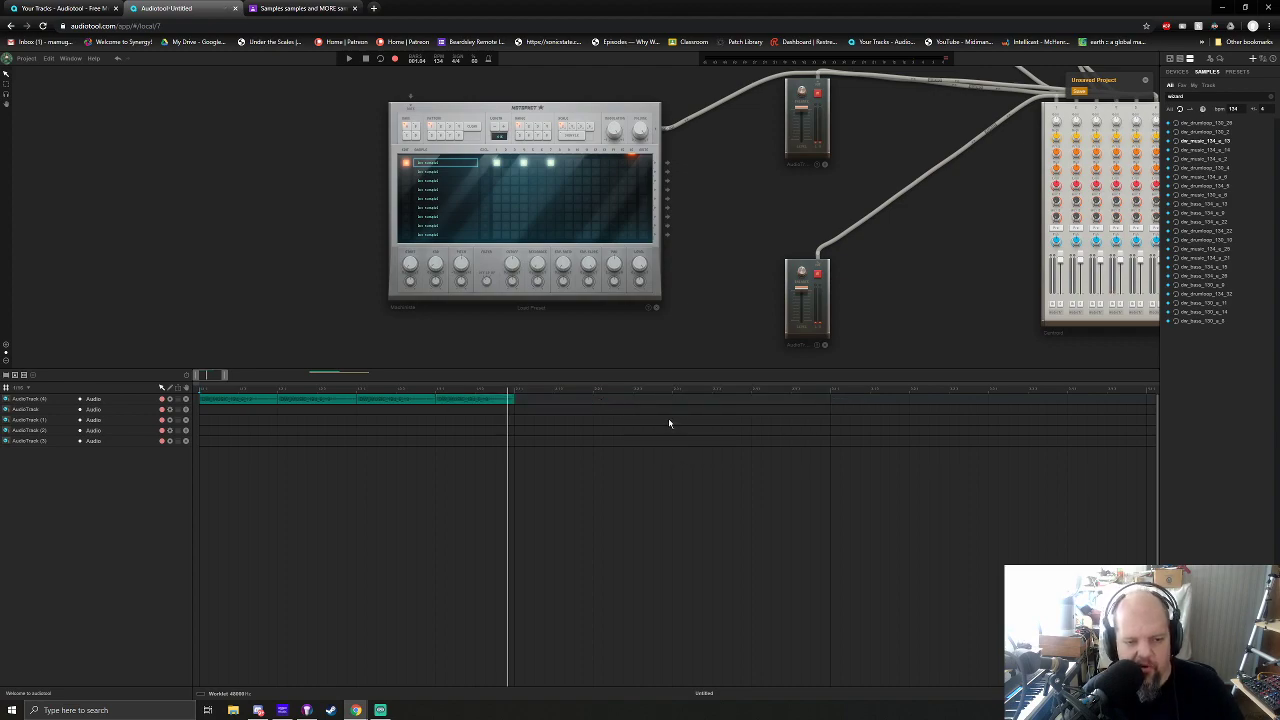
{"action": "key", "text": "space"}
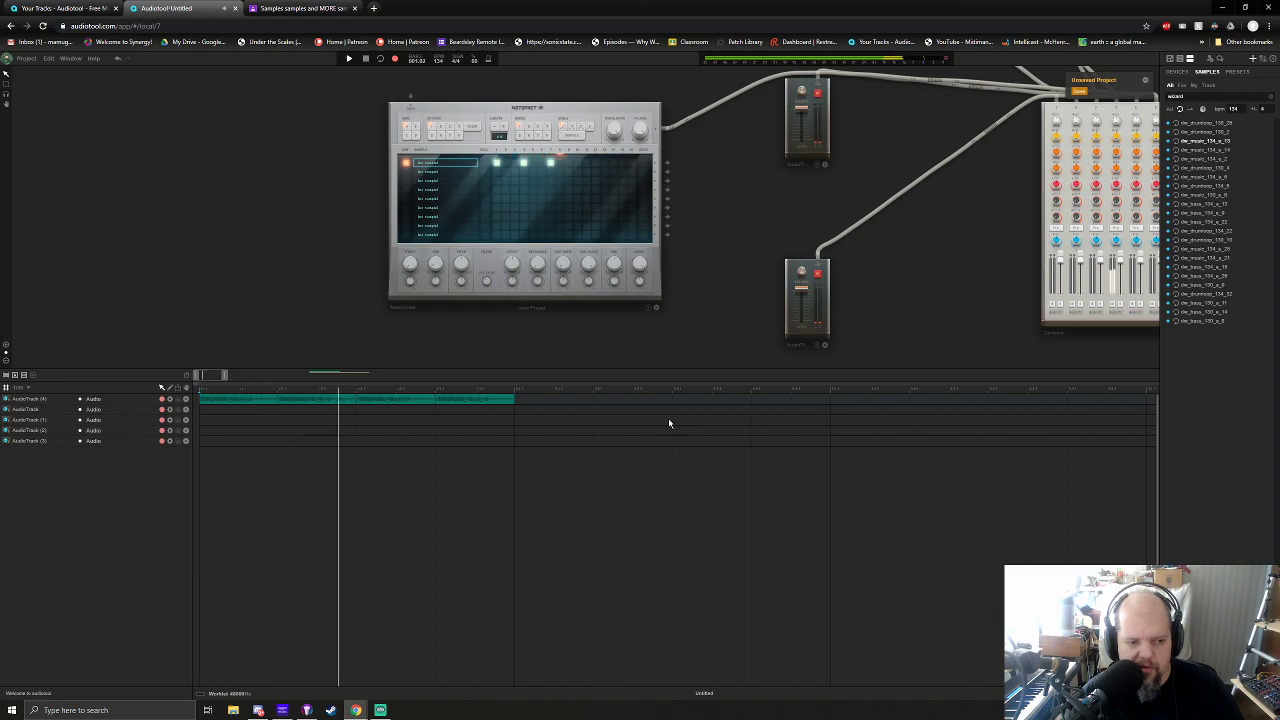
{"action": "key", "text": "space"}
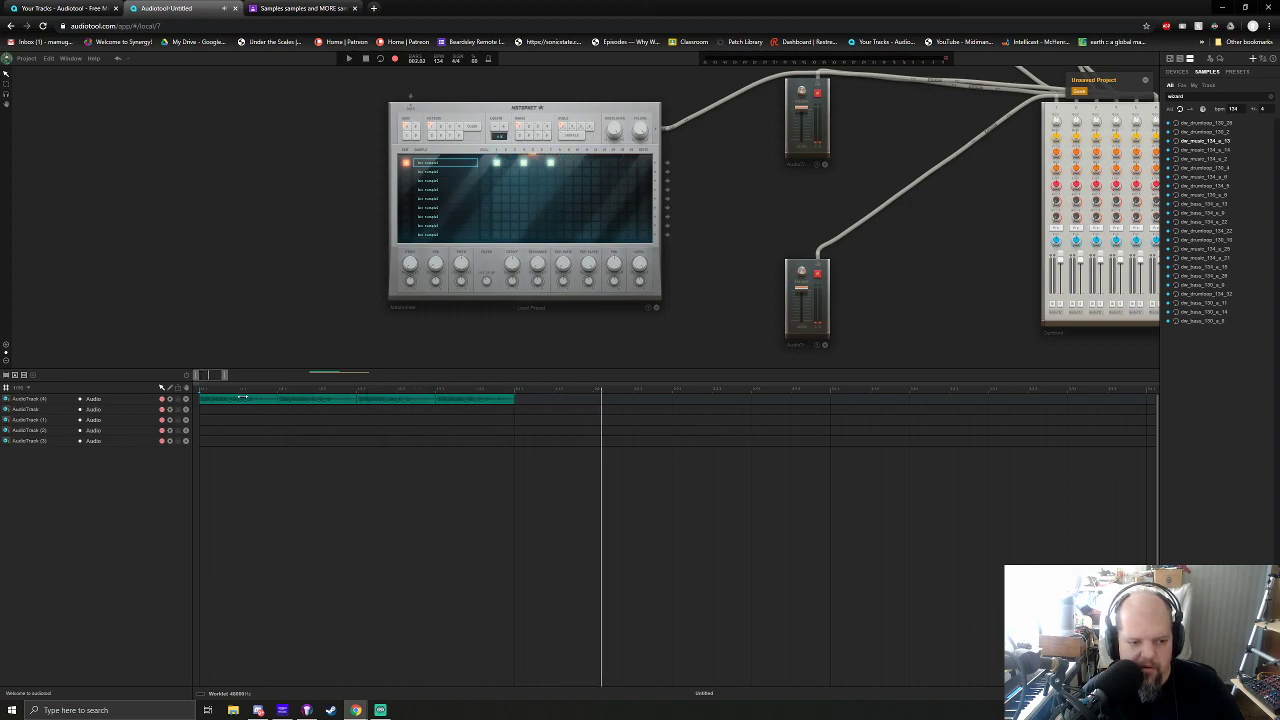
Shorten and rearrange the bar 1 slices into three back-to-back hits plus a separate one on beat four, and play them
{"action": "scroll", "coordinate": [205, 382], "scroll_direction": "down", "scroll_amount": 4}
{"action": "left_click_drag", "start_coordinate": [378, 404], "coordinate": [302, 403]}
{"action": "key", "text": "Delete"}
{"action": "key", "text": "space"}
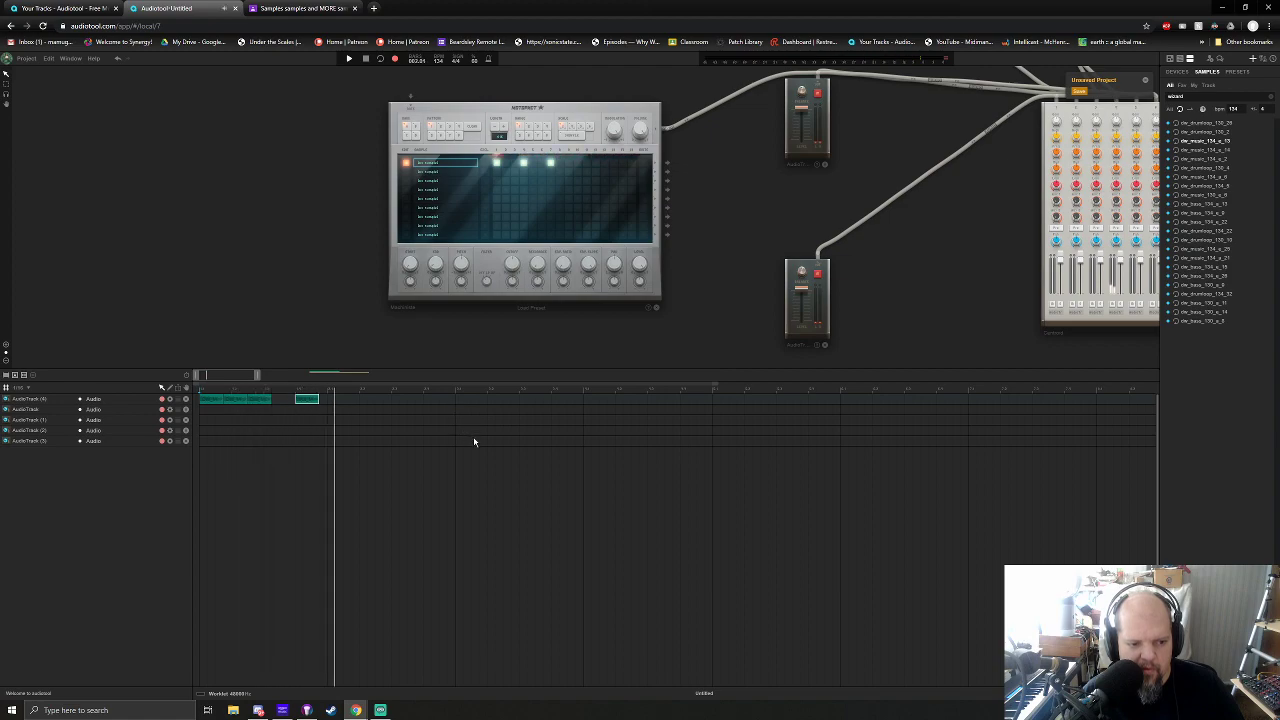
Select the four remaining slices in bar 1 and delete them, emptying the intro track
{"action": "scroll", "coordinate": [237, 377], "scroll_direction": "down", "scroll_amount": 2}
{"action": "mouse_move", "coordinate": [237, 377]}
{"action": "left_mouse_down"}
{"action": "mouse_move", "coordinate": [287, 378]}
{"action": "mouse_move", "coordinate": [219, 379]}
{"action": "left_mouse_up"}
{"action": "left_click_drag", "start_coordinate": [305, 411], "coordinate": [197, 402]}
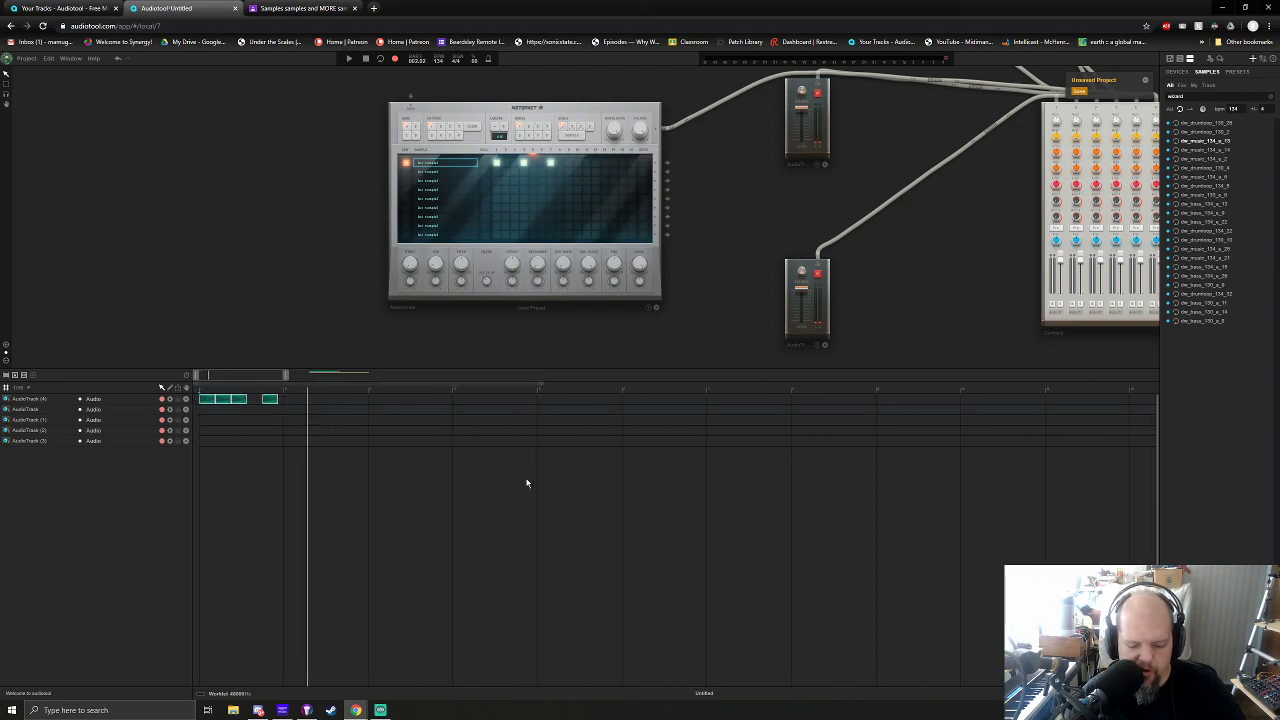
{"action": "key", "text": "Delete"}
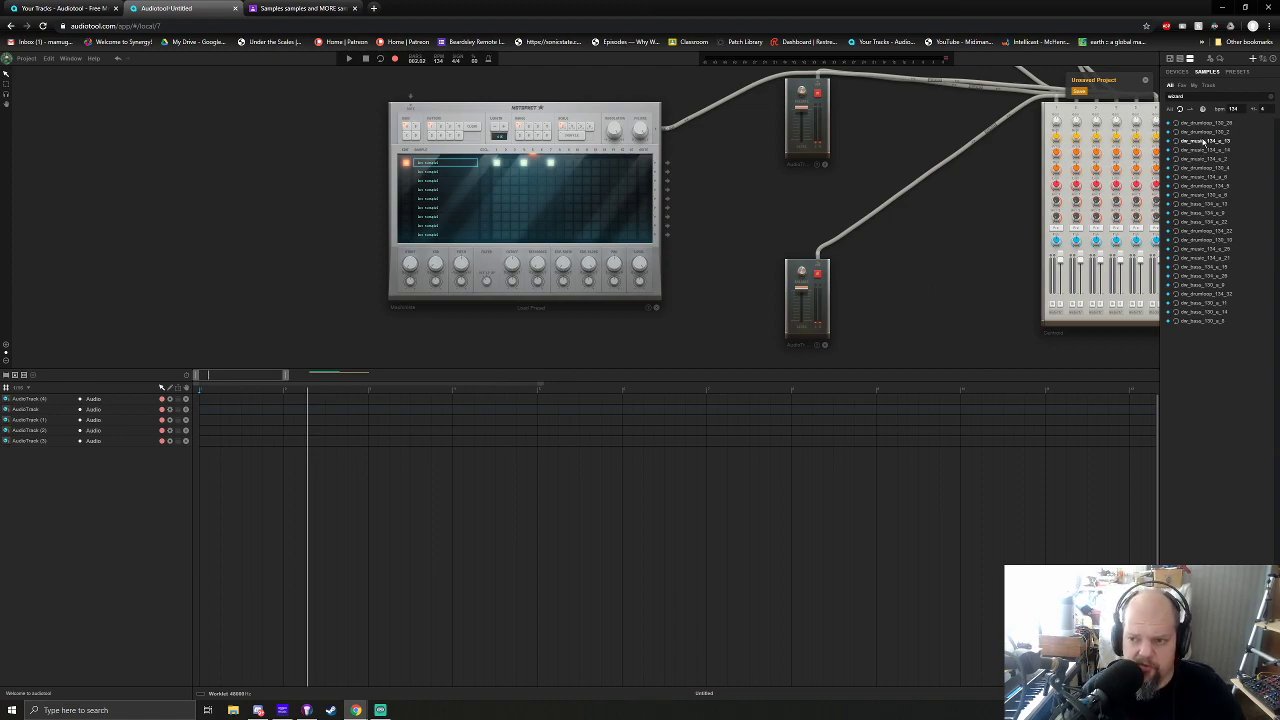
Load the dw_music_134_e_13 sample into the Machiniste's first slot
{"action": "left_click_drag", "start_coordinate": [1204, 142], "coordinate": [490, 186]}
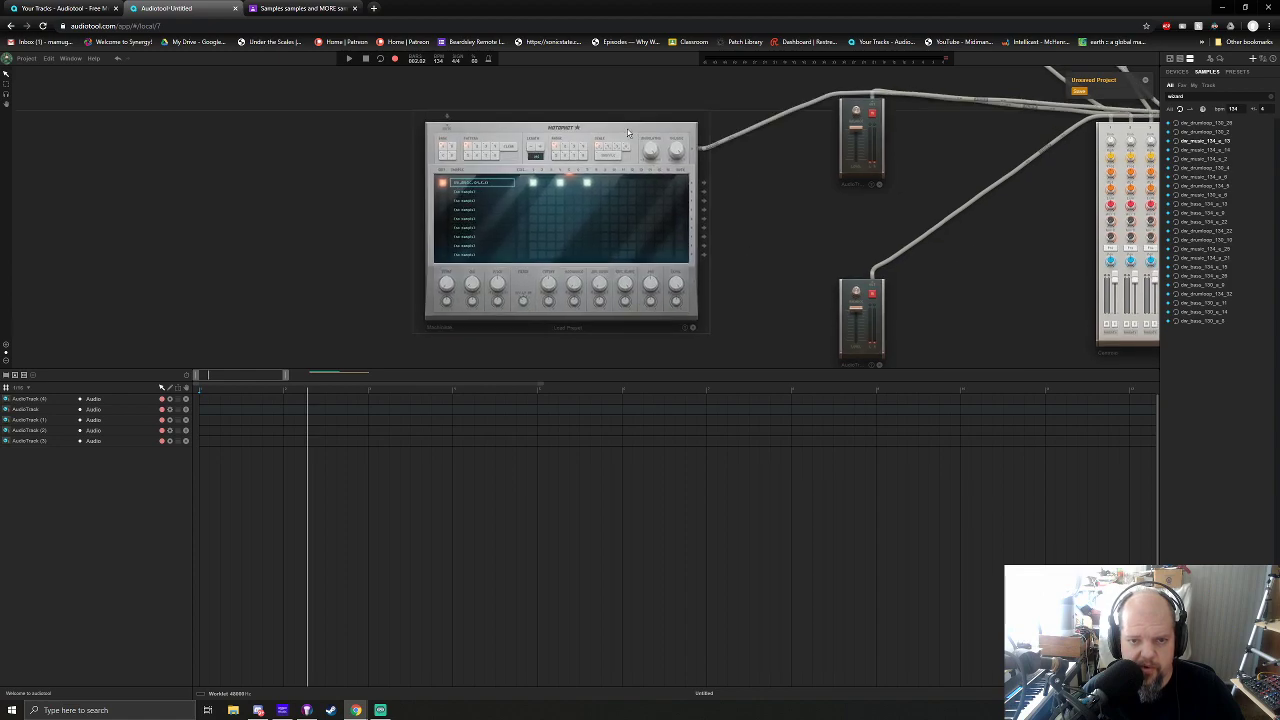
{"action": "scroll", "coordinate": [786, 249], "scroll_direction": "down", "scroll_amount": 3}
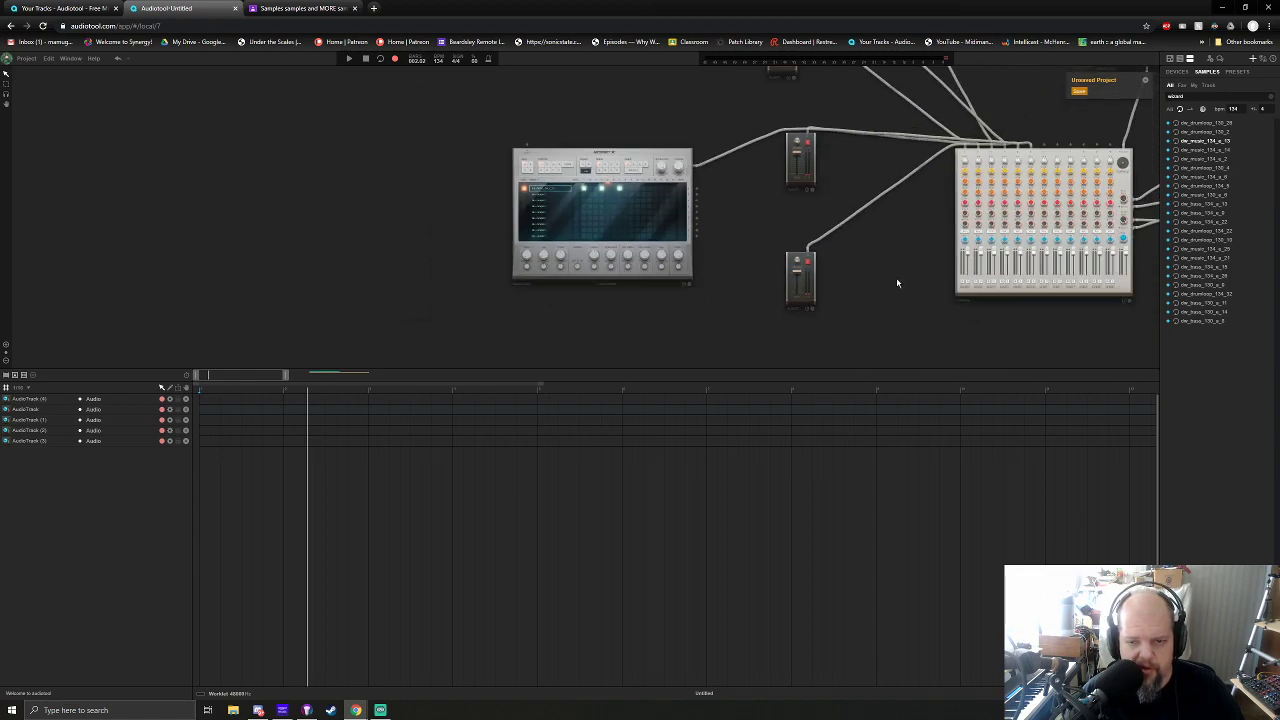
Clear the three active pattern steps of the Machiniste's first slot, leaving its sequence empty
{"action": "left_click_drag", "start_coordinate": [897, 283], "coordinate": [790, 305]}
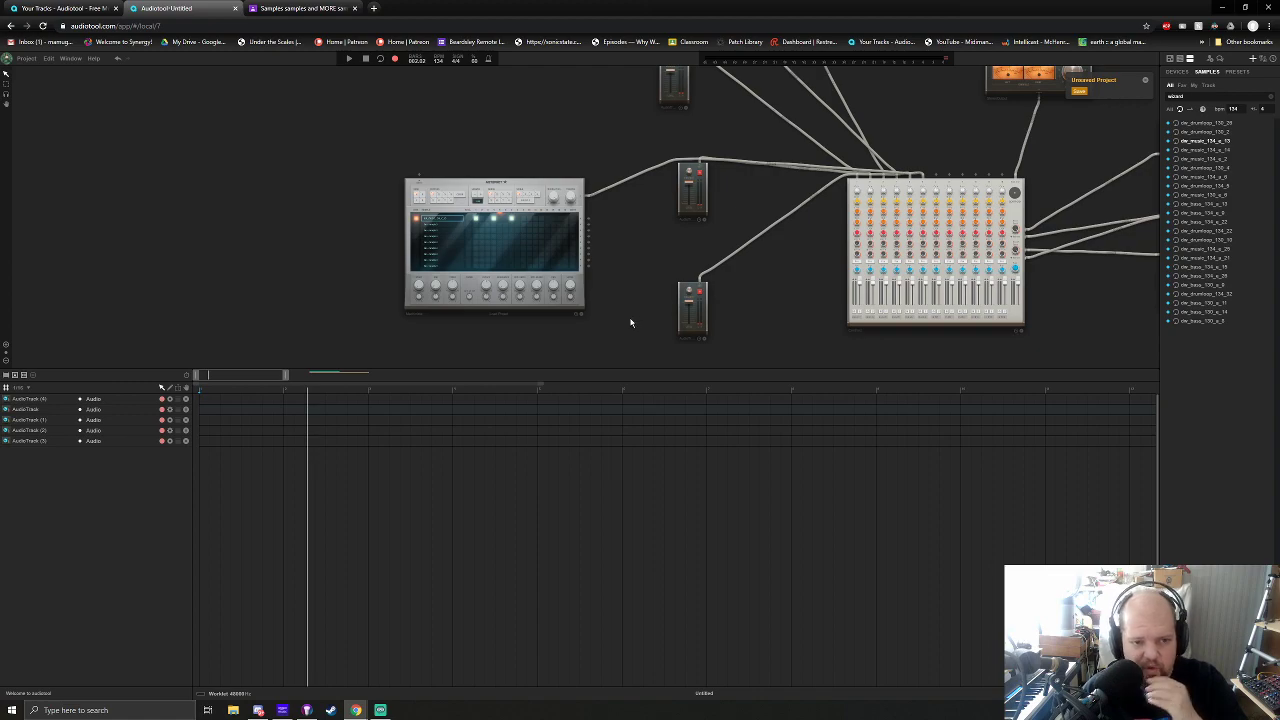
{"action": "left_click", "coordinate": [477, 220]}
{"action": "left_click", "coordinate": [494, 220]}
{"action": "left_click", "coordinate": [512, 220]}
{"action": "left_click_drag", "start_coordinate": [632, 320], "coordinate": [587, 305]}
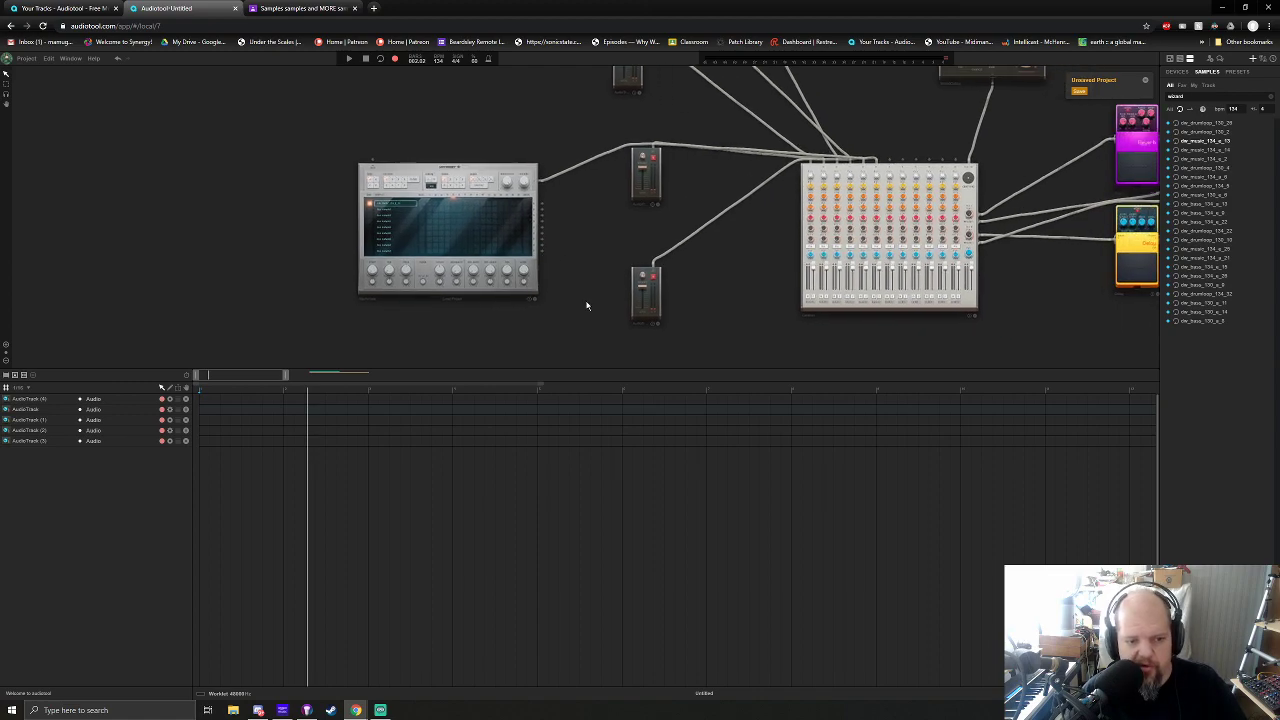
Place the dw_music_134_e_13 sample at bar 1 of AudioTrack (4)
{"action": "scroll", "coordinate": [231, 378], "scroll_direction": "down", "scroll_amount": 2}
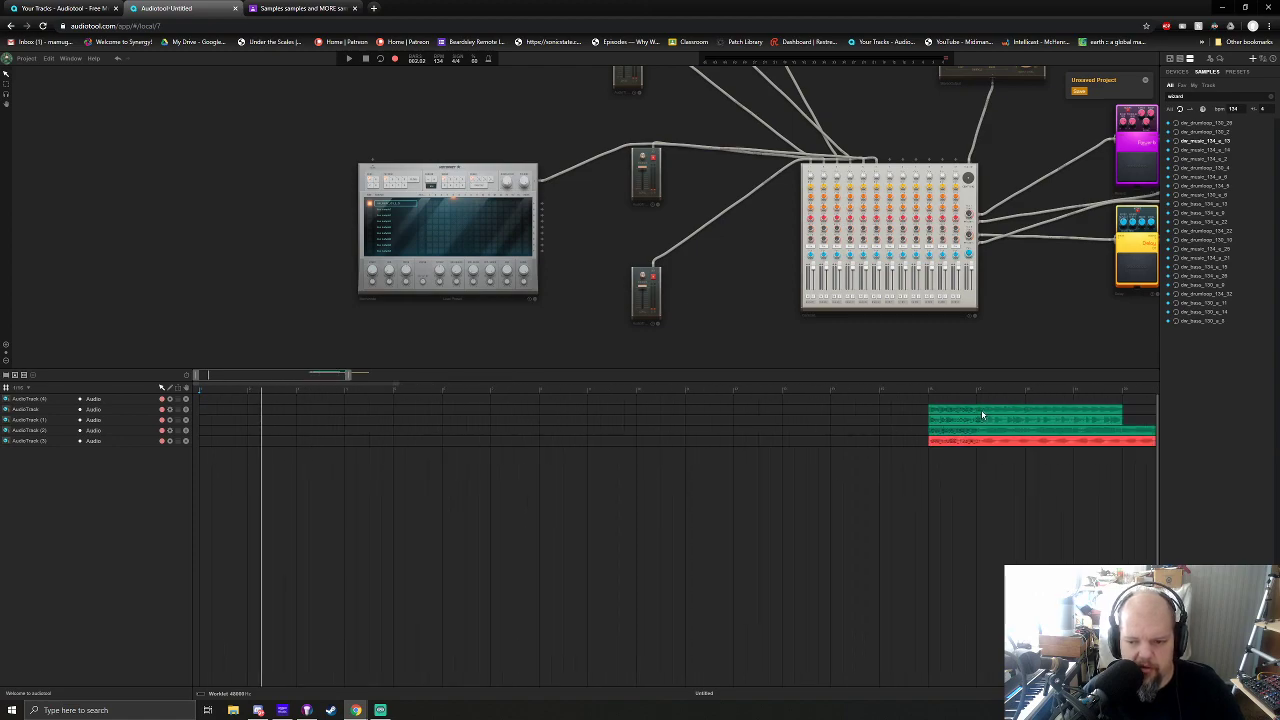
{"action": "left_click_drag", "start_coordinate": [1205, 148], "coordinate": [202, 402]}
{"action": "left_click", "coordinate": [19, 386]}
{"action": "left_click", "coordinate": [30, 400]}
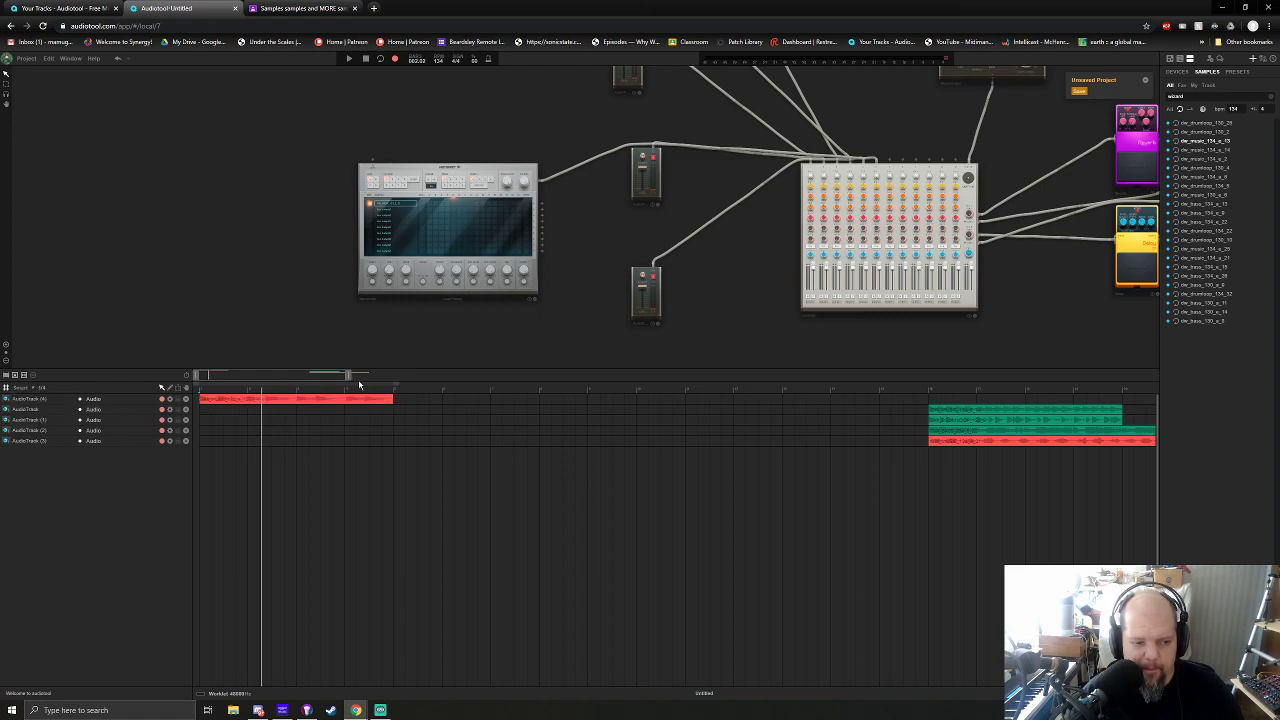
Recolor the intro region on AudioTrack (4) to Indigo and play the arrangement
{"action": "right_click", "coordinate": [308, 402]}
{"action": "mouse_move", "coordinate": [340, 490]}
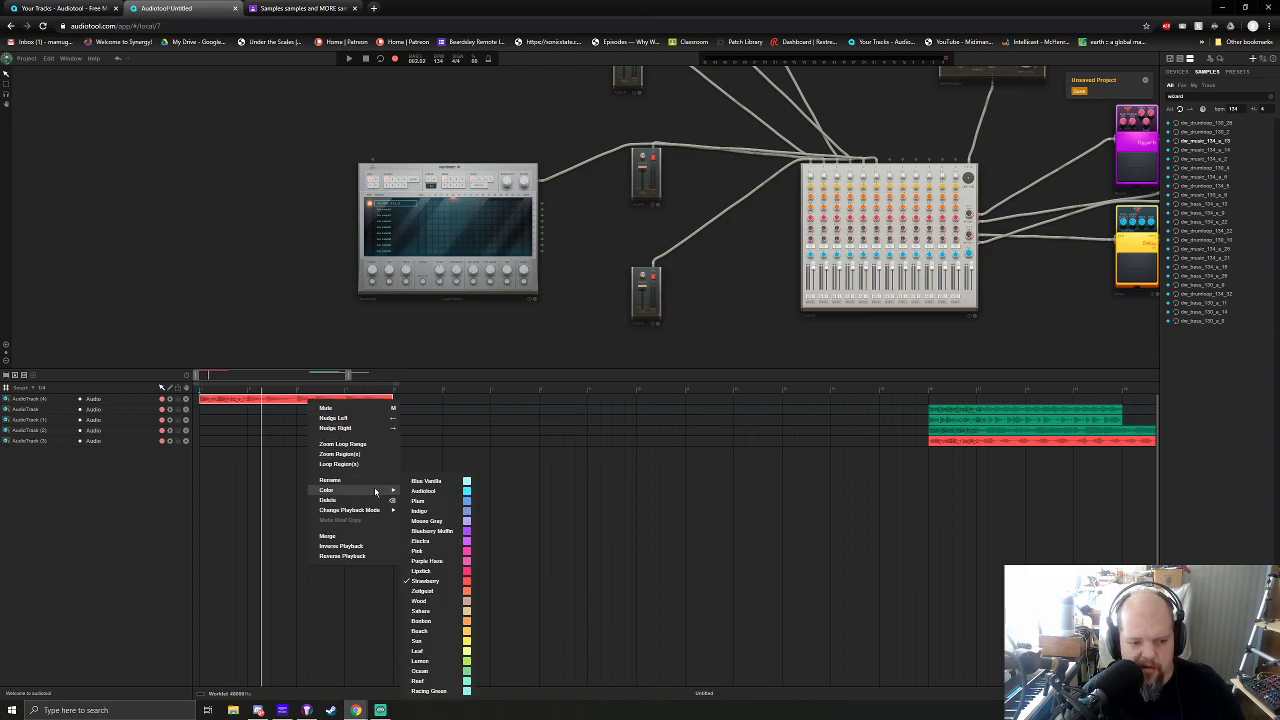
{"action": "left_click", "coordinate": [440, 511]}
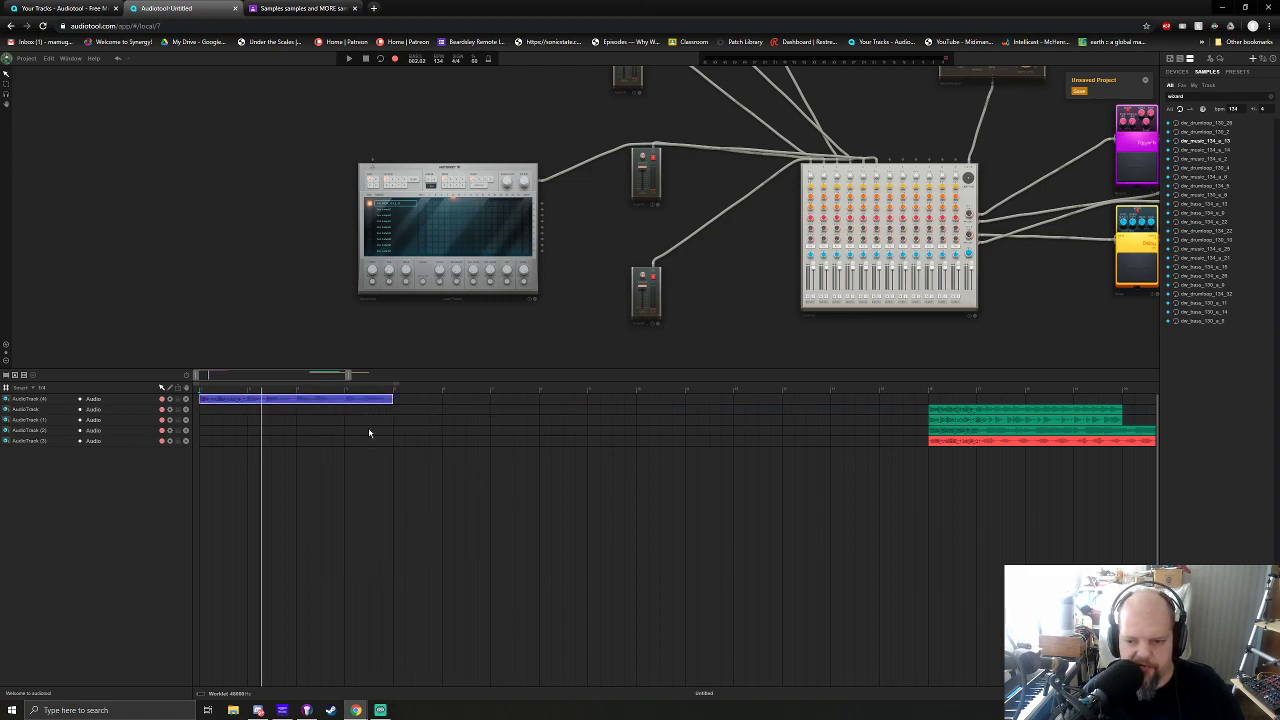
{"action": "key", "text": "space"}
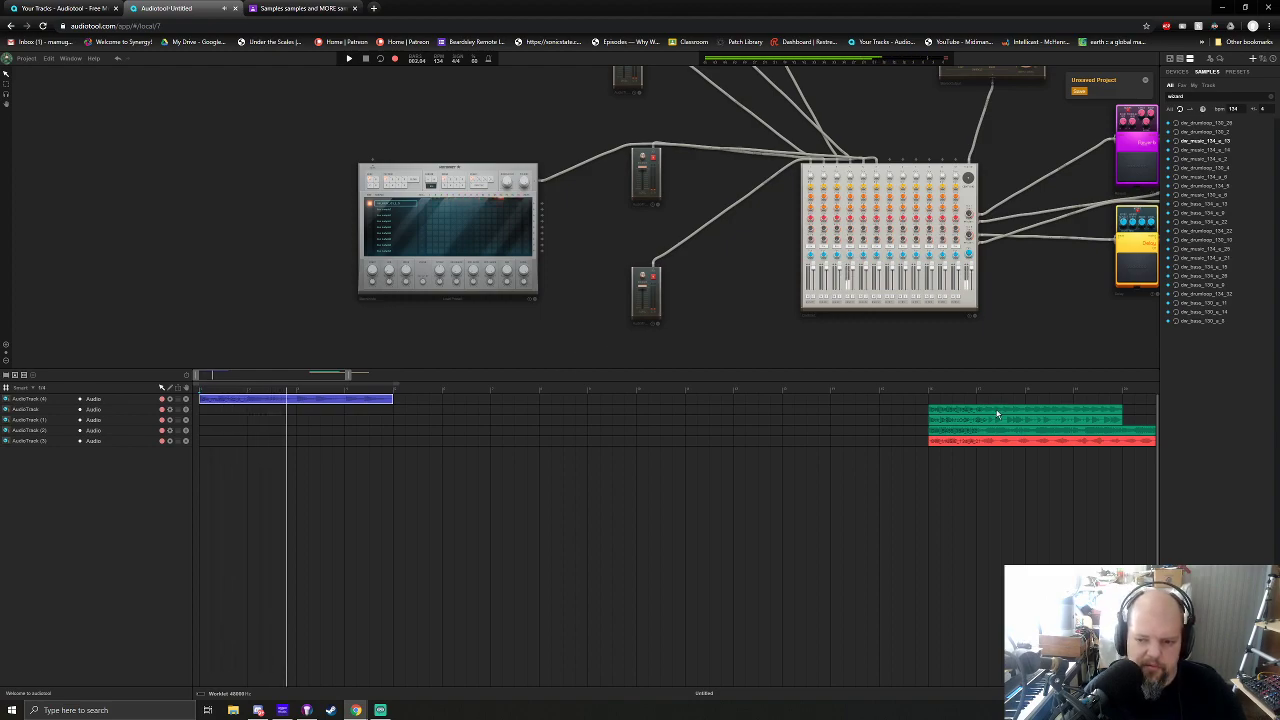
Move the green region on AudioTrack (1) to bar 5, where the indigo intro ends, and play from there
{"action": "left_click_drag", "start_coordinate": [993, 407], "coordinate": [457, 409]}
{"action": "left_click", "coordinate": [402, 390]}
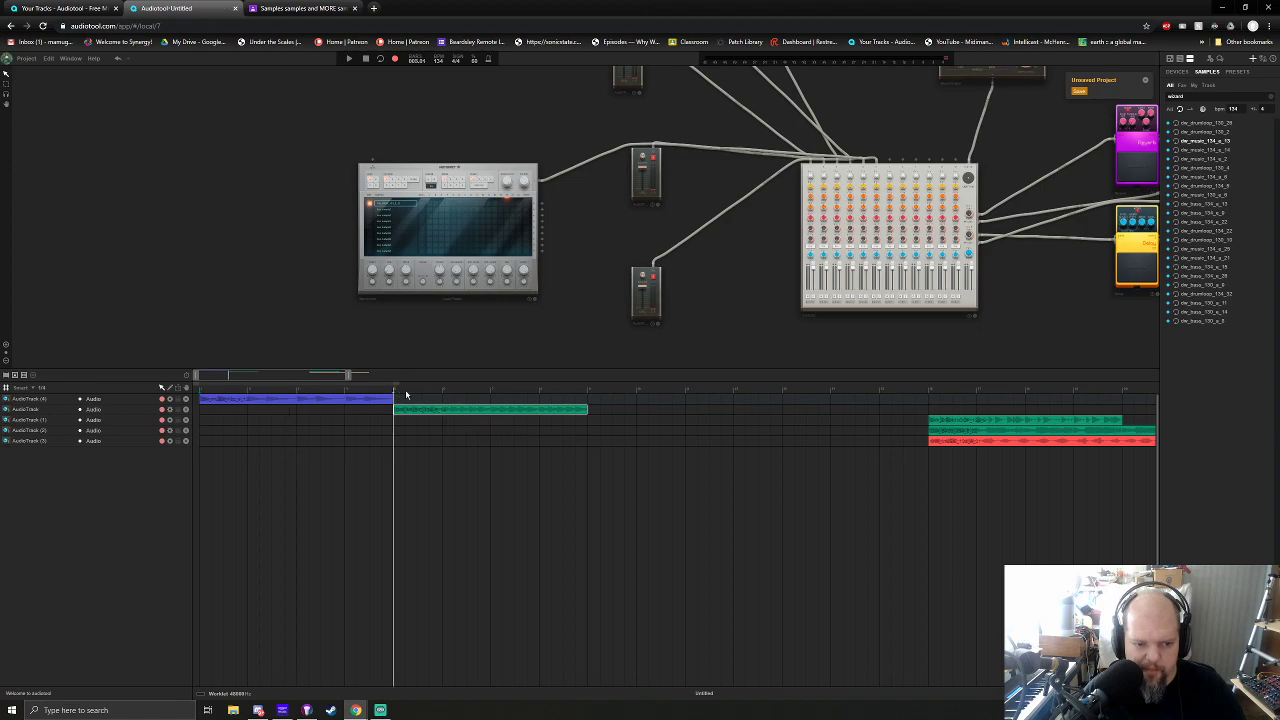
{"action": "mouse_move", "coordinate": [431, 409]}
{"action": "left_mouse_down"}
{"action": "mouse_move", "coordinate": [965, 417]}
{"action": "mouse_move", "coordinate": [406, 404]}
{"action": "left_mouse_up"}
{"action": "key", "text": "space"}
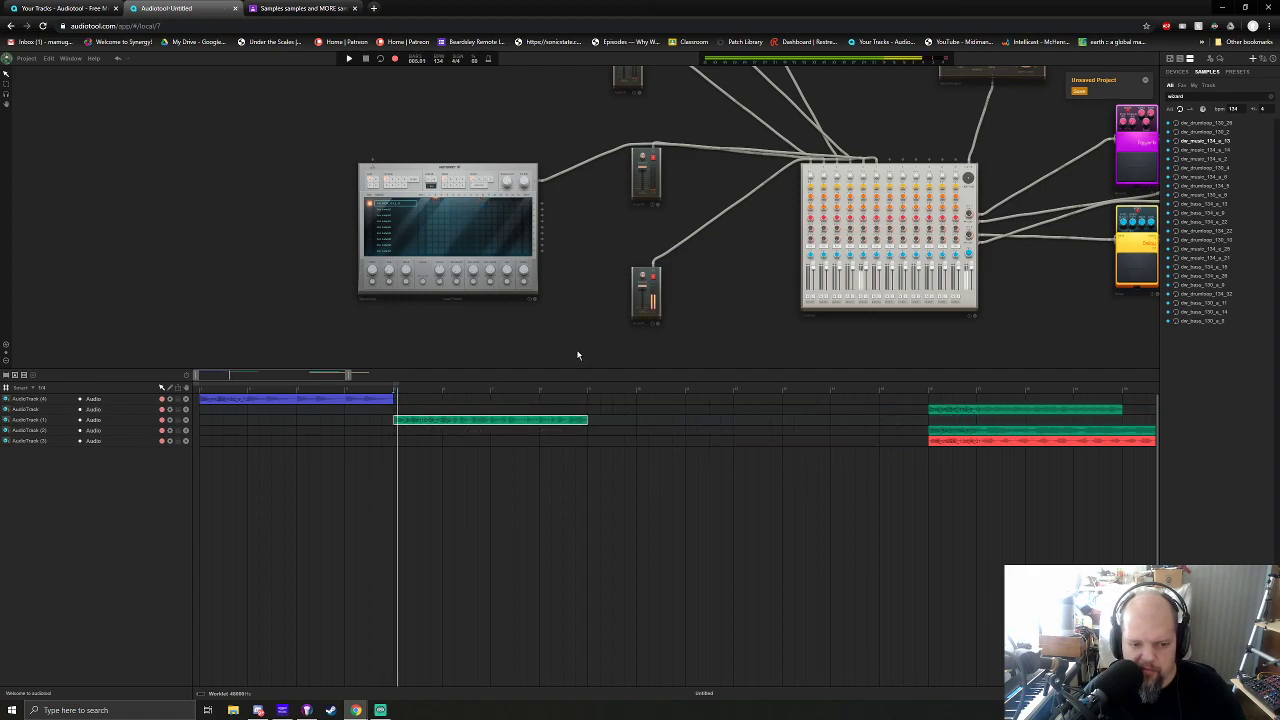
{"action": "key", "text": "space"}
Copy the indigo region to bar 5, and duplicate the indigo and green bar 5 regions together at bar 9
{"action": "left_click", "coordinate": [301, 400]}
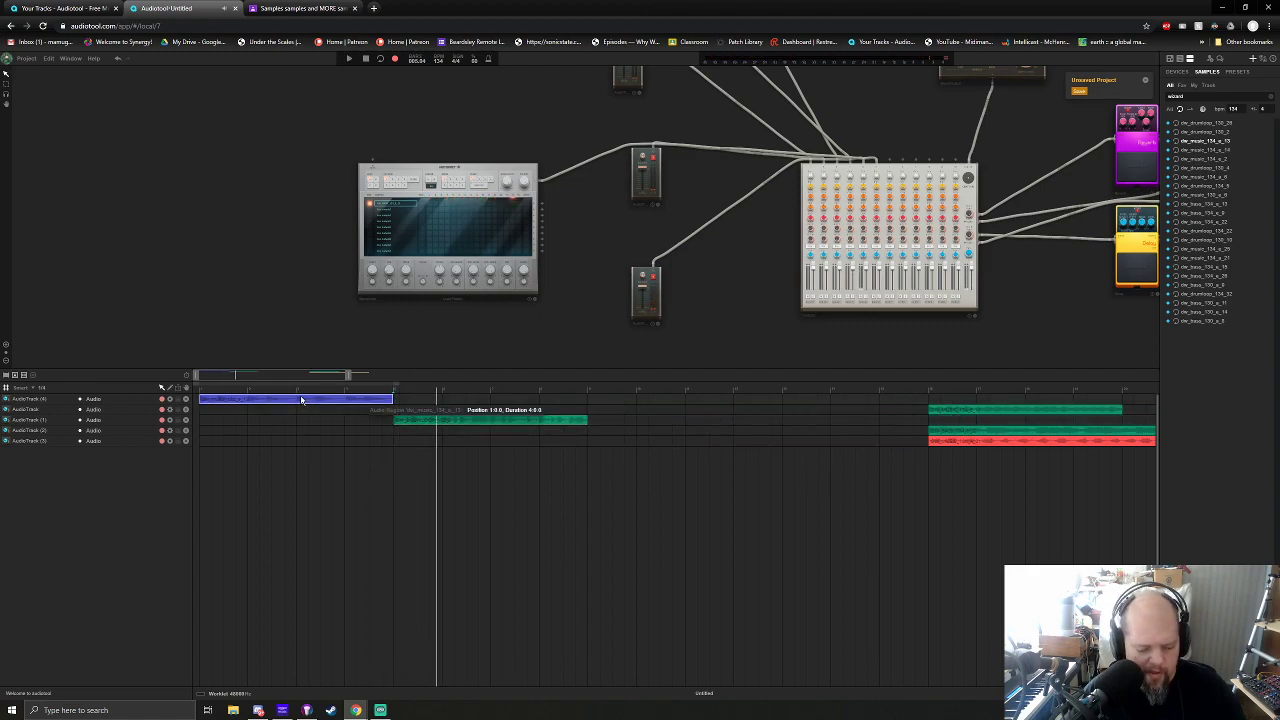
{"action": "left_click_drag", "start_coordinate": [306, 400], "coordinate": [494, 398]}
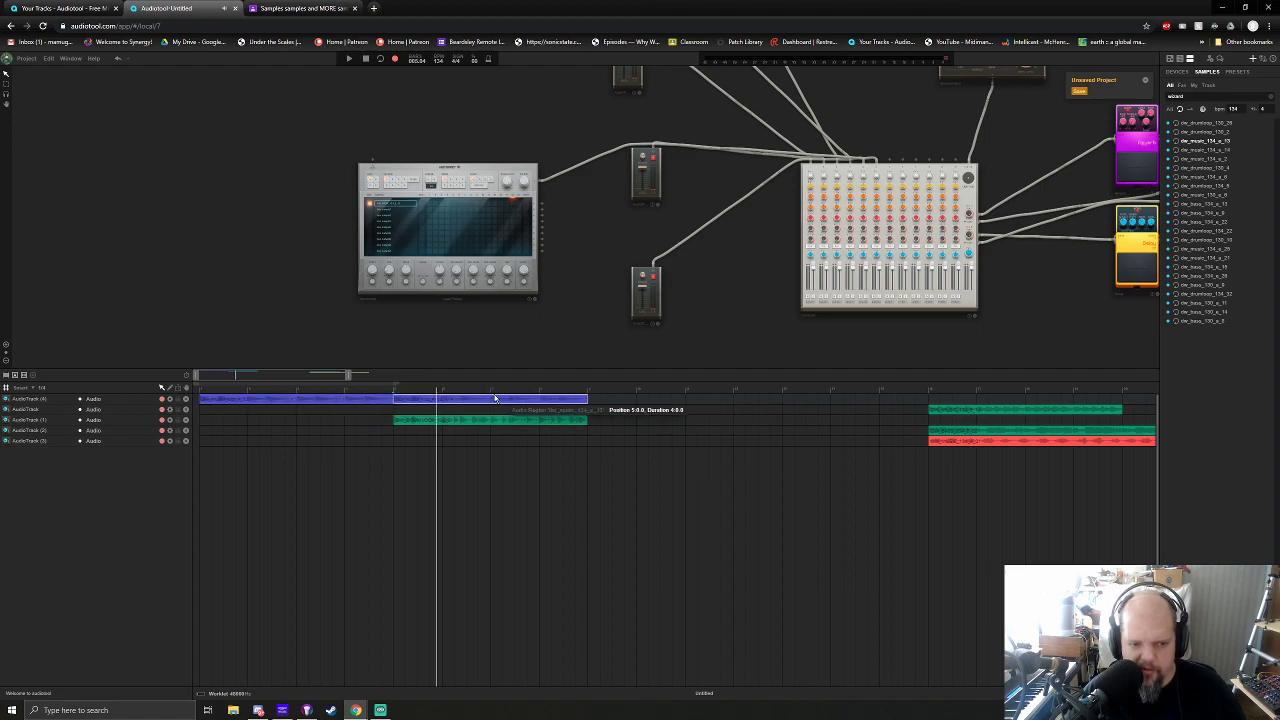
{"action": "left_click_drag", "start_coordinate": [621, 428], "coordinate": [543, 401]}
{"action": "left_click_drag", "start_coordinate": [427, 400], "coordinate": [614, 403]}
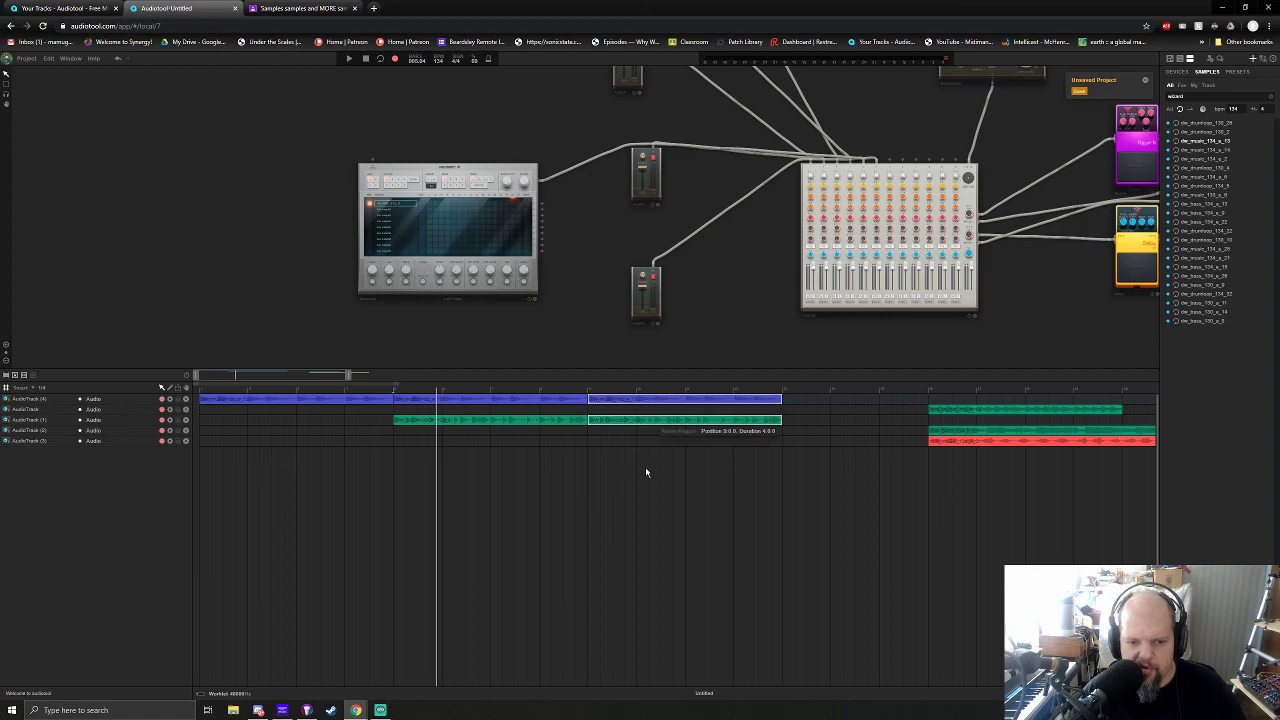
{"action": "left_click", "coordinate": [771, 447]}
Play from bar 5 and lower the mixer's channel 4 level to -7.43 dB
{"action": "left_click", "coordinate": [393, 391]}
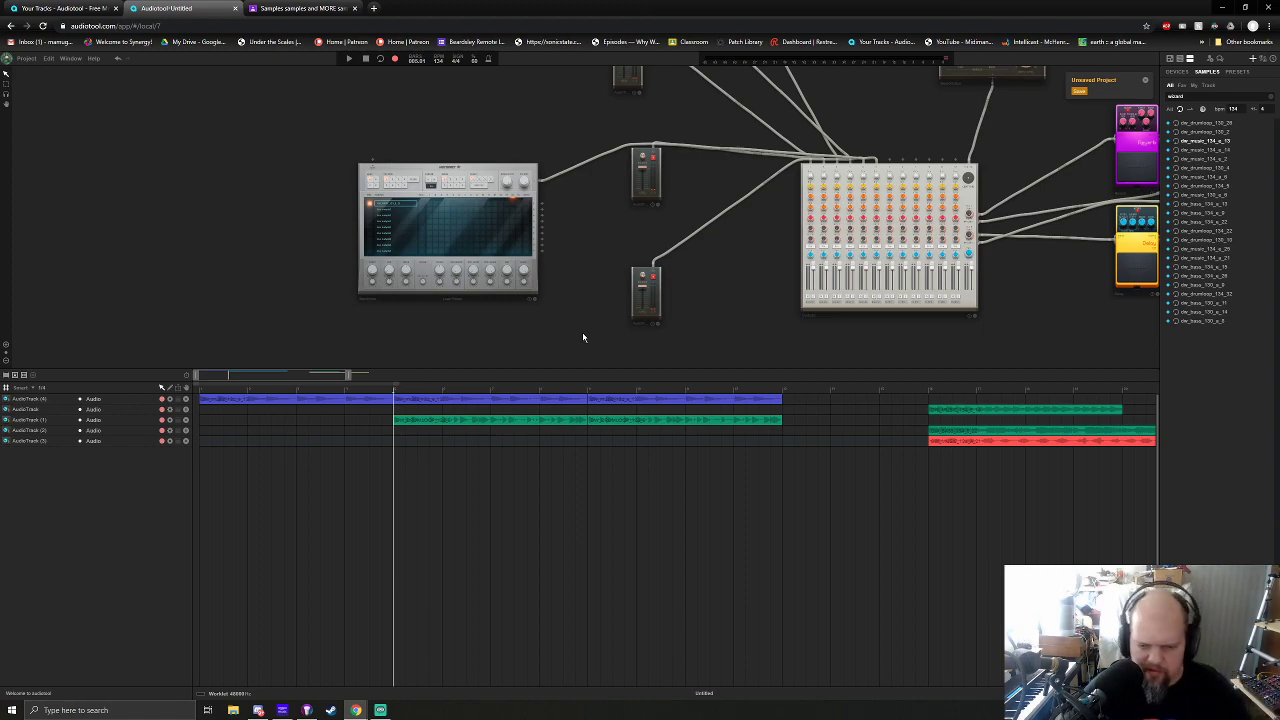
{"action": "key", "text": "space"}
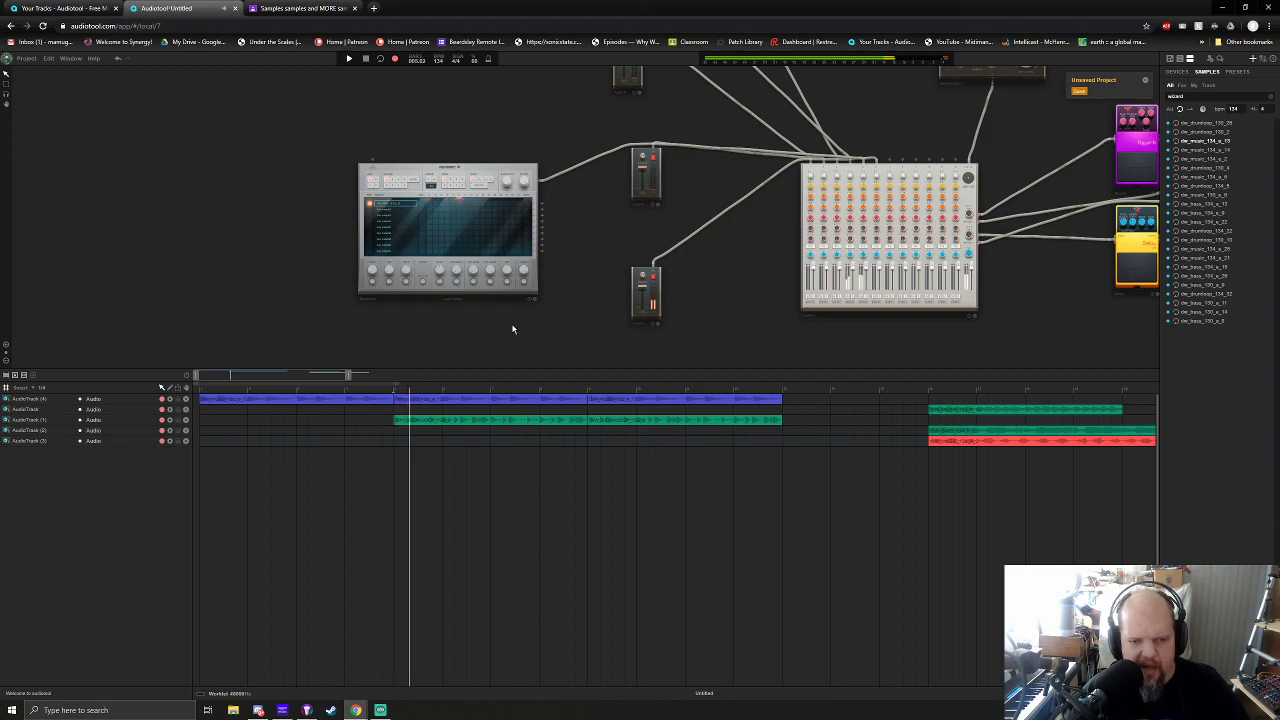
{"action": "left_click_drag", "start_coordinate": [742, 298], "coordinate": [586, 274]}
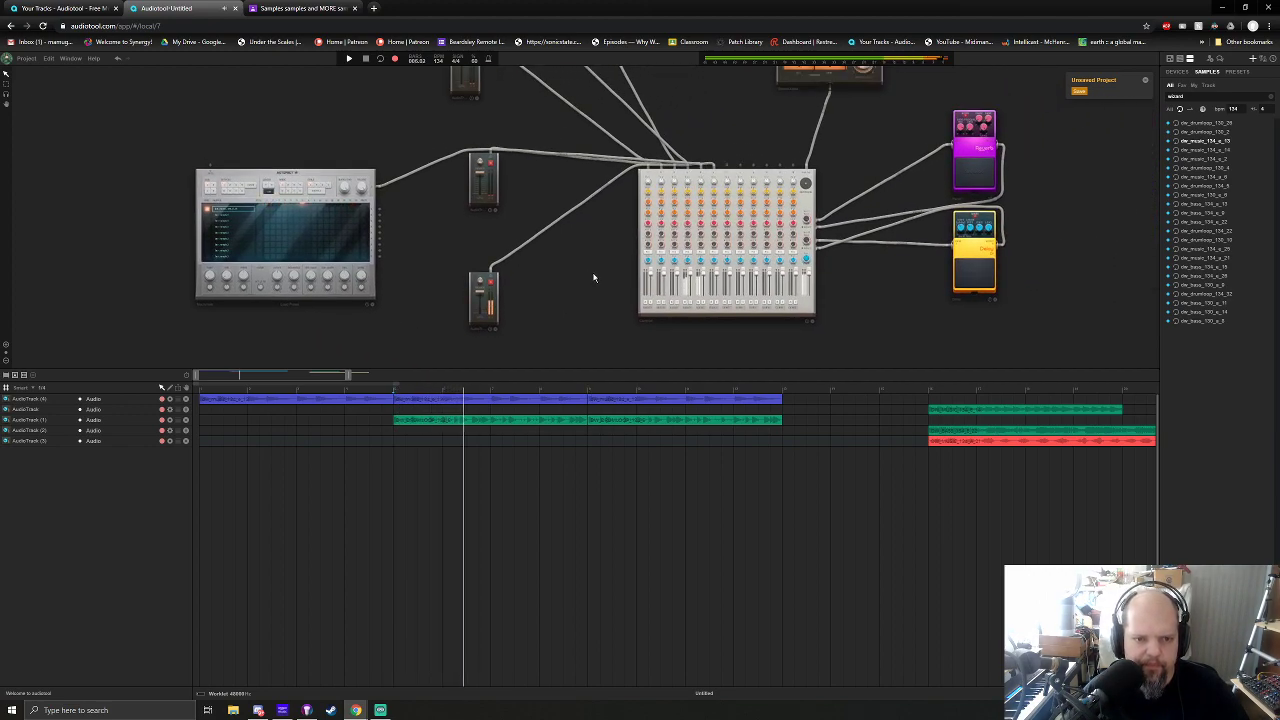
{"action": "mouse_move", "coordinate": [691, 275]}
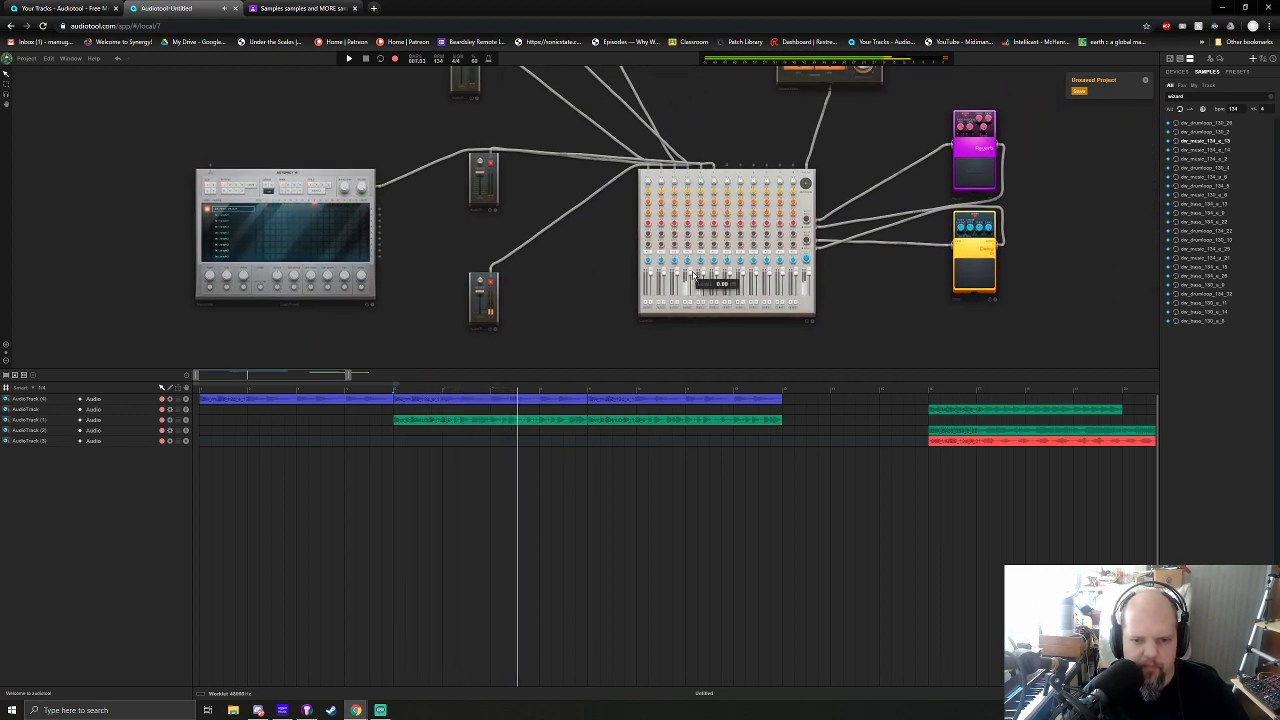
{"action": "left_click_drag", "start_coordinate": [692, 276], "coordinate": [692, 281]}
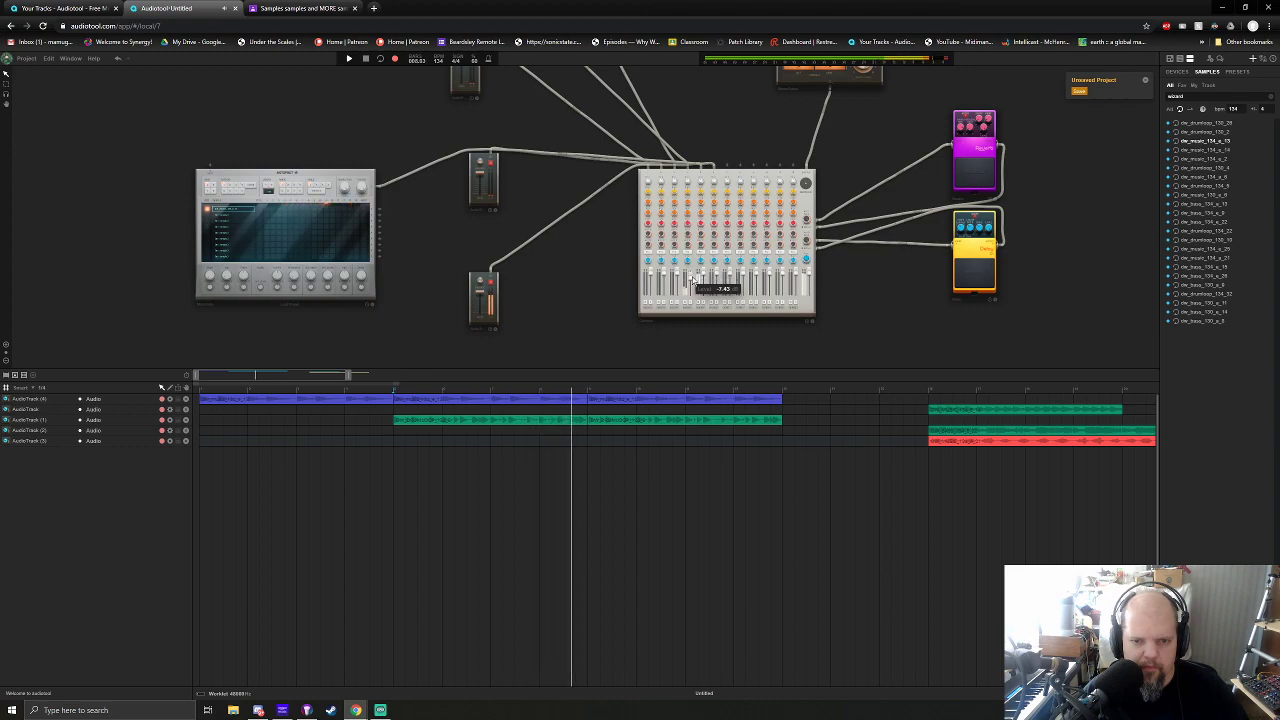
{"action": "mouse_move", "coordinate": [705, 275]}
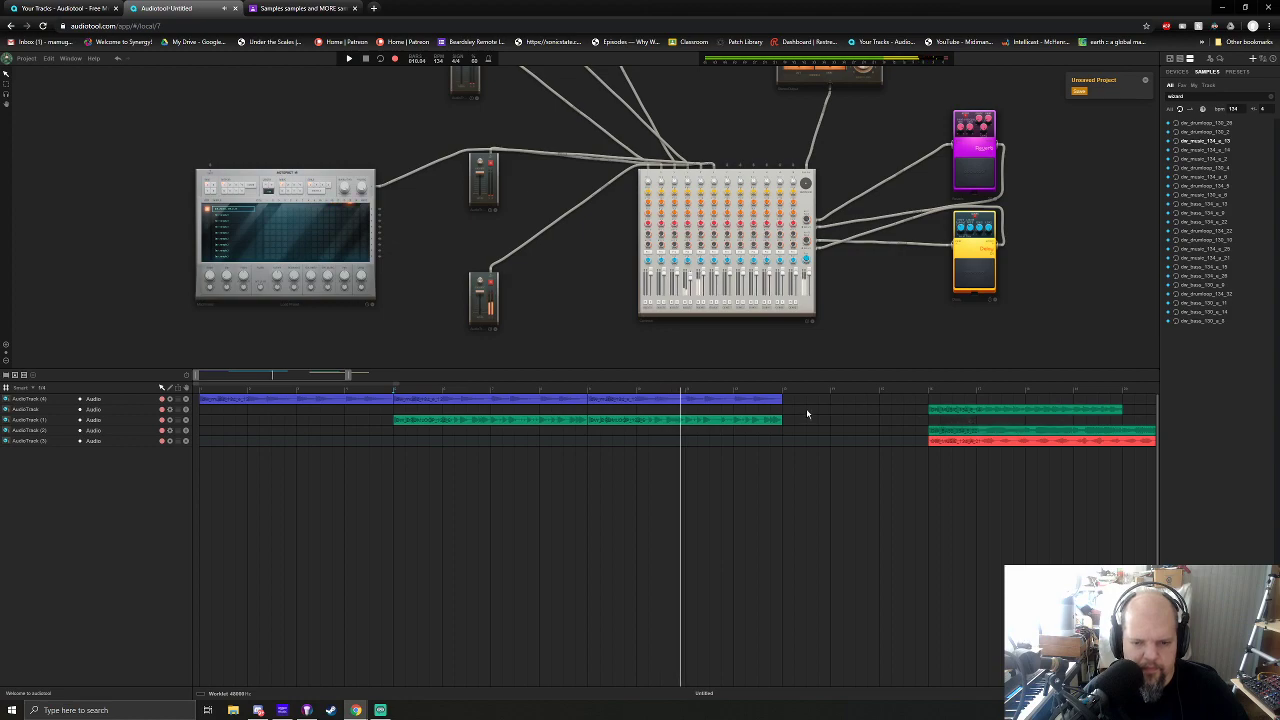
Shorten the second green region on AudioTrack (1) by one bar and move the three unused regions eight bars further right, to bar 24
{"action": "left_click_drag", "start_coordinate": [779, 422], "coordinate": [748, 422]}
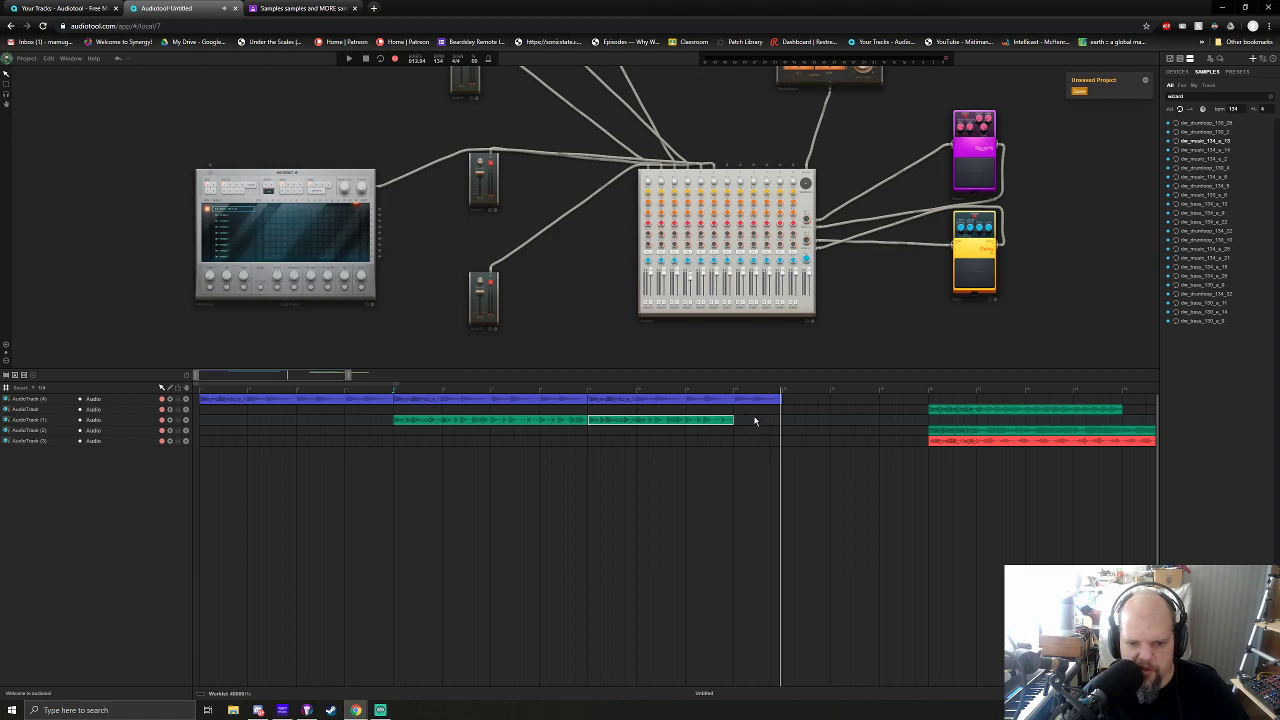
{"action": "left_click_drag", "start_coordinate": [311, 376], "coordinate": [353, 379]}
{"action": "scroll", "coordinate": [353, 379], "scroll_direction": "down", "scroll_amount": 2}
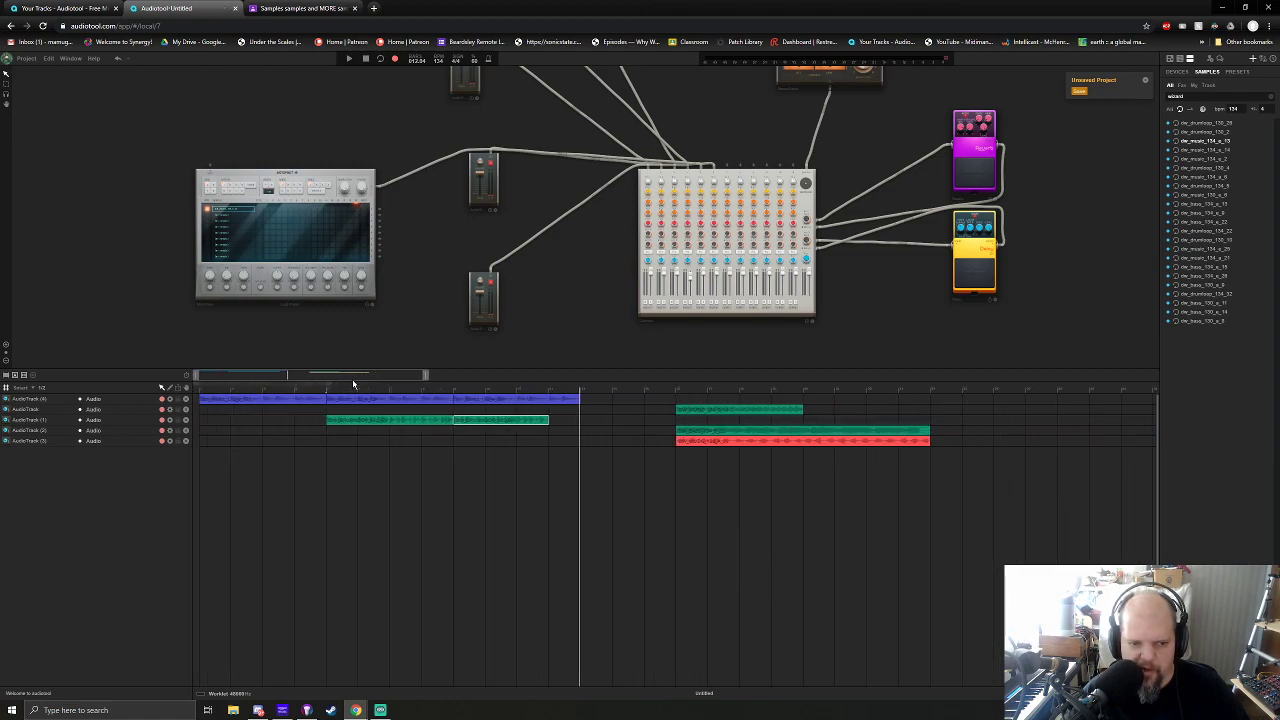
{"action": "left_click_drag", "start_coordinate": [648, 401], "coordinate": [1086, 323]}
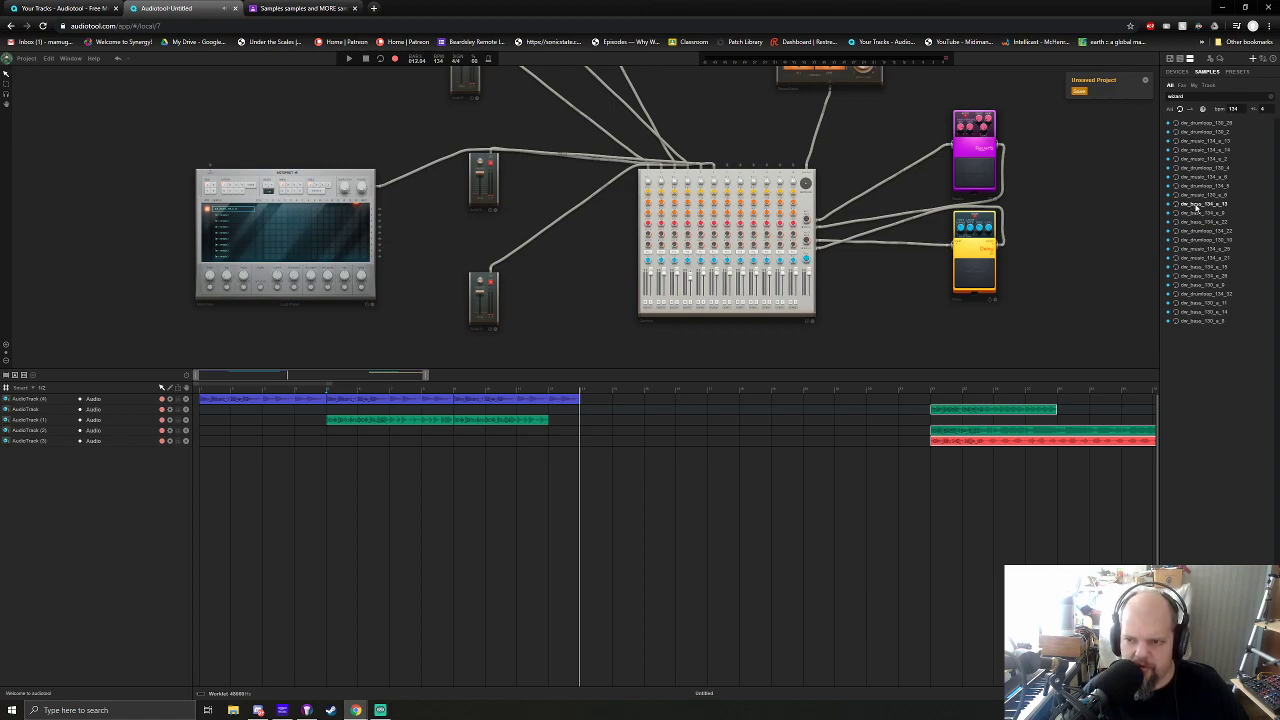
Add the first dw_bass_134 loop in the sample list as a new audio track and connect its output to mixer channel 7
{"action": "left_click_drag", "start_coordinate": [1197, 205], "coordinate": [832, 207]}
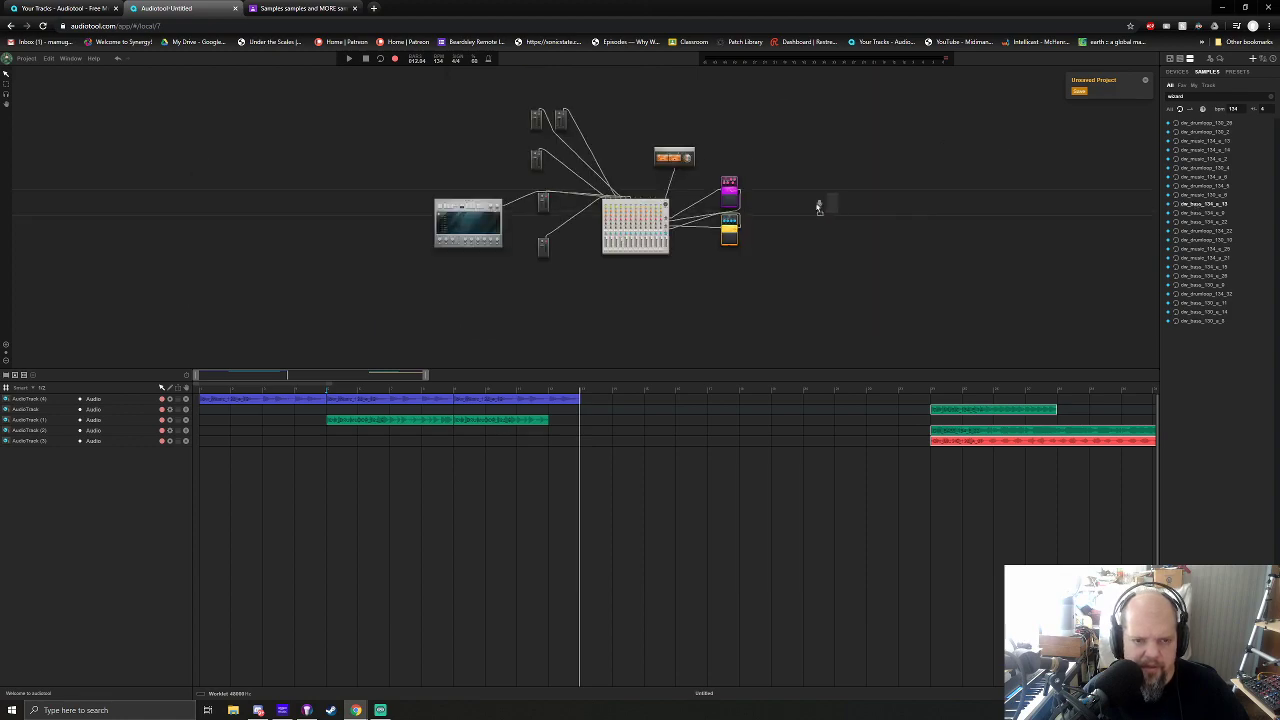
{"action": "left_click_drag", "start_coordinate": [505, 147], "coordinate": [506, 147]}
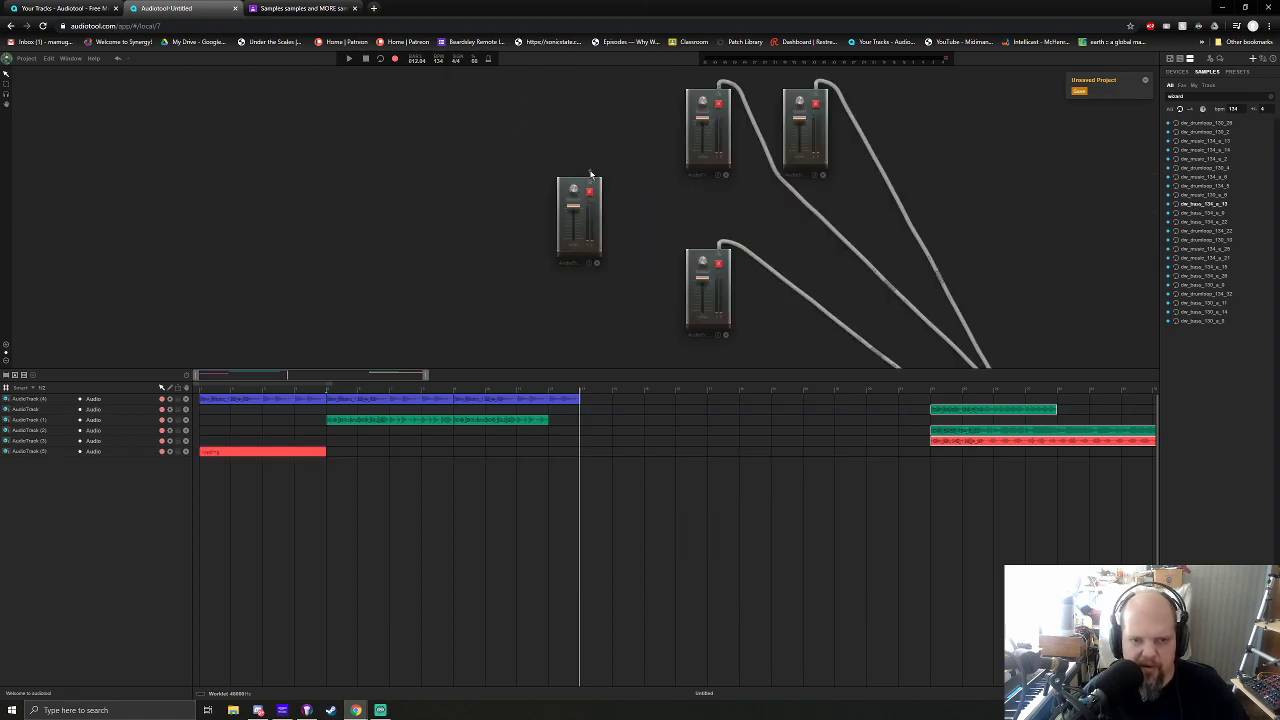
{"action": "left_click_drag", "start_coordinate": [592, 172], "coordinate": [895, 263]}
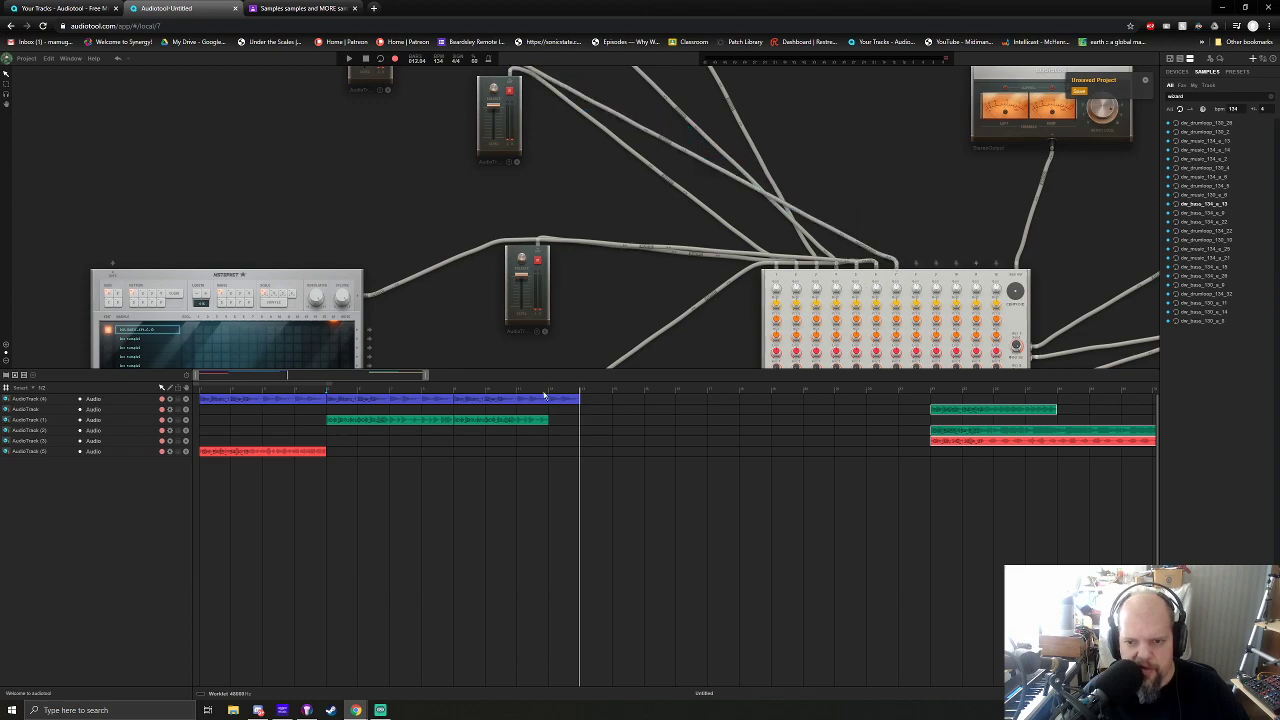
Recolor the new bass region to Blueberry Muffin
{"action": "right_click", "coordinate": [254, 455]}
{"action": "mouse_move", "coordinate": [297, 541]}
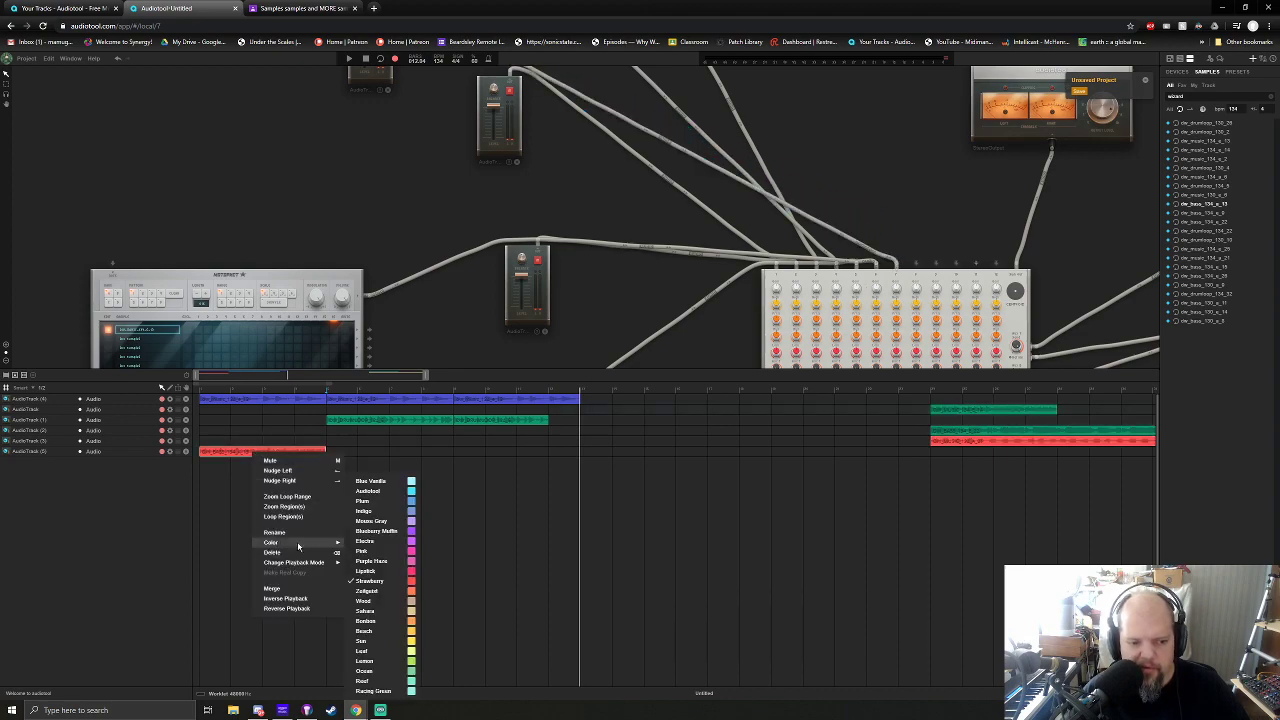
{"action": "left_click", "coordinate": [390, 533]}
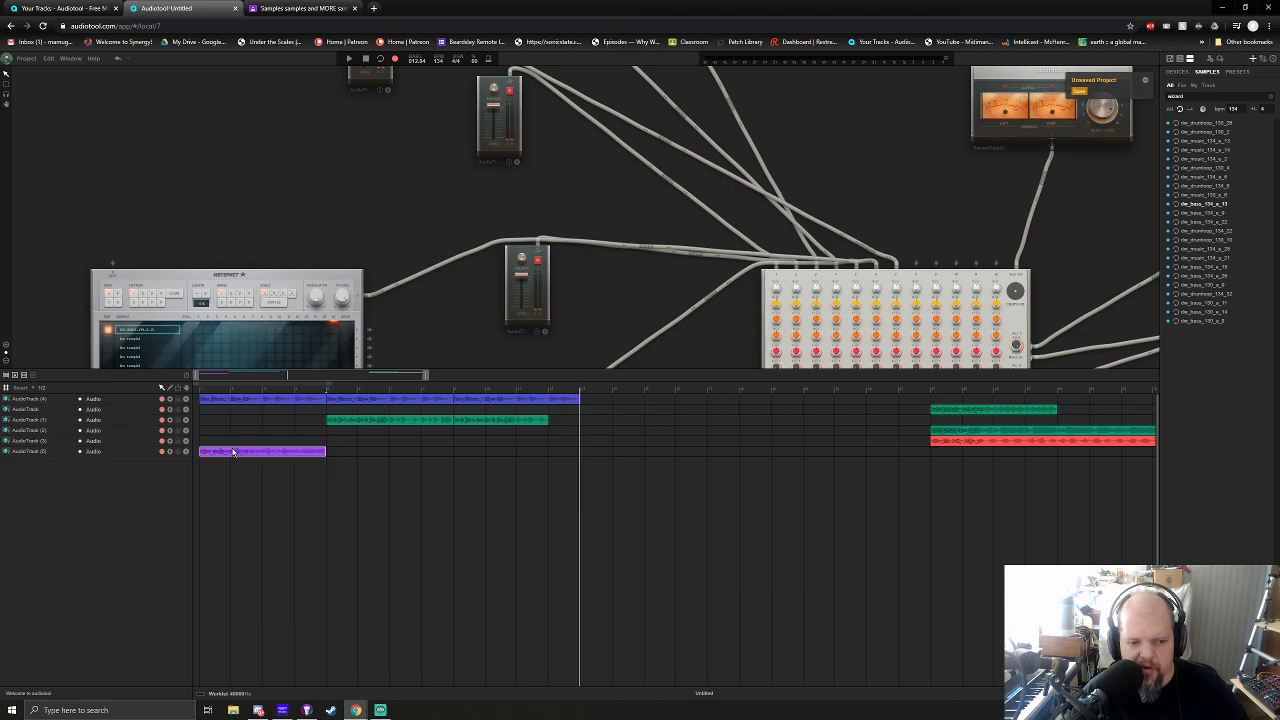
Move the bass region to bar 13, duplicate it at bar 17, and copy the indigo and green regions above both
{"action": "left_click_drag", "start_coordinate": [235, 454], "coordinate": [615, 454]}
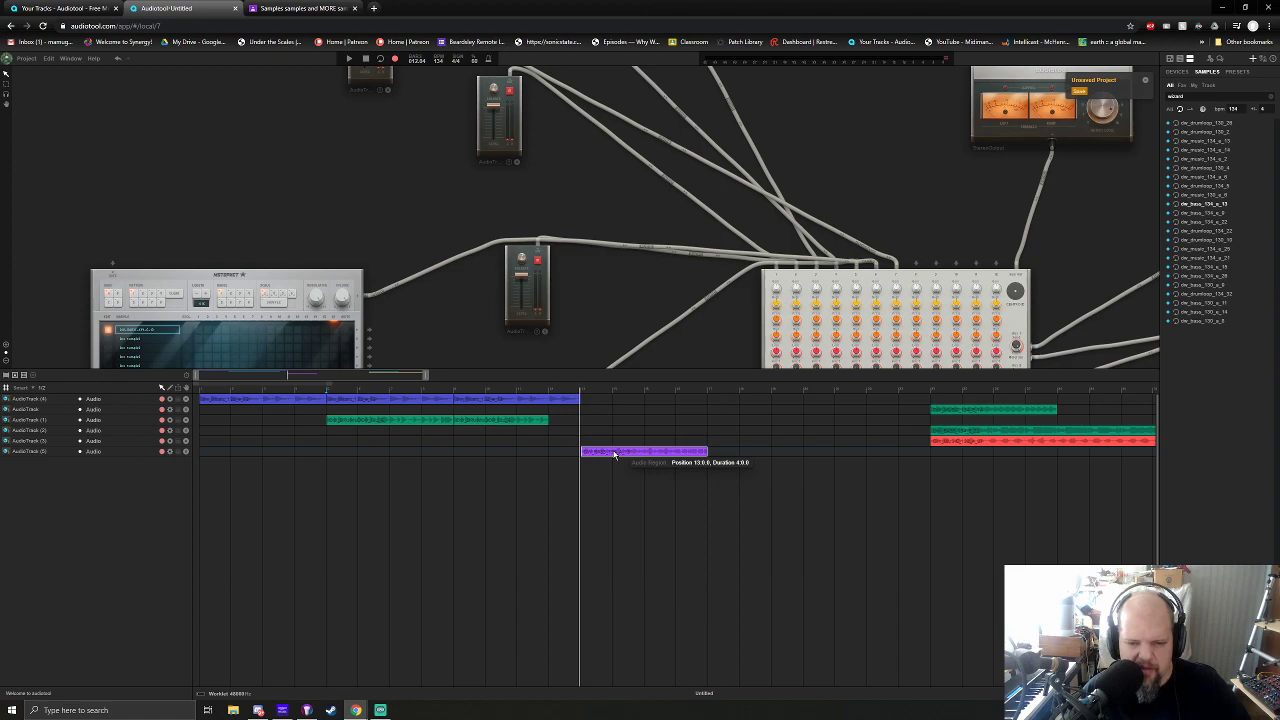
{"action": "left_click_drag", "start_coordinate": [615, 455], "coordinate": [747, 460]}
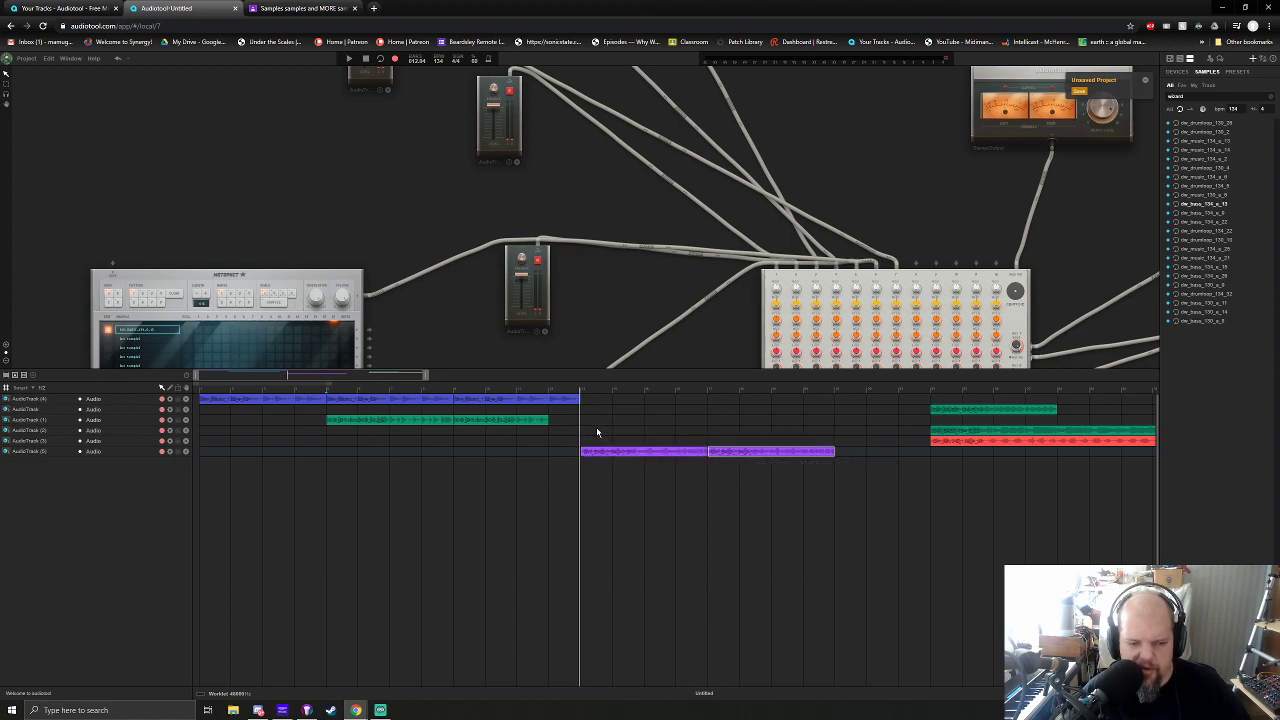
{"action": "left_click_drag", "start_coordinate": [411, 442], "coordinate": [735, 407]}
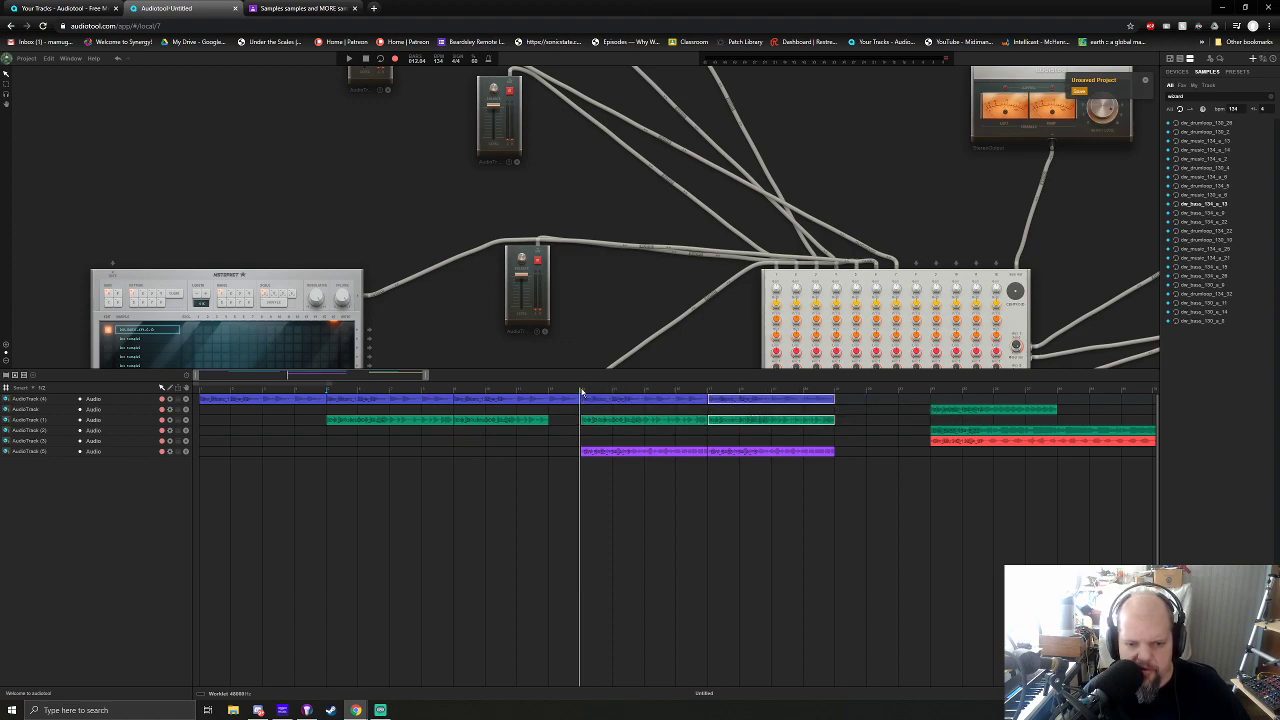
Play from bar 13 and set the playback loop around the two bass regions
{"action": "key", "text": "space"}
{"action": "left_click_drag", "start_coordinate": [696, 332], "coordinate": [491, 186]}
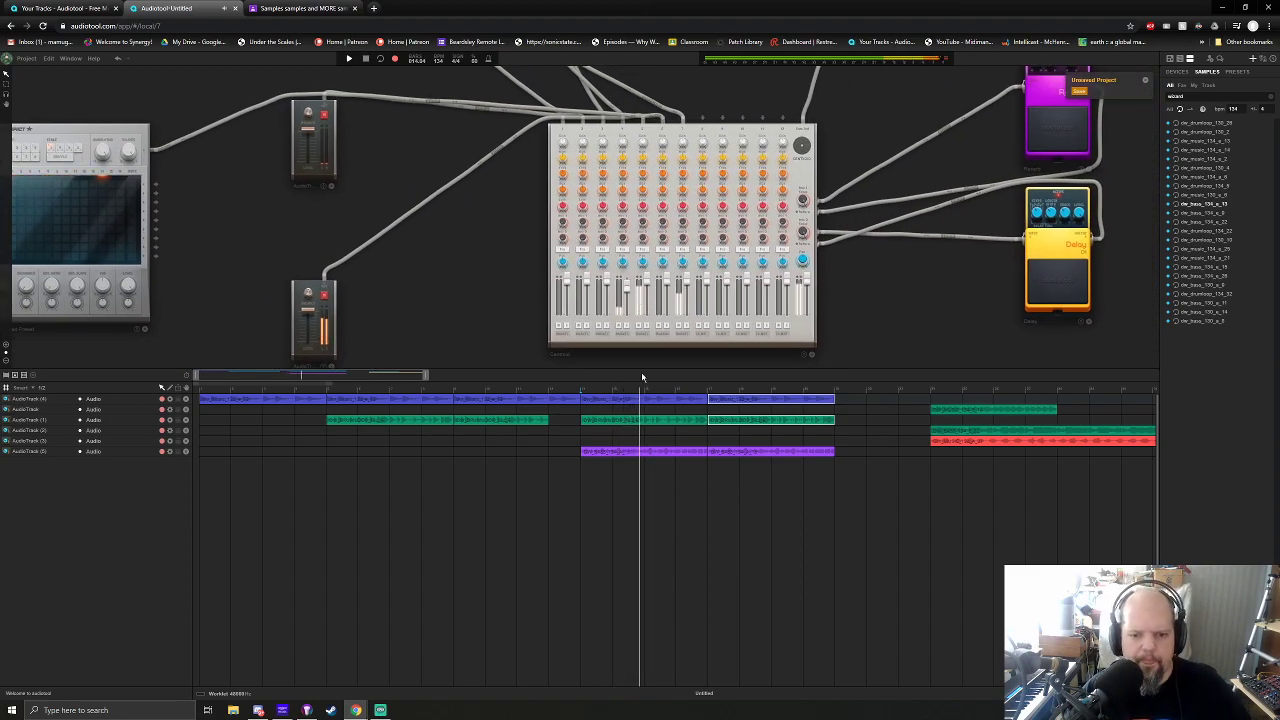
{"action": "right_click", "coordinate": [633, 452]}
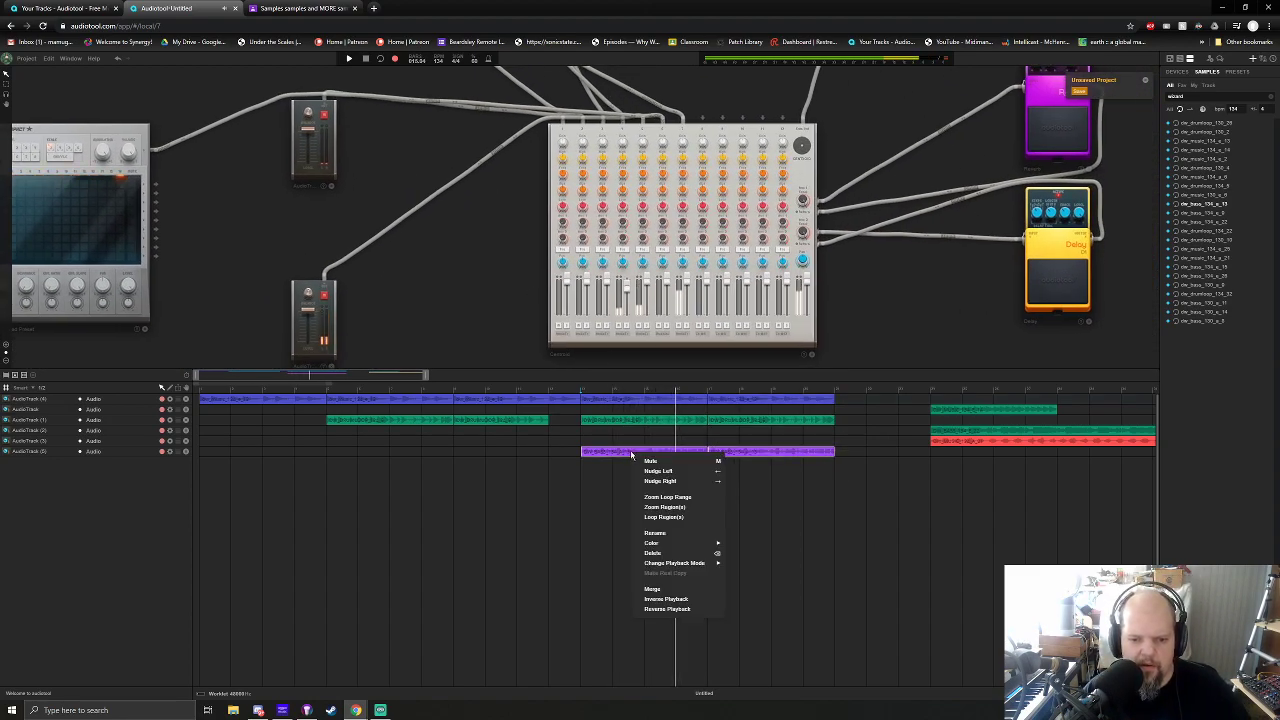
{"action": "left_click", "coordinate": [668, 518]}
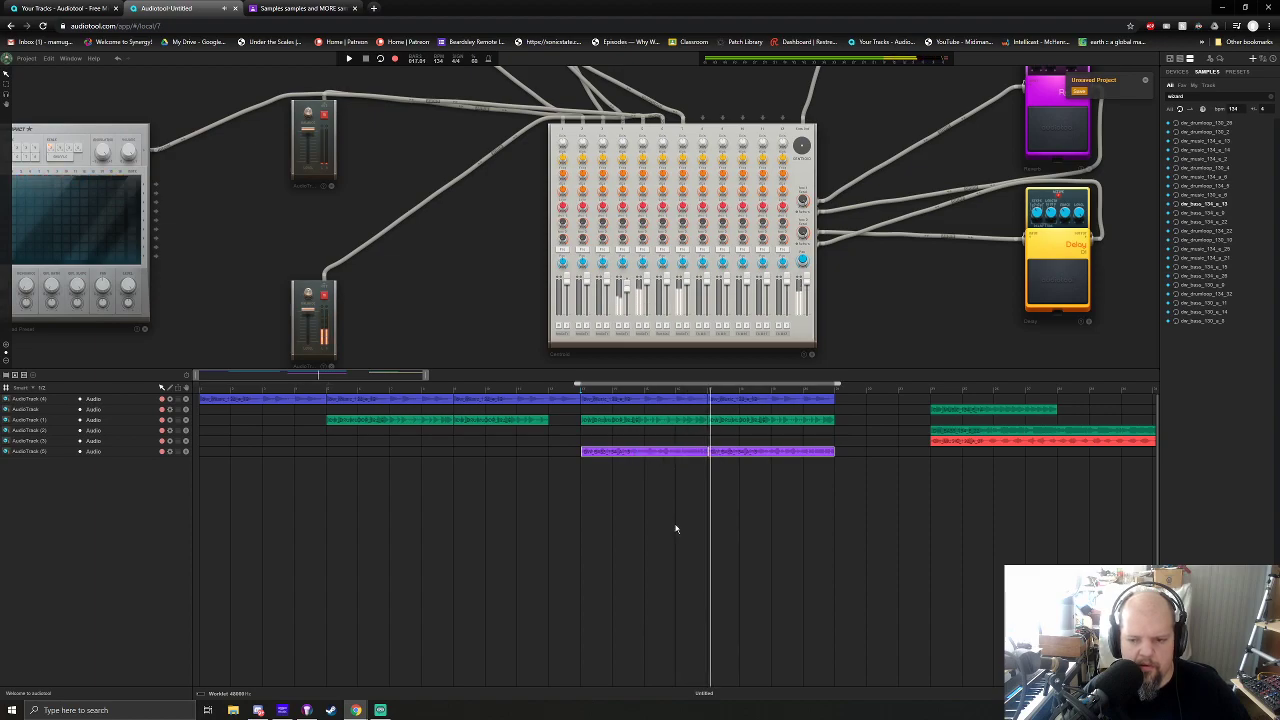
Lower the bass track's level on mixer channel 7 to about -5.52 dB while the loop plays
{"action": "scroll", "coordinate": [686, 330], "scroll_direction": "up", "scroll_amount": 4}
{"action": "left_click_drag", "start_coordinate": [680, 226], "coordinate": [687, 243]}
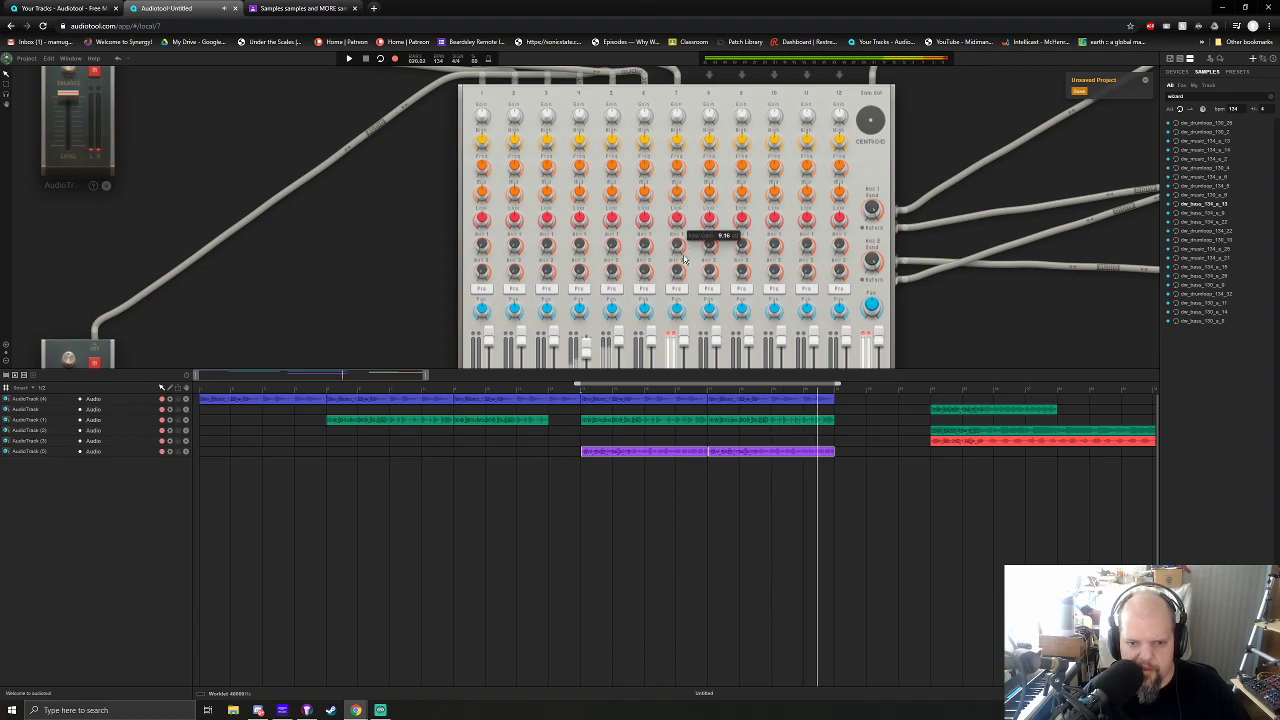
{"action": "scroll", "coordinate": [680, 317], "scroll_direction": "down", "scroll_amount": 3}
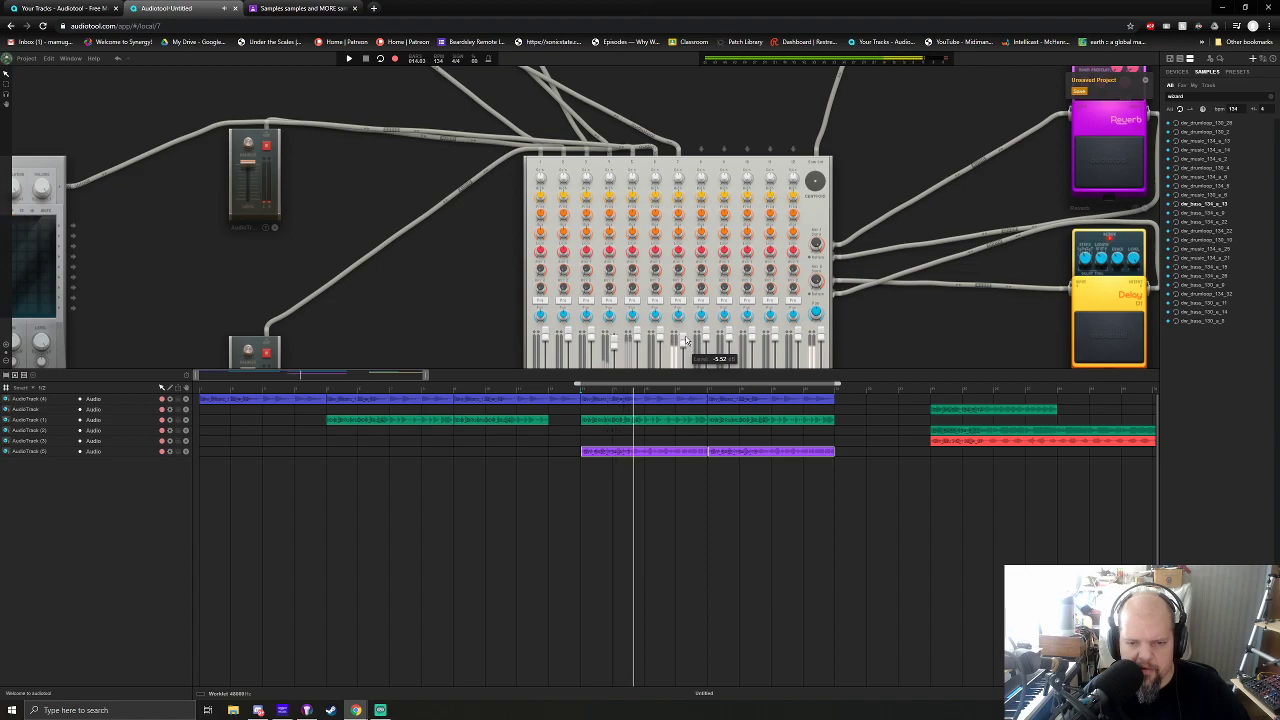
{"action": "scroll", "coordinate": [686, 340], "scroll_direction": "up", "scroll_amount": 4}
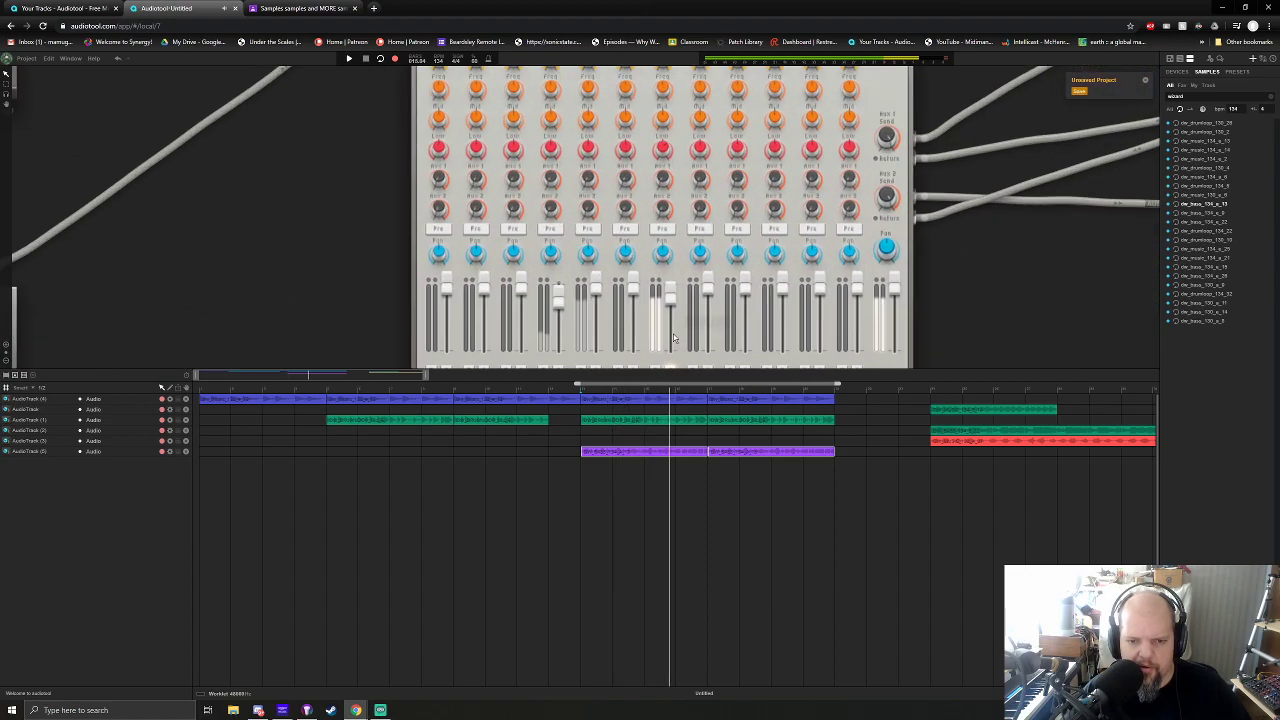
Shape the EQ on bass mixer channel 7, adjusting the low gain and cutting the high gain to about -4.56 dB
{"action": "scroll", "coordinate": [673, 338], "scroll_direction": "up", "scroll_amount": 2}
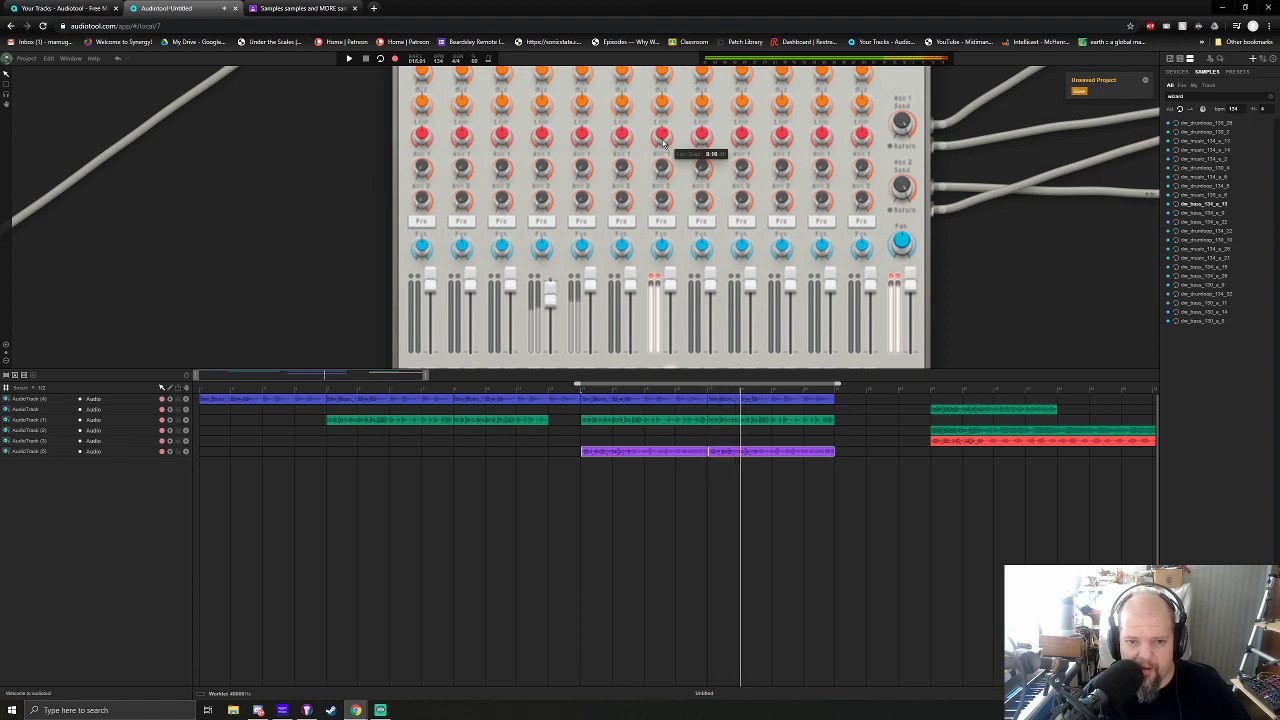
{"action": "left_click_drag", "start_coordinate": [986, 322], "coordinate": [971, 415]}
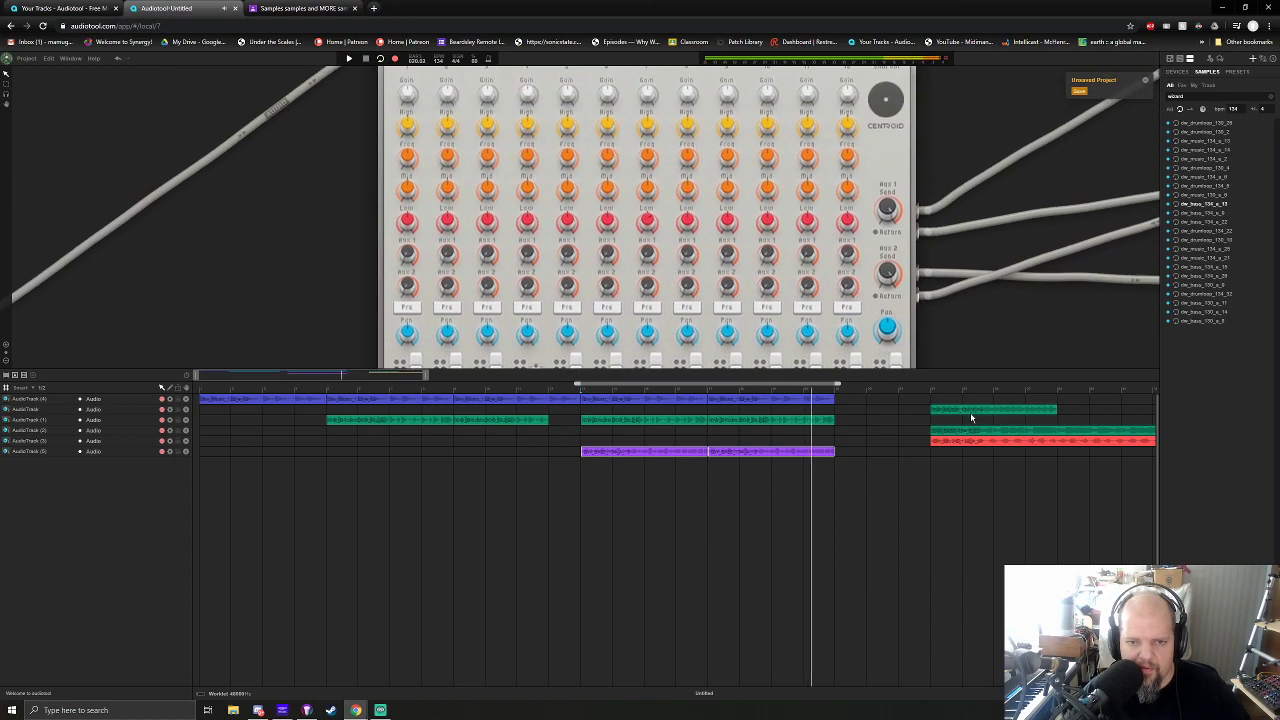
{"action": "left_click_drag", "start_coordinate": [651, 128], "coordinate": [653, 143]}
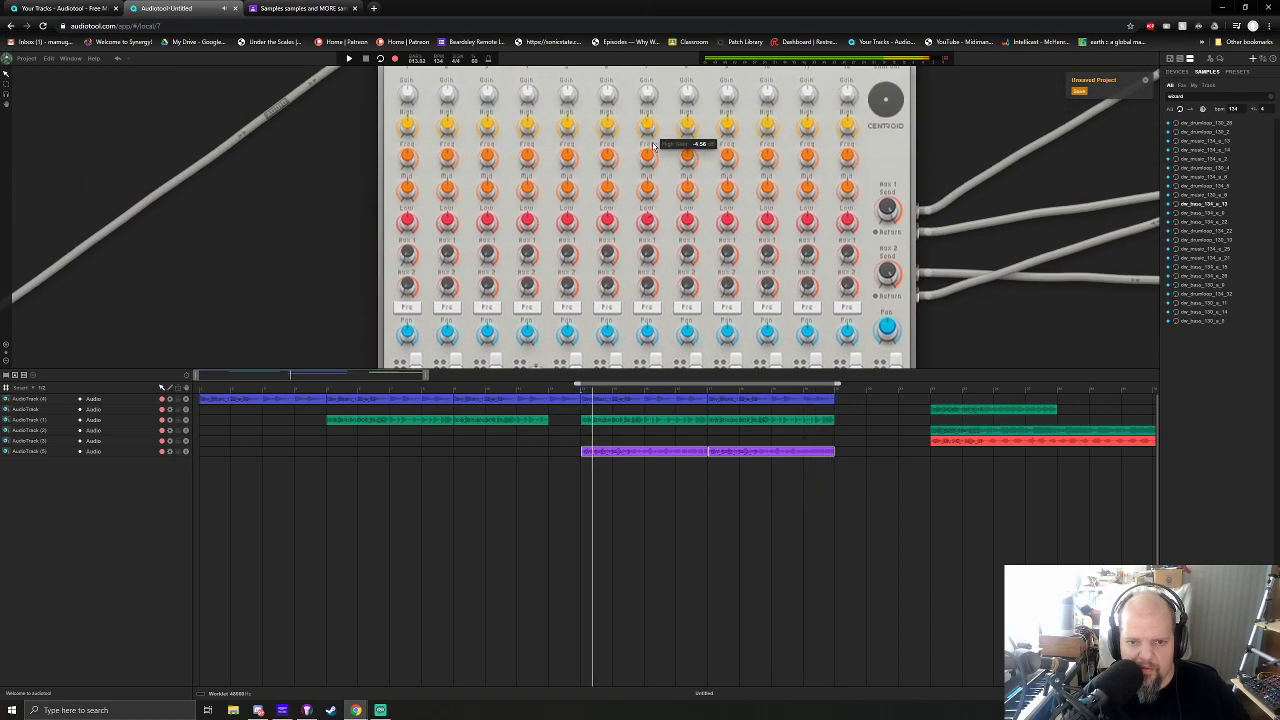
{"action": "left_click_drag", "start_coordinate": [999, 335], "coordinate": [1004, 227]}
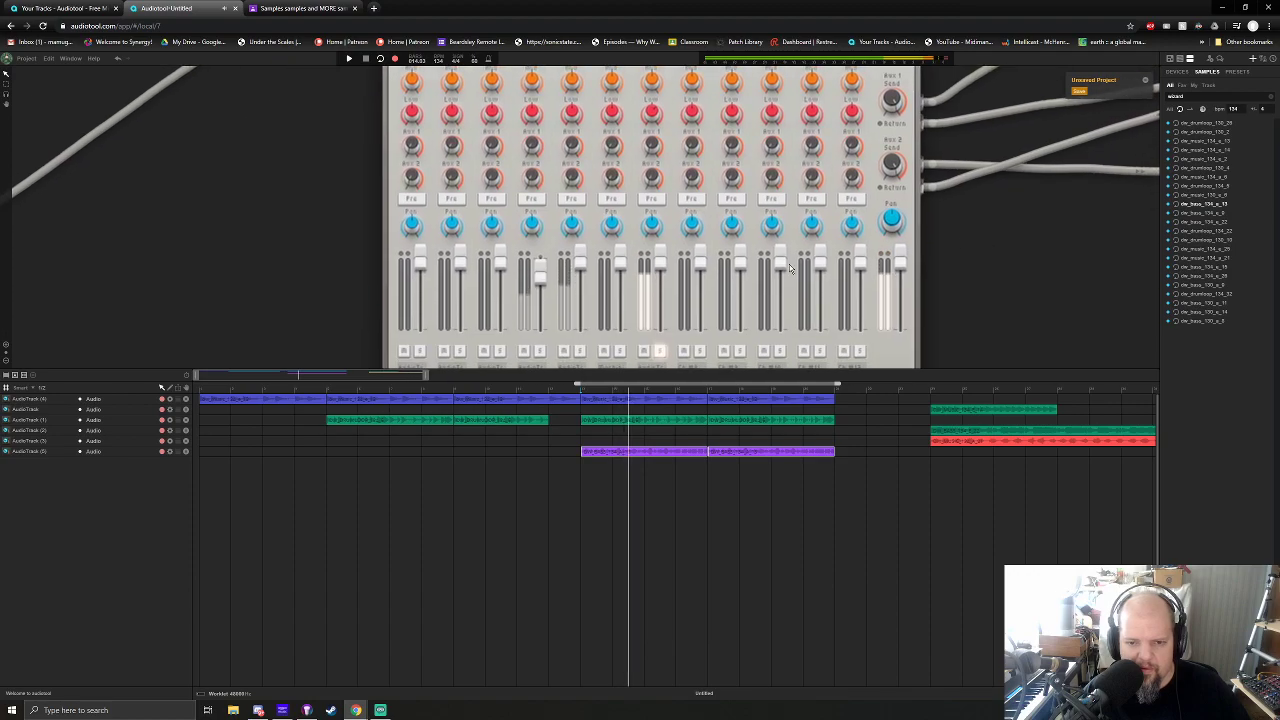
Lower the faders of mixer channels 7 and 4 slightly while the loop plays
{"action": "left_click_drag", "start_coordinate": [661, 260], "coordinate": [661, 268]}
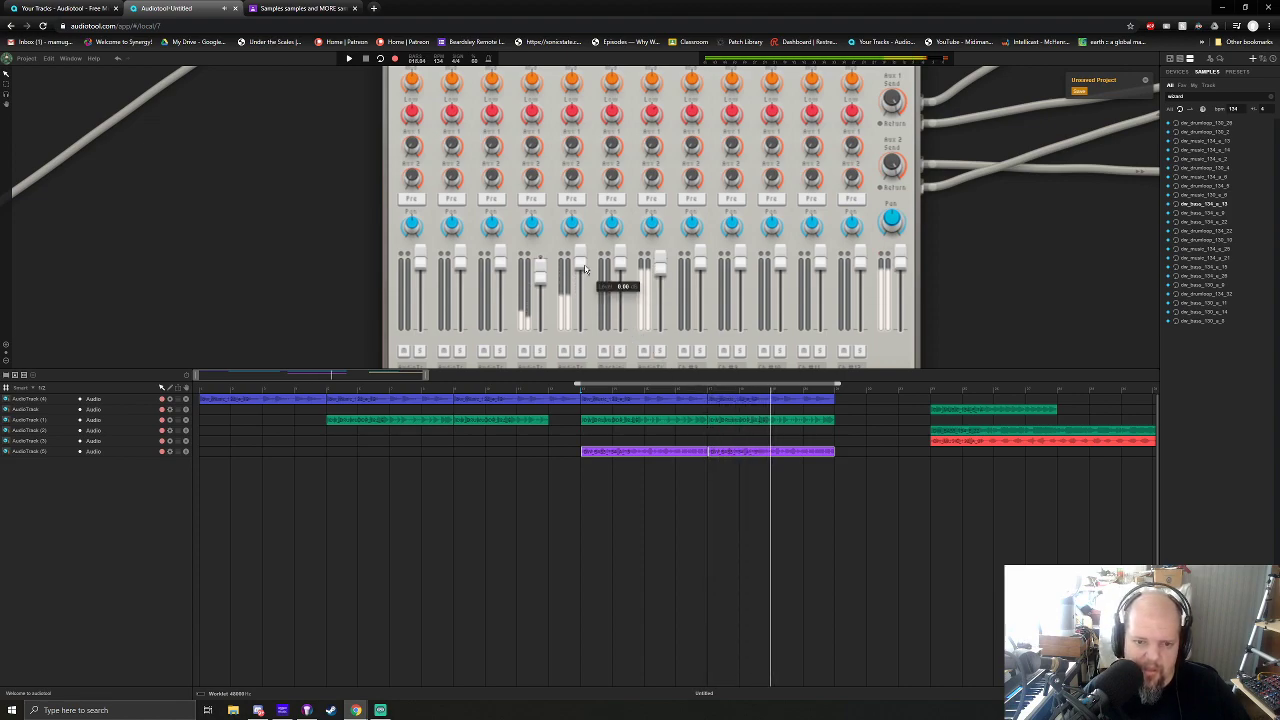
{"action": "left_click_drag", "start_coordinate": [541, 279], "coordinate": [541, 287]}
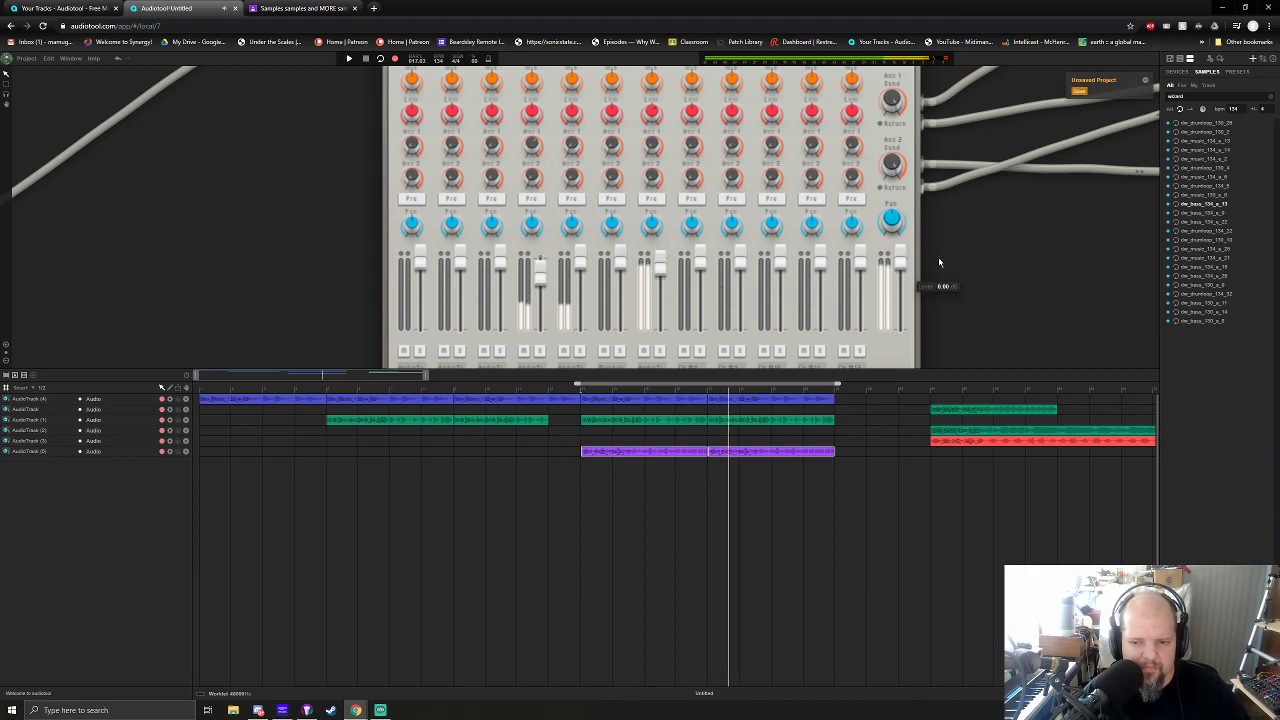
{"action": "scroll", "coordinate": [958, 266], "scroll_direction": "down", "scroll_amount": 2}
{"action": "left_click_drag", "start_coordinate": [989, 286], "coordinate": [794, 296]}
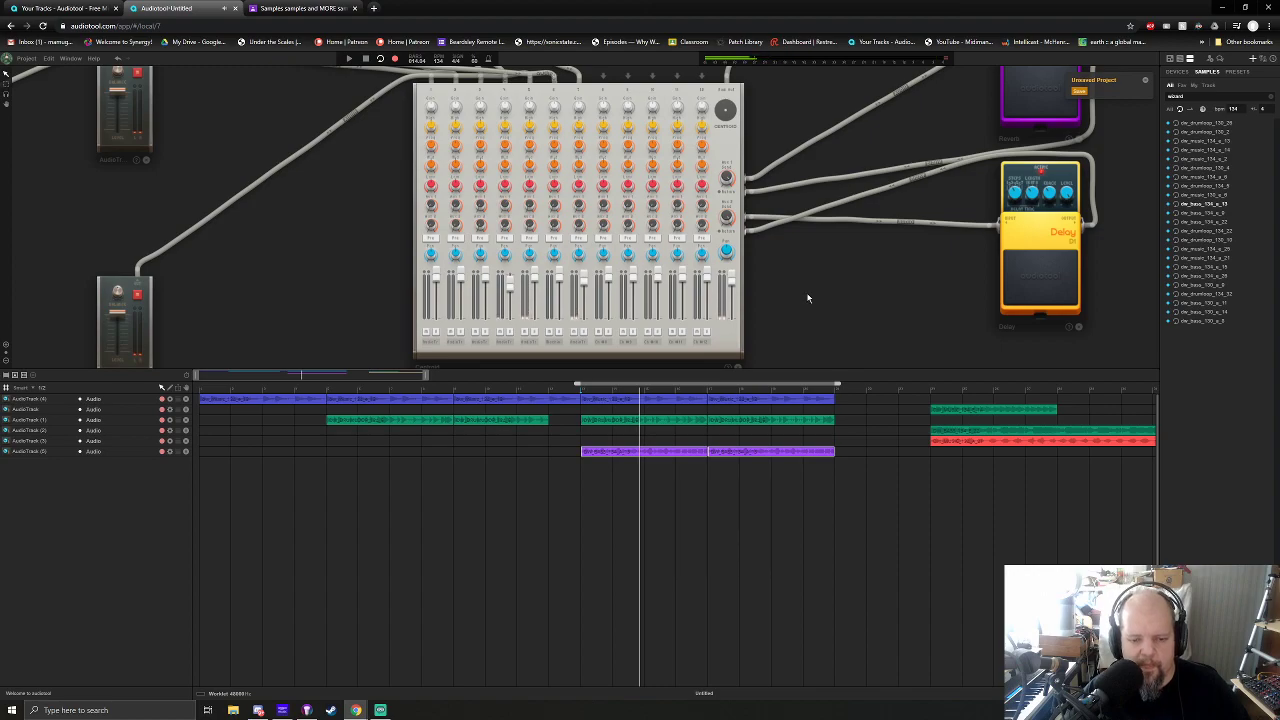
Recolor the red region to Electra and move it to bar 21, with the two parked green regions moved out to bar 36
{"action": "left_click_drag", "start_coordinate": [373, 378], "coordinate": [418, 390]}
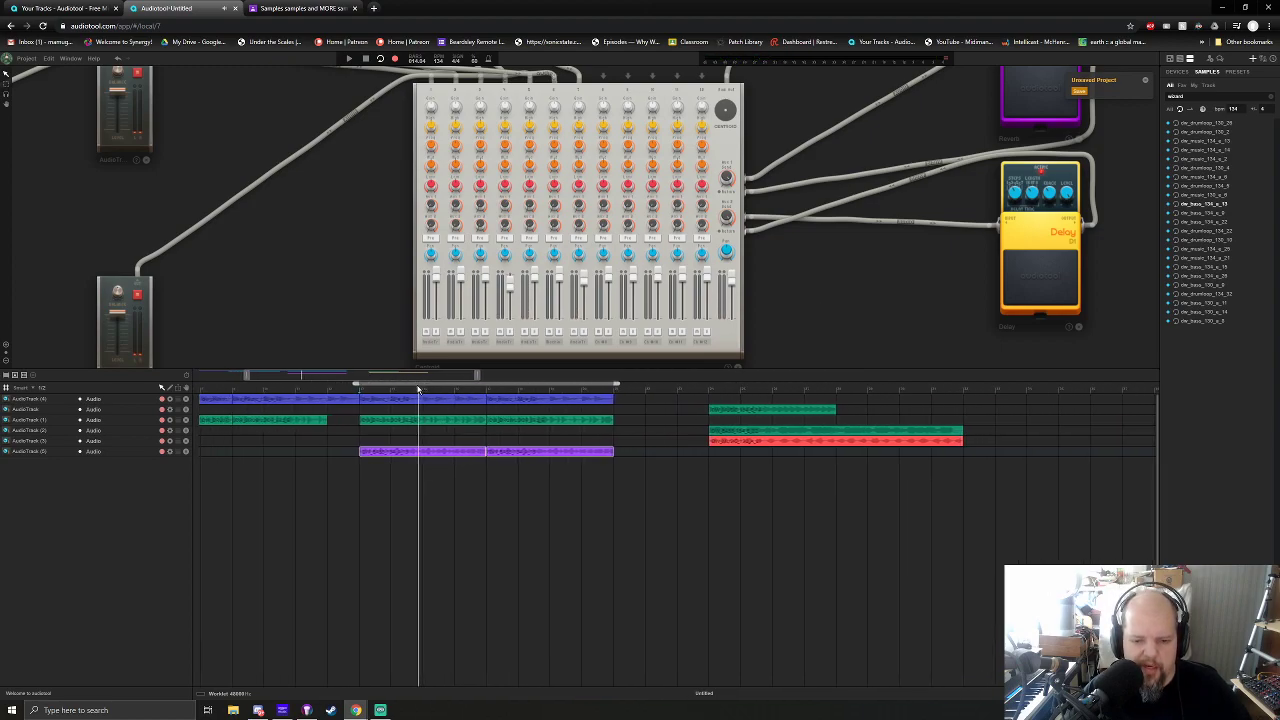
{"action": "right_click", "coordinate": [776, 442]}
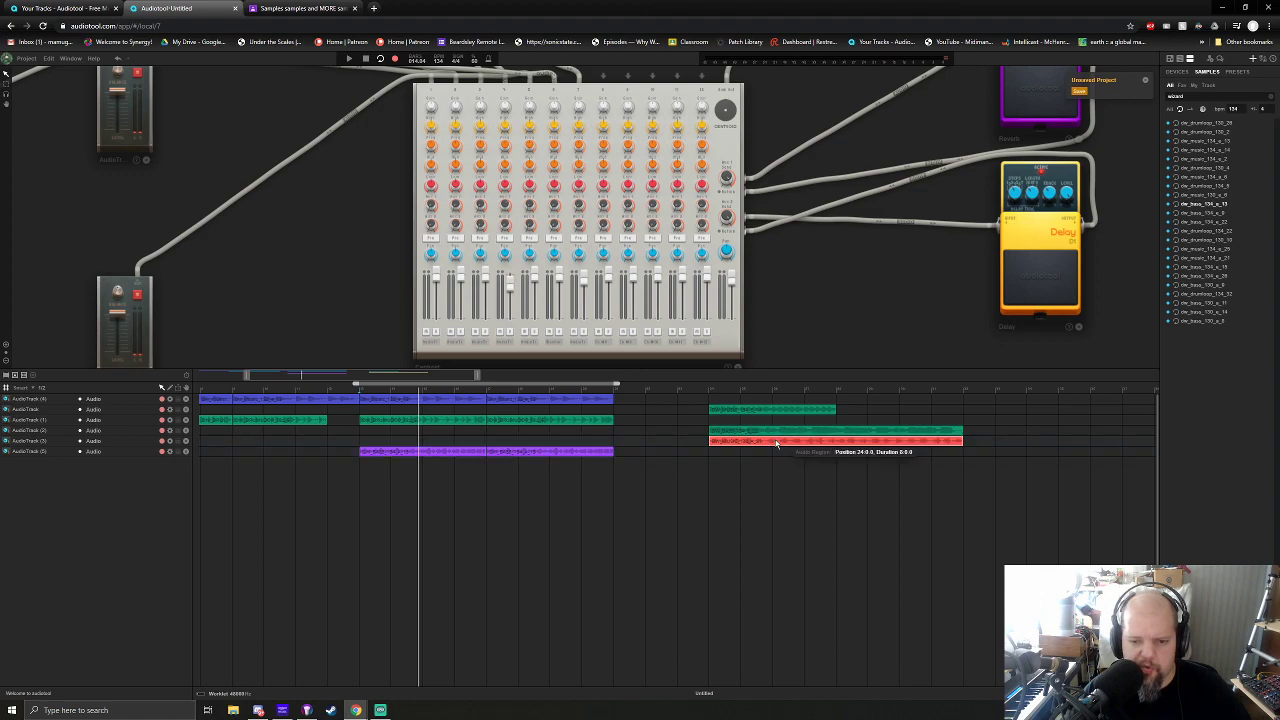
{"action": "mouse_move", "coordinate": [810, 532]}
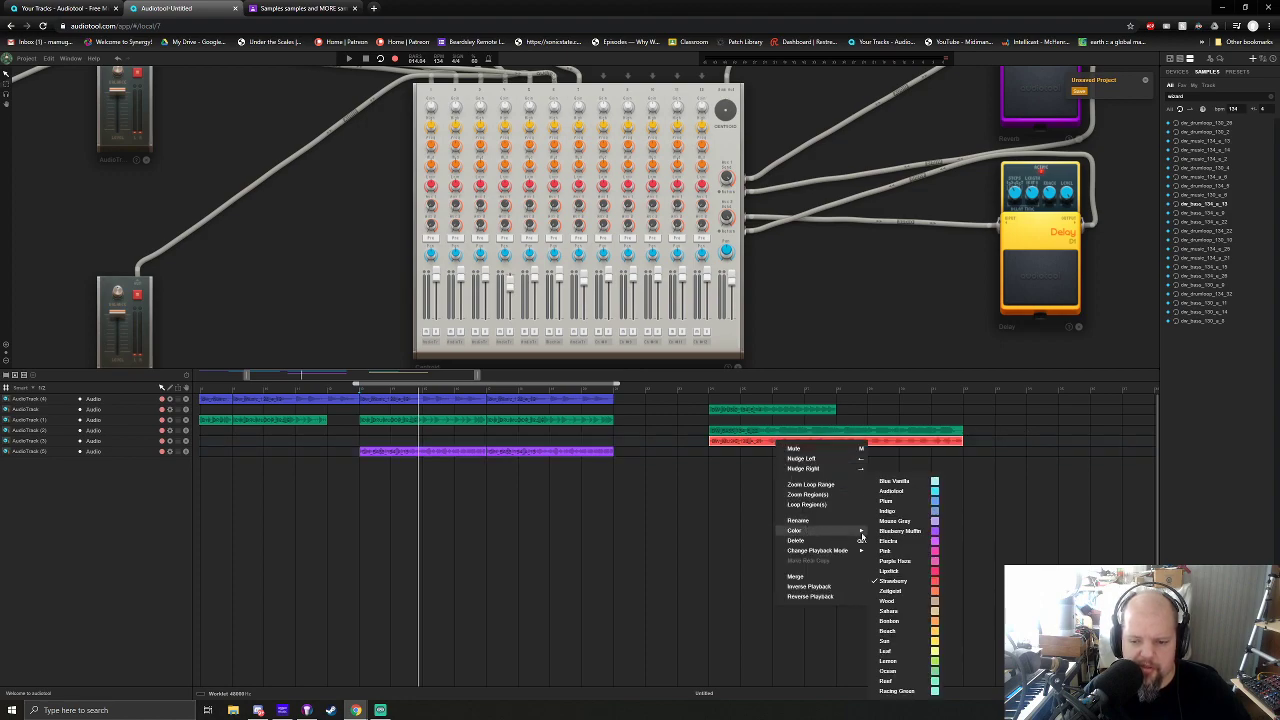
{"action": "left_click", "coordinate": [916, 543]}
{"action": "left_click_drag", "start_coordinate": [779, 442], "coordinate": [1107, 412]}
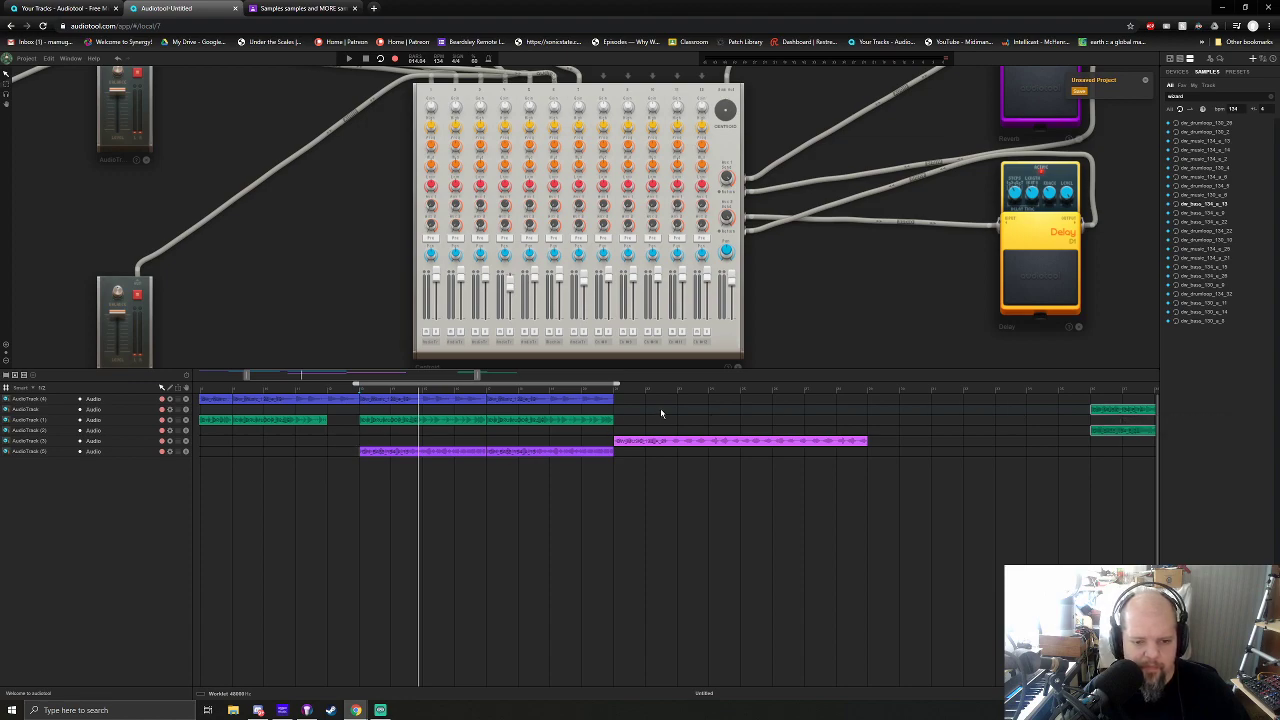
Copy the purple, indigo and green regions from bar 13 to bar 21 and set the playback loop around the new section
{"action": "left_click", "coordinate": [383, 454]}
{"action": "left_click_drag", "start_coordinate": [383, 454], "coordinate": [764, 455]}
{"action": "mouse_move", "coordinate": [646, 416]}
{"action": "left_mouse_down"}
{"action": "mouse_move", "coordinate": [518, 396]}
{"action": "mouse_move", "coordinate": [427, 400]}
{"action": "mouse_move", "coordinate": [745, 403]}
{"action": "mouse_move", "coordinate": [652, 403]}
{"action": "left_mouse_up"}
{"action": "right_click", "coordinate": [652, 403]}
{"action": "left_click", "coordinate": [685, 468]}
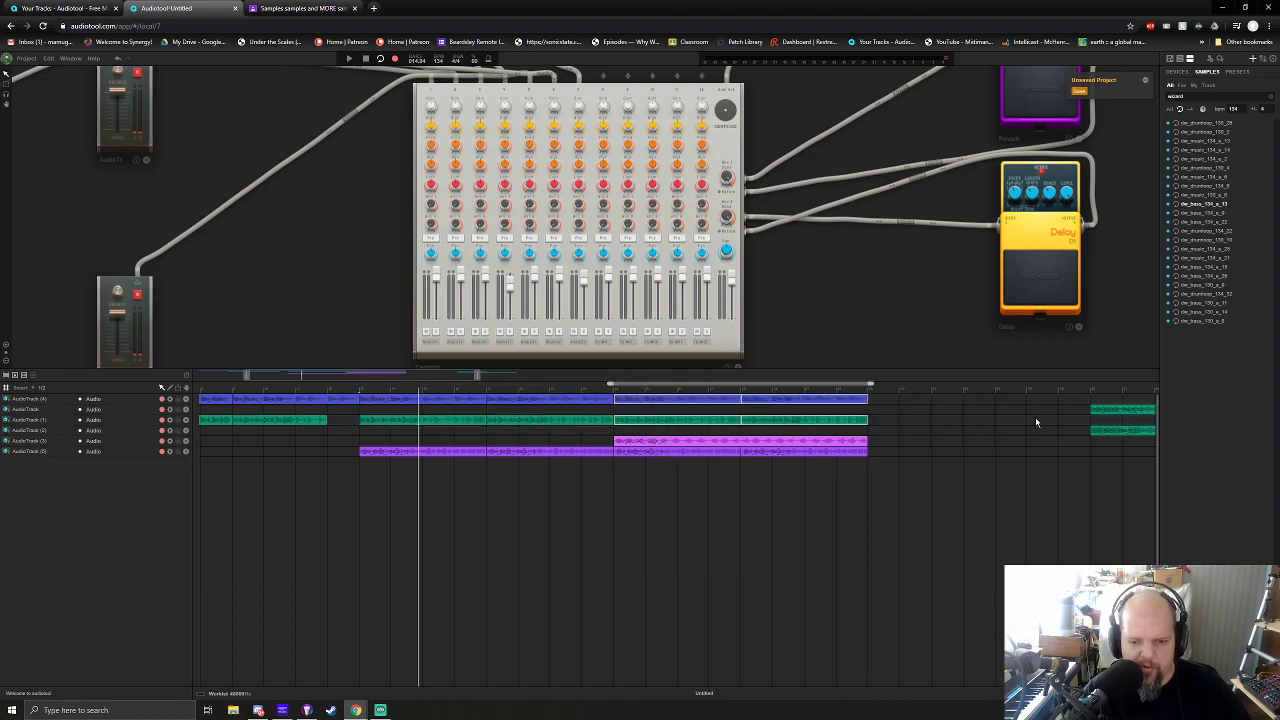
Play from bar 21 and lower mixer channel 3 to about -14.43 dB
{"action": "left_click", "coordinate": [618, 393]}
{"action": "key", "text": "space"}
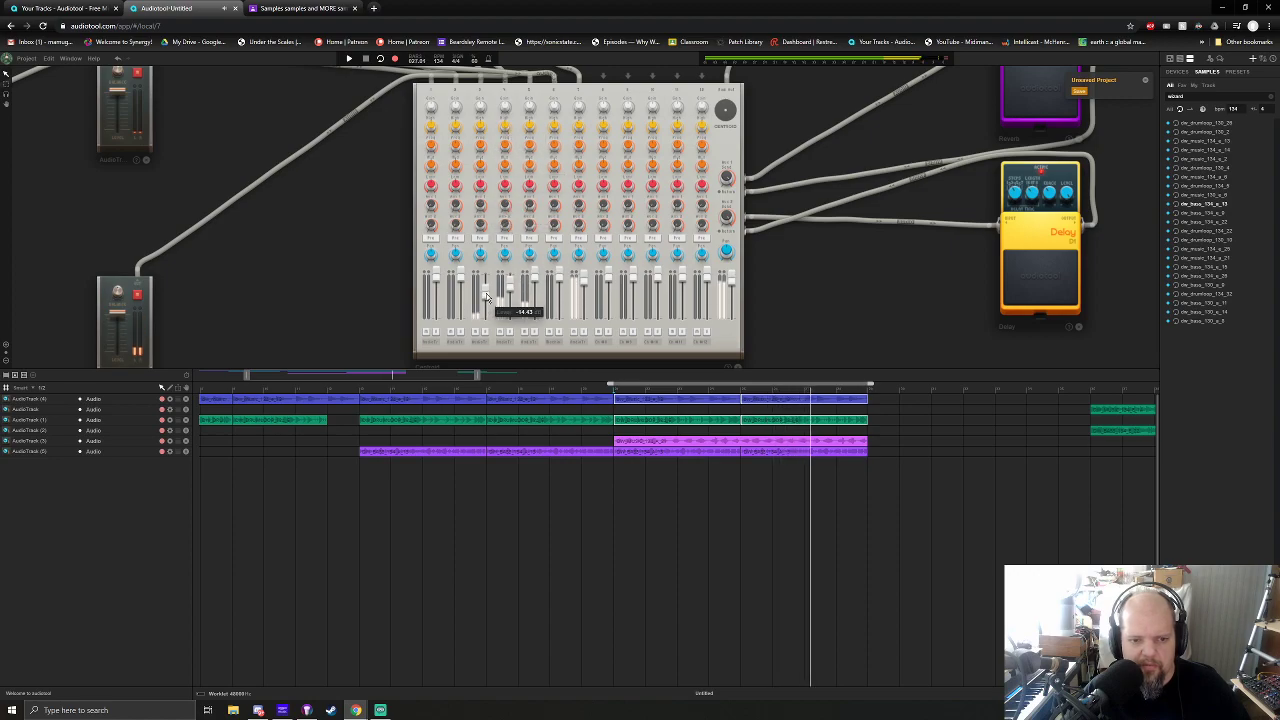
{"action": "left_click_drag", "start_coordinate": [486, 295], "coordinate": [489, 298]}
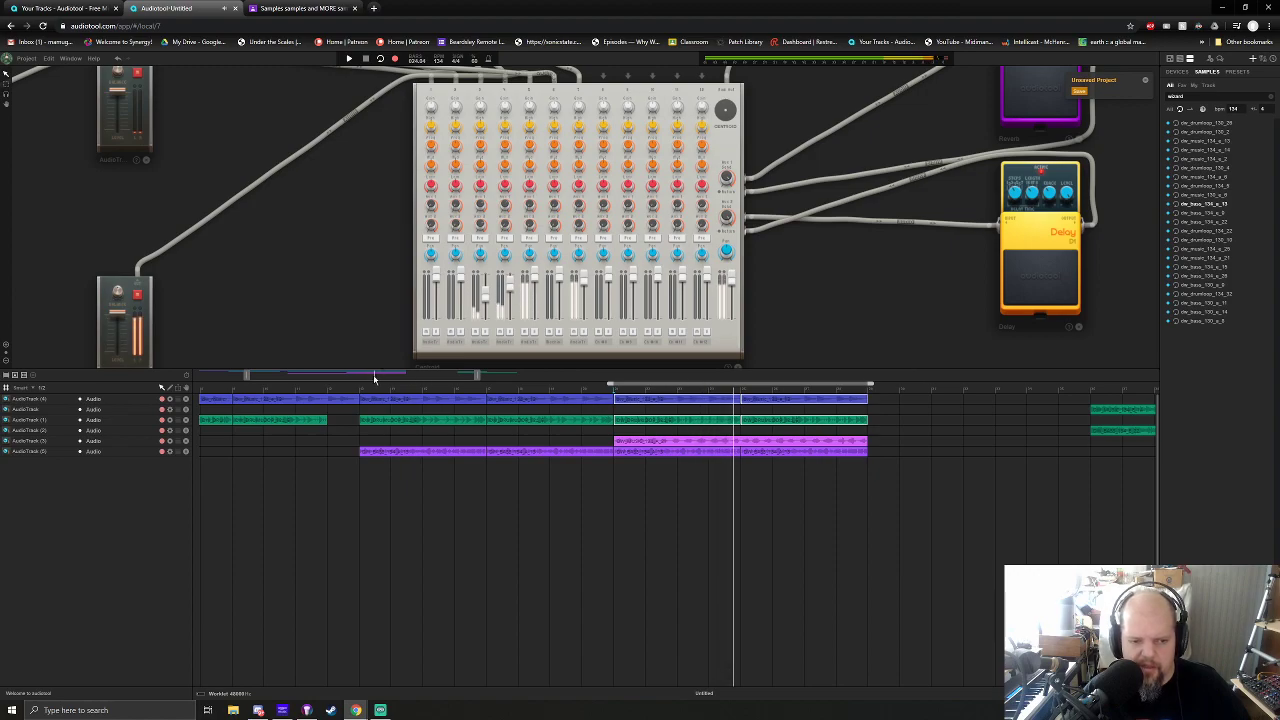
Play the arrangement from bar 1 into the new section at bar 21 to check how the layers build
{"action": "scroll", "coordinate": [377, 380], "scroll_direction": "down", "scroll_amount": 2}
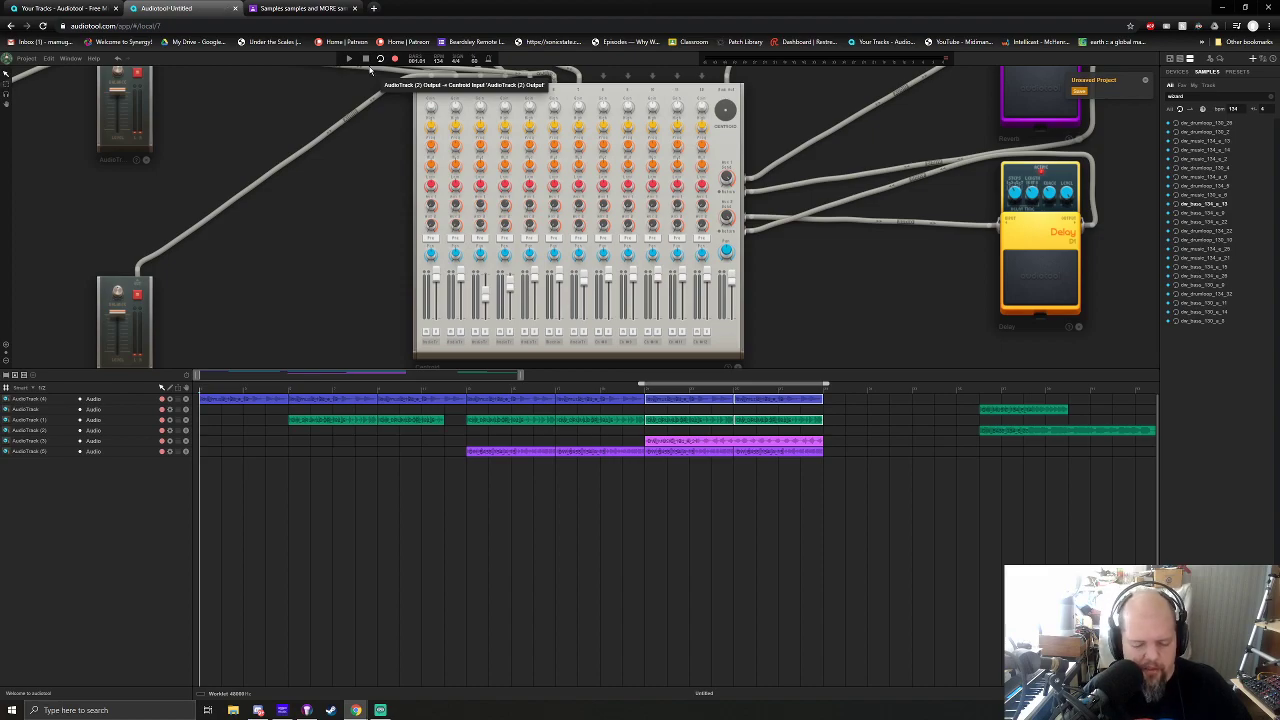
{"action": "key", "text": "space"}
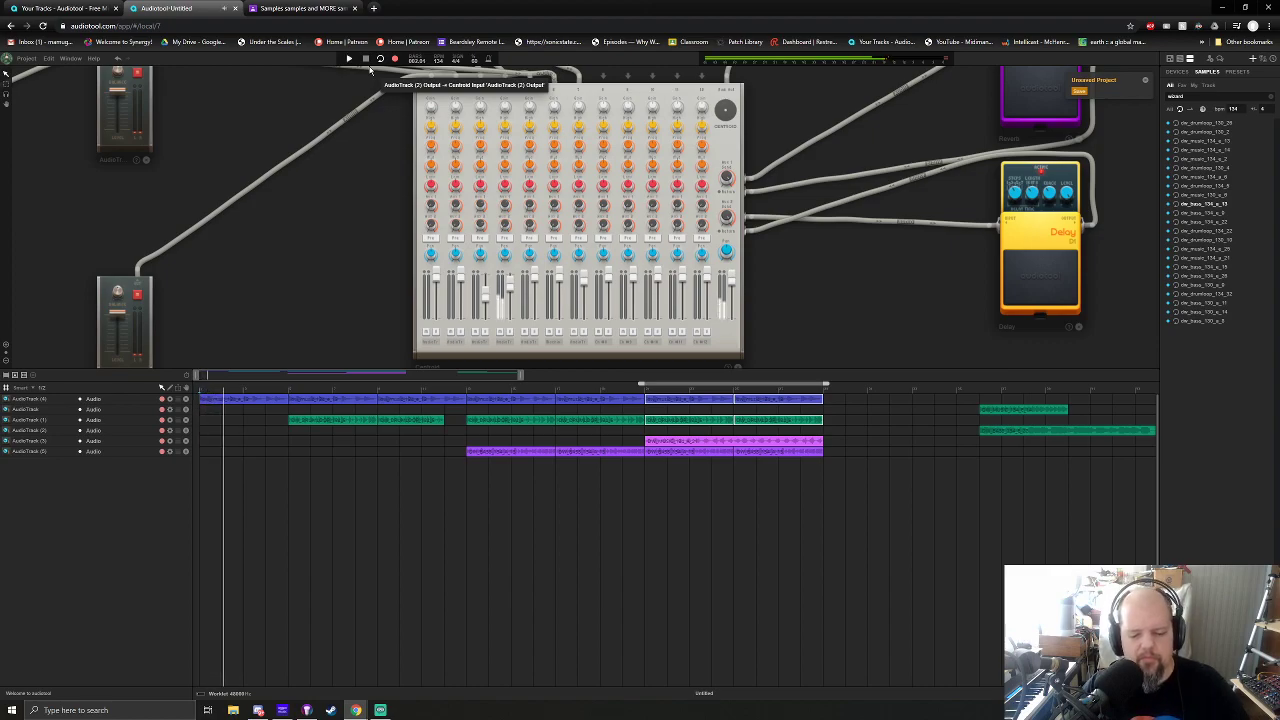
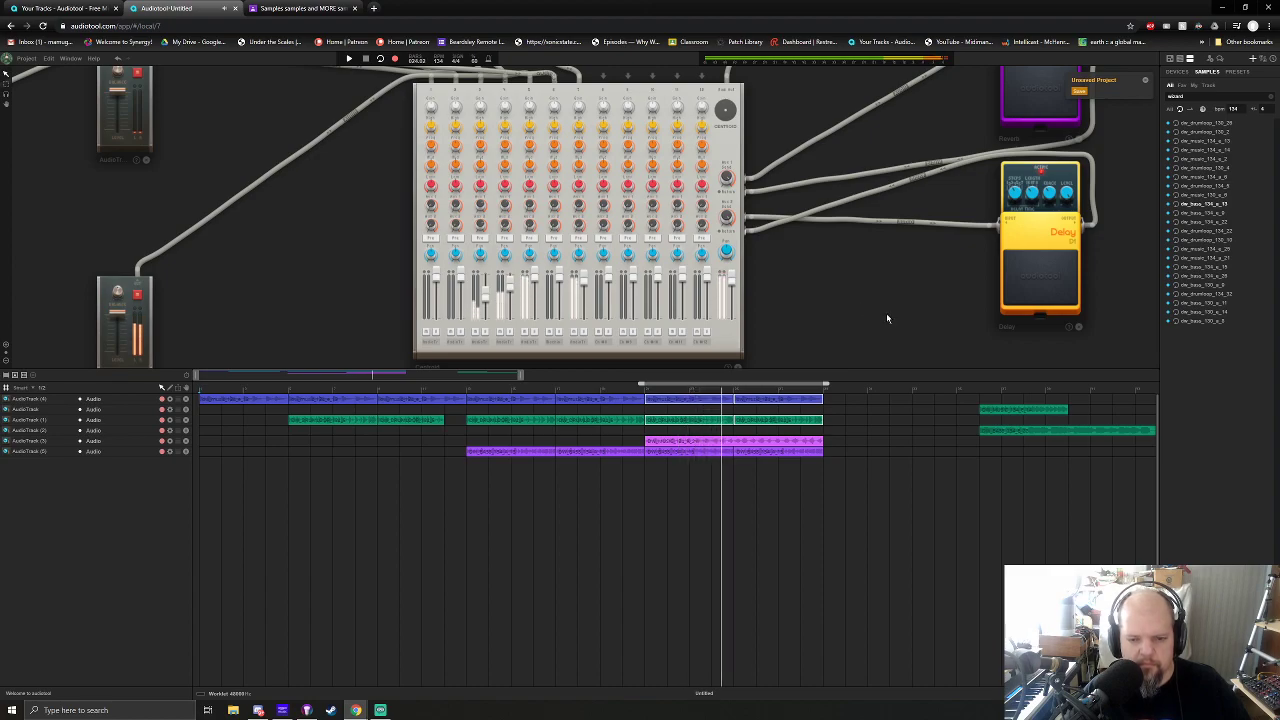
{"action": "key", "text": "space"}
Park the Electra region at bar 36 and add the last wizard bass loop as a new audio track wired to mixer channel 8
{"action": "left_click_drag", "start_coordinate": [674, 445], "coordinate": [1008, 442]}
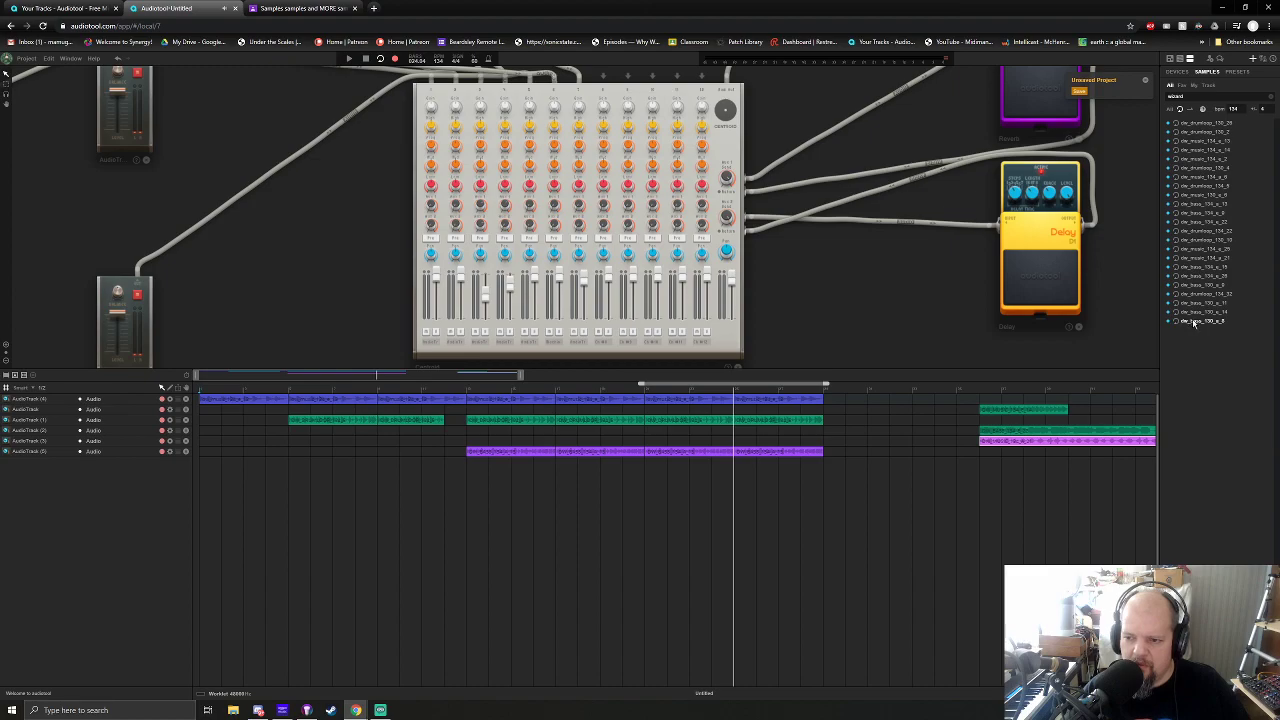
{"action": "scroll", "coordinate": [883, 334], "scroll_direction": "down", "scroll_amount": 5}
{"action": "scroll", "coordinate": [510, 244], "scroll_direction": "up", "scroll_amount": 6}
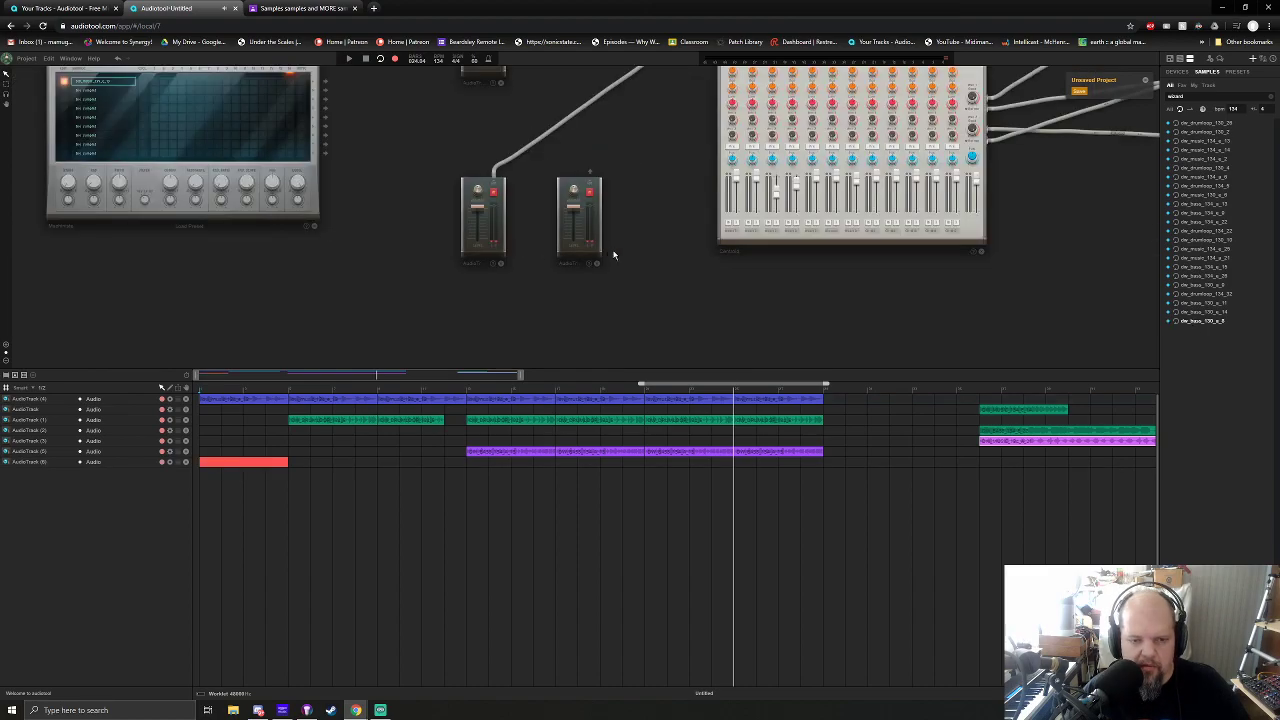
{"action": "left_click_drag", "start_coordinate": [525, 240], "coordinate": [720, 119]}
Recolor the new bass region to Zeitgeist and move it to bar 21
{"action": "right_click", "coordinate": [252, 465]}
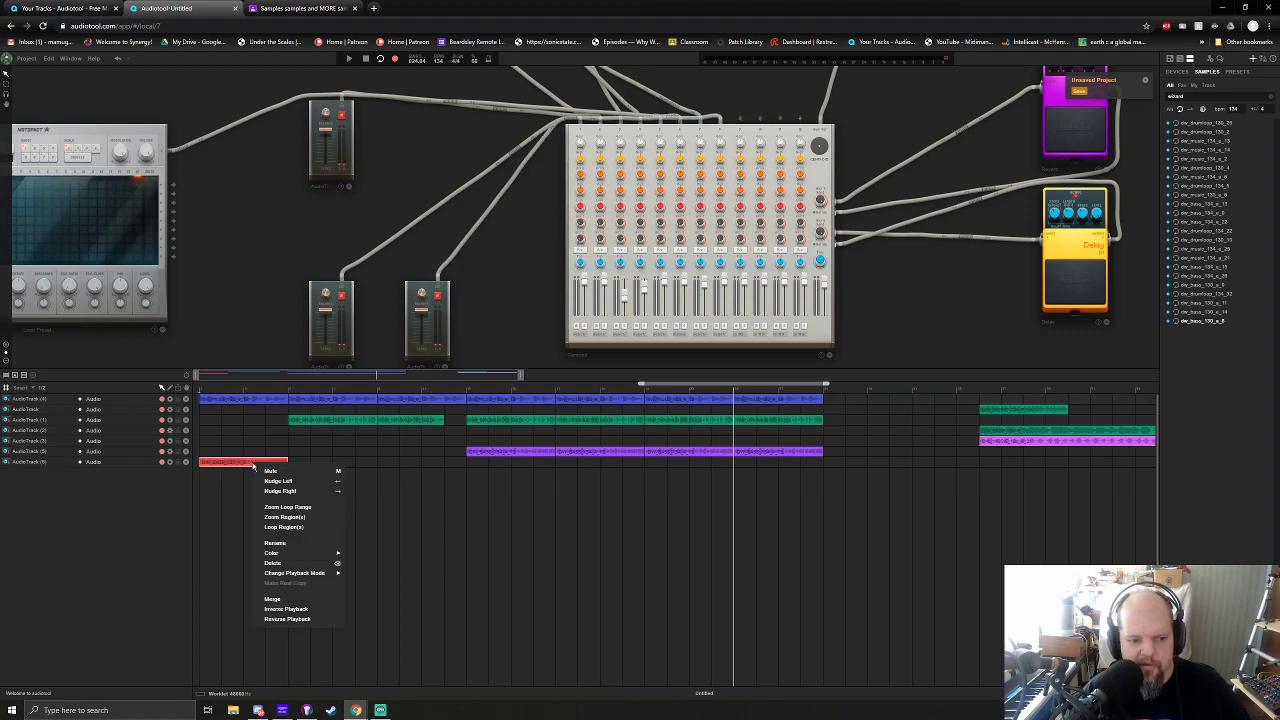
{"action": "mouse_move", "coordinate": [275, 553]}
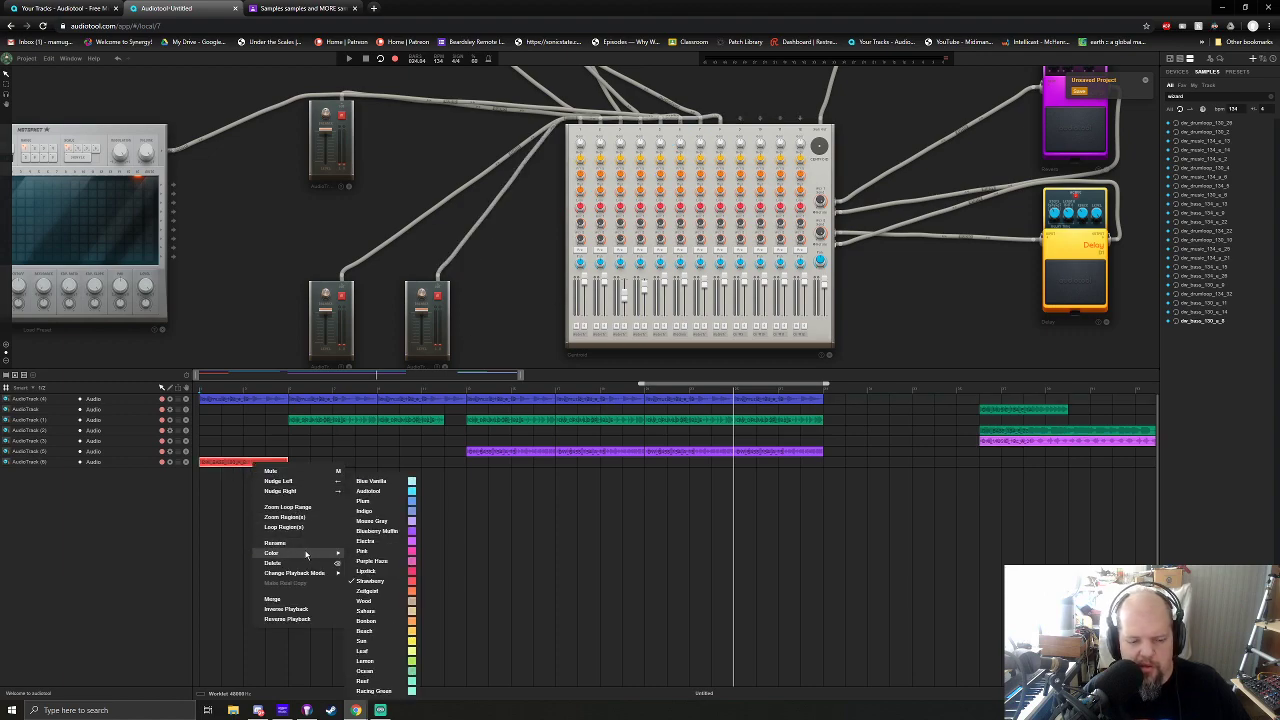
{"action": "left_click", "coordinate": [383, 591]}
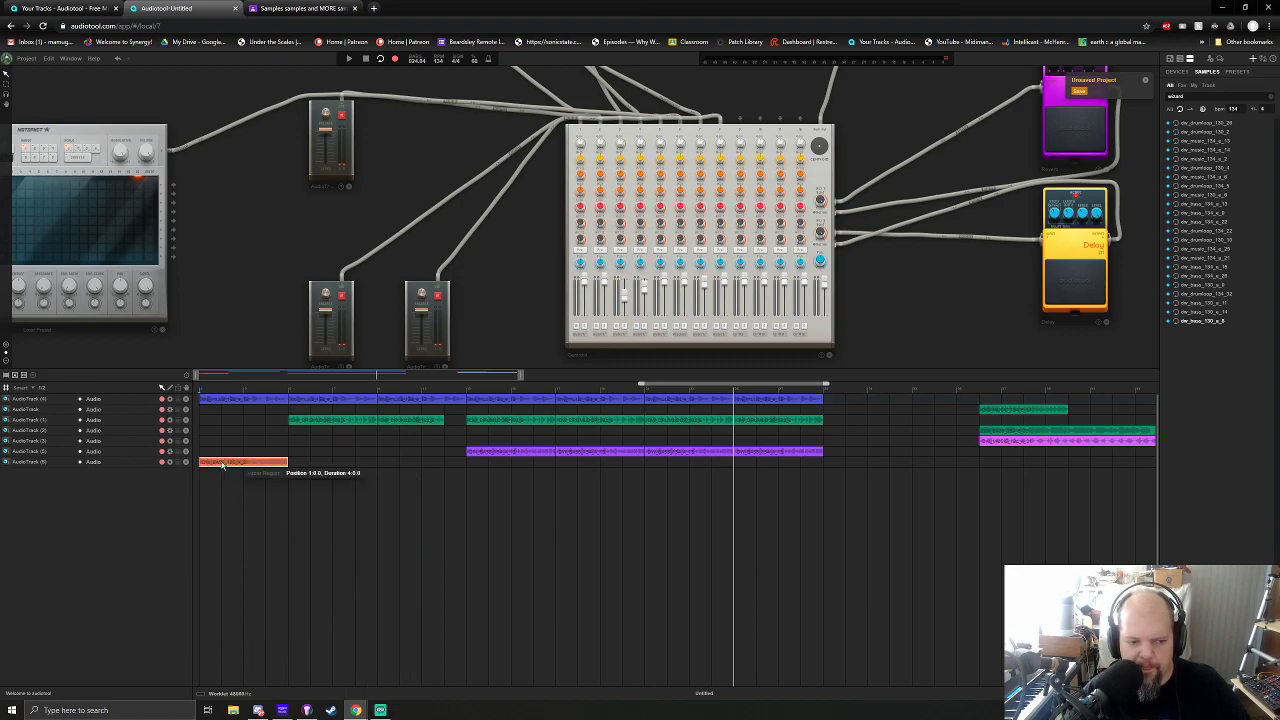
{"action": "left_click_drag", "start_coordinate": [222, 465], "coordinate": [665, 465]}
Play from bar 21, check the master output level, then solo mixer channel 8 and reduce its low EQ
{"action": "left_click", "coordinate": [644, 390]}
{"action": "key", "text": "space"}
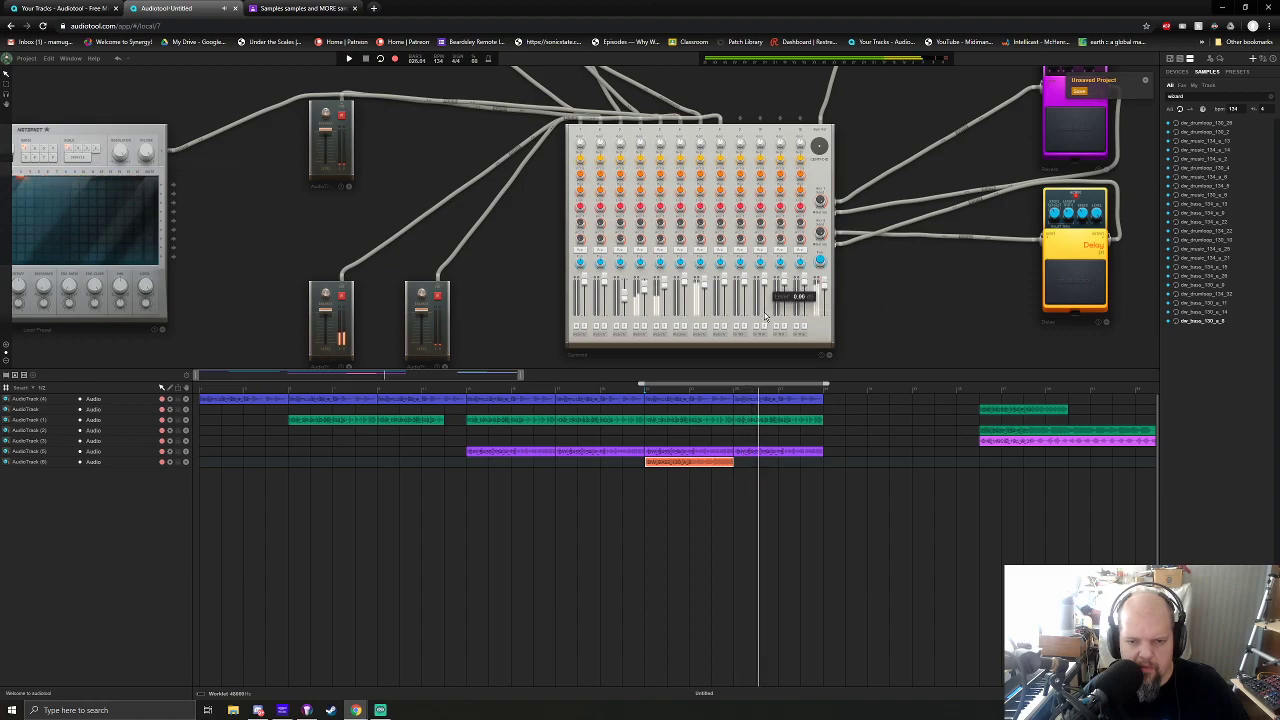
{"action": "key", "text": "space"}
{"action": "left_click_drag", "start_coordinate": [895, 117], "coordinate": [819, 307]}
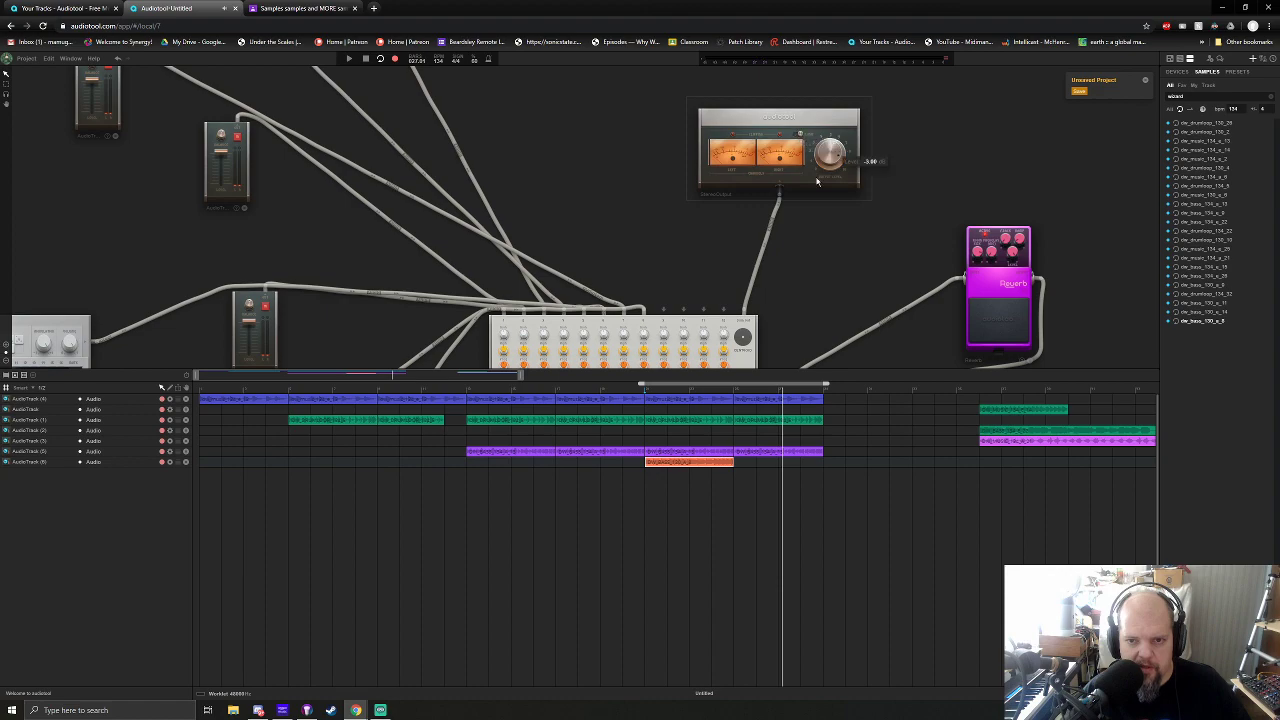
{"action": "scroll", "coordinate": [812, 163], "scroll_direction": "down", "scroll_amount": 6}
{"action": "key", "text": "space"}
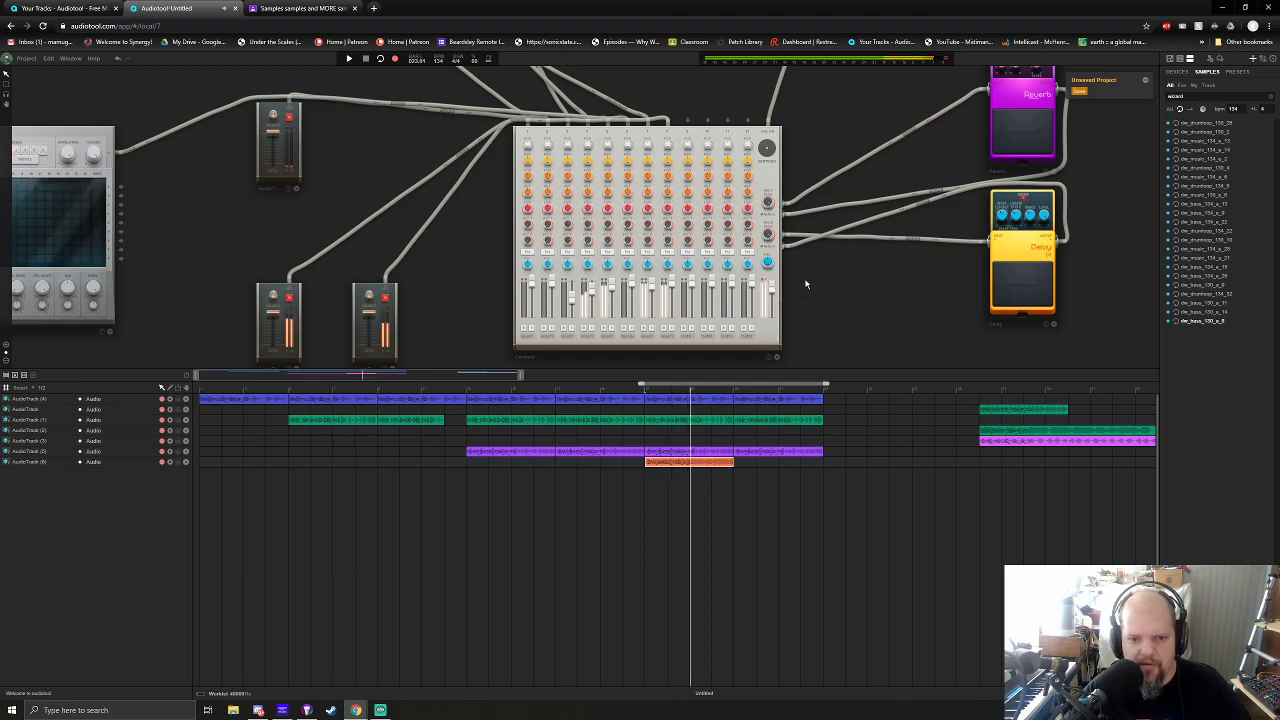
{"action": "left_click", "coordinate": [671, 328]}
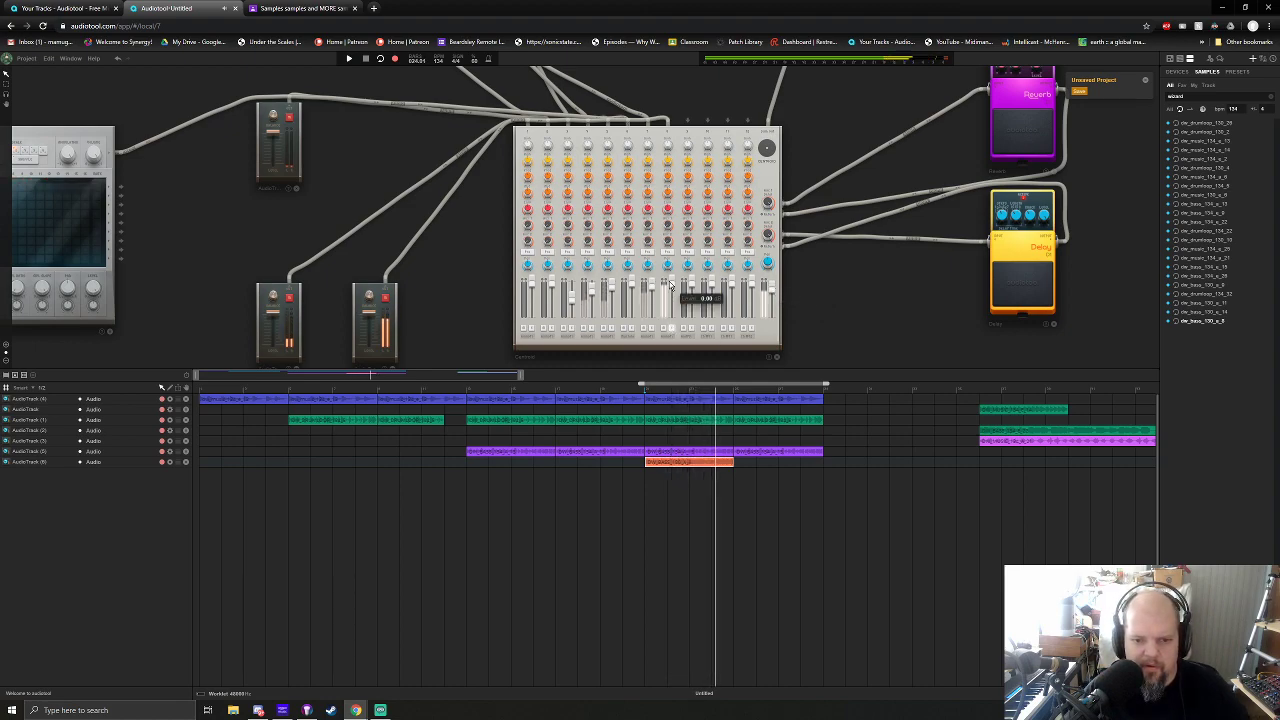
{"action": "left_click_drag", "start_coordinate": [672, 209], "coordinate": [673, 231]}
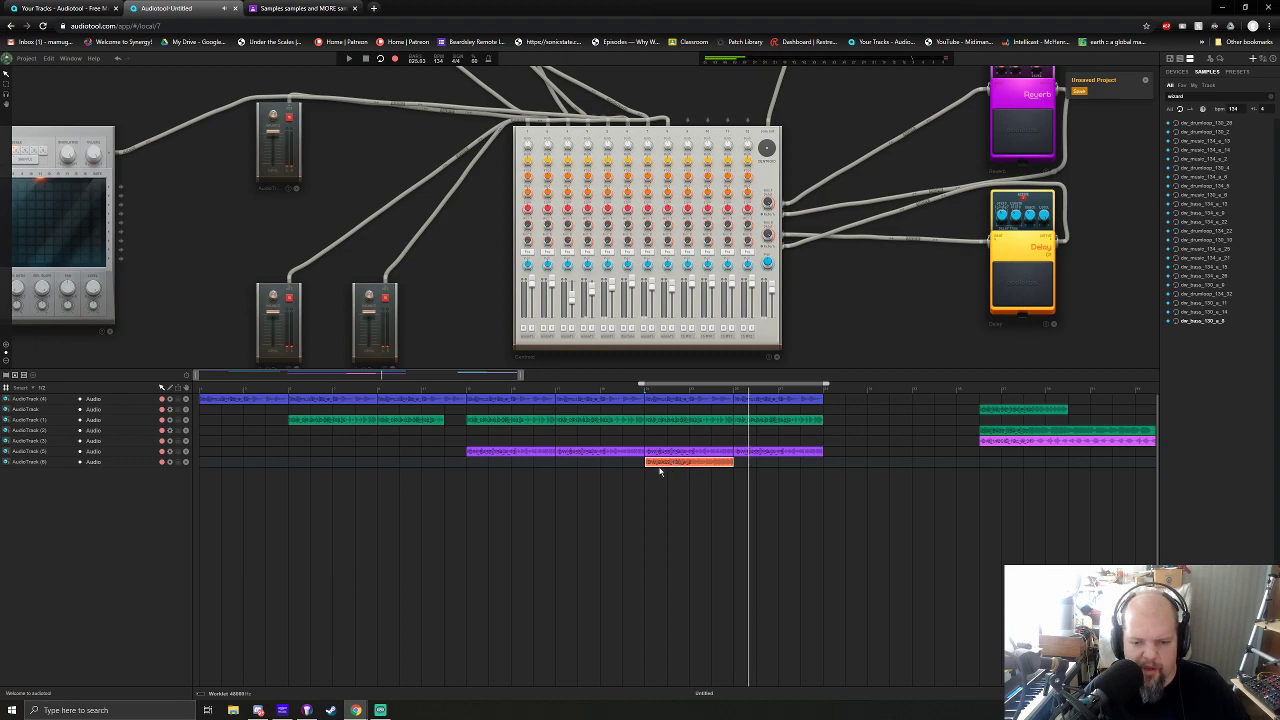
Park the orange region near bar 37 and add the highlighted 00db loop from the unfiltered samples, wired to mixer channel 9
{"action": "left_click_drag", "start_coordinate": [656, 468], "coordinate": [1020, 478]}
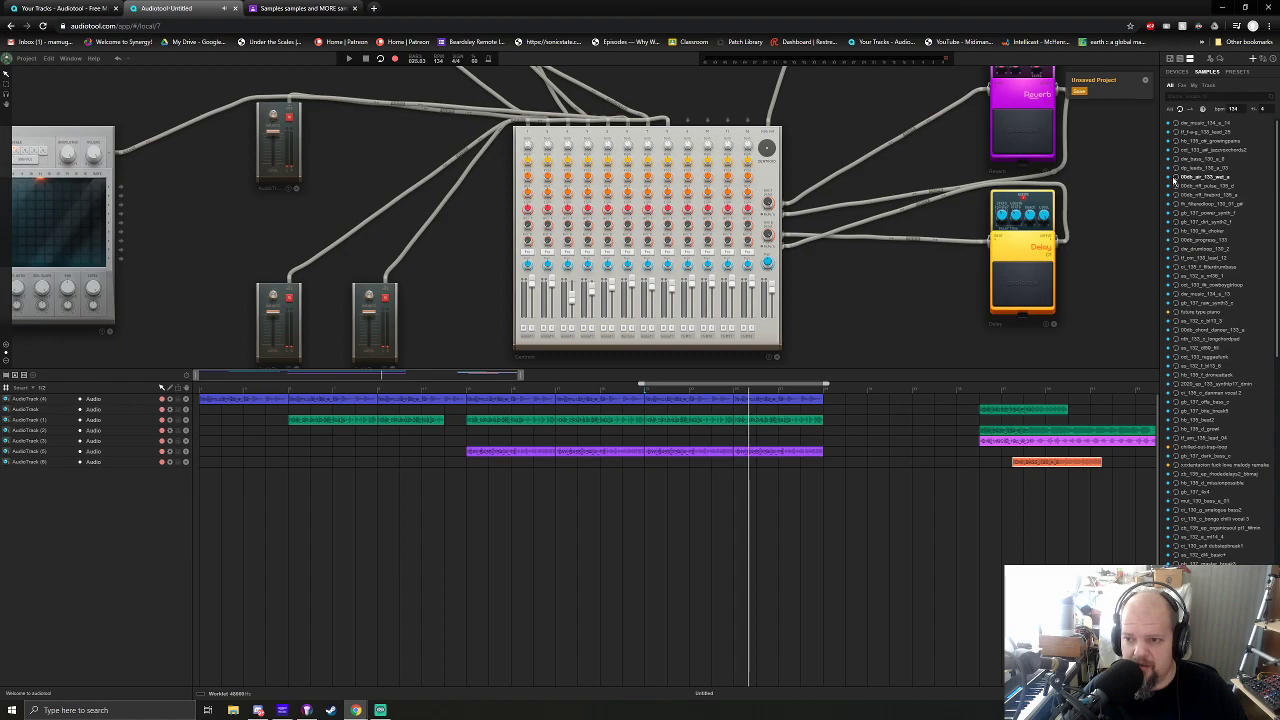
{"action": "left_click_drag", "start_coordinate": [1198, 180], "coordinate": [865, 227]}
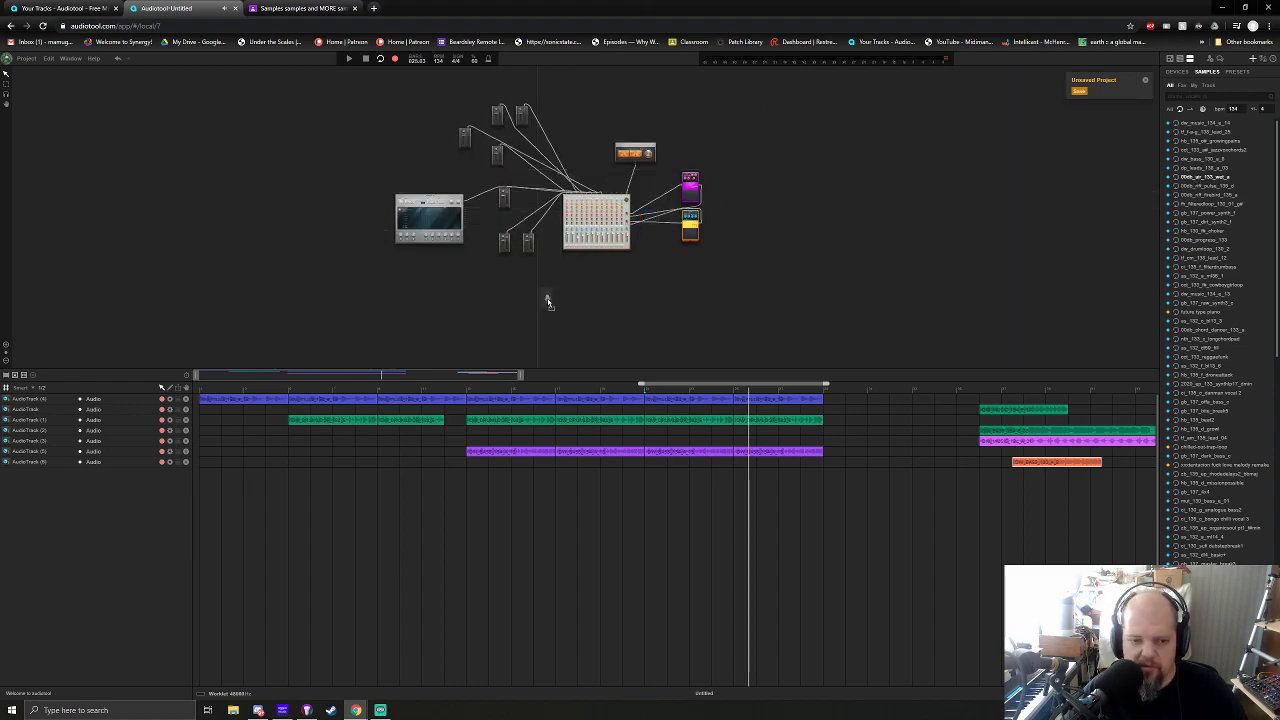
{"action": "left_click_drag", "start_coordinate": [541, 280], "coordinate": [862, 200]}
{"action": "left_click_drag", "start_coordinate": [654, 343], "coordinate": [580, 273]}
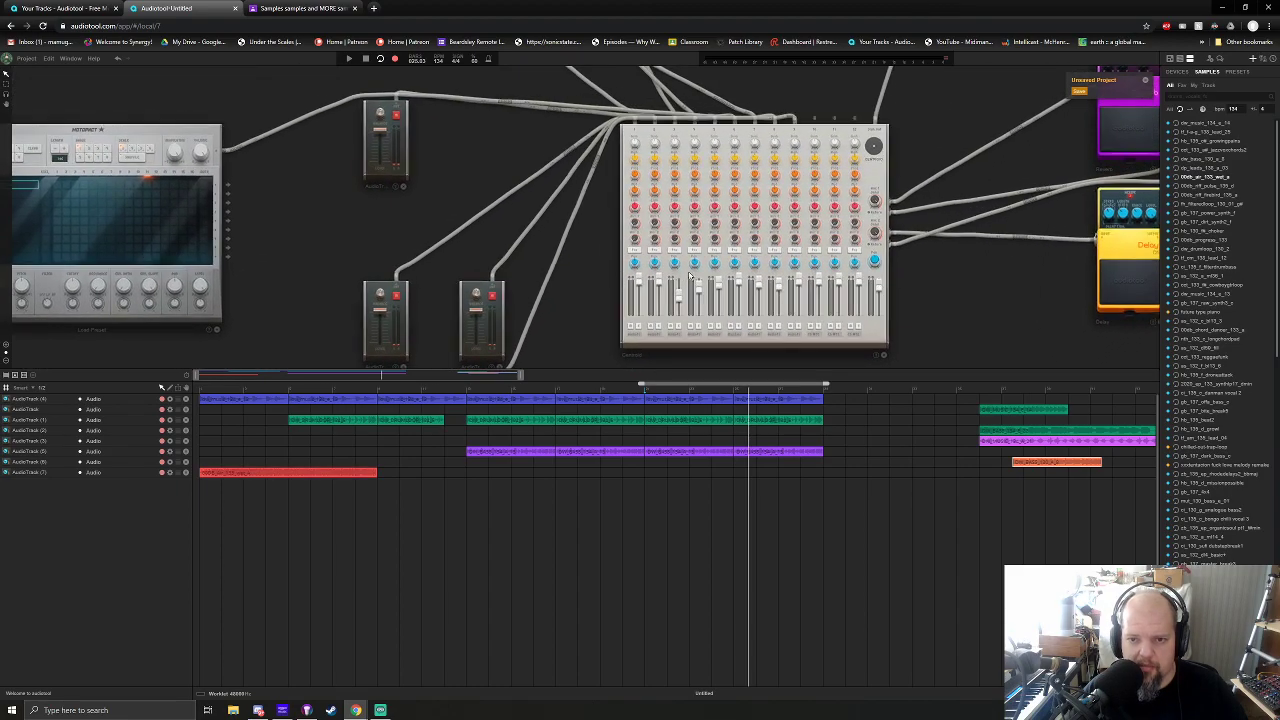
Move the new red region to bar 21 and recolor it to Blue Vanilla
{"action": "left_click_drag", "start_coordinate": [257, 474], "coordinate": [699, 488]}
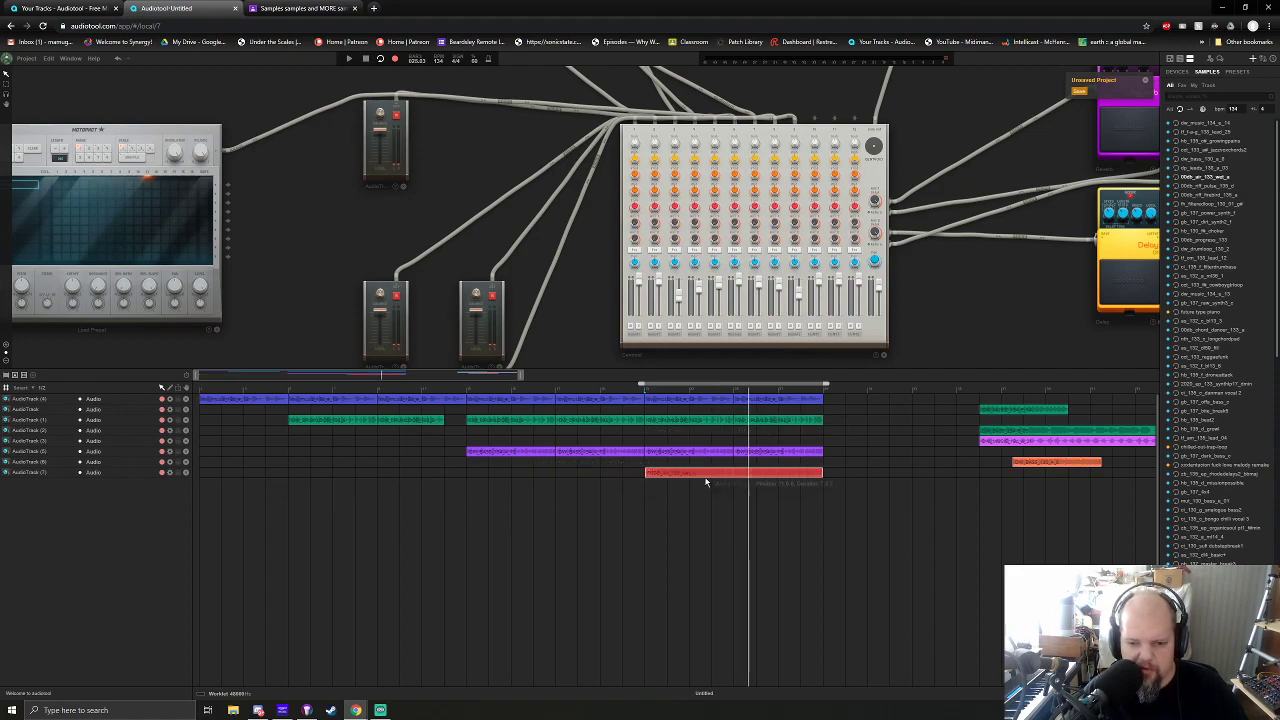
{"action": "right_click", "coordinate": [706, 471]}
{"action": "mouse_move", "coordinate": [756, 567]}
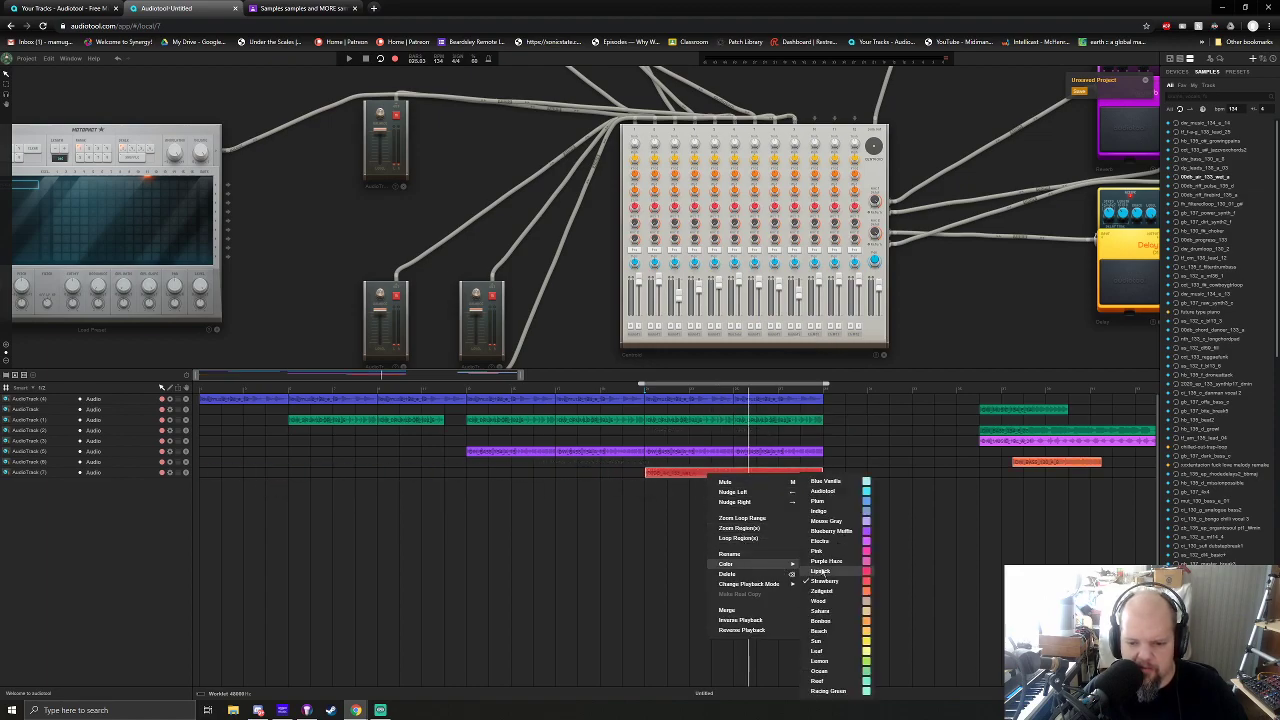
{"action": "left_click", "coordinate": [825, 482]}
Play the looped section and raise the Aux 1 send on mixer channel 9
{"action": "key", "text": "space"}
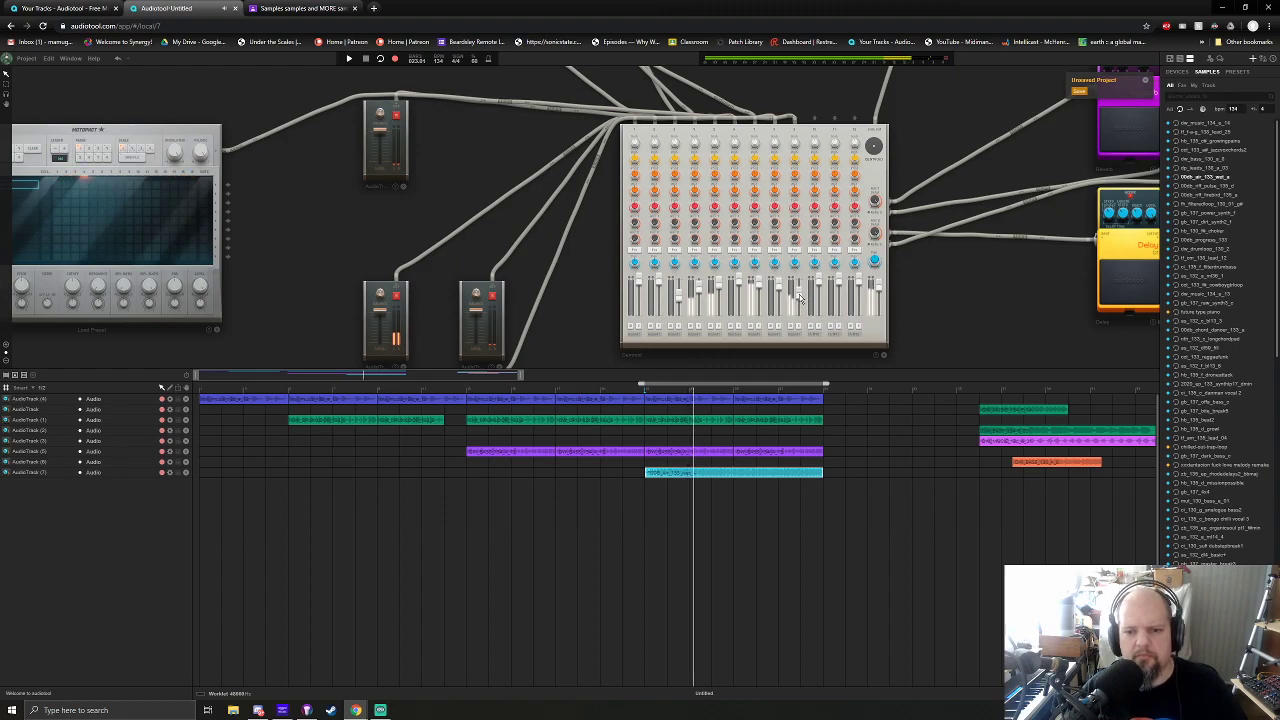
{"action": "mouse_move", "coordinate": [800, 295]}
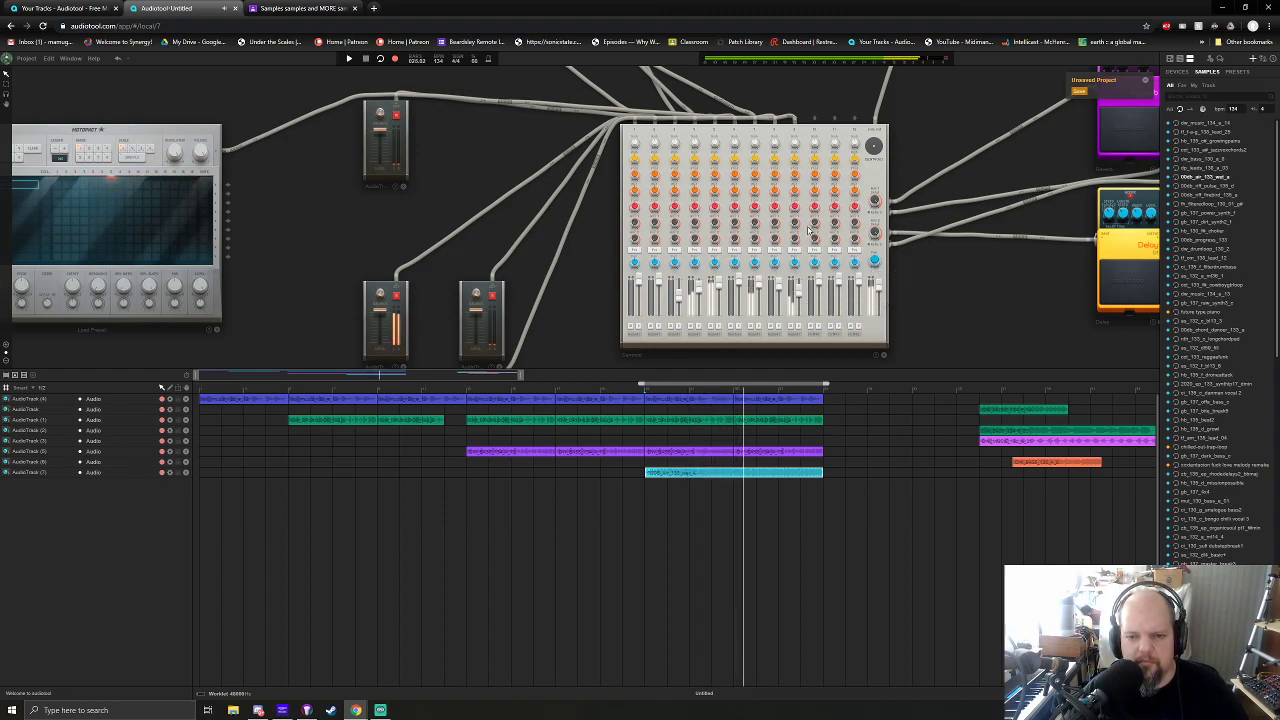
{"action": "left_click_drag", "start_coordinate": [796, 223], "coordinate": [813, 160]}
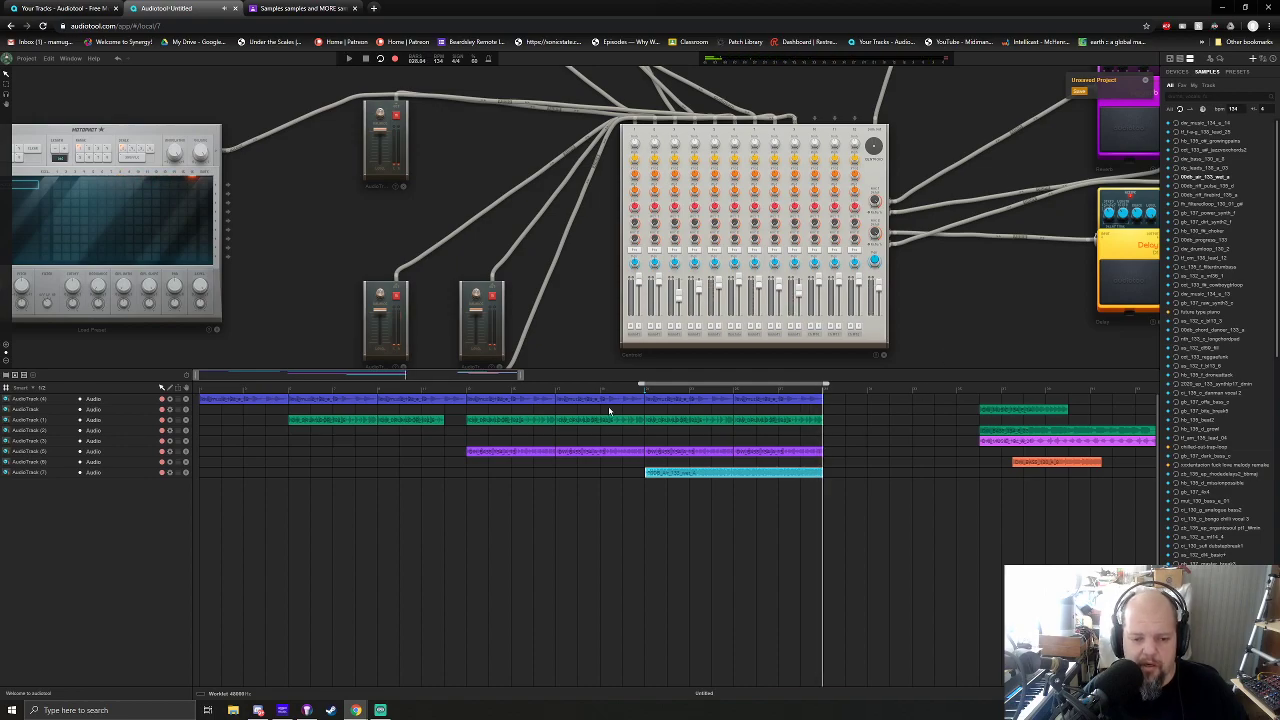
Add the highlighted 00db riff loop from the samples to the desktop as an audio track and wire it to mixer channel 10
{"action": "scroll", "coordinate": [799, 318], "scroll_direction": "down", "scroll_amount": 5}
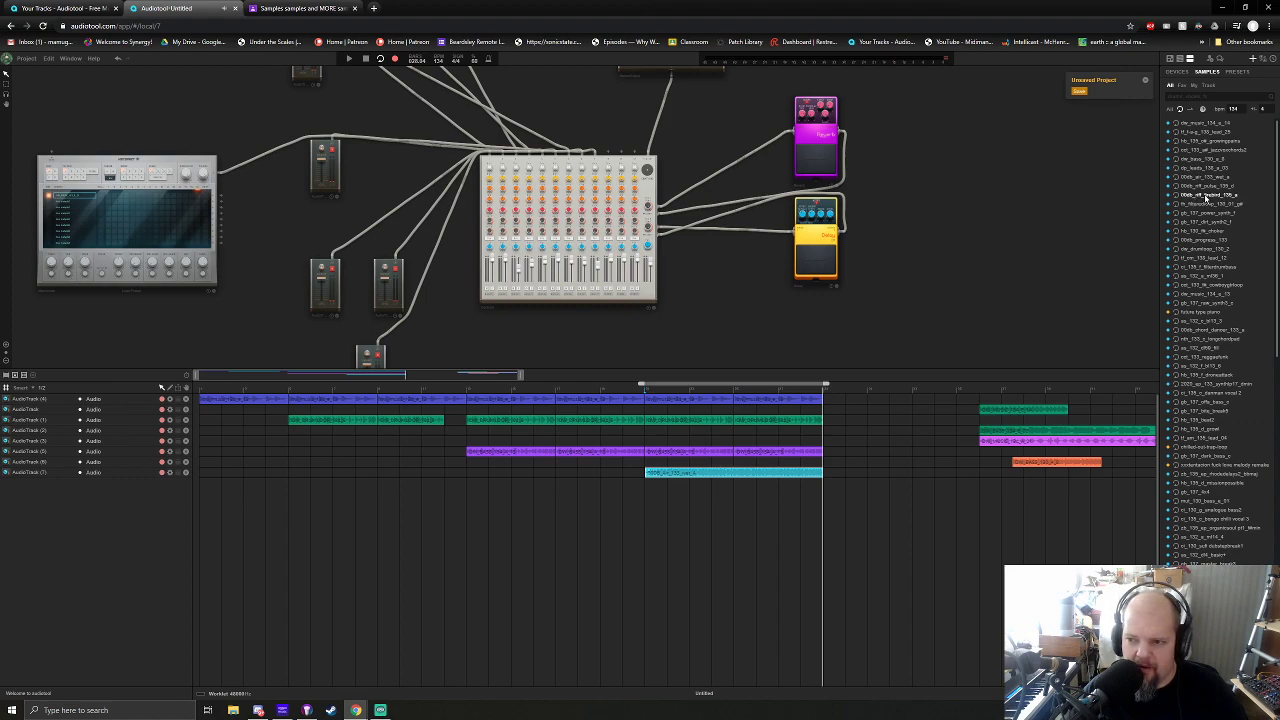
{"action": "scroll", "coordinate": [767, 300], "scroll_direction": "down", "scroll_amount": 3}
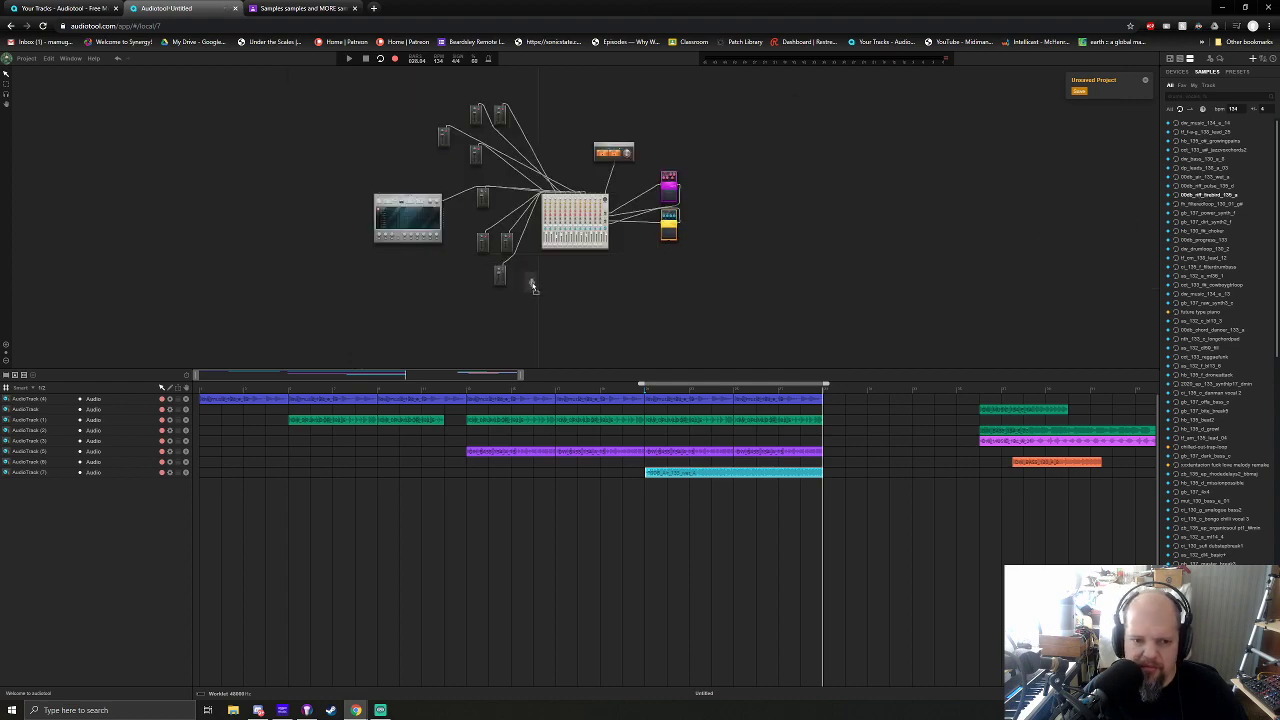
{"action": "scroll", "coordinate": [533, 285], "scroll_direction": "up", "scroll_amount": 5}
{"action": "left_click_drag", "start_coordinate": [539, 259], "coordinate": [772, 209]}
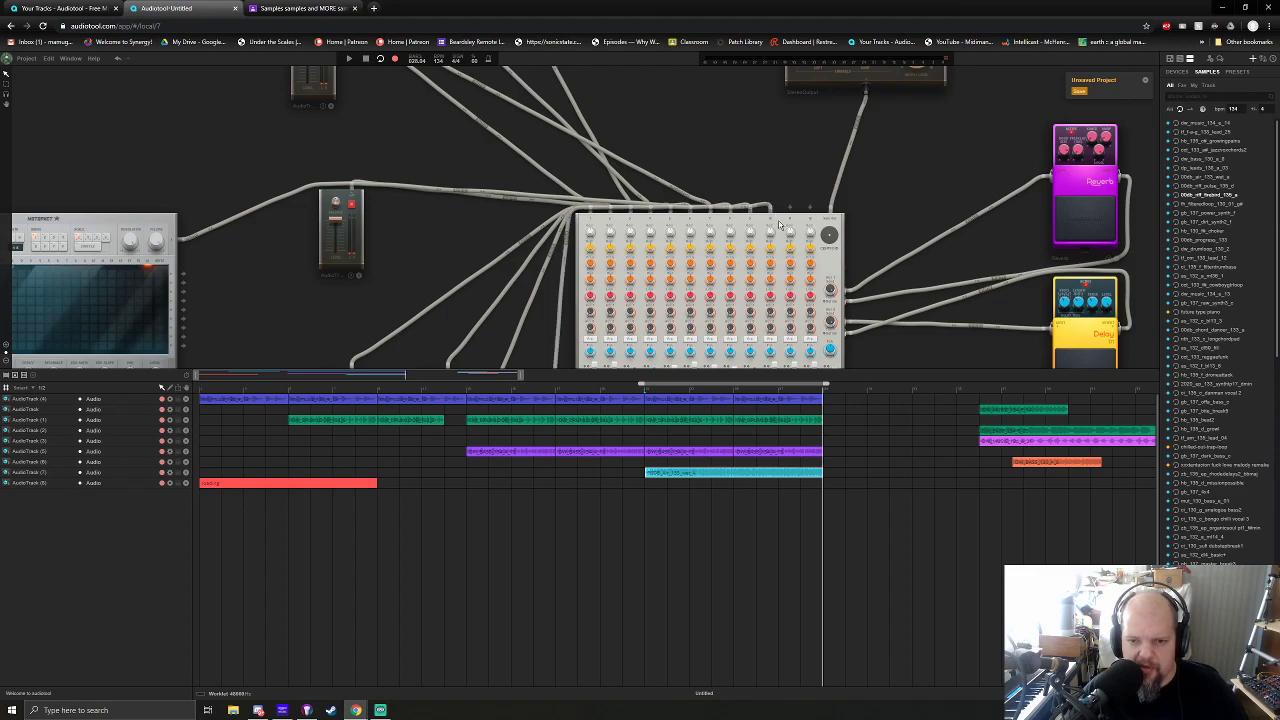
Insert four extra channel strips around the last wired channels of the mixer, one before and three after the chosen strips
{"action": "right_click", "coordinate": [779, 222]}
{"action": "mouse_move", "coordinate": [815, 240]}
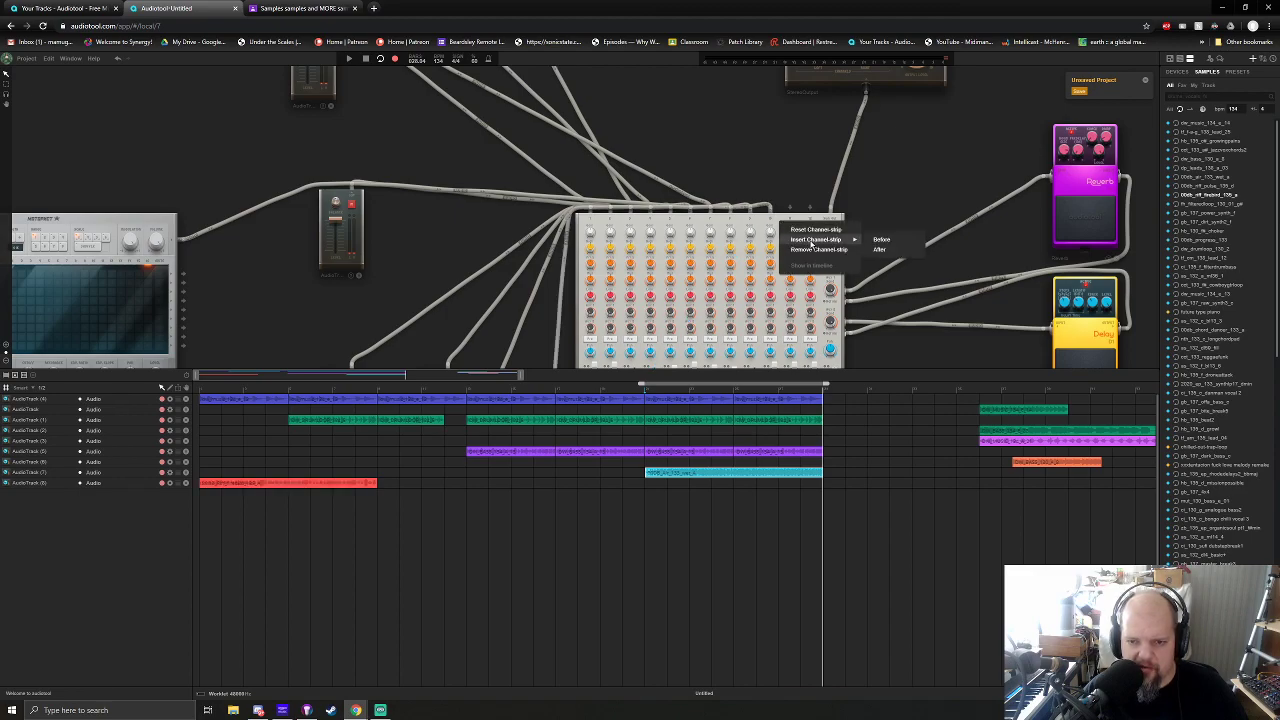
{"action": "left_click", "coordinate": [882, 241]}
{"action": "right_click", "coordinate": [760, 215]}
{"action": "mouse_move", "coordinate": [789, 235]}
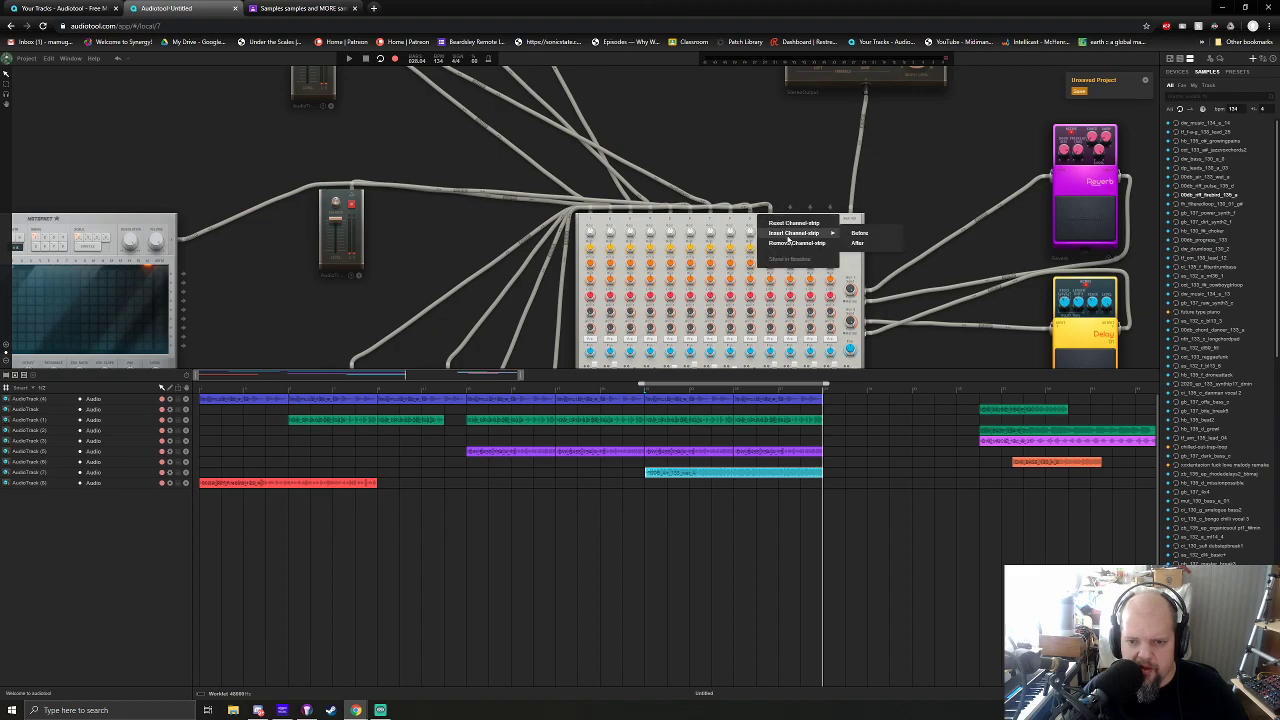
{"action": "left_click", "coordinate": [857, 243]}
{"action": "right_click", "coordinate": [790, 226]}
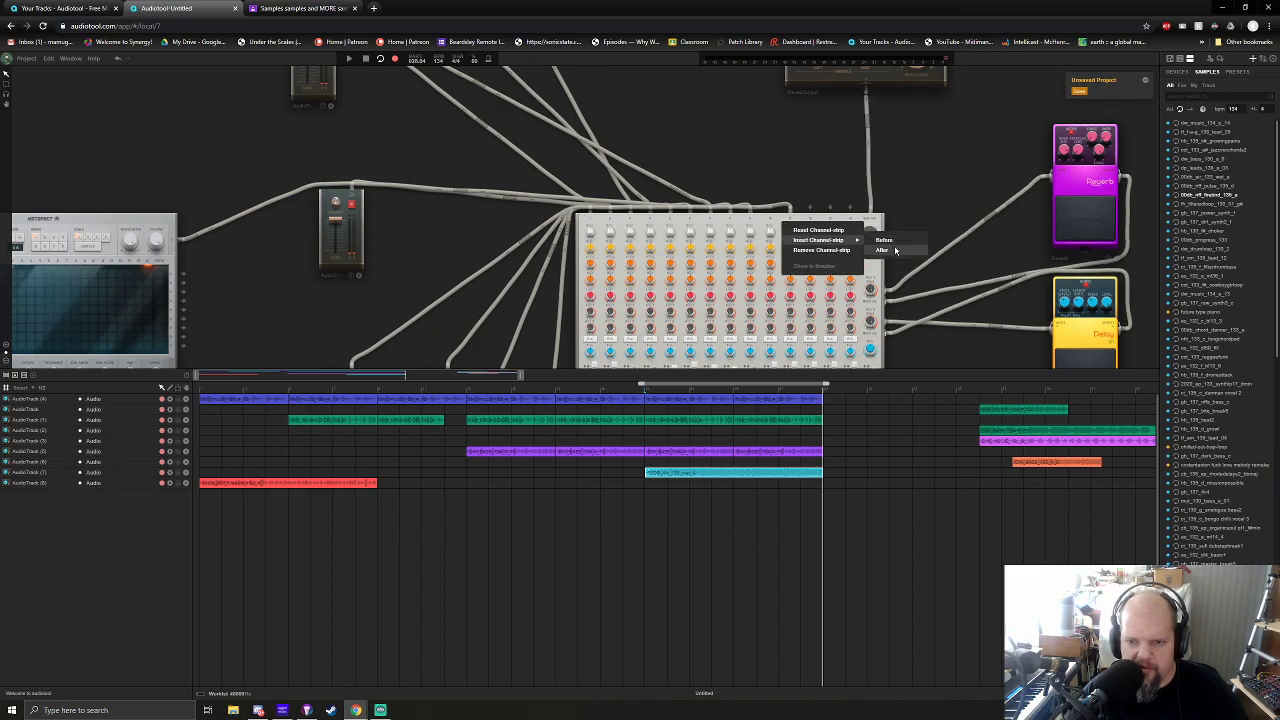
{"action": "left_click", "coordinate": [883, 250]}
{"action": "right_click", "coordinate": [819, 226]}
{"action": "mouse_move", "coordinate": [865, 243]}
{"action": "left_click", "coordinate": [915, 251]}
{"action": "left_click_drag", "start_coordinate": [832, 178], "coordinate": [685, 127]}
{"action": "left_click_drag", "start_coordinate": [825, 311], "coordinate": [811, 208]}
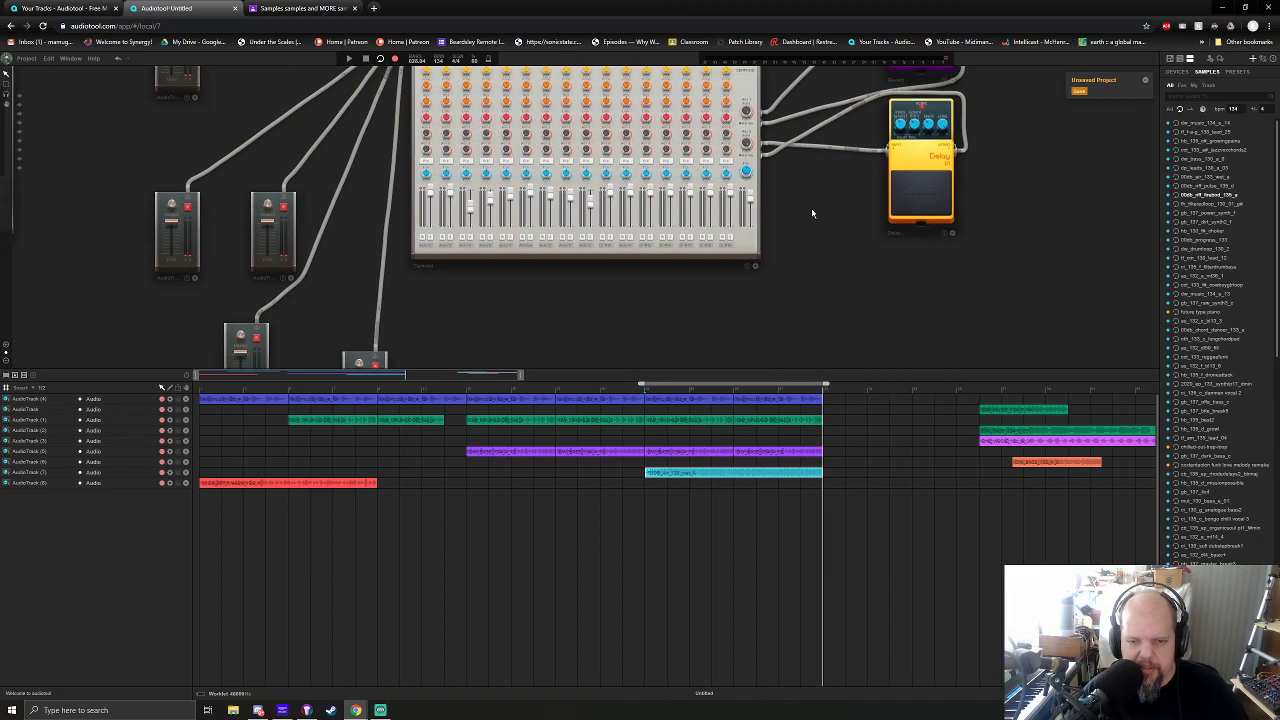
{"action": "scroll", "coordinate": [789, 258], "scroll_direction": "down", "scroll_amount": 3}
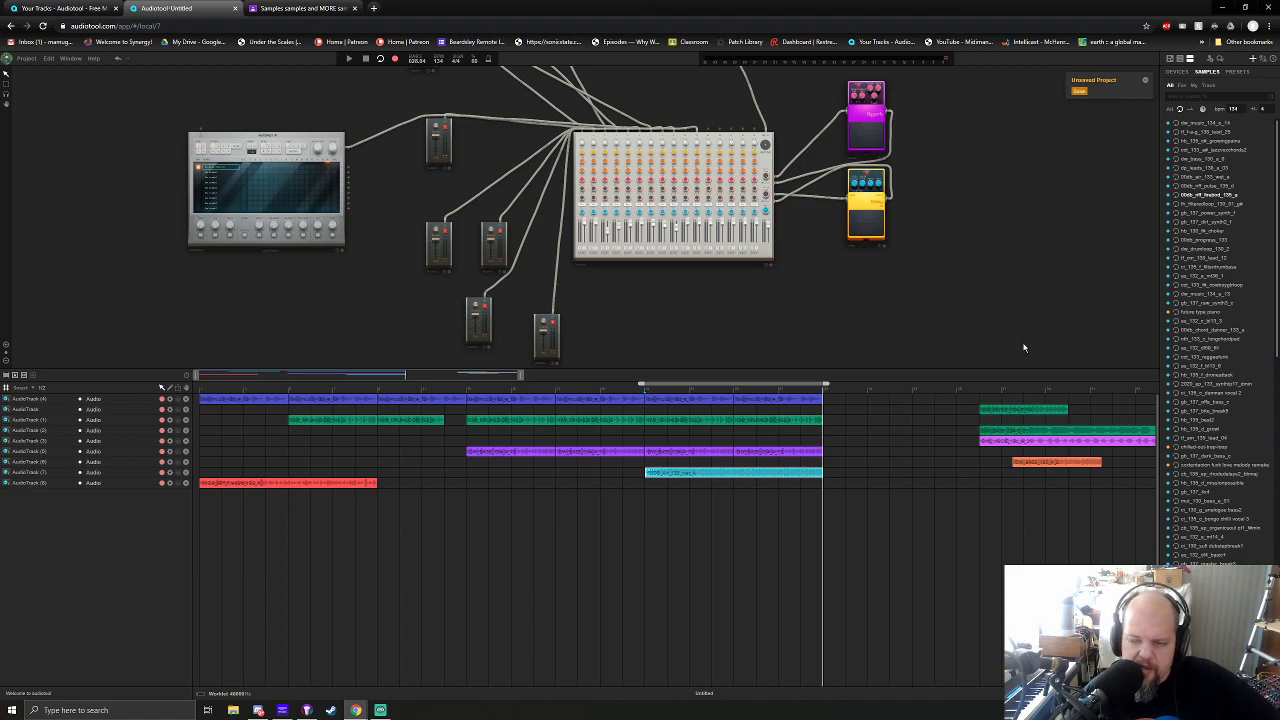
Audition samples across the library, including the raw synth, filtered drum and bass, riff, lead, bongo vocal, organ and analogue bass loops
{"action": "left_click", "coordinate": [1177, 304]}
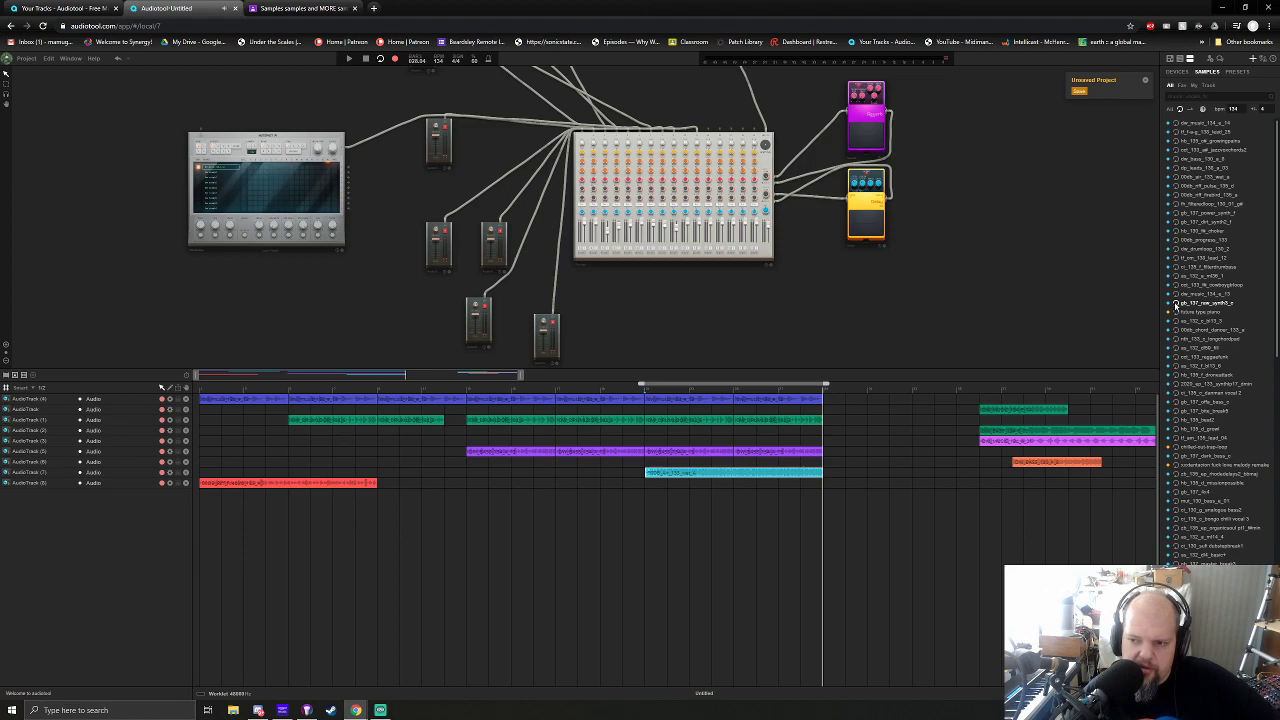
{"action": "left_click", "coordinate": [1177, 269]}
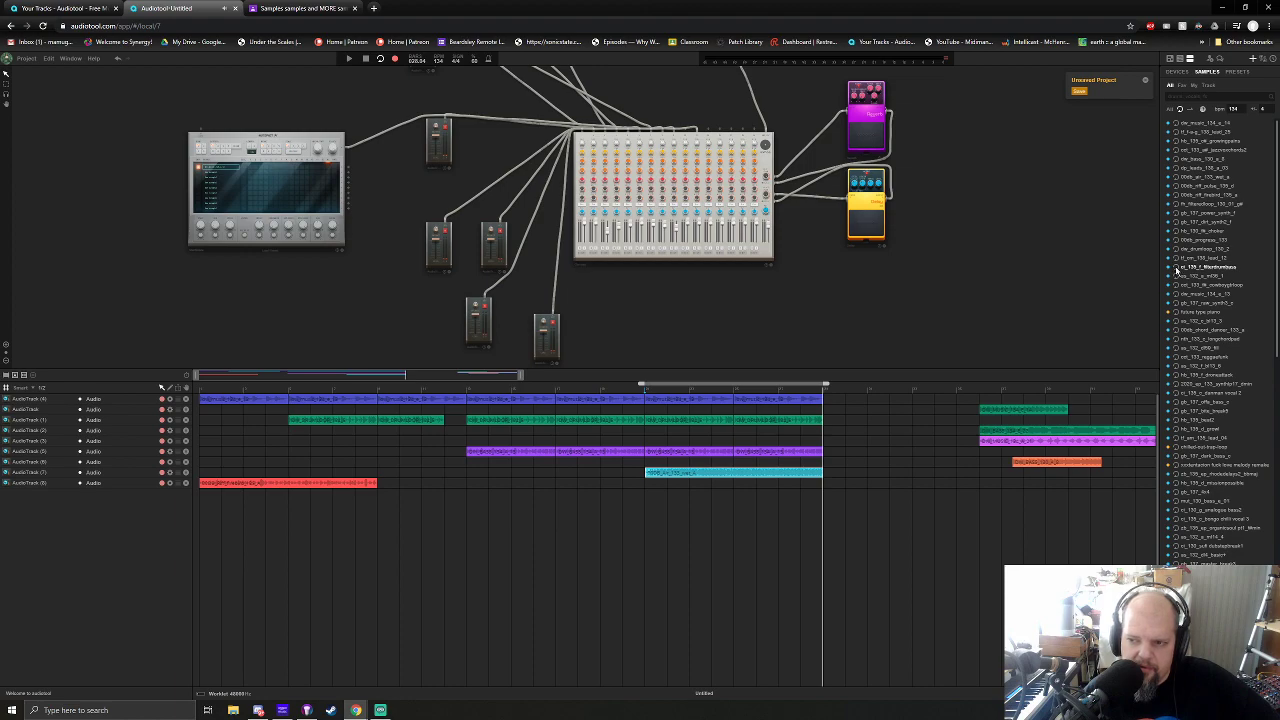
{"action": "left_click", "coordinate": [1176, 196]}
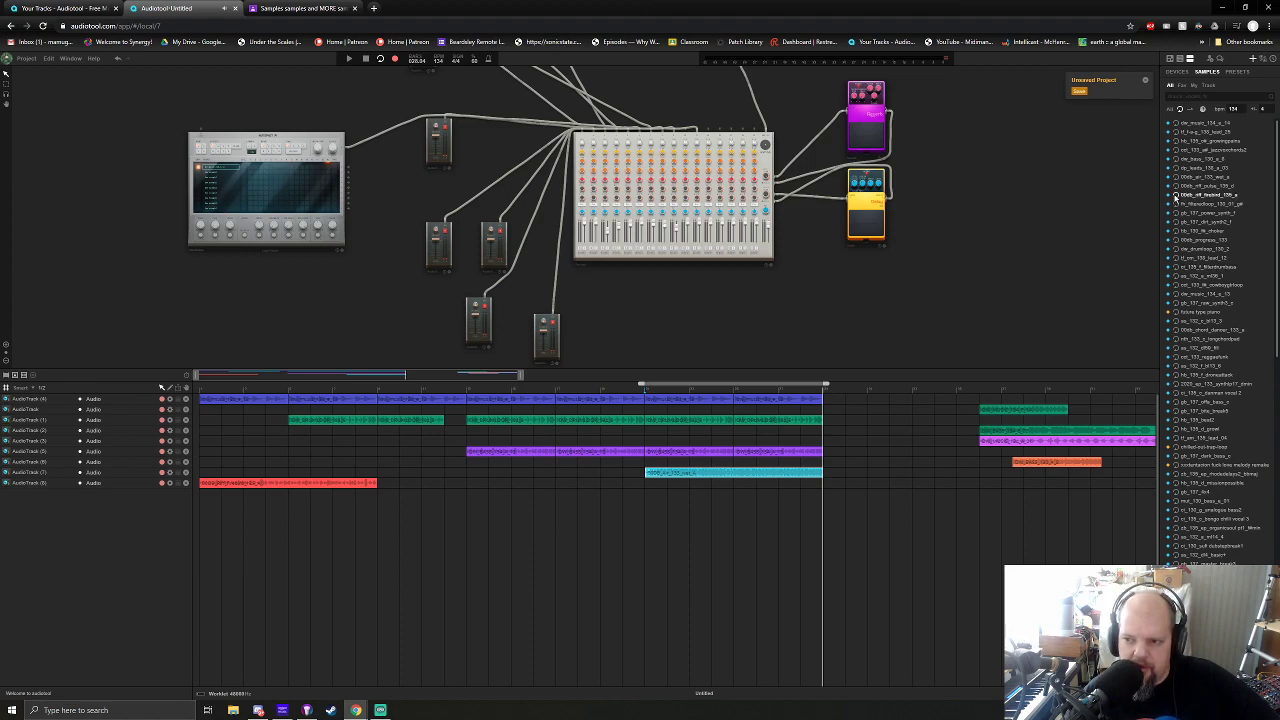
{"action": "left_click", "coordinate": [1176, 123]}
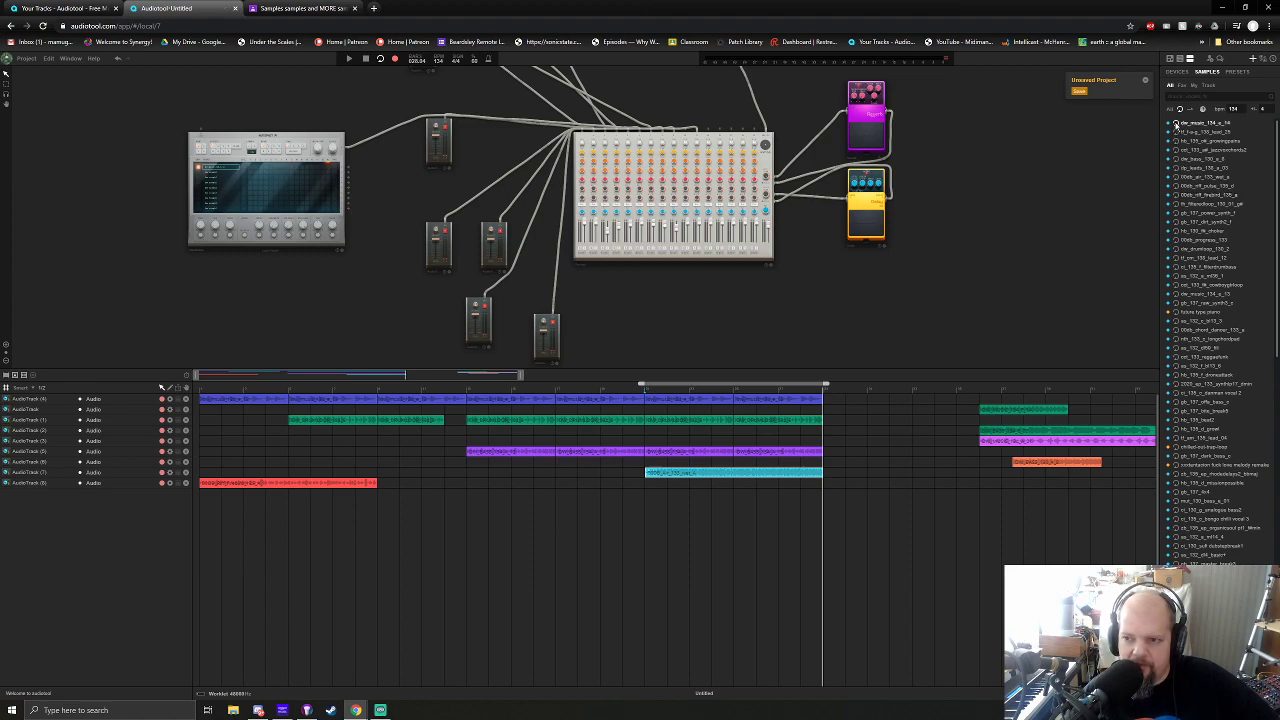
{"action": "left_click", "coordinate": [1177, 132]}
{"action": "scroll", "coordinate": [1183, 330], "scroll_direction": "down", "scroll_amount": 5}
{"action": "left_click", "coordinate": [1178, 319]}
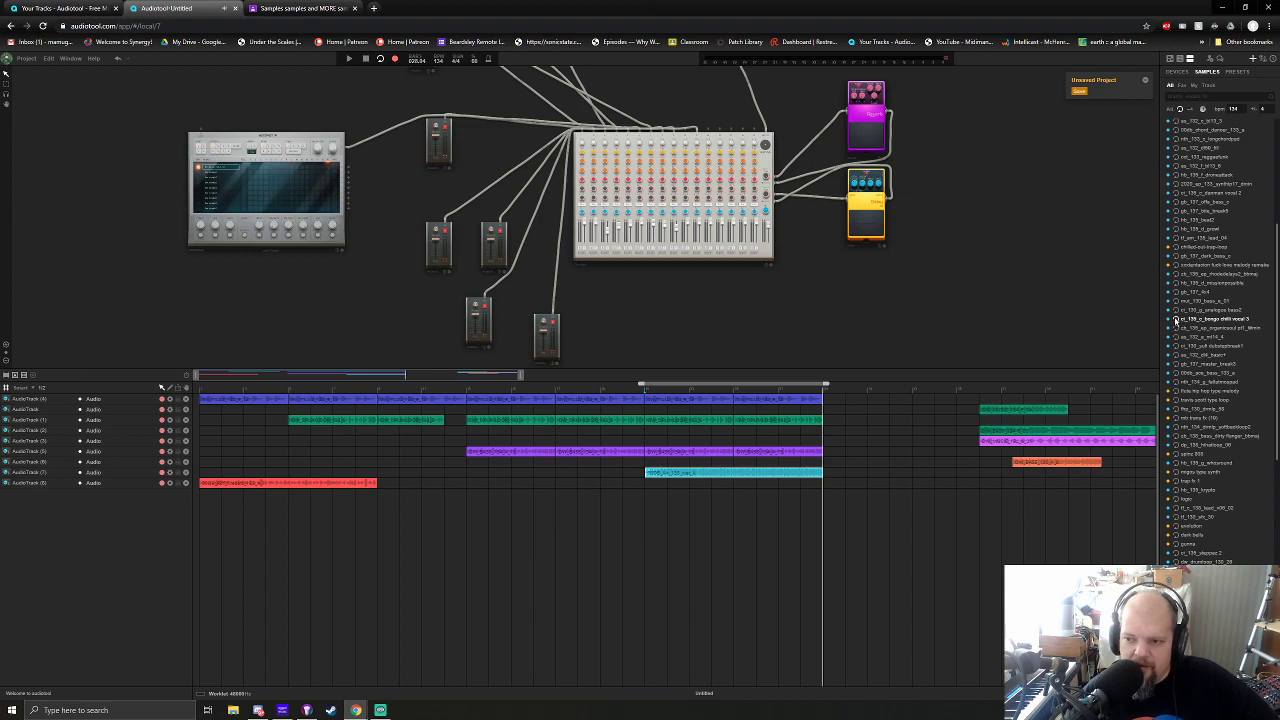
{"action": "left_click", "coordinate": [1176, 328]}
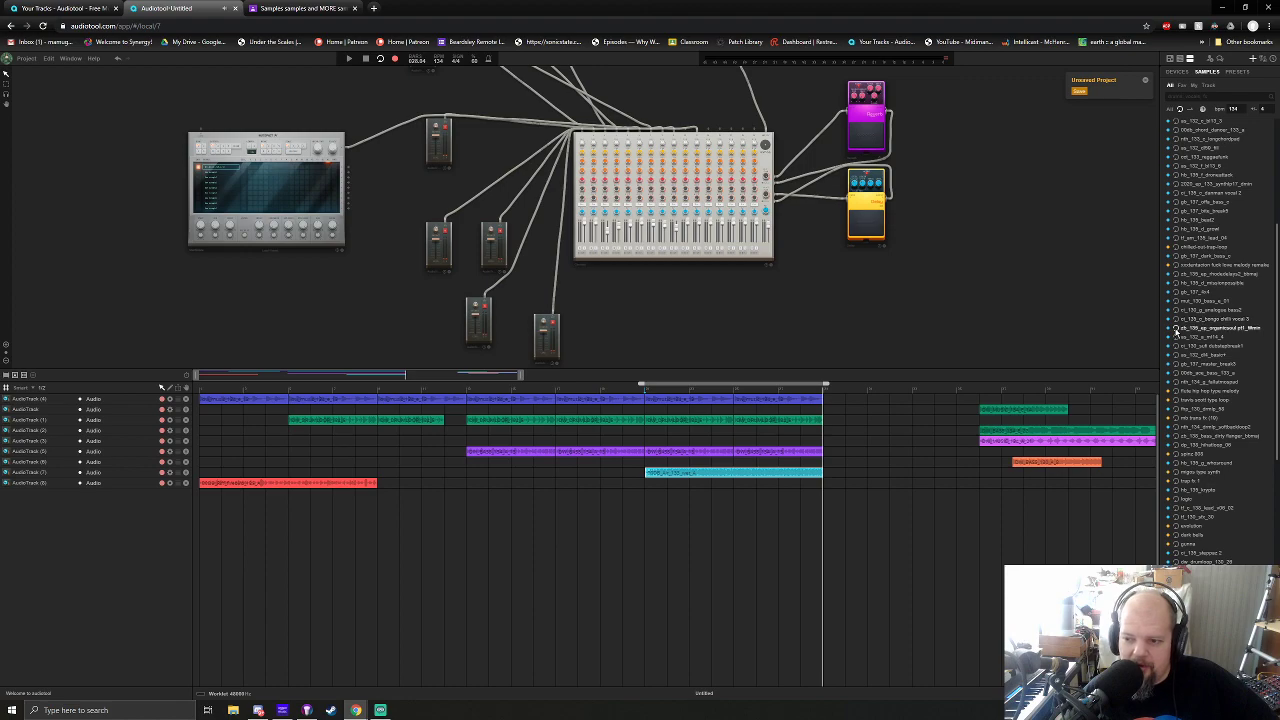
{"action": "left_click", "coordinate": [1176, 319]}
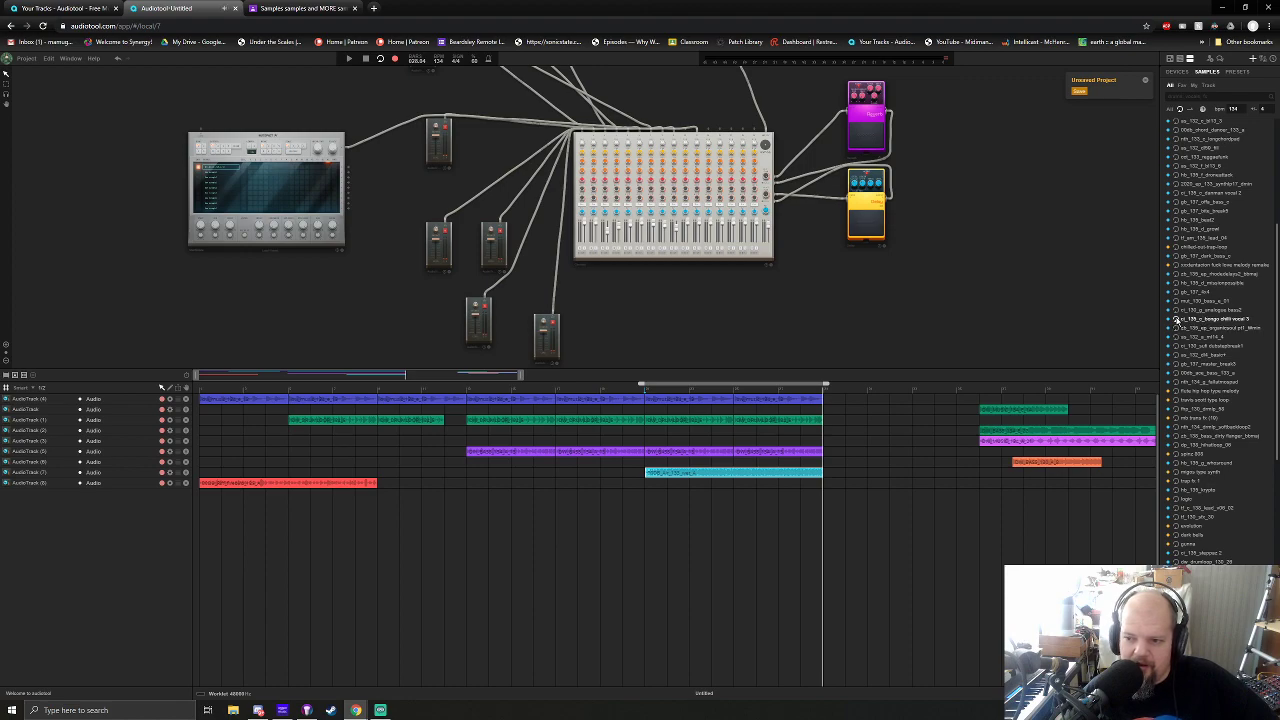
{"action": "left_click", "coordinate": [1176, 310]}
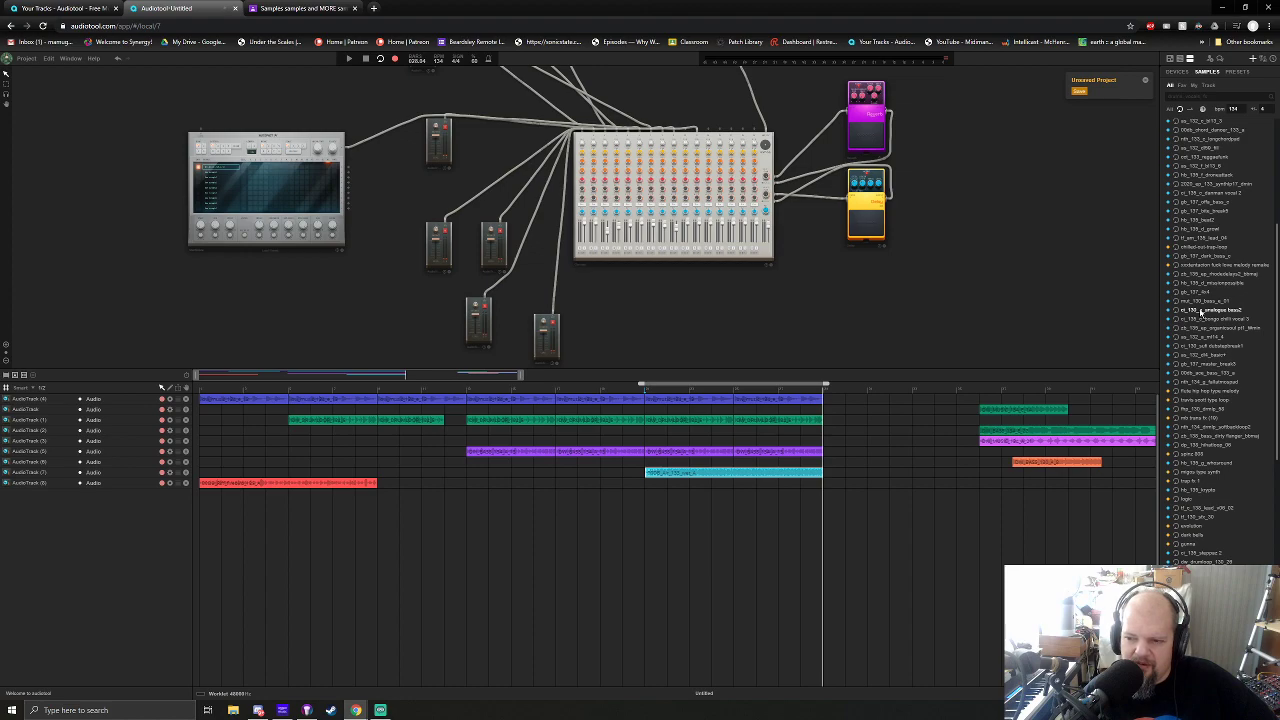
{"action": "left_click", "coordinate": [1199, 319]}
{"action": "left_click_drag", "start_coordinate": [1214, 322], "coordinate": [651, 285]}
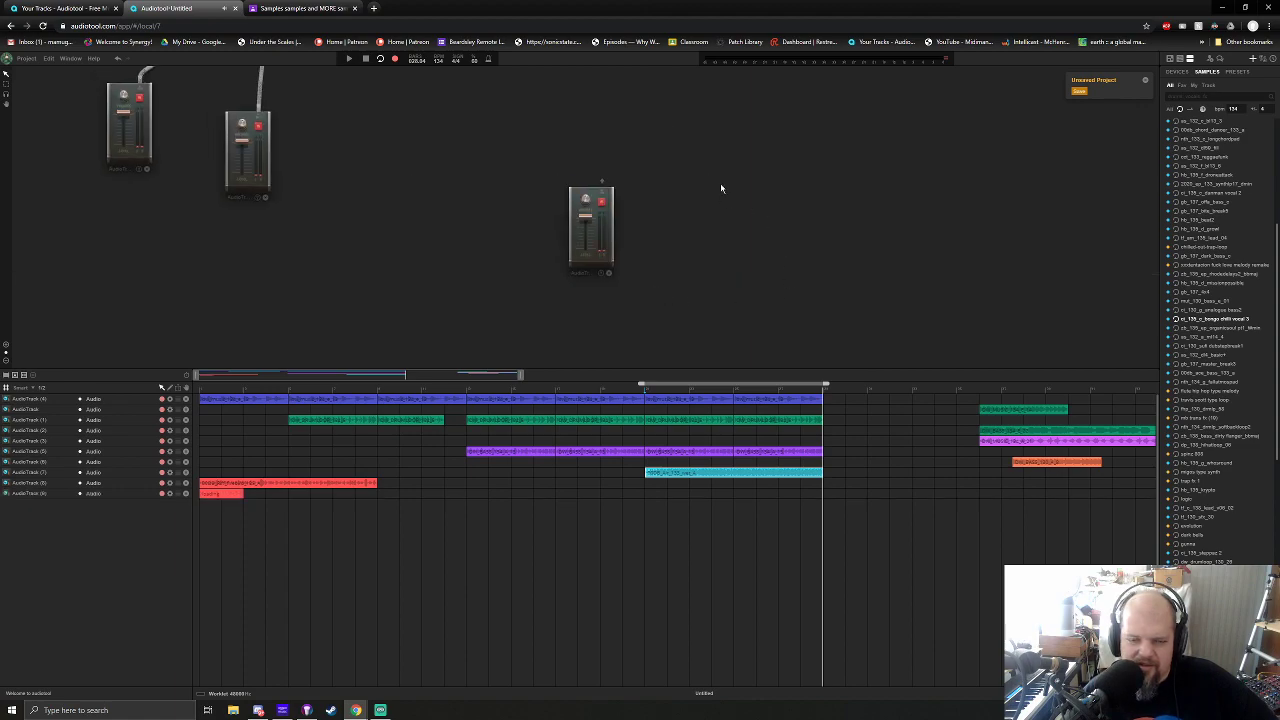
{"action": "left_click_drag", "start_coordinate": [711, 181], "coordinate": [820, 232]}
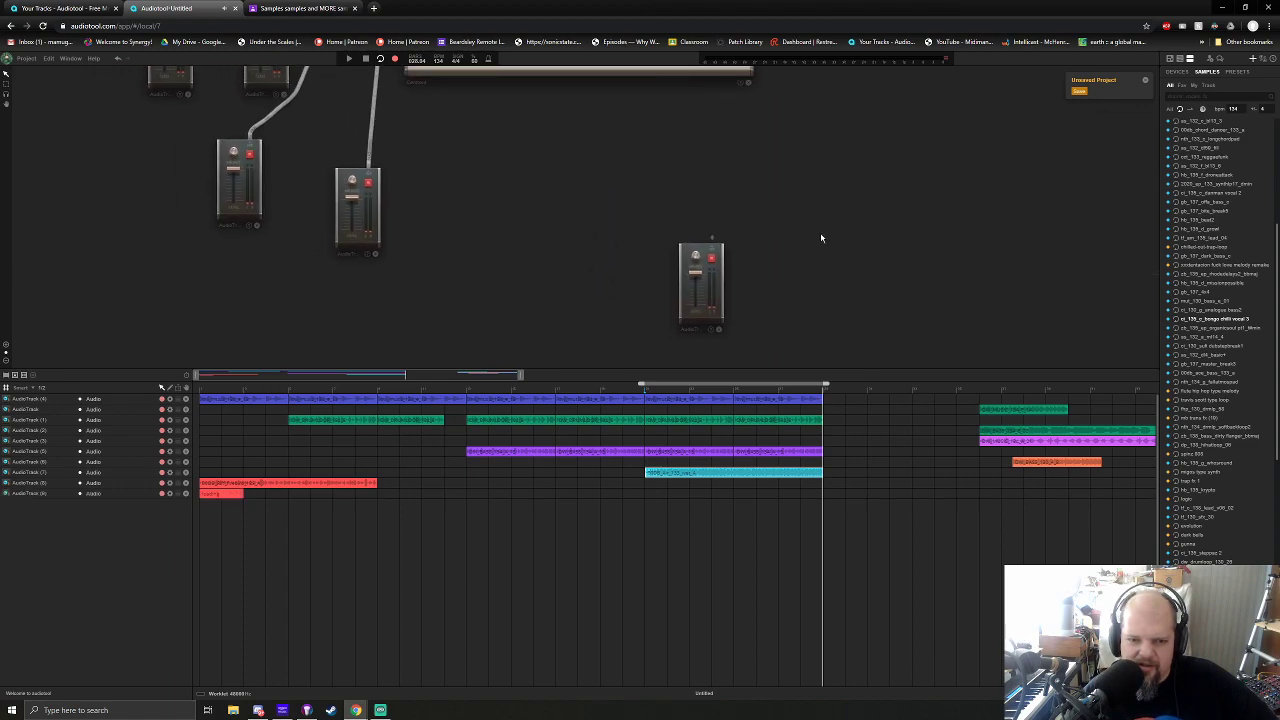
{"action": "left_click", "coordinate": [719, 331]}
Load the highlighted bongo vocal 3 sample into the first slot of the Machiniste
{"action": "scroll", "coordinate": [740, 334], "scroll_direction": "down", "scroll_amount": 5}
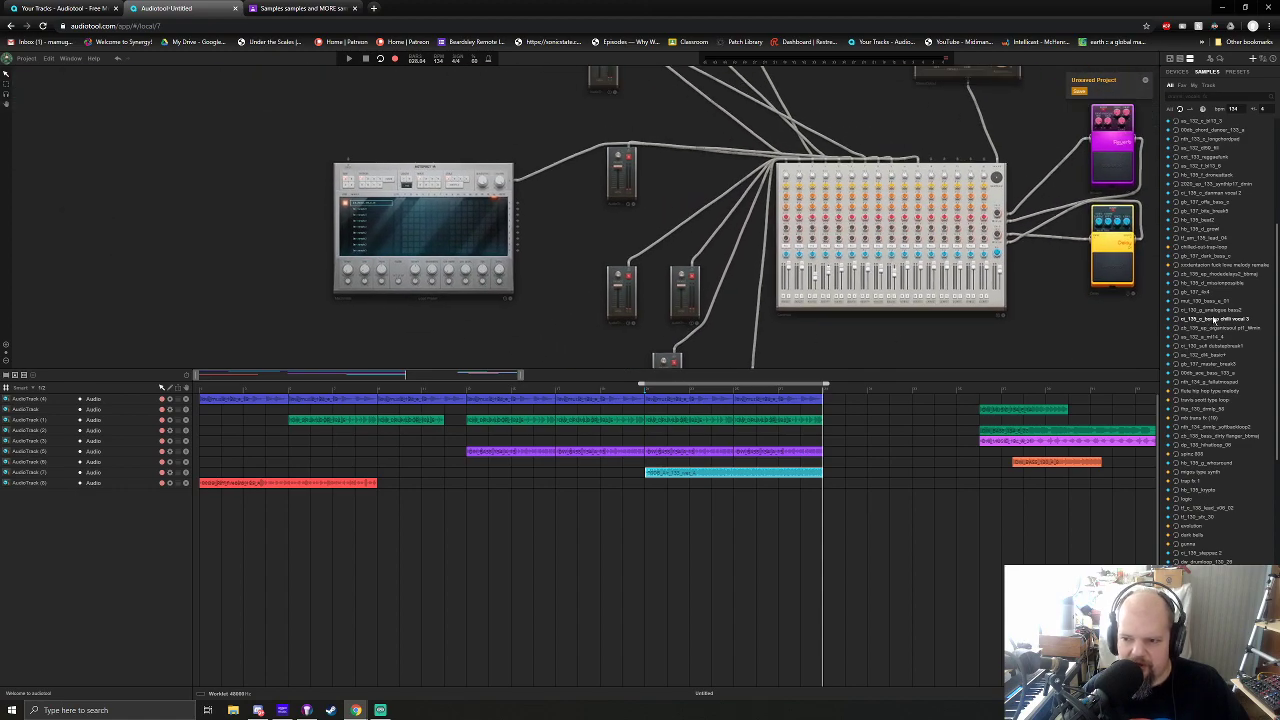
{"action": "left_click_drag", "start_coordinate": [1216, 321], "coordinate": [494, 187]}
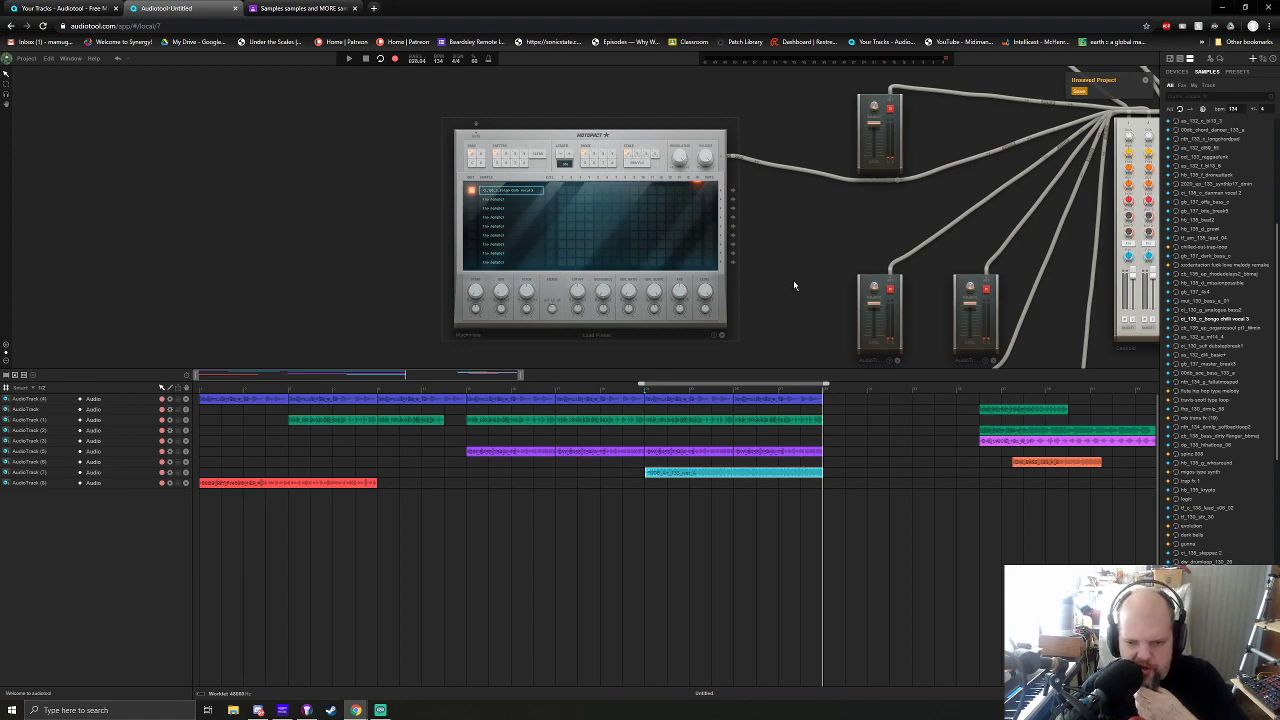
Insert one more channel strip after one of the mixer's unused channels
{"action": "scroll", "coordinate": [793, 281], "scroll_direction": "down", "scroll_amount": 3}
{"action": "left_click_drag", "start_coordinate": [979, 333], "coordinate": [657, 329]}
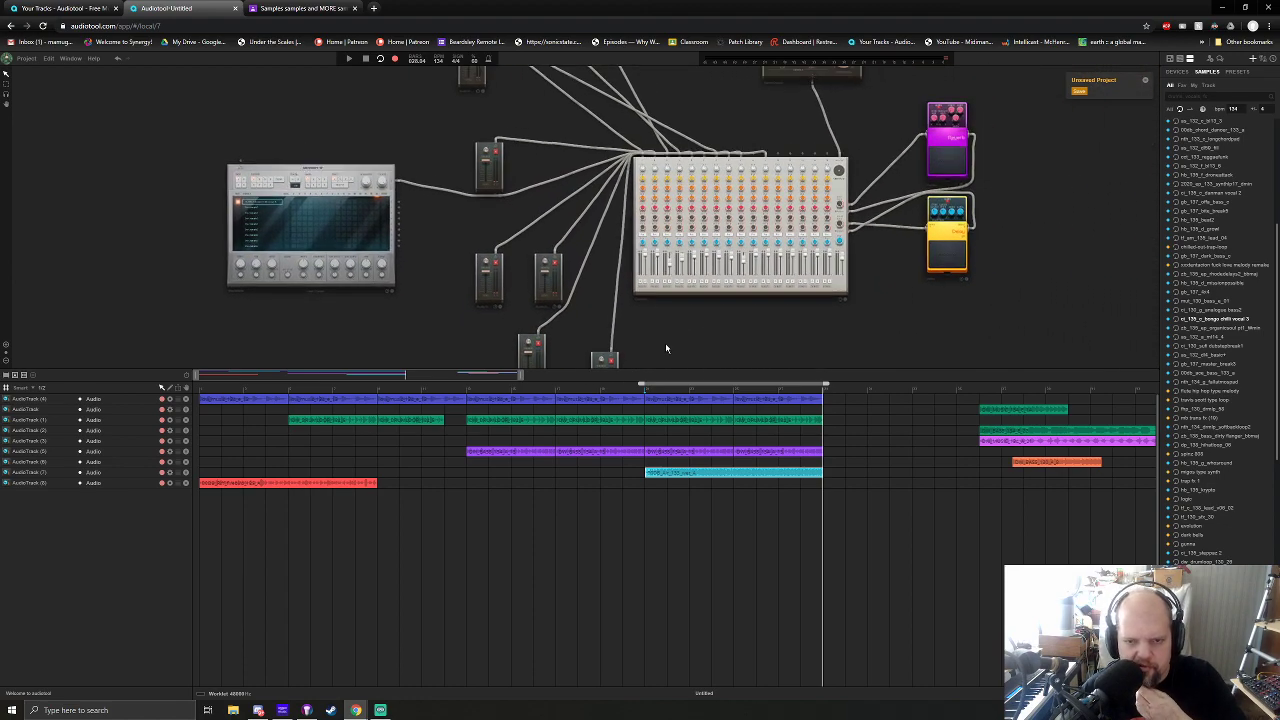
{"action": "right_click", "coordinate": [789, 165]}
{"action": "mouse_move", "coordinate": [850, 180]}
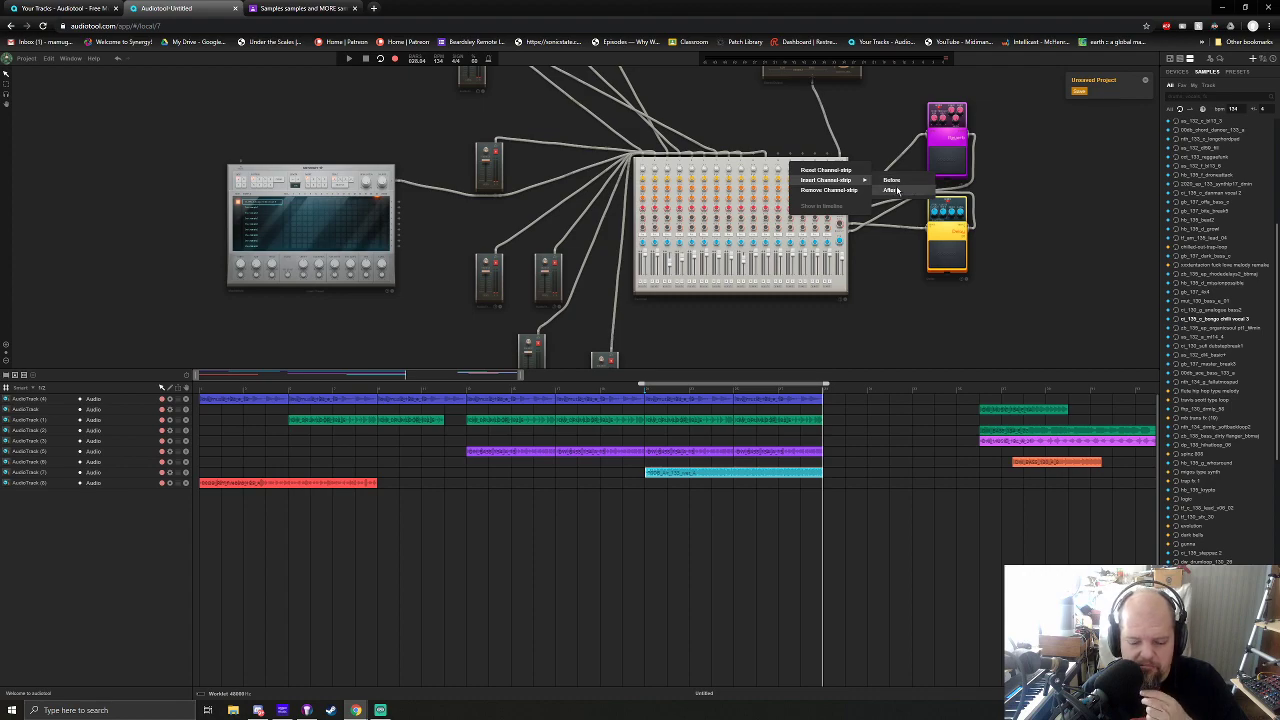
{"action": "left_click", "coordinate": [897, 190]}
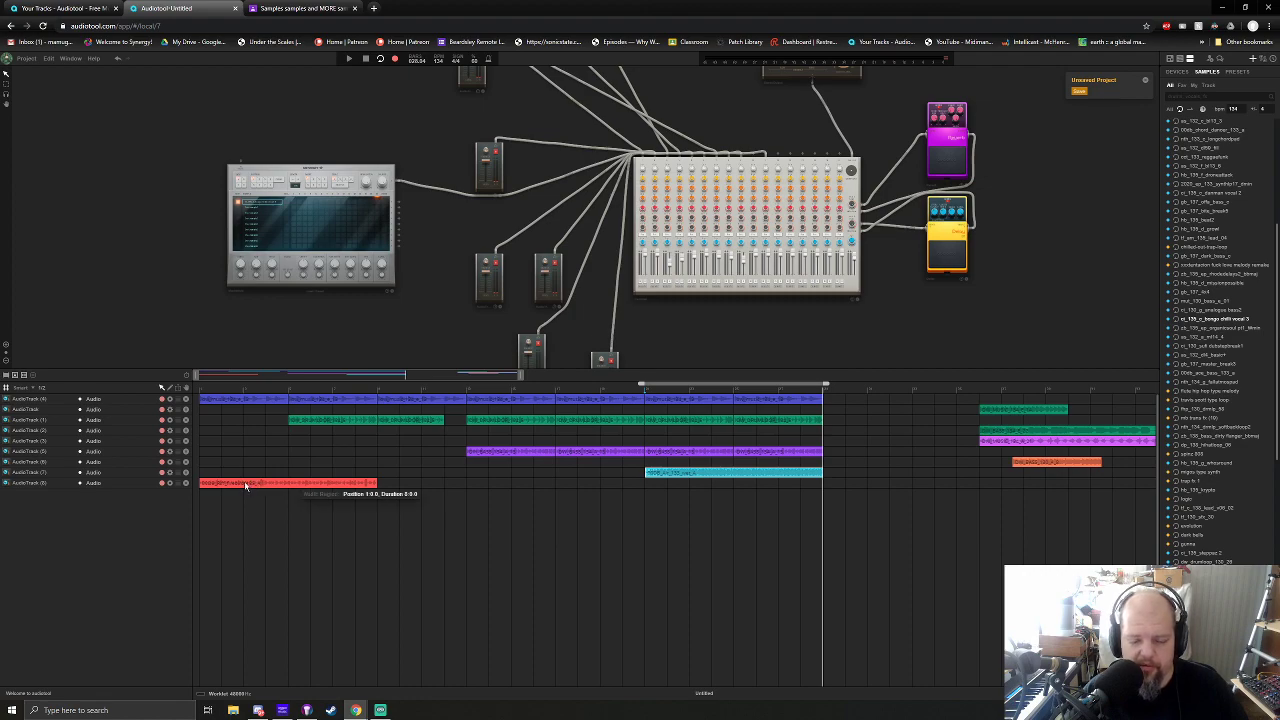
Move the red region on the last audio track to bar 29, where the cyan region ends, and set the playhead there
{"action": "left_click_drag", "start_coordinate": [245, 485], "coordinate": [867, 495]}
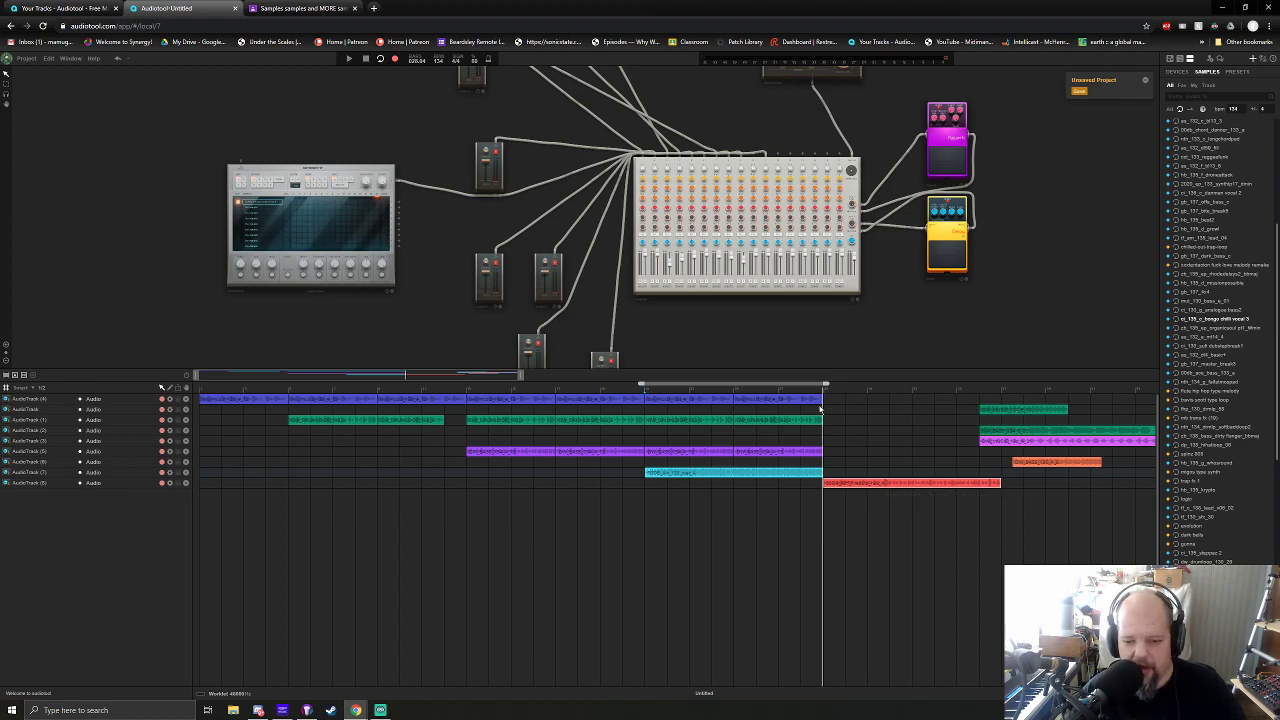
{"action": "left_click", "coordinate": [645, 393]}
{"action": "left_click", "coordinate": [822, 390]}
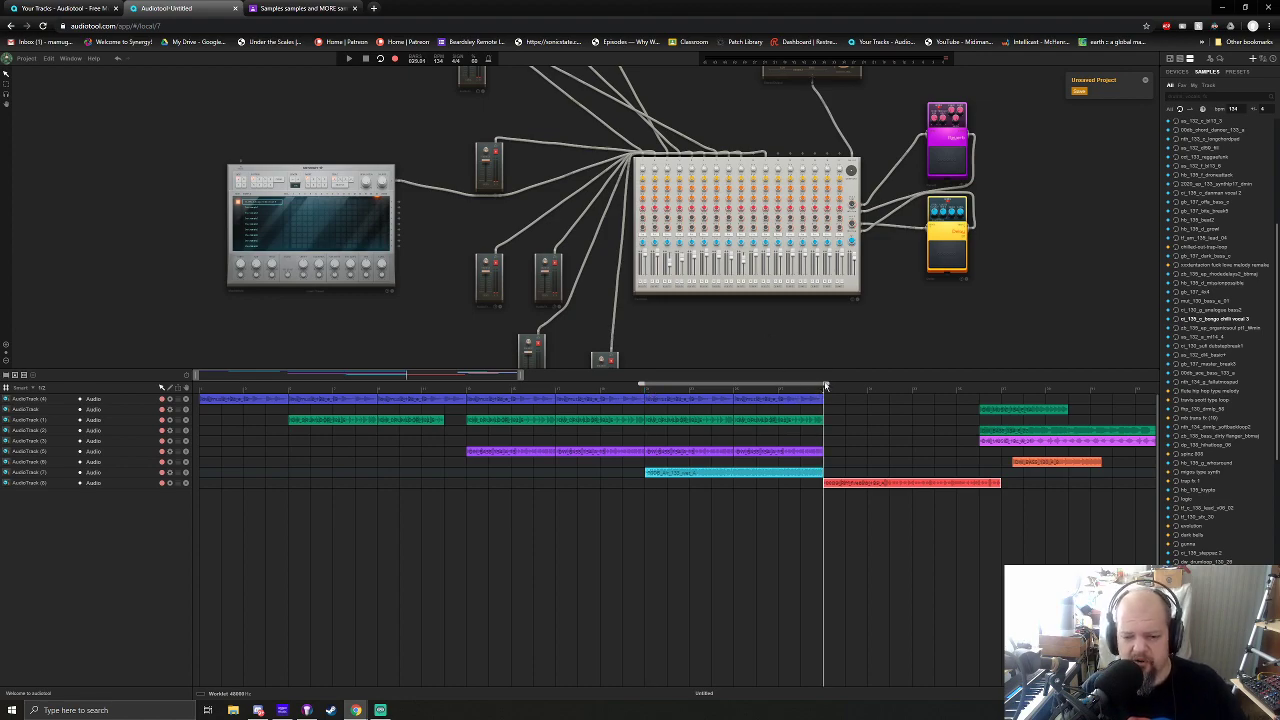
{"action": "left_click", "coordinate": [416, 60]}
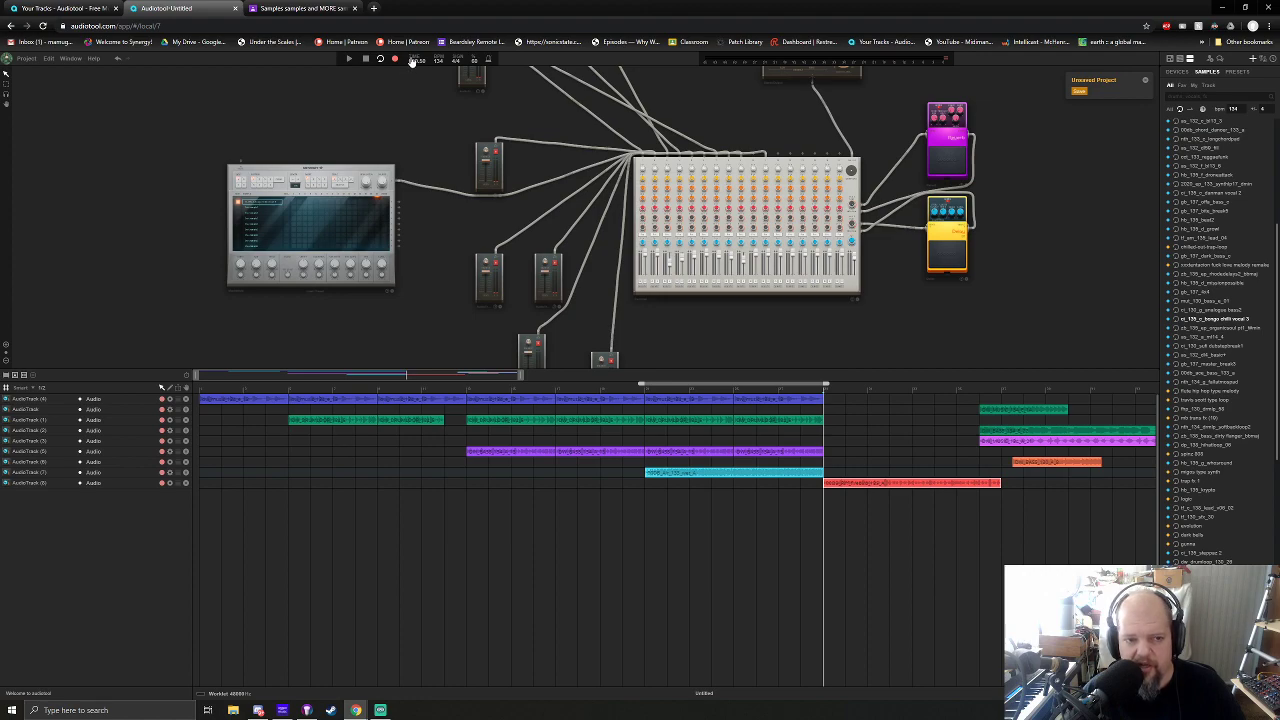
{"action": "left_click", "coordinate": [645, 392]}
{"action": "left_click", "coordinate": [824, 395]}
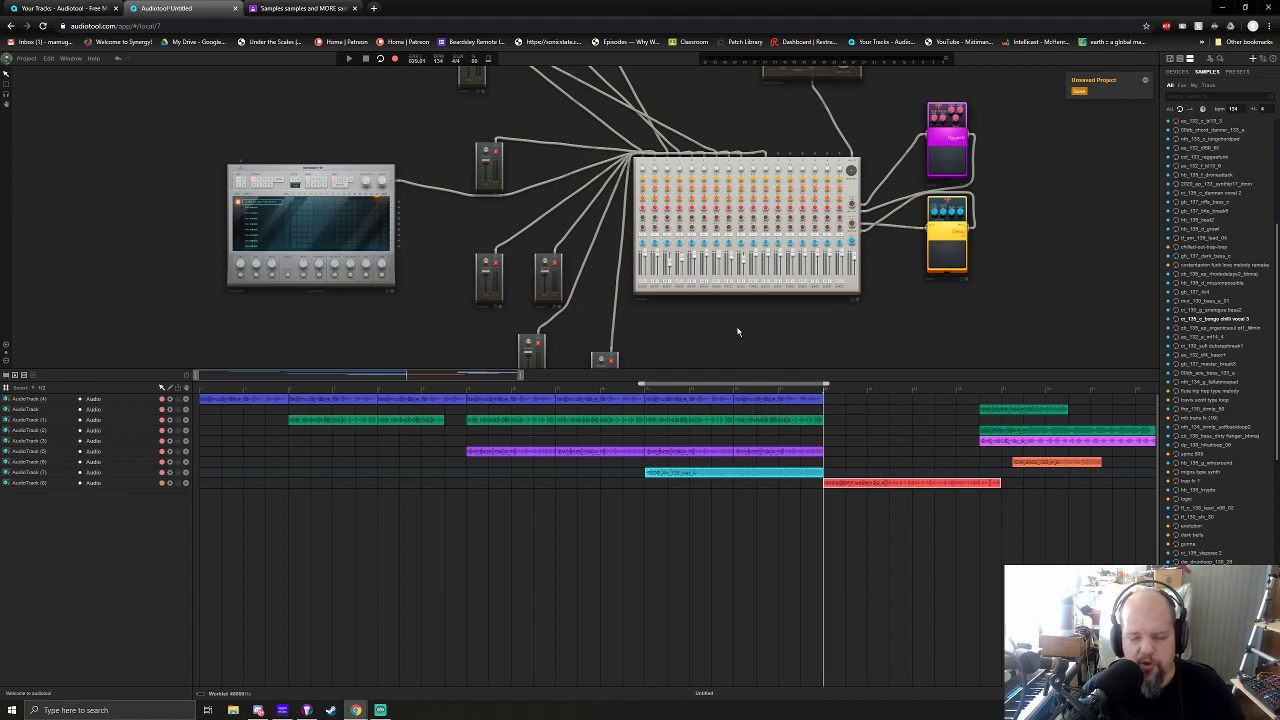
Play the arrangement from bar 13, where the purple regions begin
{"action": "left_click_drag", "start_coordinate": [452, 376], "coordinate": [527, 384]}
{"action": "scroll", "coordinate": [508, 377], "scroll_direction": "down", "scroll_amount": 1}
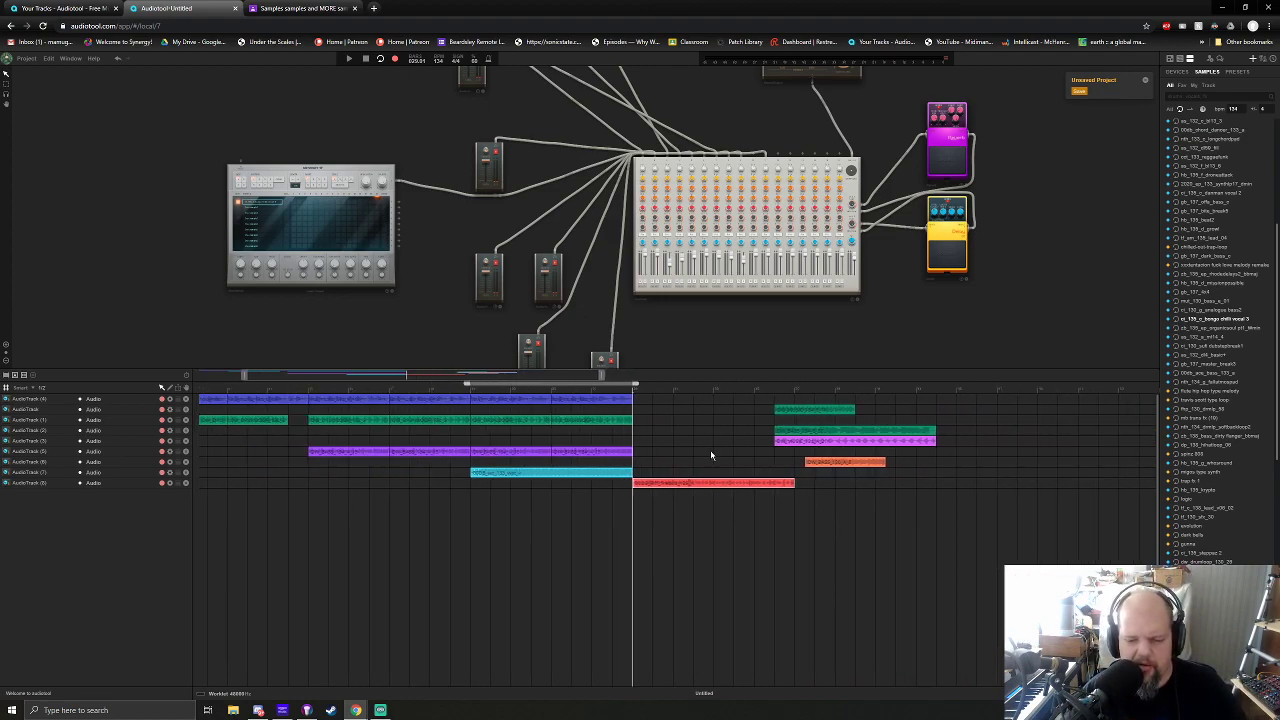
{"action": "left_click", "coordinate": [306, 389]}
{"action": "key", "text": "space"}
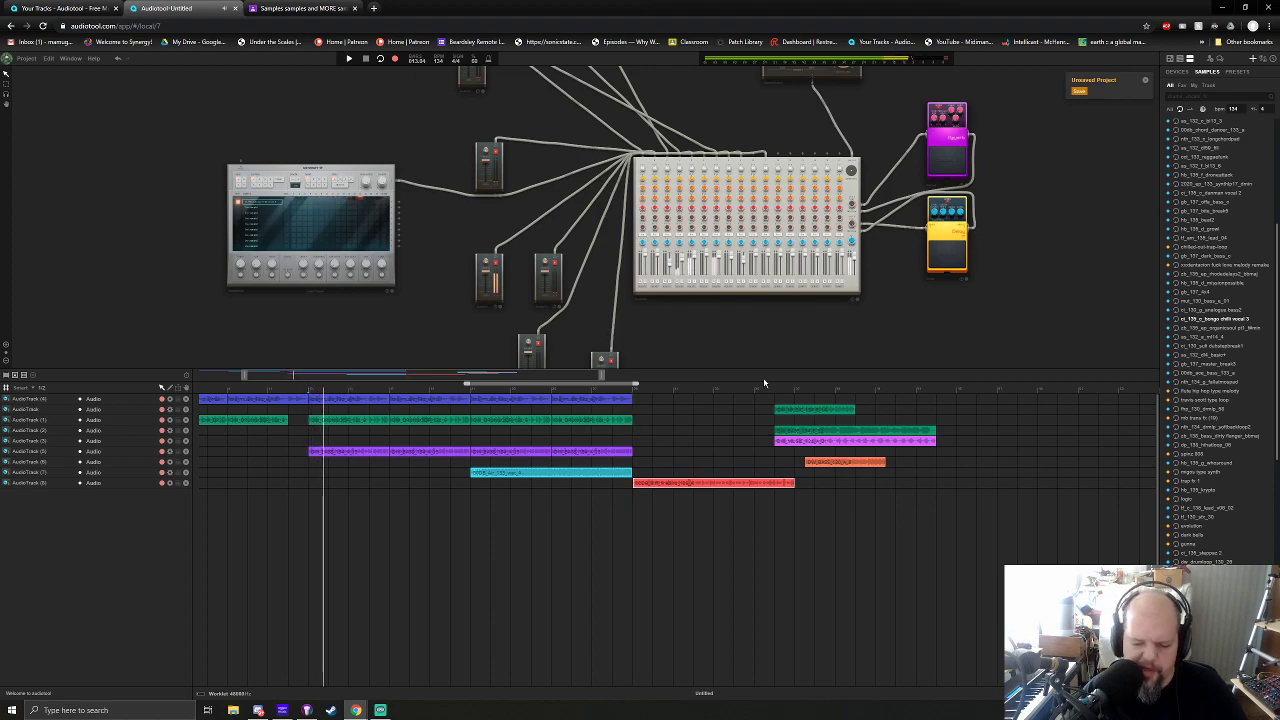
Line up the red and orange regions with the unused regions starting at bar 36, and recolor the red one Leaf
{"action": "left_click_drag", "start_coordinate": [697, 490], "coordinate": [841, 494]}
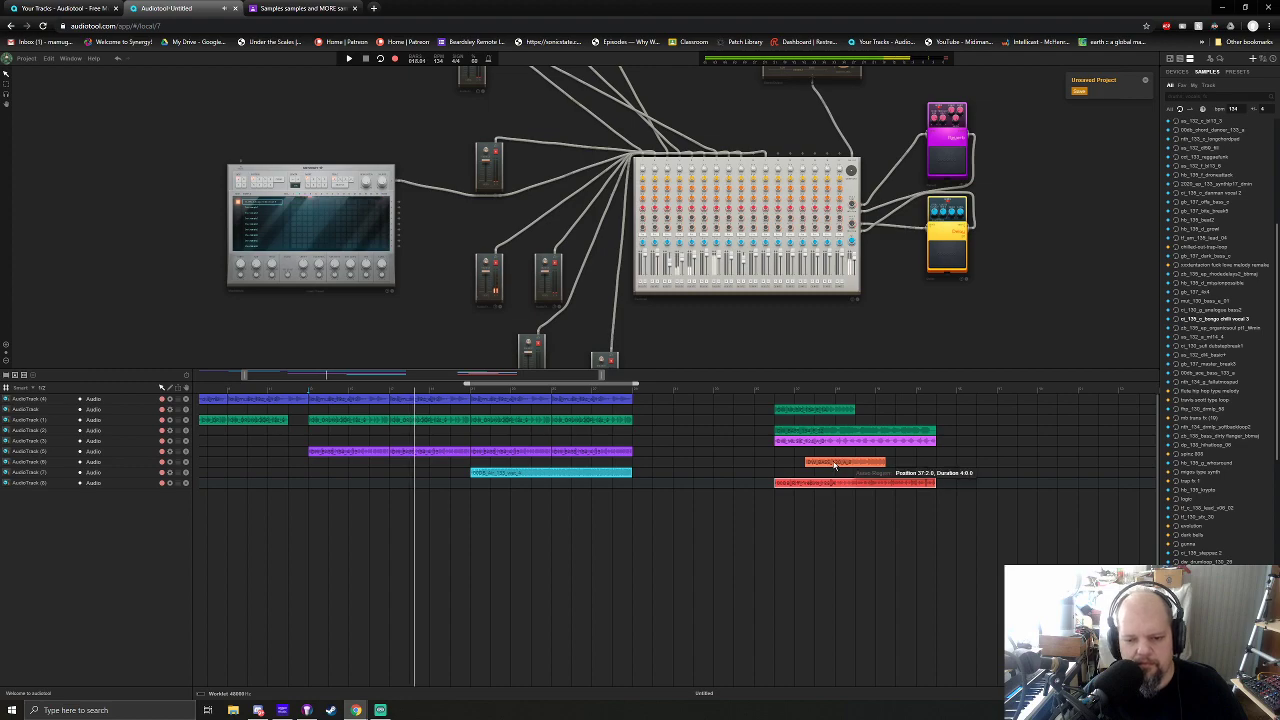
{"action": "left_click_drag", "start_coordinate": [835, 466], "coordinate": [804, 466]}
{"action": "right_click", "coordinate": [812, 486]}
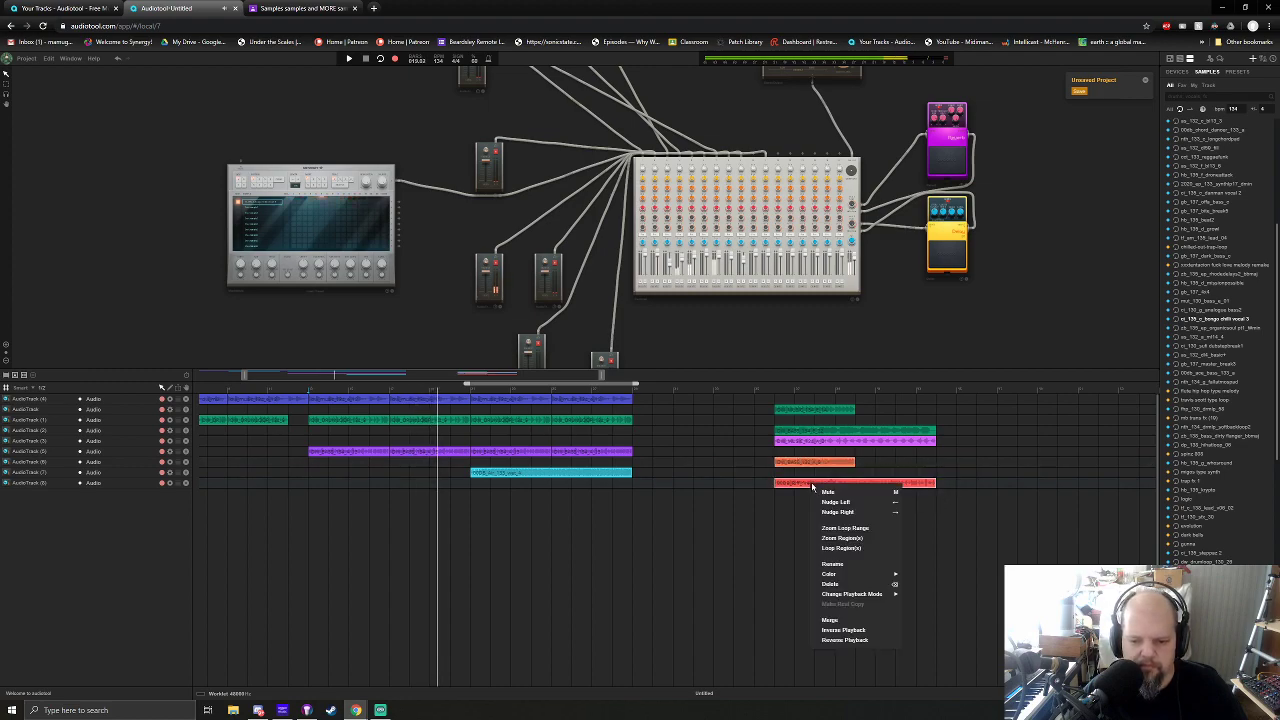
{"action": "mouse_move", "coordinate": [845, 574]}
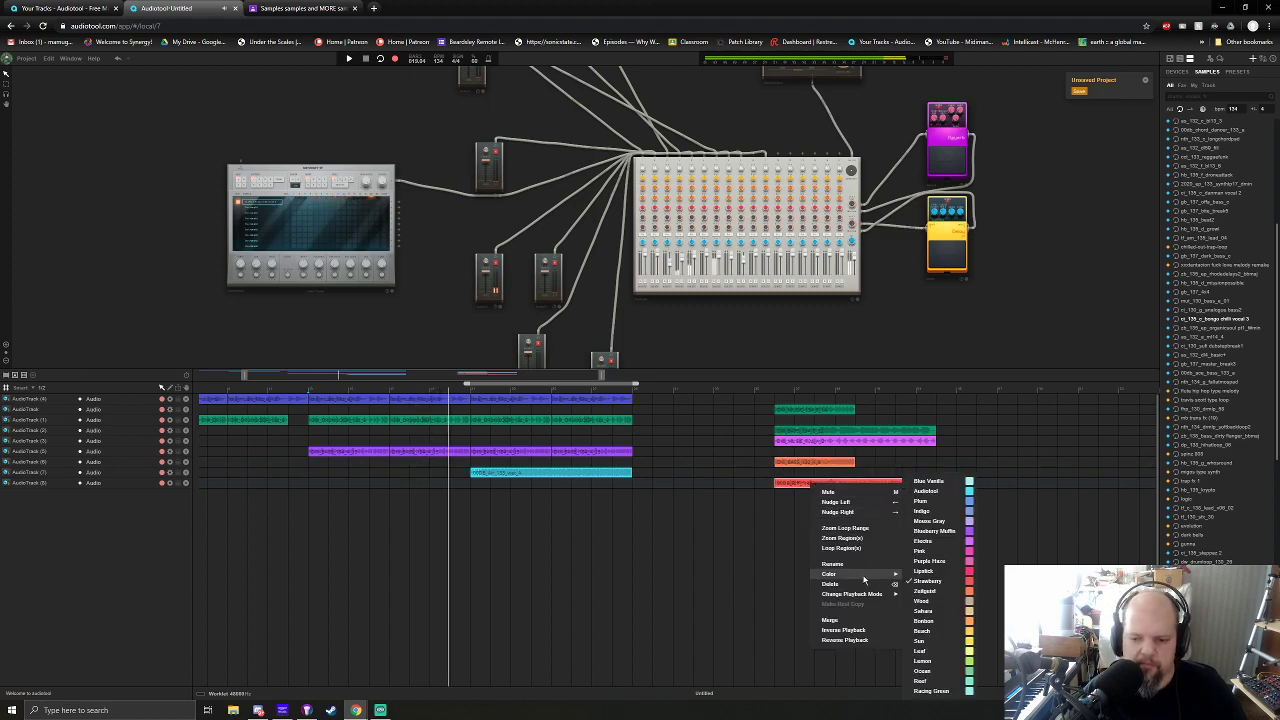
{"action": "left_click", "coordinate": [925, 651]}
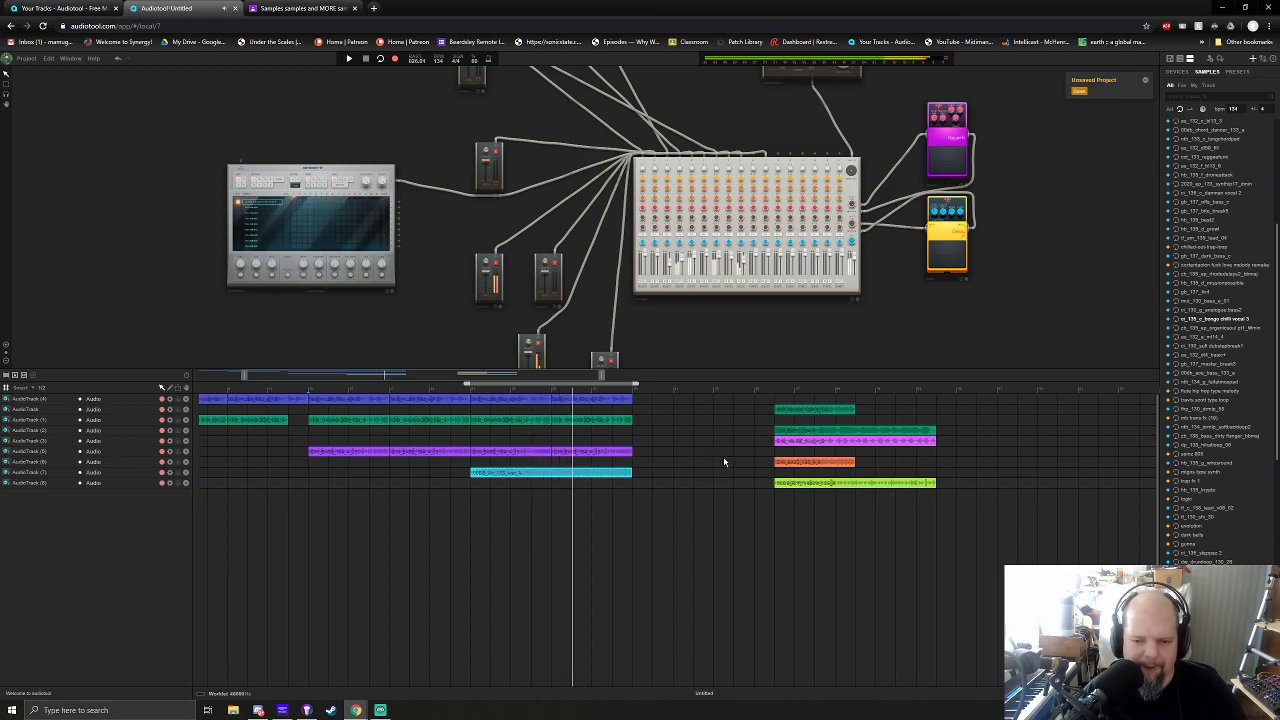
Select the five unused regions after the arrangement and move them together to bar 42
{"action": "left_click_drag", "start_coordinate": [757, 404], "coordinate": [811, 480]}
{"action": "left_click_drag", "start_coordinate": [797, 437], "coordinate": [919, 437]}
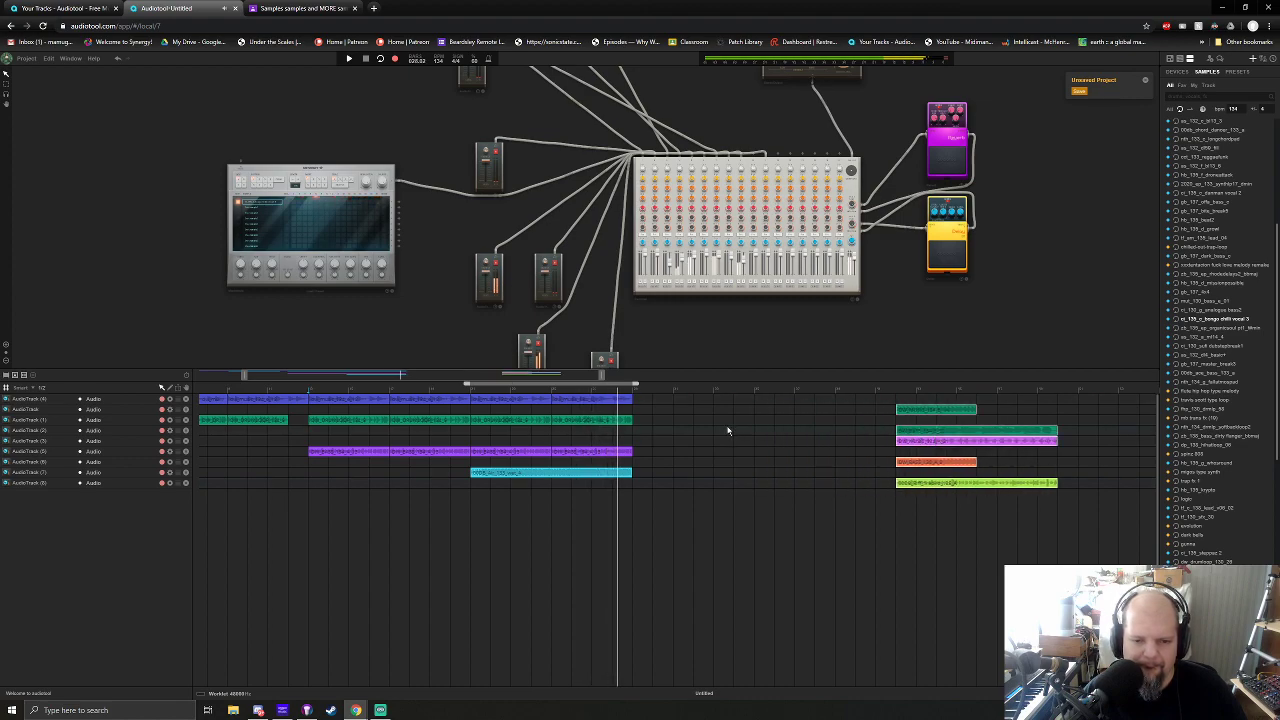
Duplicate the cyan region on AudioTrack (7) to bar 29, and shift the loop range over the copy
{"action": "left_click", "coordinate": [494, 473]}
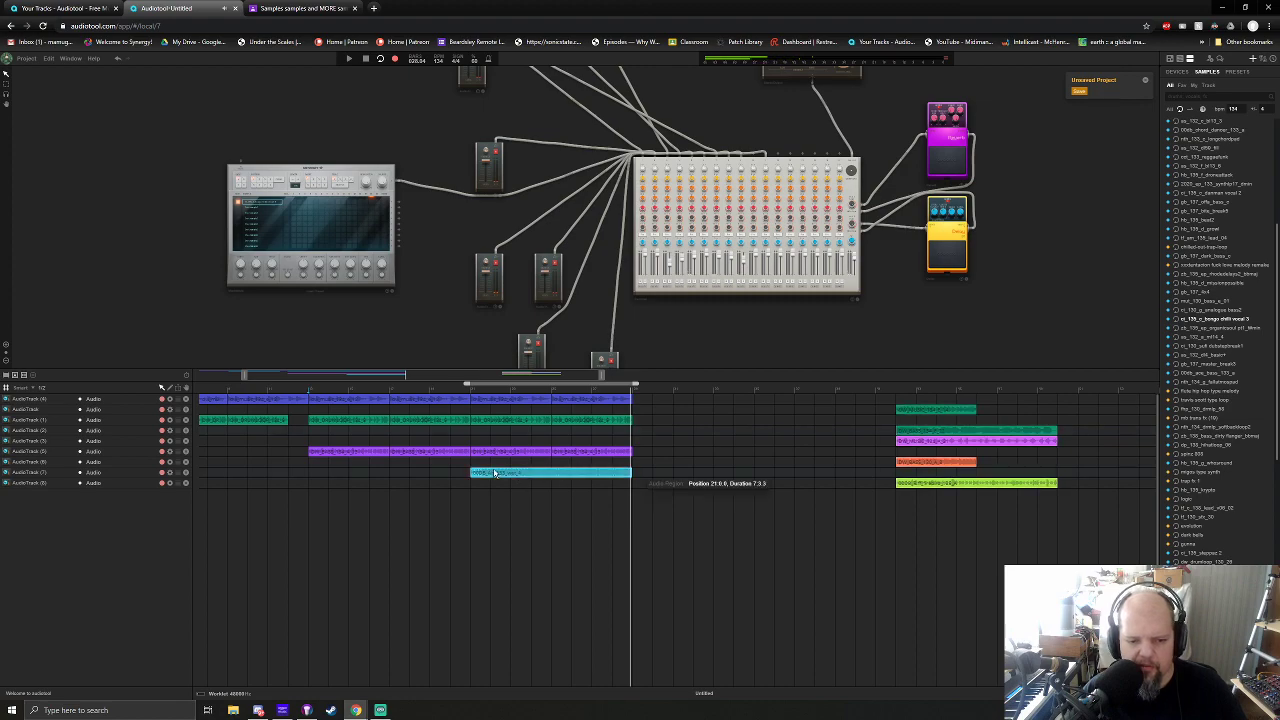
{"action": "left_click_drag", "start_coordinate": [494, 473], "coordinate": [660, 473]}
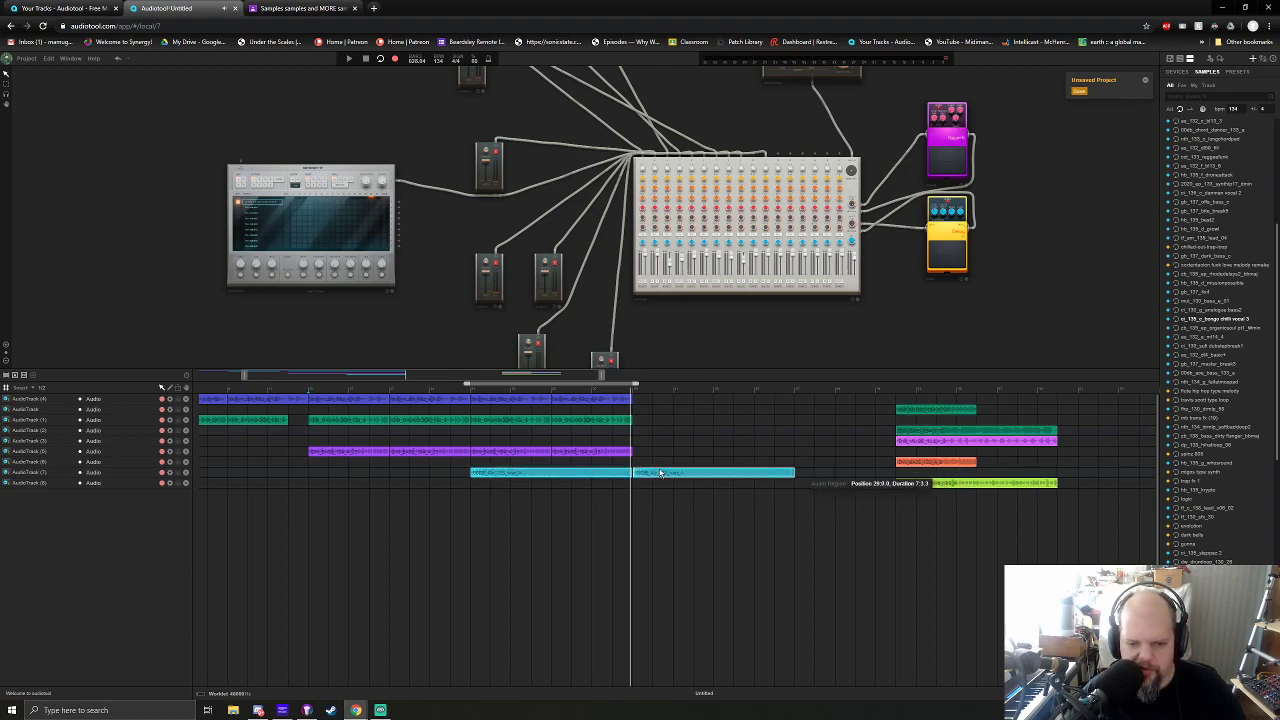
{"action": "left_click_drag", "start_coordinate": [585, 388], "coordinate": [748, 390]}
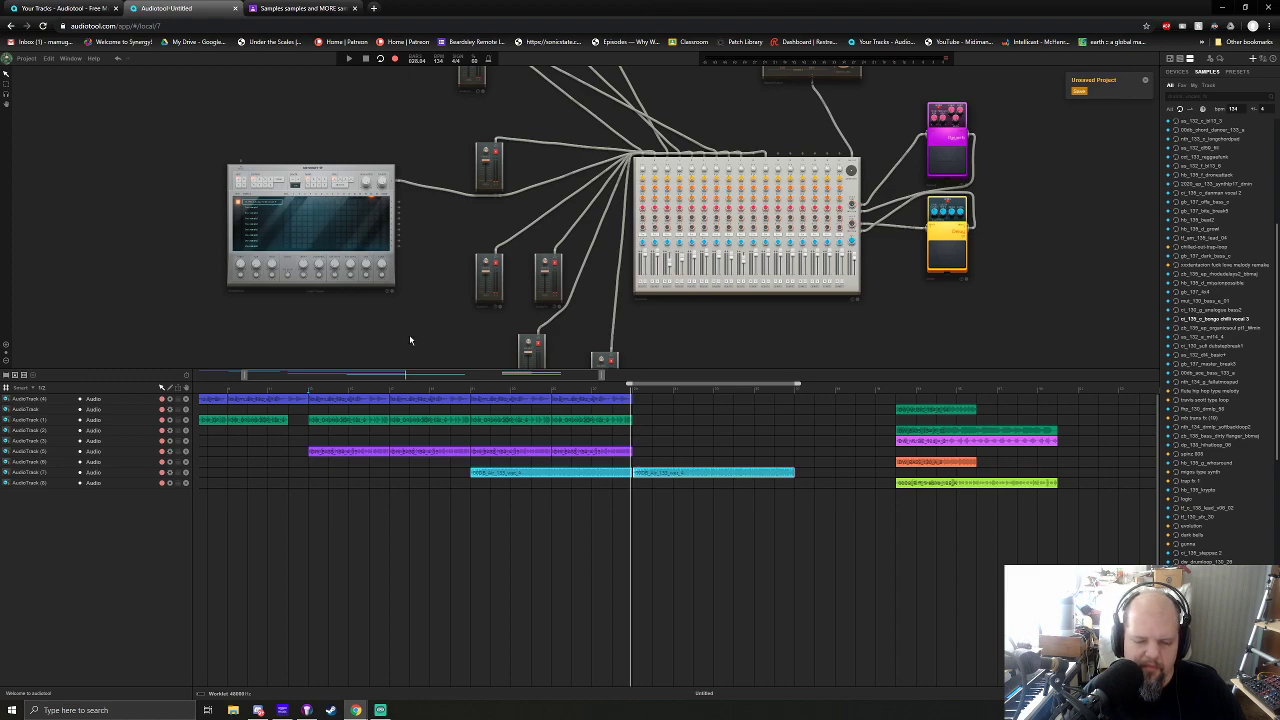
Play the duplicated cyan region from bar 29, and switch the sample library from loops to one-shot samples
{"action": "left_click", "coordinate": [633, 394]}
{"action": "key", "text": "space"}
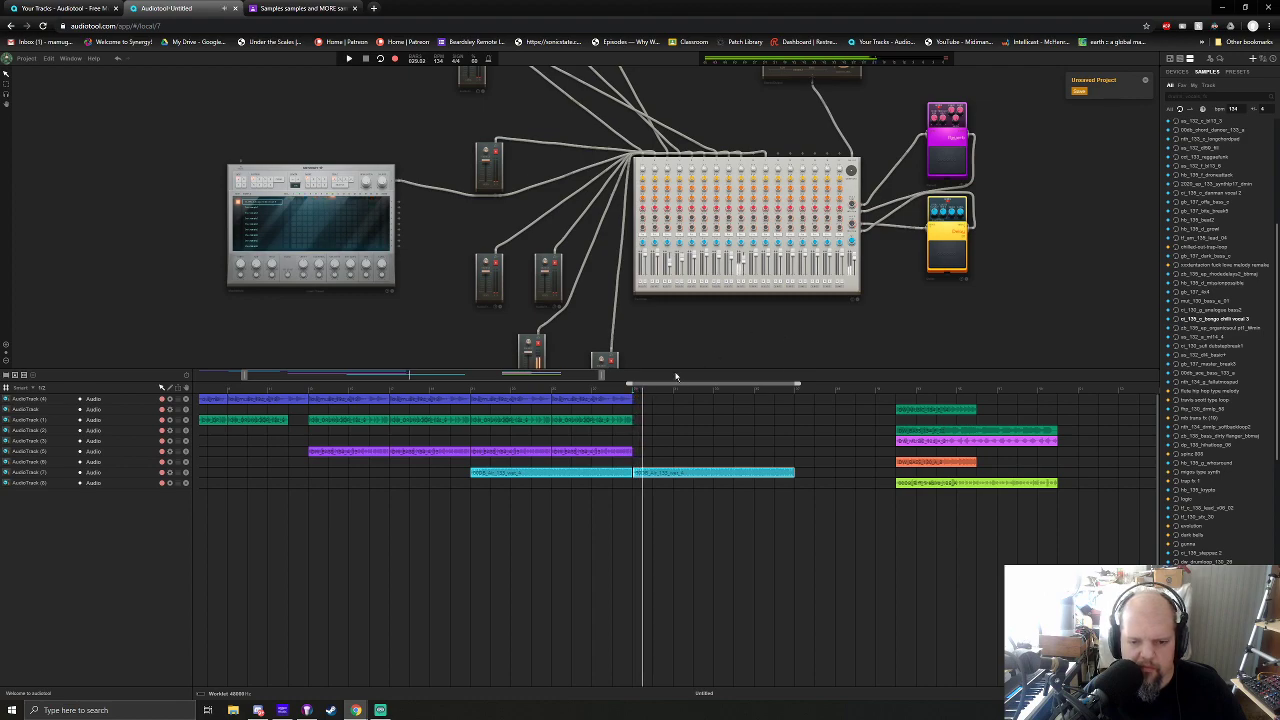
{"action": "left_click", "coordinate": [632, 396]}
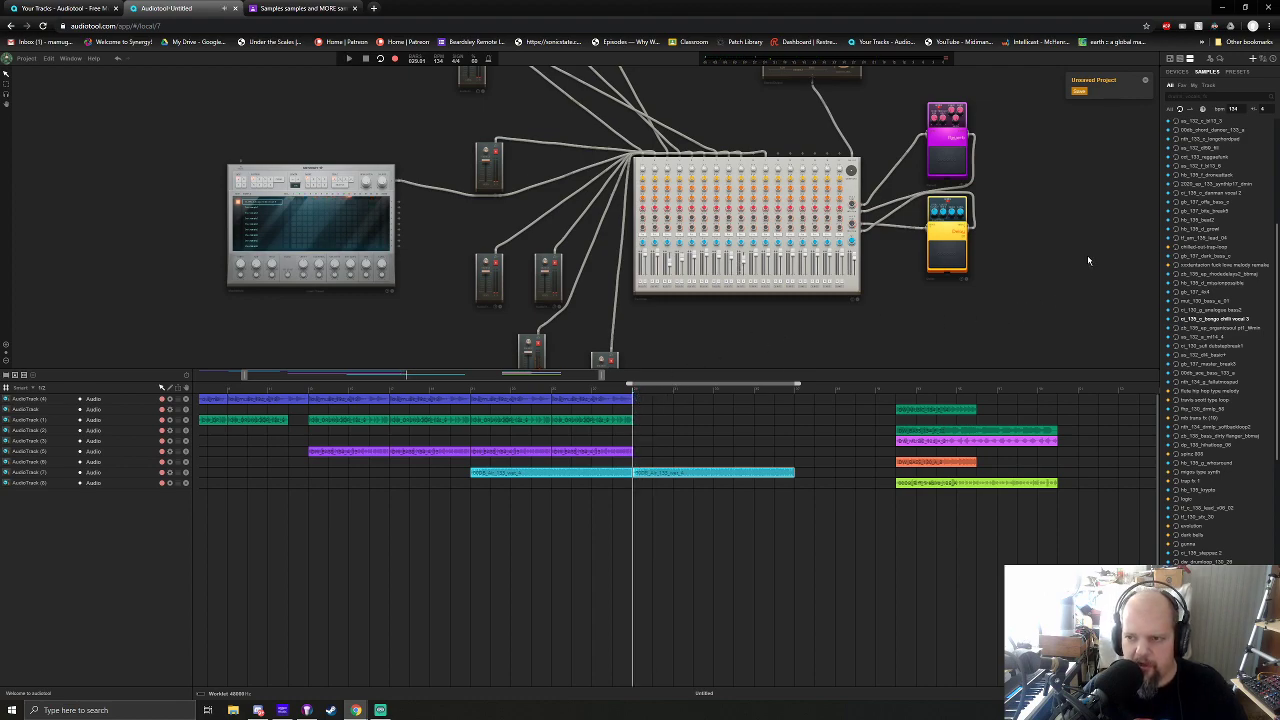
{"action": "left_click", "coordinate": [1201, 108]}
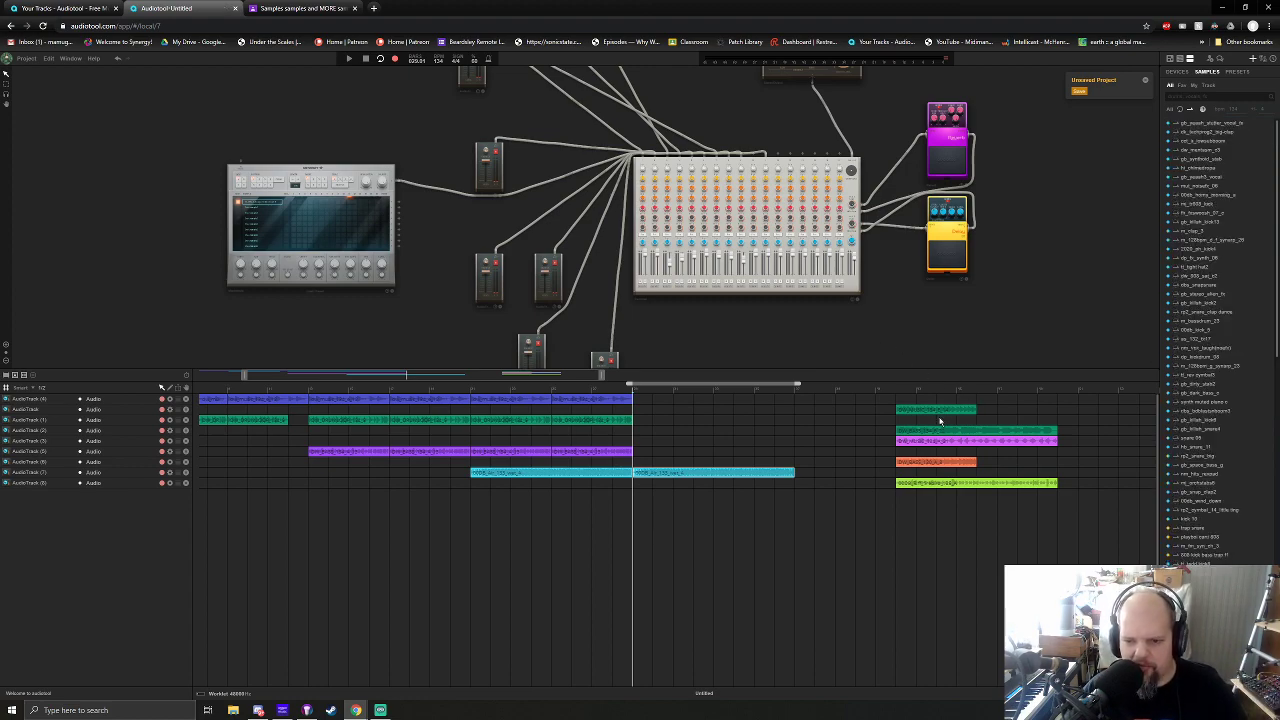
Move the magenta region on AudioTrack (3) to bar 37 and the unused green region on AudioTrack (2) to 44.2
{"action": "left_click_drag", "start_coordinate": [934, 434], "coordinate": [830, 434]}
{"action": "left_click_drag", "start_coordinate": [950, 447], "coordinate": [975, 433]}
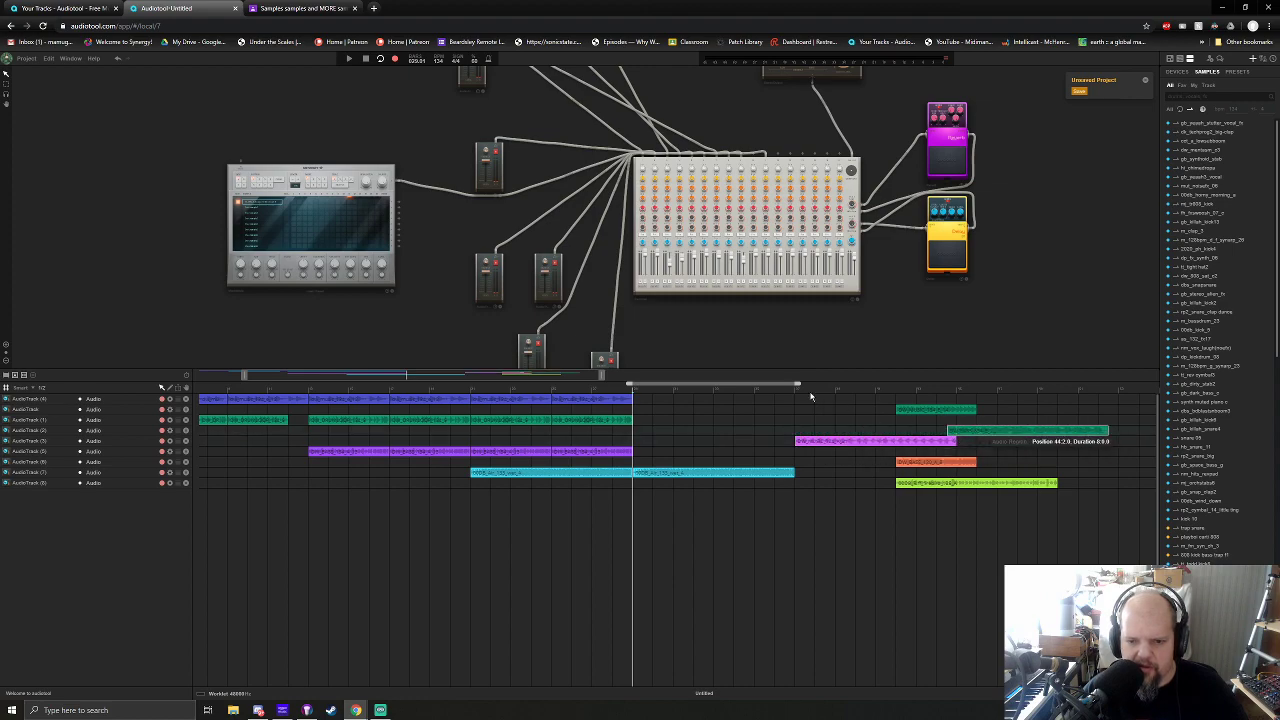
Loop and play the magenta region from bar 37, and move it back out to about bar 45
{"action": "key", "text": "space"}
{"action": "left_click_drag", "start_coordinate": [797, 393], "coordinate": [938, 393]}
{"action": "left_click", "coordinate": [794, 392]}
{"action": "left_click", "coordinate": [835, 443]}
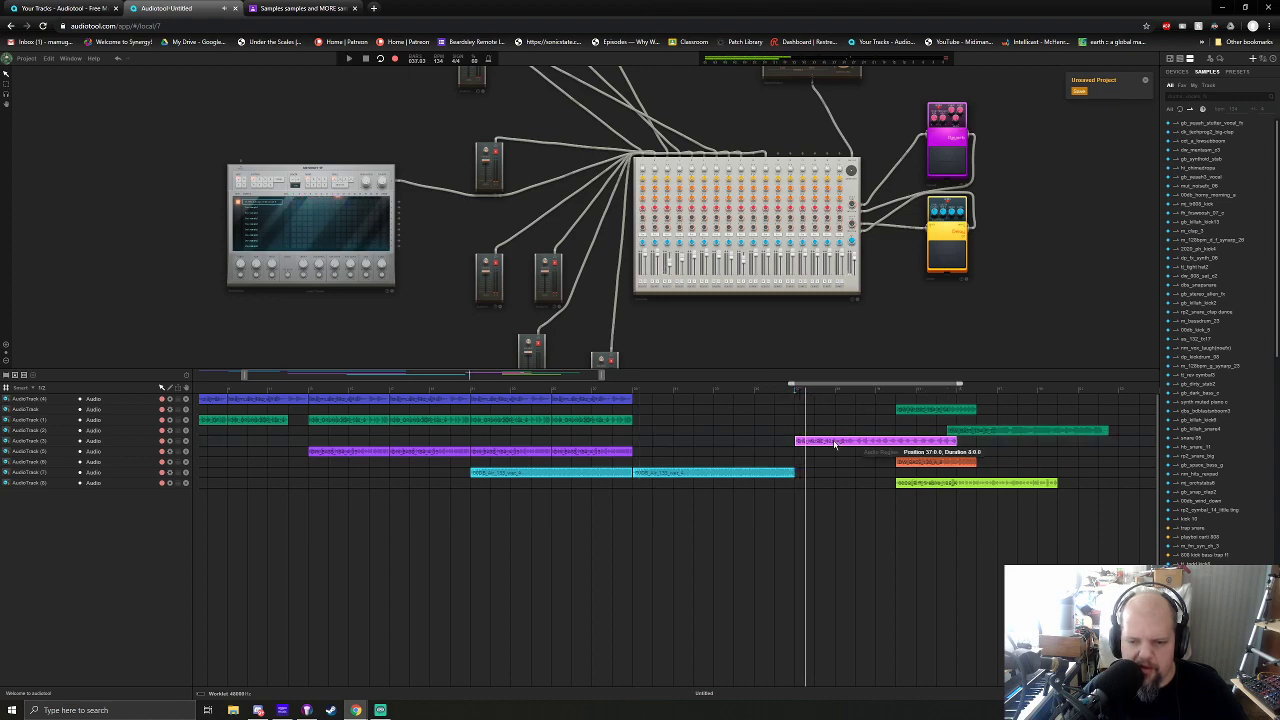
{"action": "left_click_drag", "start_coordinate": [835, 443], "coordinate": [1007, 452]}
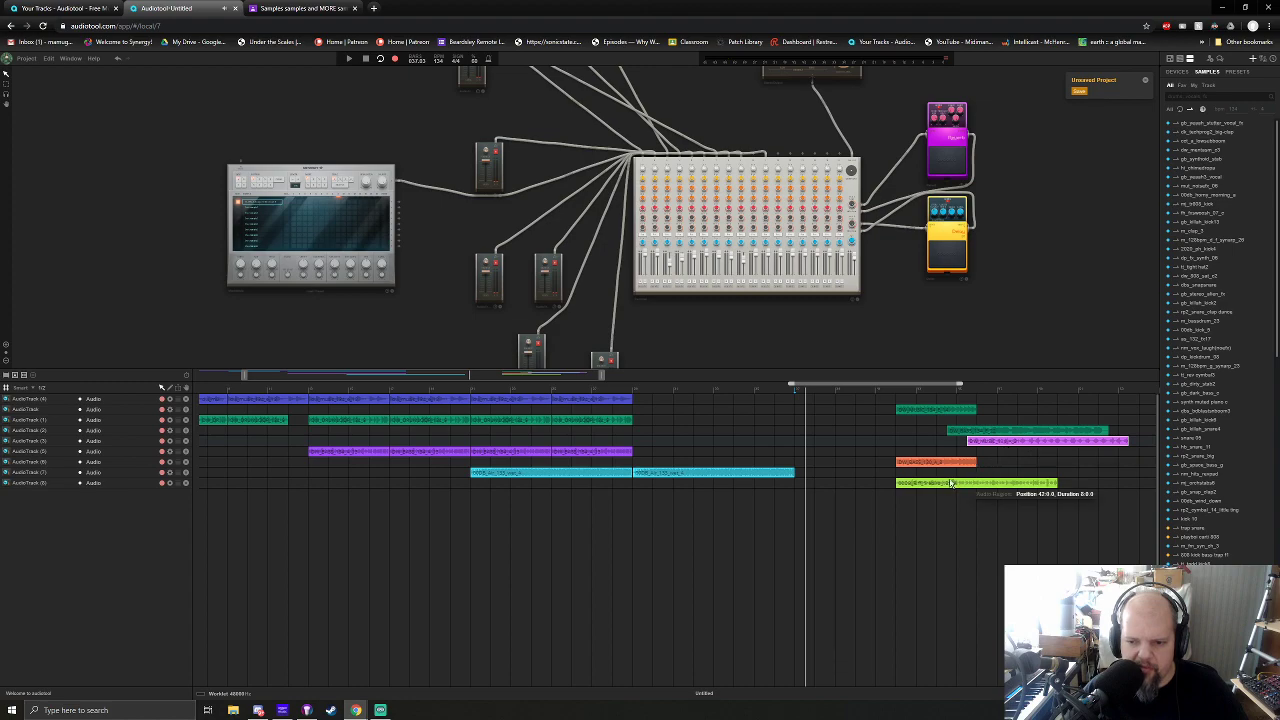
Move the short green region on the second audio track to bar 37 and duplicate it at bar 41
{"action": "left_click_drag", "start_coordinate": [921, 411], "coordinate": [838, 411]}
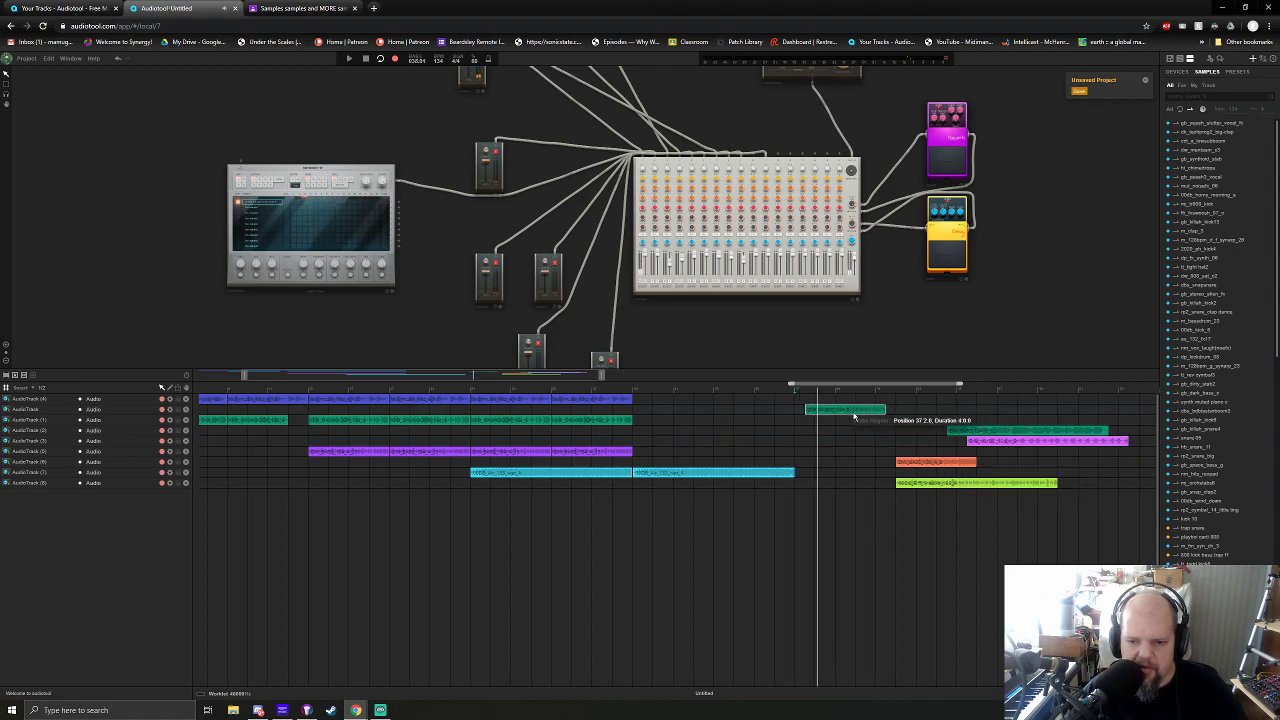
{"action": "left_click_drag", "start_coordinate": [840, 414], "coordinate": [829, 413]}
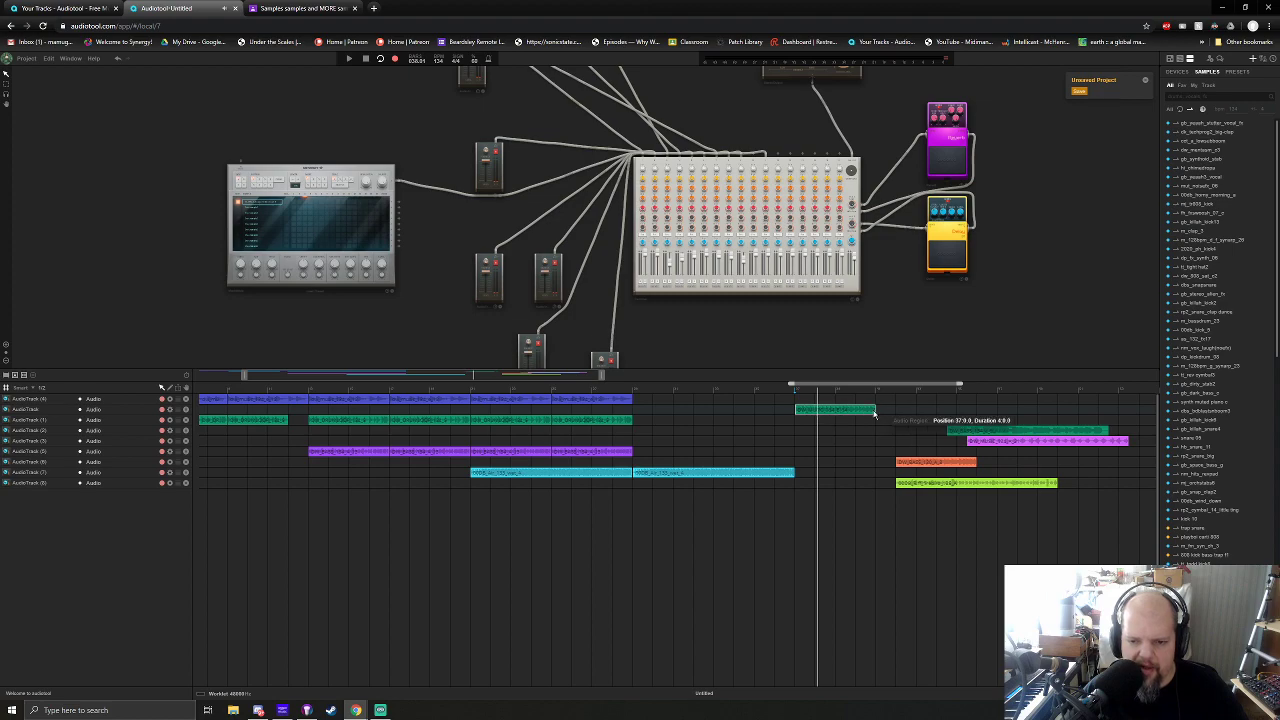
{"action": "key", "text": "ctrl+d"}
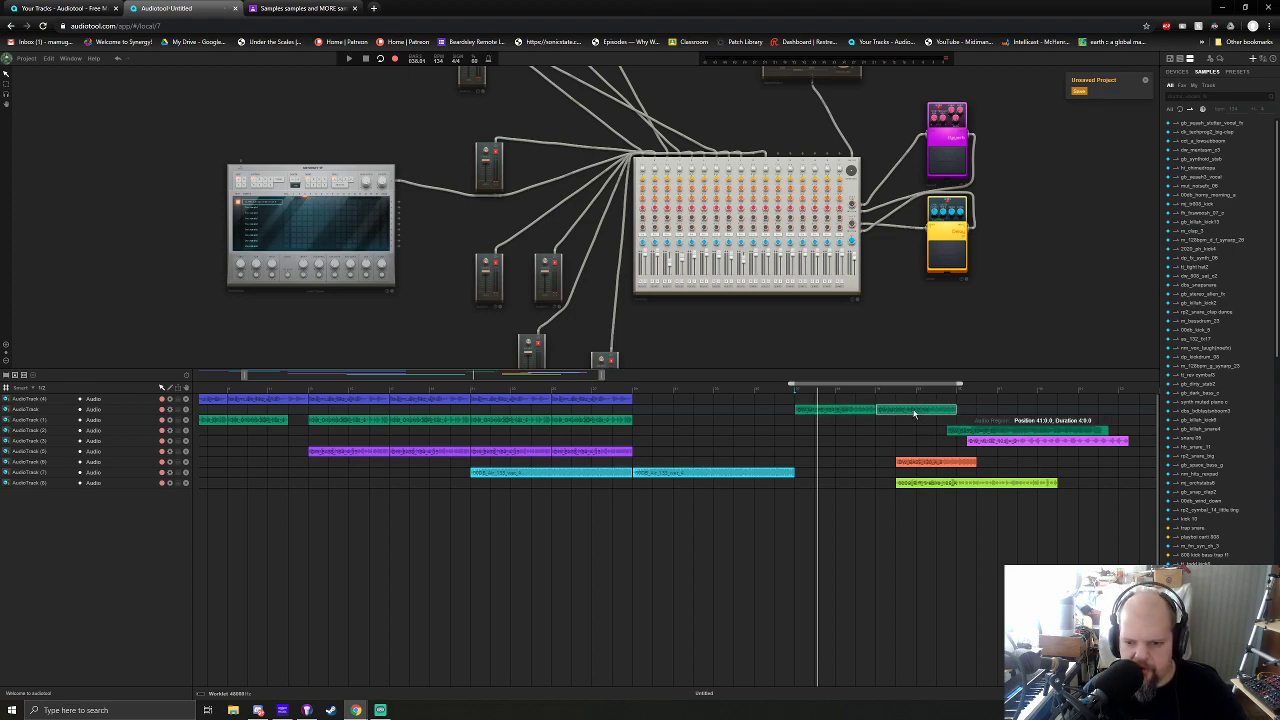
Move the loop range and playhead back to bar 29, over the second cyan region
{"action": "left_click_drag", "start_coordinate": [820, 387], "coordinate": [658, 385]}
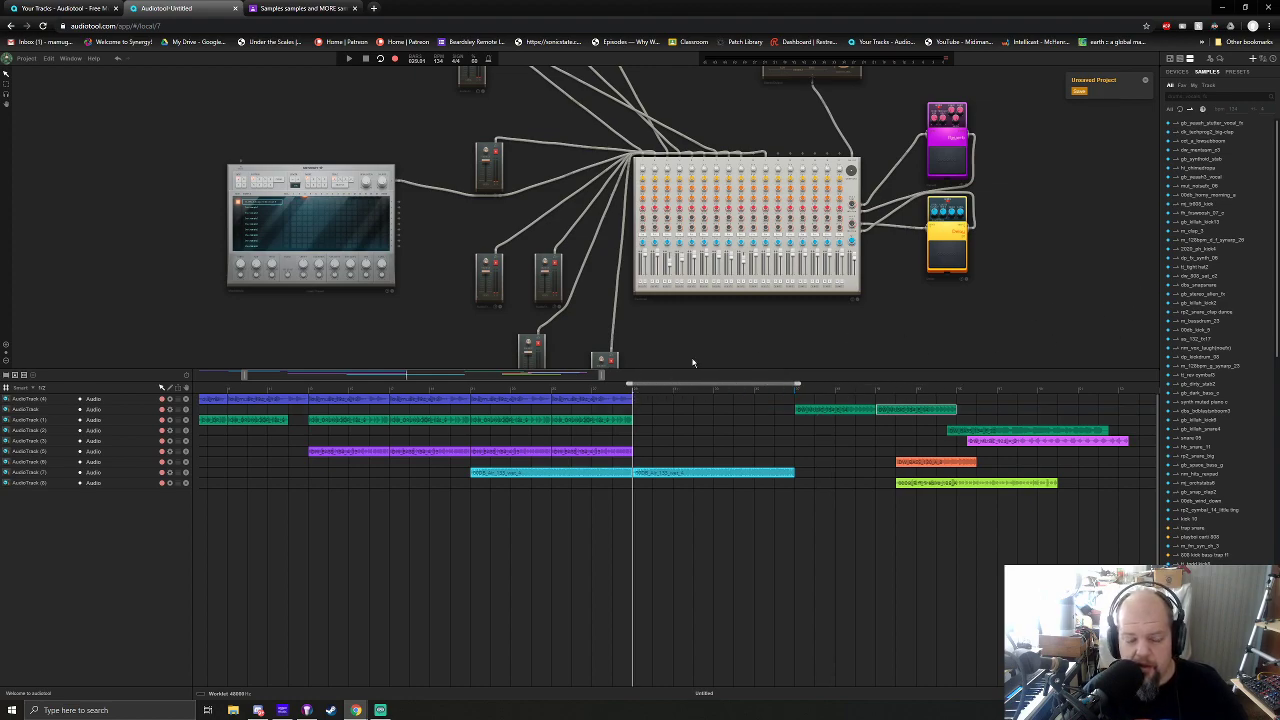
{"action": "left_click_drag", "start_coordinate": [421, 340], "coordinate": [677, 367]}
{"action": "scroll", "coordinate": [633, 254], "scroll_direction": "up", "scroll_amount": 3}
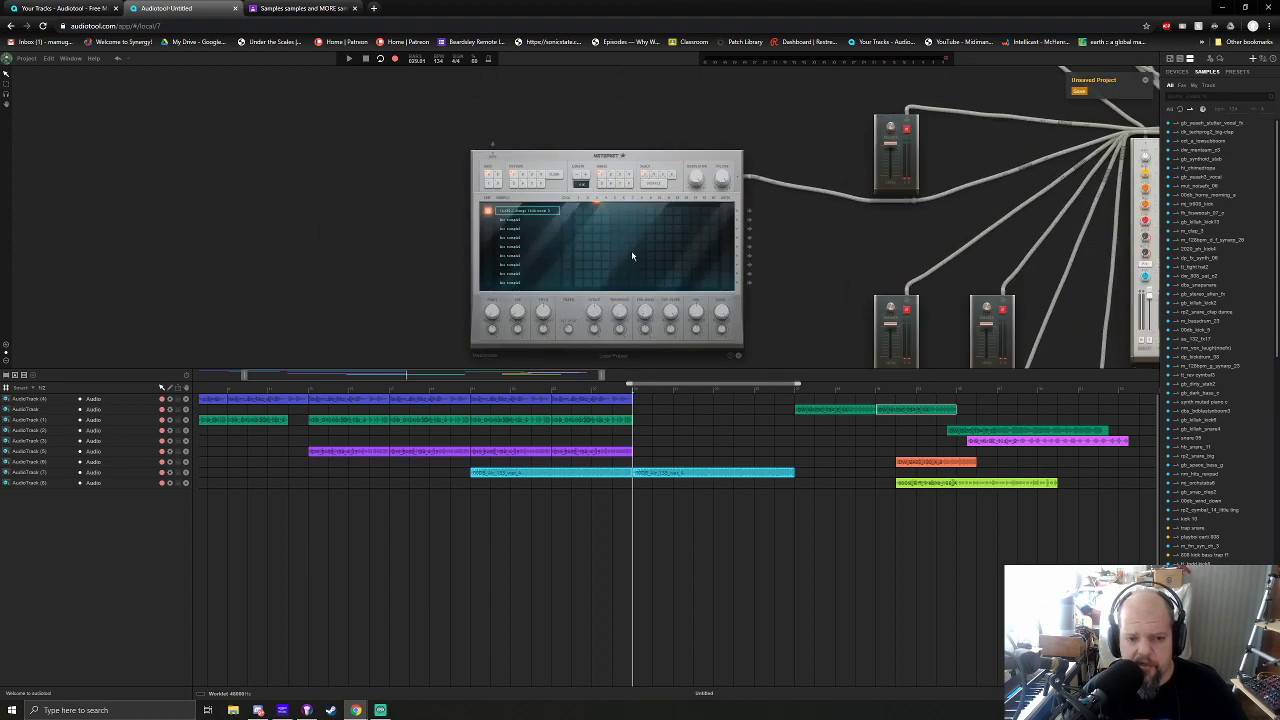
{"action": "scroll", "coordinate": [824, 267], "scroll_direction": "down", "scroll_amount": 2}
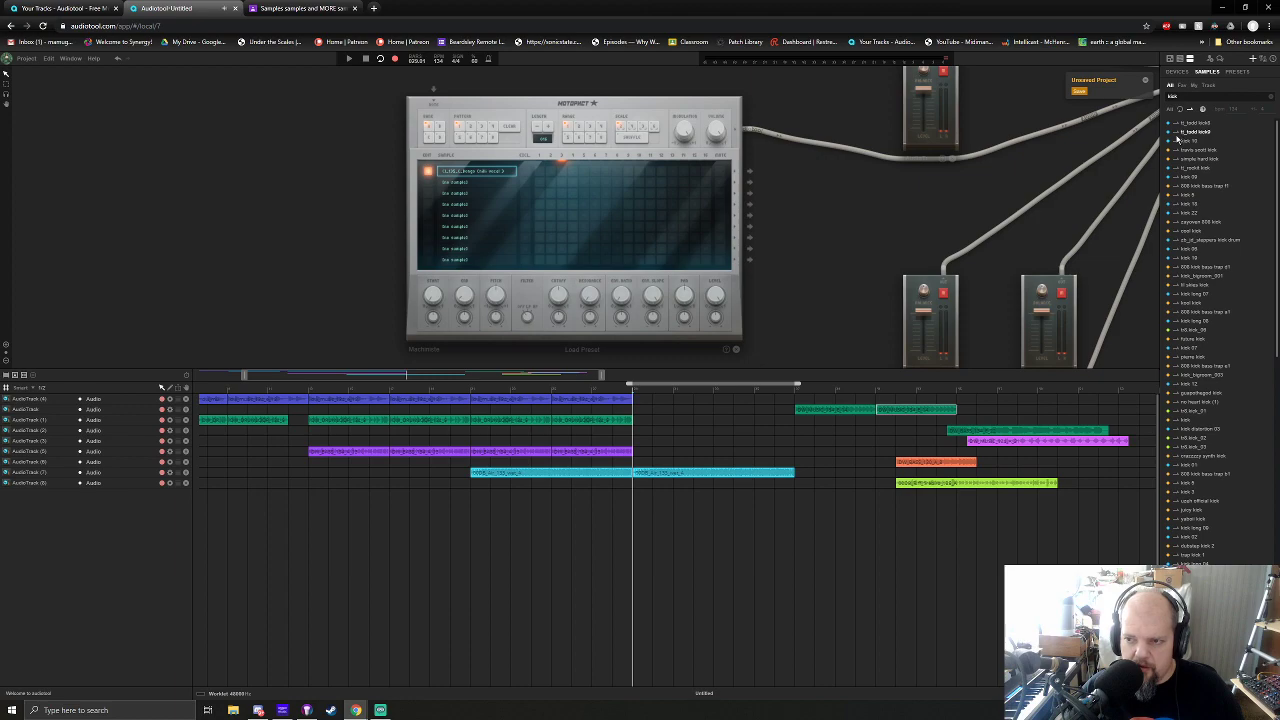
Audition the one-shot kick samples in the library's kick search results one after another
{"action": "left_click", "coordinate": [1177, 140]}
{"action": "left_click", "coordinate": [1175, 123]}
{"action": "left_click", "coordinate": [1173, 168]}
{"action": "left_click", "coordinate": [1177, 177]}
{"action": "left_click", "coordinate": [1179, 204]}
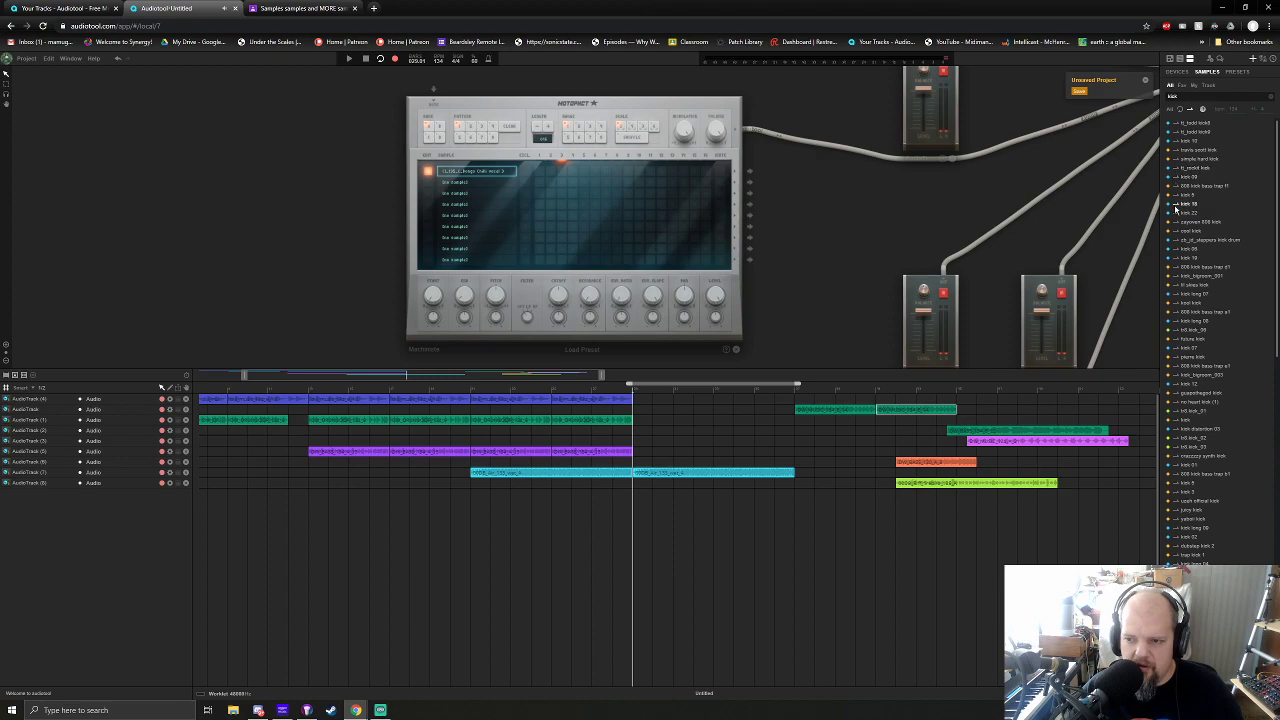
{"action": "left_click", "coordinate": [1177, 187]}
{"action": "left_click", "coordinate": [1178, 196]}
{"action": "left_click", "coordinate": [1178, 158]}
{"action": "left_click", "coordinate": [1178, 241]}
{"action": "left_click", "coordinate": [1177, 231]}
{"action": "left_click", "coordinate": [1178, 213]}
{"action": "left_click", "coordinate": [1178, 204]}
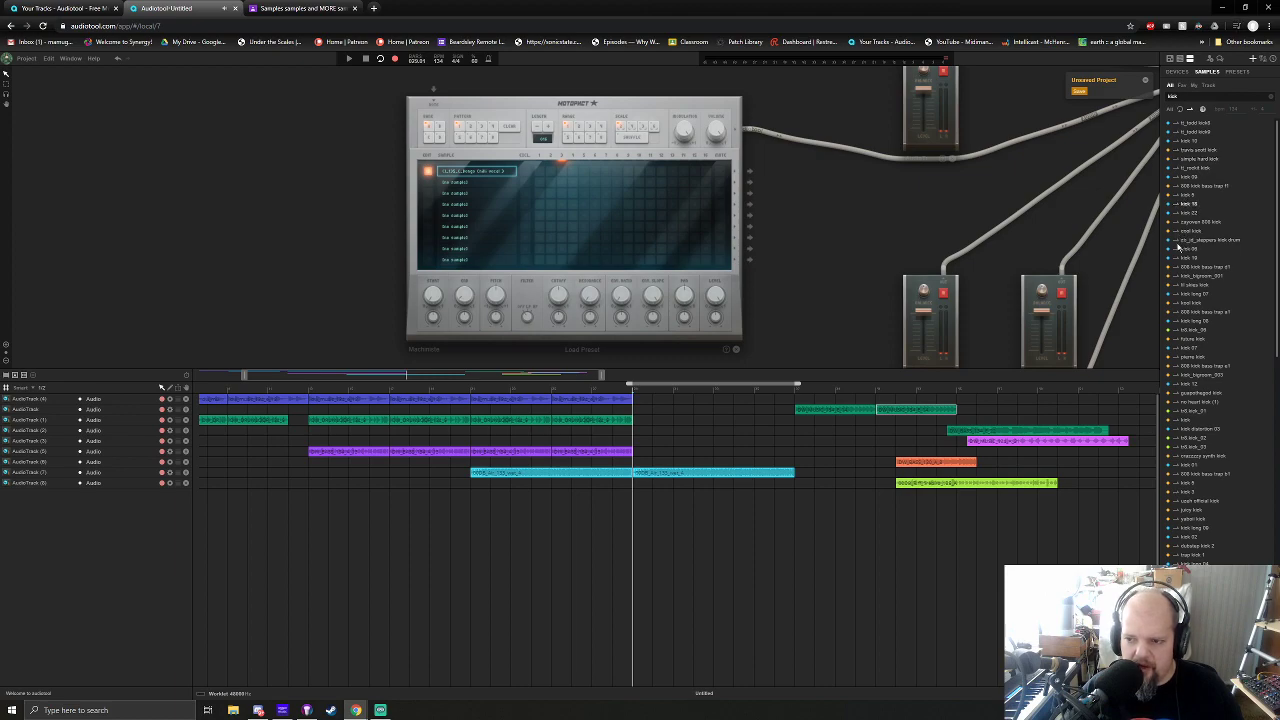
{"action": "left_click", "coordinate": [1177, 248]}
{"action": "left_click", "coordinate": [1176, 267]}
{"action": "left_click", "coordinate": [1176, 285]}
{"action": "left_click", "coordinate": [1178, 295]}
{"action": "left_click", "coordinate": [1177, 303]}
{"action": "left_click", "coordinate": [1178, 311]}
{"action": "left_click", "coordinate": [1178, 320]}
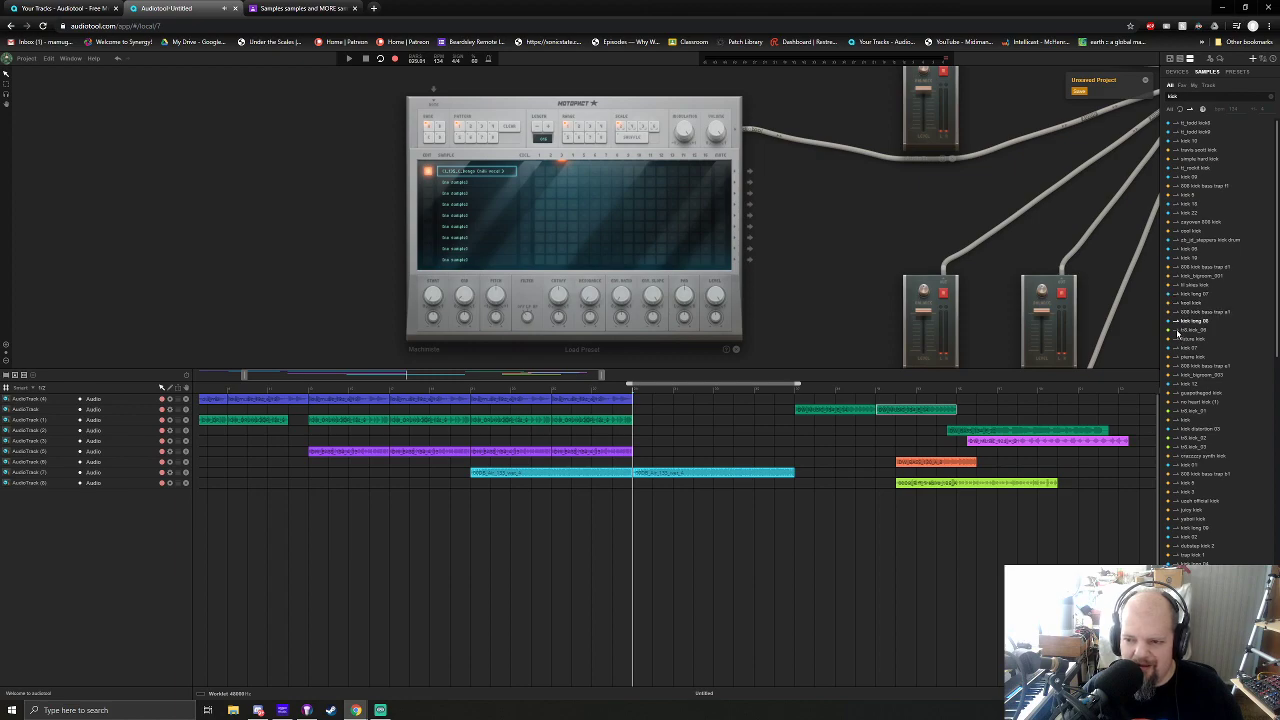
{"action": "left_click", "coordinate": [1179, 330]}
{"action": "left_click", "coordinate": [1178, 339]}
{"action": "left_click", "coordinate": [1178, 347]}
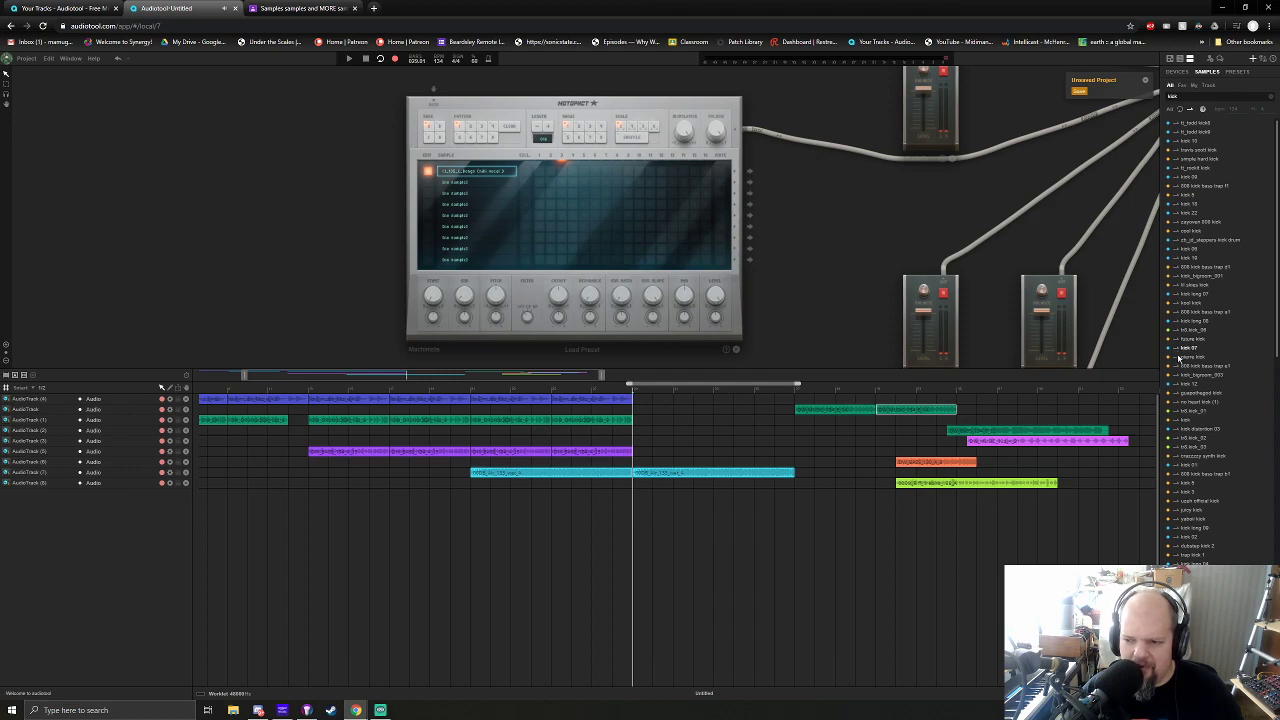
{"action": "left_click", "coordinate": [1178, 384]}
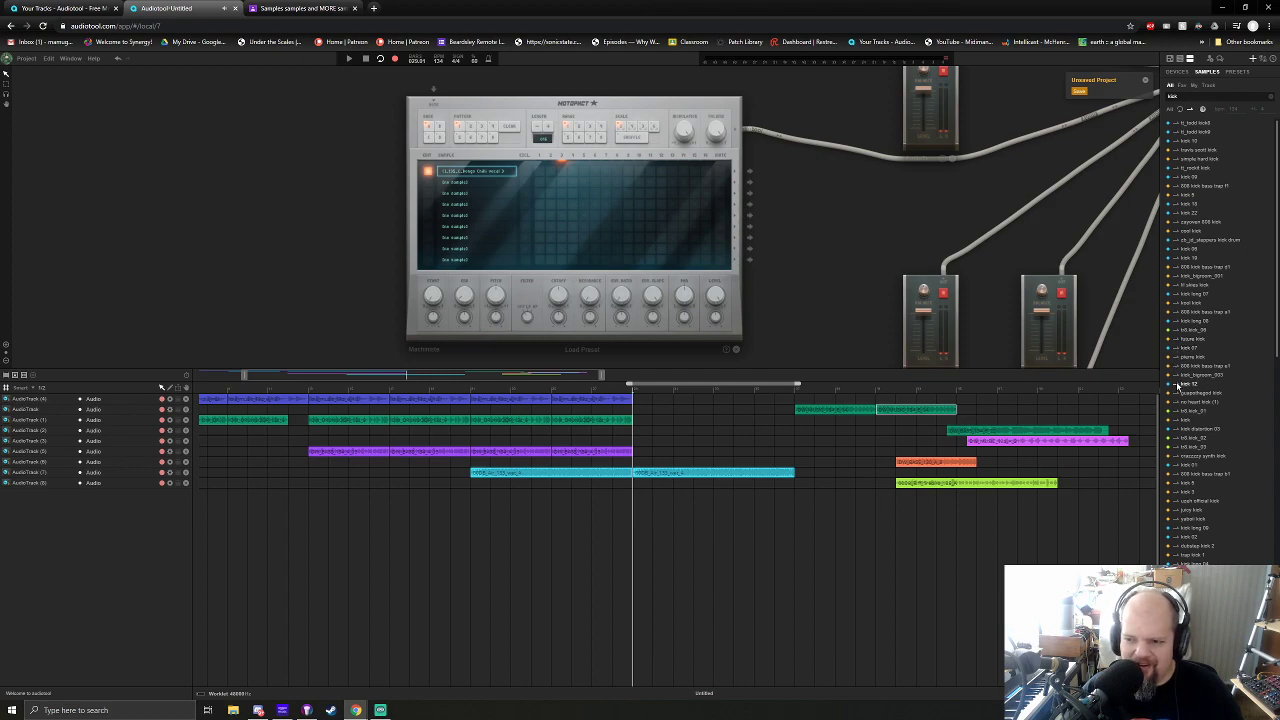
Compare the kick_bigroom and kick 12 samples, and load kick 12 into the last slot of the Machiniste drum sampler
{"action": "left_click", "coordinate": [1178, 375]}
{"action": "left_click", "coordinate": [1181, 385]}
{"action": "left_click_drag", "start_coordinate": [1188, 384], "coordinate": [506, 259]}
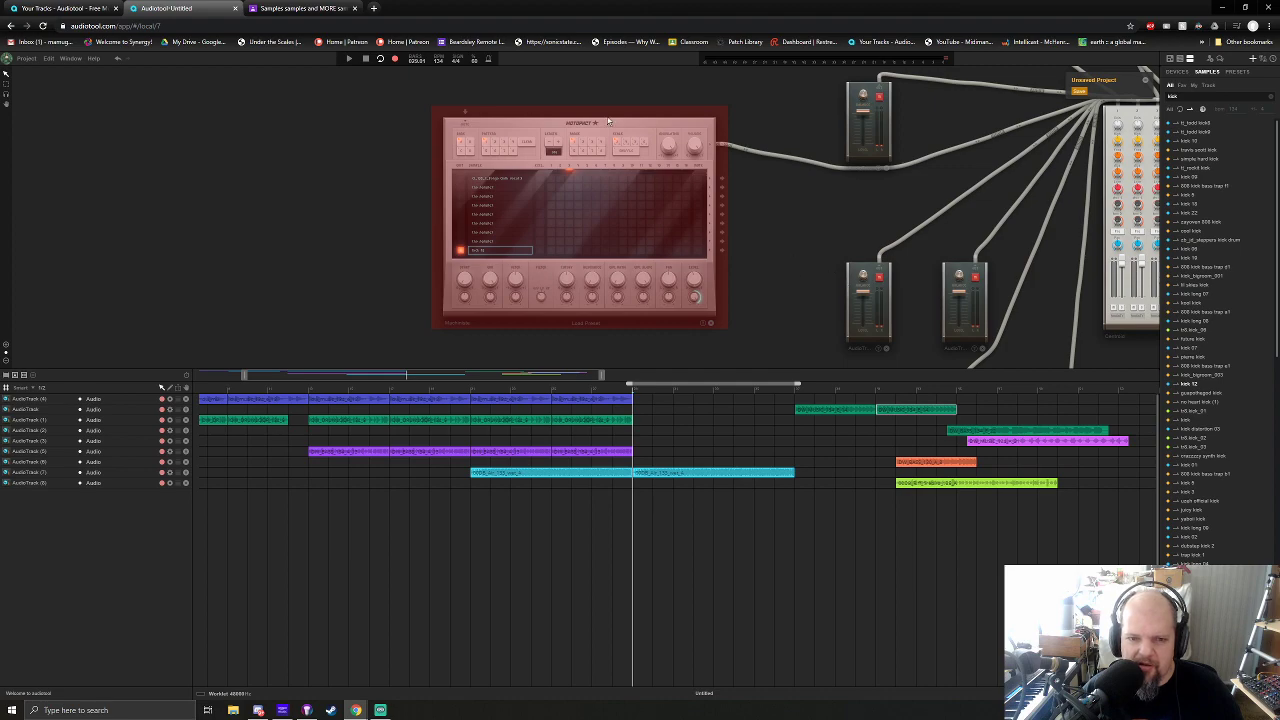
{"action": "left_click_drag", "start_coordinate": [640, 133], "coordinate": [665, 126]}
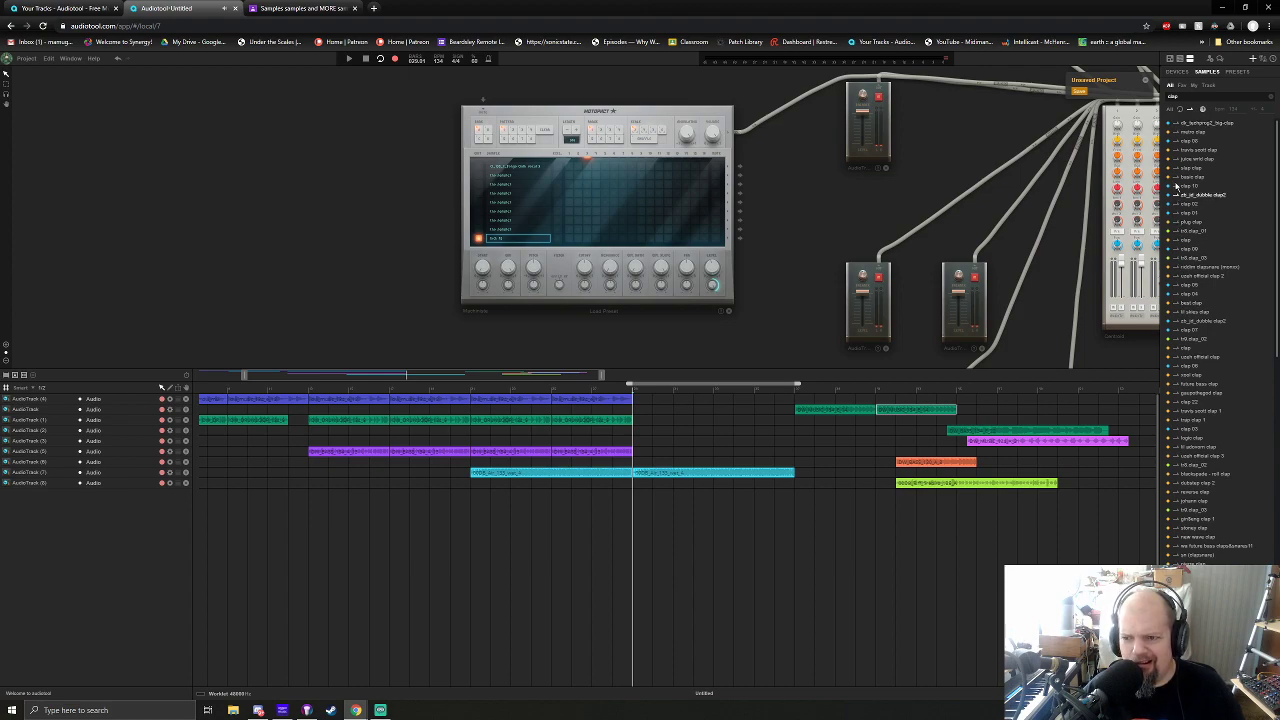
Audition clap samples and load clap 07 into the Machiniste's second-to-last slot
{"action": "left_click", "coordinate": [1180, 168]}
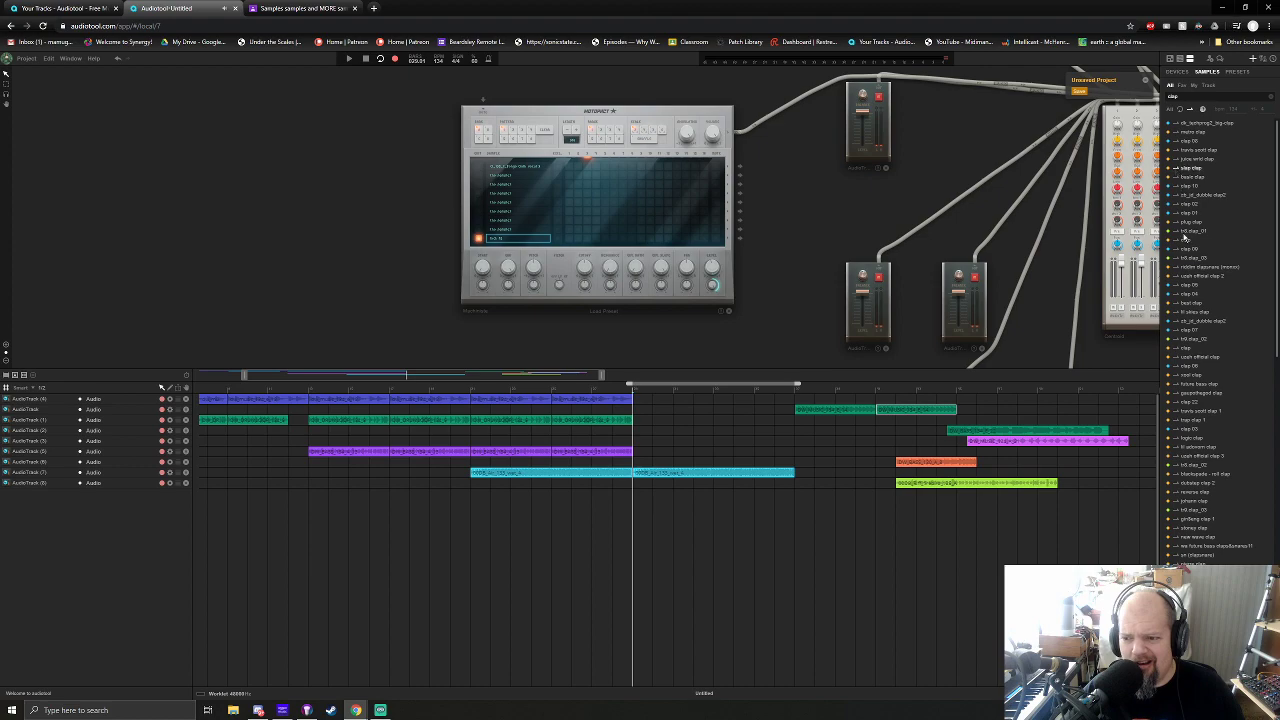
{"action": "left_click", "coordinate": [1185, 330]}
{"action": "left_click_drag", "start_coordinate": [1188, 330], "coordinate": [490, 248]}
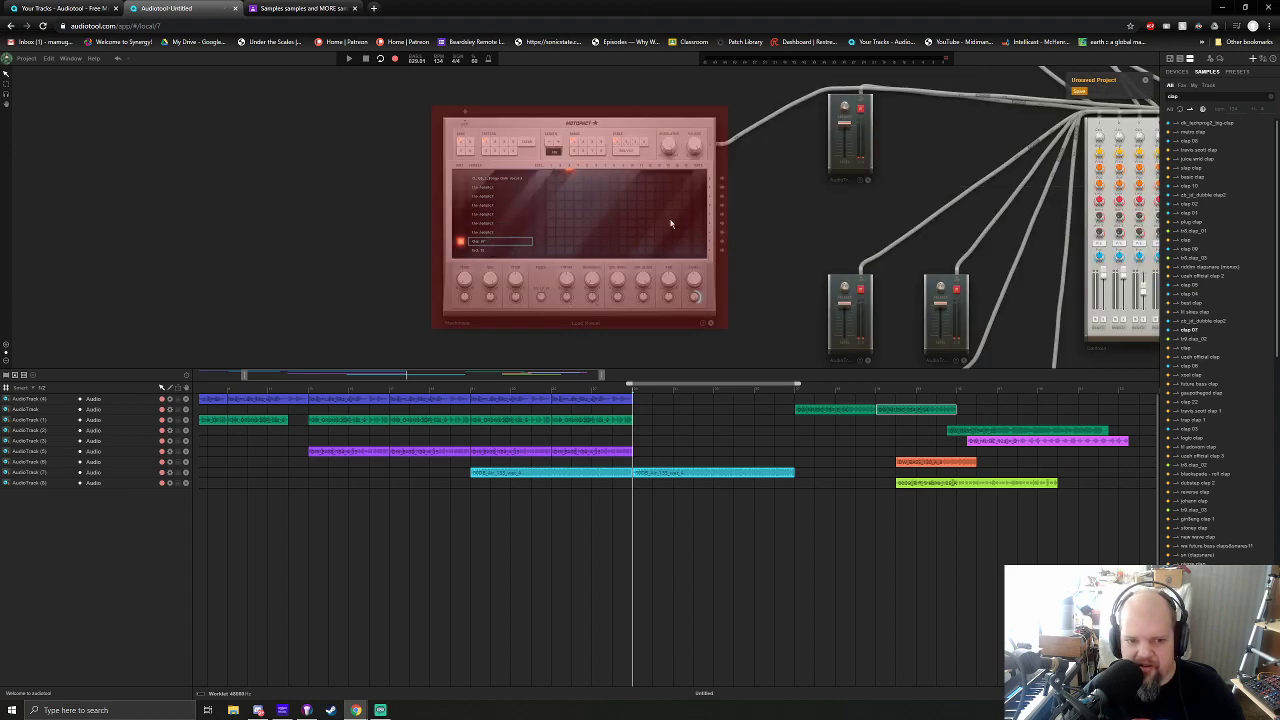
Search the sample library for "hat" and load hi hat closed 02 and hi hat open 04 into the Machiniste slots above clap 07
{"action": "left_click_drag", "start_coordinate": [632, 126], "coordinate": [640, 127]}
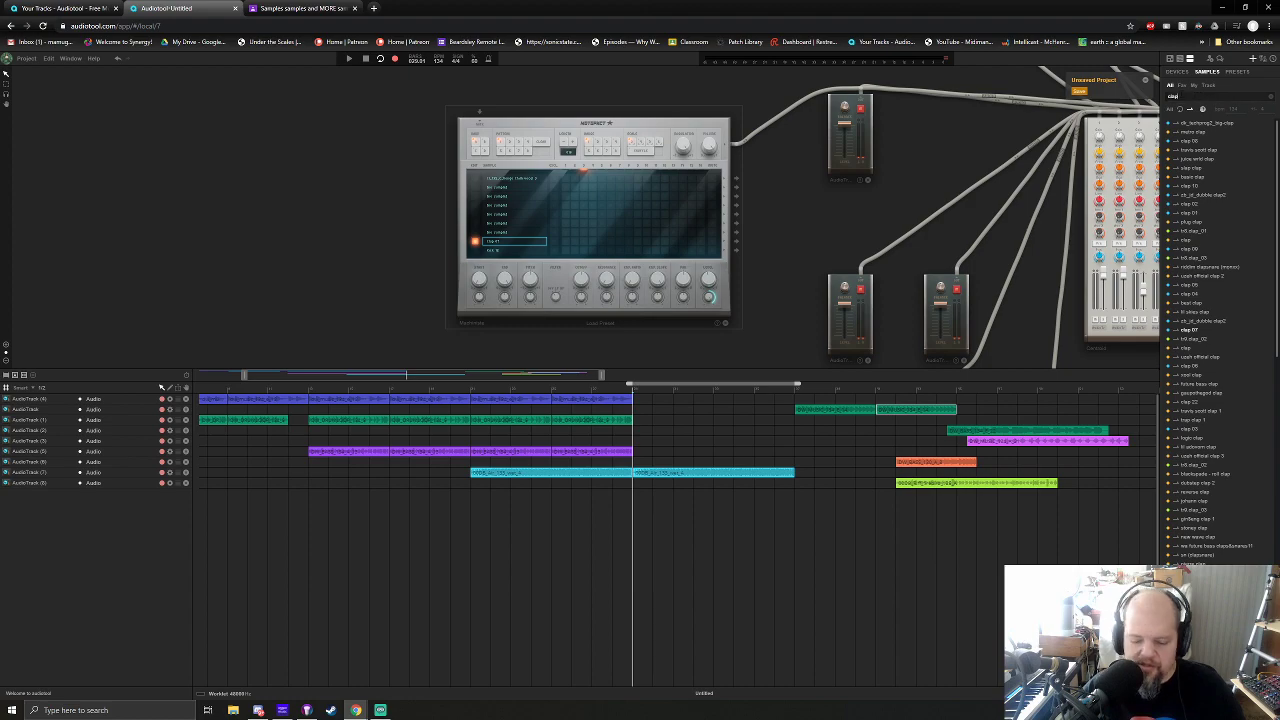
{"action": "type", "text": "hat"}
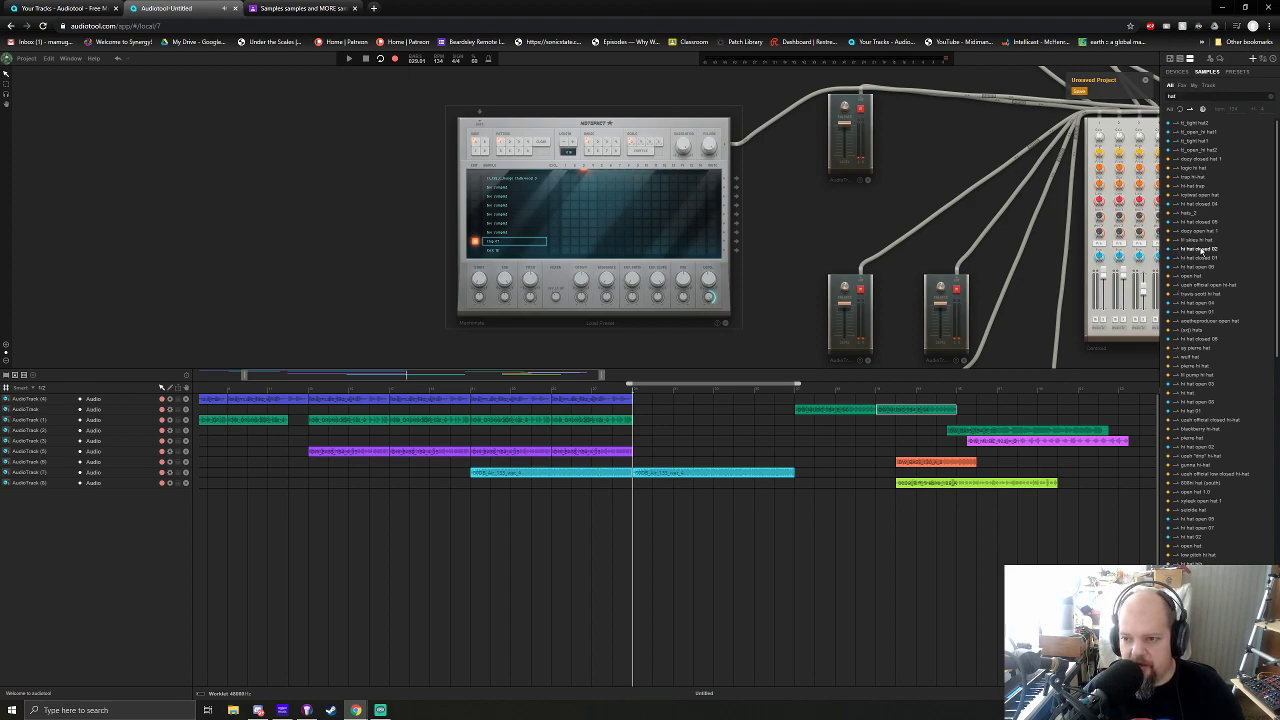
{"action": "left_click_drag", "start_coordinate": [1200, 250], "coordinate": [492, 236]}
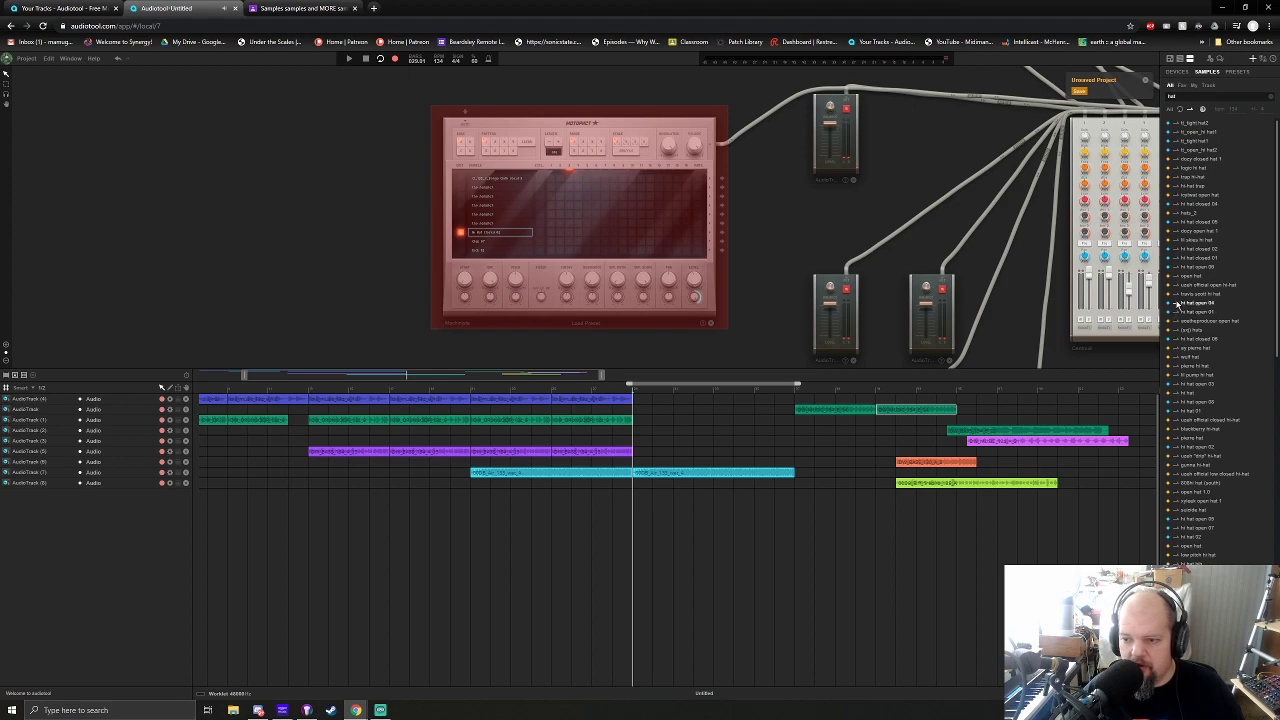
{"action": "left_click_drag", "start_coordinate": [1196, 305], "coordinate": [490, 229]}
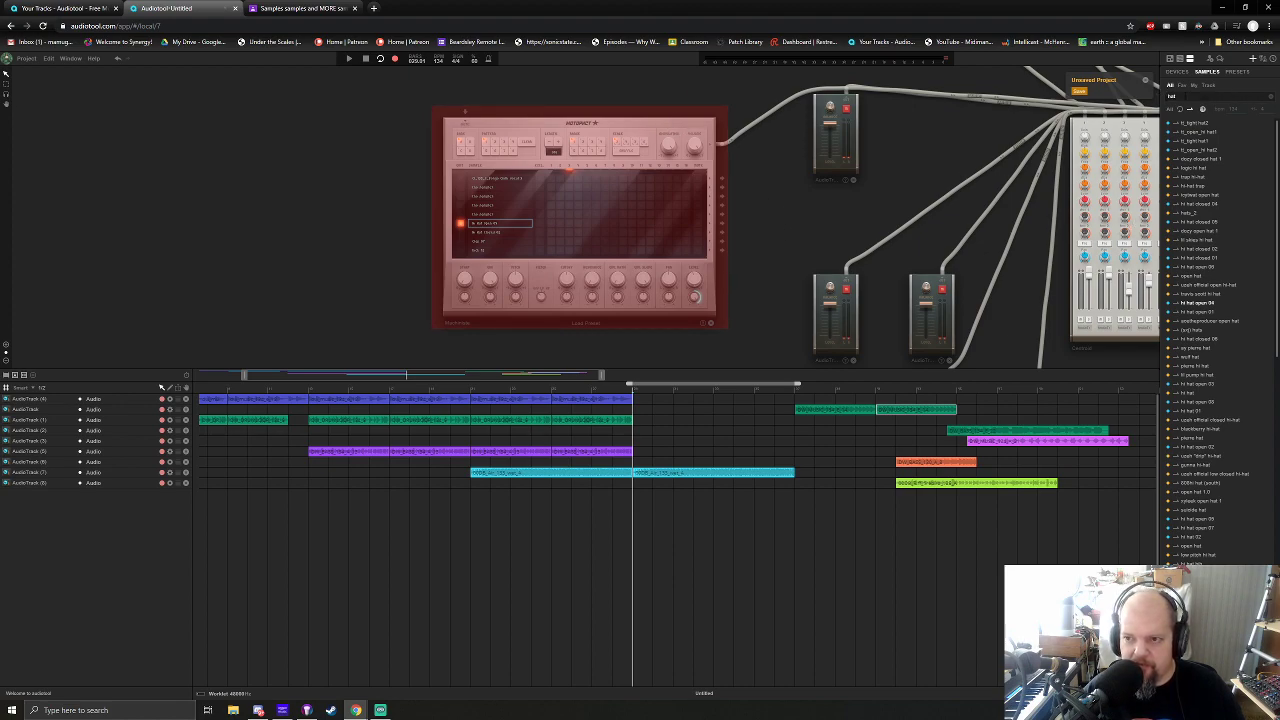
Search the sample library for "crash" and load tr9.crash_01 into the Machiniste slot above the open hi-hat
{"action": "left_click", "coordinate": [1185, 96]}
{"action": "type", "text": "crash"}
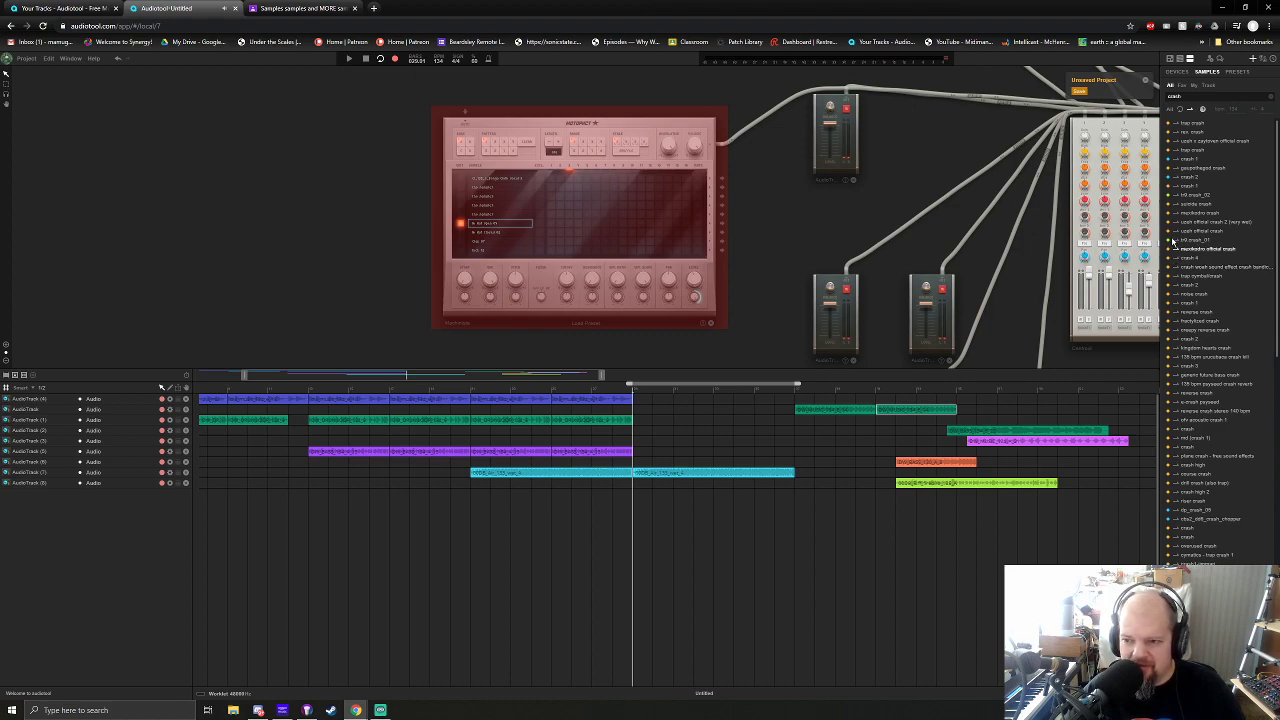
{"action": "left_click_drag", "start_coordinate": [1195, 244], "coordinate": [515, 222]}
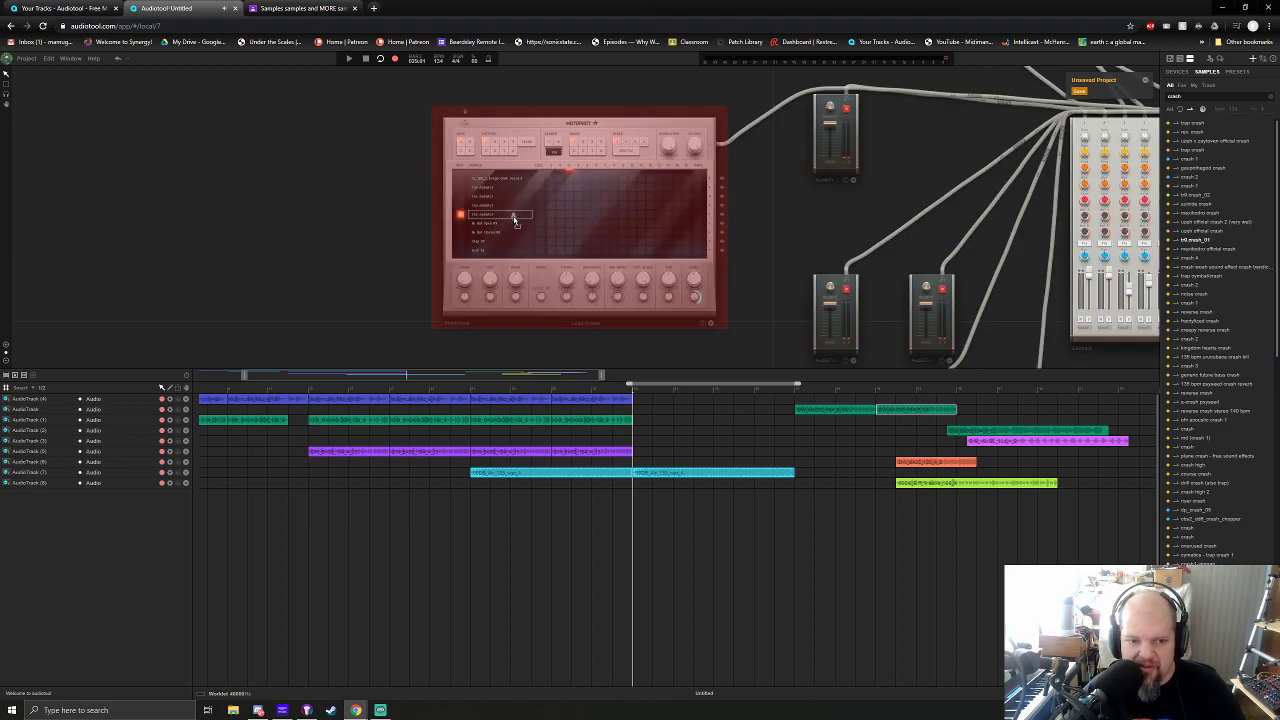
Audition the samples loaded in the Machiniste's lower slots one after another
{"action": "mouse_move", "coordinate": [598, 126]}
{"action": "left_mouse_down"}
{"action": "mouse_move", "coordinate": [618, 118]}
{"action": "mouse_move", "coordinate": [599, 118]}
{"action": "left_mouse_up"}
{"action": "left_click", "coordinate": [485, 243]}
{"action": "left_click", "coordinate": [487, 234]}
{"action": "left_click", "coordinate": [491, 225]}
{"action": "left_click", "coordinate": [494, 216]}
{"action": "left_click", "coordinate": [494, 207]}
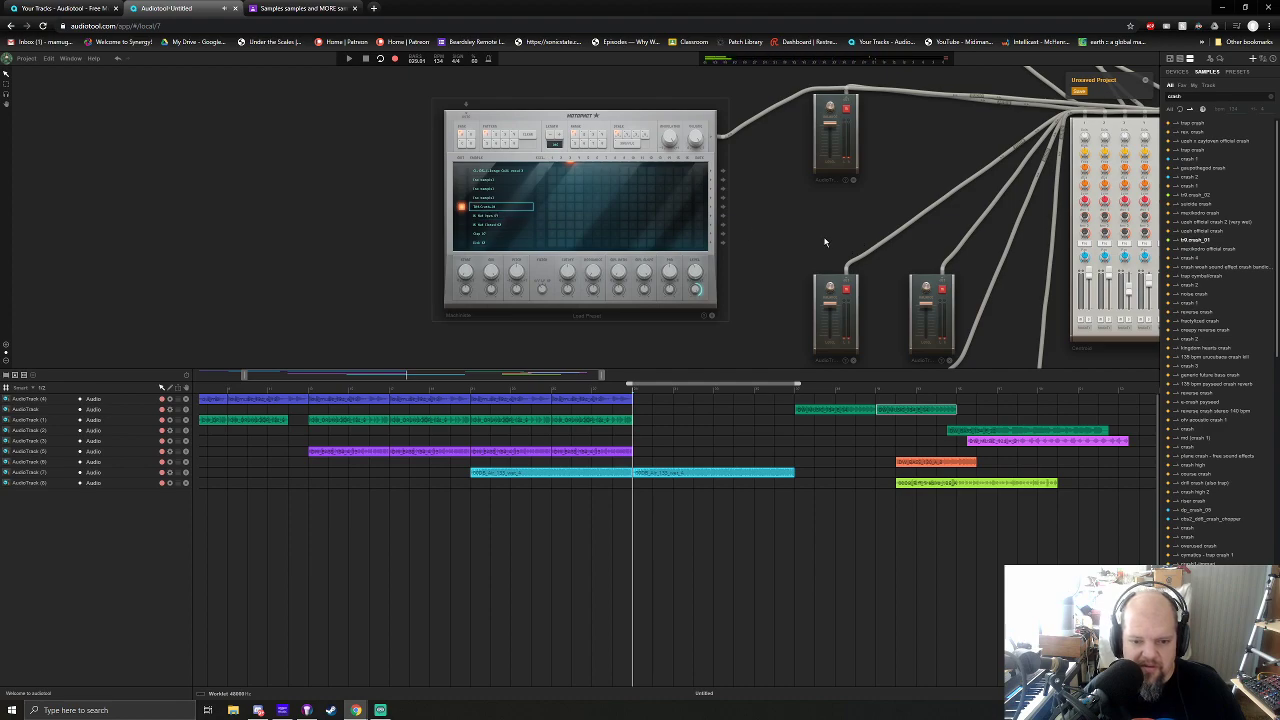
Play back the loop range to hear the second cyan region
{"action": "left_click", "coordinate": [554, 397]}
{"action": "key", "text": "space"}
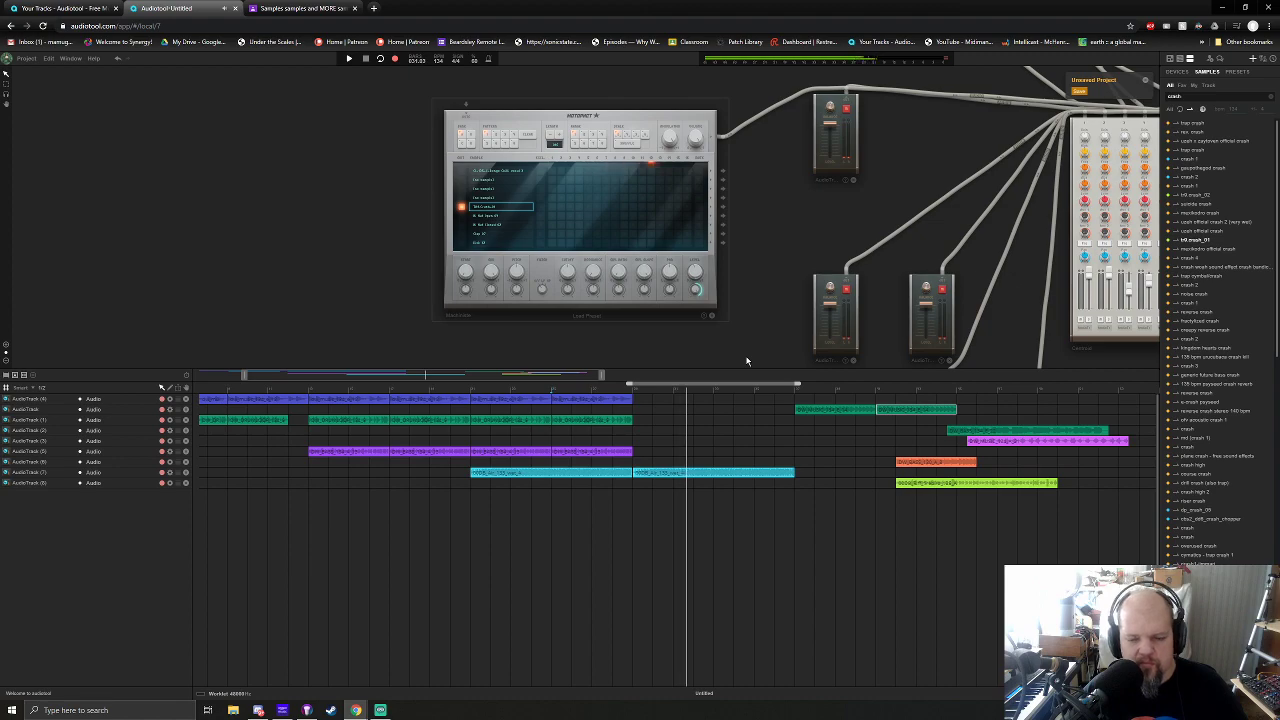
{"action": "left_click", "coordinate": [659, 243]}
{"action": "left_click", "coordinate": [623, 243]}
{"action": "left_click", "coordinate": [588, 243]}
{"action": "left_click", "coordinate": [554, 243]}
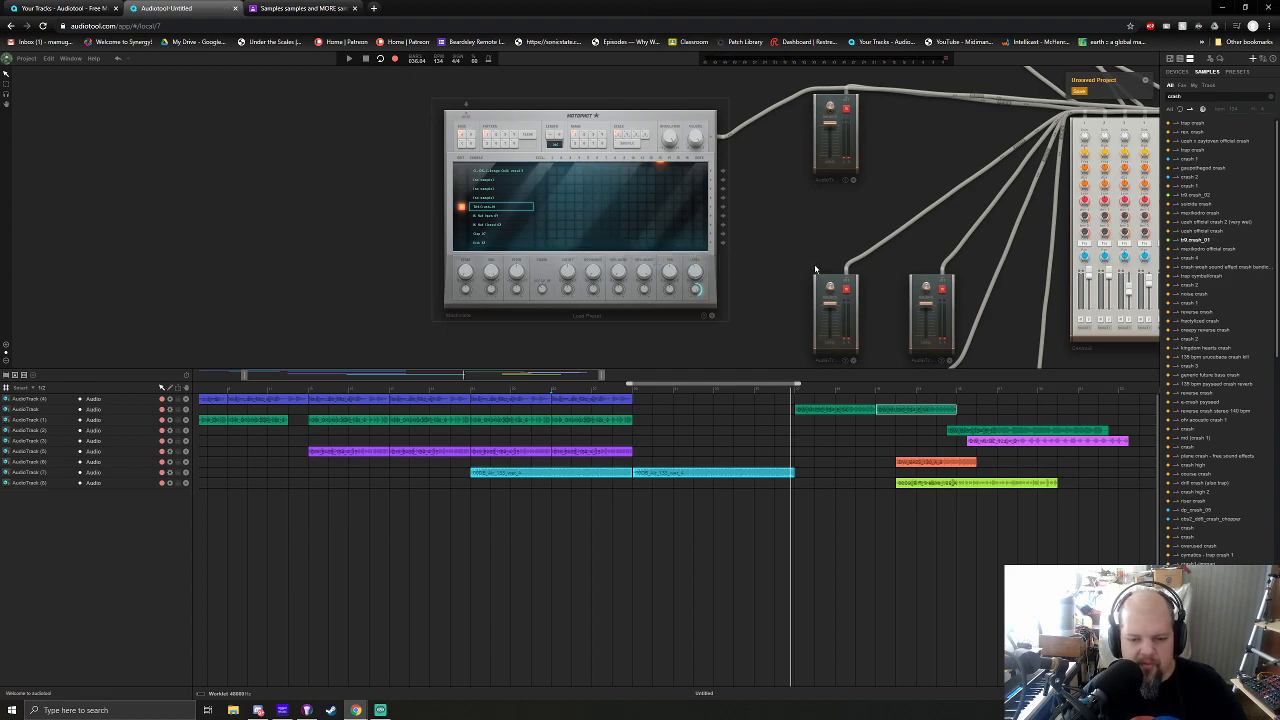
Create a note track for the Machiniste and draw a four-bar region under the second half of the second cyan region
{"action": "right_click", "coordinate": [585, 123]}
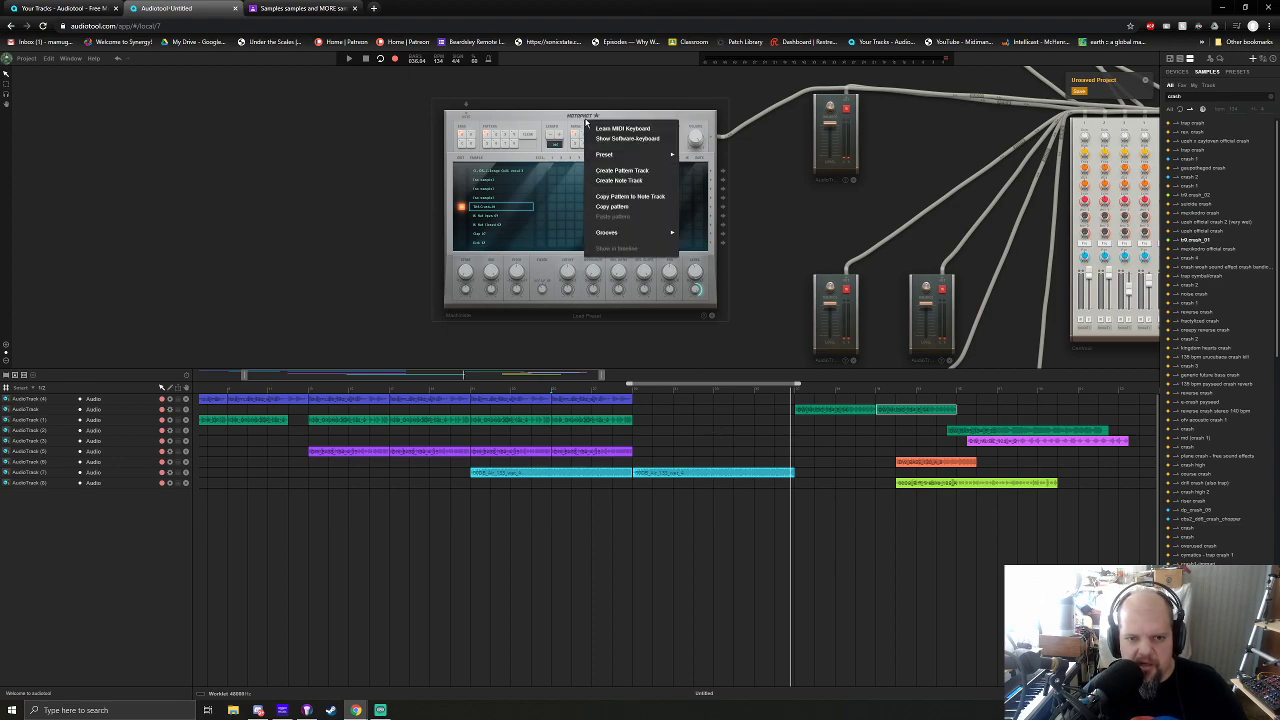
{"action": "left_click", "coordinate": [619, 180]}
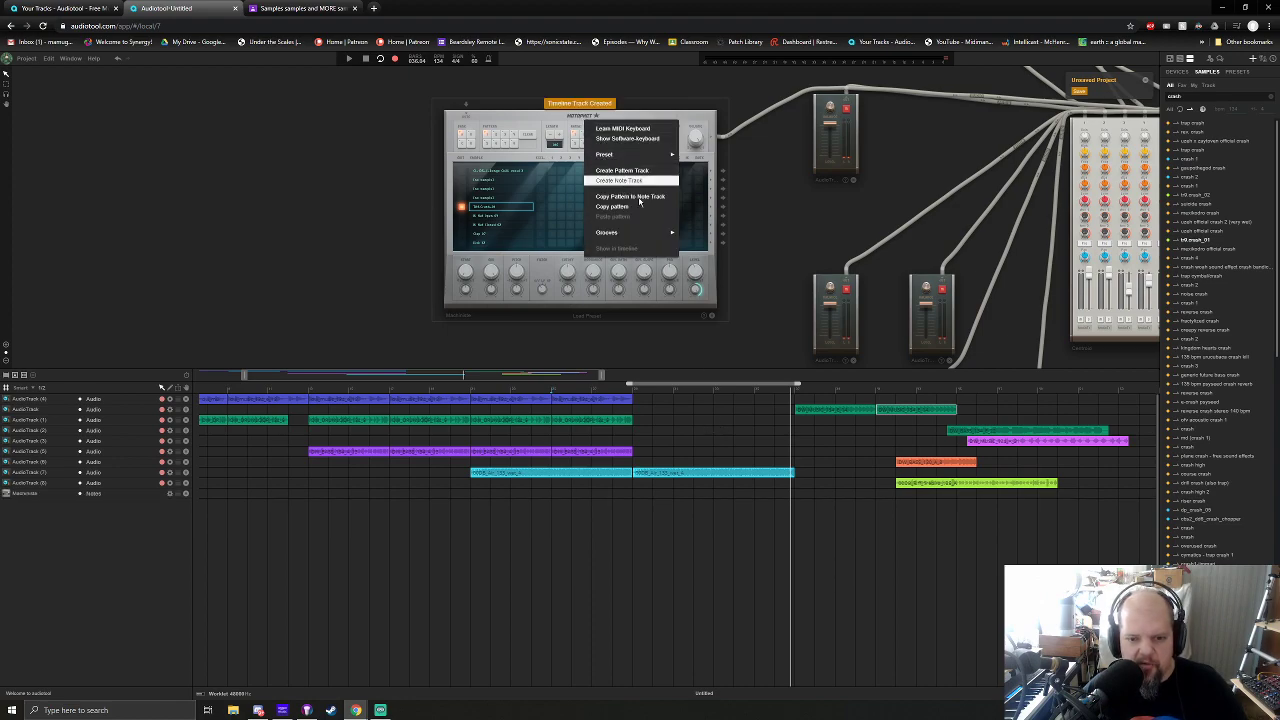
{"action": "left_click", "coordinate": [722, 494]}
{"action": "left_click_drag", "start_coordinate": [735, 497], "coordinate": [795, 497]}
Change the new Machiniste note region's color to blue
{"action": "right_click", "coordinate": [764, 497]}
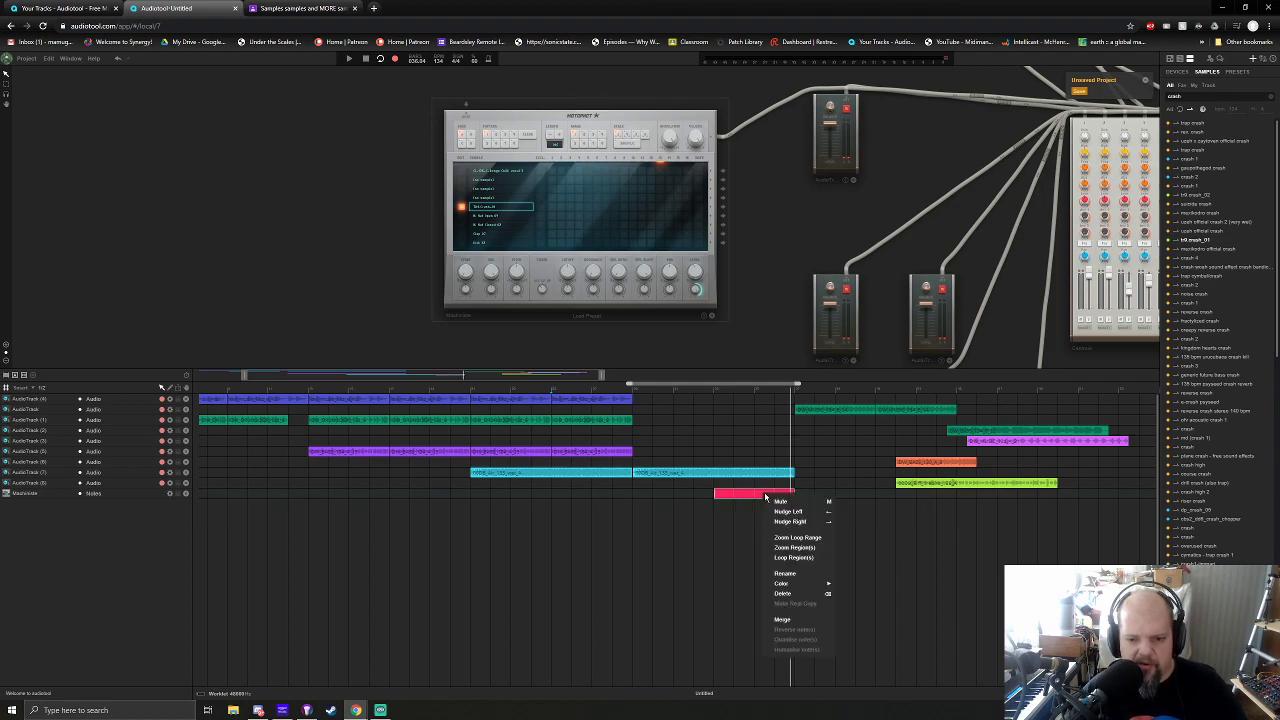
{"action": "mouse_move", "coordinate": [801, 585]}
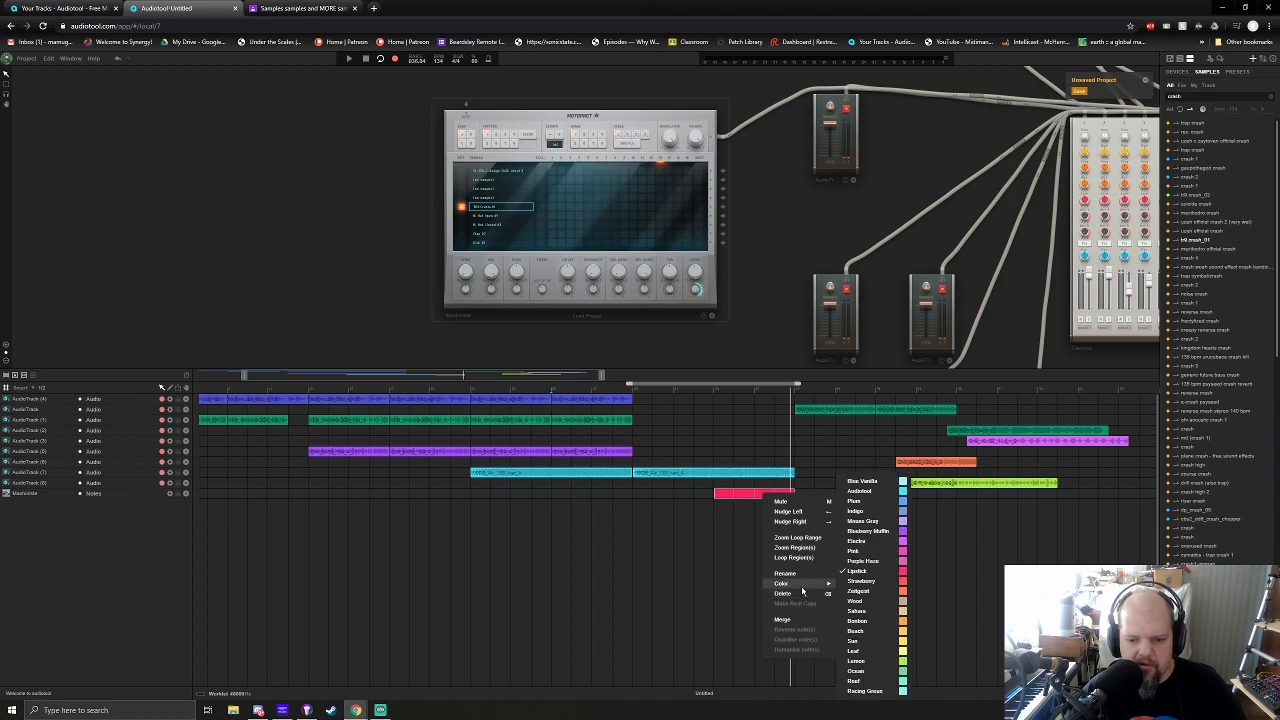
{"action": "left_click", "coordinate": [862, 501]}
Open the Machiniste region for note editing, enlarge the timeline area, and extend the region's inner loop to its full four bars
{"action": "double_click", "coordinate": [743, 493]}
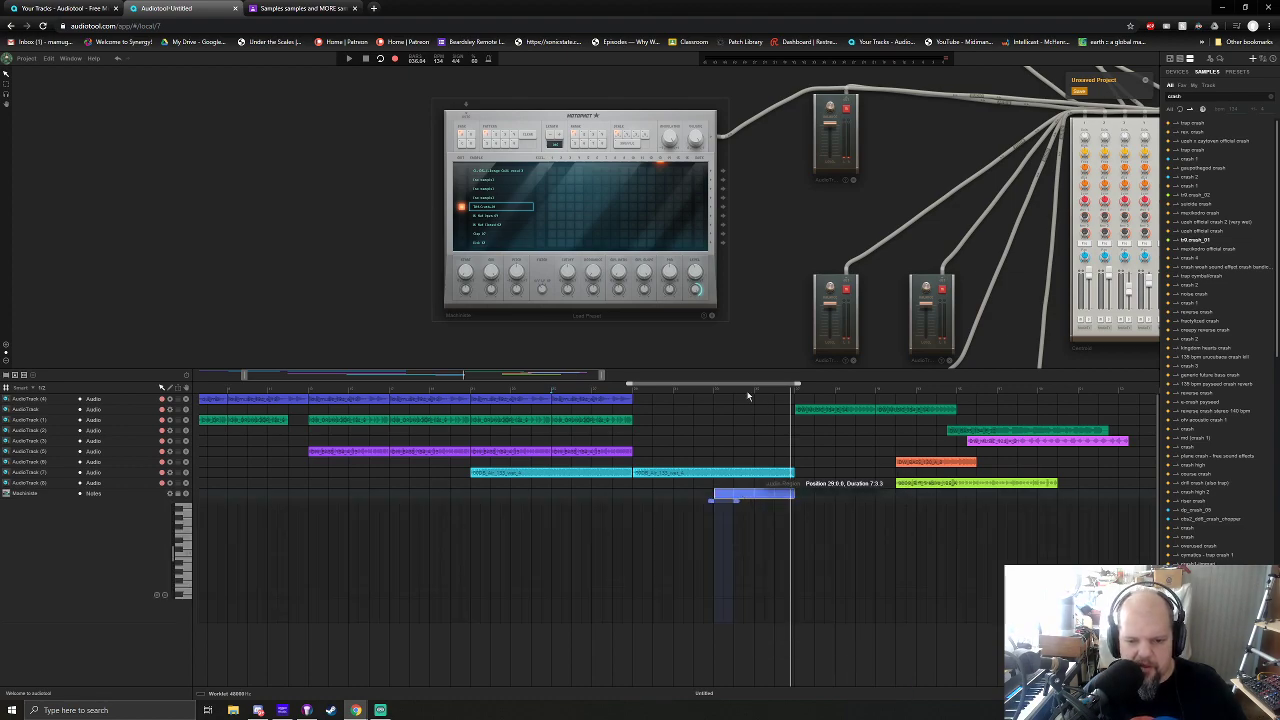
{"action": "left_click_drag", "start_coordinate": [745, 345], "coordinate": [502, 246]}
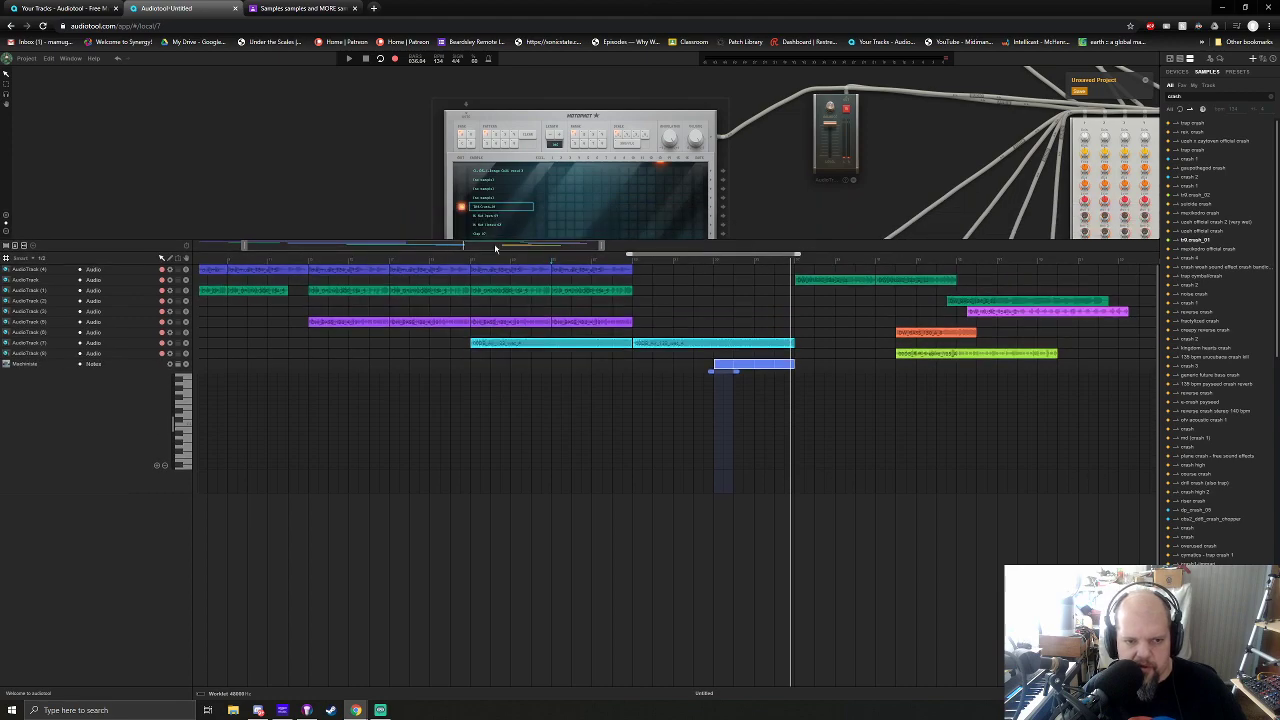
{"action": "scroll", "coordinate": [453, 246], "scroll_direction": "up", "scroll_amount": 10}
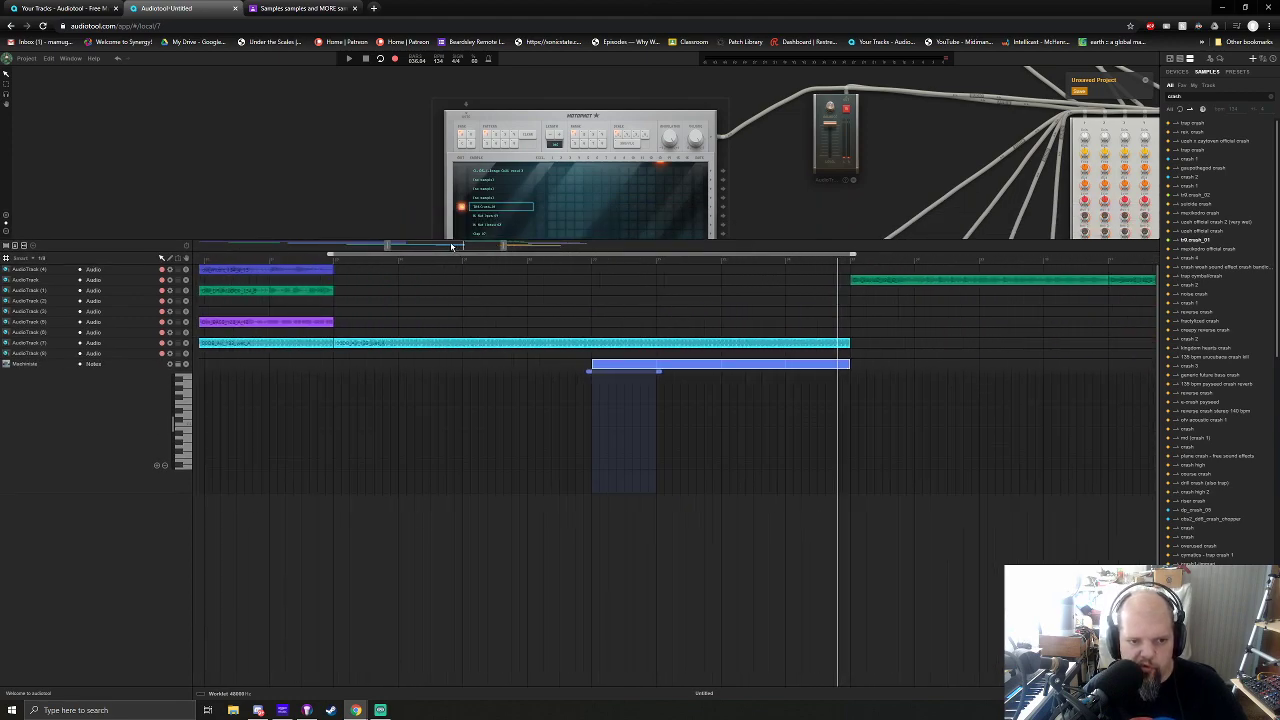
{"action": "scroll", "coordinate": [451, 246], "scroll_direction": "up", "scroll_amount": 2}
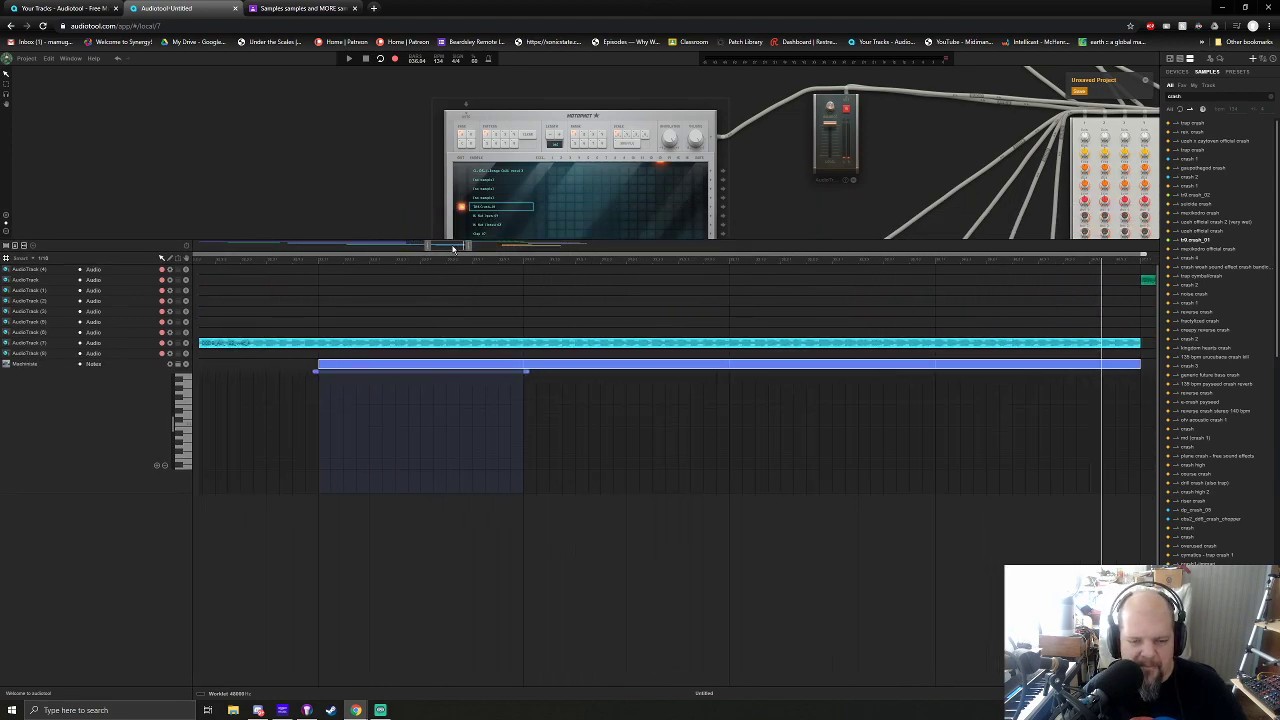
{"action": "left_click_drag", "start_coordinate": [528, 371], "coordinate": [1150, 392]}
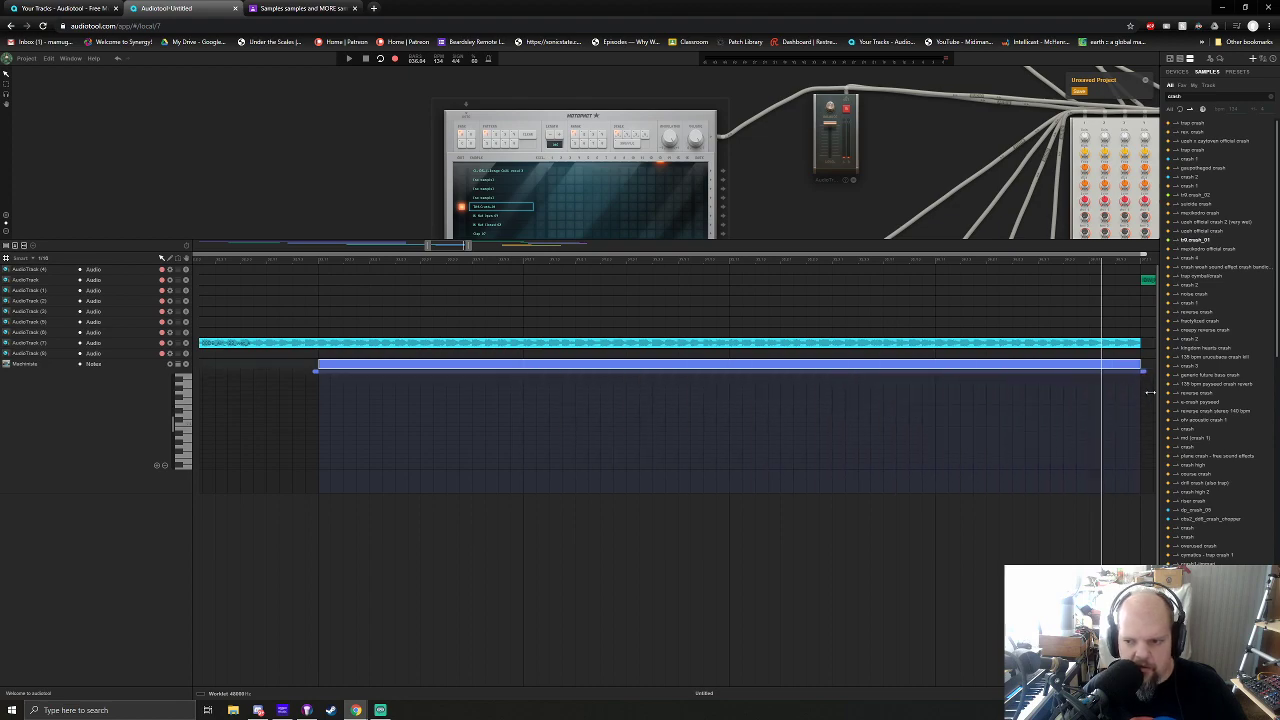
Audition the drum keys and place two half-bar-spaced hits in the region's first bar
{"action": "left_click", "coordinate": [185, 428]}
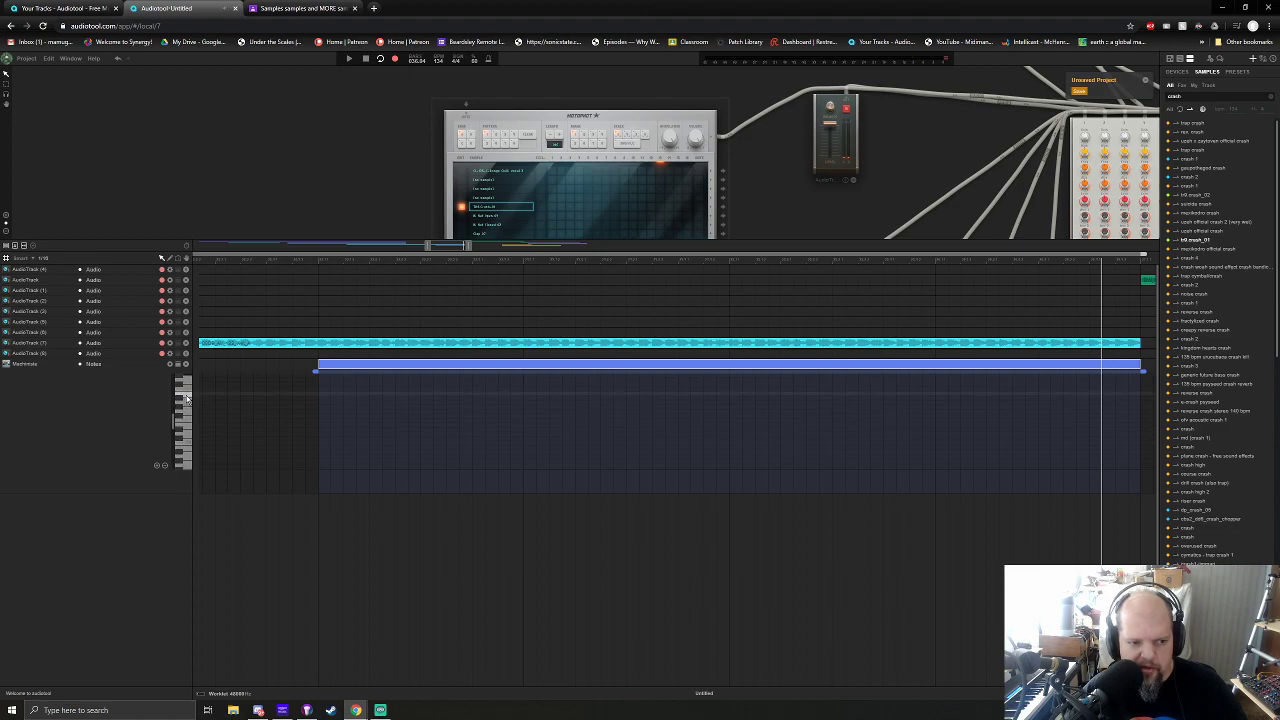
{"action": "left_click", "coordinate": [180, 408]}
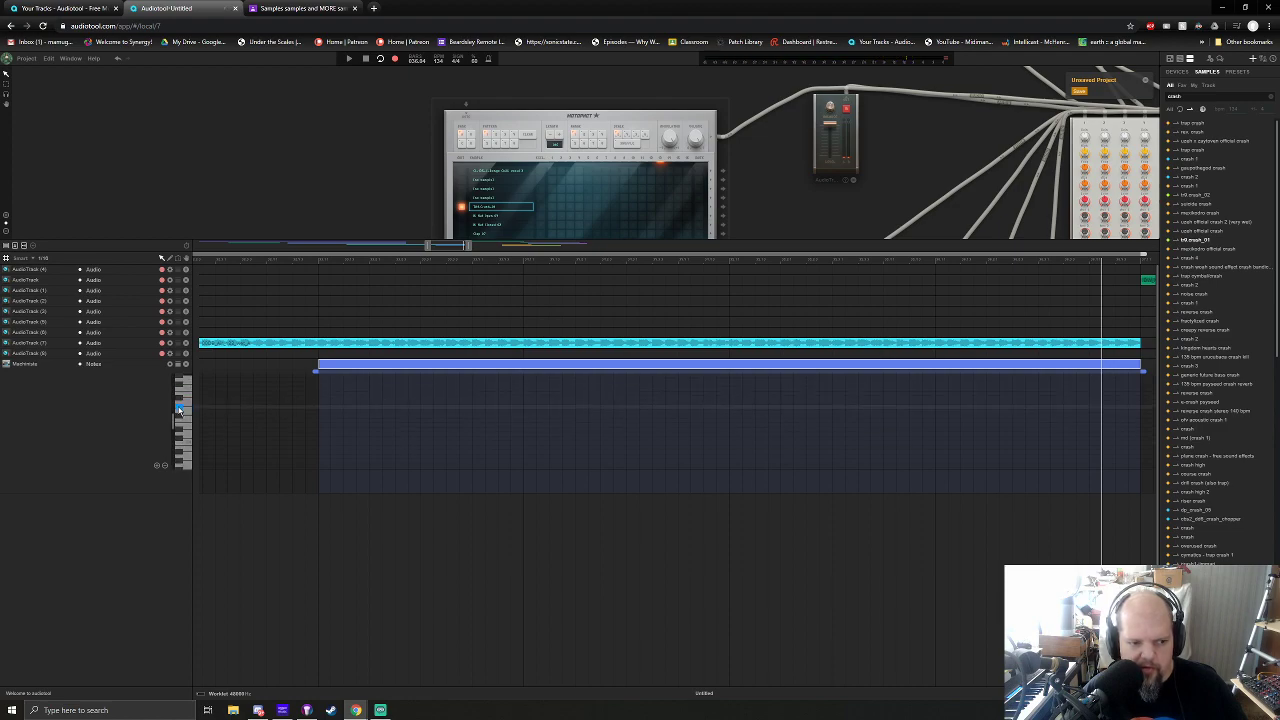
{"action": "left_click", "coordinate": [325, 410]}
{"action": "left_click", "coordinate": [425, 408]}
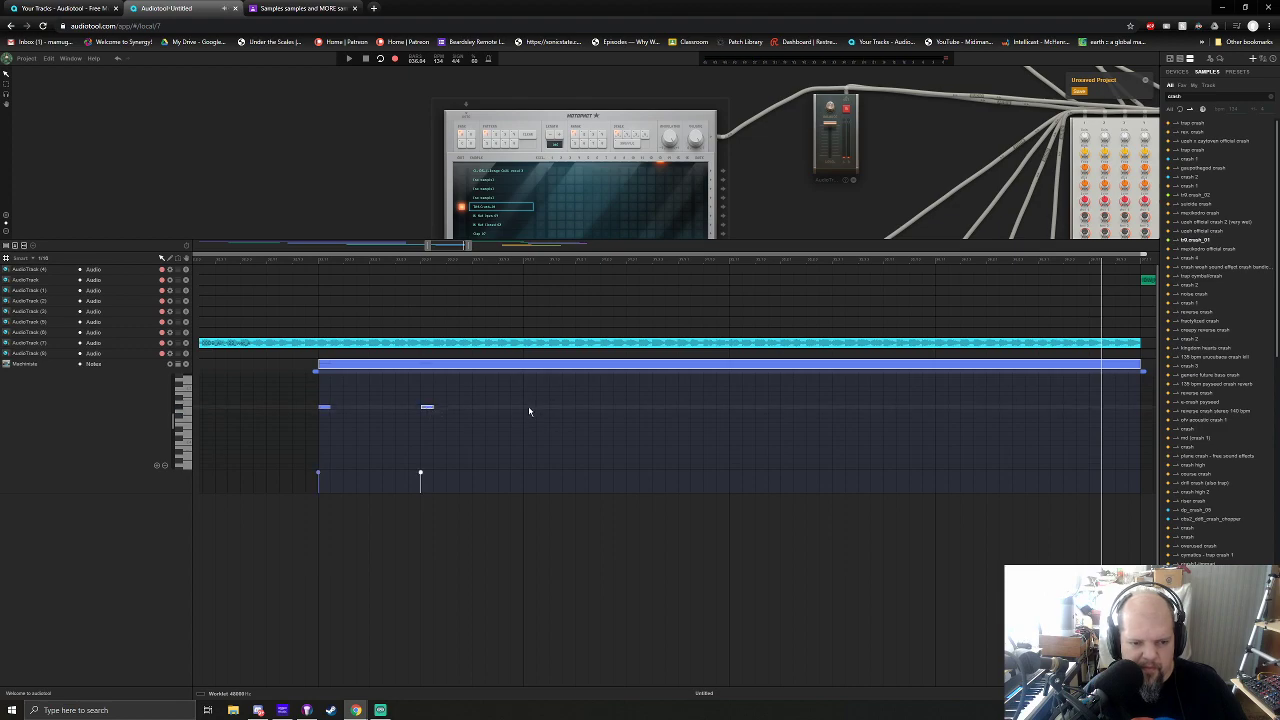
Enlarge the note rows and place four quarter-note-spaced hits across the region's second bar on the same drum key
{"action": "left_click", "coordinate": [157, 466]}
{"action": "scroll", "coordinate": [505, 432], "scroll_direction": "up", "scroll_amount": 3}
{"action": "left_click", "coordinate": [530, 430]}
{"action": "left_click", "coordinate": [632, 429]}
{"action": "left_click", "coordinate": [581, 429]}
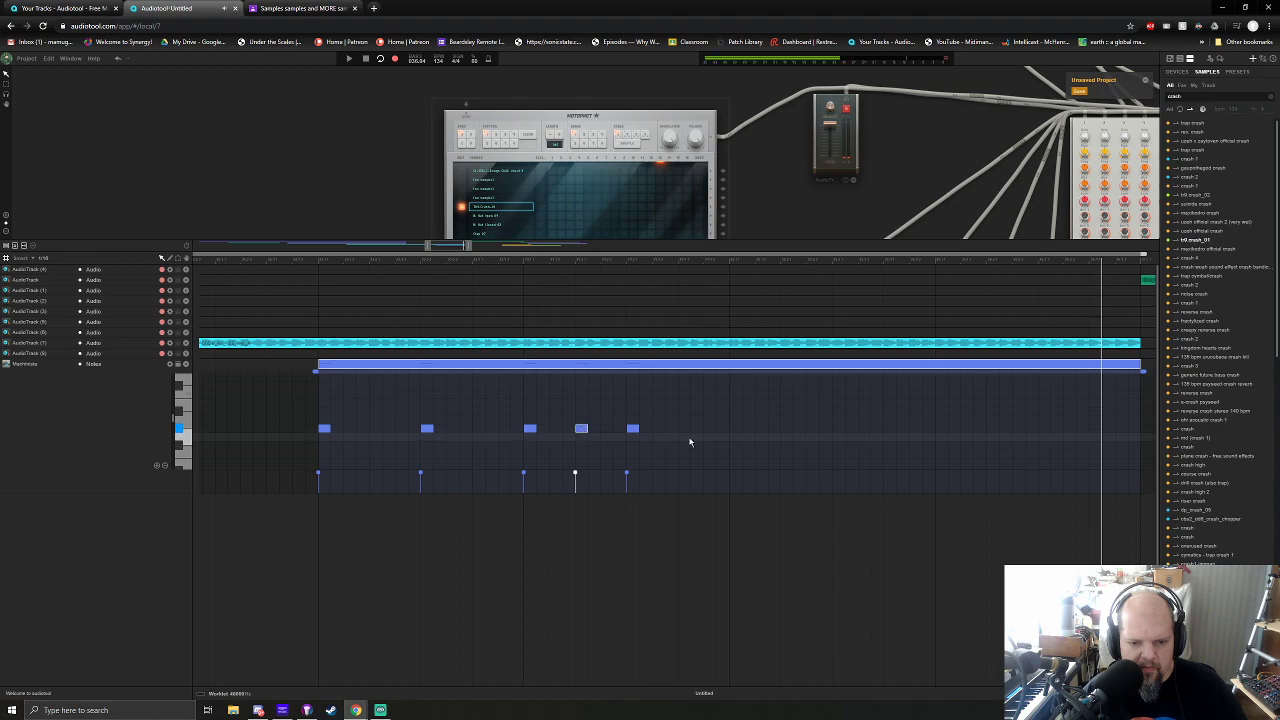
{"action": "left_click", "coordinate": [683, 429]}
Place eight eighth-note-spaced hits across the region's third bar on the same drum key
{"action": "left_click", "coordinate": [735, 429]}
{"action": "left_click", "coordinate": [761, 429]}
{"action": "left_click", "coordinate": [787, 429]}
{"action": "left_click", "coordinate": [813, 429]}
{"action": "left_click", "coordinate": [838, 429]}
{"action": "left_click", "coordinate": [864, 429]}
{"action": "left_click", "coordinate": [890, 429]}
{"action": "left_click", "coordinate": [916, 429]}
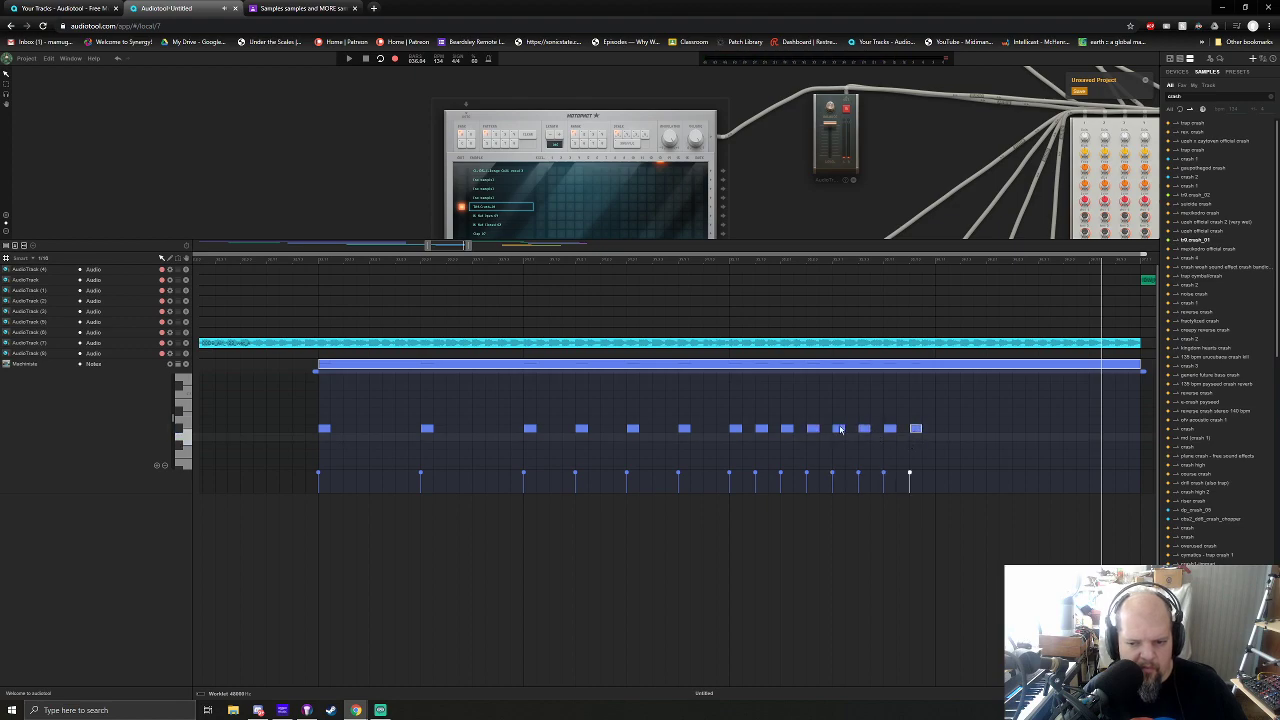
Place a run of consecutive 1/32-note hits from the start of the region's fourth bar on the same drum key
{"action": "left_click_drag", "start_coordinate": [458, 248], "coordinate": [467, 248]}
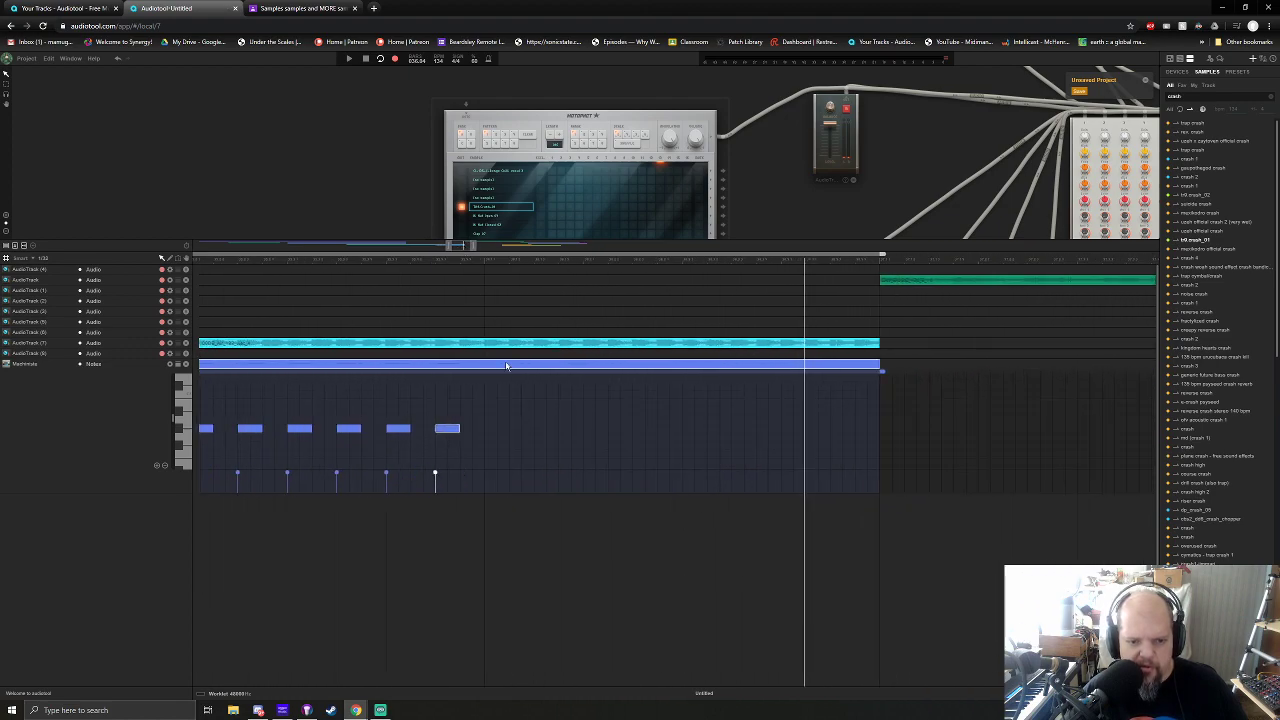
{"action": "left_click", "coordinate": [503, 428]}
{"action": "left_click", "coordinate": [515, 428]}
{"action": "left_click", "coordinate": [539, 428]}
{"action": "left_click", "coordinate": [551, 428]}
{"action": "left_click", "coordinate": [564, 428]}
{"action": "left_click", "coordinate": [576, 429]}
{"action": "left_click", "coordinate": [588, 429]}
{"action": "left_click", "coordinate": [600, 429]}
{"action": "left_click", "coordinate": [612, 429]}
{"action": "left_click", "coordinate": [624, 429]}
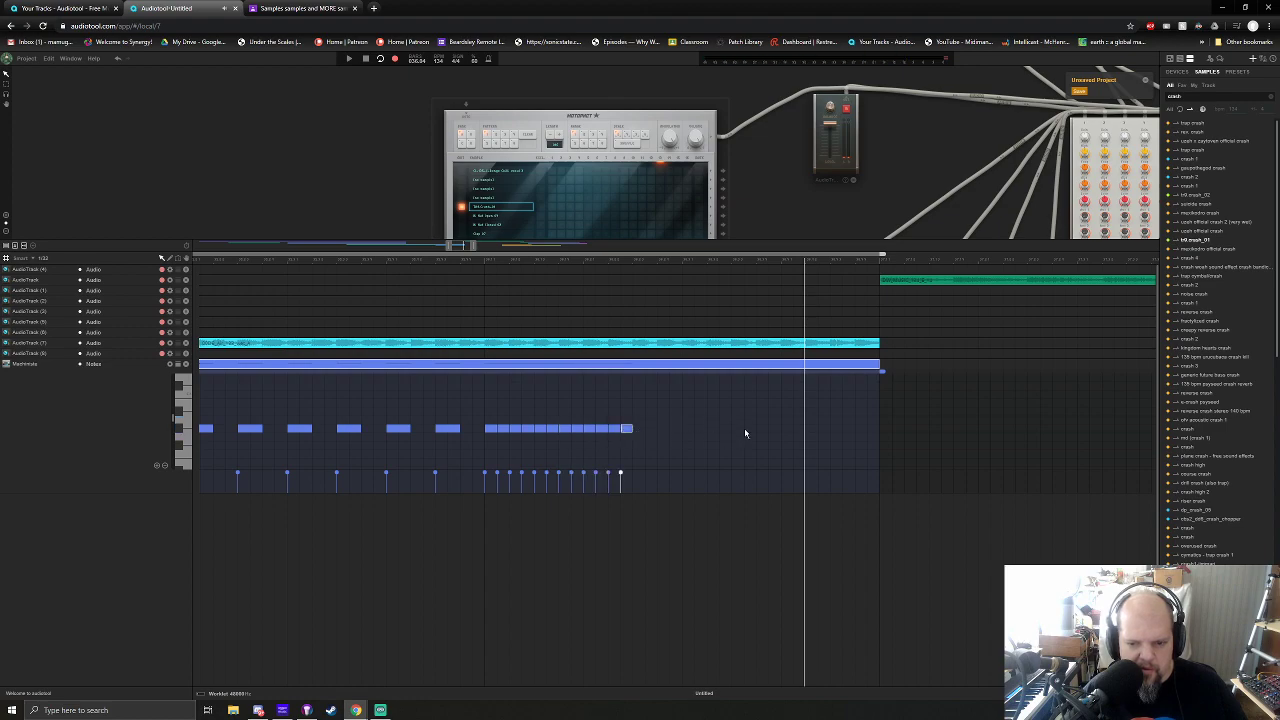
{"action": "left_click", "coordinate": [638, 429]}
{"action": "left_click", "coordinate": [649, 429]}
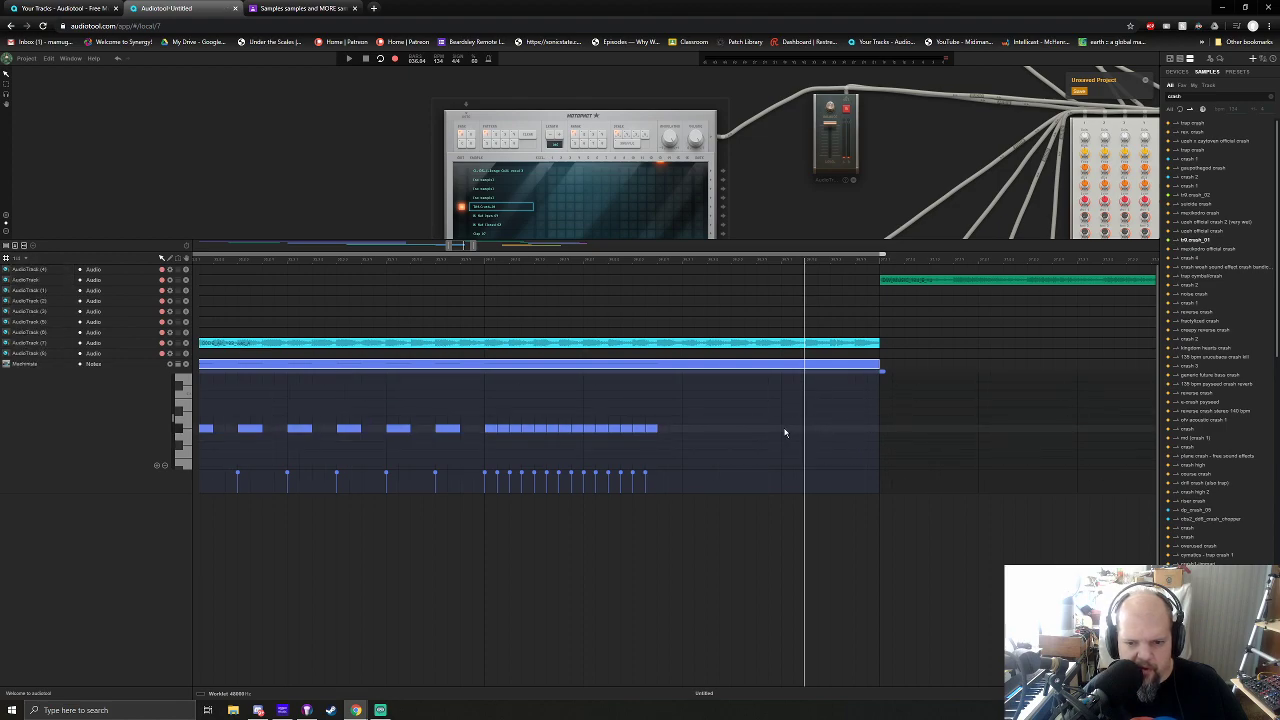
Draw one long quarter-note hit at the end of the fourth bar and set the snap back to Smart
{"action": "left_click_drag", "start_coordinate": [783, 429], "coordinate": [878, 429]}
{"action": "left_click", "coordinate": [18, 260]}
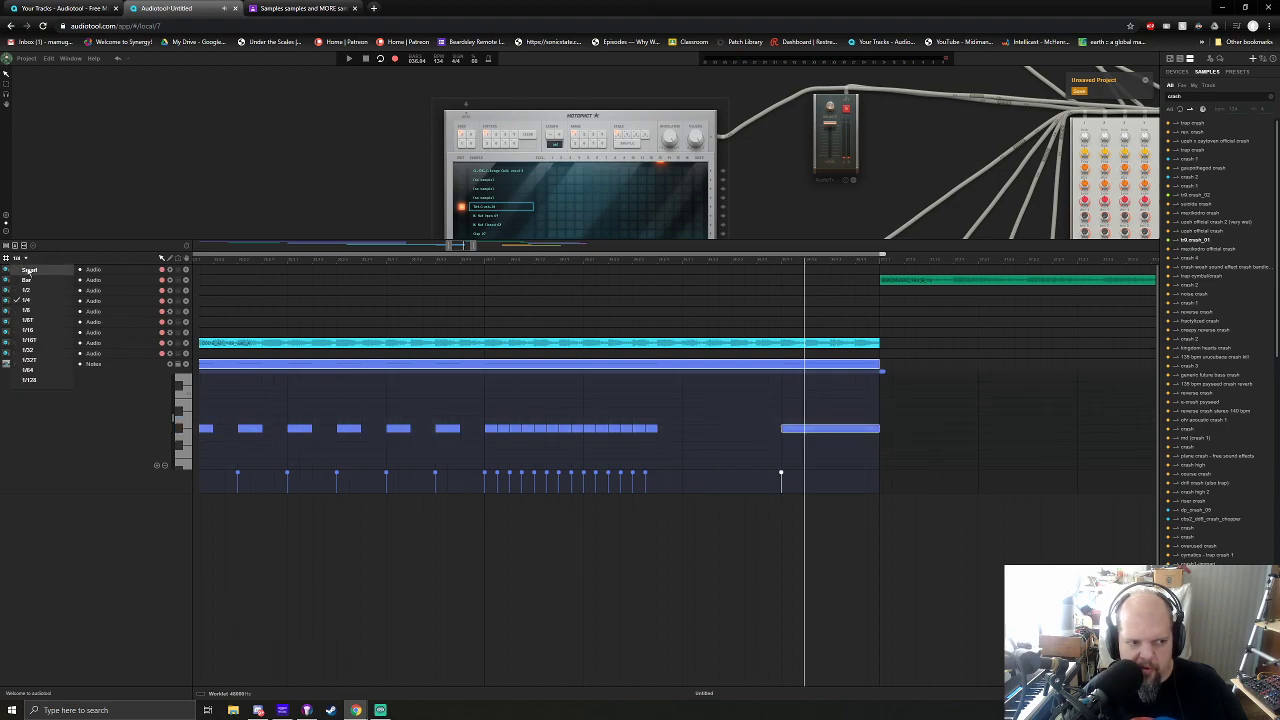
{"action": "left_click", "coordinate": [28, 270]}
Fill the gap before the long final hit with consecutive 1/32-note hits
{"action": "left_click", "coordinate": [663, 428]}
{"action": "left_click", "coordinate": [675, 429]}
{"action": "left_click", "coordinate": [698, 429]}
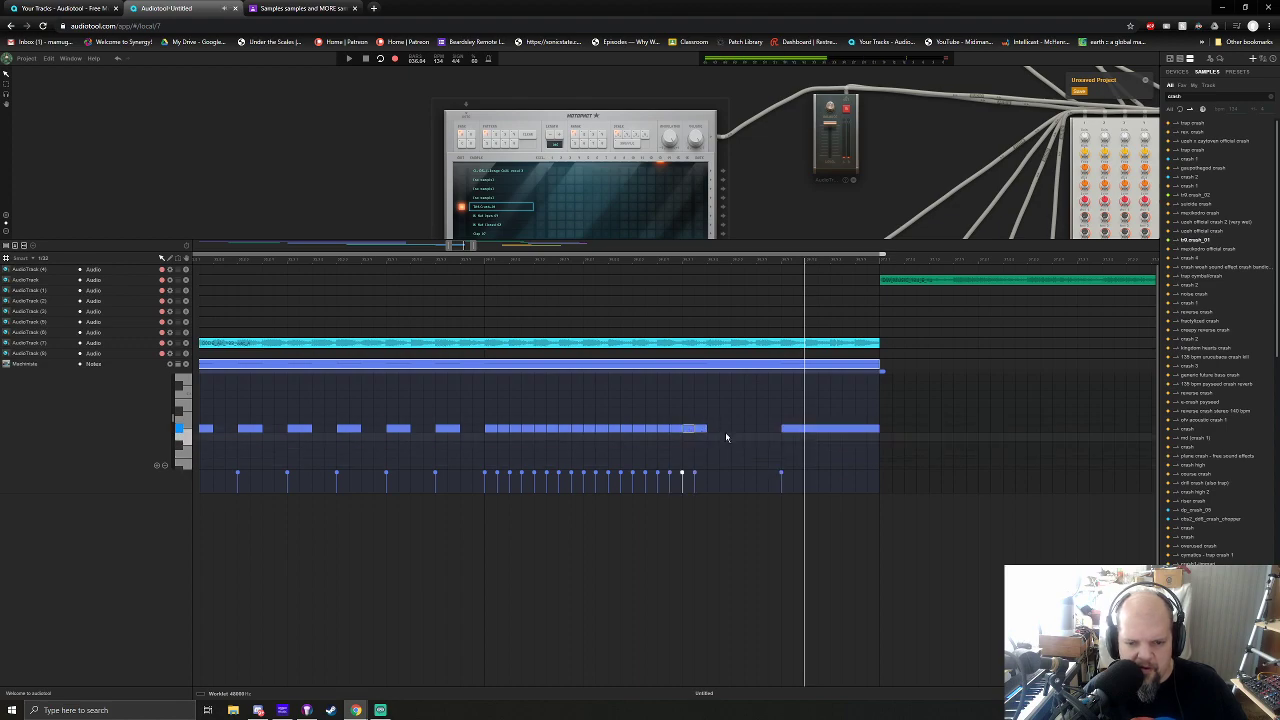
{"action": "left_click", "coordinate": [723, 429]}
{"action": "left_click", "coordinate": [710, 429]}
{"action": "mouse_move", "coordinate": [741, 431]}
{"action": "left_mouse_down"}
{"action": "mouse_move", "coordinate": [700, 427]}
{"action": "mouse_move", "coordinate": [745, 435]}
{"action": "left_mouse_up"}
{"action": "left_click", "coordinate": [775, 429]}
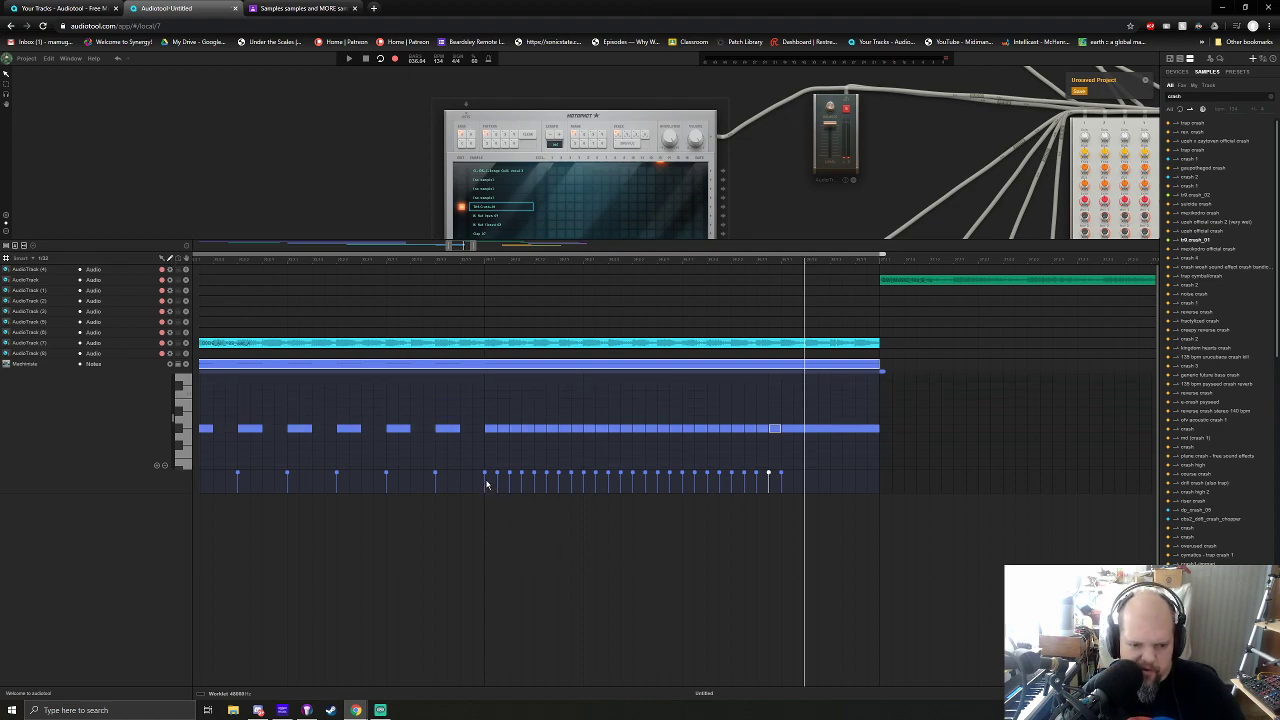
Shape the velocities of the 1/32-note hits into a rising ramp across the fourth bar and make the note editor taller
{"action": "left_click_drag", "start_coordinate": [485, 477], "coordinate": [485, 493]}
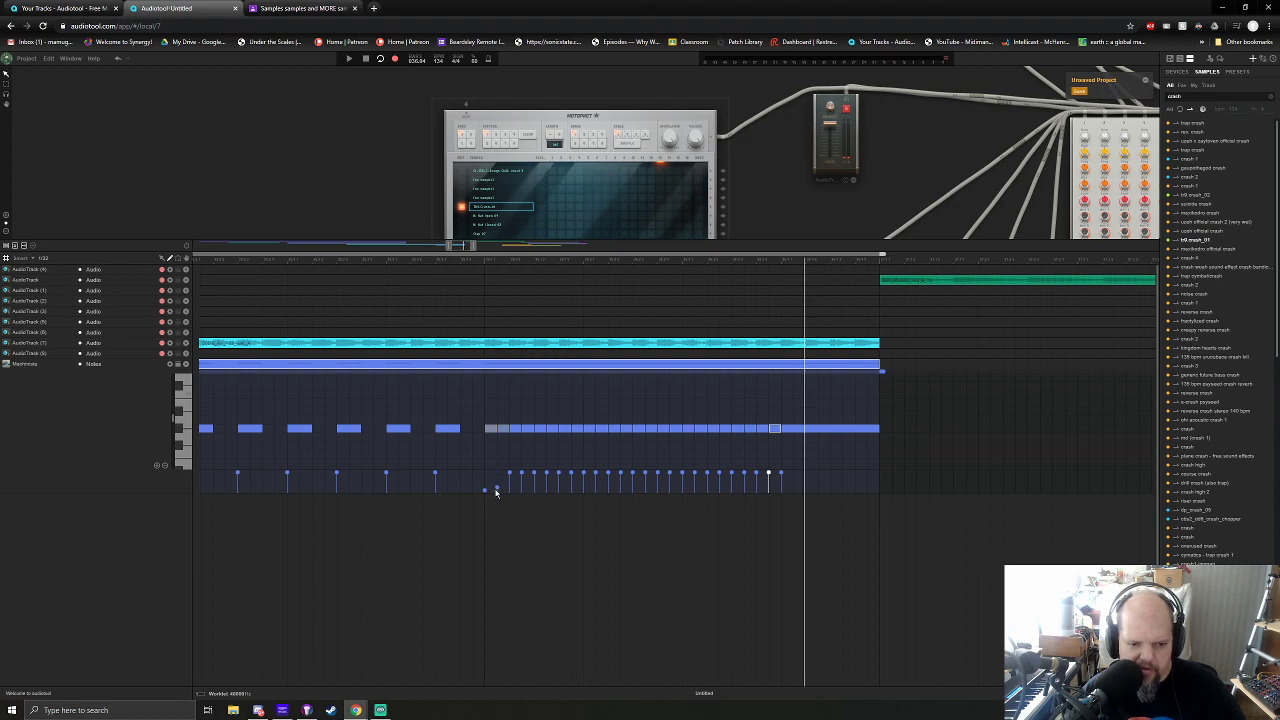
{"action": "left_click_drag", "start_coordinate": [501, 489], "coordinate": [773, 477]}
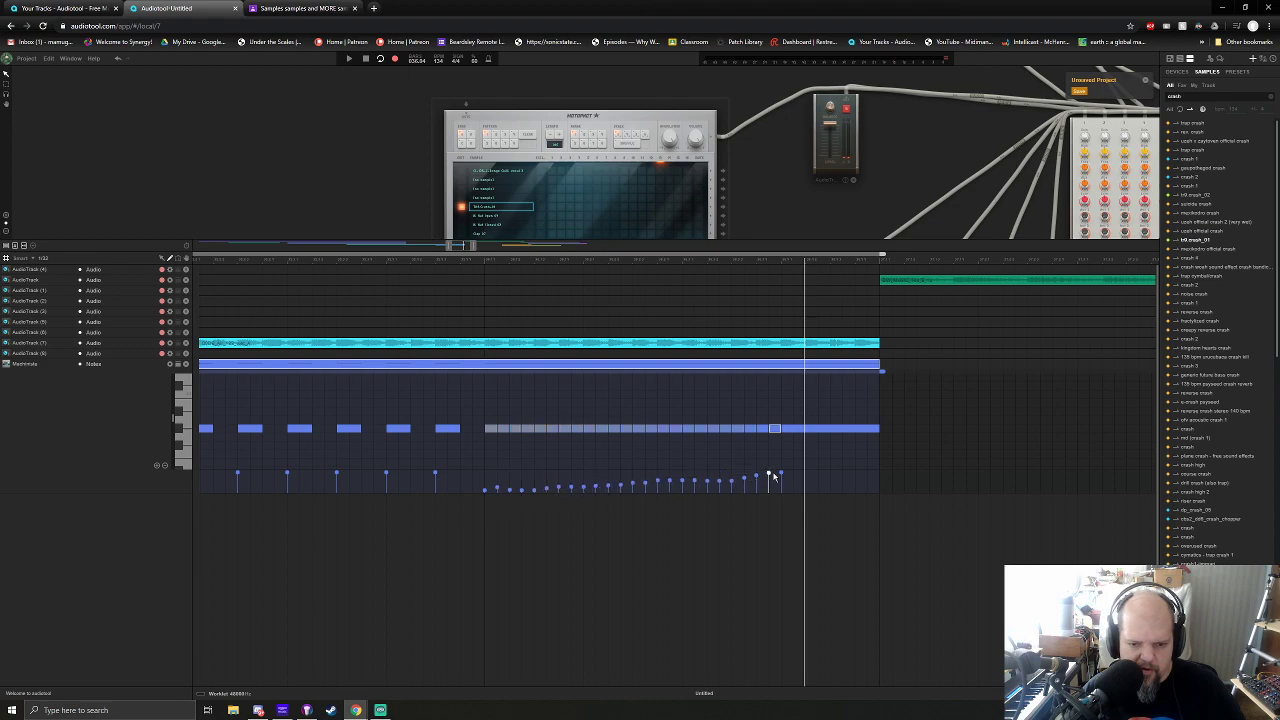
{"action": "mouse_move", "coordinate": [490, 492]}
{"action": "left_mouse_down"}
{"action": "mouse_move", "coordinate": [765, 478]}
{"action": "mouse_move", "coordinate": [719, 482]}
{"action": "left_mouse_up"}
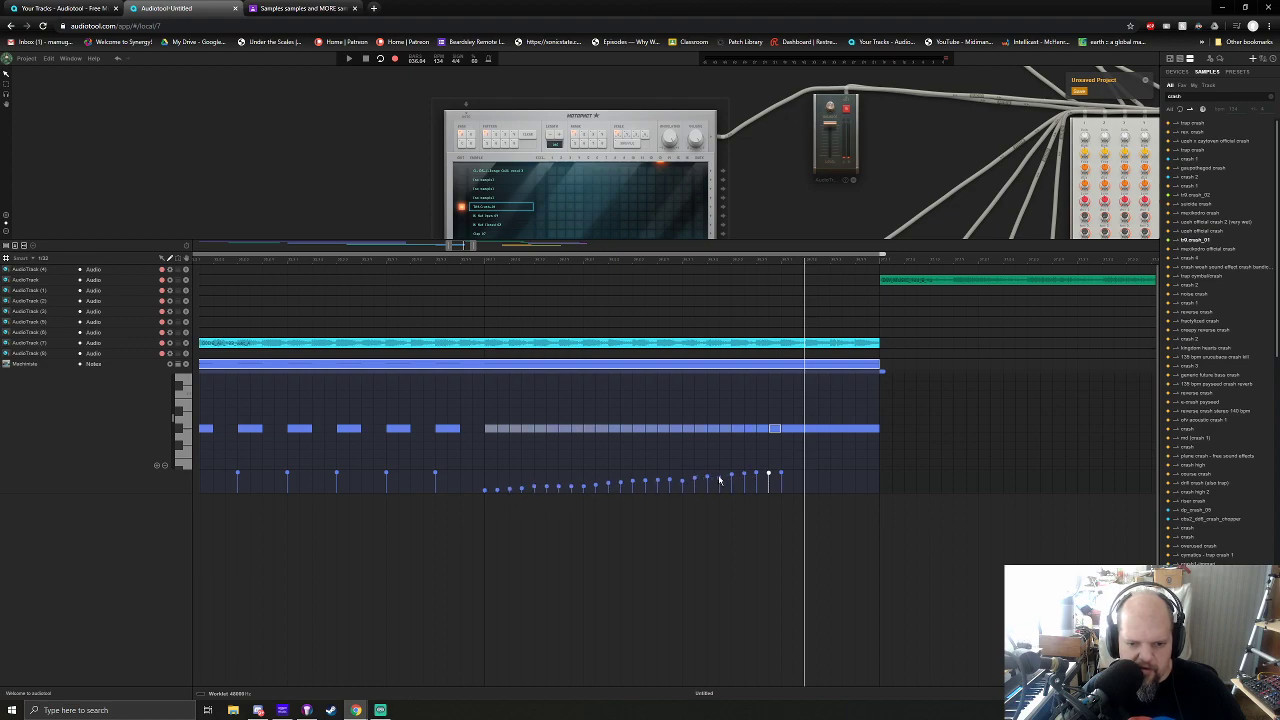
{"action": "left_click_drag", "start_coordinate": [694, 484], "coordinate": [752, 481]}
{"action": "left_click_drag", "start_coordinate": [491, 492], "coordinate": [490, 563]}
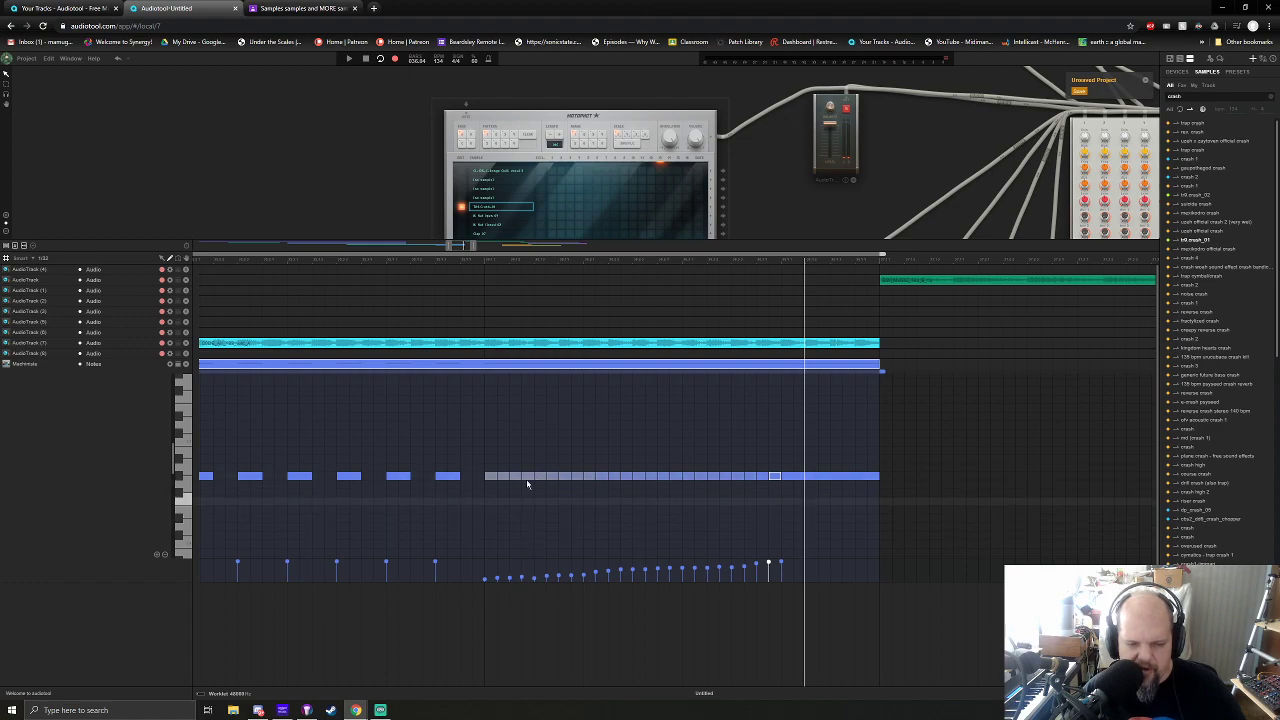
Remove the level modulation from the TR9.Crash_01 channel on the Machiniste and set its cutoff modulation to 72
{"action": "left_click_drag", "start_coordinate": [675, 243], "coordinate": [745, 350]}
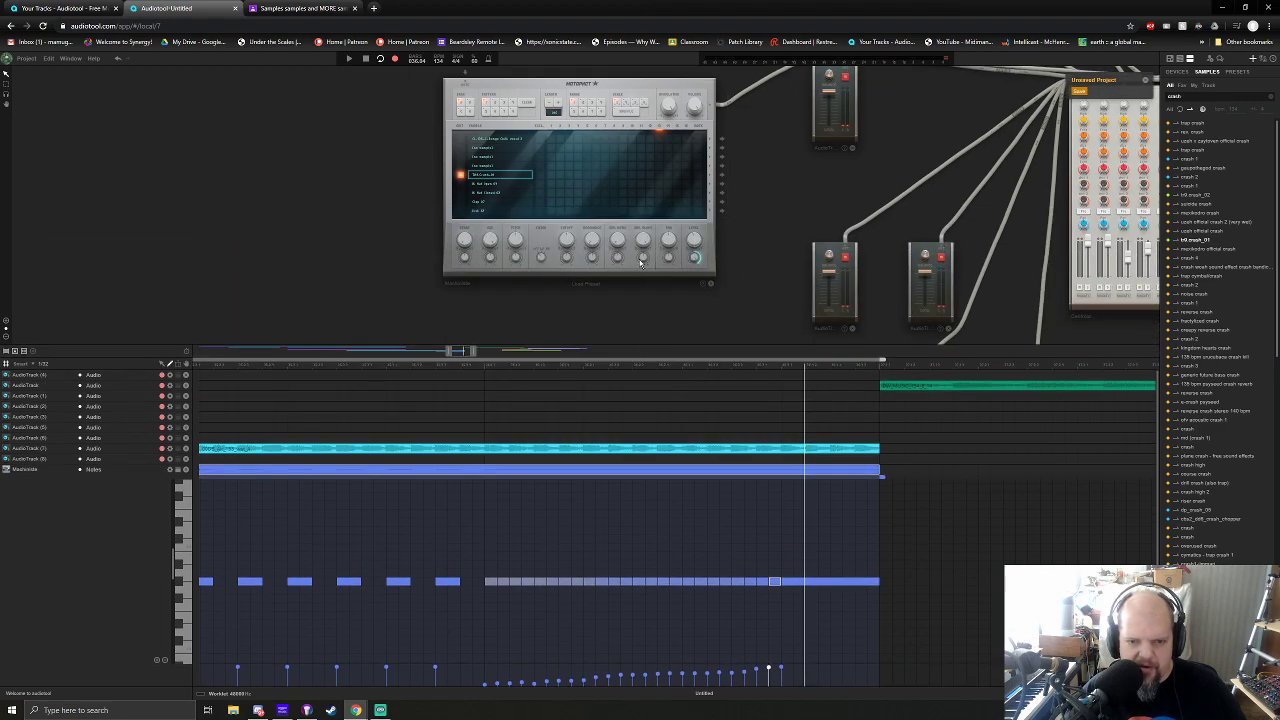
{"action": "scroll", "coordinate": [647, 263], "scroll_direction": "up", "scroll_amount": 2}
{"action": "mouse_move", "coordinate": [757, 261]}
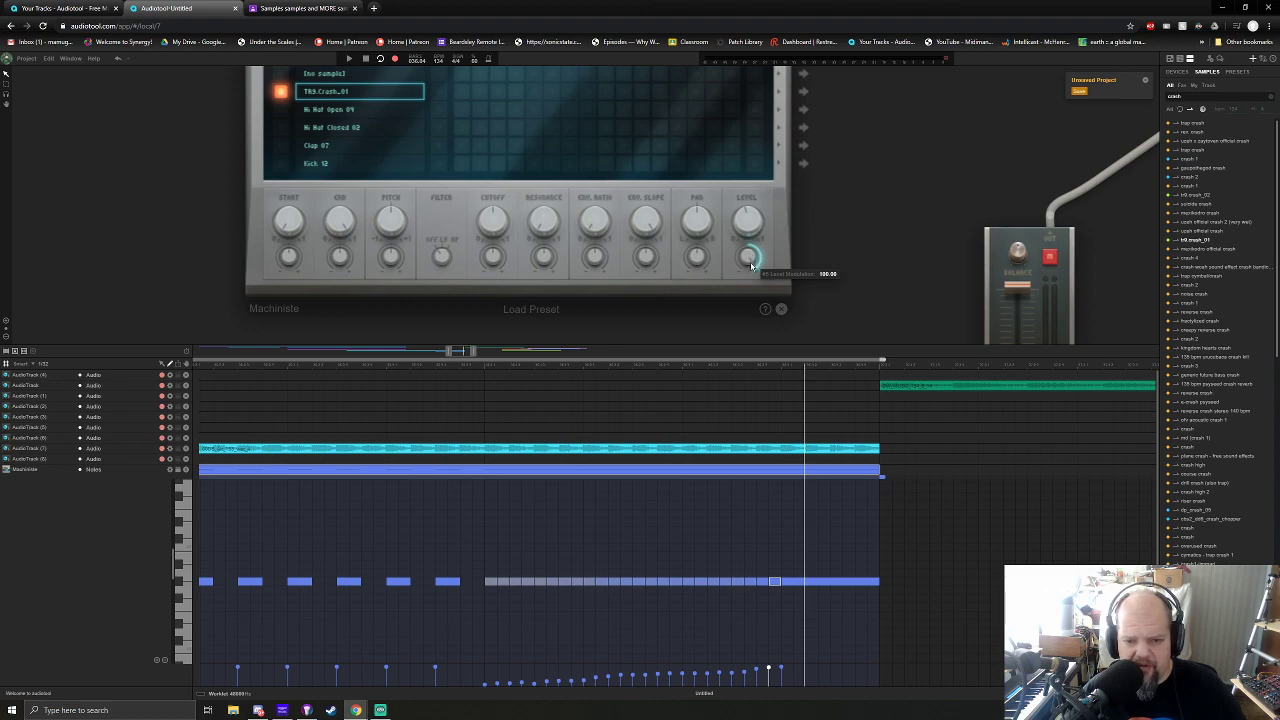
{"action": "left_click_drag", "start_coordinate": [750, 259], "coordinate": [761, 355]}
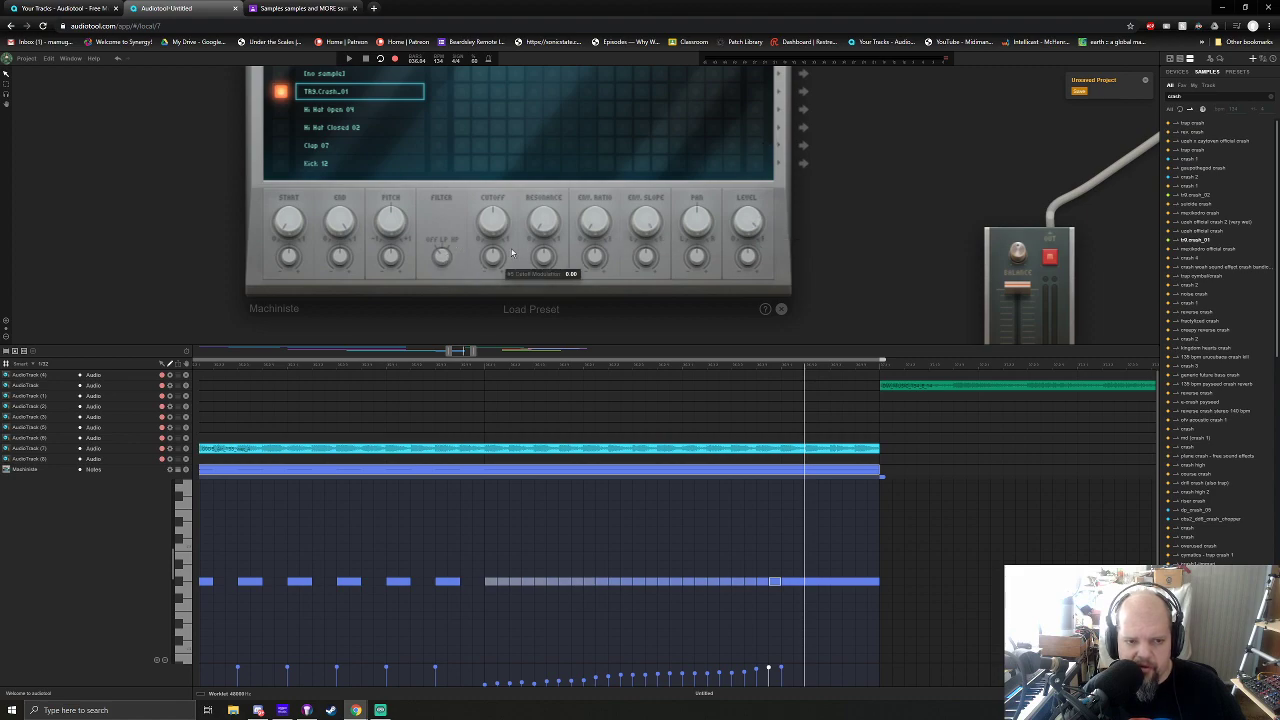
{"action": "mouse_move", "coordinate": [442, 261]}
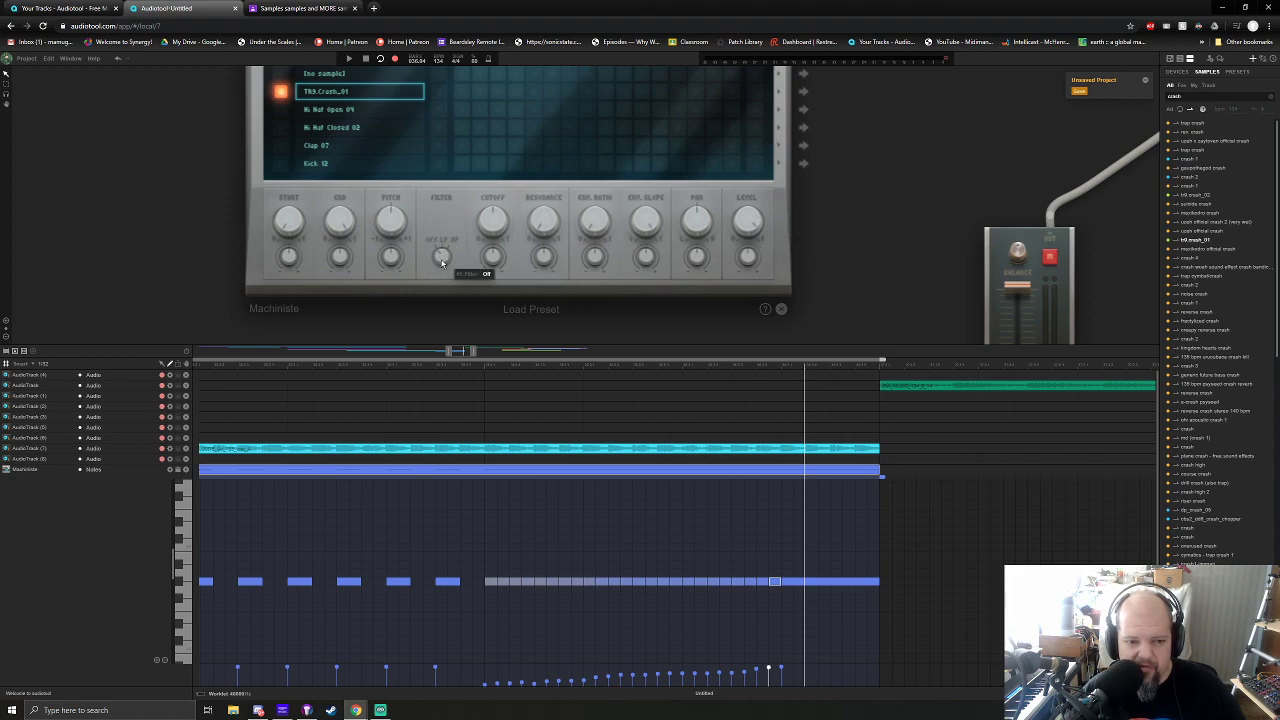
{"action": "mouse_move", "coordinate": [502, 272]}
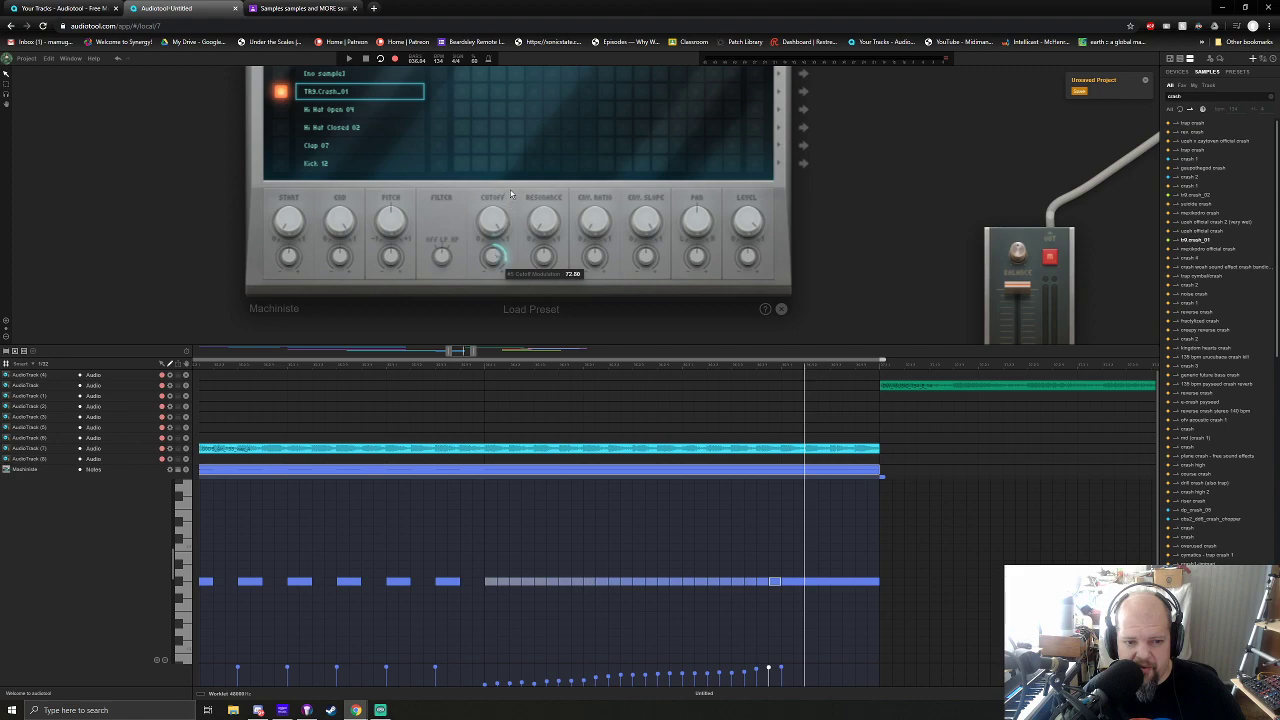
{"action": "mouse_move", "coordinate": [502, 218]}
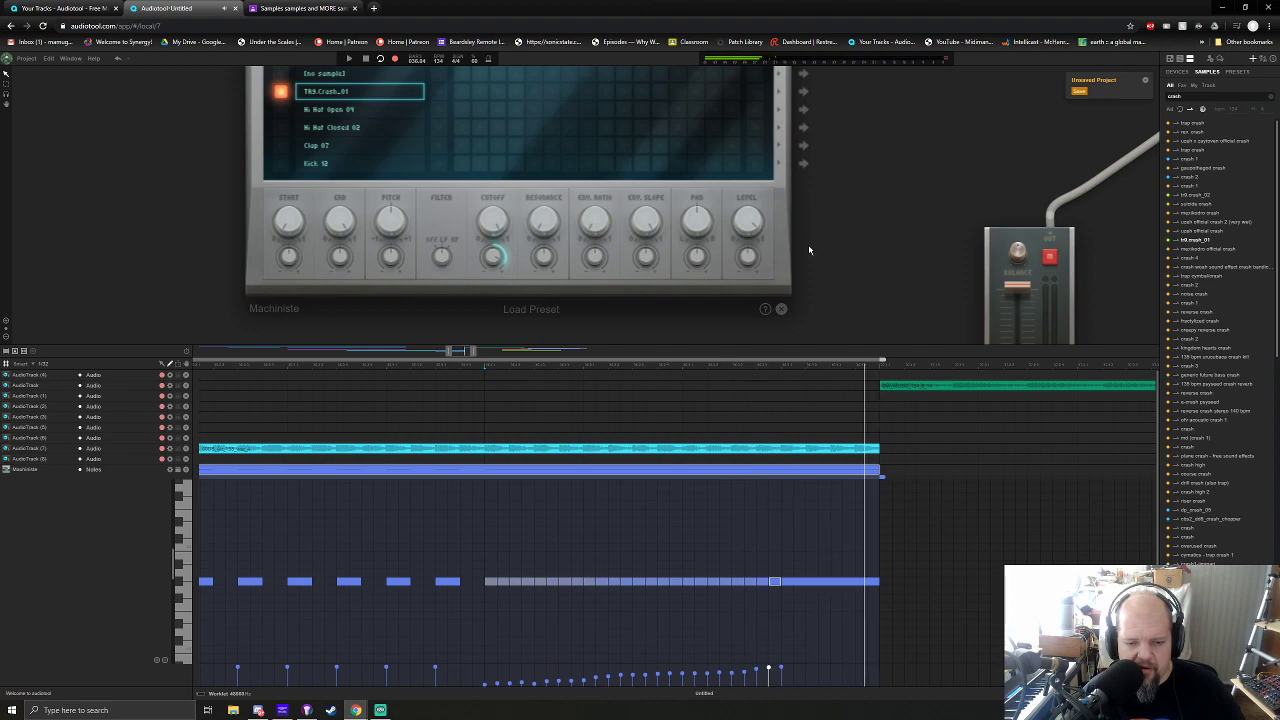
Play back the drum build-up from the note region's second bar
{"action": "left_click_drag", "start_coordinate": [452, 352], "coordinate": [432, 352]}
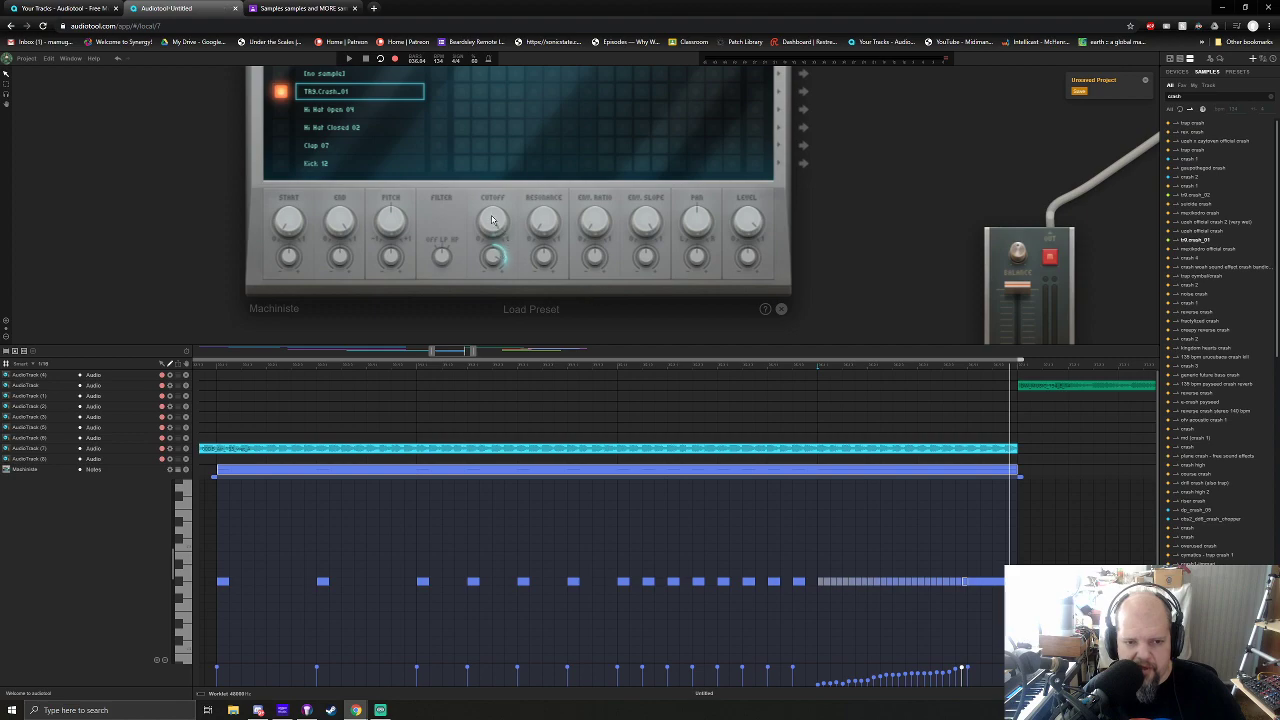
{"action": "left_click", "coordinate": [425, 372]}
{"action": "key", "text": "space"}
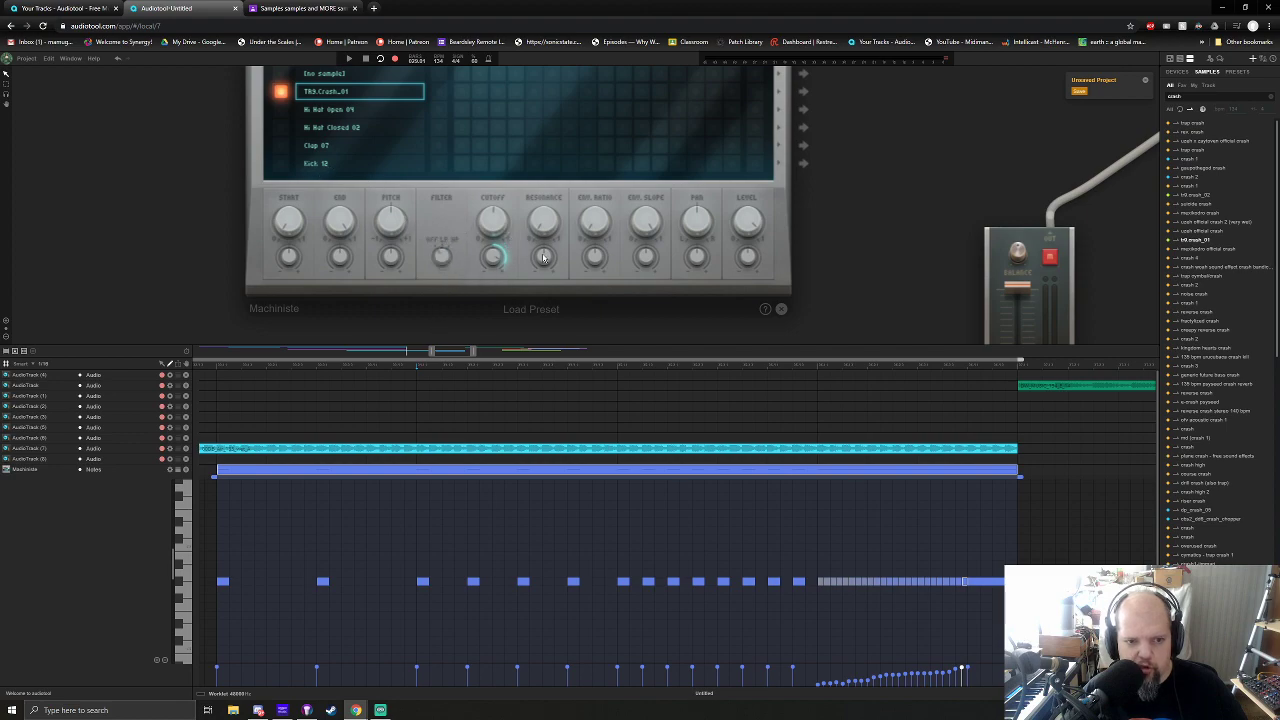
Remove the Kick 12 channel's level modulation, raise its cutoff modulation instead and audition the build-up
{"action": "left_click", "coordinate": [364, 165]}
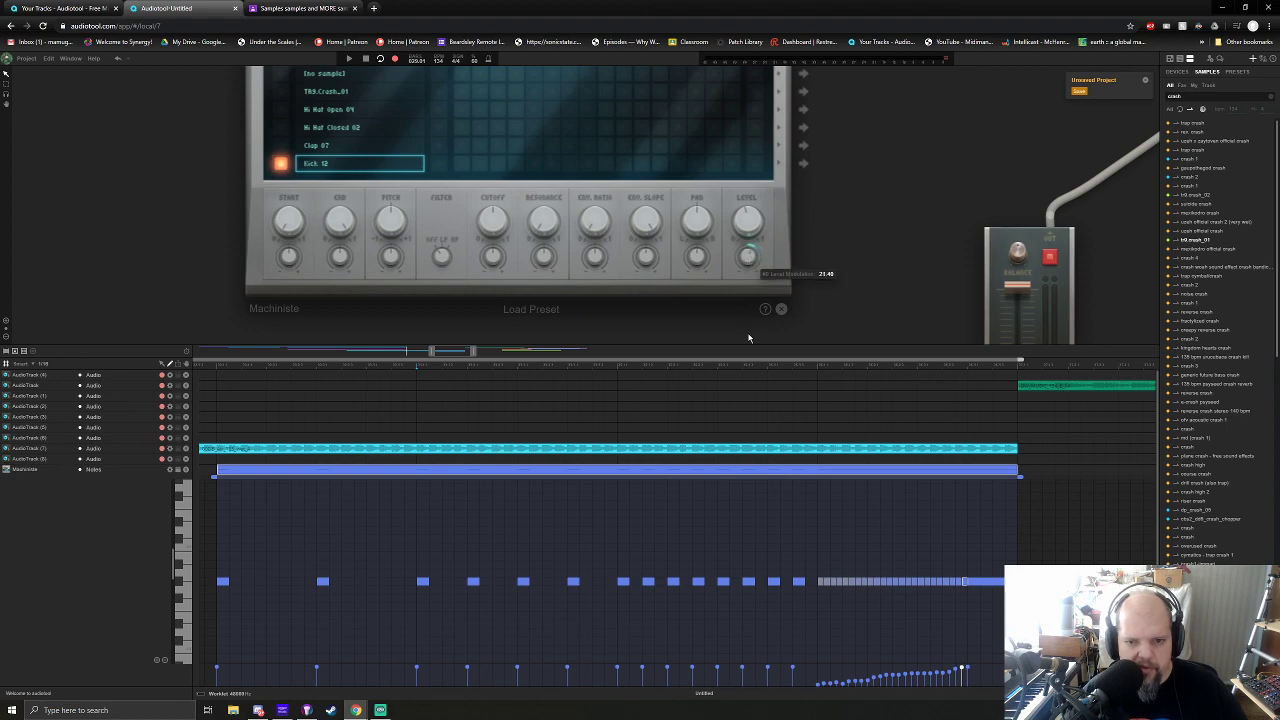
{"action": "mouse_move", "coordinate": [441, 258]}
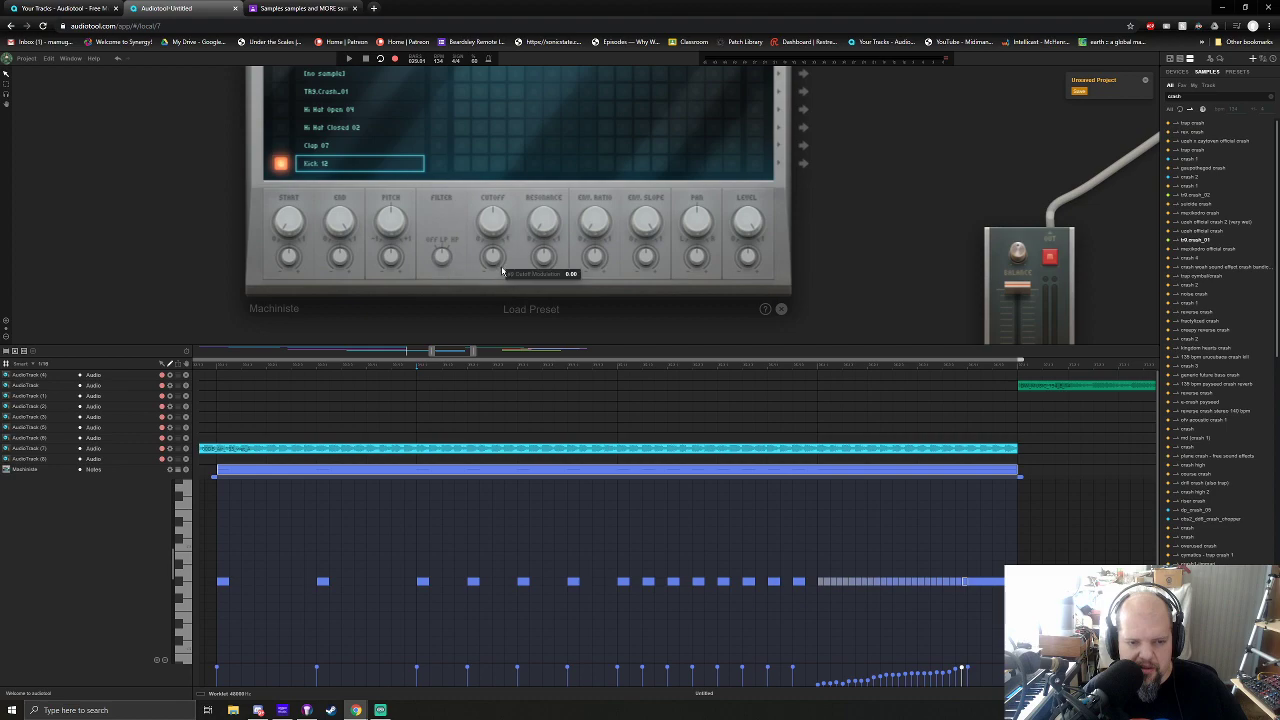
{"action": "key", "text": "space"}
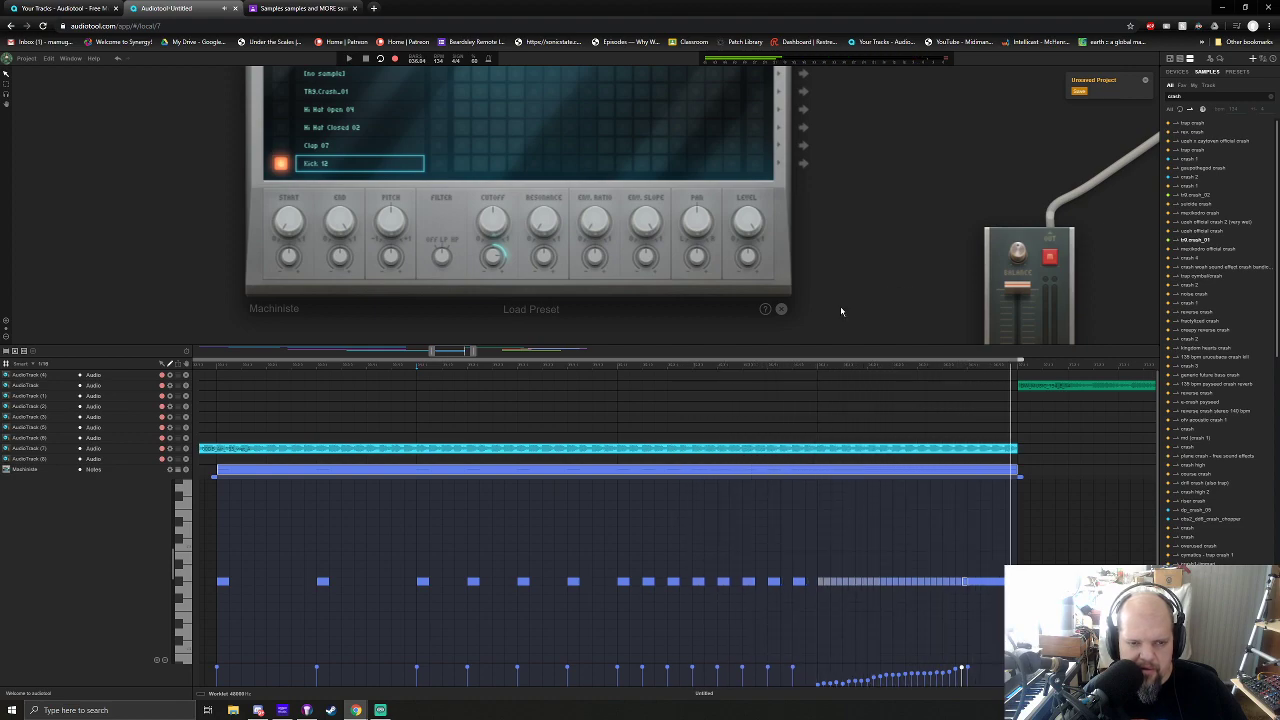
{"action": "mouse_move", "coordinate": [493, 254]}
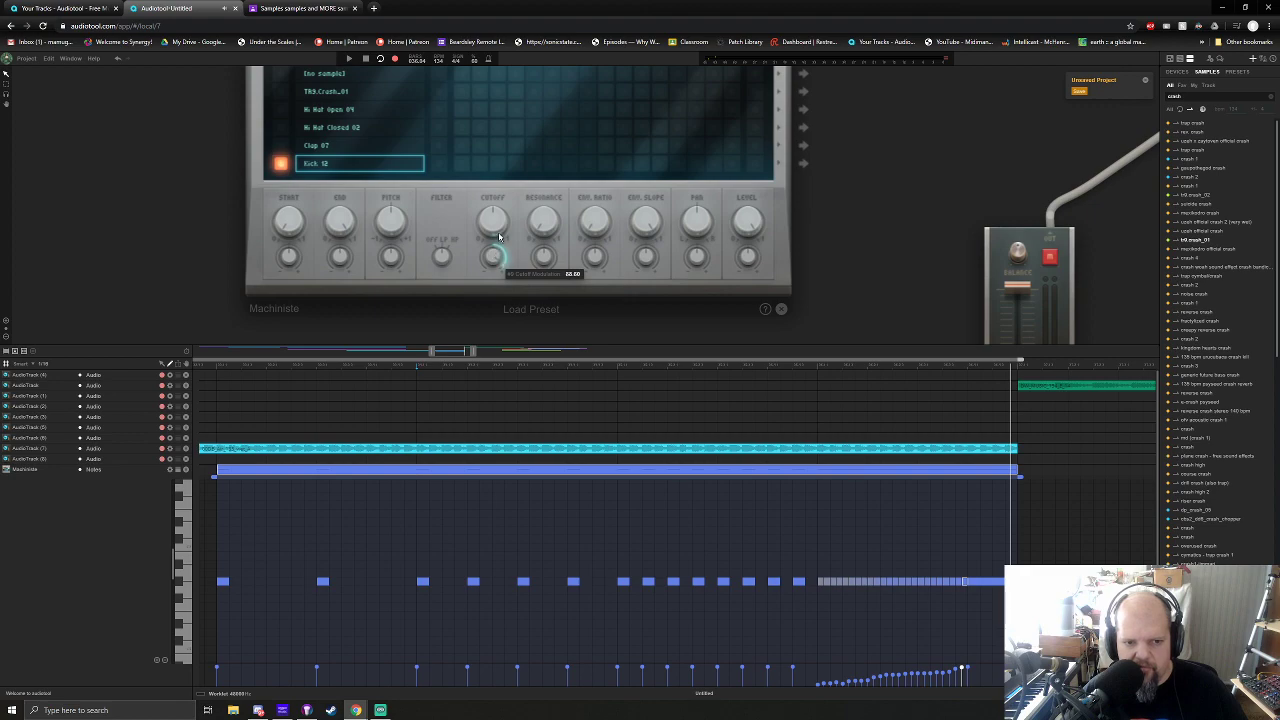
{"action": "key", "text": "space"}
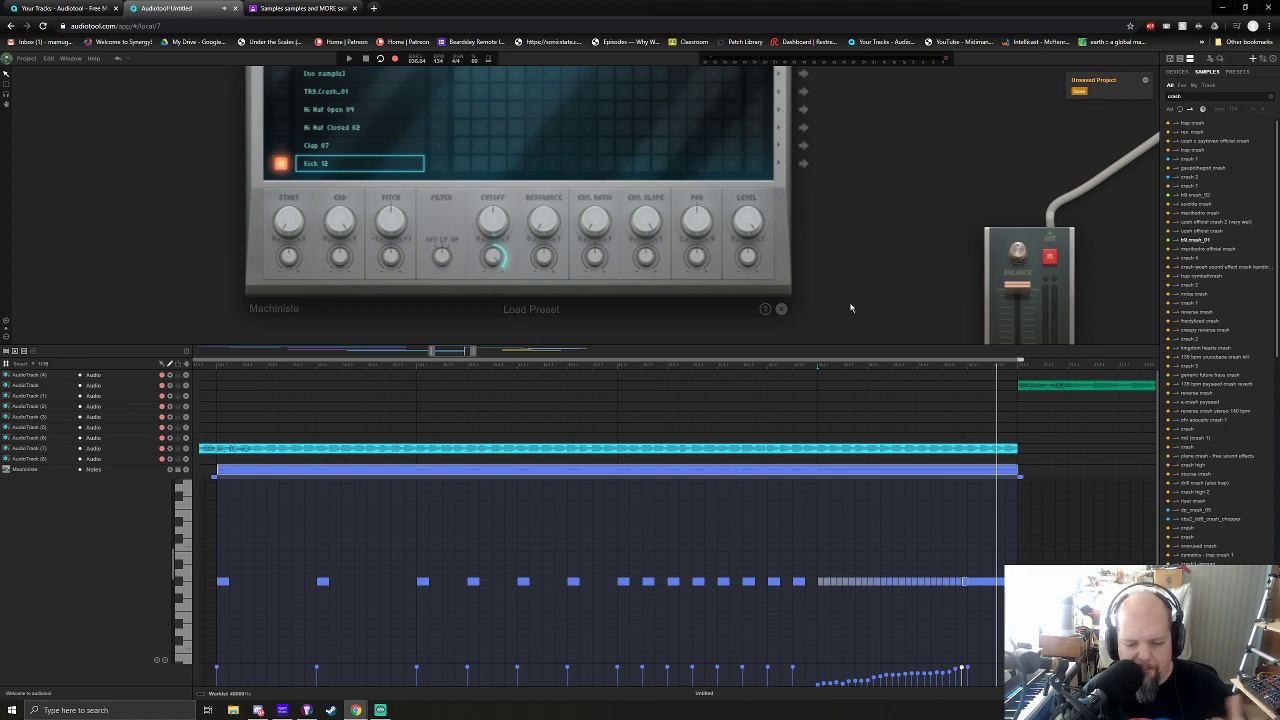
Close the note region's editor and play the arrangement leading into the build-up
{"action": "scroll", "coordinate": [856, 305], "scroll_direction": "down", "scroll_amount": 4}
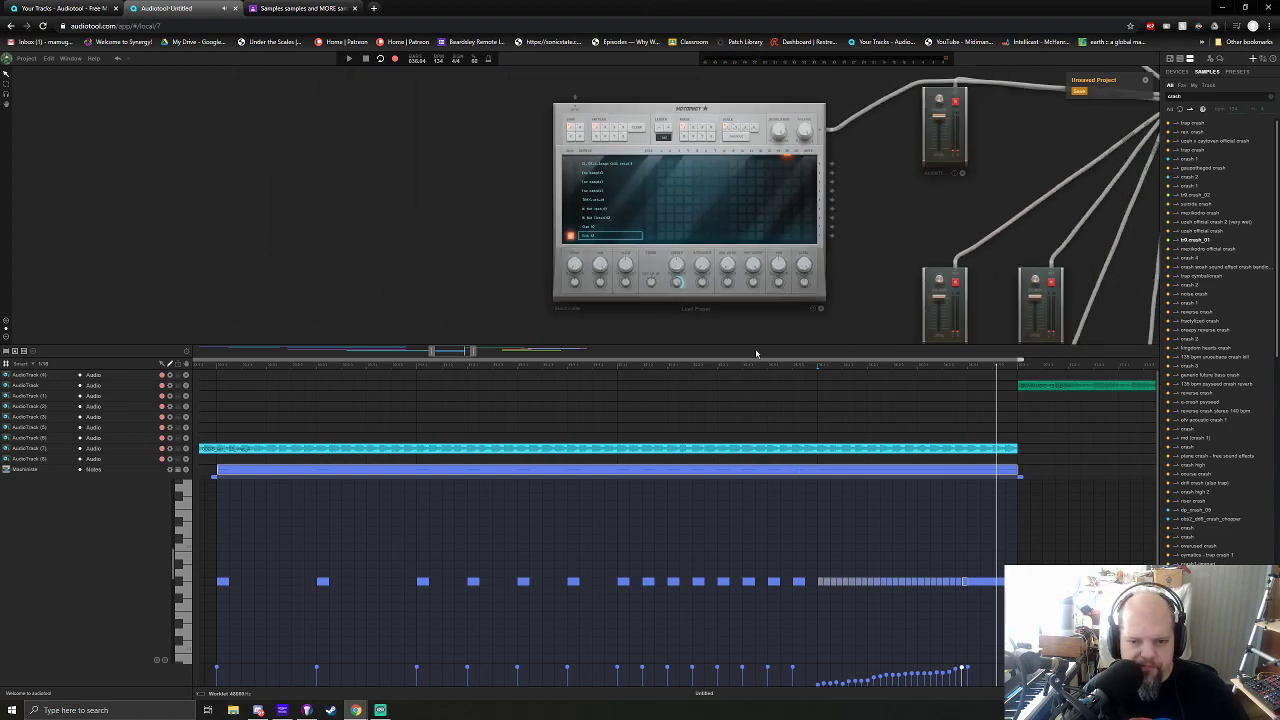
{"action": "mouse_move", "coordinate": [758, 345]}
{"action": "left_mouse_down"}
{"action": "mouse_move", "coordinate": [758, 322]}
{"action": "mouse_move", "coordinate": [758, 335]}
{"action": "left_mouse_up"}
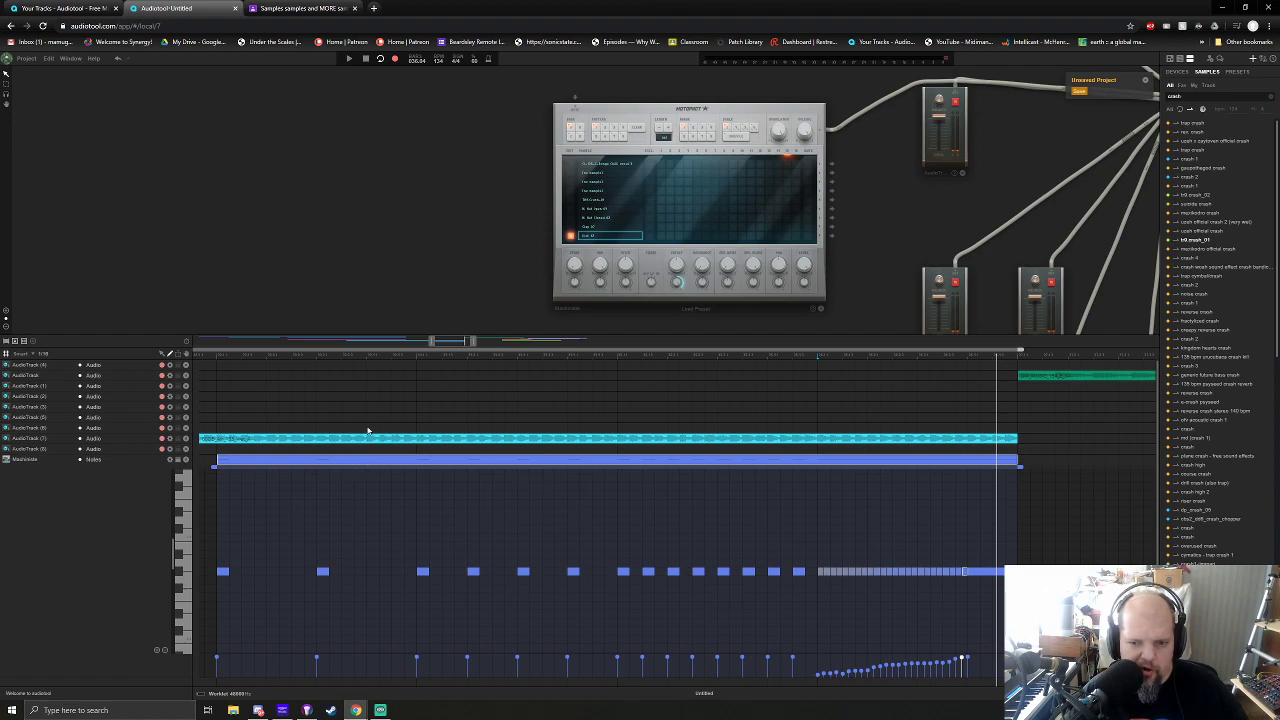
{"action": "double_click", "coordinate": [500, 462]}
{"action": "left_click_drag", "start_coordinate": [450, 342], "coordinate": [446, 352]}
{"action": "key", "text": "space"}
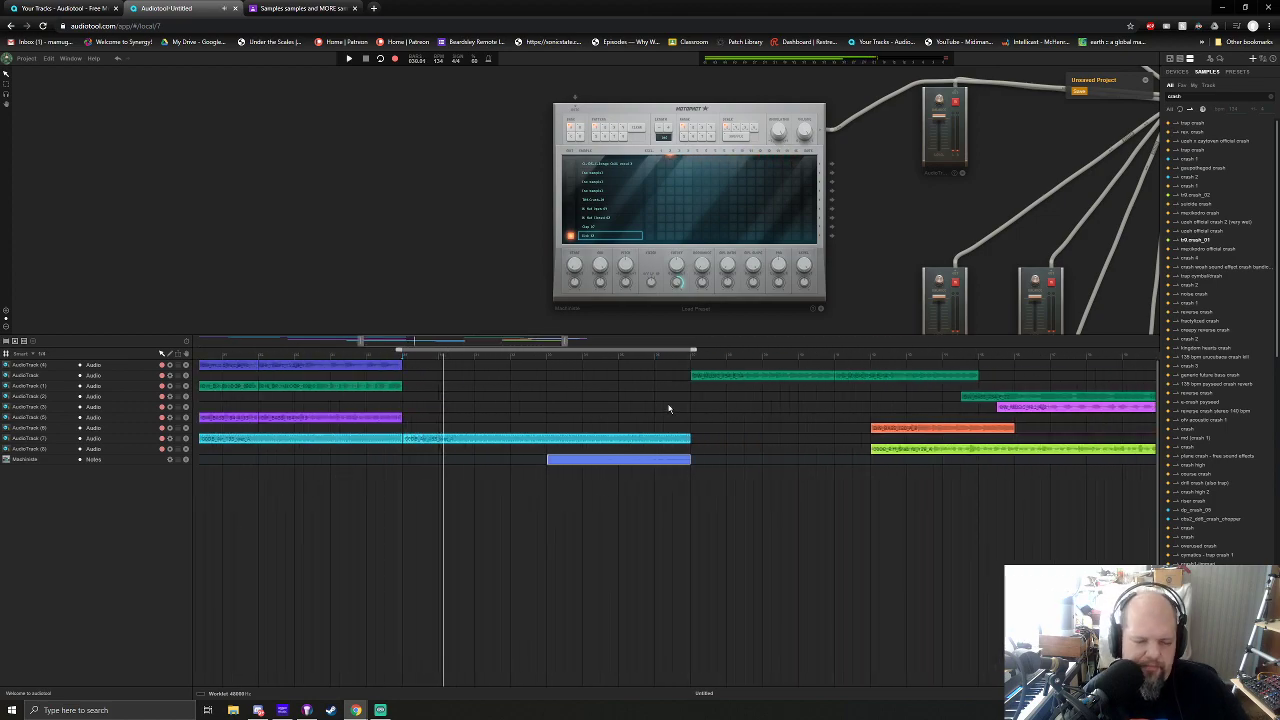
Move the eight-bar loop range to start at bar 37 and play from there
{"action": "left_click_drag", "start_coordinate": [519, 347], "coordinate": [808, 350]}
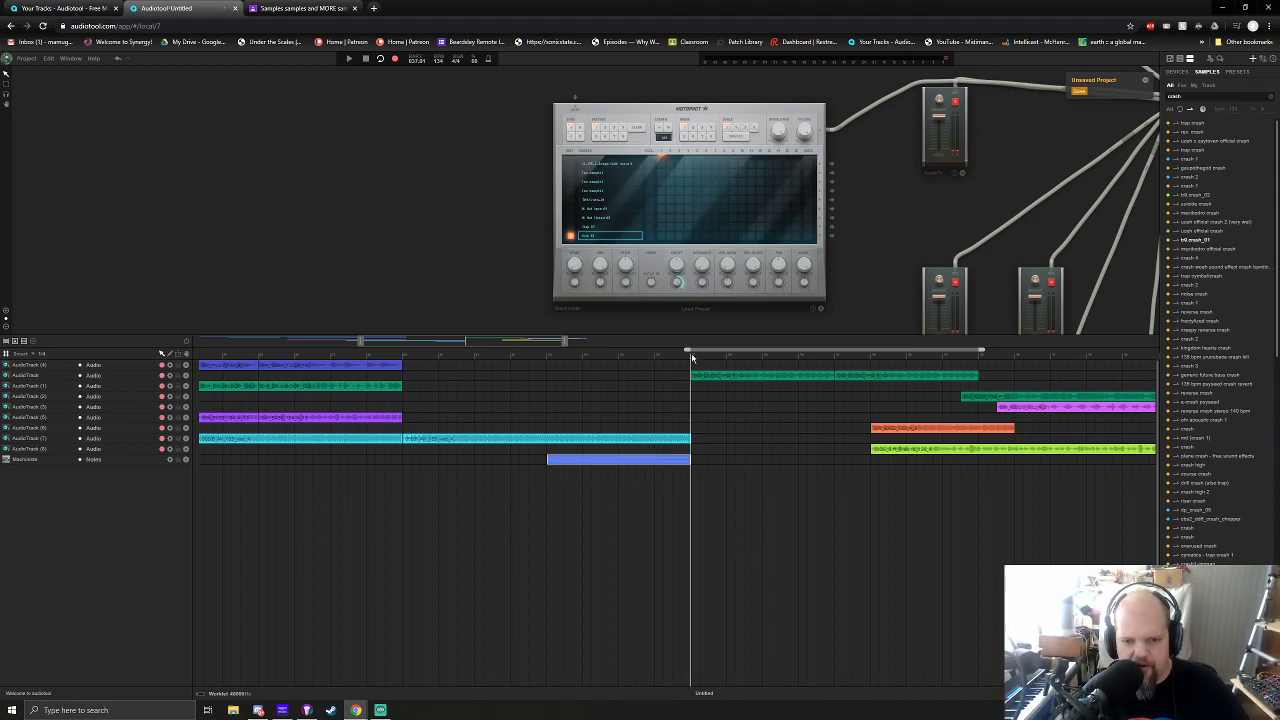
{"action": "key", "text": "space"}
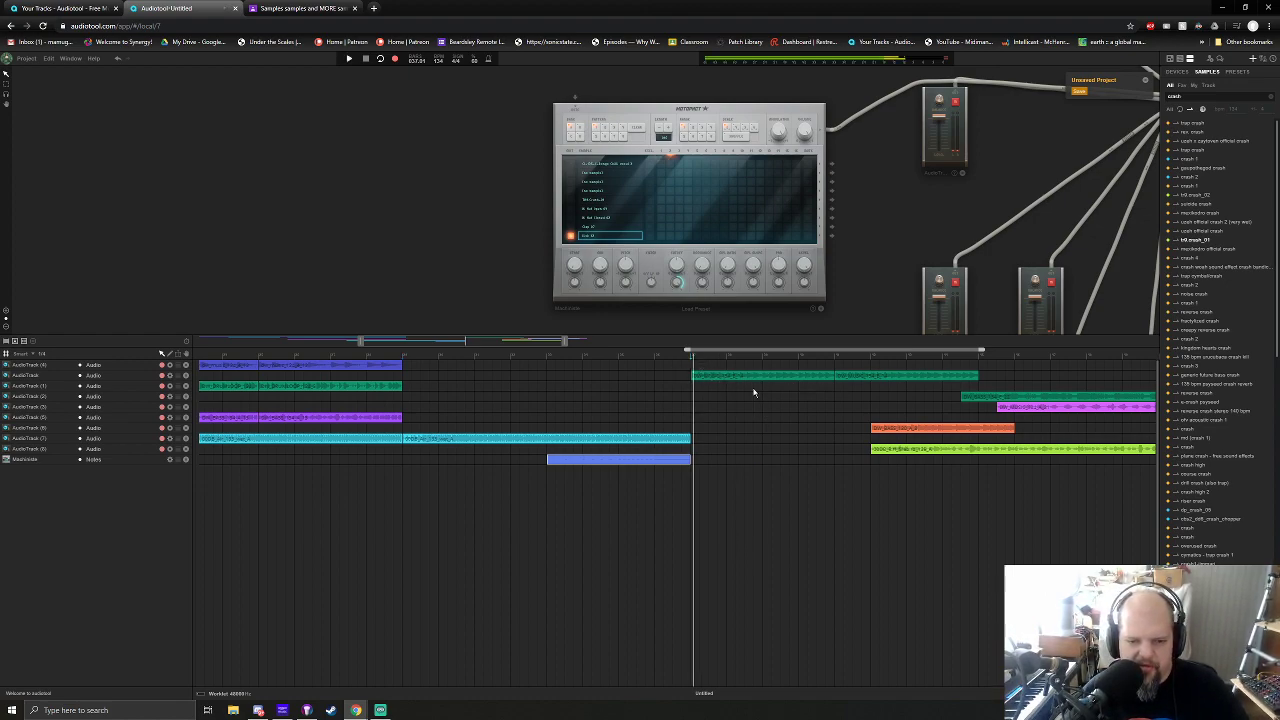
{"action": "key", "text": "space"}
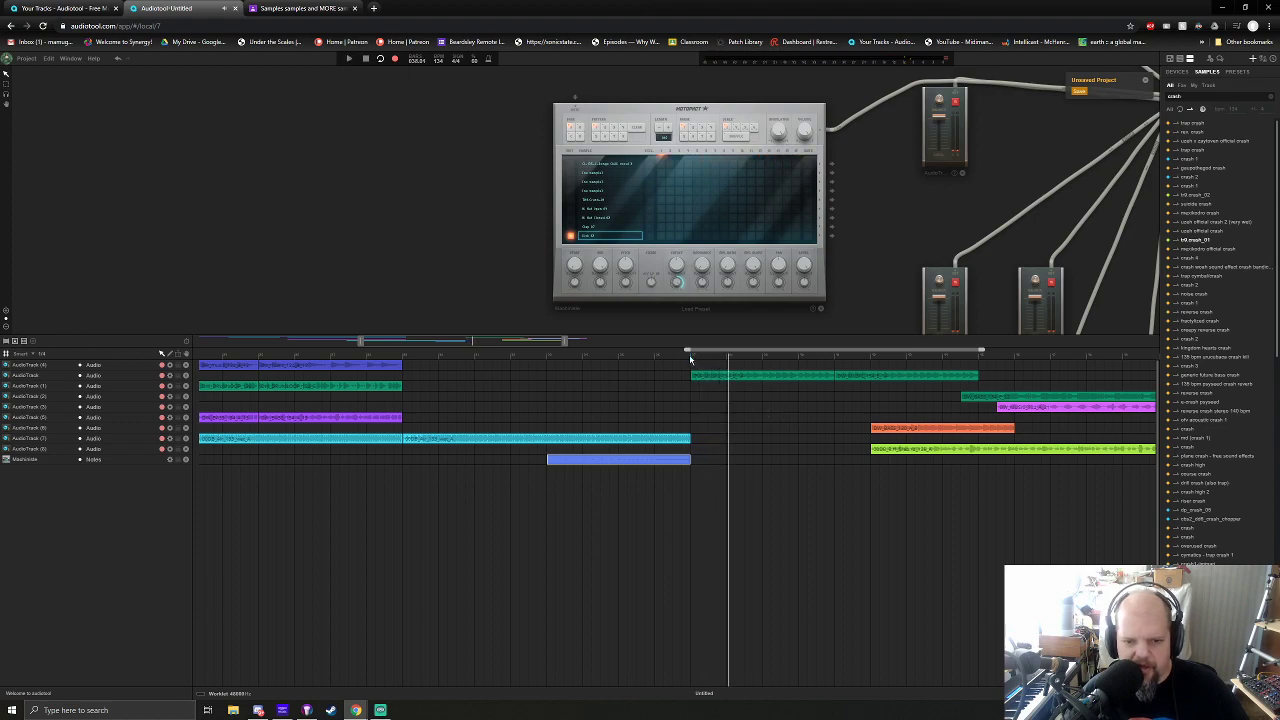
Program Kick 12 hits on steps 1, 5, 9 and 13 of the Machiniste's first pattern
{"action": "left_click", "coordinate": [661, 235]}
{"action": "left_click", "coordinate": [697, 235]}
{"action": "left_click", "coordinate": [733, 235]}
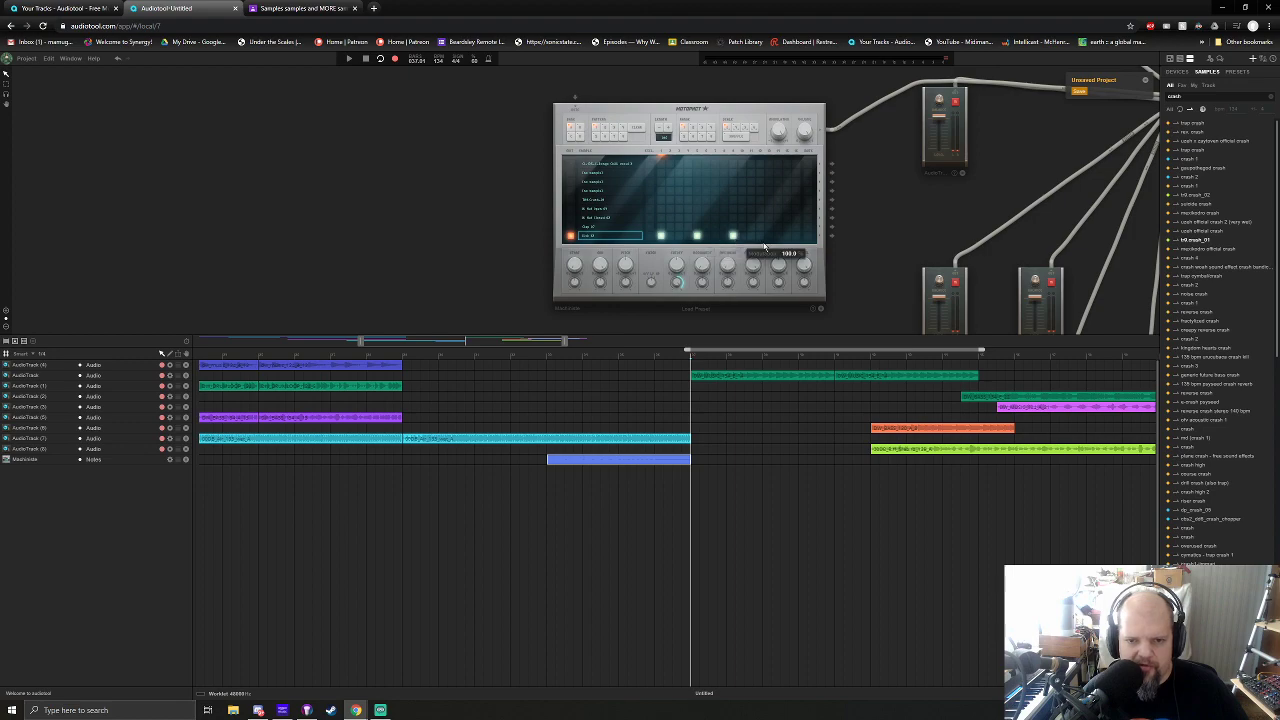
Create a pattern timeline track for the Machiniste and extend its A1 region to eight bars from bar 37
{"action": "right_click", "coordinate": [711, 118]}
{"action": "left_click", "coordinate": [730, 168]}
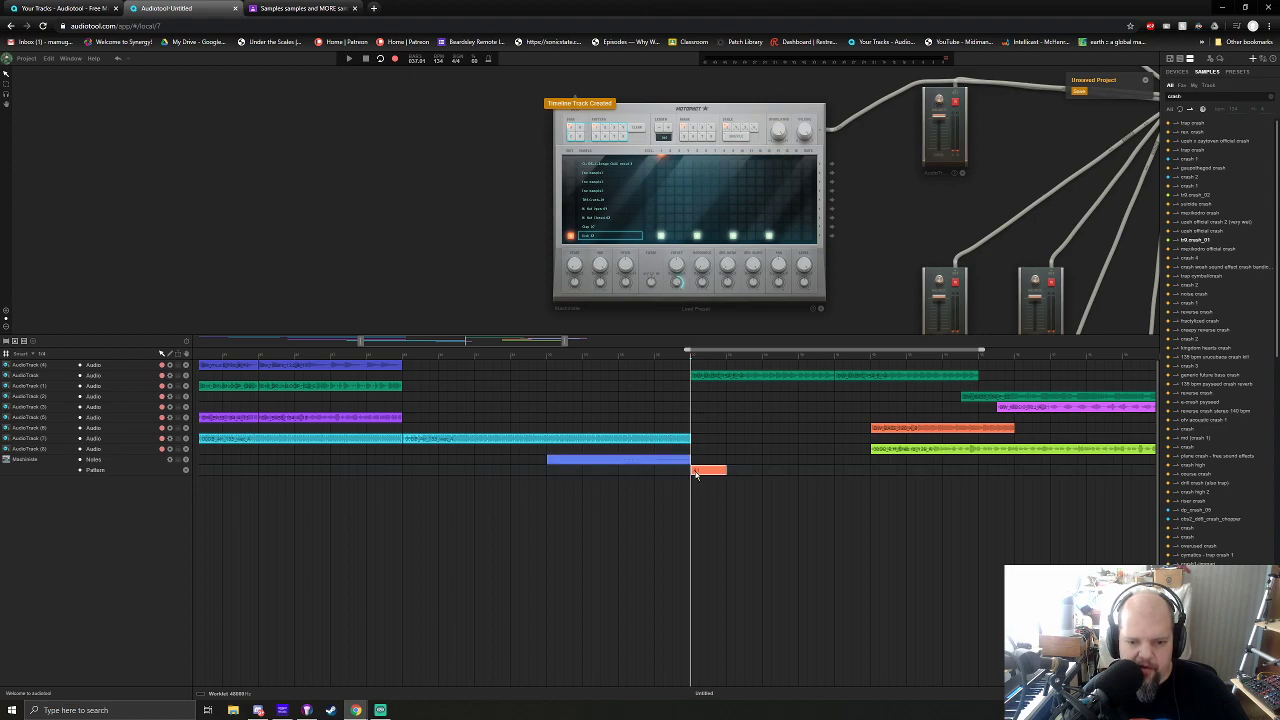
{"action": "left_click_drag", "start_coordinate": [727, 469], "coordinate": [978, 471]}
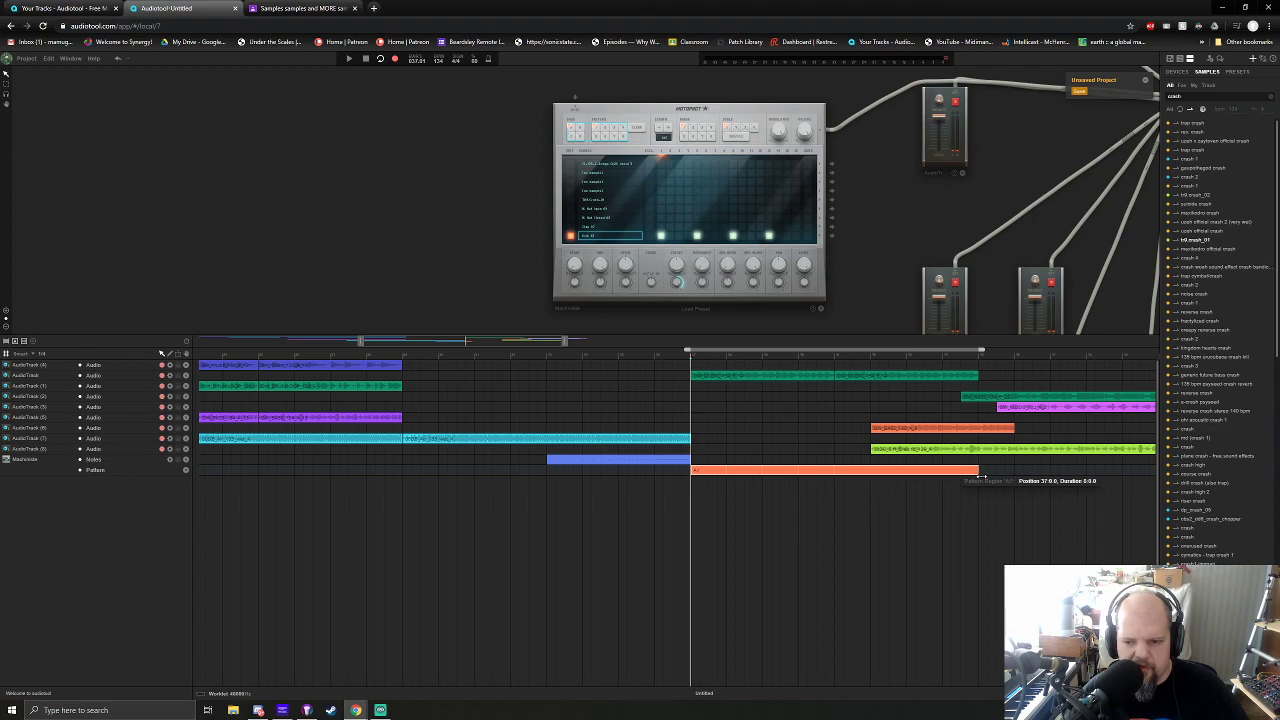
Move the group of unused audio regions along the timeline so the earliest start at bar 61, and play from bar 37
{"action": "scroll", "coordinate": [522, 345], "scroll_direction": "down", "scroll_amount": 3}
{"action": "left_click_drag", "start_coordinate": [522, 342], "coordinate": [654, 343]}
{"action": "left_click_drag", "start_coordinate": [830, 454], "coordinate": [512, 390]}
{"action": "left_click_drag", "start_coordinate": [605, 403], "coordinate": [947, 455]}
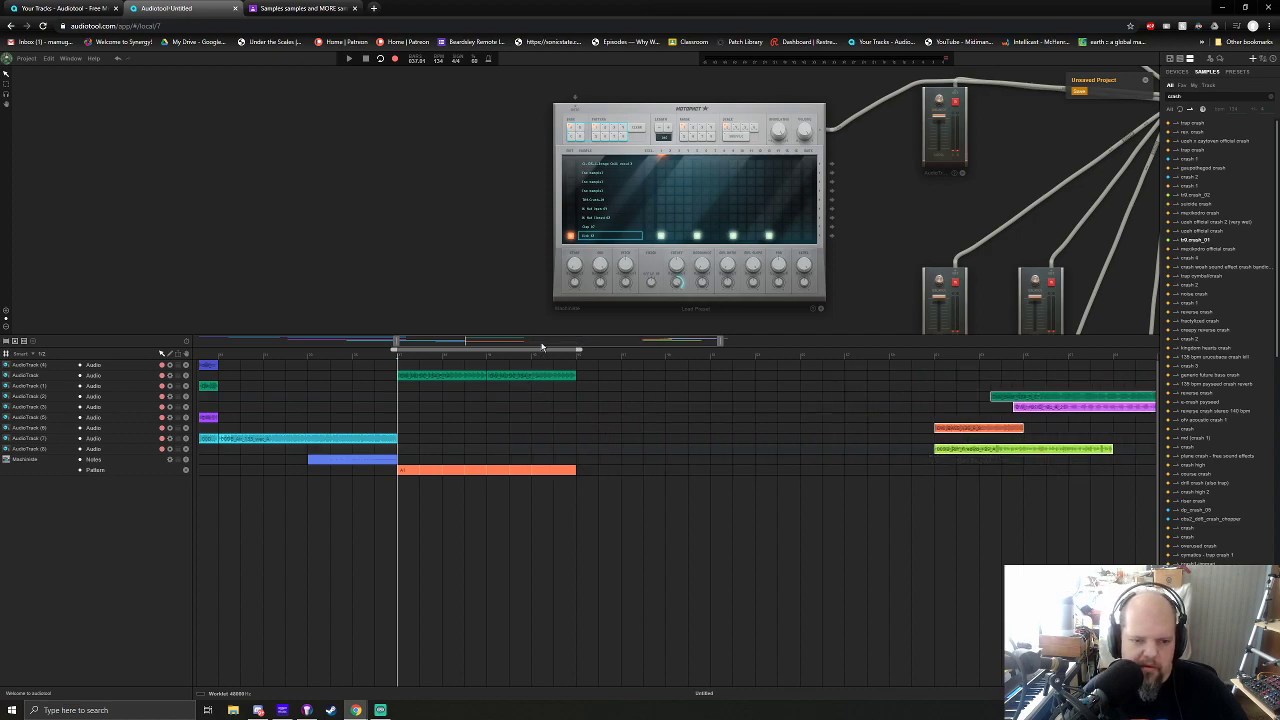
{"action": "left_click_drag", "start_coordinate": [541, 342], "coordinate": [517, 343]}
{"action": "key", "text": "space"}
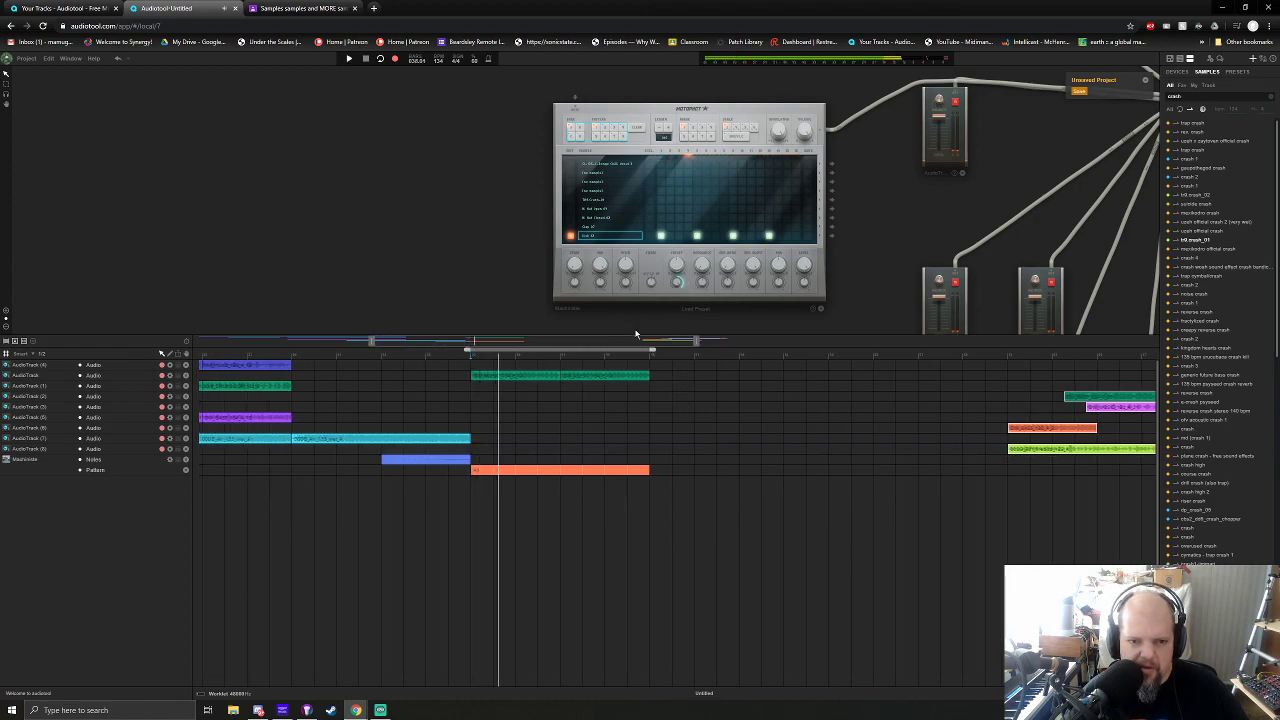
Copy the Machiniste's pattern A1 and paste it into pattern A2
{"action": "scroll", "coordinate": [595, 131], "scroll_direction": "up", "scroll_amount": 3}
{"action": "right_click", "coordinate": [595, 131]}
{"action": "left_click", "coordinate": [614, 139]}
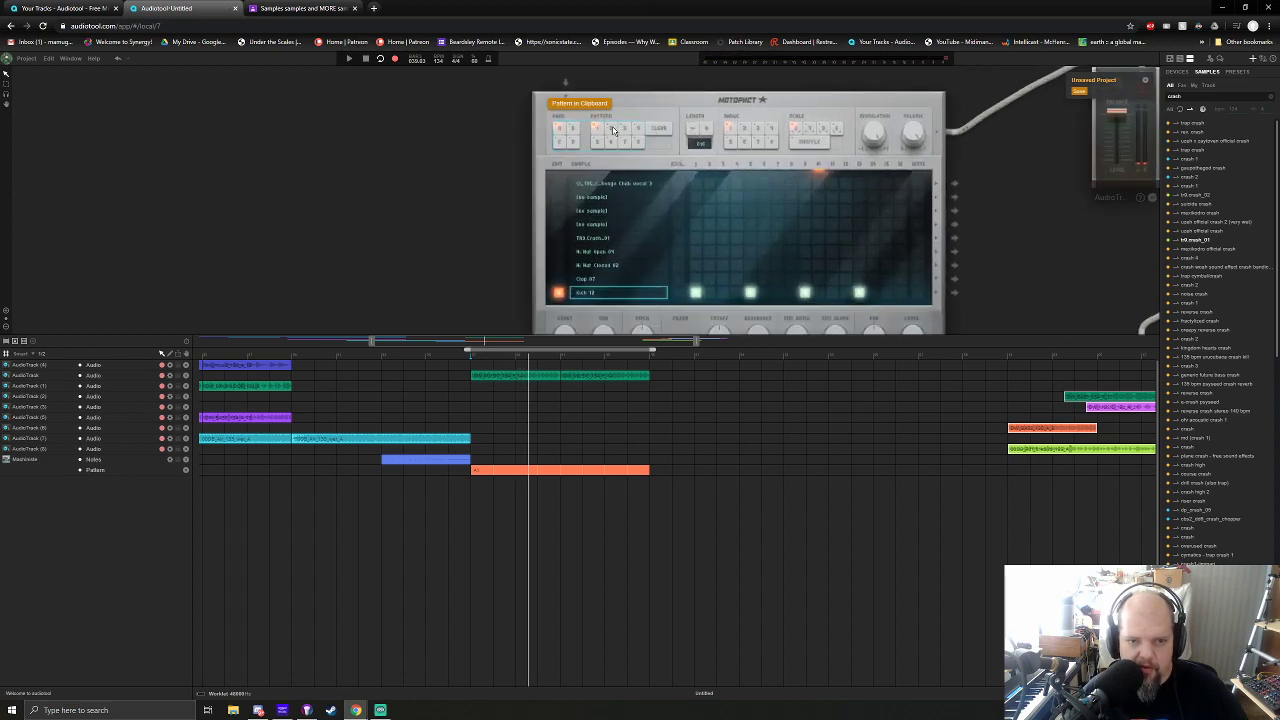
{"action": "right_click", "coordinate": [614, 131]}
{"action": "left_click", "coordinate": [630, 149]}
Add open hi-hat hits on steps 3, 7, 11 and 15 and Clap 07 on steps 5 and 13 of pattern A2
{"action": "left_click", "coordinate": [608, 265]}
{"action": "left_click", "coordinate": [604, 252]}
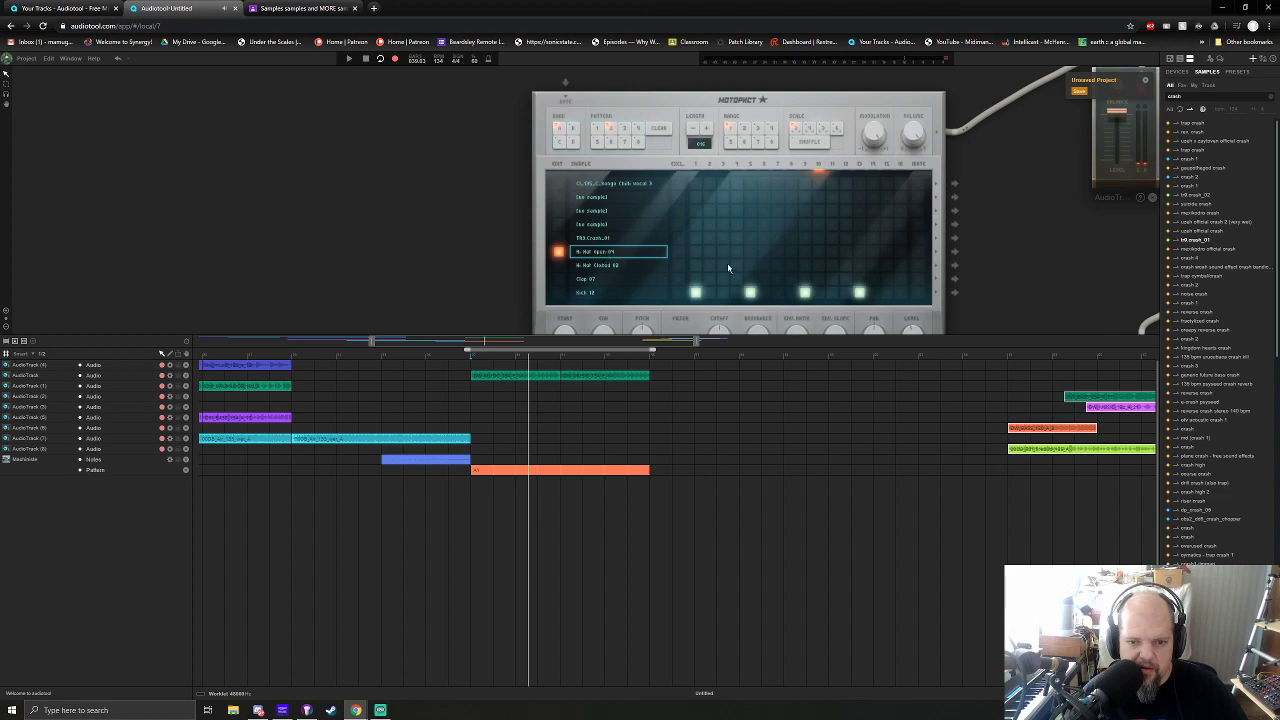
{"action": "left_click", "coordinate": [832, 251]}
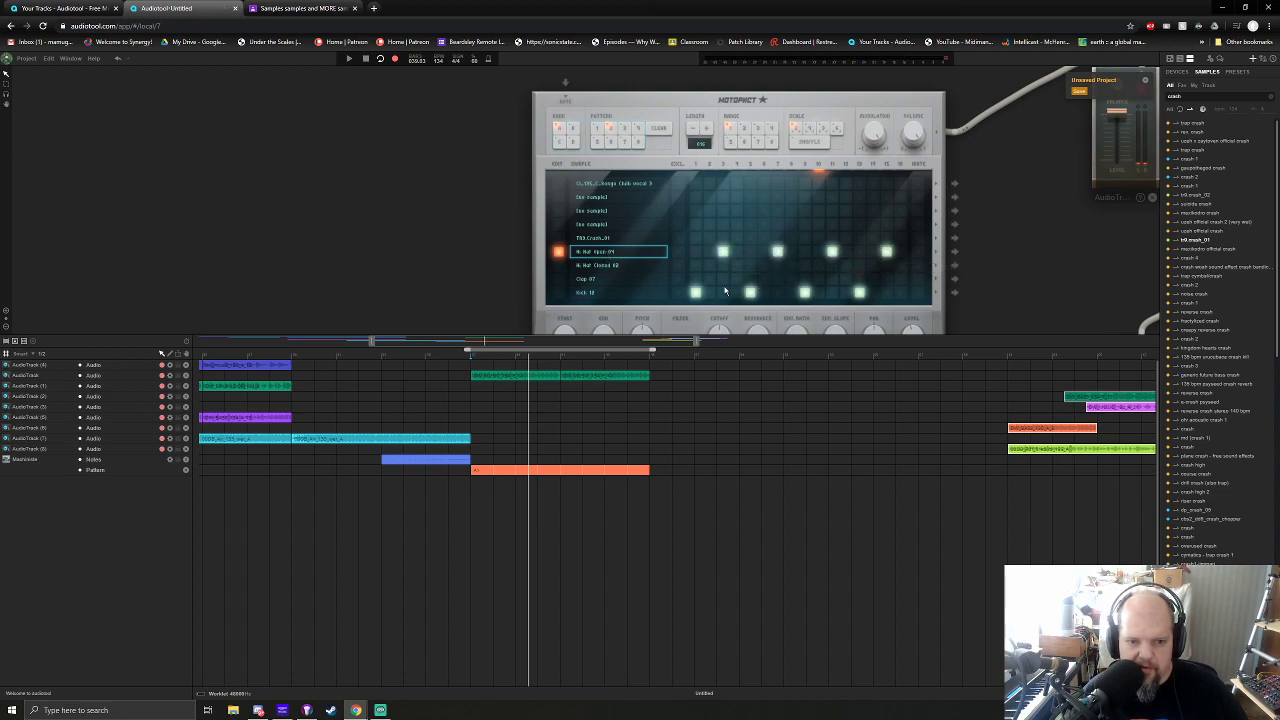
{"action": "left_click", "coordinate": [590, 279]}
{"action": "left_click", "coordinate": [751, 279]}
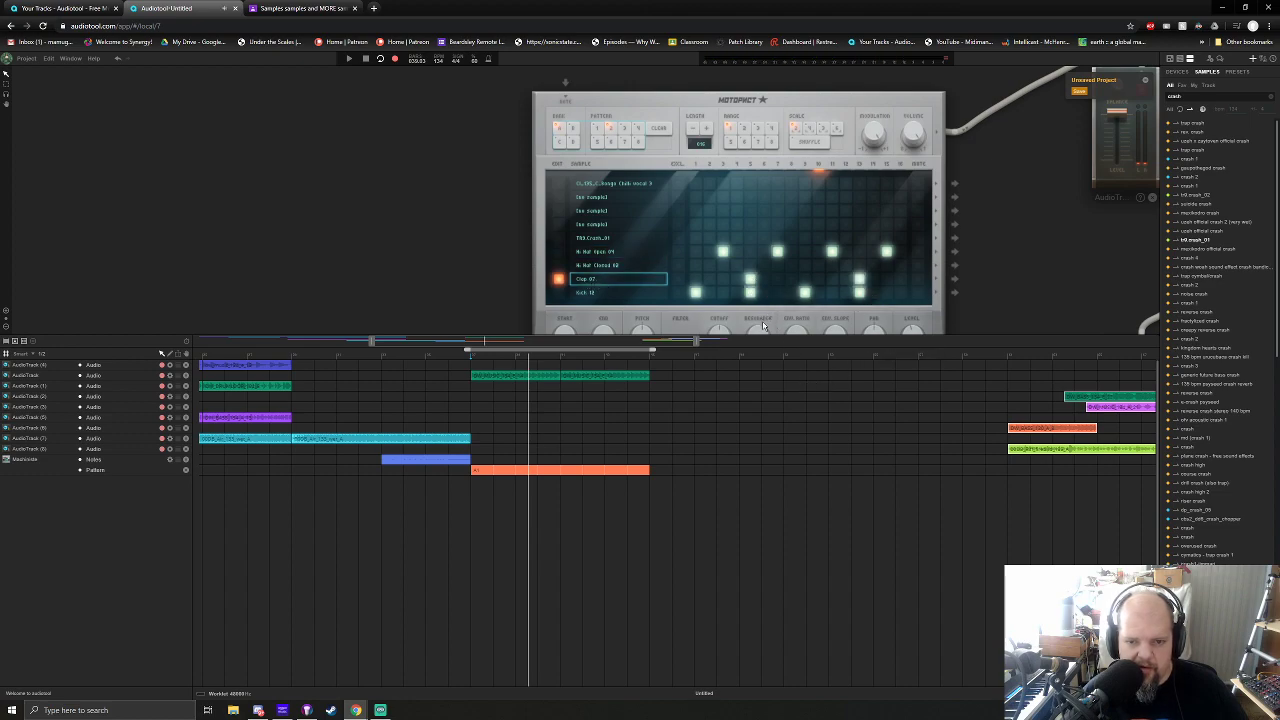
Add an eight-bar A2 pattern region at bar 45 and duplicate the green audio loop to cover the same bars
{"action": "left_click_drag", "start_coordinate": [657, 473], "coordinate": [818, 472]}
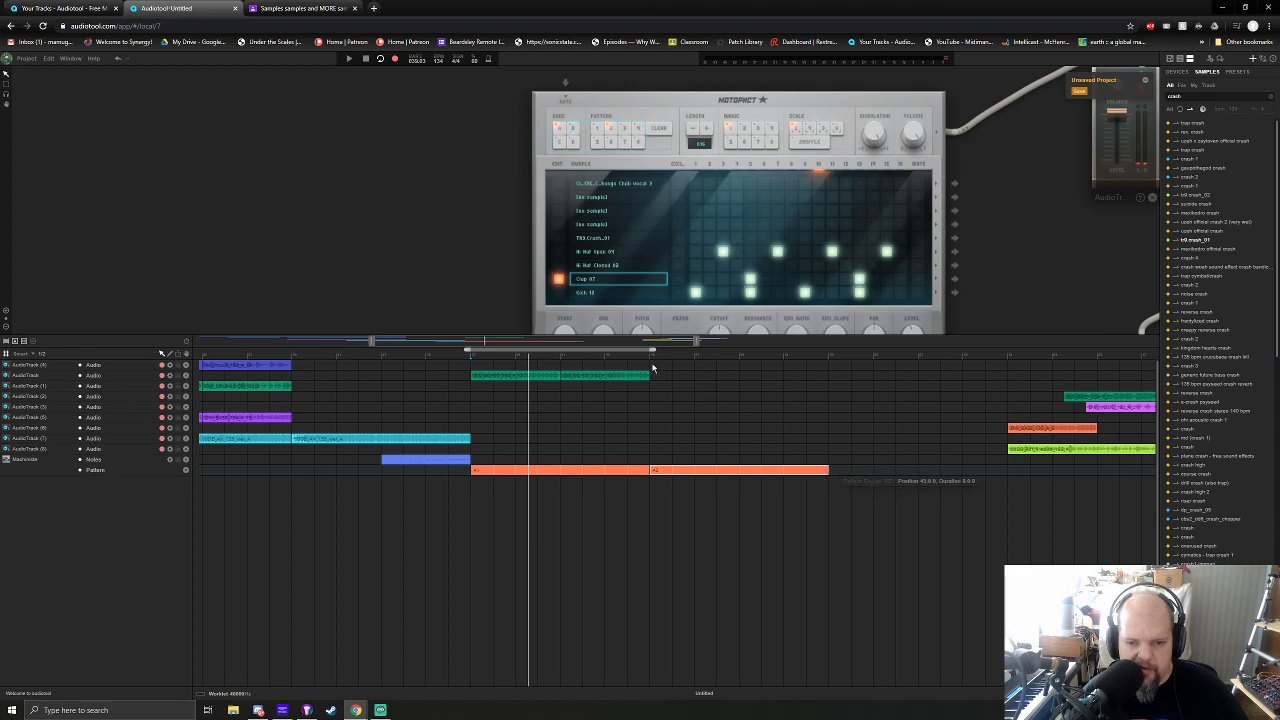
{"action": "left_click", "coordinate": [652, 357]}
{"action": "left_click", "coordinate": [511, 376]}
{"action": "left_click_drag", "start_coordinate": [508, 376], "coordinate": [765, 380]}
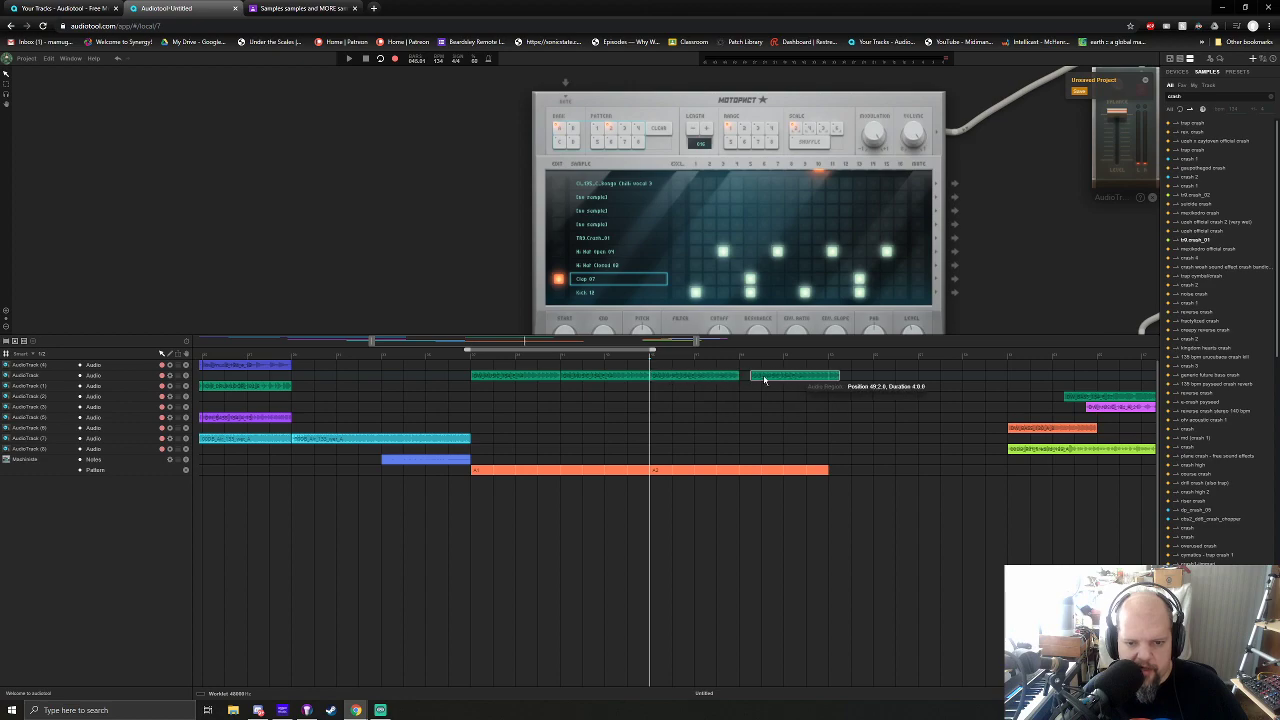
Play the section from bar 37 and bring the Machiniste and mixer into view
{"action": "left_click", "coordinate": [472, 357]}
{"action": "key", "text": "space"}
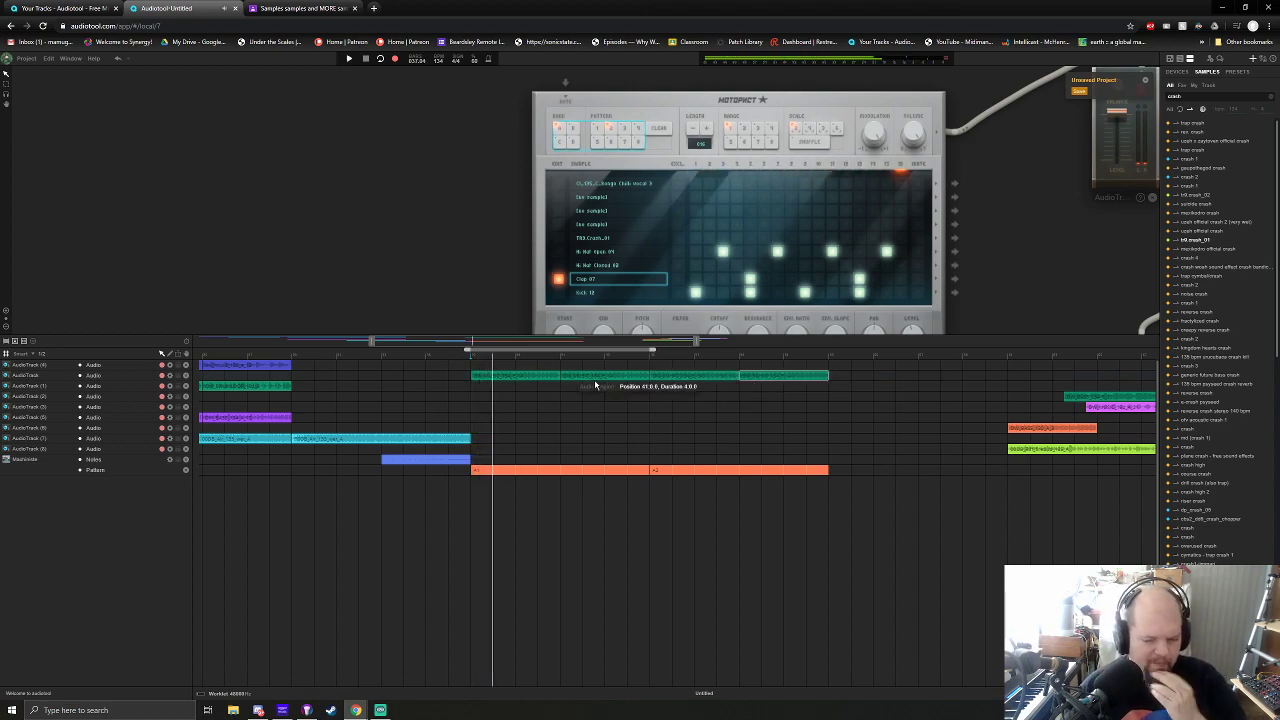
{"action": "key", "text": "space"}
{"action": "left_click_drag", "start_coordinate": [985, 318], "coordinate": [636, 232]}
{"action": "scroll", "coordinate": [721, 254], "scroll_direction": "down", "scroll_amount": 5}
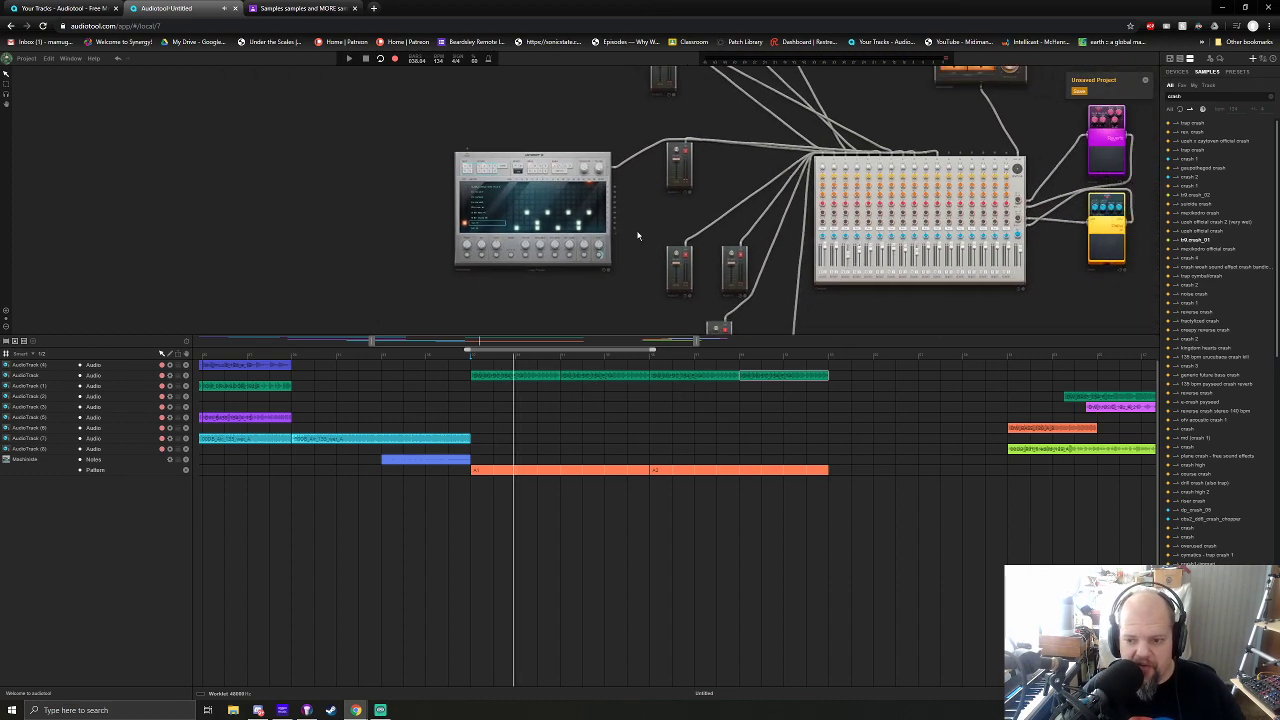
Move the orange audio loop to bar 37, audition it with the drums and duplicate it at bar 41
{"action": "left_click_drag", "start_coordinate": [1018, 433], "coordinate": [505, 435]}
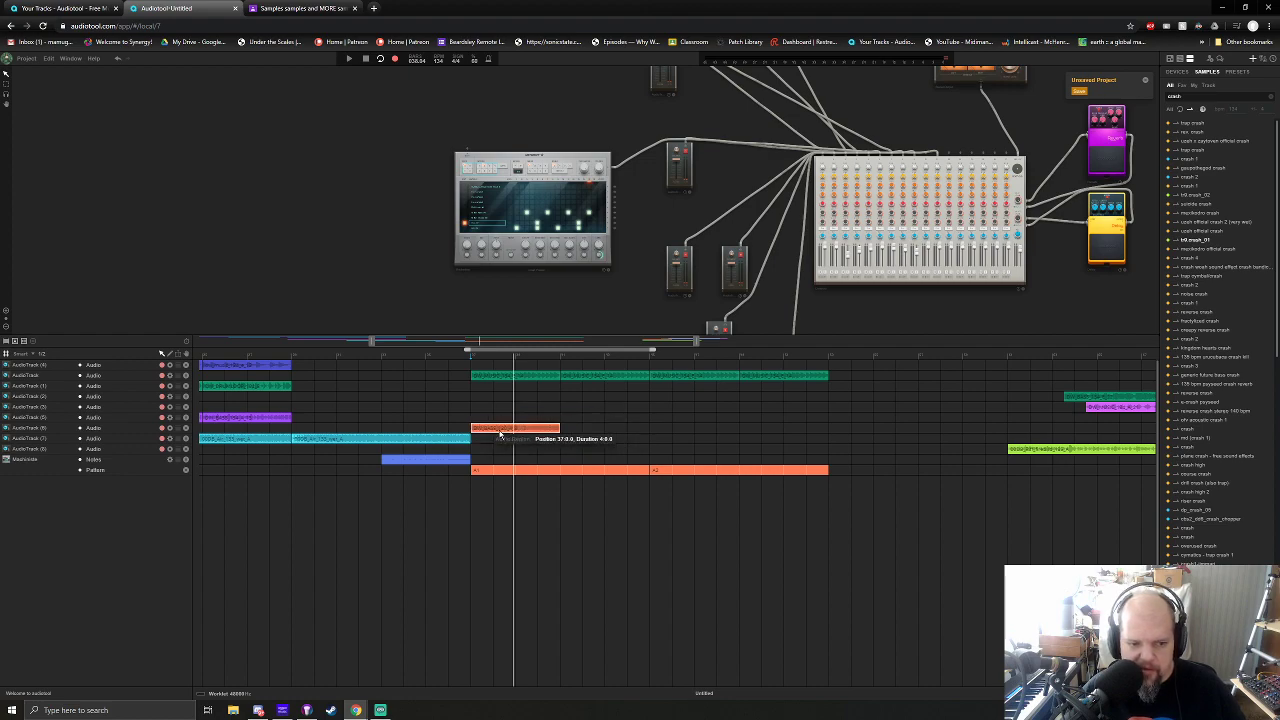
{"action": "left_click", "coordinate": [471, 356]}
{"action": "key", "text": "space"}
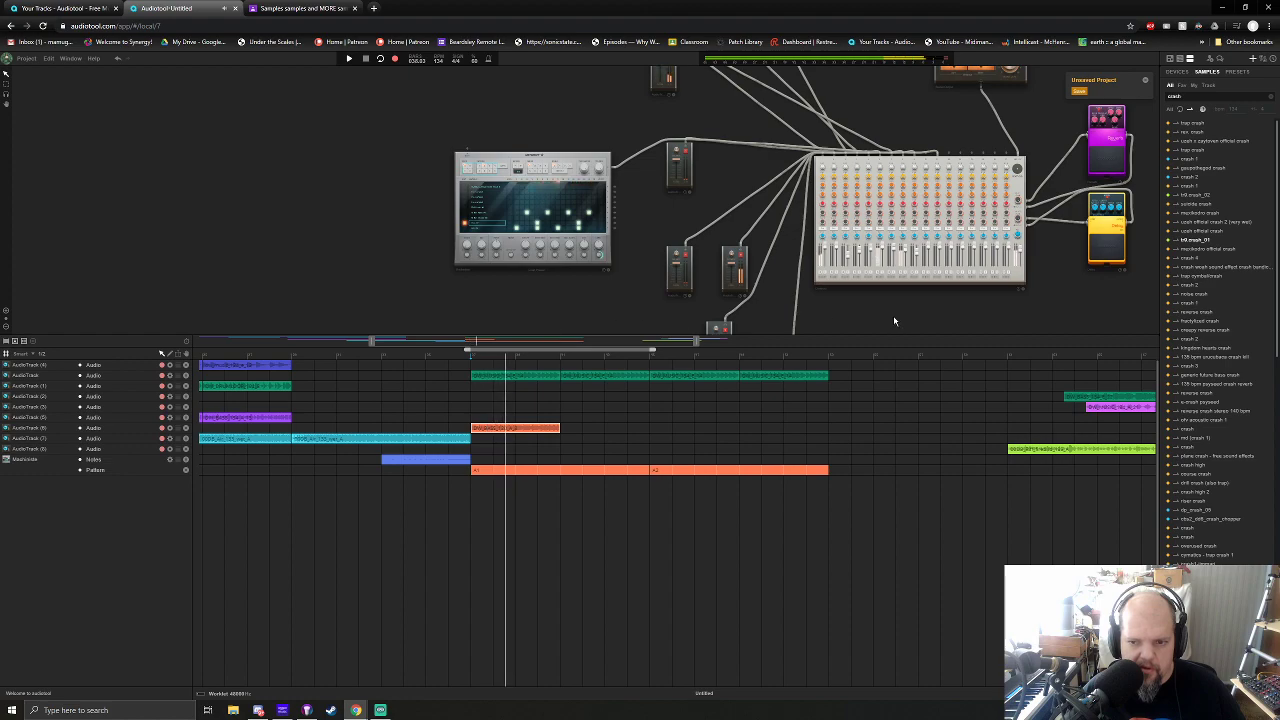
{"action": "left_click_drag", "start_coordinate": [501, 436], "coordinate": [593, 430]}
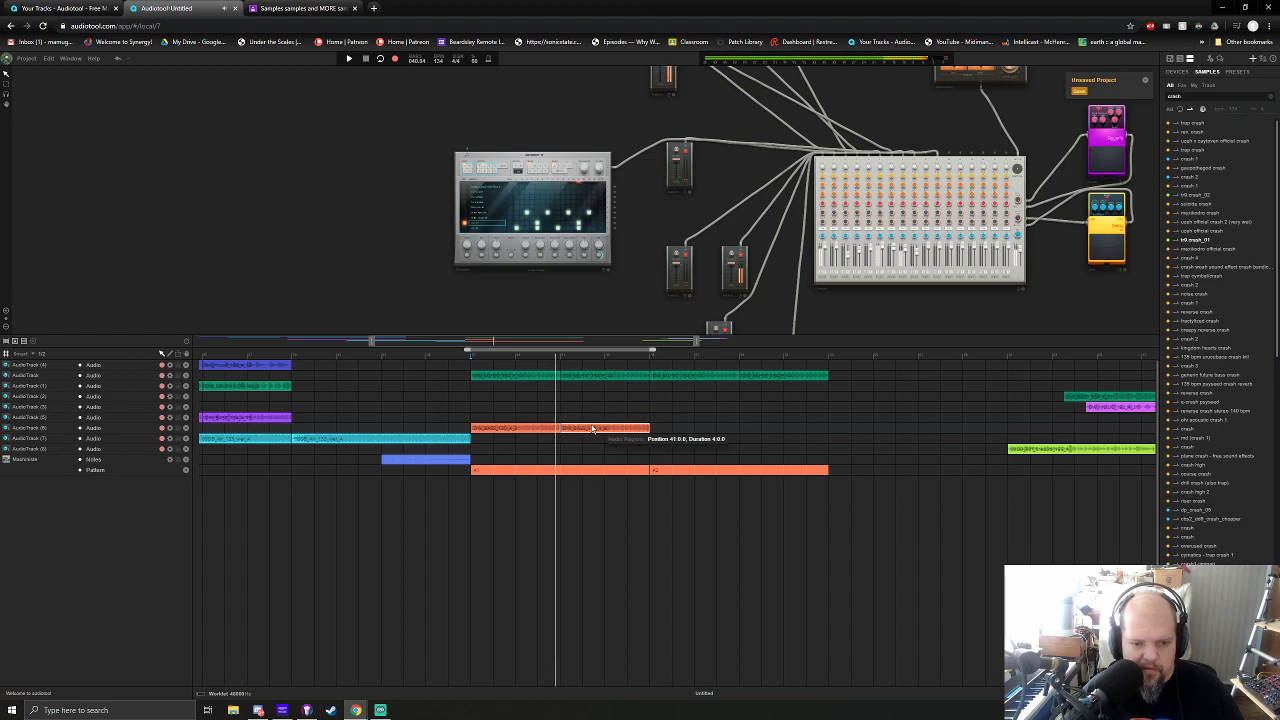
Set the first mixer channel's fader to about -5.37 and adjust that channel's lower red knob
{"action": "scroll", "coordinate": [871, 274], "scroll_direction": "up", "scroll_amount": 3}
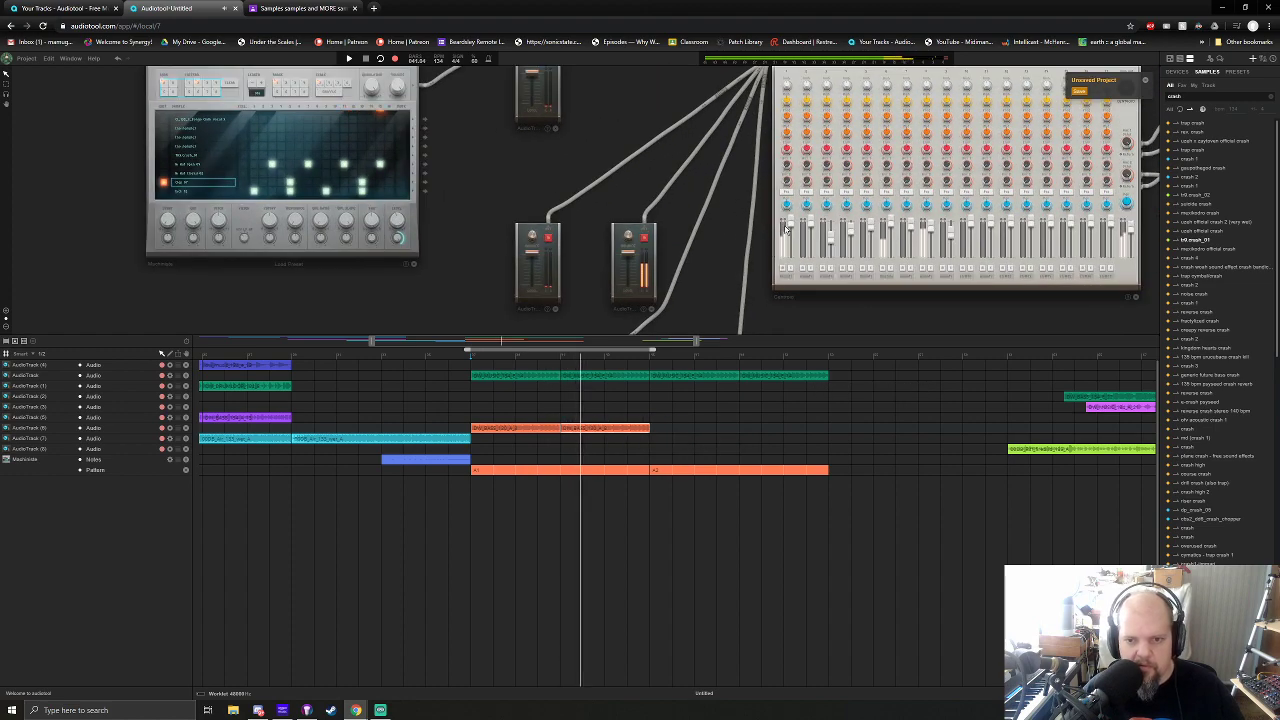
{"action": "left_click_drag", "start_coordinate": [791, 222], "coordinate": [794, 229]}
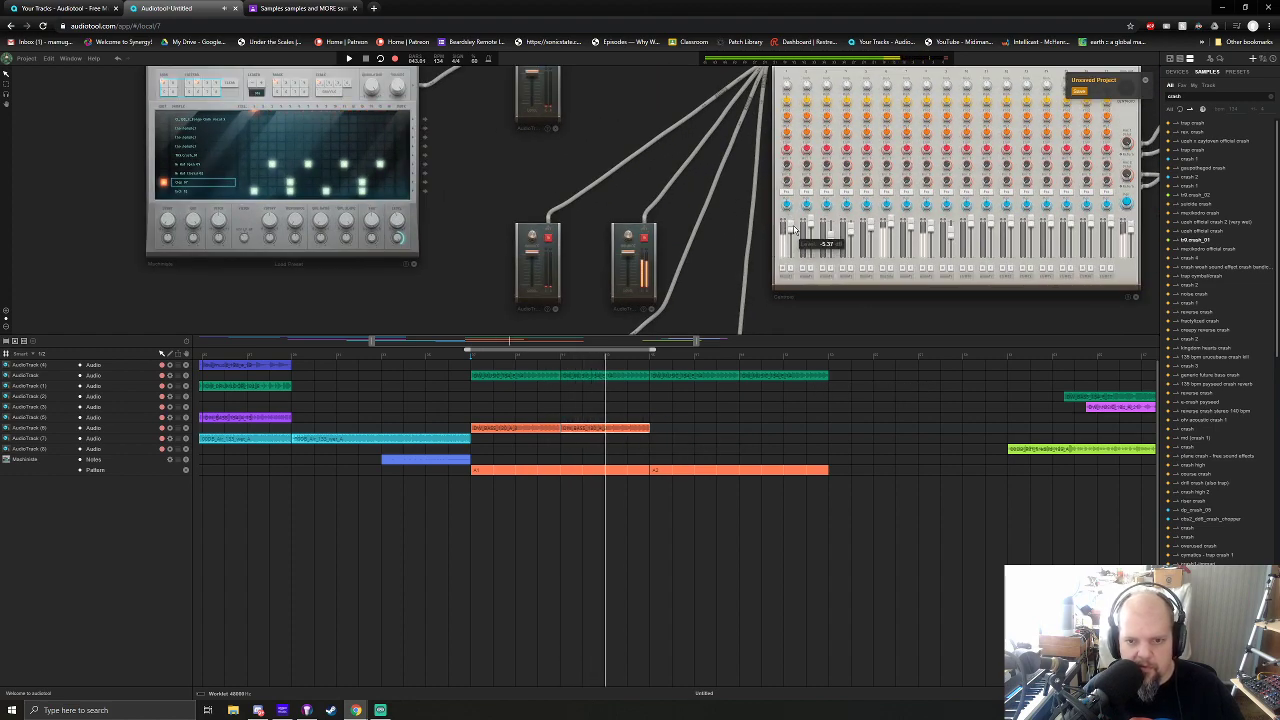
{"action": "left_click_drag", "start_coordinate": [787, 164], "coordinate": [798, 100]}
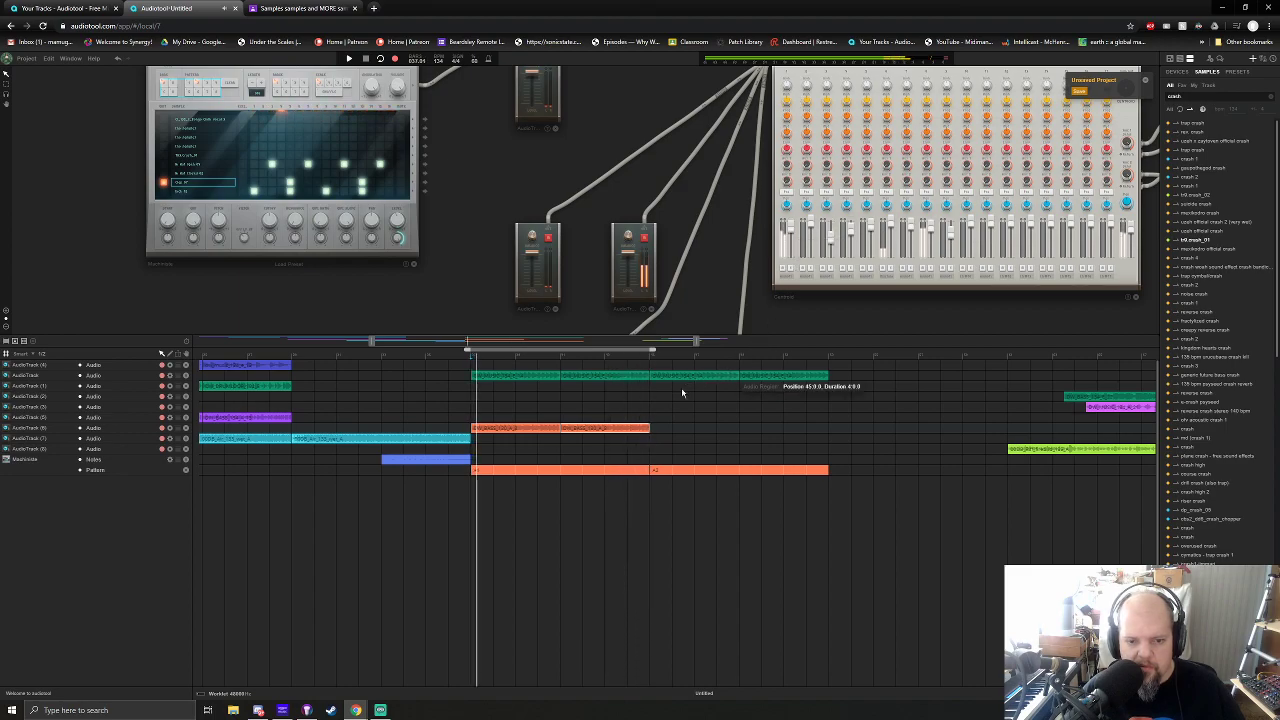
Duplicate the two orange audio loops at bar 45 so they cover bars 45 to 52
{"action": "mouse_move", "coordinate": [681, 431]}
{"action": "left_mouse_down"}
{"action": "mouse_move", "coordinate": [522, 426]}
{"action": "mouse_move", "coordinate": [675, 434]}
{"action": "left_mouse_up"}
{"action": "left_click_drag", "start_coordinate": [904, 317], "coordinate": [714, 313]}
{"action": "scroll", "coordinate": [714, 313], "scroll_direction": "down", "scroll_amount": 3}
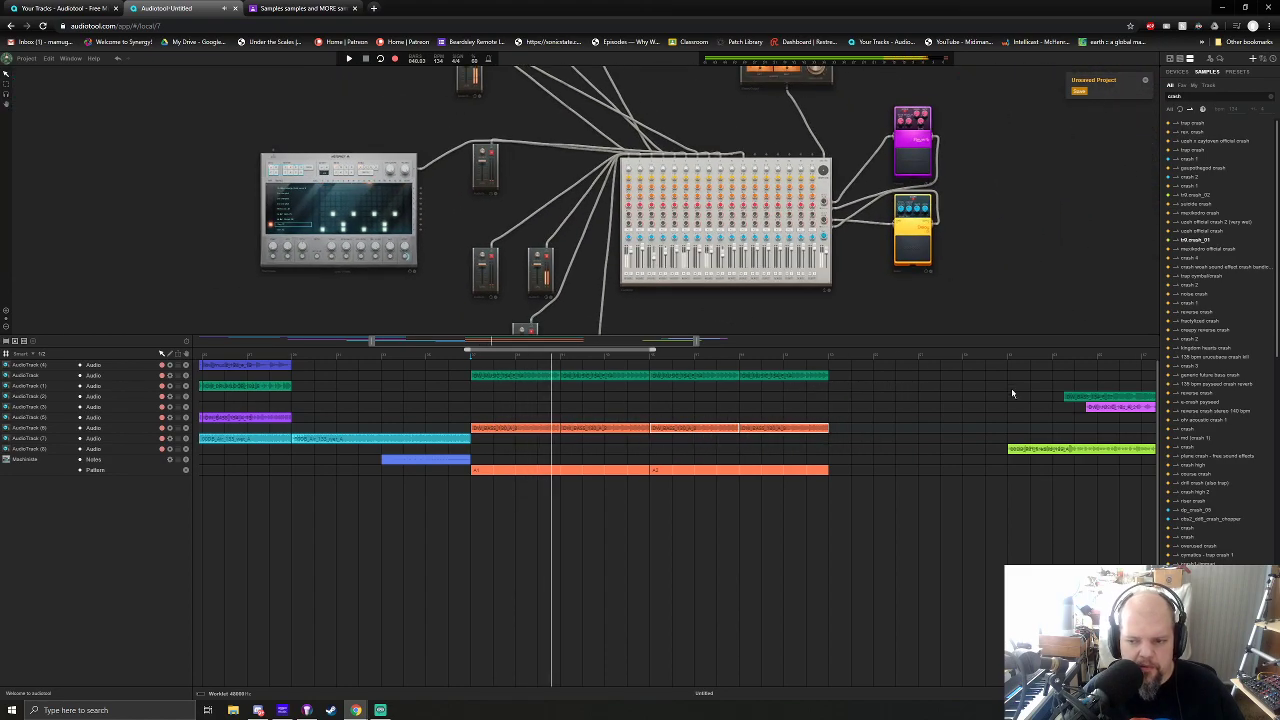
Try the pink audio loop at bar 37 against the drums and delete its audio track
{"action": "left_click_drag", "start_coordinate": [1105, 407], "coordinate": [535, 413]}
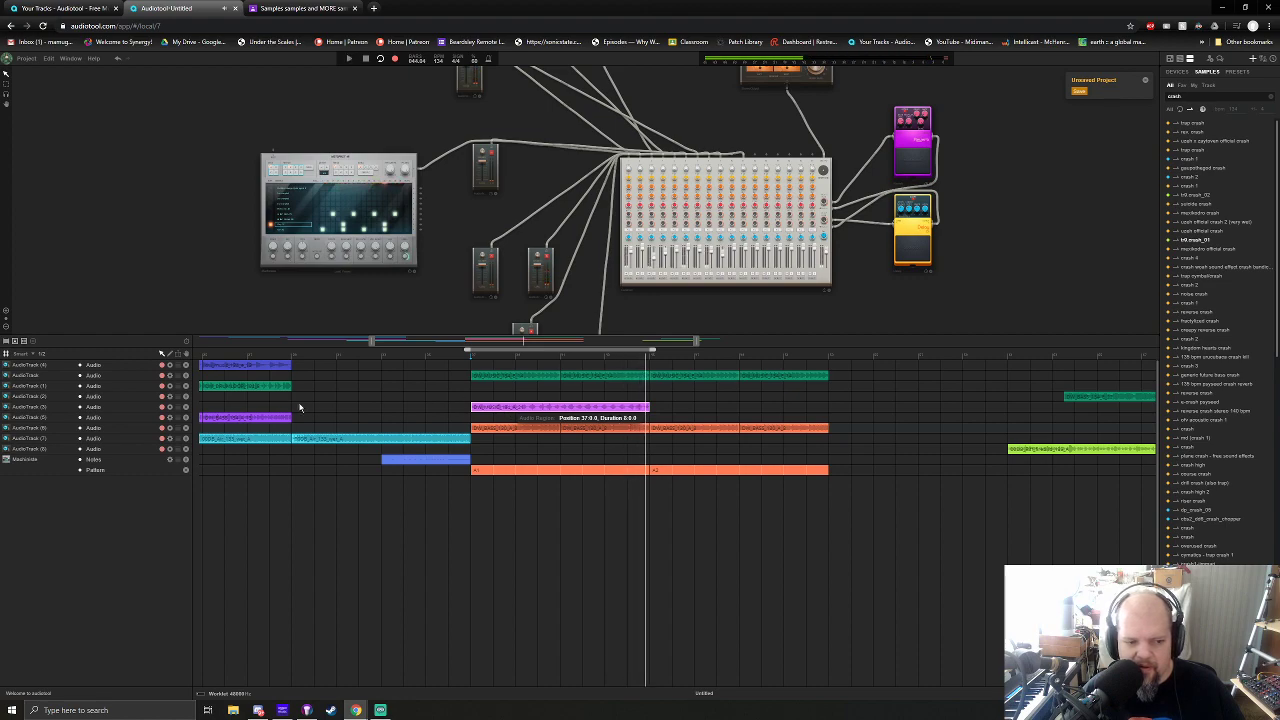
{"action": "left_click", "coordinate": [186, 408]}
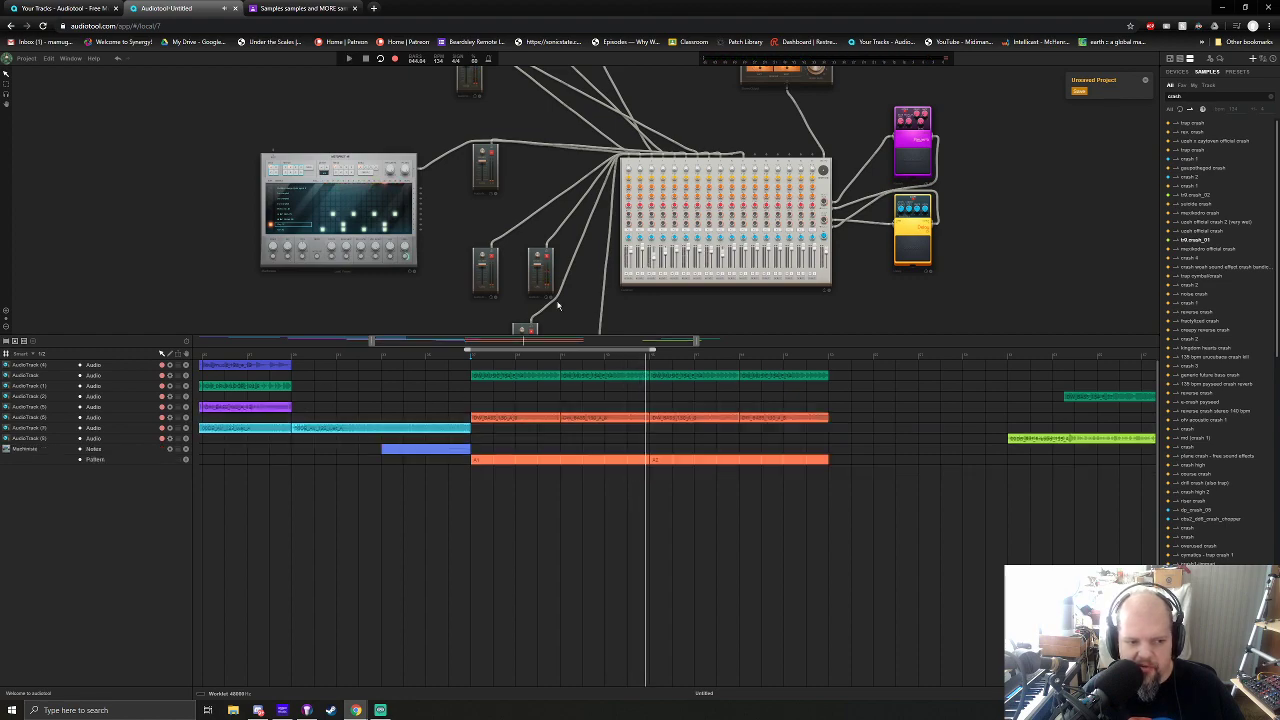
{"action": "scroll", "coordinate": [1038, 289], "scroll_direction": "down", "scroll_amount": 5}
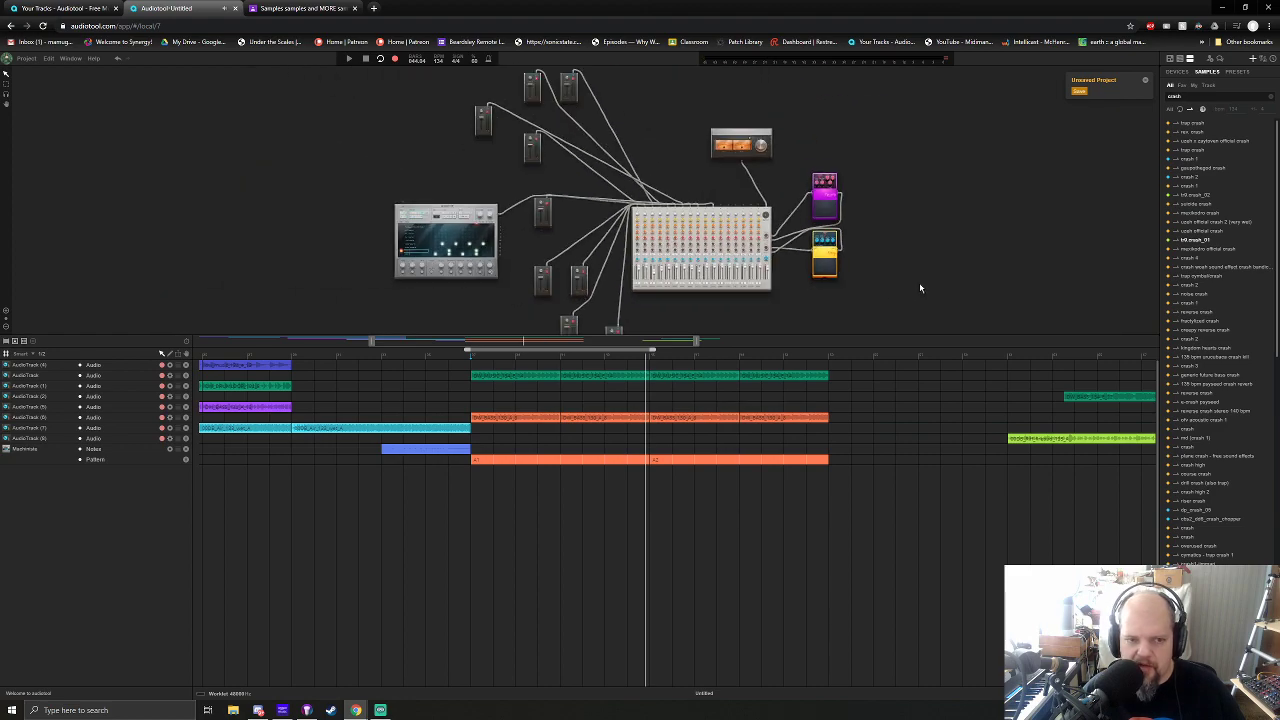
{"action": "scroll", "coordinate": [919, 282], "scroll_direction": "up", "scroll_amount": 3}
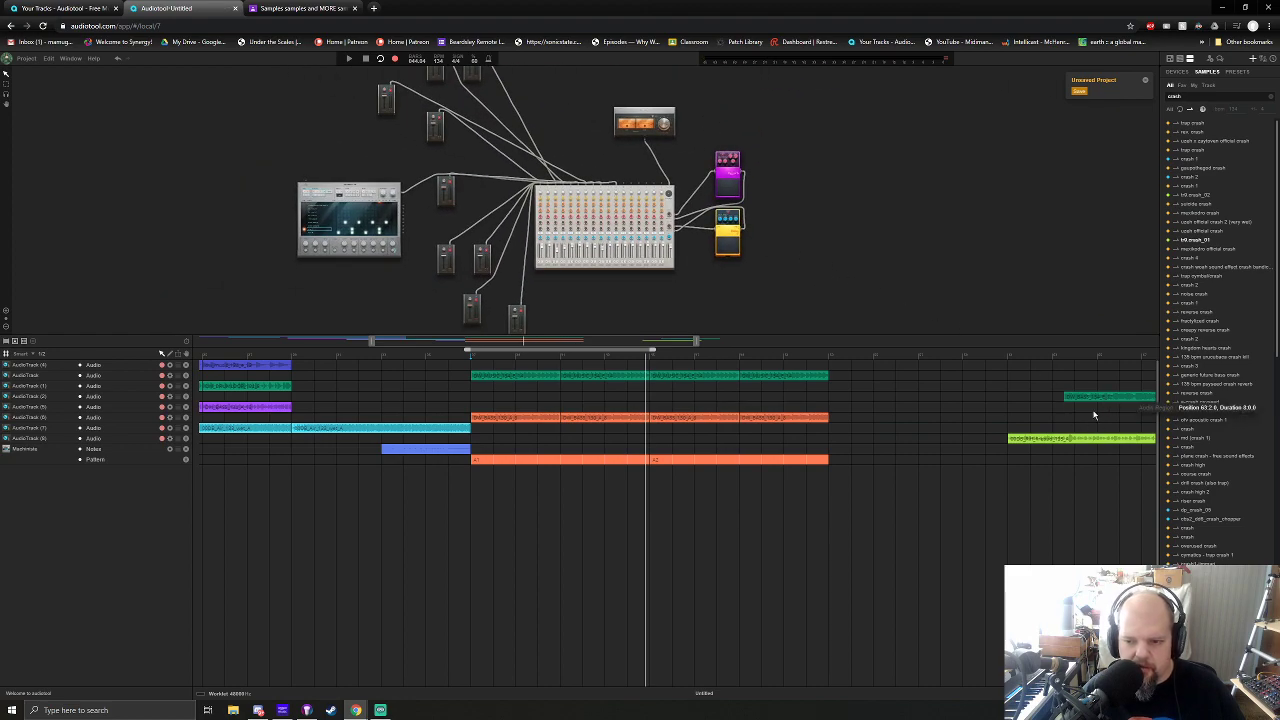
Audition the lime green audio loop at bar 37 and move it to bar 45
{"action": "left_click_drag", "start_coordinate": [1050, 441], "coordinate": [511, 440]}
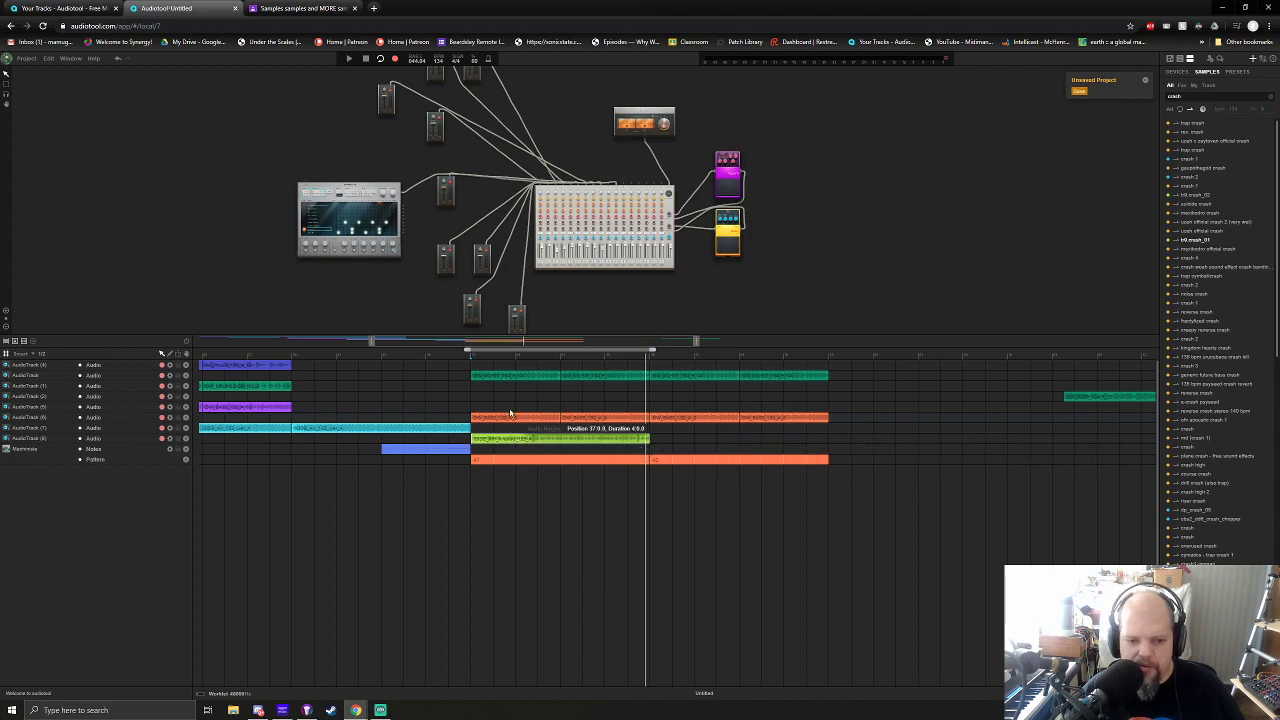
{"action": "left_click", "coordinate": [469, 354]}
{"action": "key", "text": "space"}
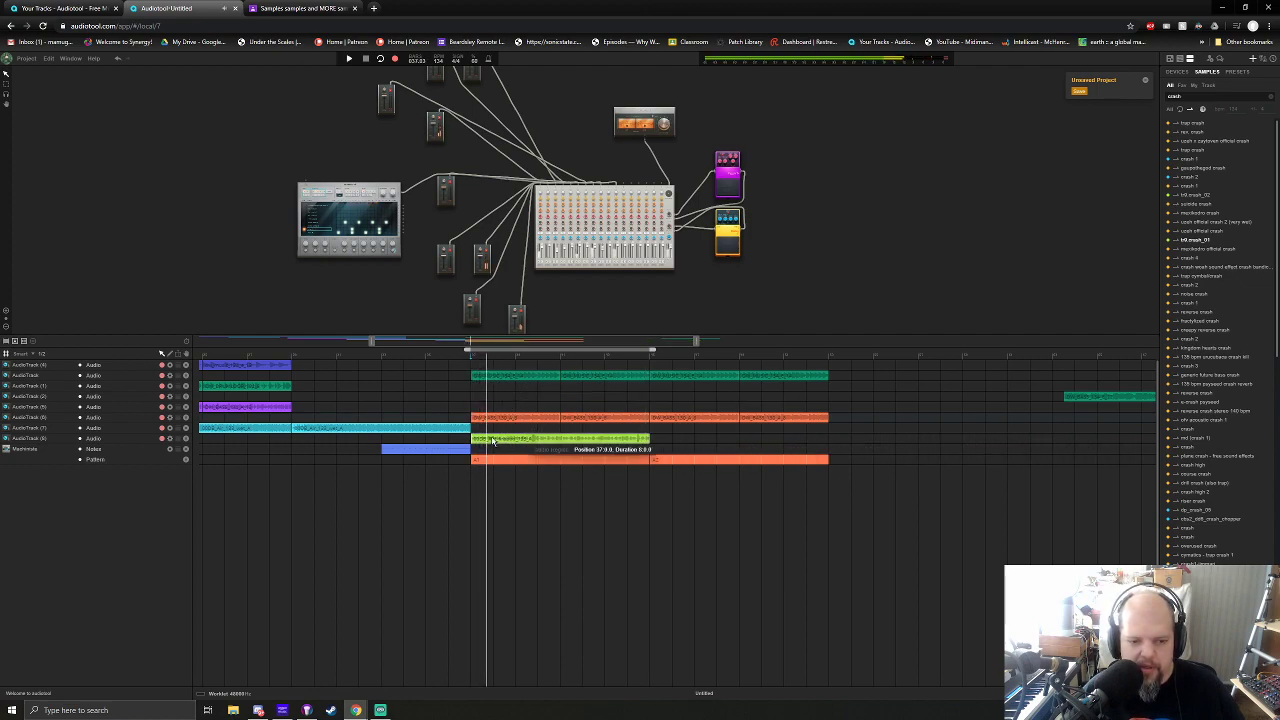
{"action": "left_click_drag", "start_coordinate": [519, 440], "coordinate": [678, 448]}
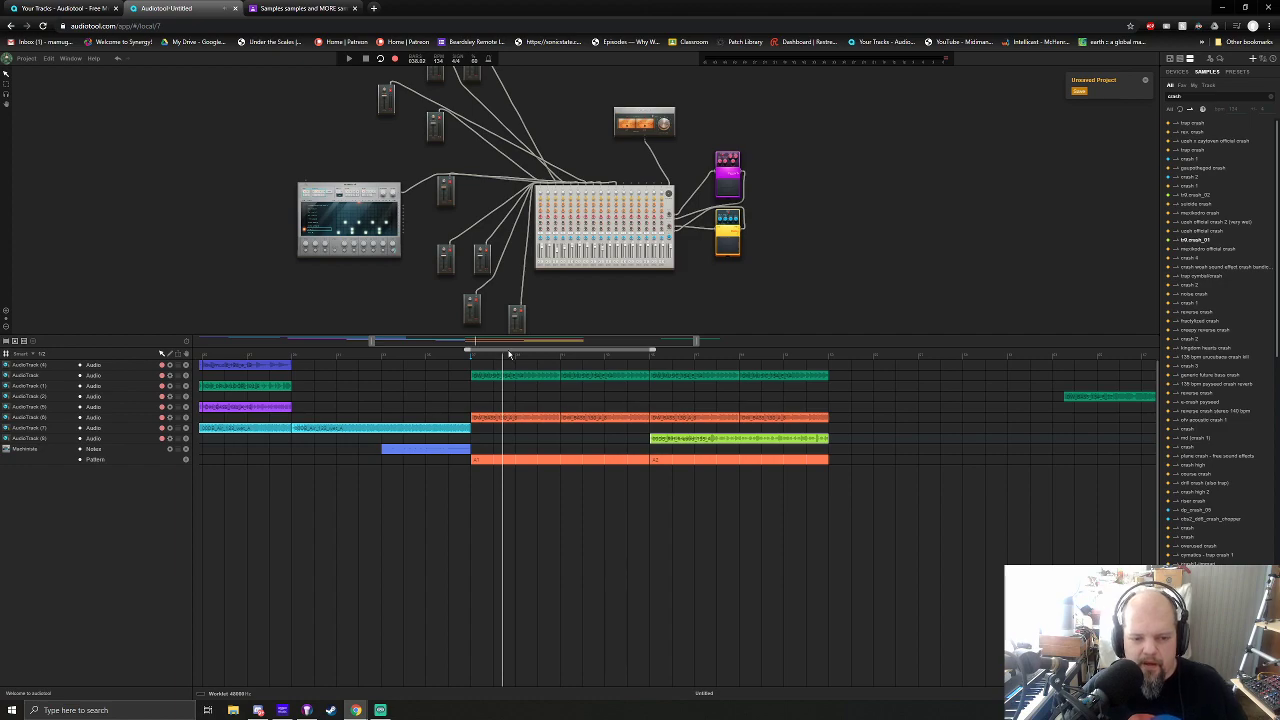
Shorten the A1 region to four bars, fill bars 41 to 52 with four-bar A2 regions and play from bar 33
{"action": "left_click", "coordinate": [637, 463]}
{"action": "left_click_drag", "start_coordinate": [649, 459], "coordinate": [565, 459]}
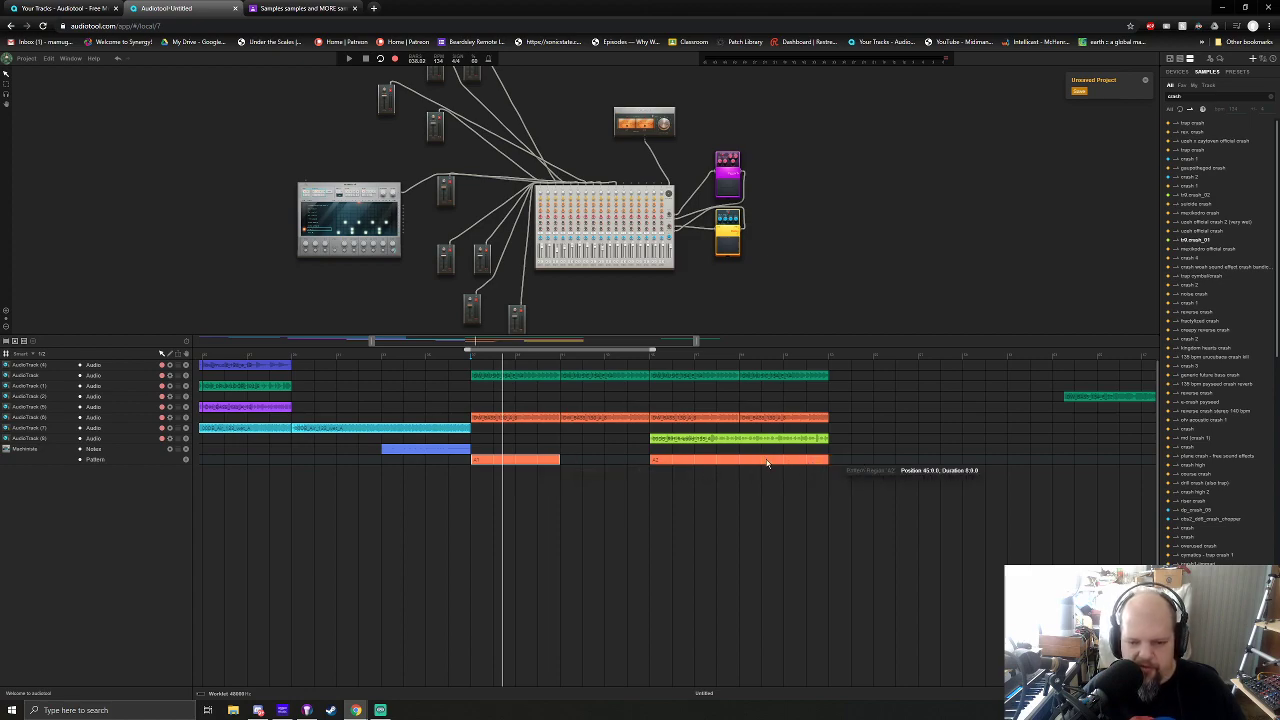
{"action": "left_click_drag", "start_coordinate": [830, 463], "coordinate": [803, 465]}
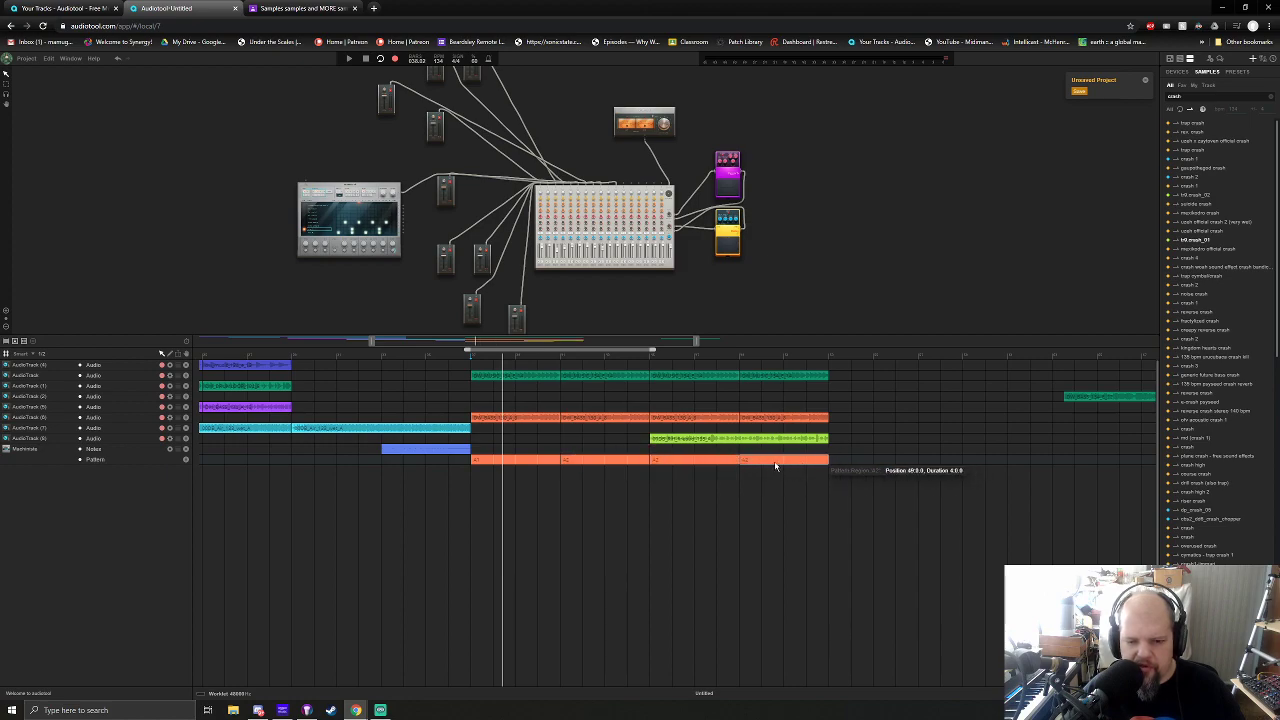
{"action": "left_click", "coordinate": [472, 357]}
{"action": "left_click", "coordinate": [385, 355]}
{"action": "key", "text": "space"}
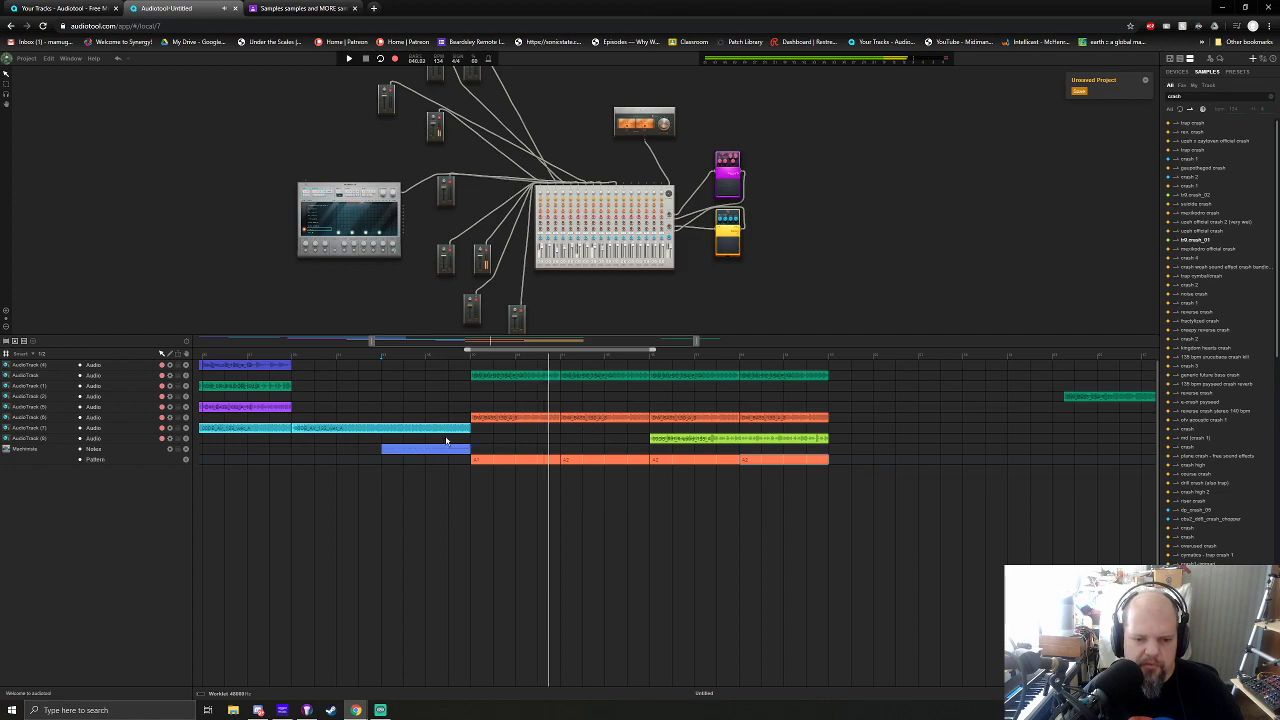
Copy the cyan audio loop to bar 53 and duplicate all regions of bars 45 to 52 alongside it
{"action": "left_click_drag", "start_coordinate": [320, 432], "coordinate": [858, 432]}
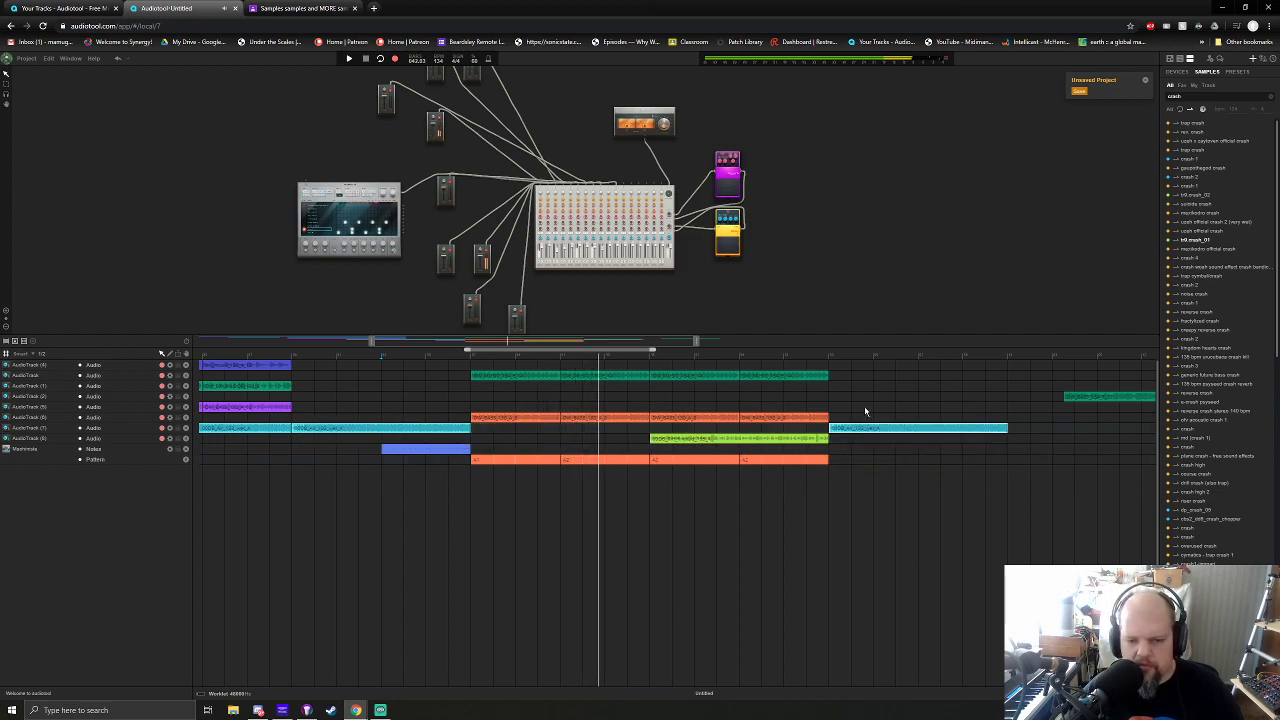
{"action": "left_click_drag", "start_coordinate": [602, 350], "coordinate": [780, 350]}
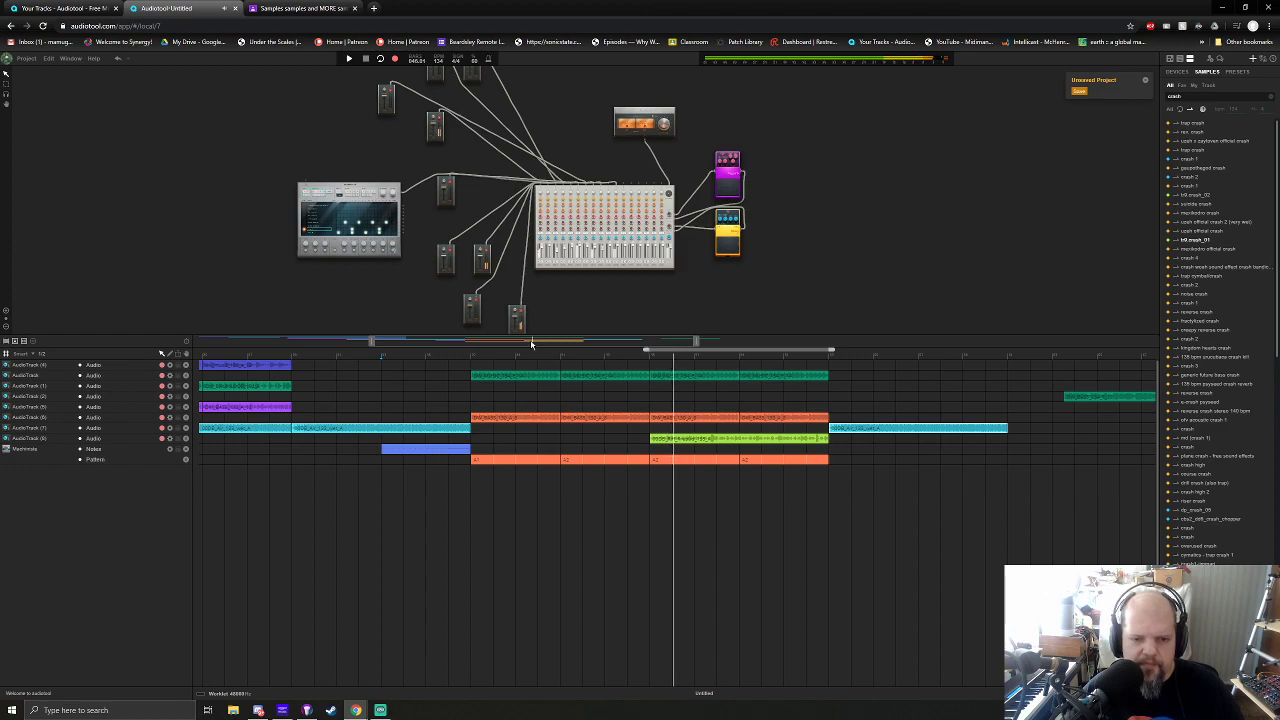
{"action": "scroll", "coordinate": [593, 462], "scroll_direction": "right", "scroll_amount": 5}
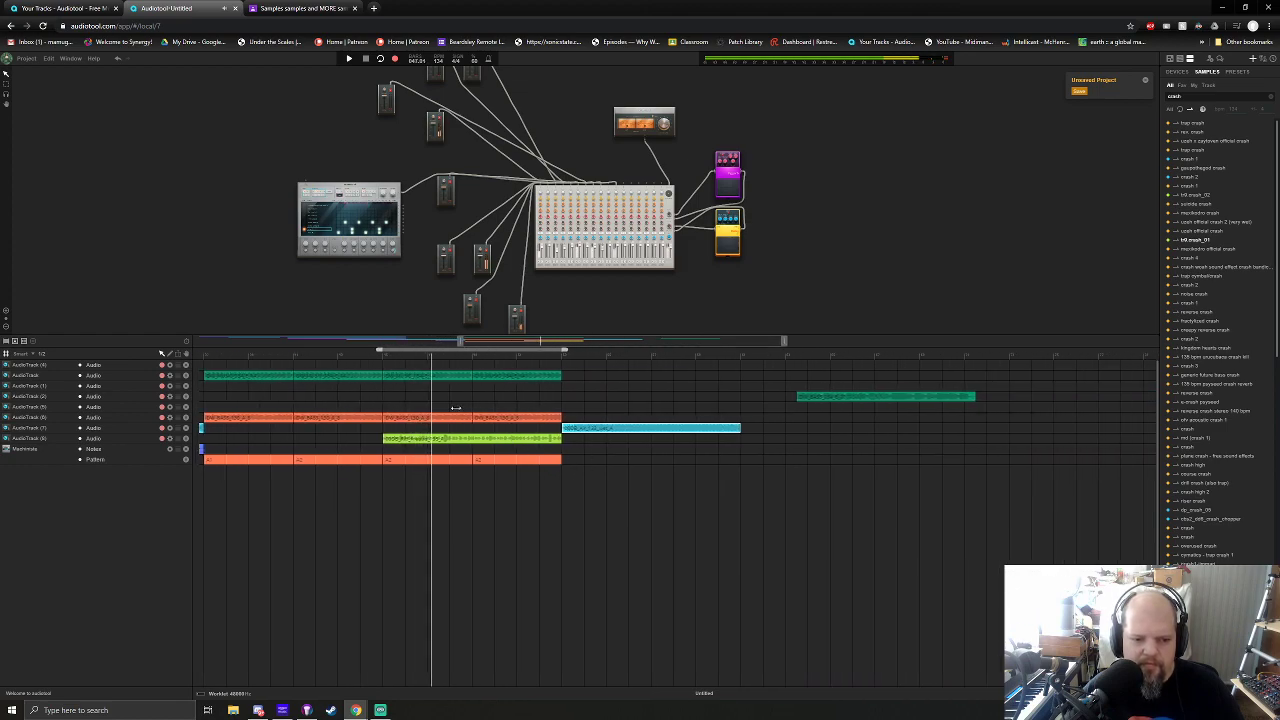
{"action": "left_click_drag", "start_coordinate": [387, 366], "coordinate": [553, 489]}
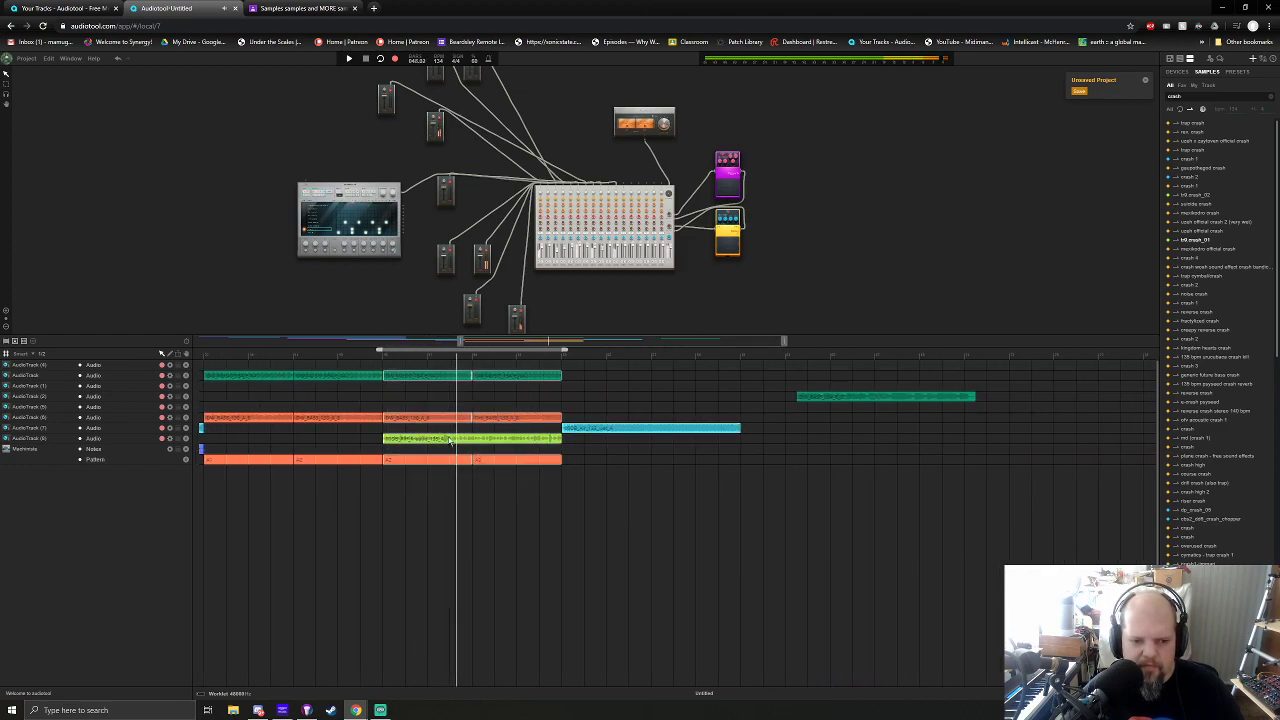
{"action": "left_click_drag", "start_coordinate": [402, 375], "coordinate": [581, 386]}
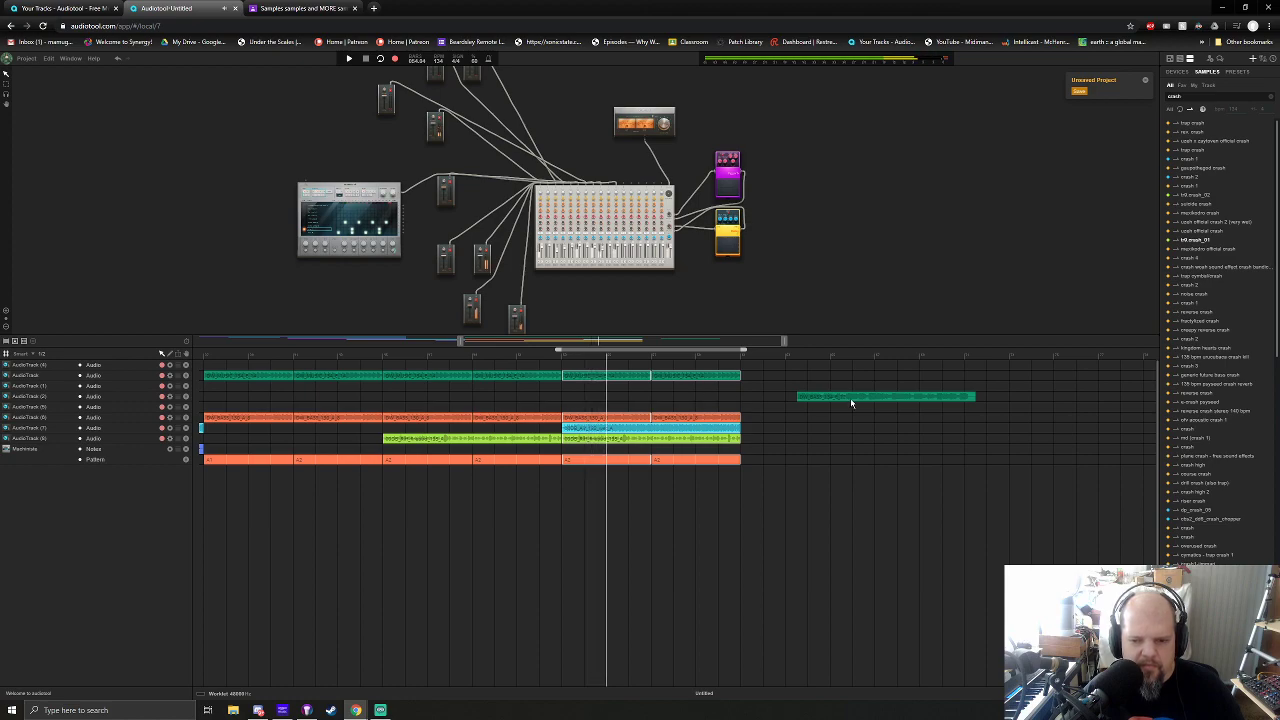
Audition the leftover green audio loop on its own at bar 63 and delete its audio track
{"action": "left_click_drag", "start_coordinate": [850, 400], "coordinate": [839, 400]}
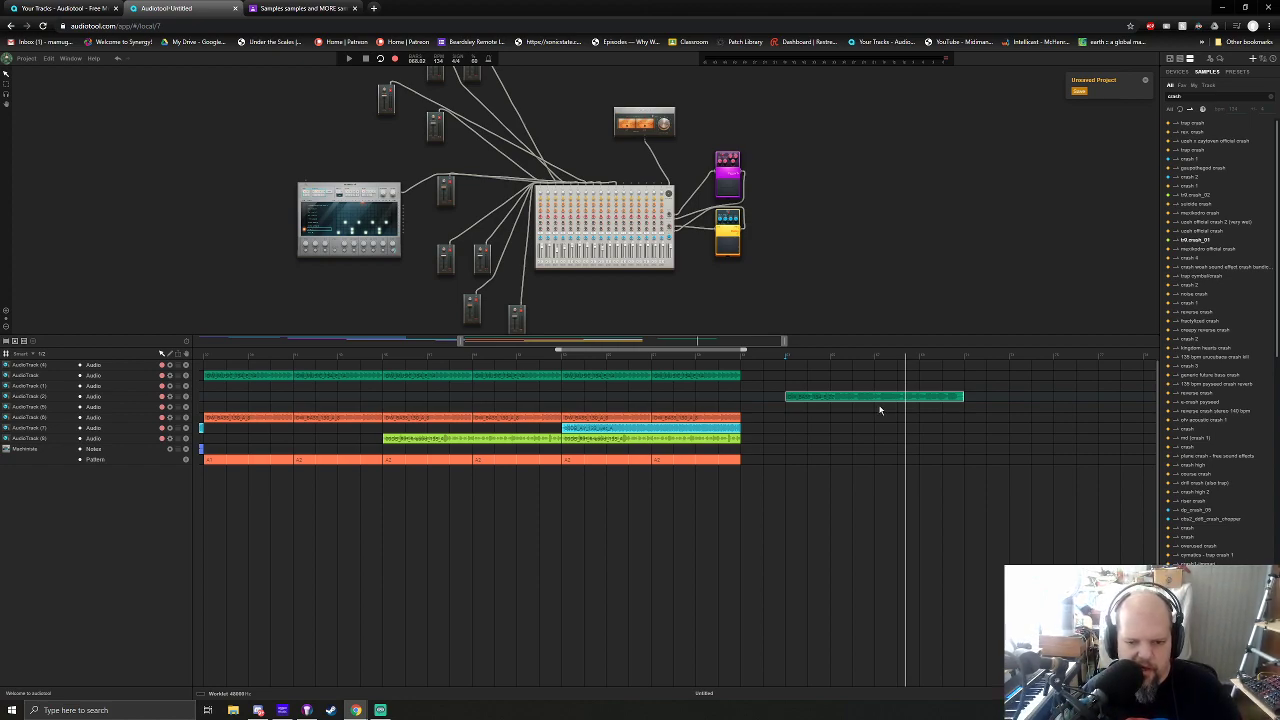
{"action": "left_click", "coordinate": [186, 398]}
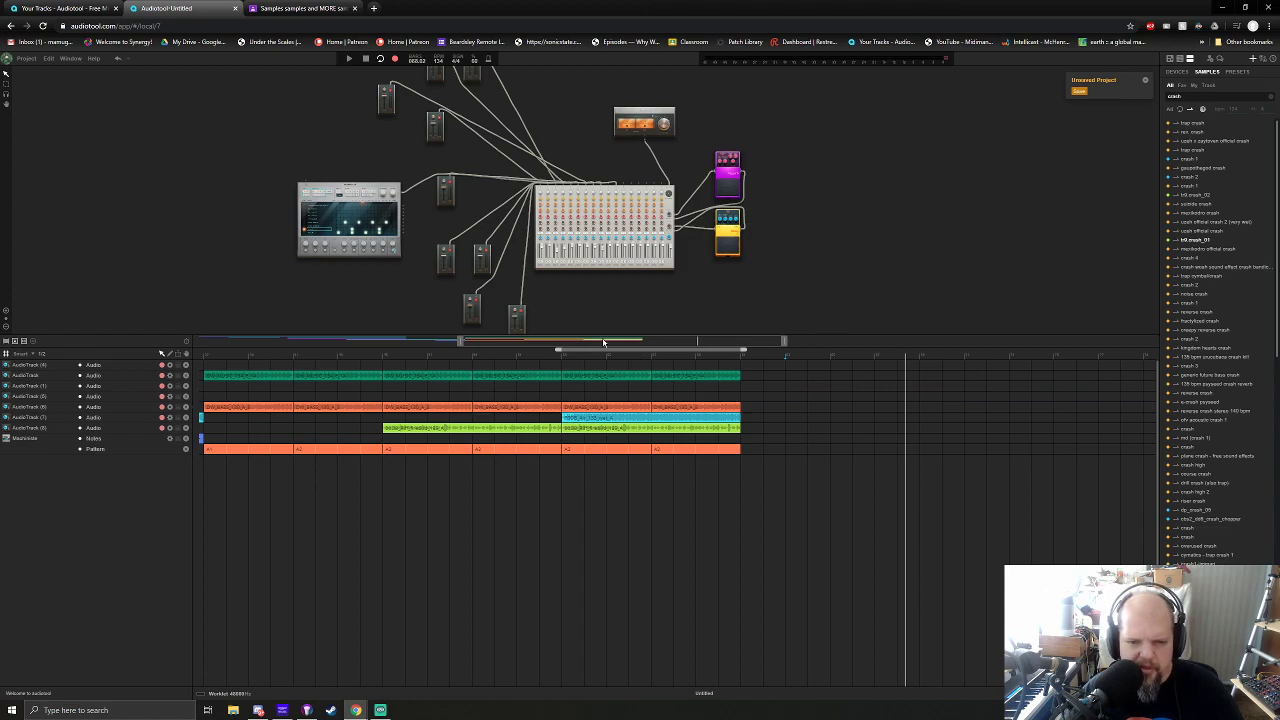
Duplicate all regions of bars 53 to 60 at bar 61
{"action": "scroll", "coordinate": [603, 342], "scroll_direction": "down", "scroll_amount": 3}
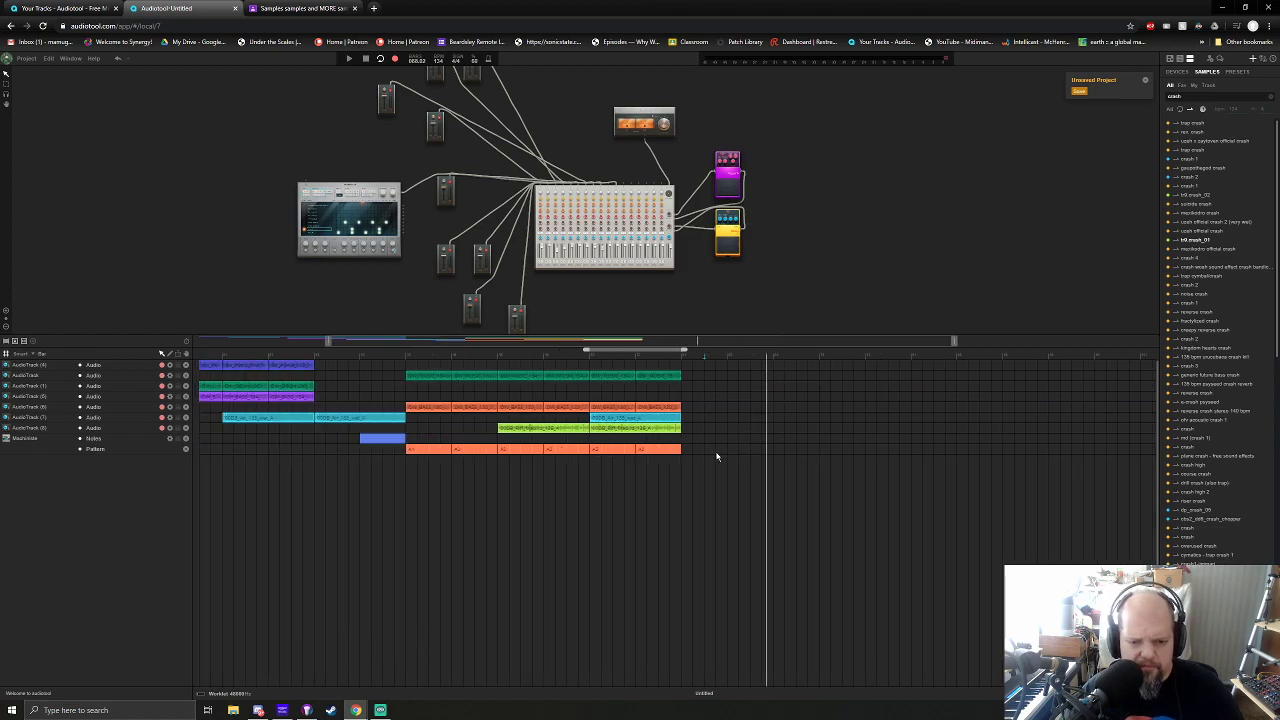
{"action": "left_click_drag", "start_coordinate": [724, 454], "coordinate": [714, 395]}
{"action": "scroll", "coordinate": [390, 313], "scroll_direction": "up", "scroll_amount": 3}
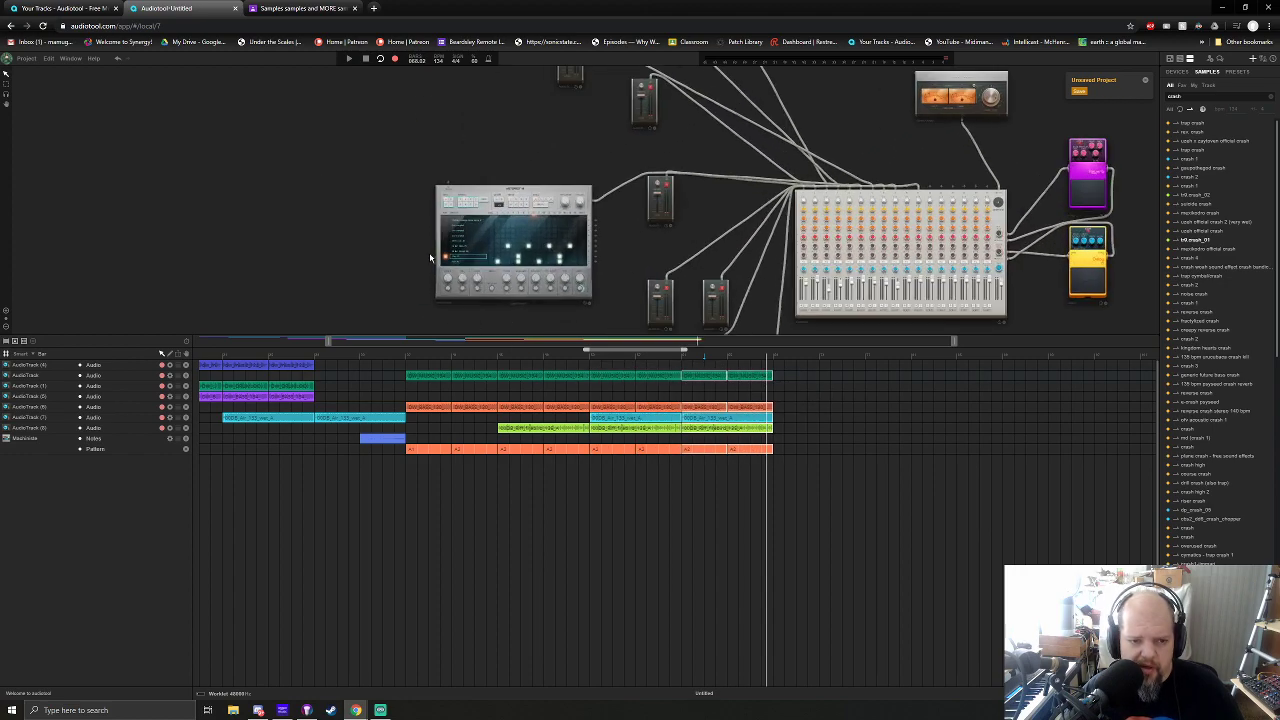
Place the playhead at bar 29 and audition the vocal sample on the Machiniste's first channel
{"action": "left_click", "coordinate": [315, 357]}
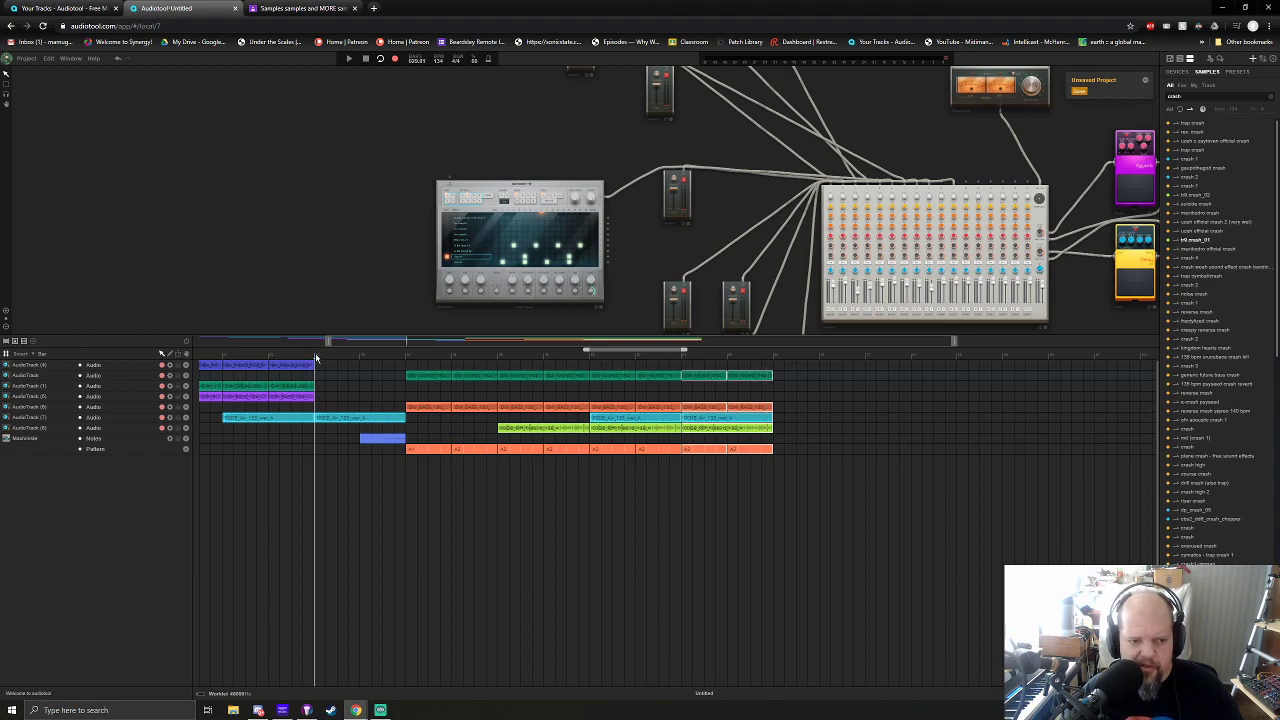
{"action": "scroll", "coordinate": [390, 234], "scroll_direction": "up", "scroll_amount": 5}
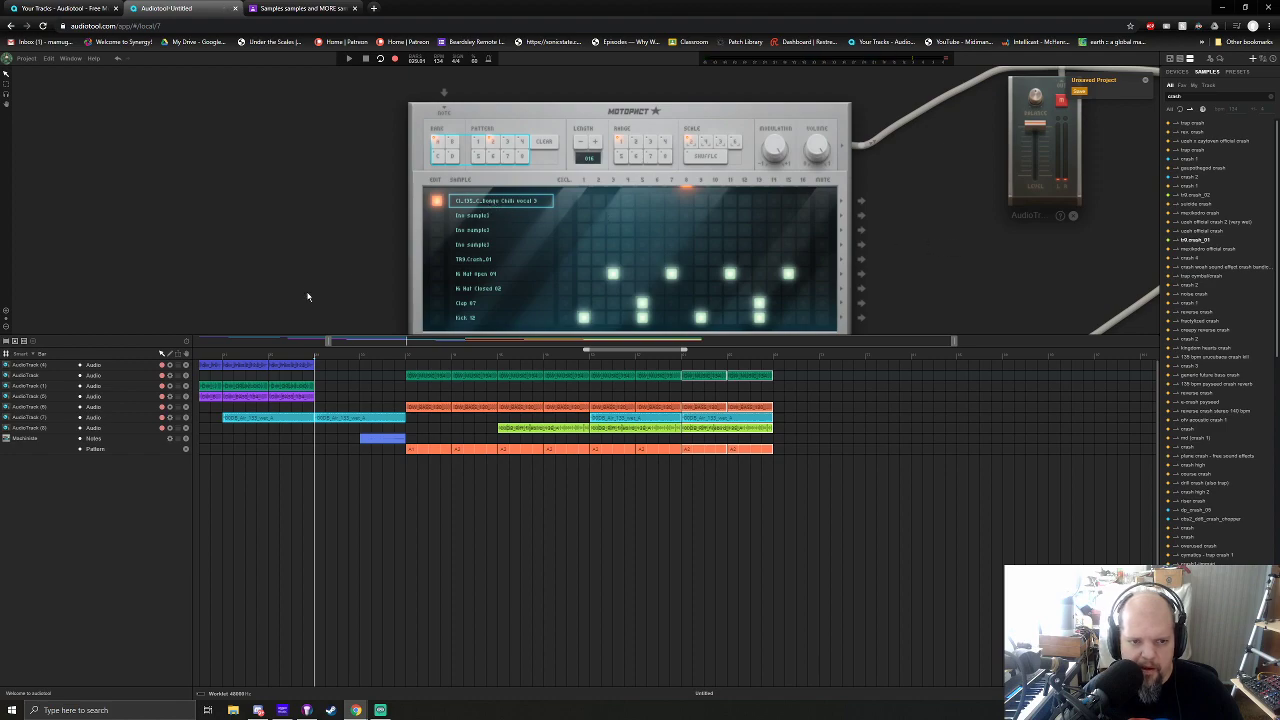
{"action": "left_click_drag", "start_coordinate": [308, 296], "coordinate": [300, 186]}
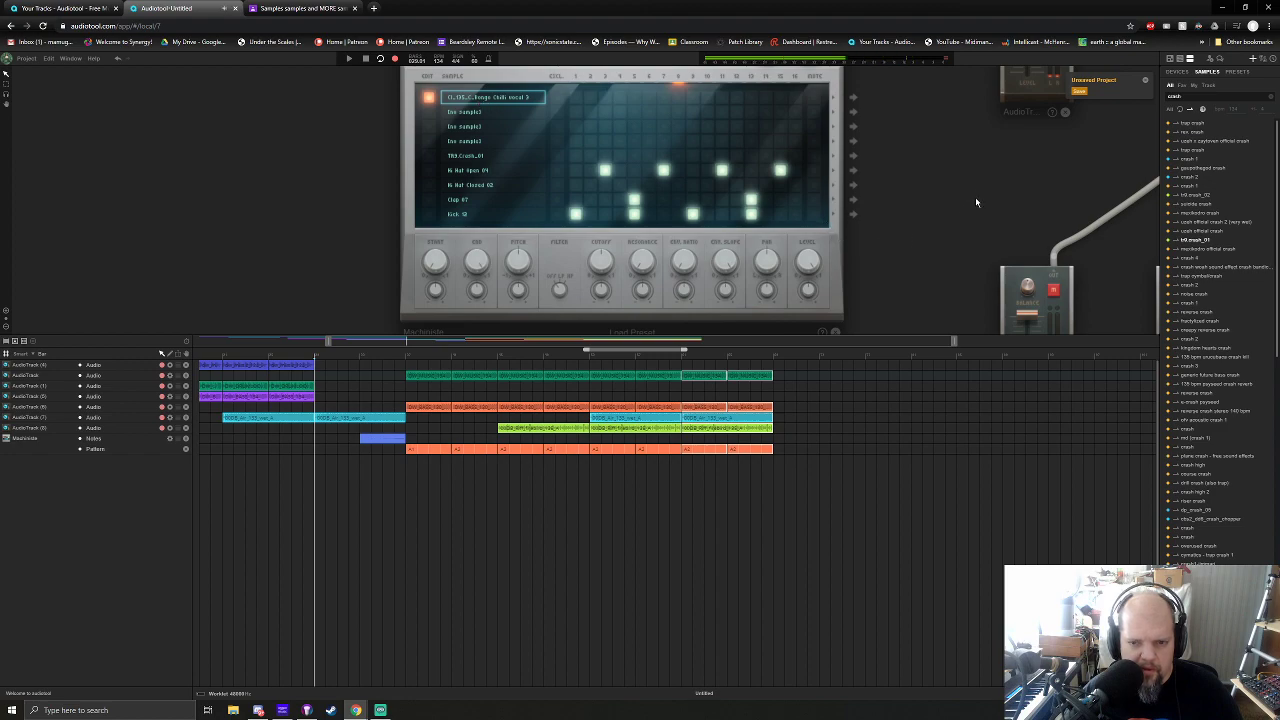
{"action": "scroll", "coordinate": [663, 250], "scroll_direction": "down", "scroll_amount": 5}
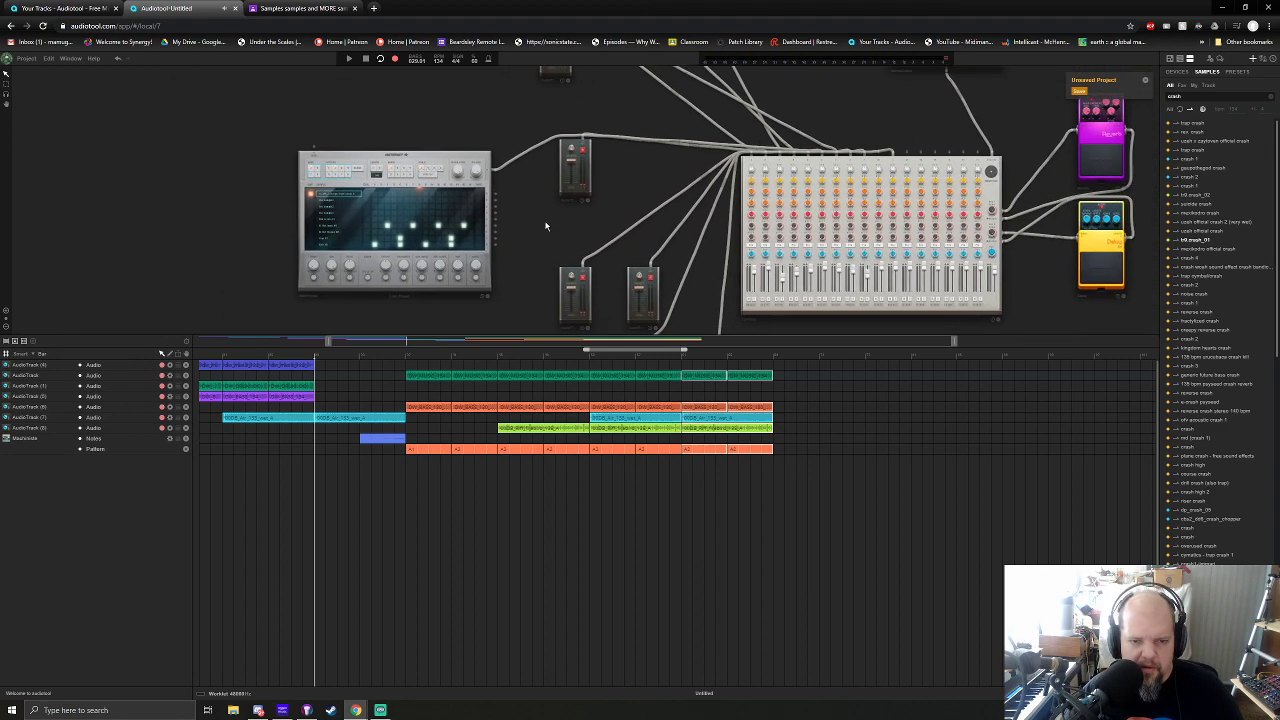
Add a Pulsar Delay above the Machiniste and feed it from the first sample channel's separate output
{"action": "left_click", "coordinate": [1176, 73]}
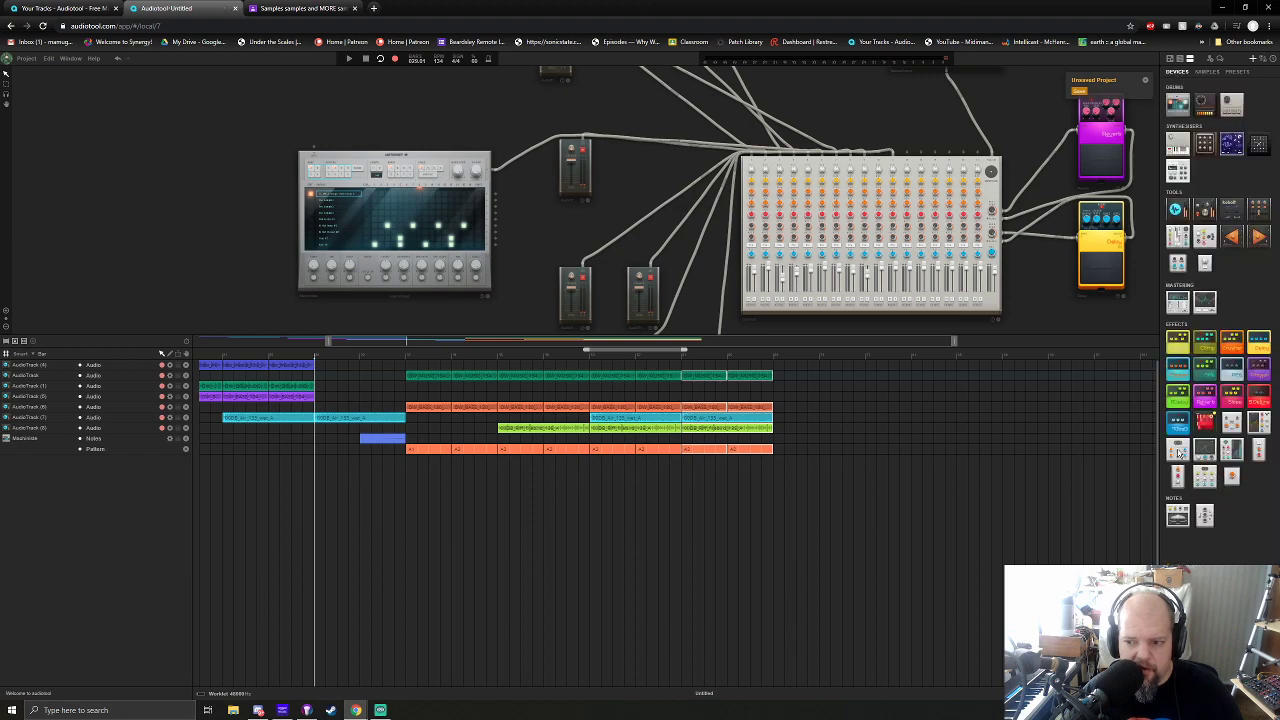
{"action": "left_click_drag", "start_coordinate": [1178, 450], "coordinate": [491, 144]}
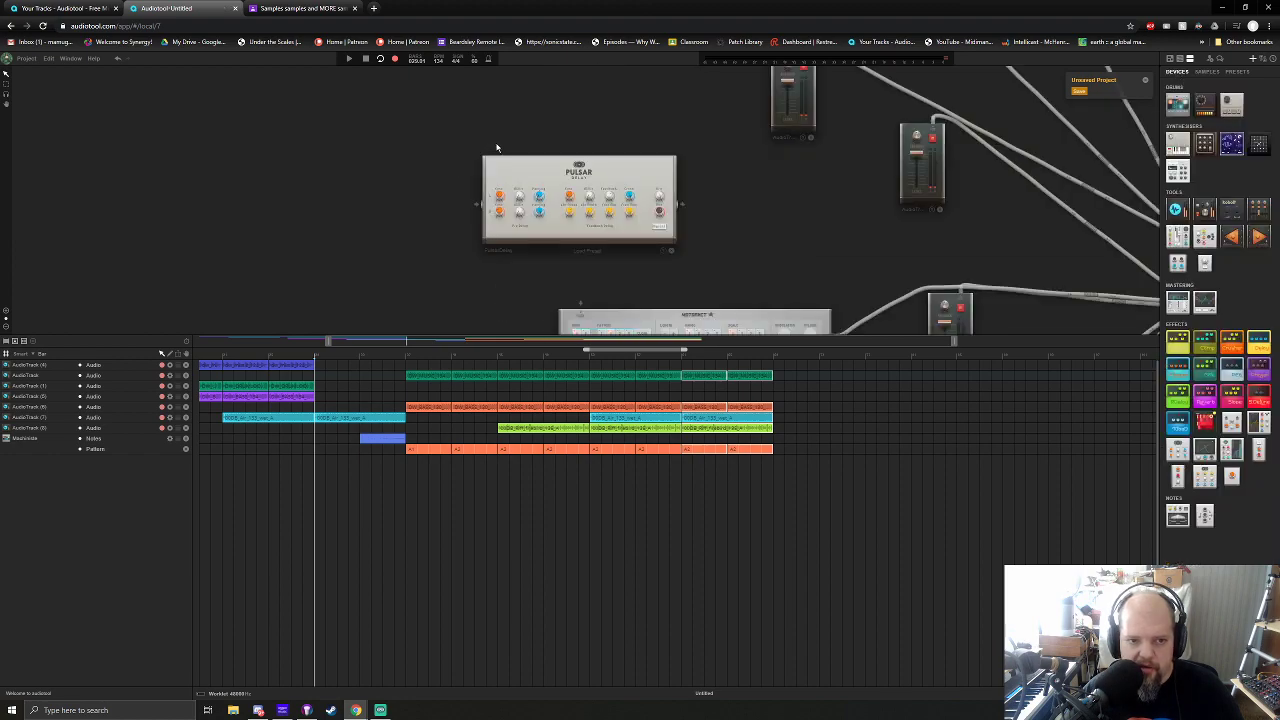
{"action": "left_click_drag", "start_coordinate": [762, 285], "coordinate": [730, 134]}
{"action": "left_click_drag", "start_coordinate": [807, 222], "coordinate": [448, 201]}
Connect the Pulsar Delay's output to a free channel input on the mixer
{"action": "left_click_drag", "start_coordinate": [680, 211], "coordinate": [1084, 210]}
{"action": "left_click_drag", "start_coordinate": [606, 196], "coordinate": [381, 61]}
{"action": "left_click_drag", "start_coordinate": [815, 130], "coordinate": [818, 308]}
{"action": "left_click_drag", "start_coordinate": [811, 210], "coordinate": [865, 292]}
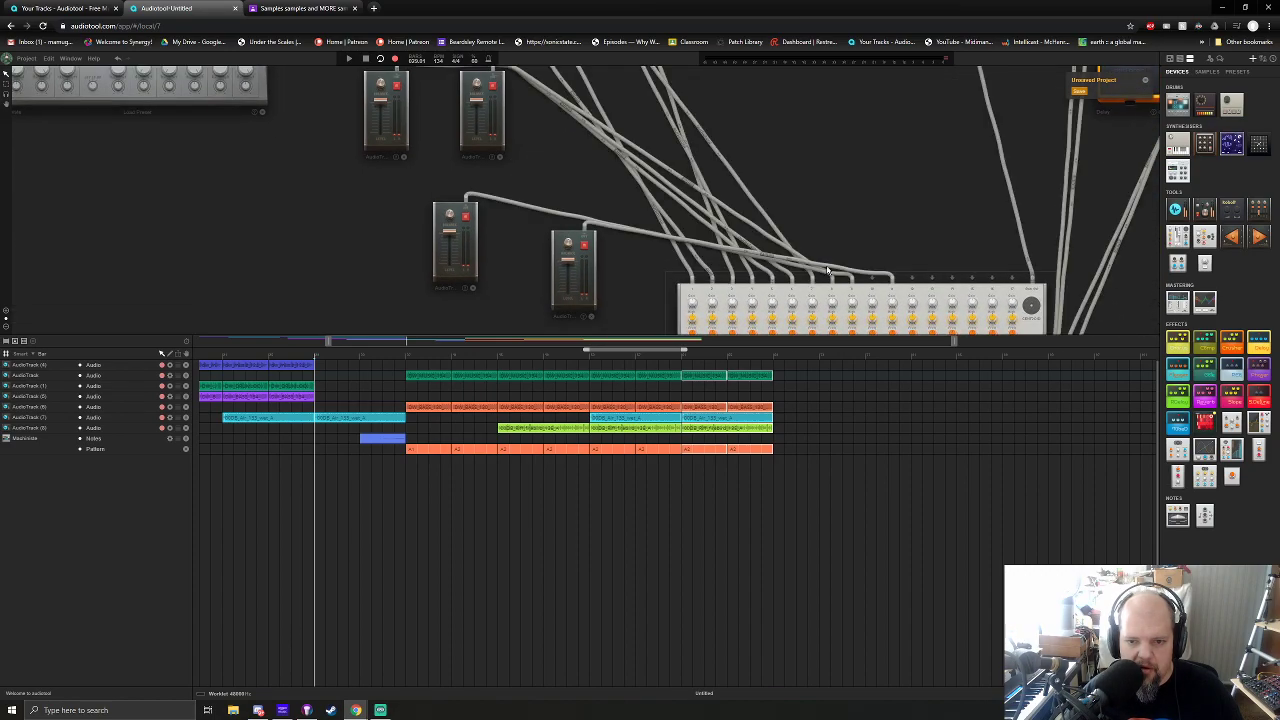
{"action": "left_click_drag", "start_coordinate": [866, 296], "coordinate": [816, 148]}
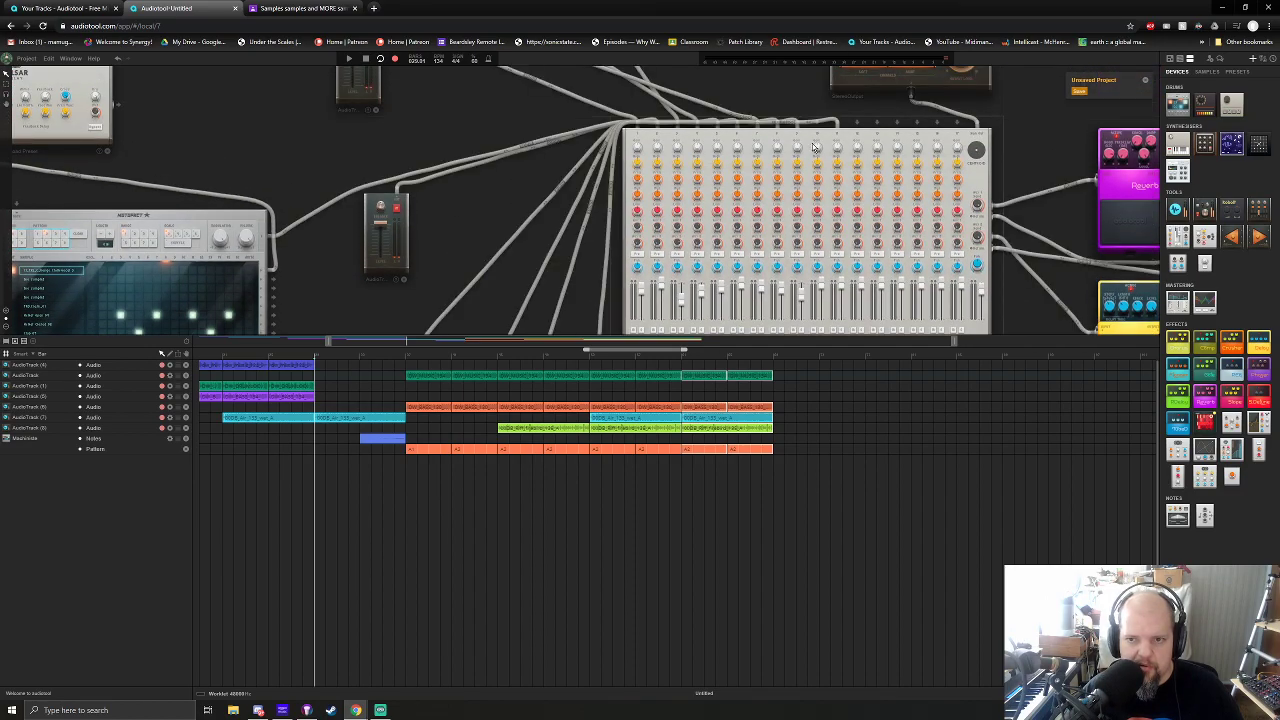
{"action": "left_click_drag", "start_coordinate": [503, 196], "coordinate": [650, 234]}
{"action": "left_click_drag", "start_coordinate": [261, 144], "coordinate": [963, 165]}
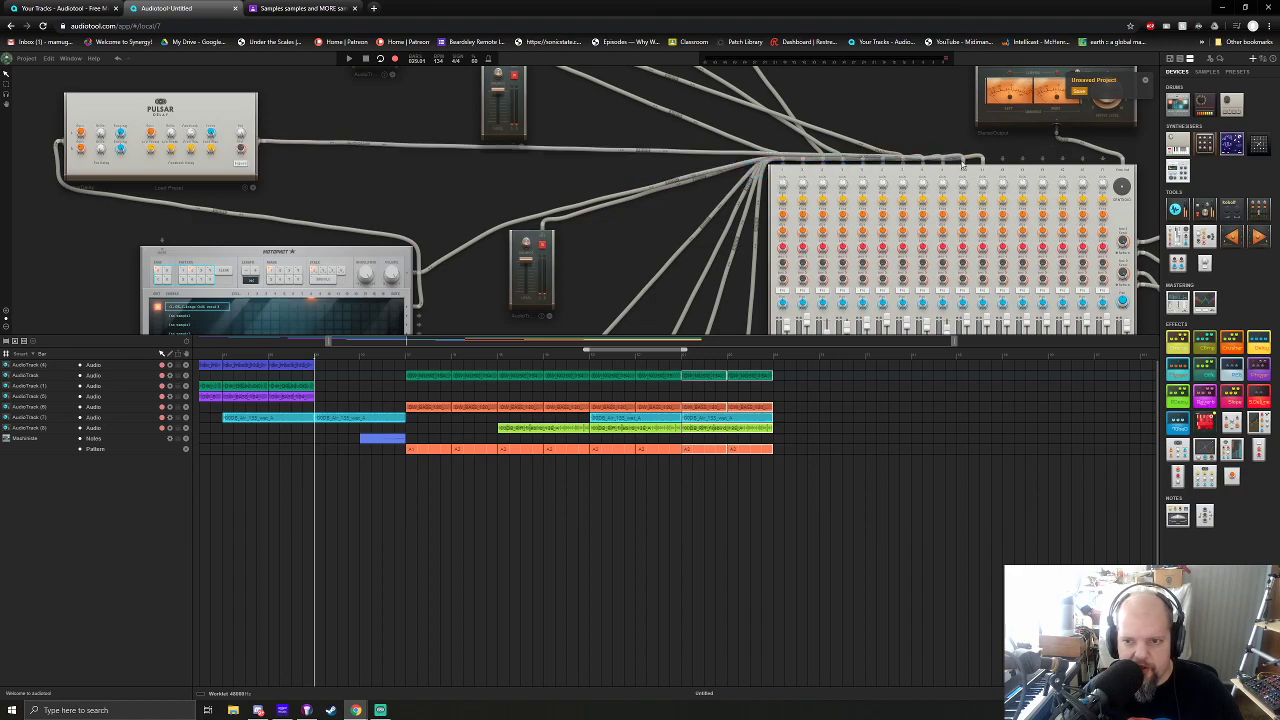
Audition the first-channel vocal sample through the Pulsar Delay and bring the earlier part of the arrangement into view
{"action": "left_click_drag", "start_coordinate": [451, 182], "coordinate": [172, 37]}
{"action": "left_click_drag", "start_coordinate": [620, 263], "coordinate": [911, 281]}
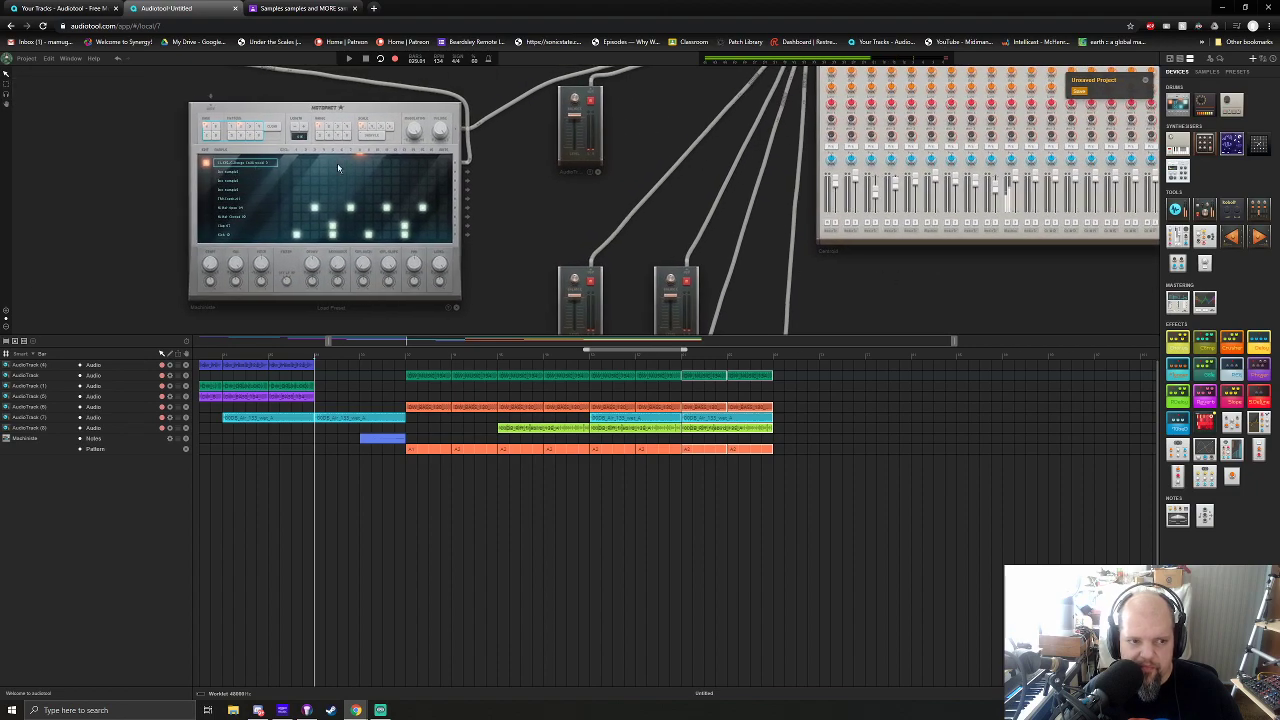
{"action": "left_click_drag", "start_coordinate": [639, 118], "coordinate": [571, 278]}
{"action": "scroll", "coordinate": [509, 257], "scroll_direction": "up", "scroll_amount": 2}
{"action": "scroll", "coordinate": [512, 257], "scroll_direction": "down", "scroll_amount": 2}
{"action": "left_click_drag", "start_coordinate": [633, 307], "coordinate": [650, 183]}
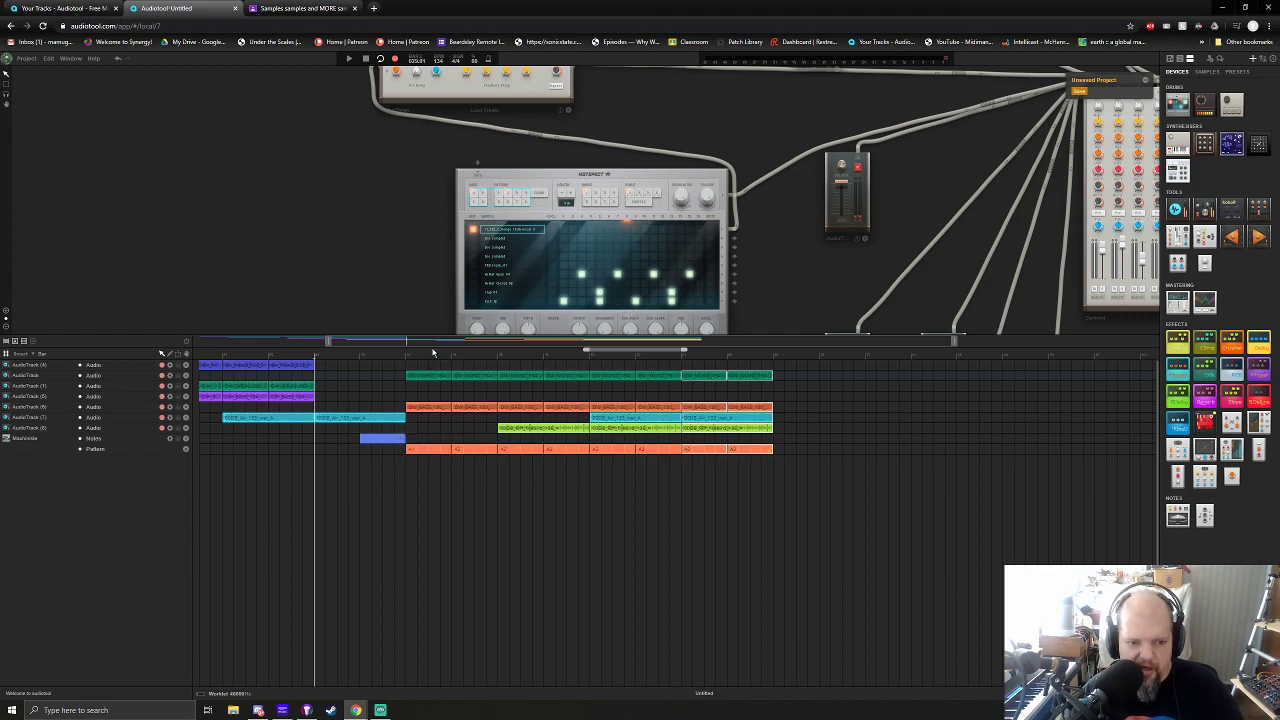
{"action": "left_click_drag", "start_coordinate": [437, 345], "coordinate": [311, 356]}
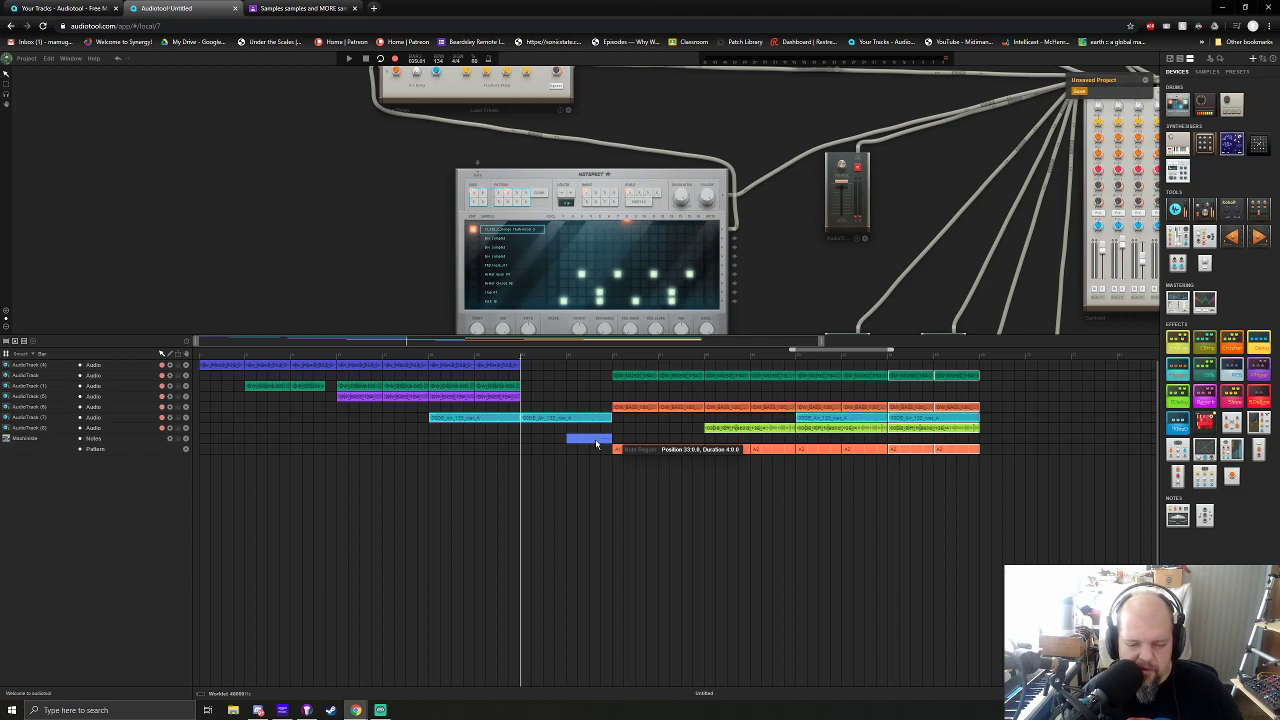
Move all regions of the main section after the break four bars later, so it starts at bar 41
{"action": "left_click_drag", "start_coordinate": [612, 362], "coordinate": [1018, 456]}
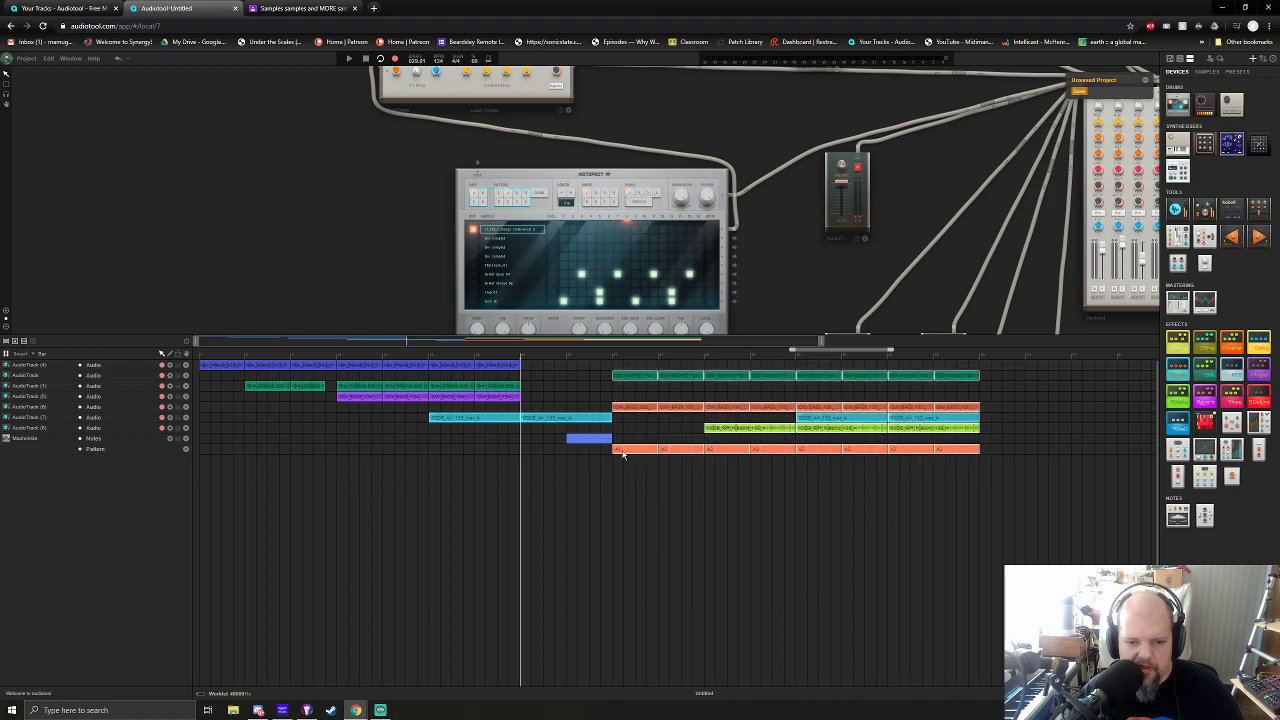
{"action": "left_click_drag", "start_coordinate": [620, 453], "coordinate": [667, 457]}
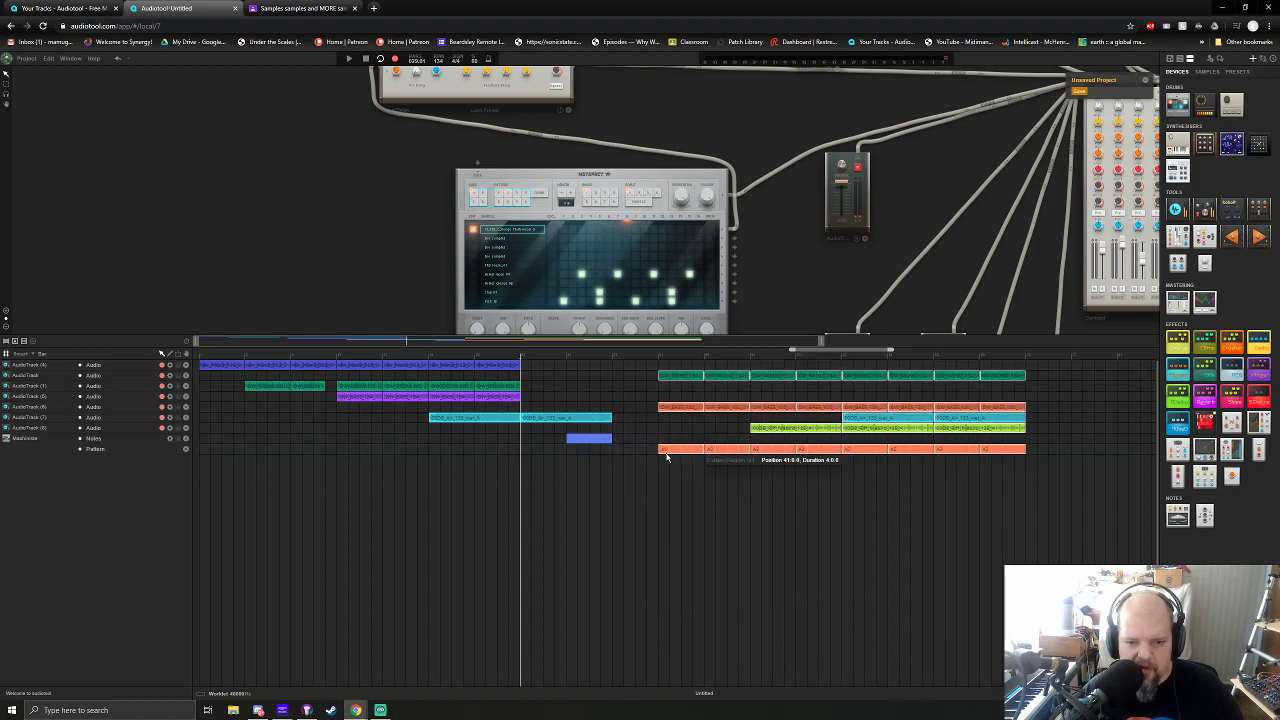
{"action": "left_click", "coordinate": [603, 453]}
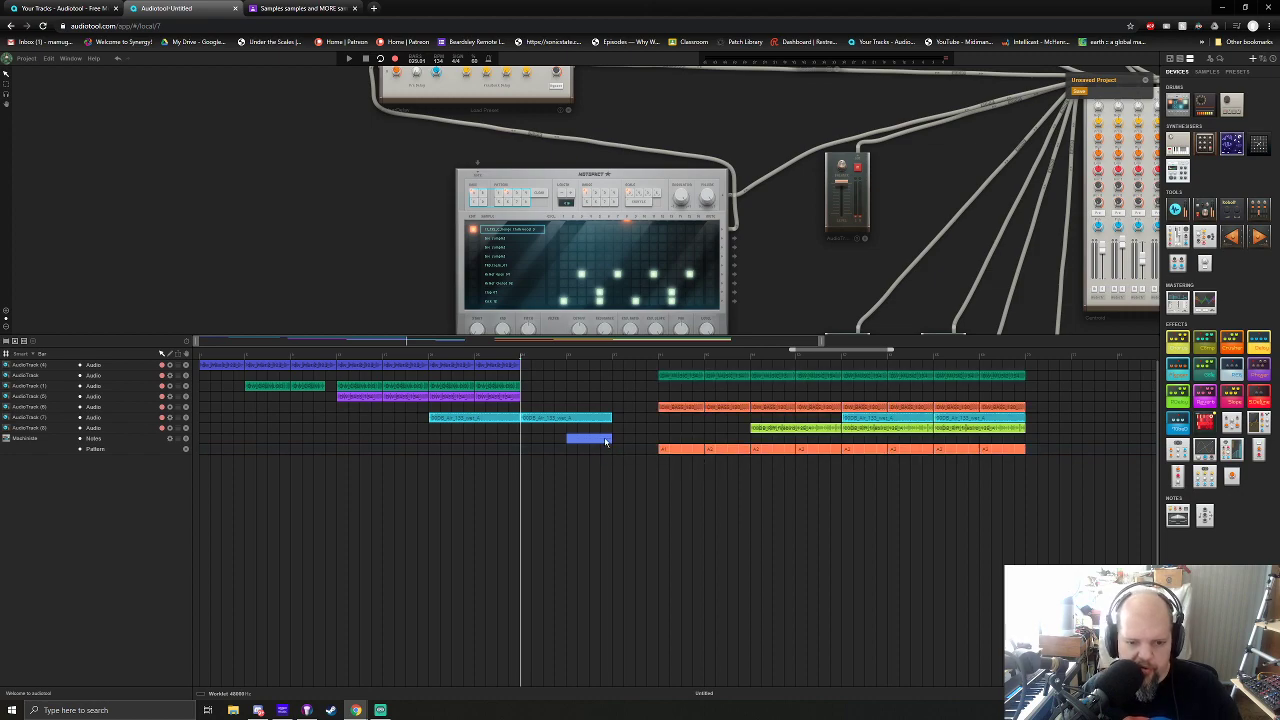
Create an additional note track for the Machiniste and move its existing note track below the new one
{"action": "double_click", "coordinate": [605, 441]}
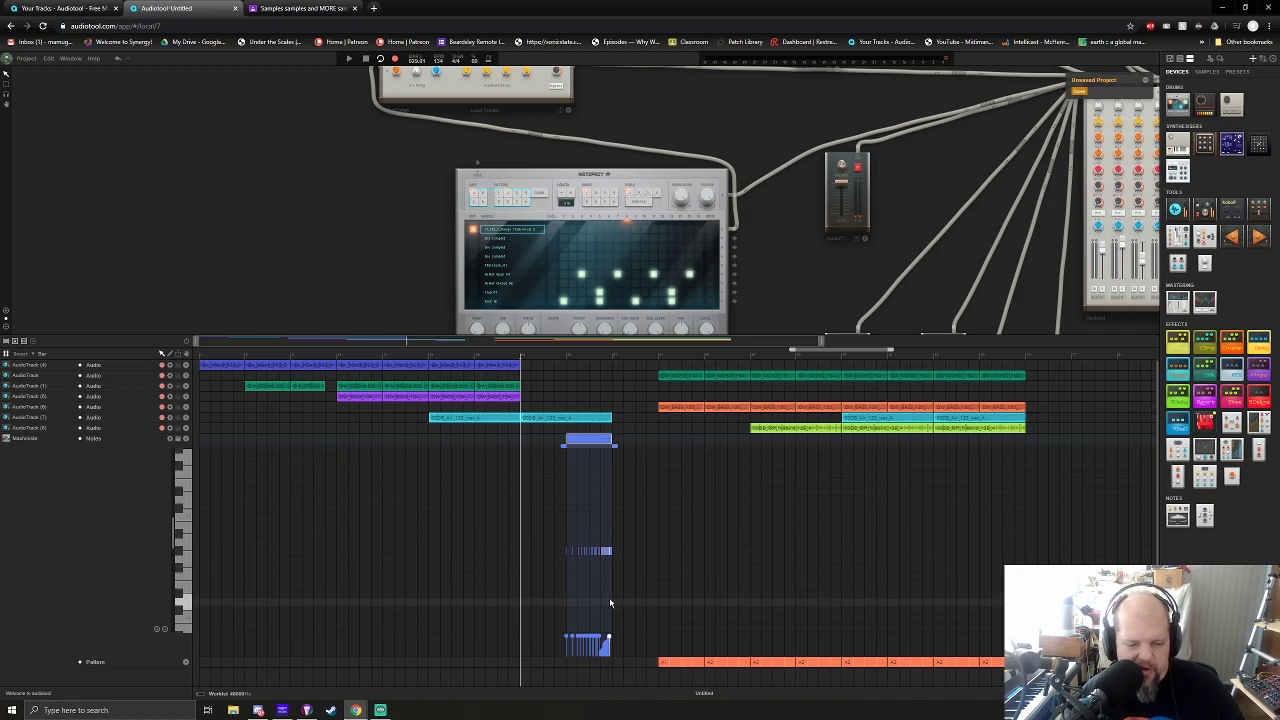
{"action": "double_click", "coordinate": [584, 441]}
{"action": "right_click", "coordinate": [604, 183]}
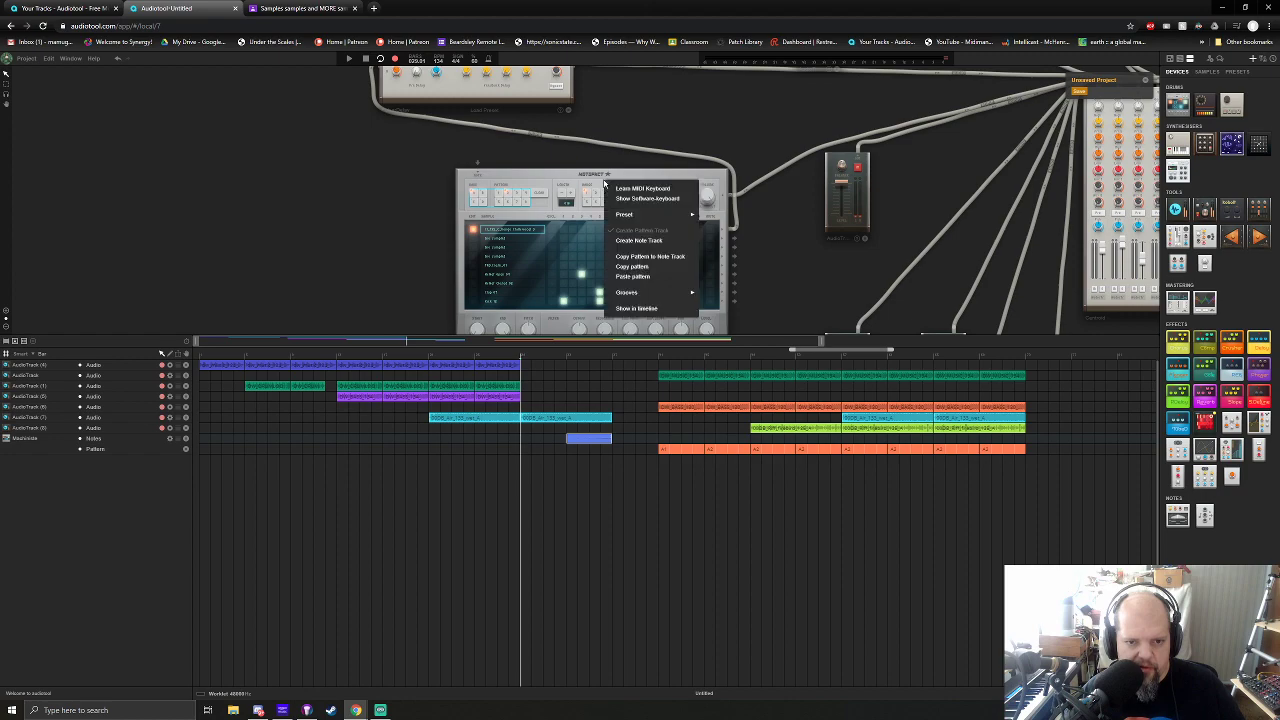
{"action": "left_click", "coordinate": [638, 240]}
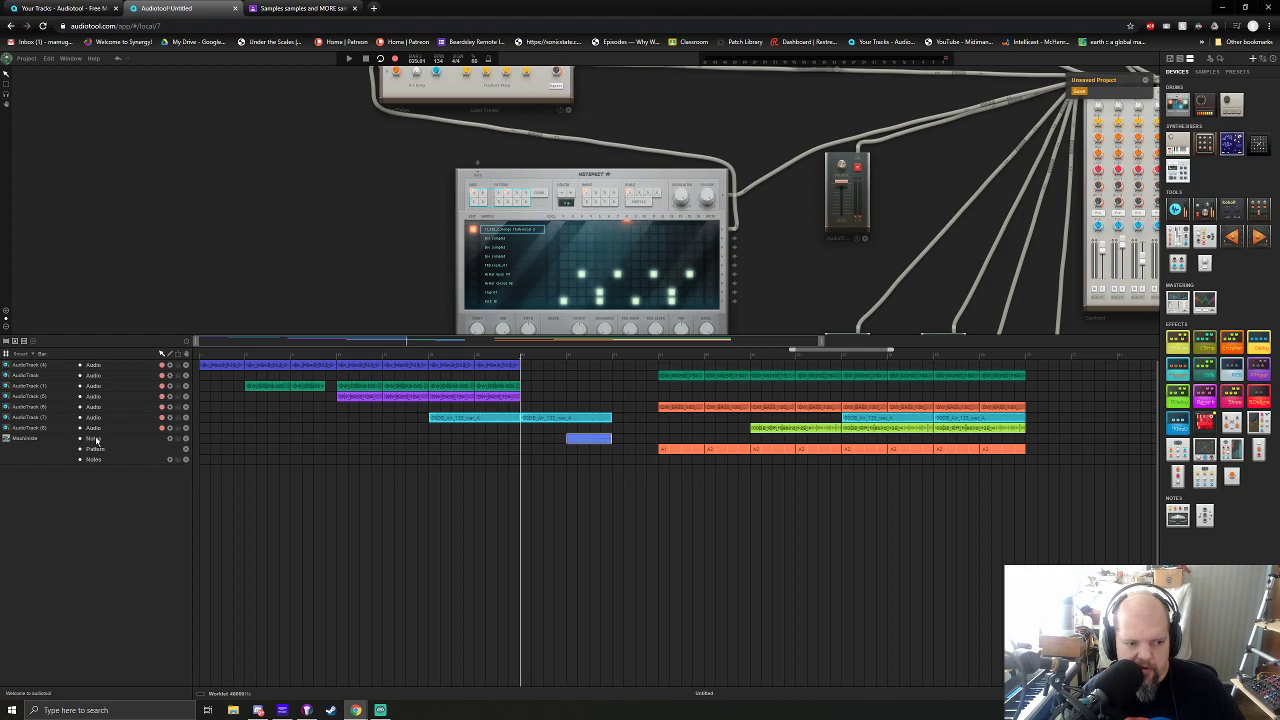
{"action": "left_click_drag", "start_coordinate": [97, 458], "coordinate": [94, 462]}
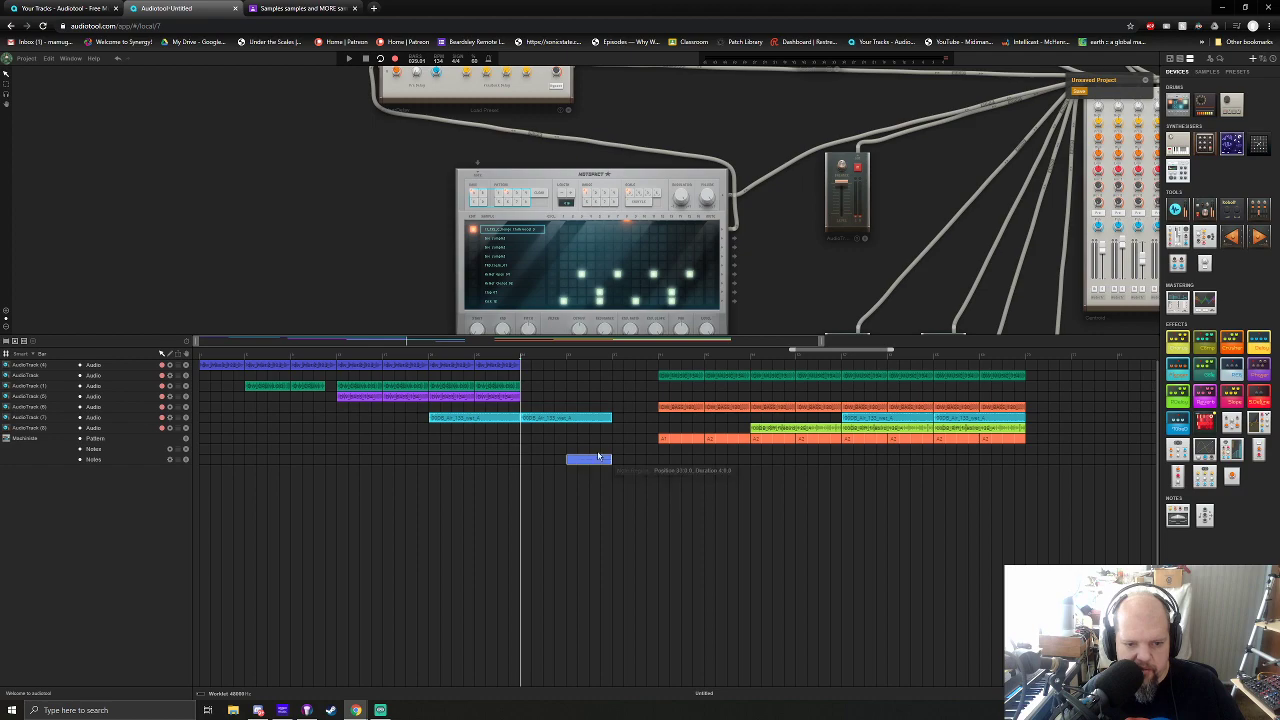
Create a one-bar region on the empty Machiniste note track above the fill's last bar and place a single note at its start
{"action": "right_click", "coordinate": [606, 450]}
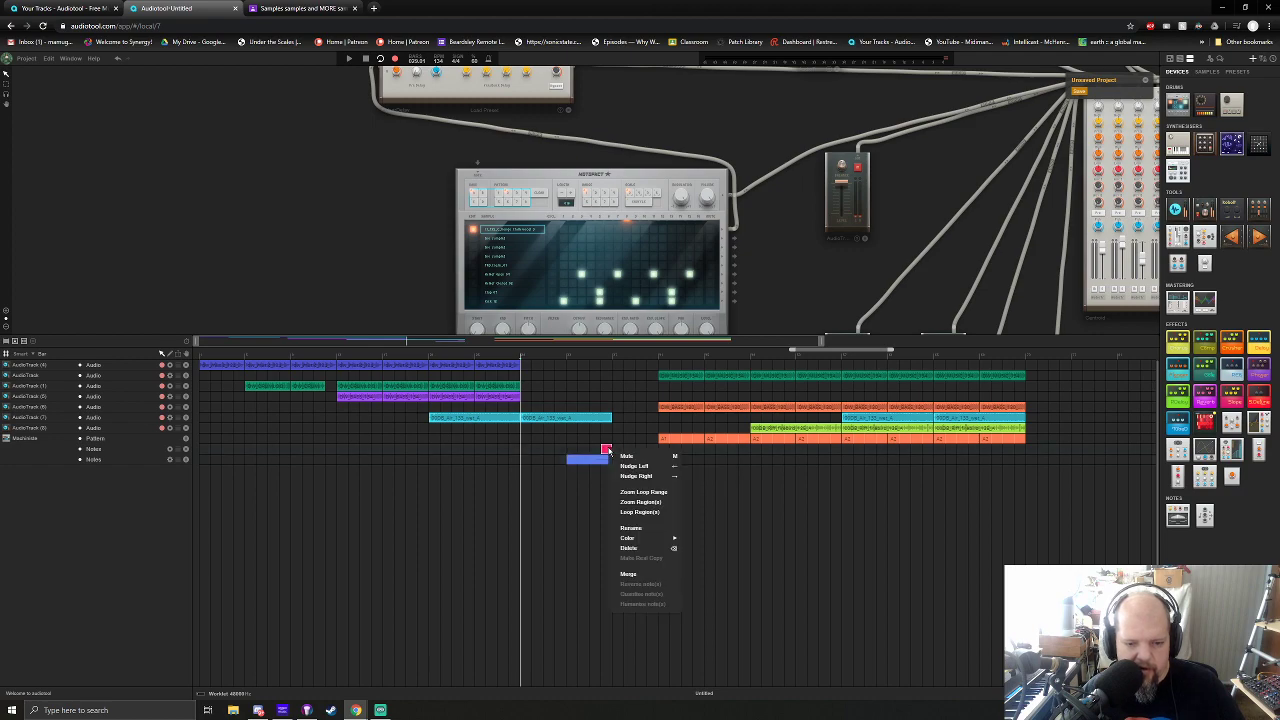
{"action": "left_click", "coordinate": [606, 450]}
{"action": "double_click", "coordinate": [606, 450]}
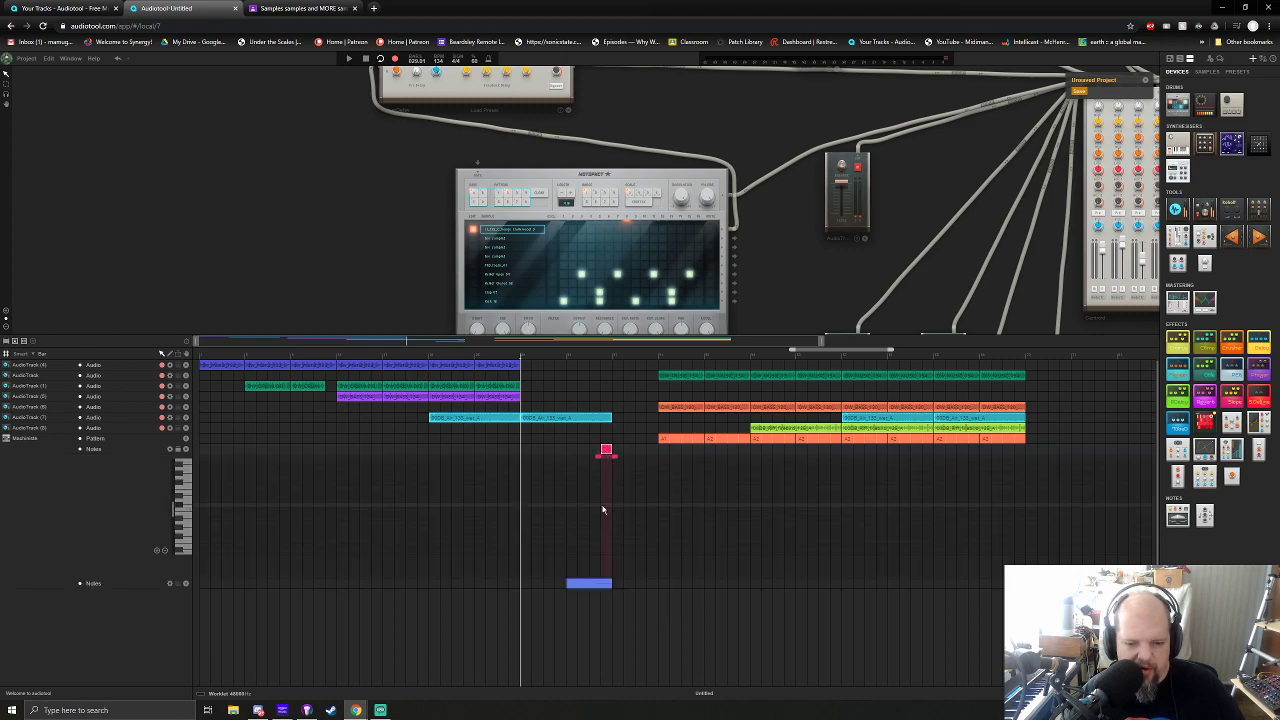
{"action": "left_click_drag", "start_coordinate": [405, 344], "coordinate": [470, 343]}
{"action": "scroll", "coordinate": [405, 342], "scroll_direction": "up", "scroll_amount": 4}
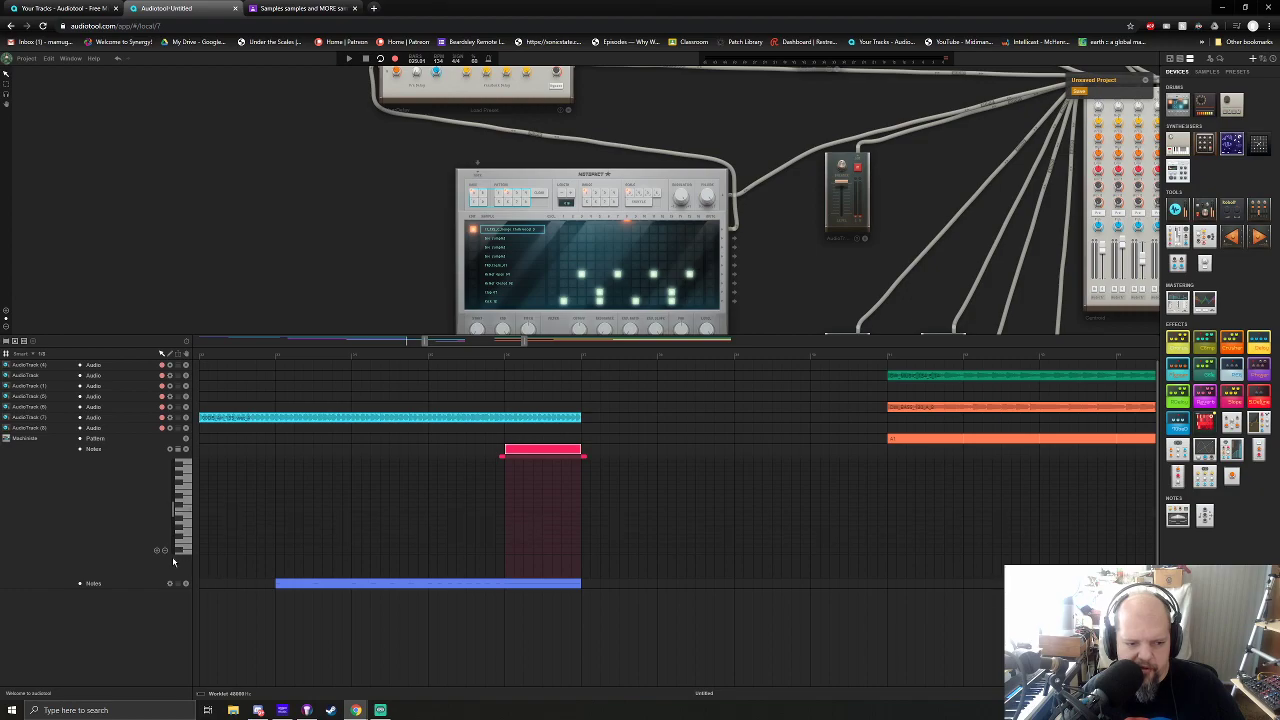
{"action": "left_click", "coordinate": [508, 510]}
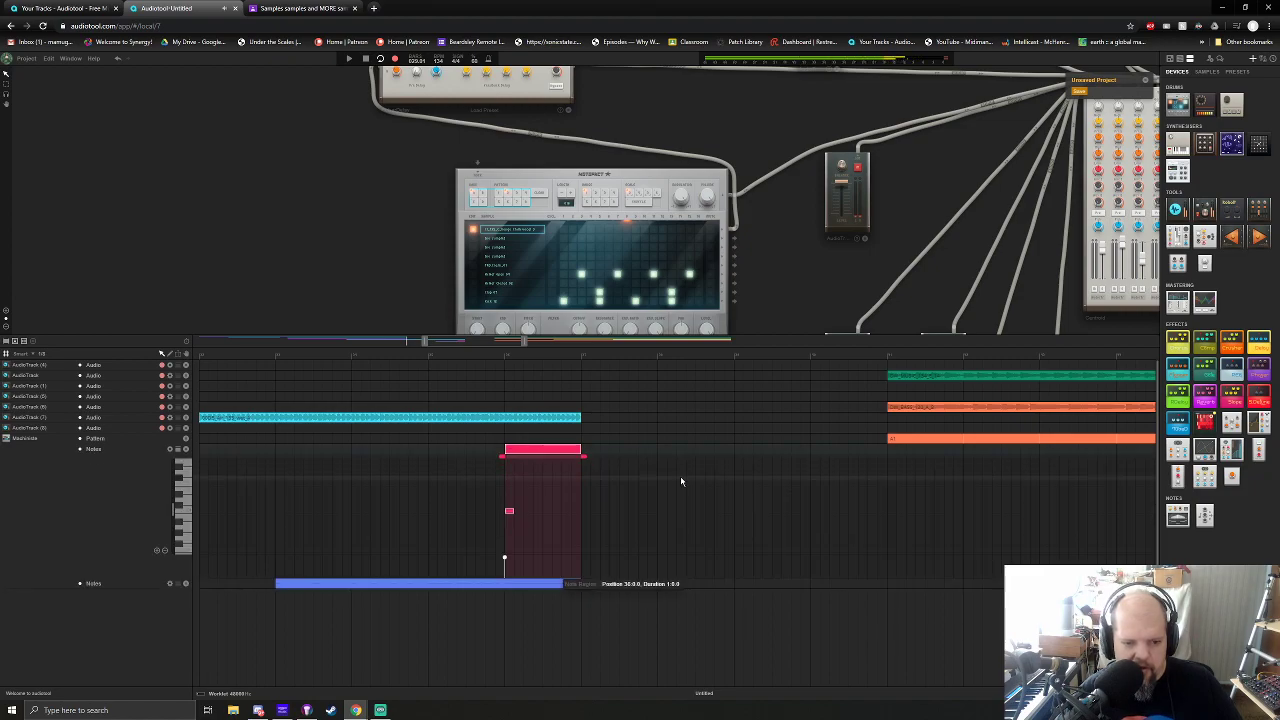
{"action": "double_click", "coordinate": [555, 453]}
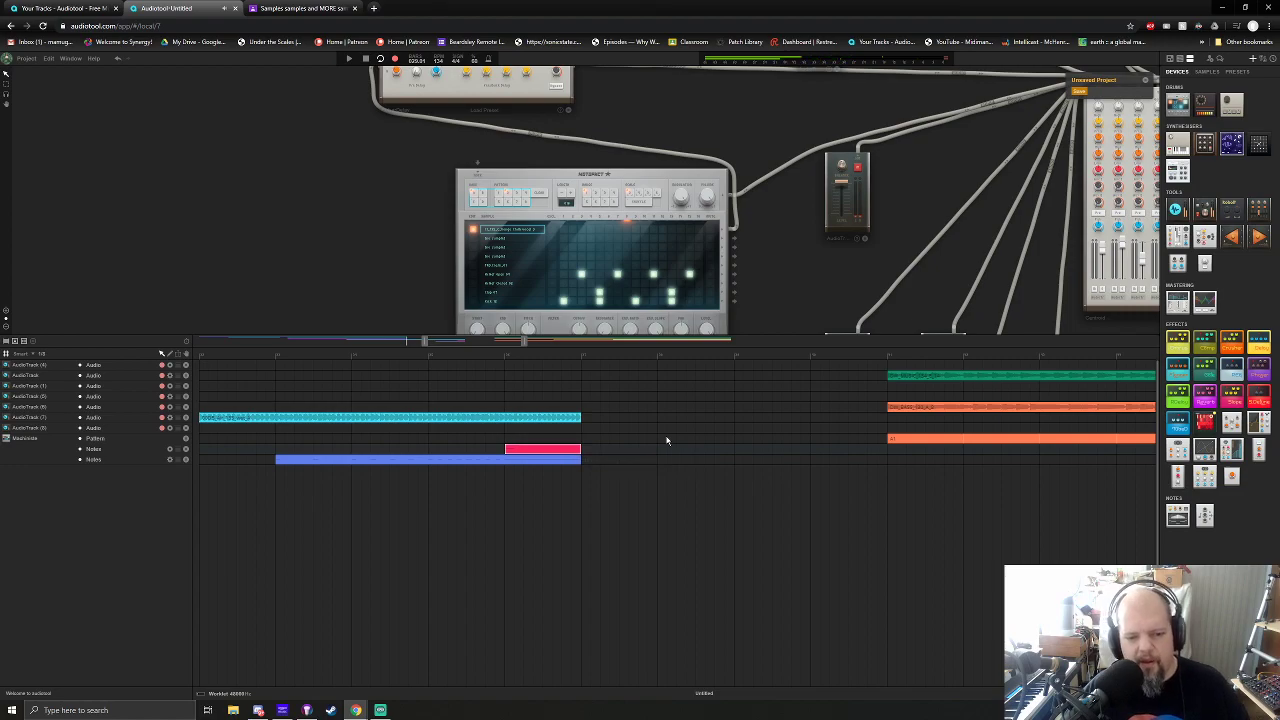
Audition the fill with its added note and move the whole main section back to start at bar 38
{"action": "key", "text": "space"}
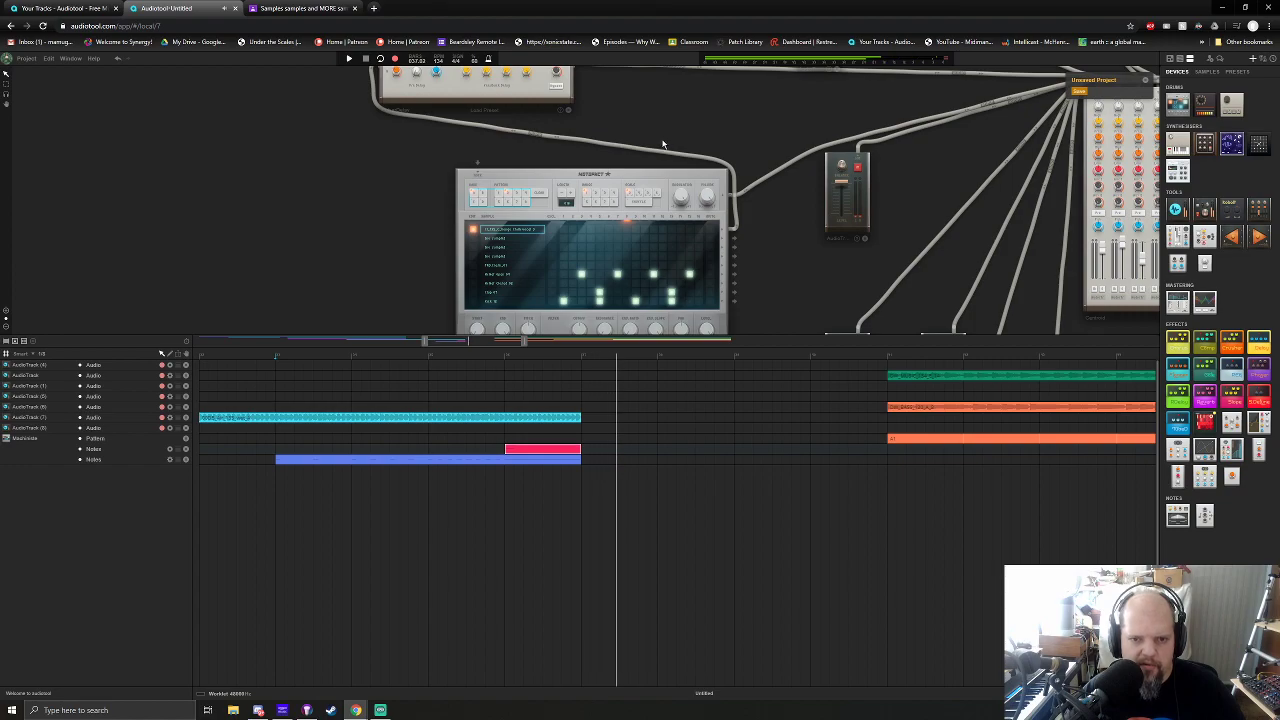
{"action": "key", "text": "space"}
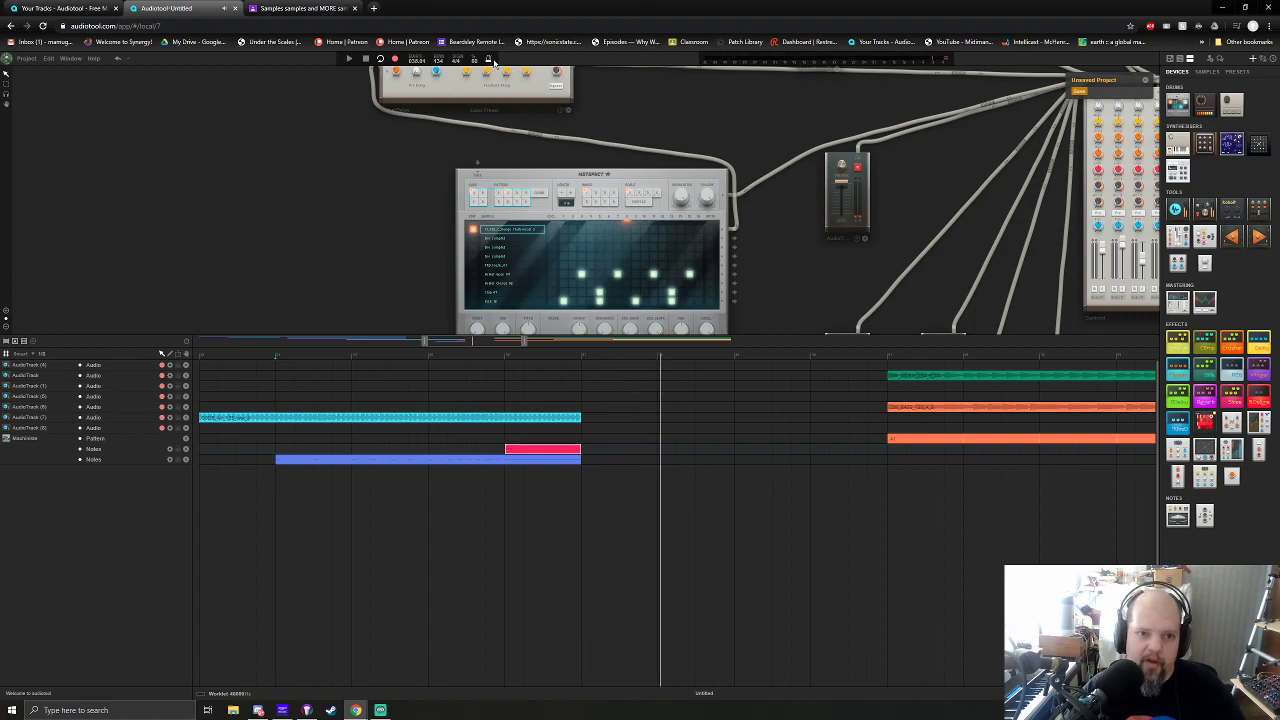
{"action": "scroll", "coordinate": [492, 345], "scroll_direction": "down", "scroll_amount": 3}
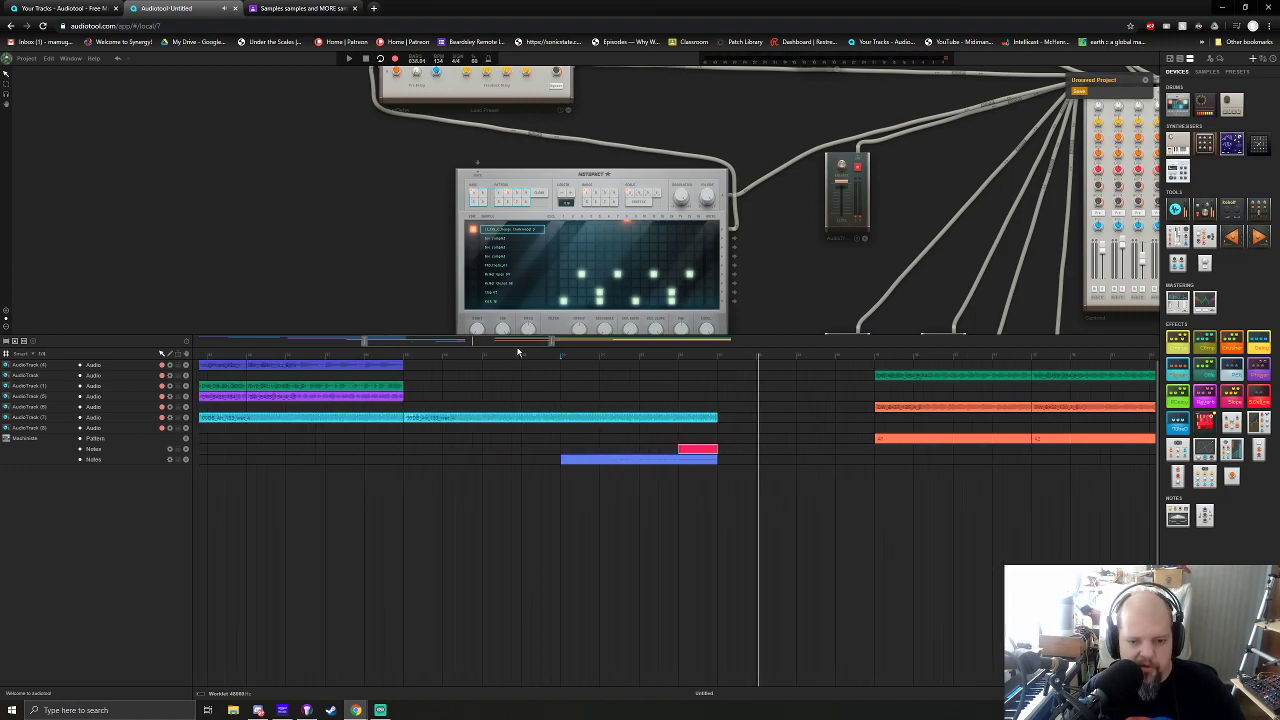
{"action": "left_click_drag", "start_coordinate": [519, 344], "coordinate": [588, 344]}
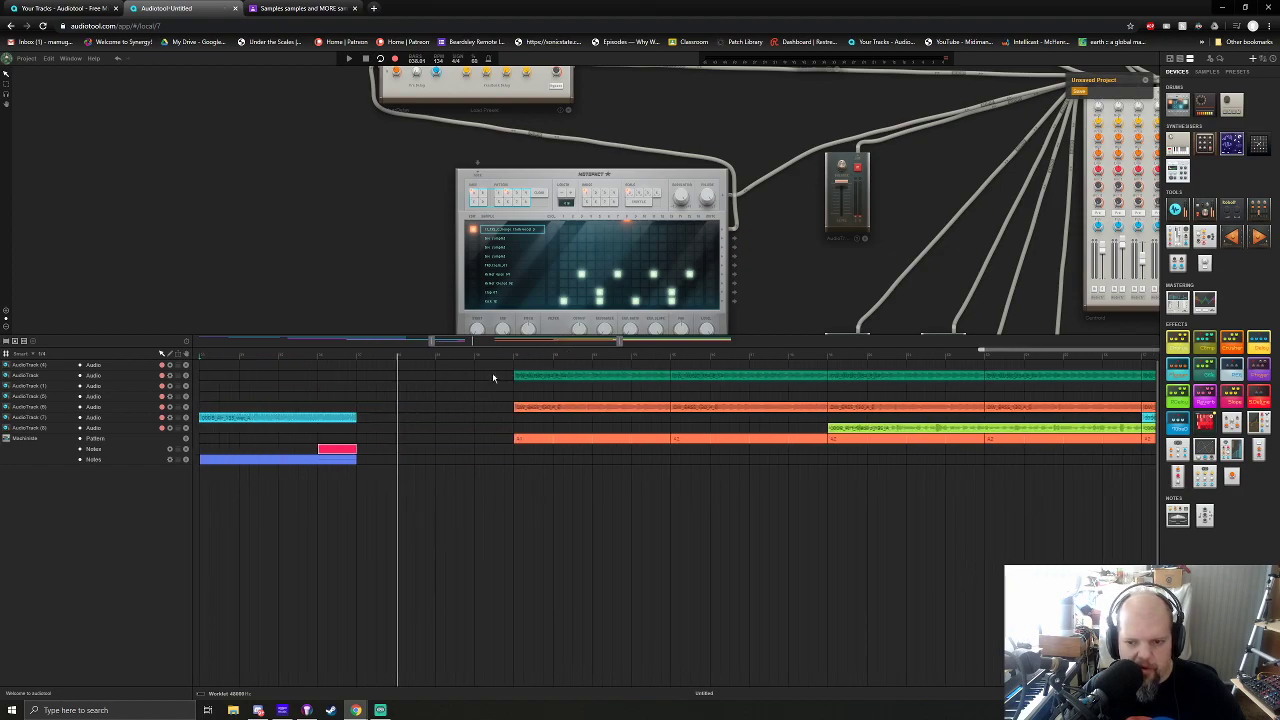
{"action": "scroll", "coordinate": [474, 343], "scroll_direction": "down", "scroll_amount": 3}
{"action": "left_click_drag", "start_coordinate": [476, 376], "coordinate": [1092, 464]}
{"action": "left_click_drag", "start_coordinate": [535, 441], "coordinate": [475, 440]}
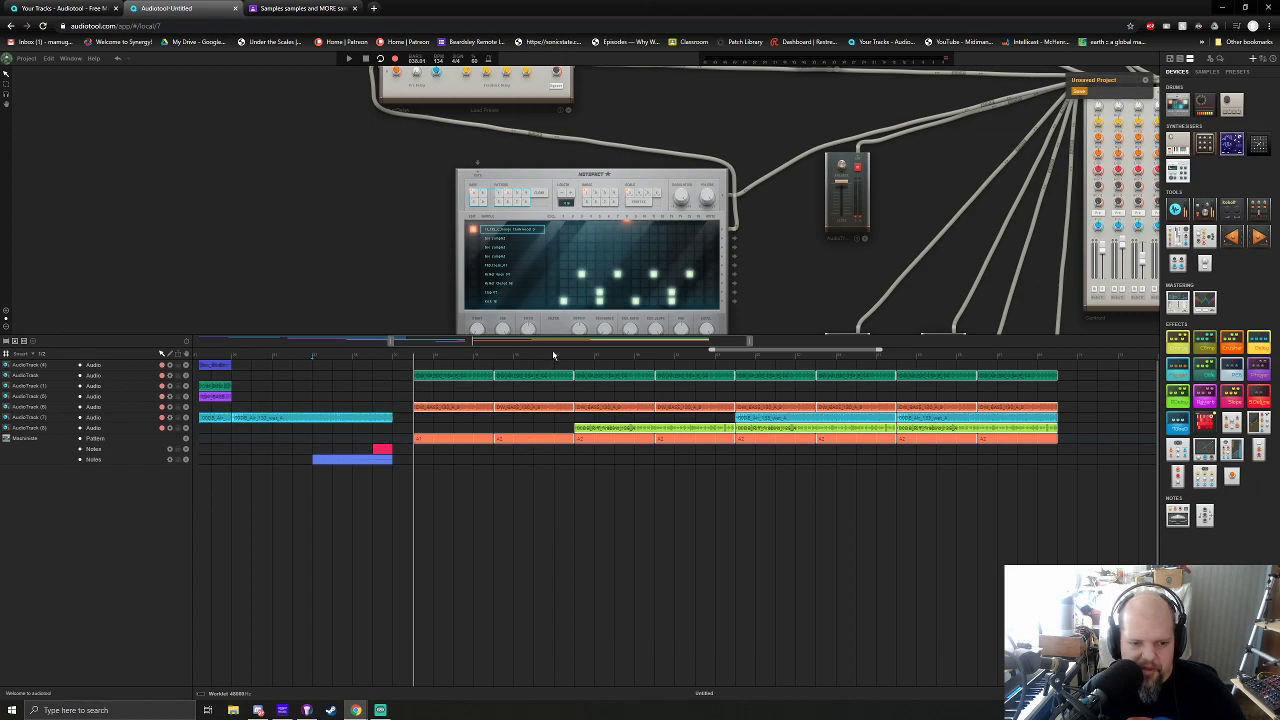
Return the playhead to the beginning of the arrangement and save the track as House samples
{"action": "left_click_drag", "start_coordinate": [575, 343], "coordinate": [477, 356]}
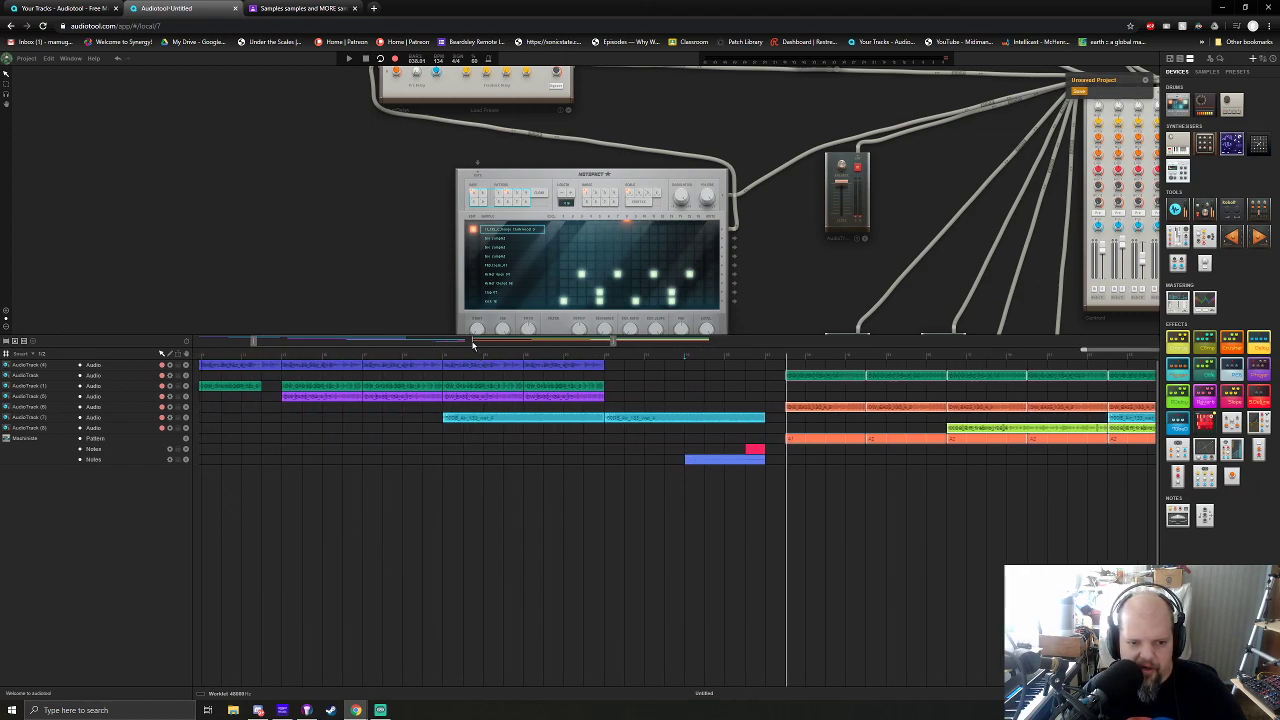
{"action": "scroll", "coordinate": [473, 345], "scroll_direction": "down", "scroll_amount": 3}
{"action": "left_click", "coordinate": [366, 60]}
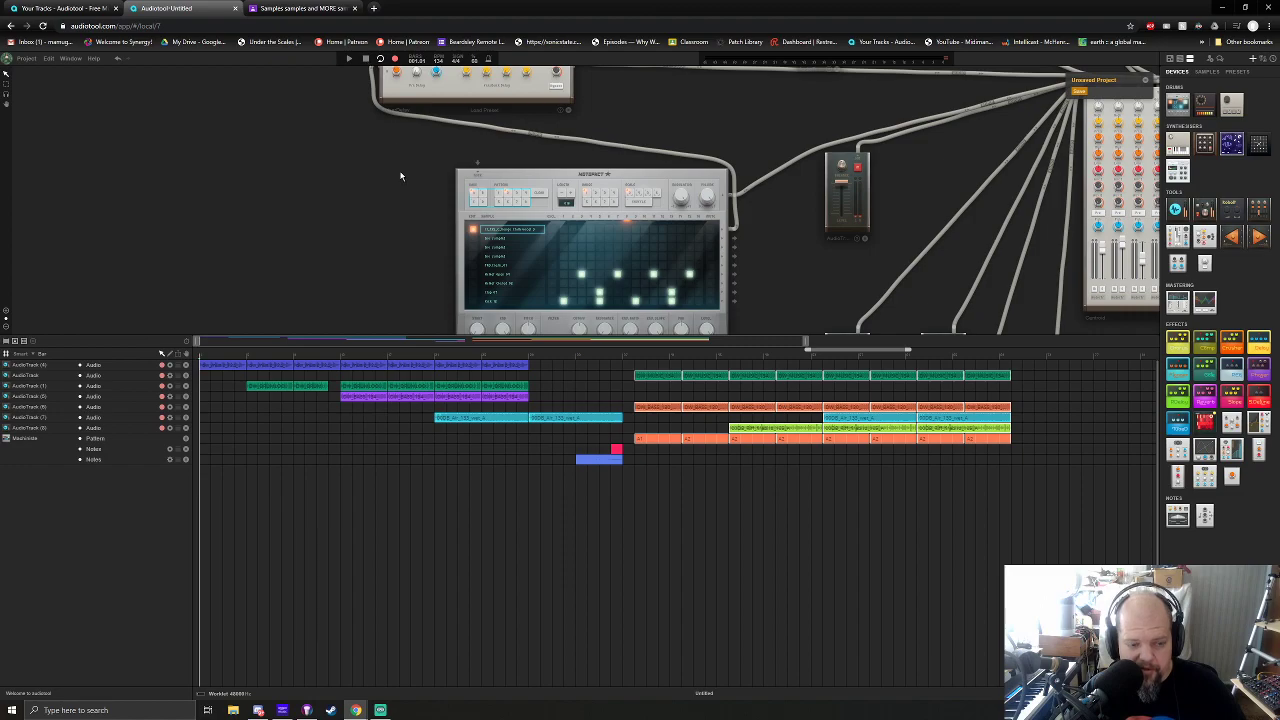
{"action": "left_click", "coordinate": [1080, 91]}
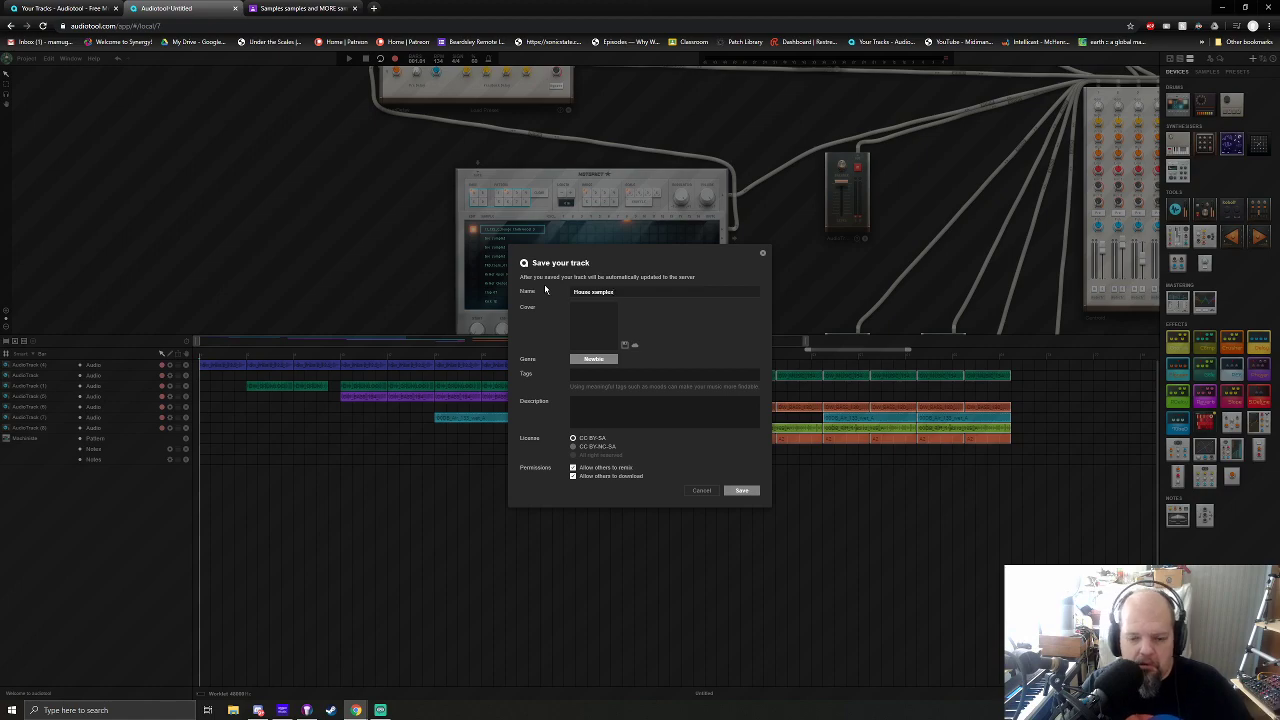
{"action": "left_click", "coordinate": [742, 490]}
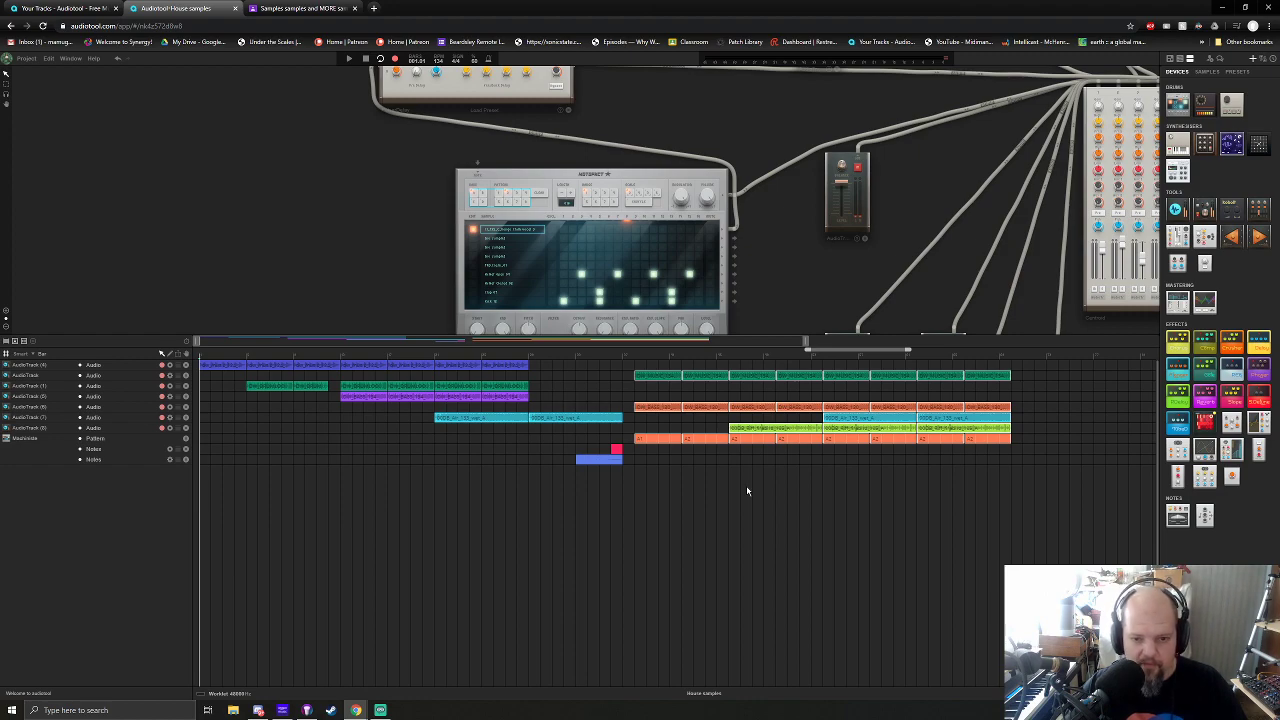
Play the arrangement from the beginning with the regions deselected, and inspect the mixer and its reverb and delay effects
{"action": "key", "text": "space"}
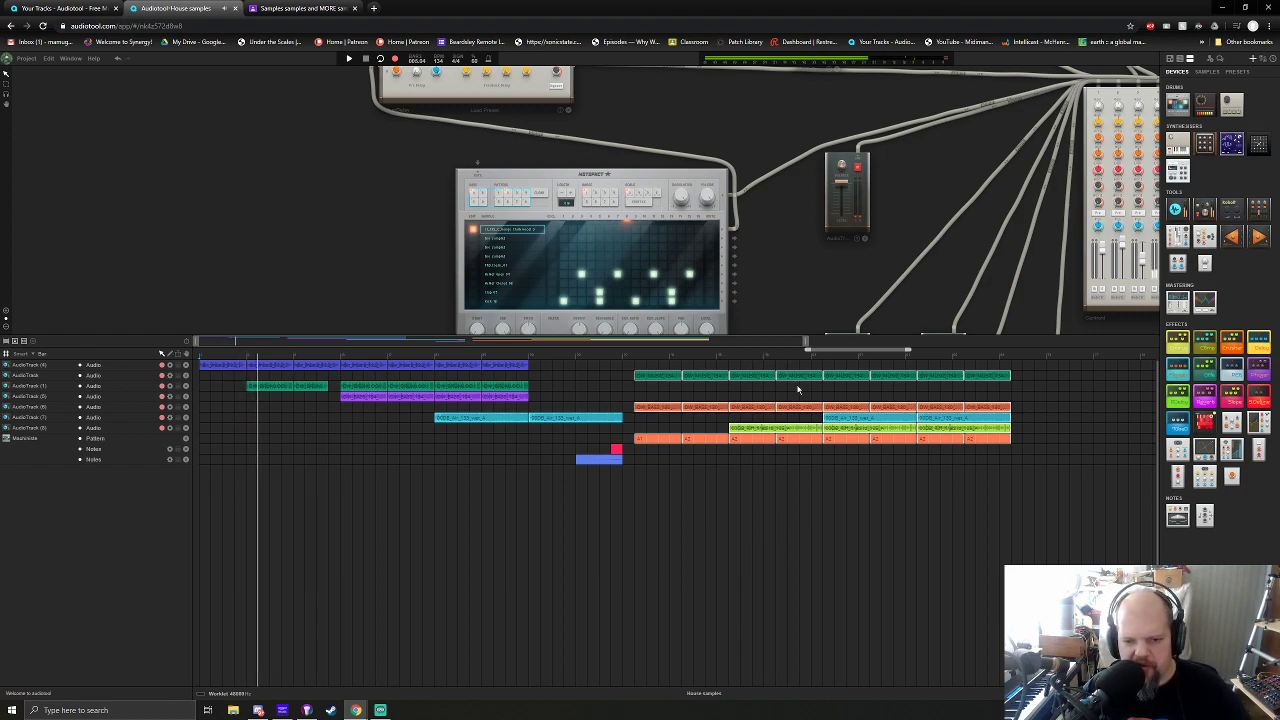
{"action": "left_click", "coordinate": [696, 386]}
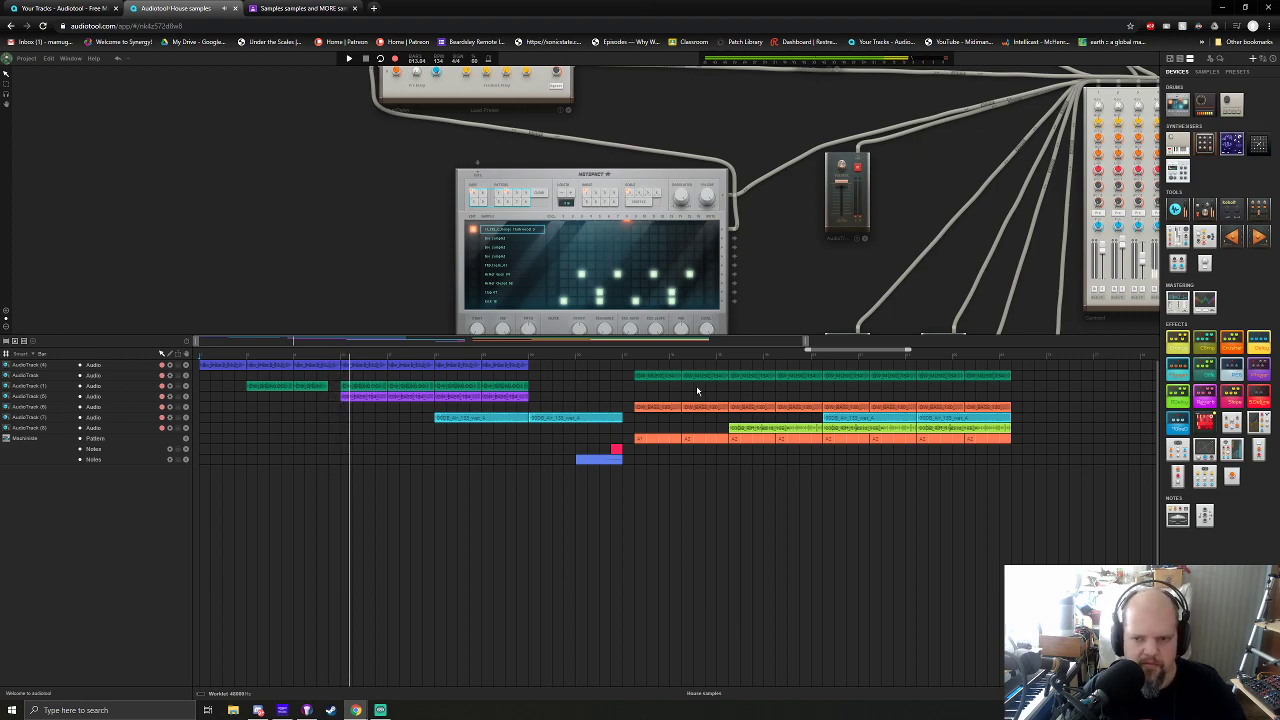
{"action": "left_click_drag", "start_coordinate": [923, 209], "coordinate": [306, 229]}
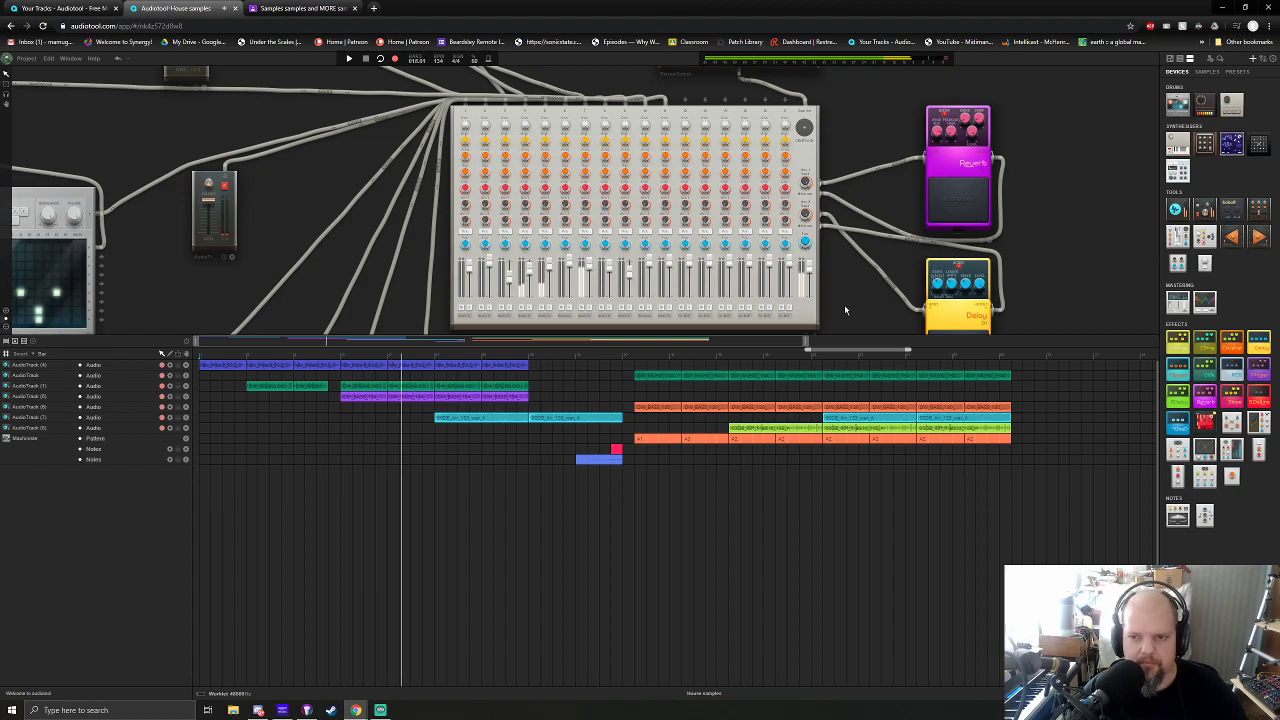
{"action": "mouse_move", "coordinate": [937, 128]}
{"action": "left_click_drag", "start_coordinate": [853, 294], "coordinate": [903, 273]}
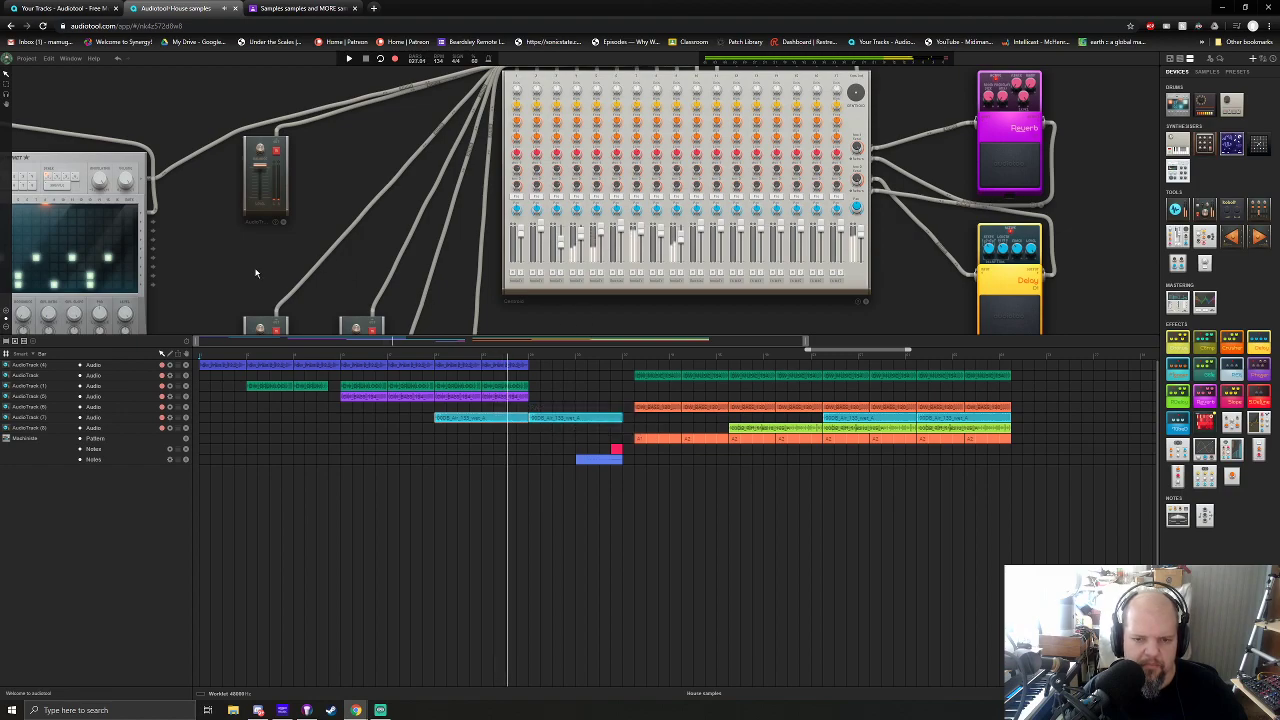
Connect the separate output of the Machiniste's last sample channel to a free mixer input and lower that mixer channel's fader slightly
{"action": "left_click_drag", "start_coordinate": [255, 272], "coordinate": [481, 264]}
{"action": "scroll", "coordinate": [495, 265], "scroll_direction": "down", "scroll_amount": 3}
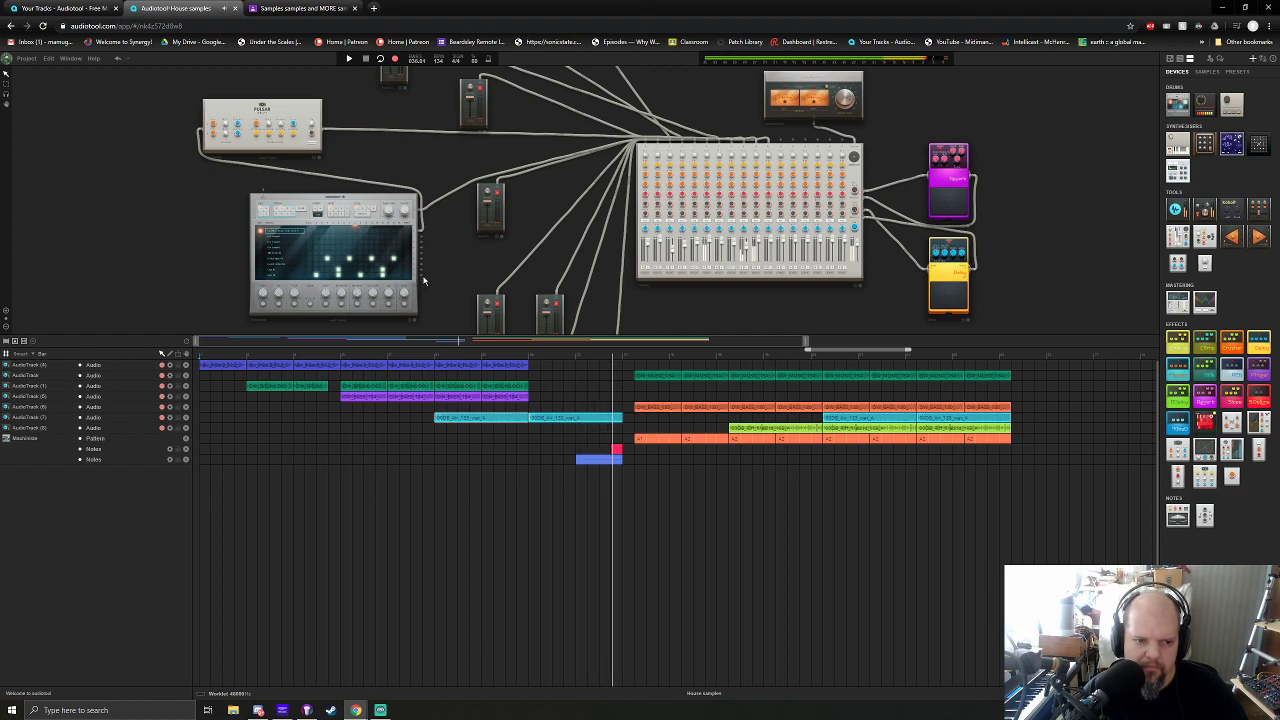
{"action": "left_click_drag", "start_coordinate": [421, 278], "coordinate": [782, 142]}
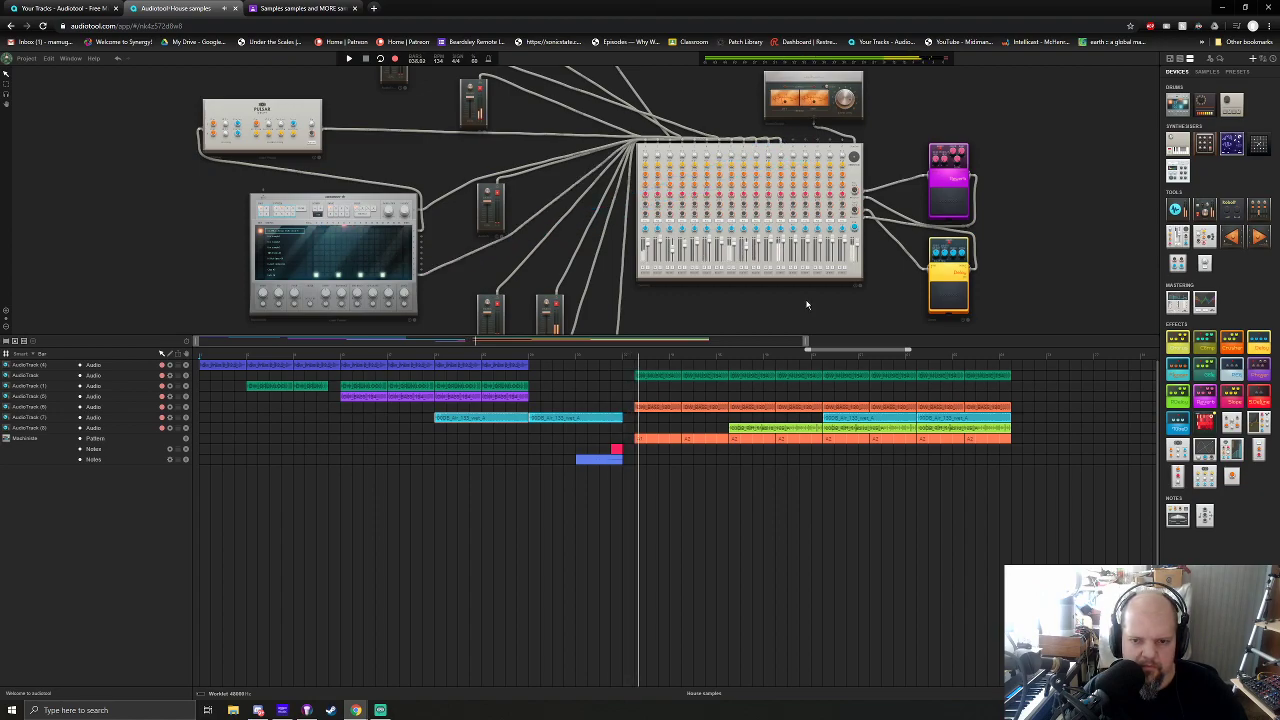
{"action": "scroll", "coordinate": [788, 210], "scroll_direction": "up", "scroll_amount": 2}
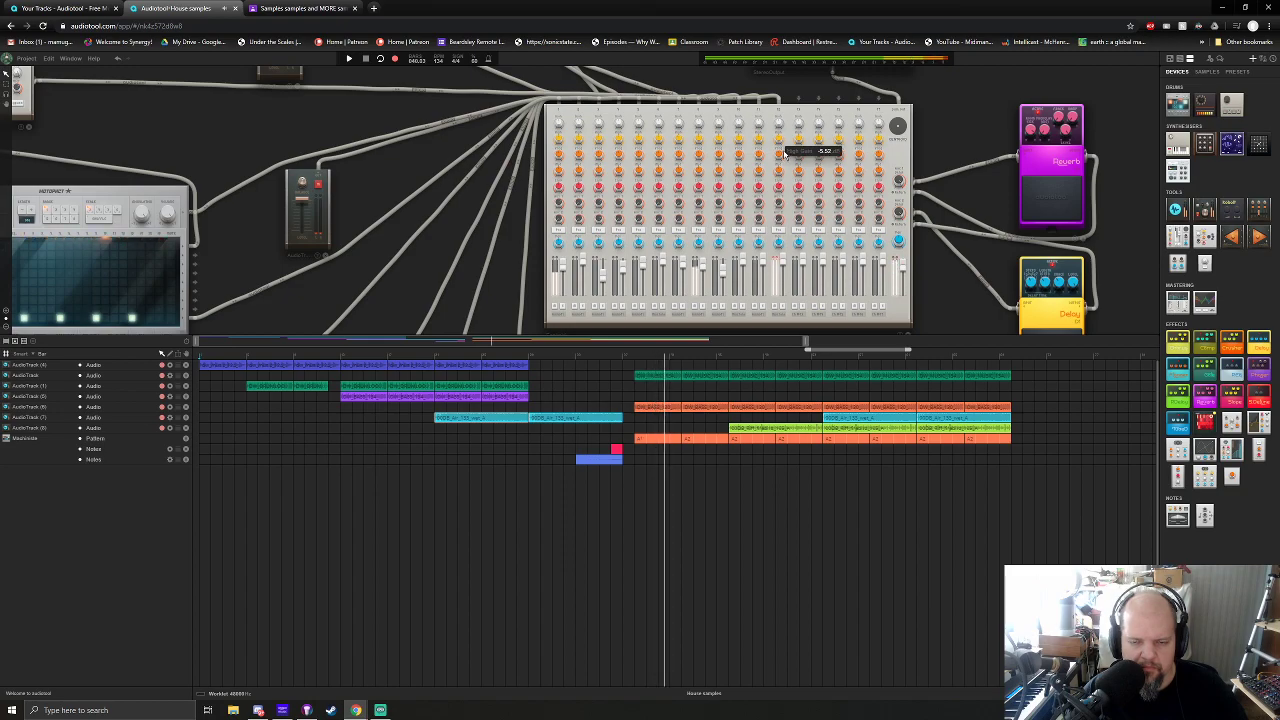
{"action": "left_click_drag", "start_coordinate": [783, 260], "coordinate": [786, 268]}
Fine-tune the level of the sixth mixer channel with its fader while the main section plays
{"action": "left_click_drag", "start_coordinate": [937, 301], "coordinate": [896, 280]}
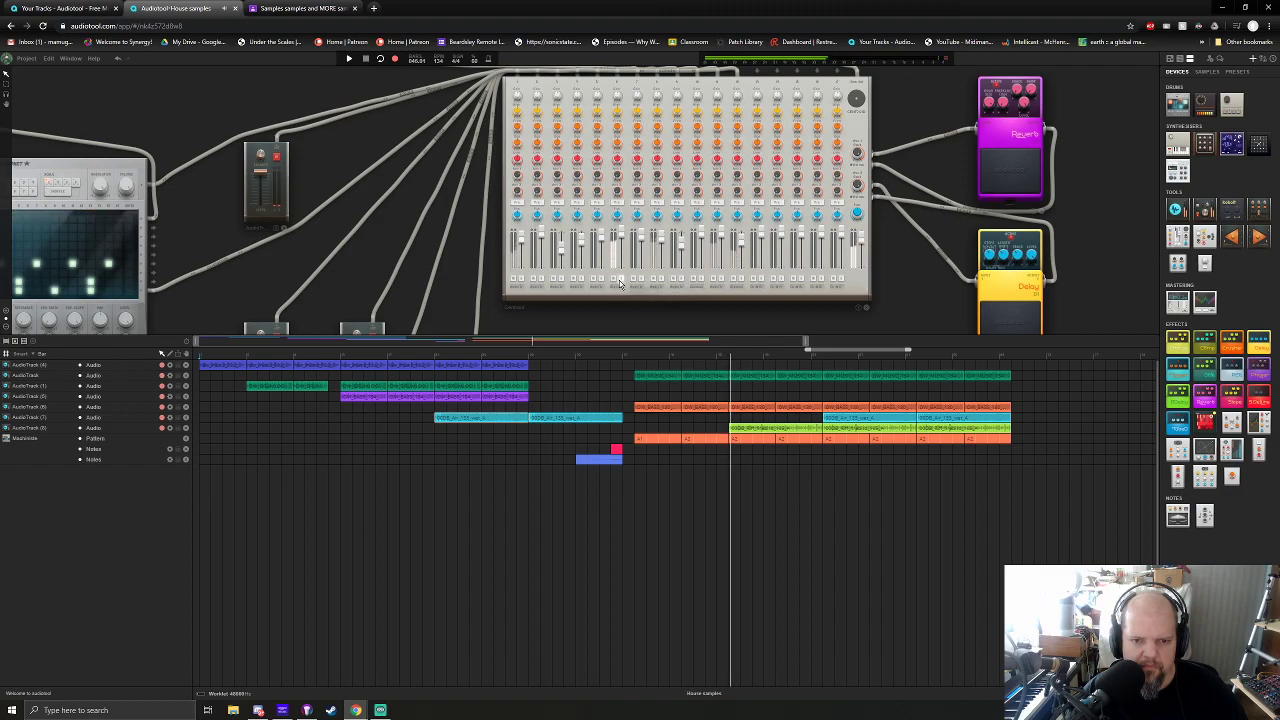
{"action": "left_click_drag", "start_coordinate": [620, 237], "coordinate": [623, 237]}
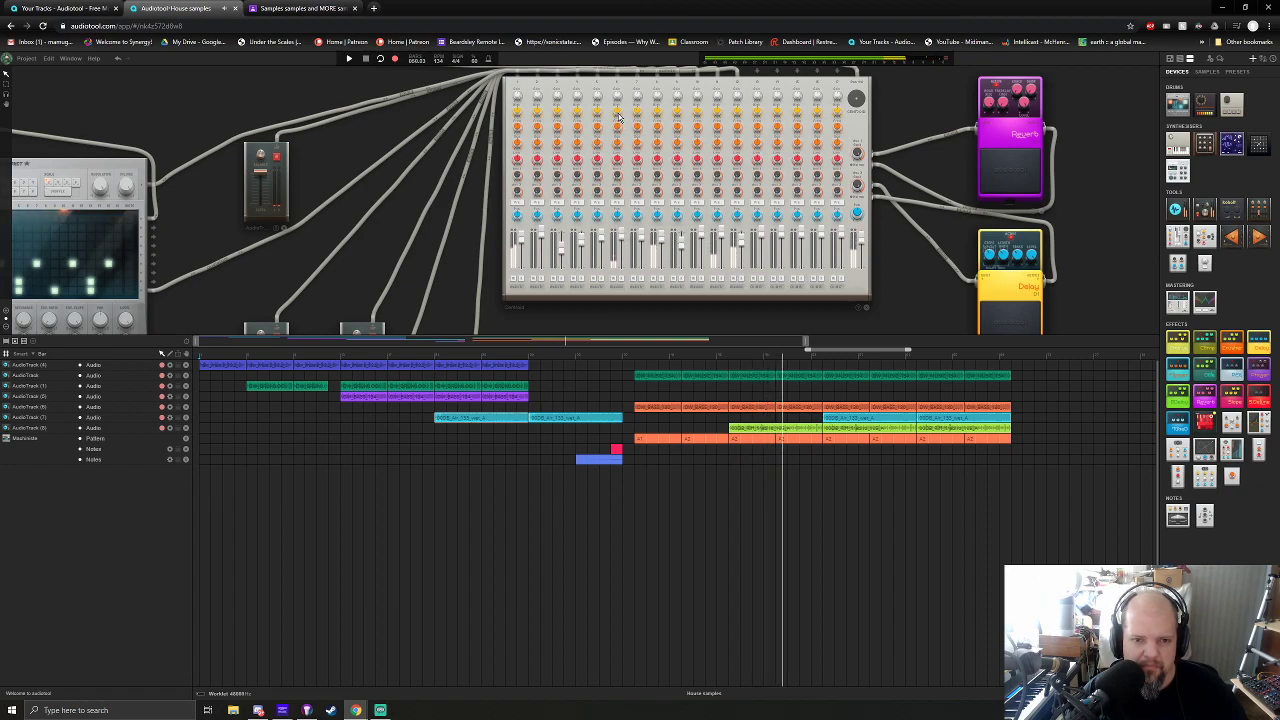
{"action": "left_click_drag", "start_coordinate": [624, 237], "coordinate": [626, 241]}
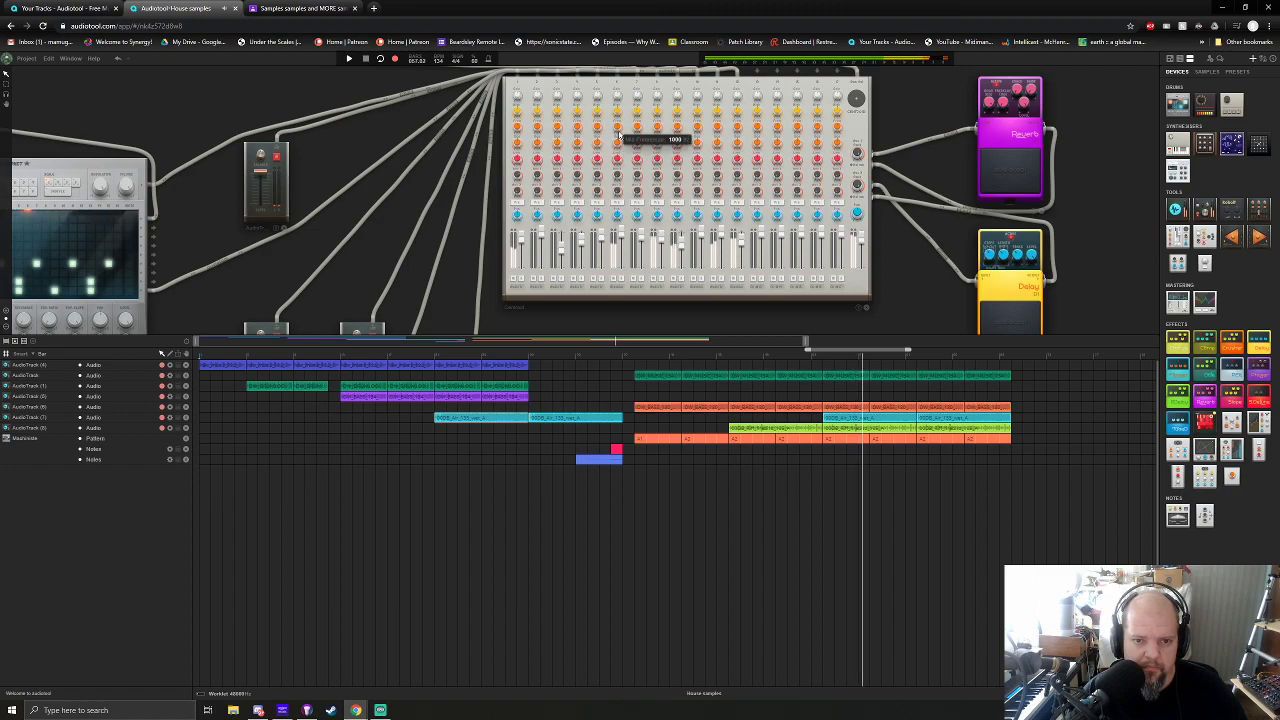
Move the loop range over the last eight bars of the main section and place the playhead at the section's end, bar 70
{"action": "left_click_drag", "start_coordinate": [921, 297], "coordinate": [705, 266]}
{"action": "scroll", "coordinate": [803, 297], "scroll_direction": "down", "scroll_amount": 3}
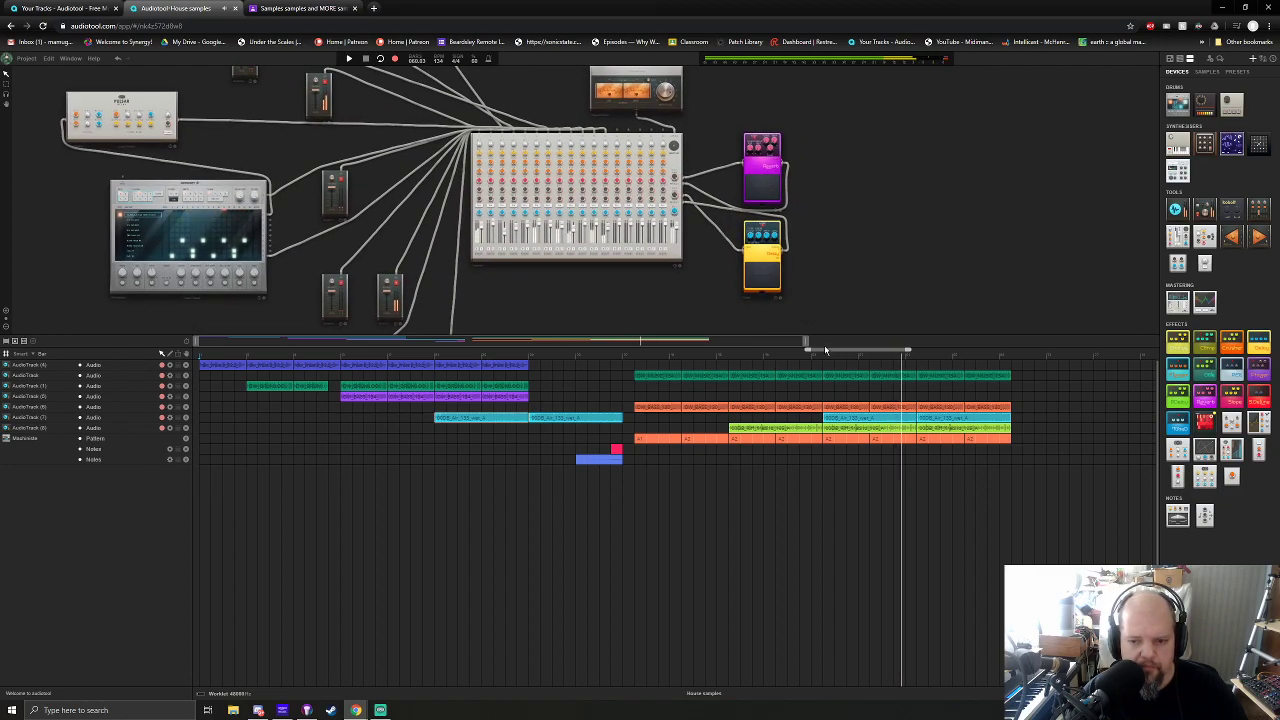
{"action": "left_click_drag", "start_coordinate": [828, 350], "coordinate": [933, 355]}
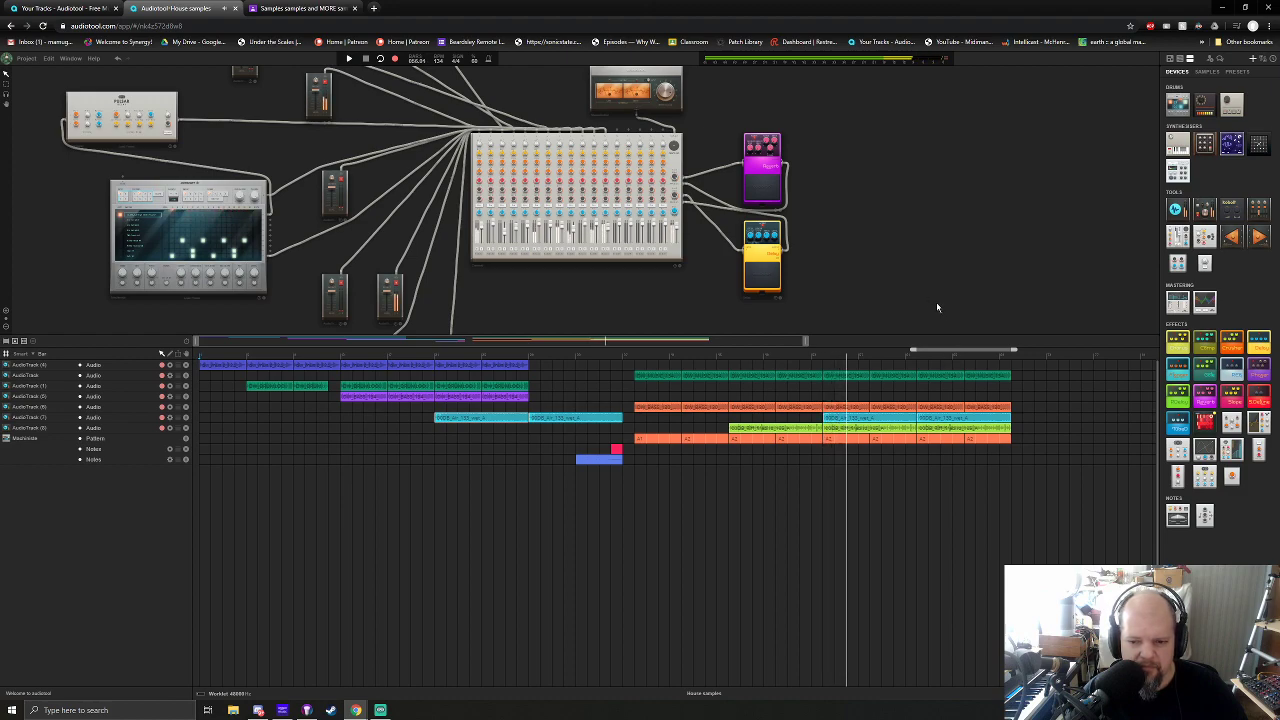
{"action": "left_click", "coordinate": [918, 360]}
{"action": "left_click_drag", "start_coordinate": [655, 343], "coordinate": [826, 357]}
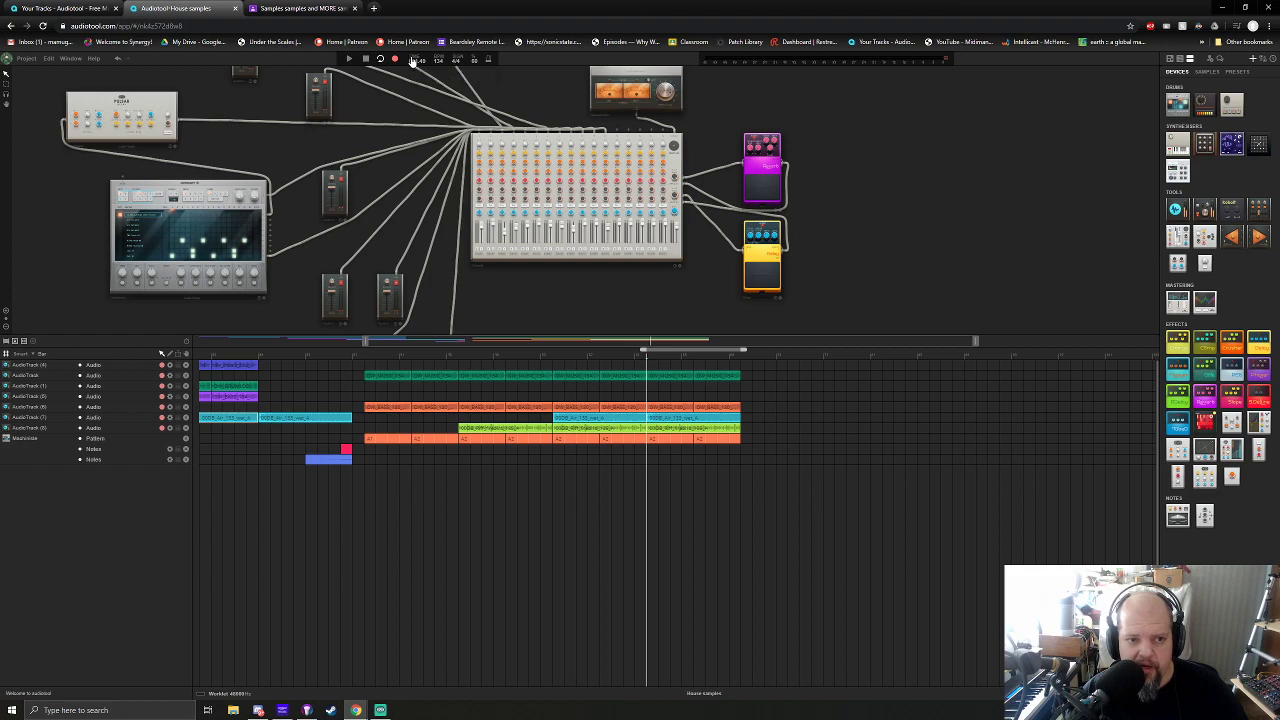
{"action": "left_click", "coordinate": [741, 360]}
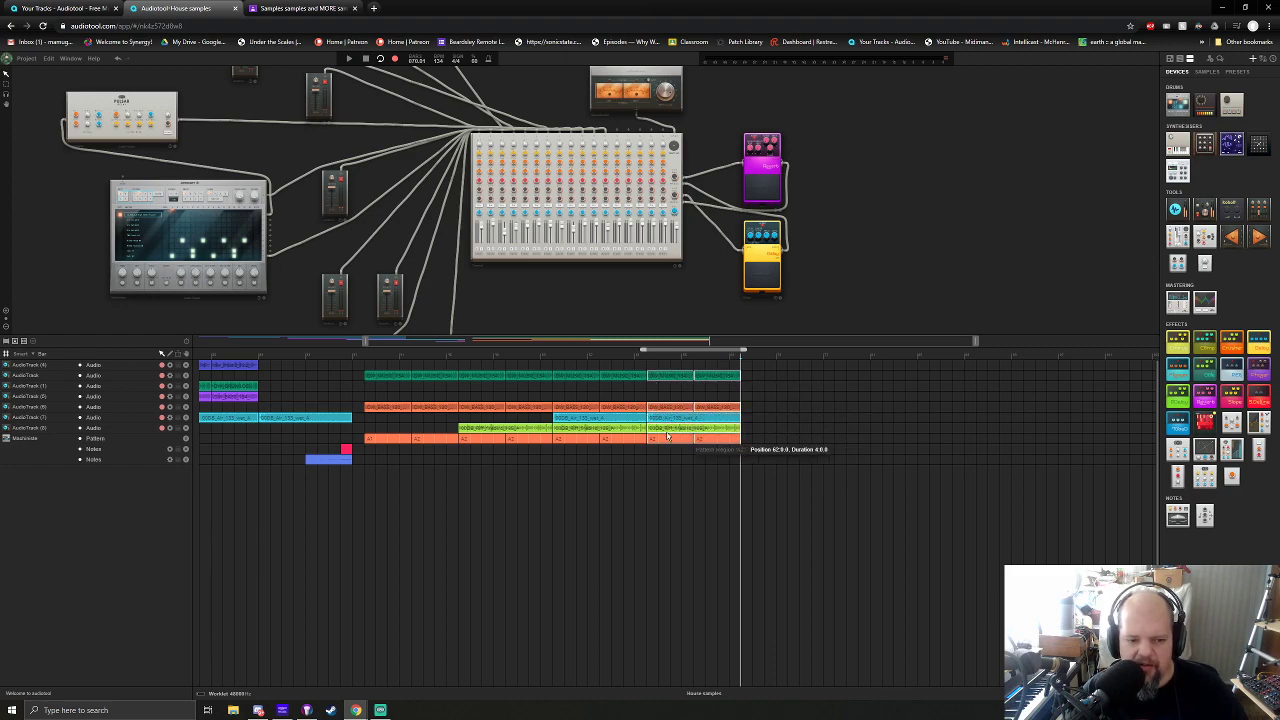
Filter the sample library to loops around 134 bpm with the search cleared, and paste copies of the last eight bars' regions at bar 70
{"action": "left_click", "coordinate": [770, 427]}
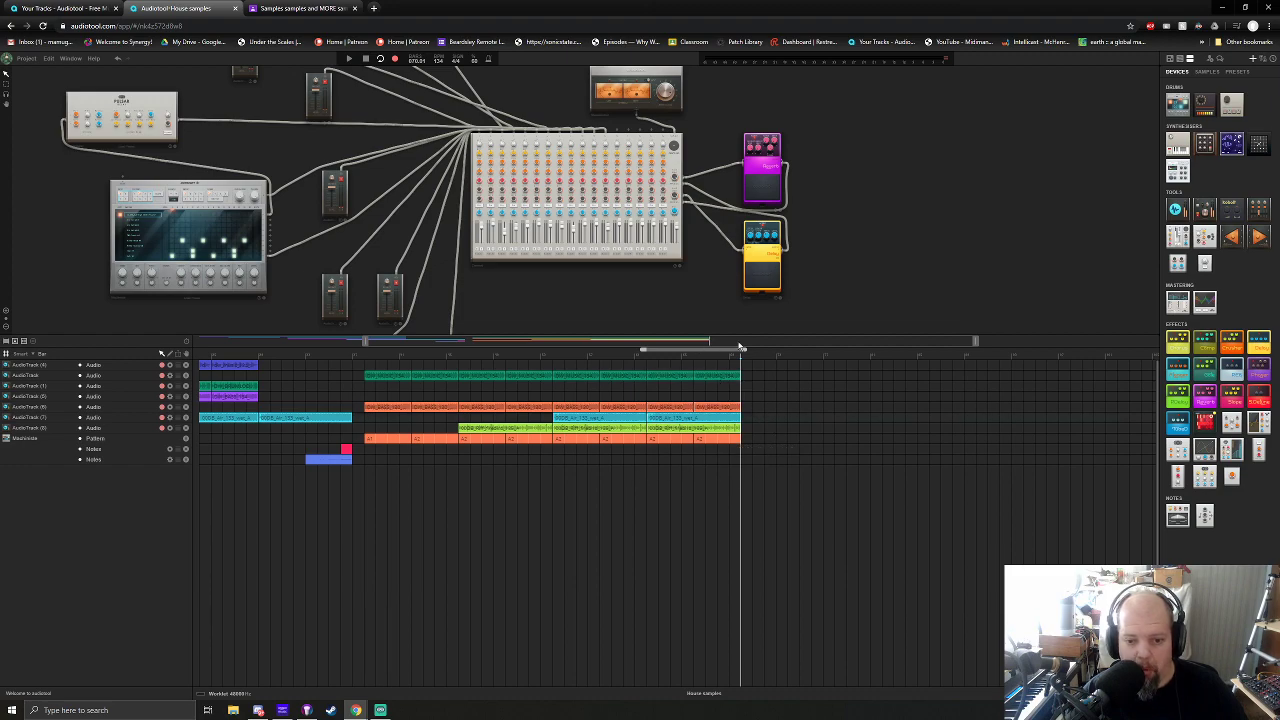
{"action": "left_click", "coordinate": [1208, 74]}
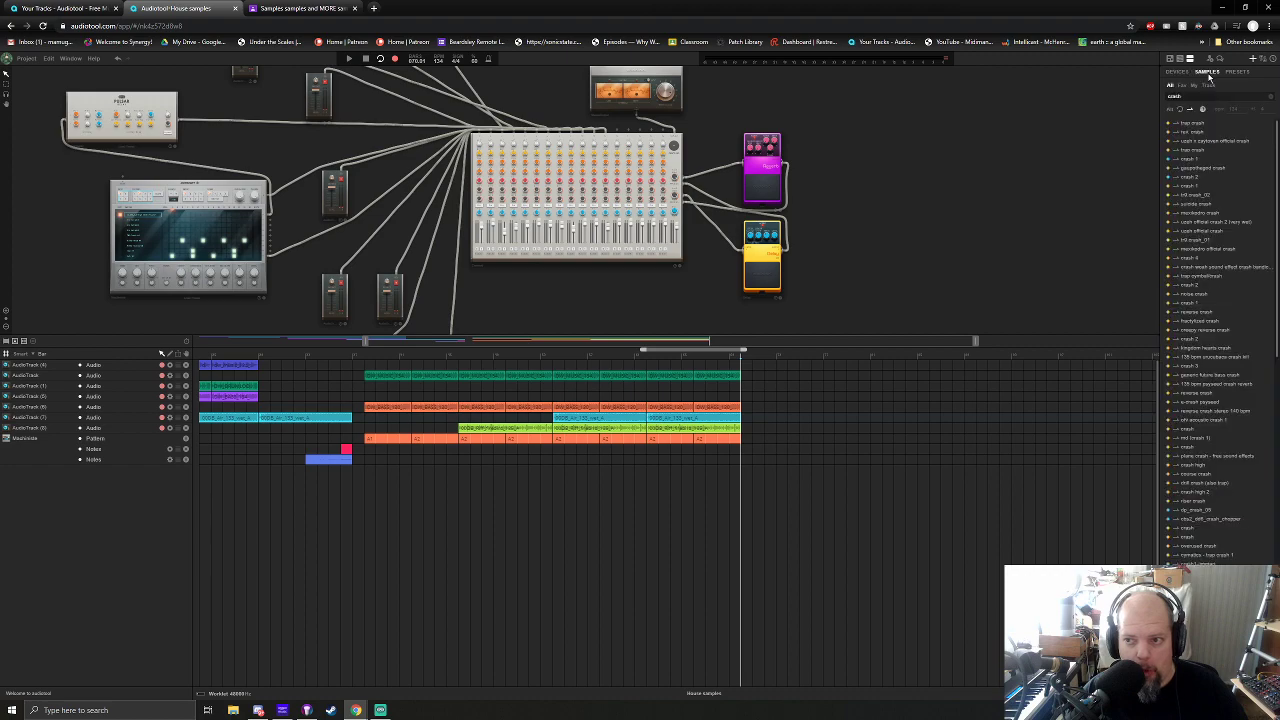
{"action": "left_click", "coordinate": [1180, 110]}
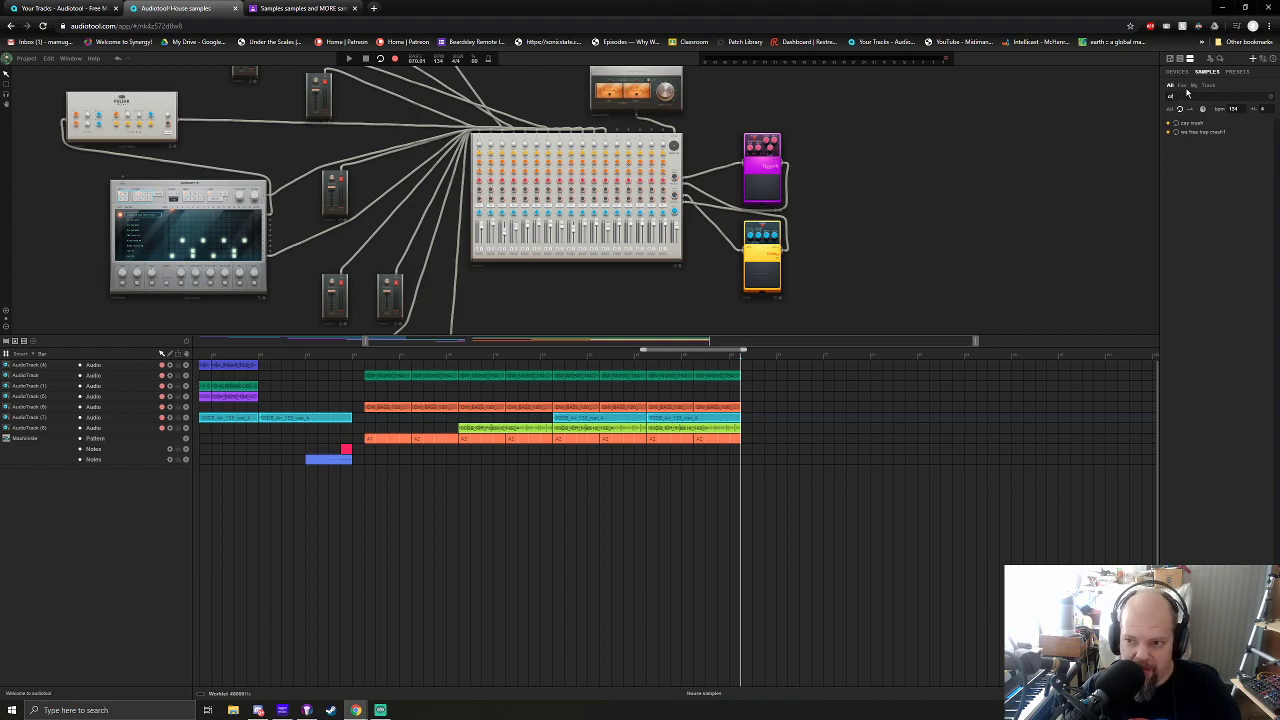
{"action": "left_click_drag", "start_coordinate": [773, 437], "coordinate": [757, 380]}
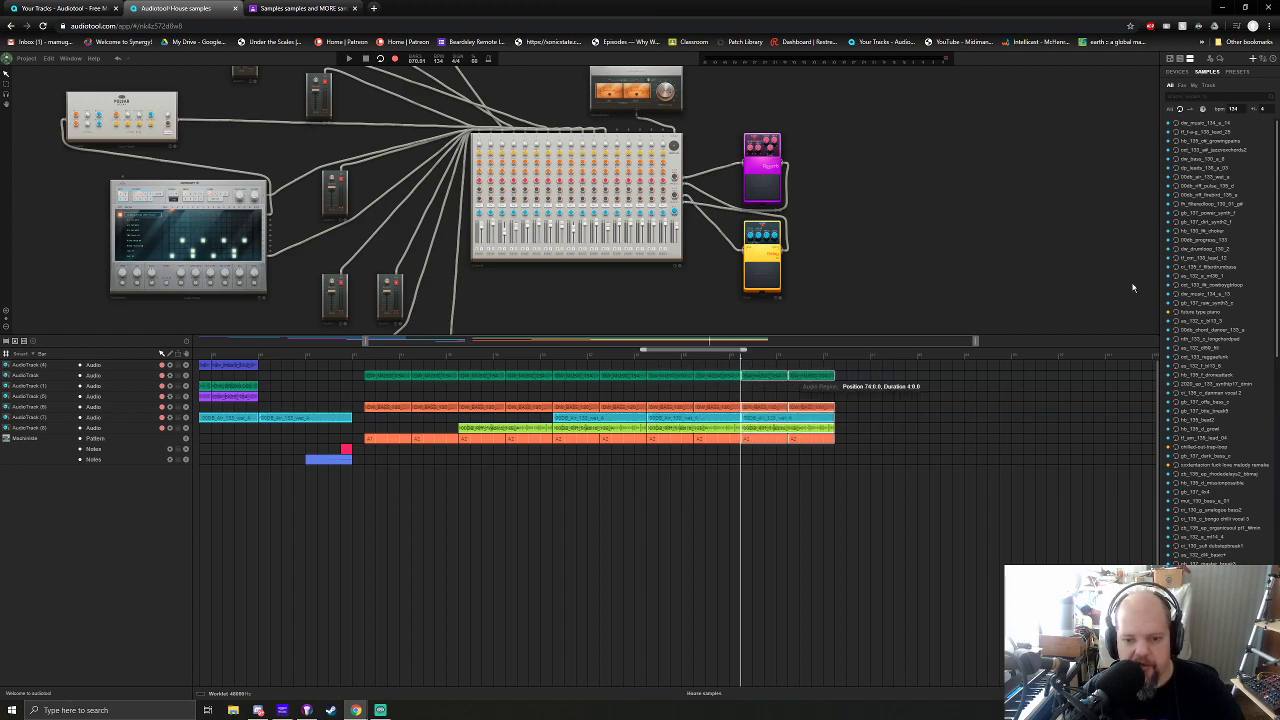
Audition several loops near the start of the sample list, including dw_drumloop_130_2 and the filtered drum loop below it
{"action": "scroll", "coordinate": [1216, 206], "scroll_direction": "down", "scroll_amount": 2}
{"action": "left_click", "coordinate": [1176, 181]}
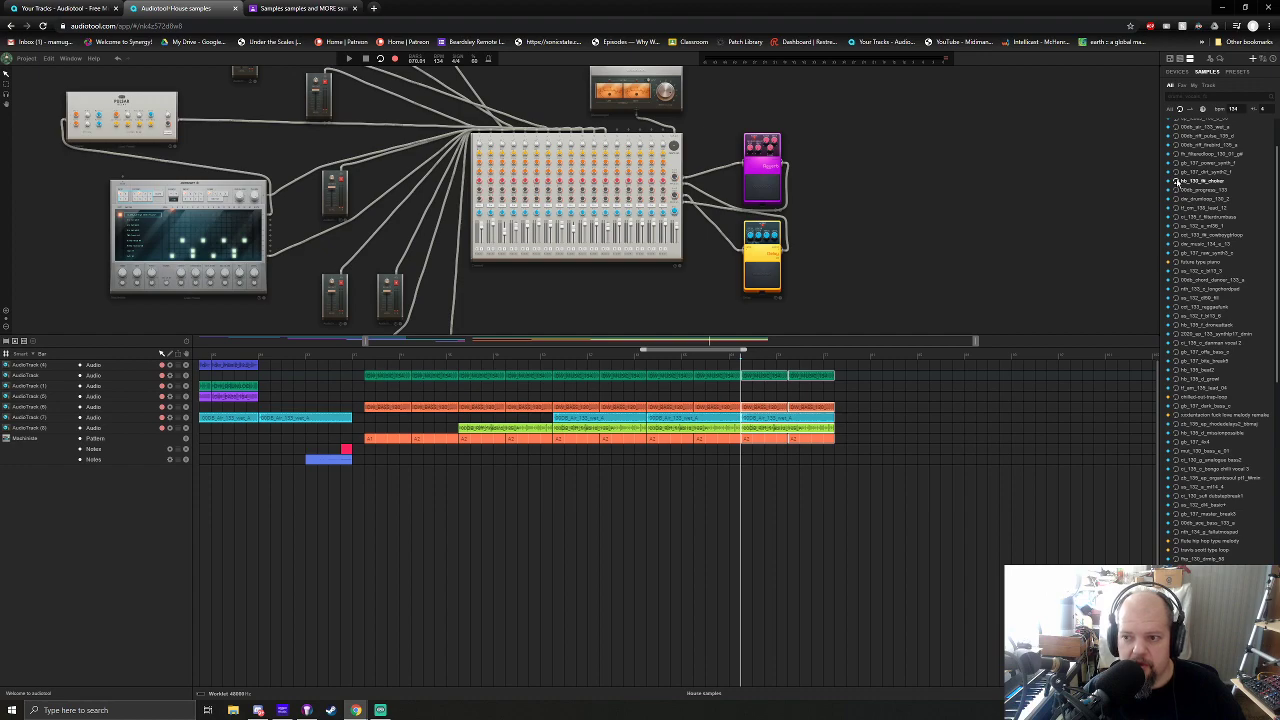
{"action": "left_click", "coordinate": [1177, 190]}
{"action": "left_click", "coordinate": [1175, 199]}
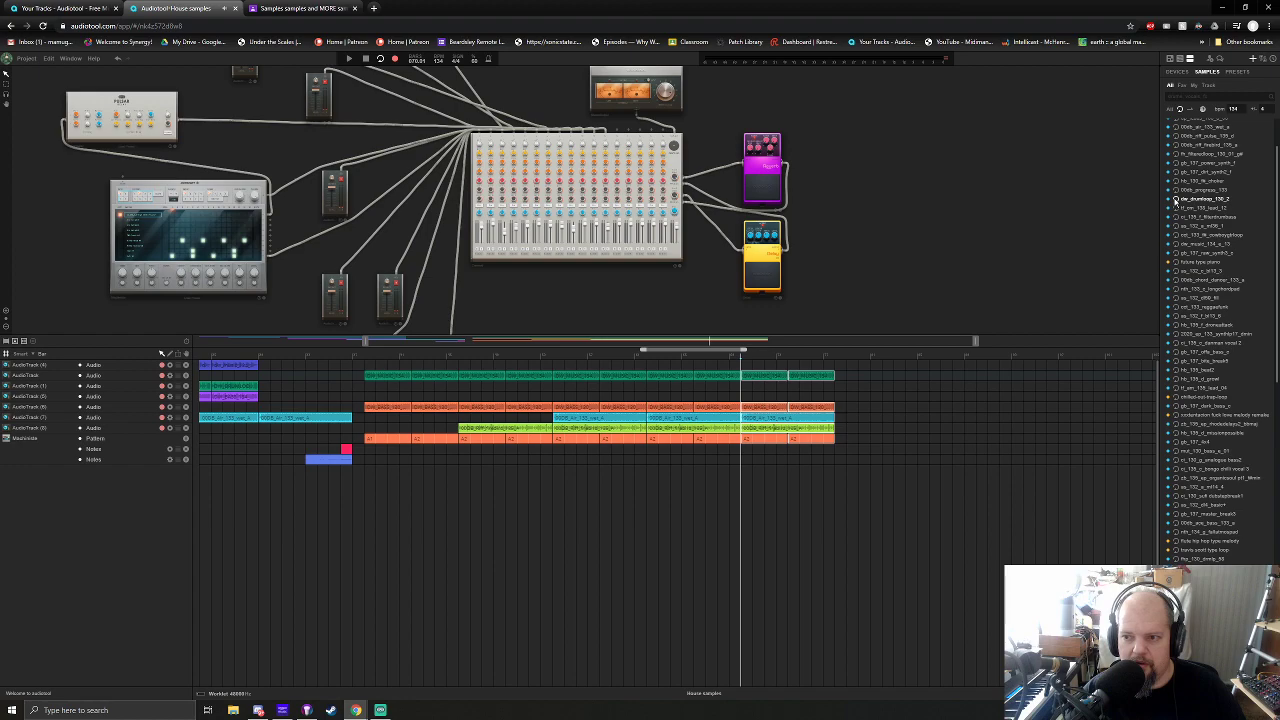
{"action": "left_click", "coordinate": [1176, 217]}
Audition loops further down the list, including metro boomin type loop, as_132_demon_lp11 and hard hitting japanese type synths
{"action": "scroll", "coordinate": [1215, 322], "scroll_direction": "down", "scroll_amount": 10}
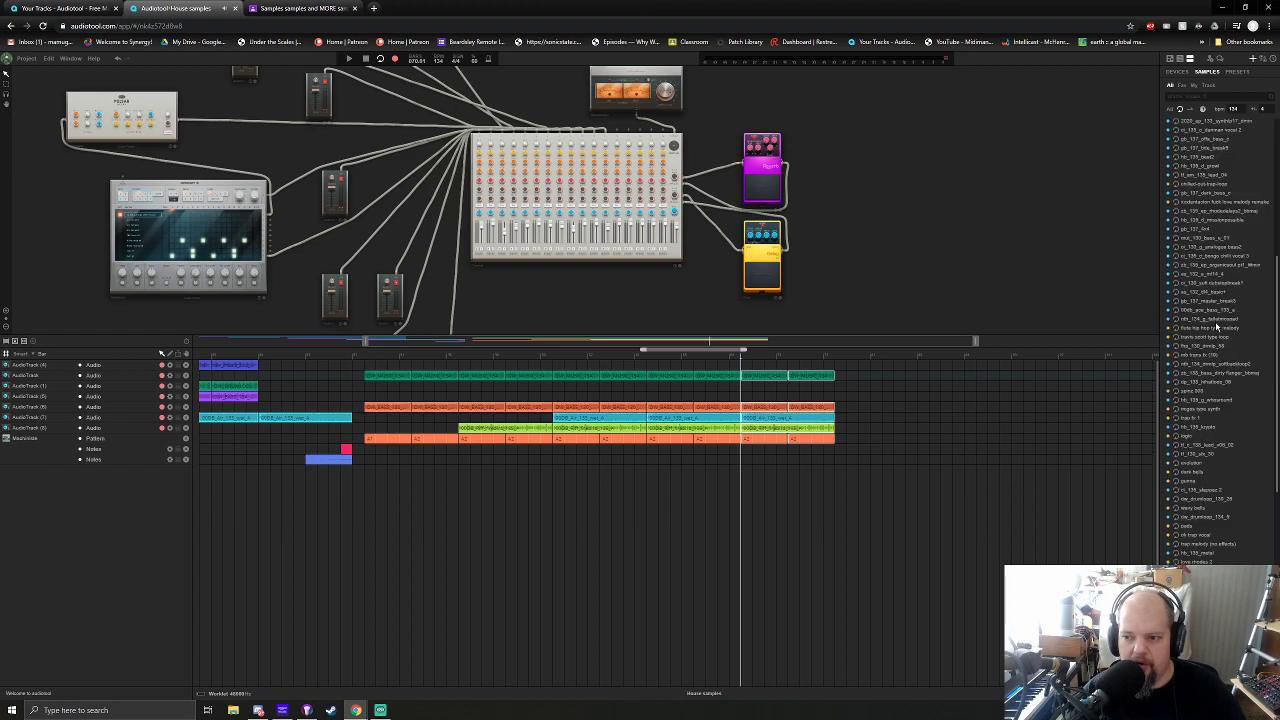
{"action": "scroll", "coordinate": [1215, 322], "scroll_direction": "down", "scroll_amount": 5}
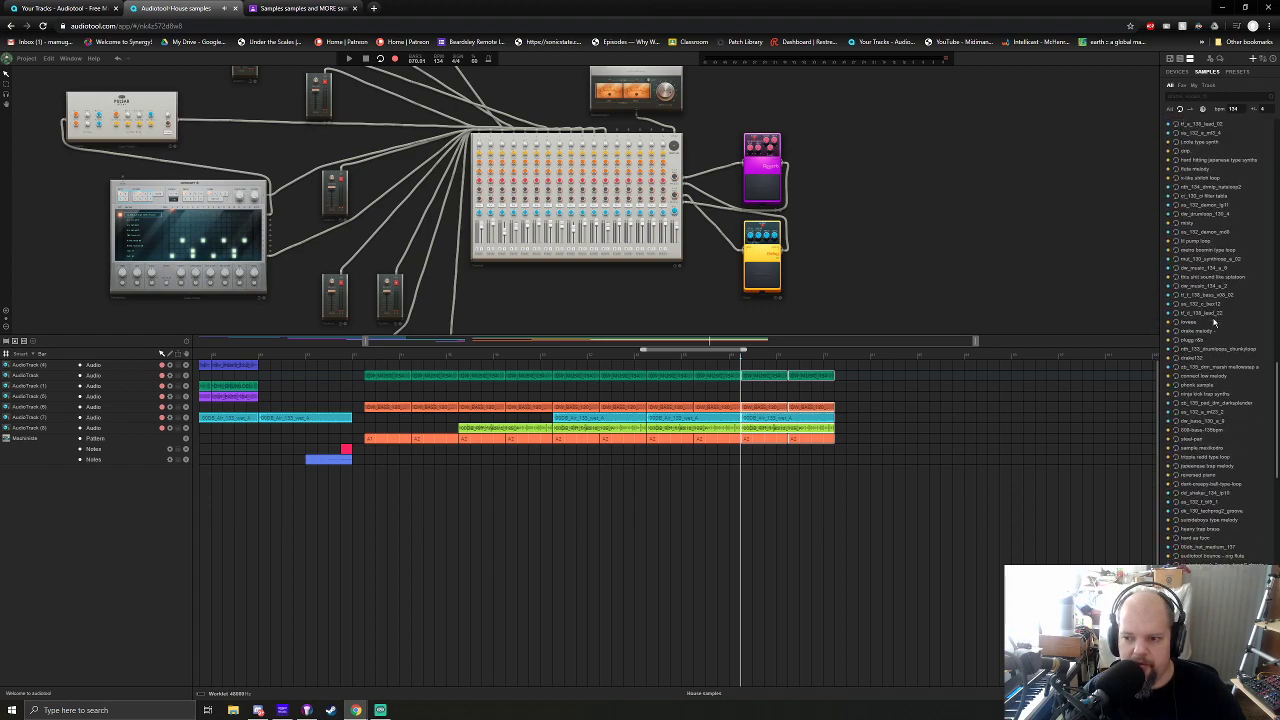
{"action": "left_click", "coordinate": [1177, 268]}
{"action": "left_click", "coordinate": [1176, 259]}
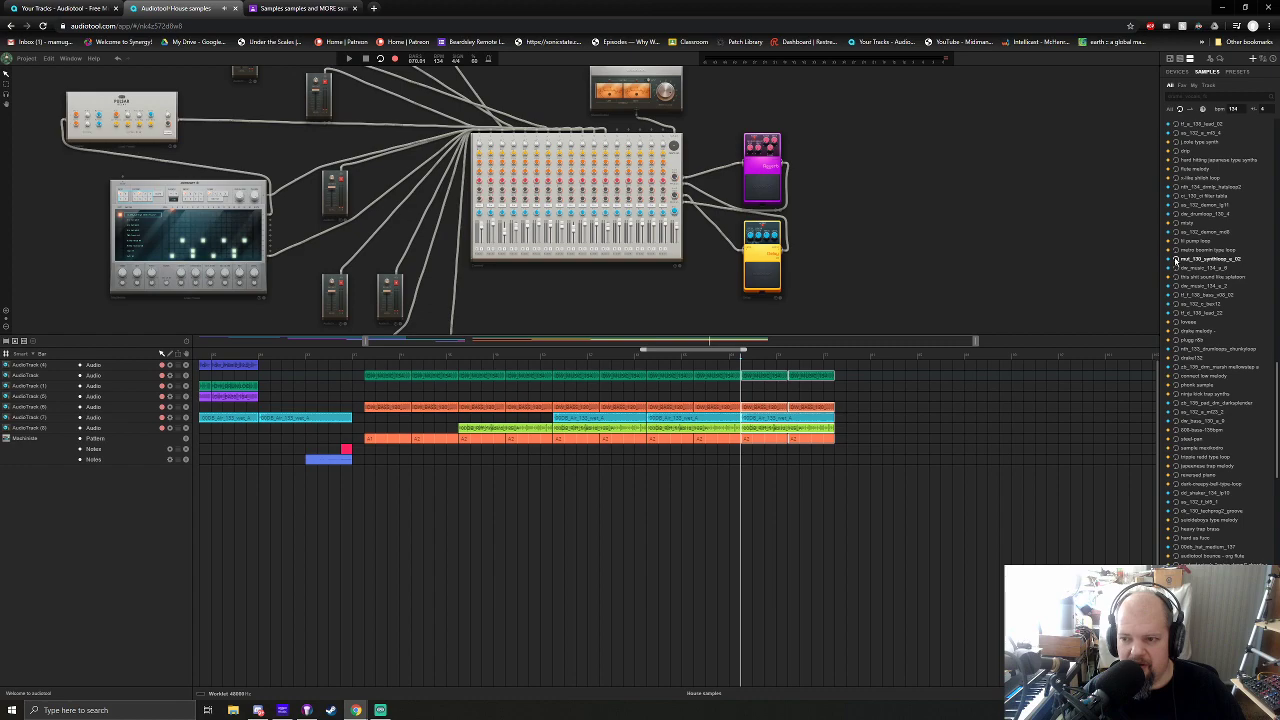
{"action": "left_click", "coordinate": [1176, 252]}
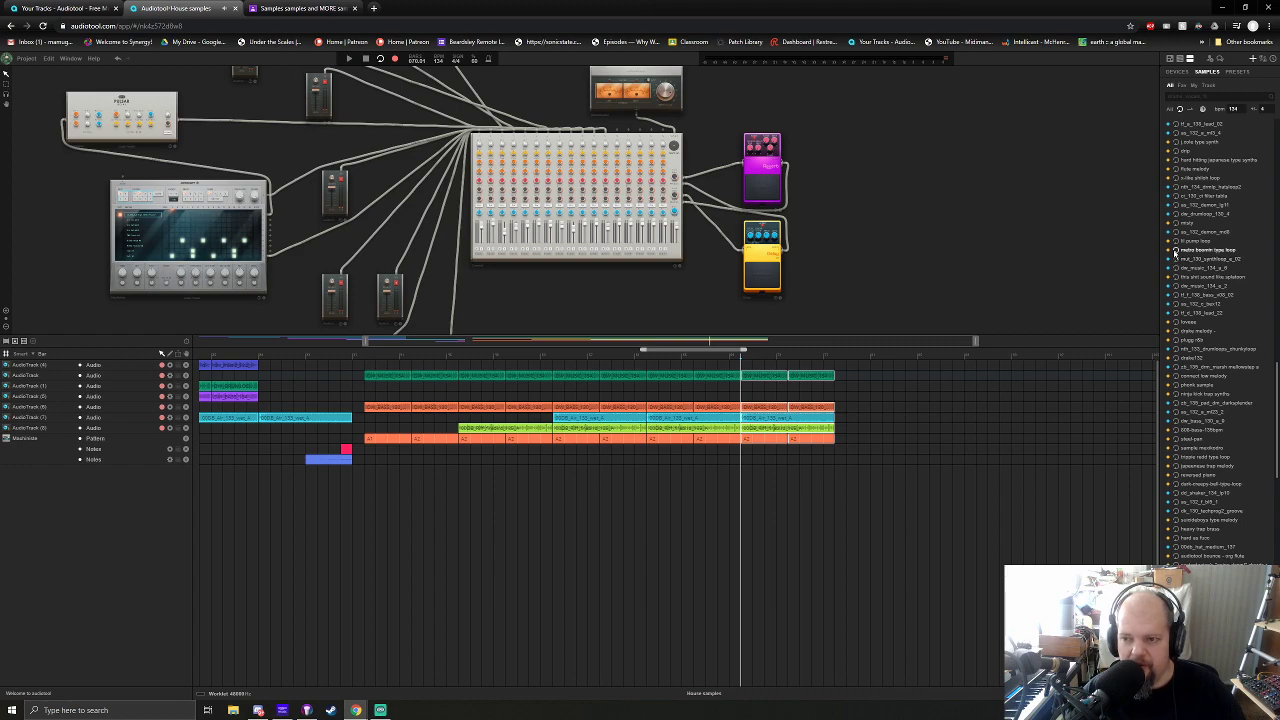
{"action": "left_click", "coordinate": [1177, 224]}
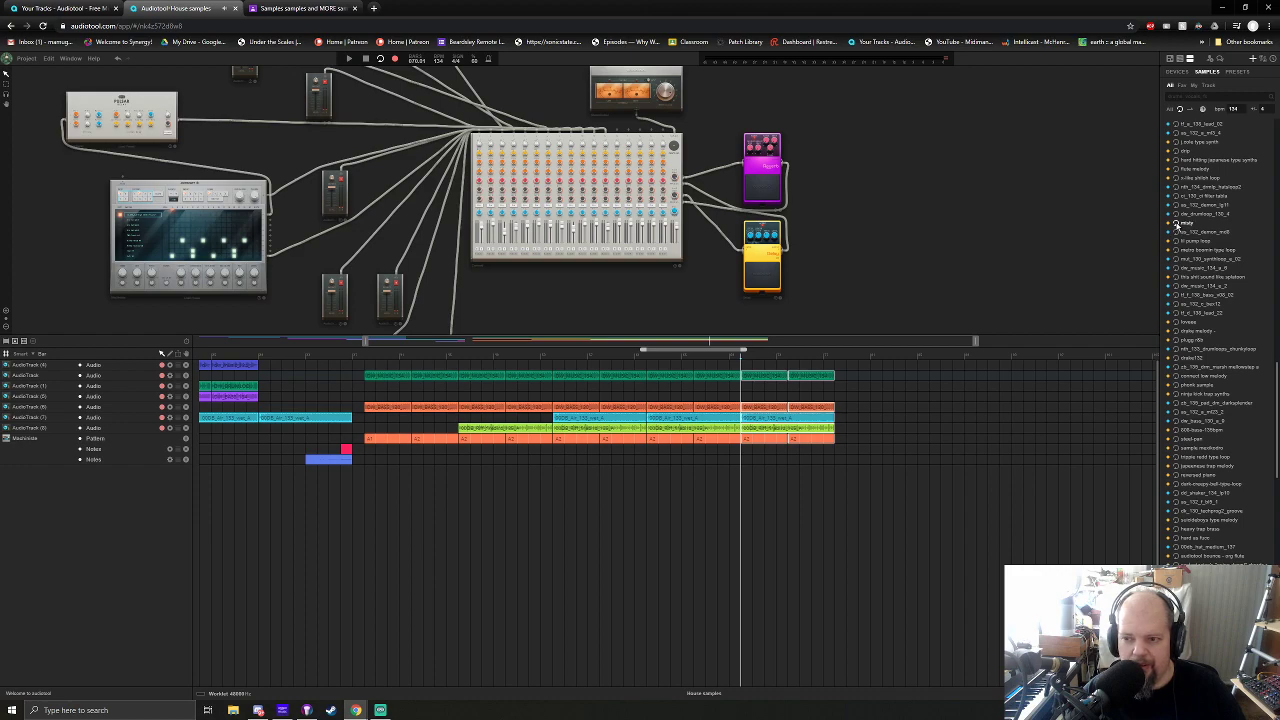
{"action": "left_click", "coordinate": [1177, 215]}
{"action": "left_click", "coordinate": [1177, 206]}
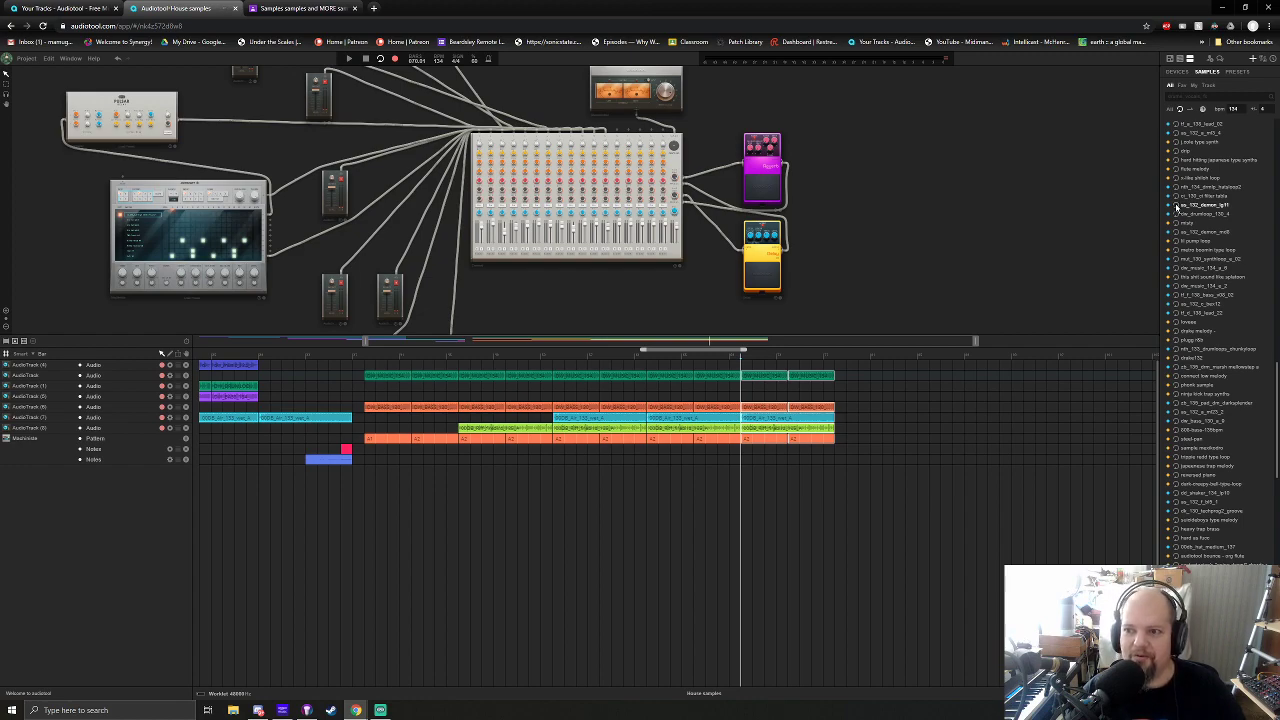
{"action": "left_click", "coordinate": [1177, 143]}
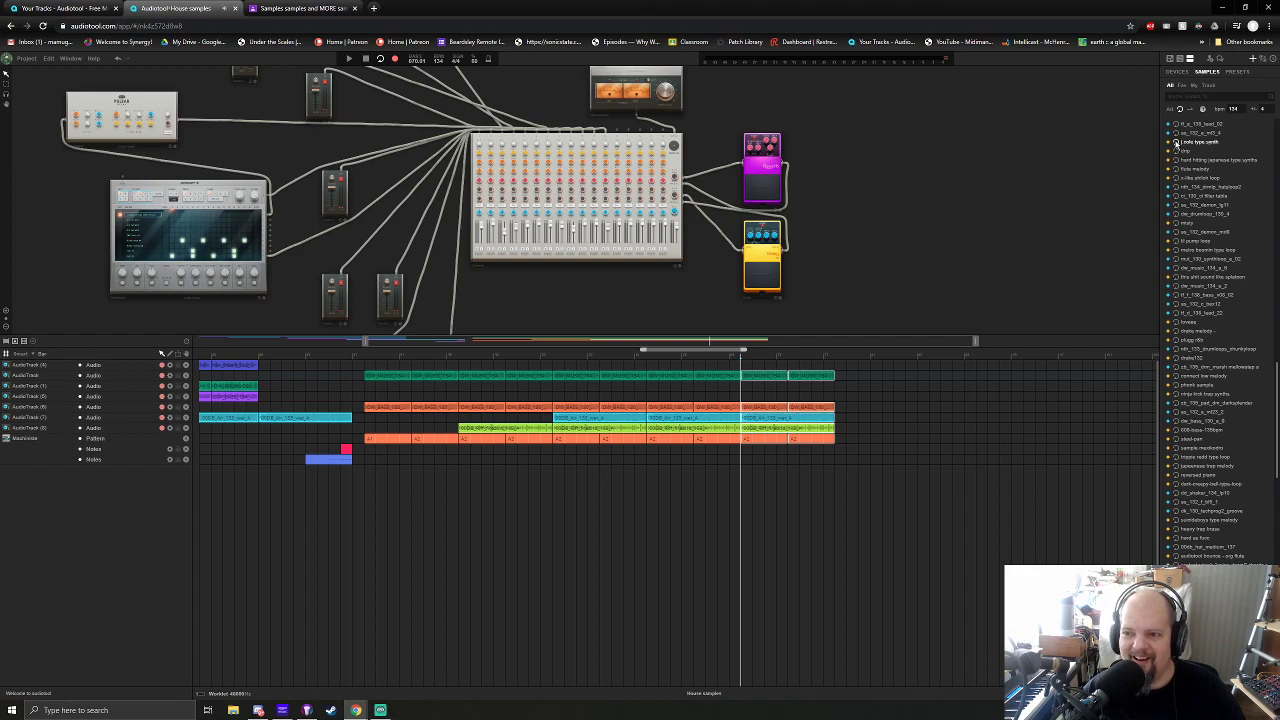
{"action": "left_click", "coordinate": [1177, 160]}
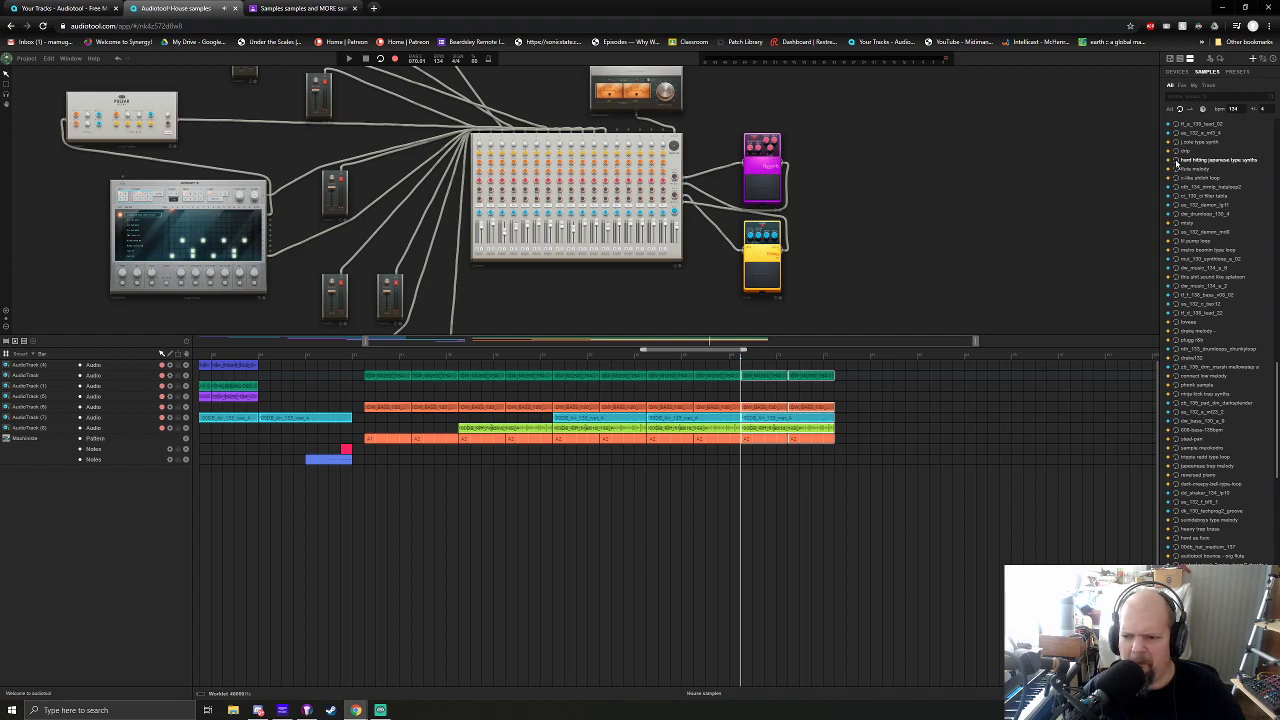
Audition three more melodic loops, including dark-creepy-bell-type-loop and trippie redd type loop
{"action": "scroll", "coordinate": [1176, 289], "scroll_direction": "down", "scroll_amount": 5}
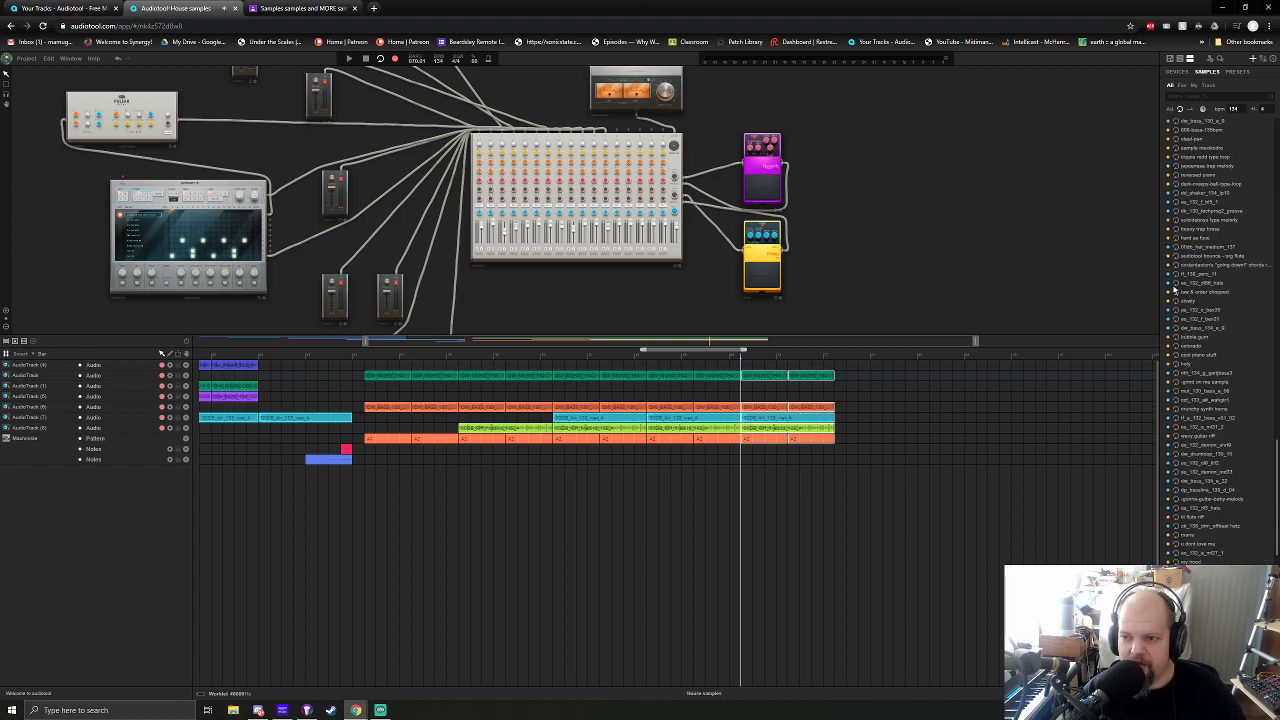
{"action": "left_click", "coordinate": [1175, 148]}
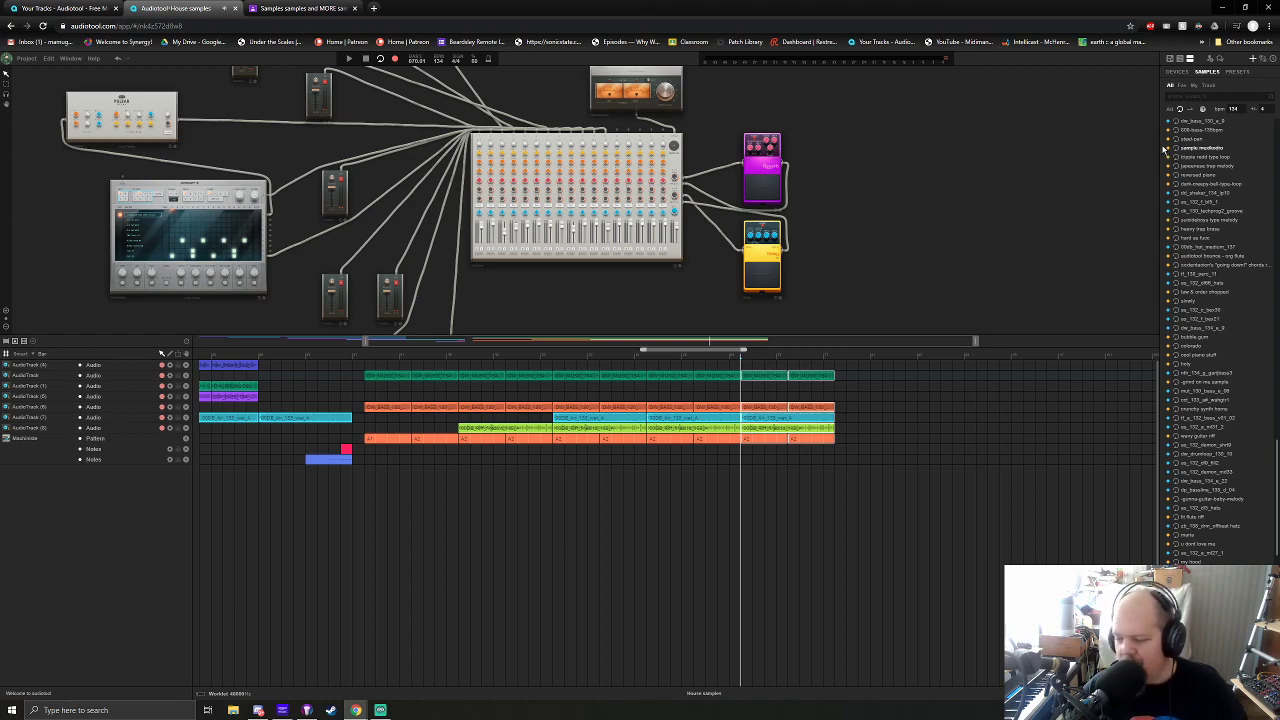
{"action": "left_click", "coordinate": [1176, 185]}
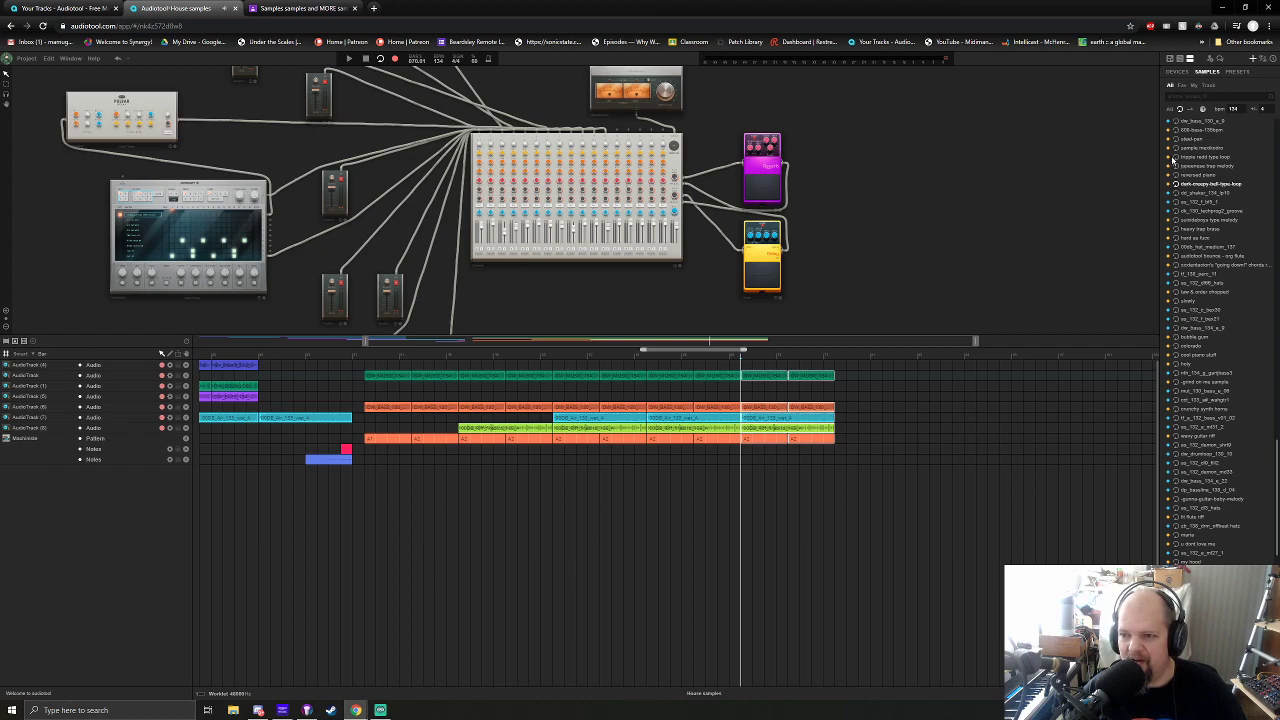
{"action": "left_click", "coordinate": [1176, 157]}
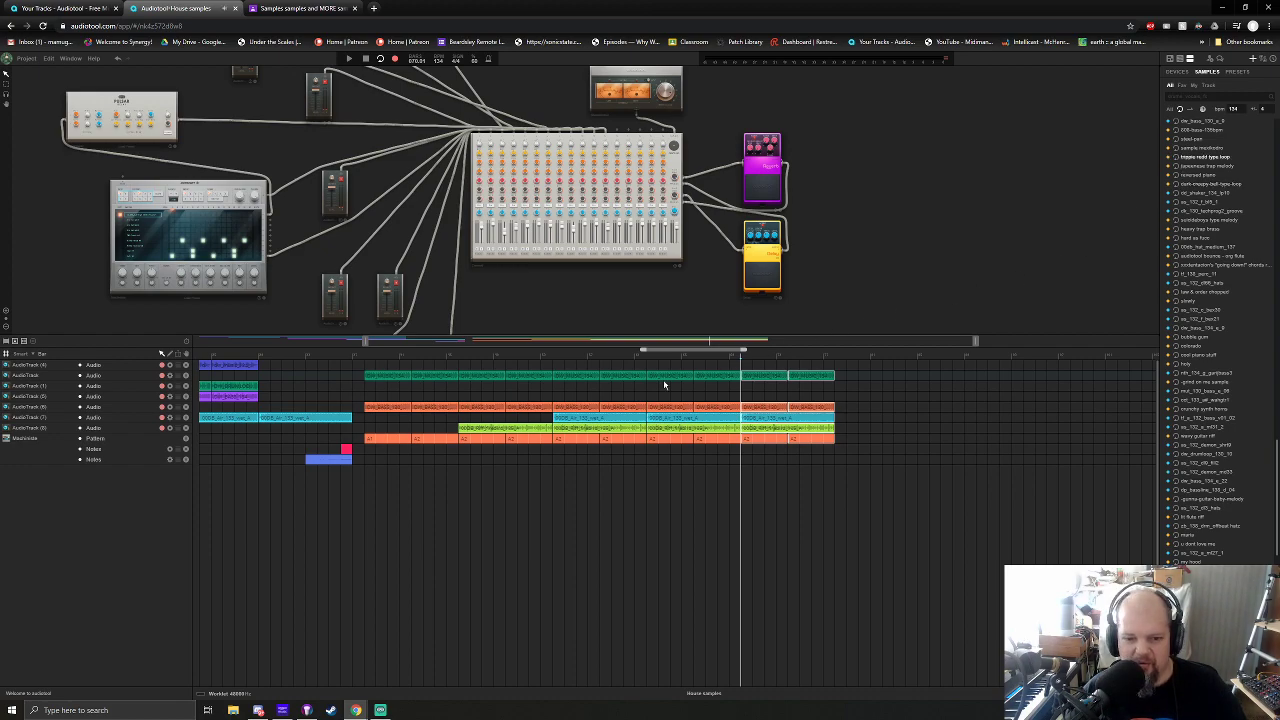
Play the main section from bar 62 to hear which kind of loop would suit it, and stop playback
{"action": "left_click", "coordinate": [646, 357]}
{"action": "key", "text": "space"}
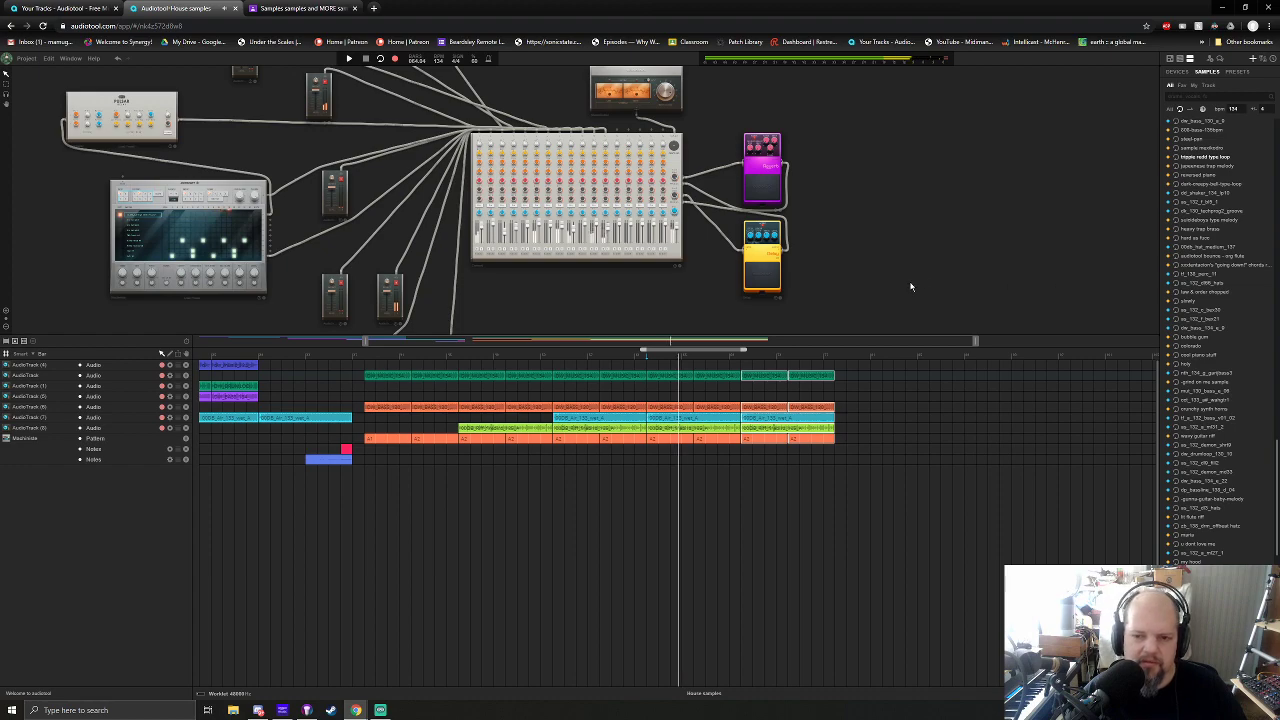
{"action": "key", "text": "space"}
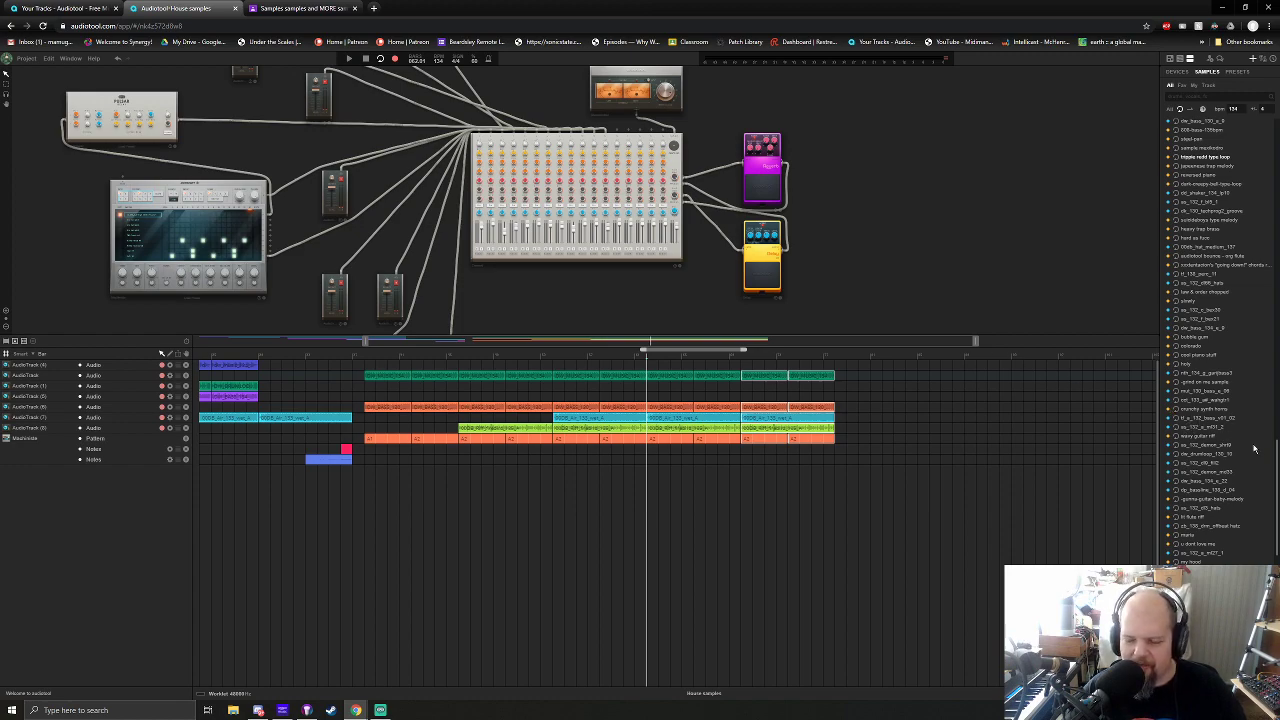
Audition the loops near the end of the list, from the as_132_demon loop through dw_drumloop_130_10 to u dont love me
{"action": "left_click", "coordinate": [1175, 446]}
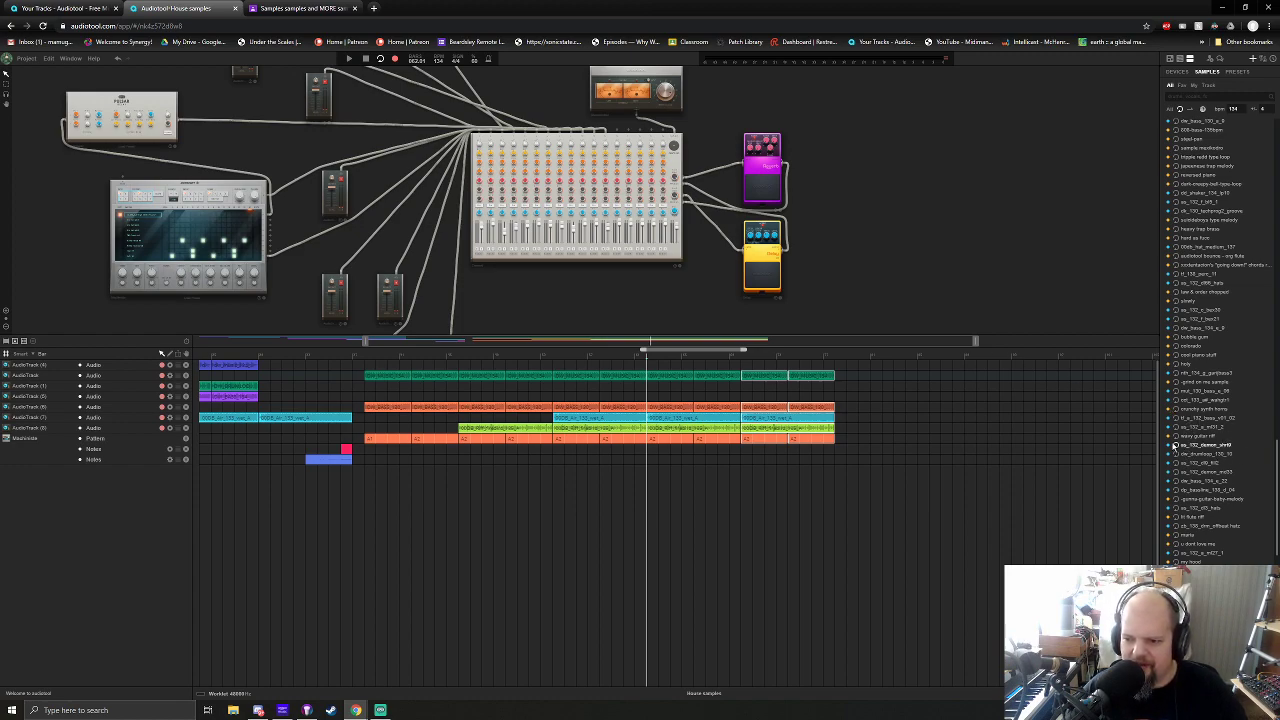
{"action": "left_click", "coordinate": [1176, 455]}
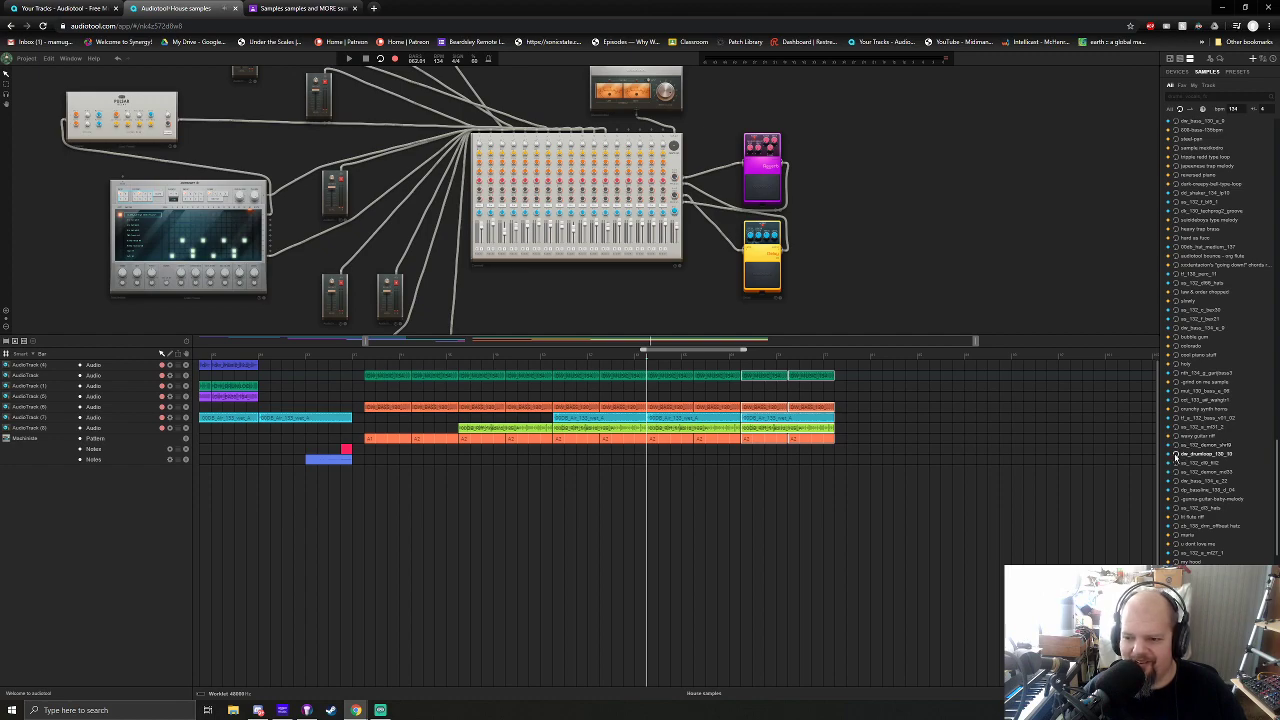
{"action": "left_click", "coordinate": [1176, 463]}
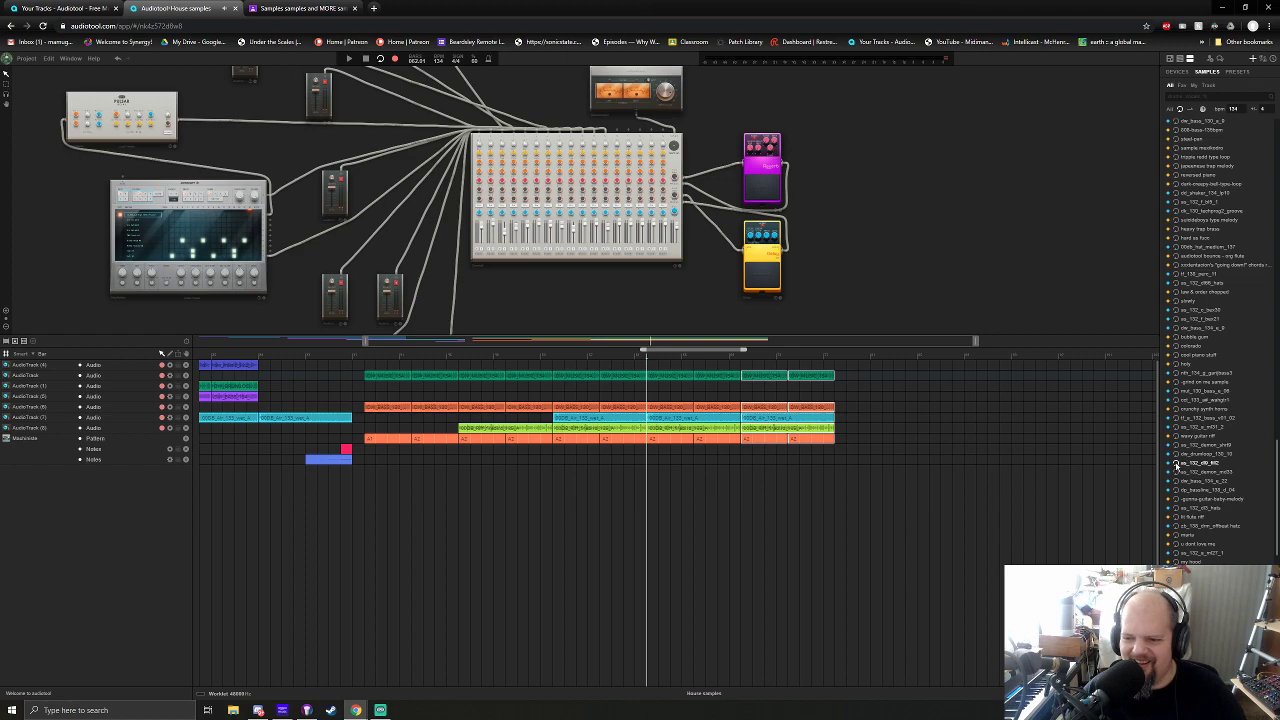
{"action": "left_click", "coordinate": [1176, 472]}
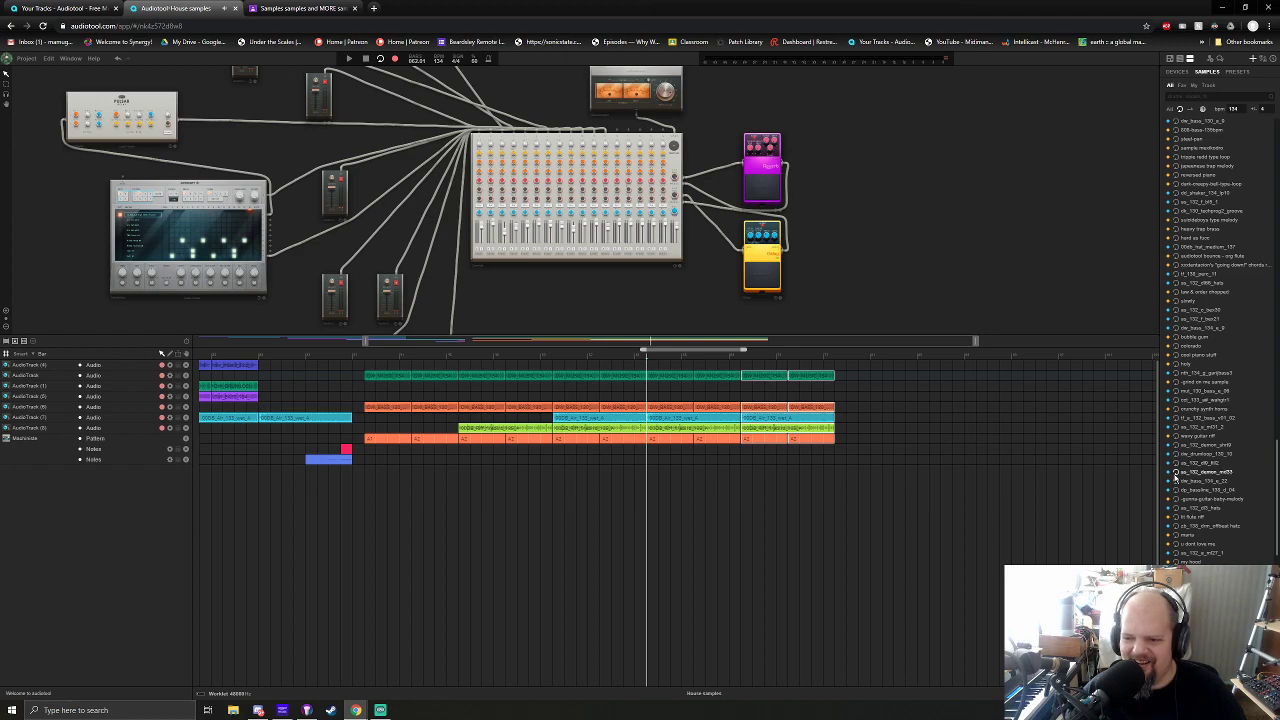
{"action": "left_click", "coordinate": [1176, 491]}
{"action": "left_click", "coordinate": [1176, 499]}
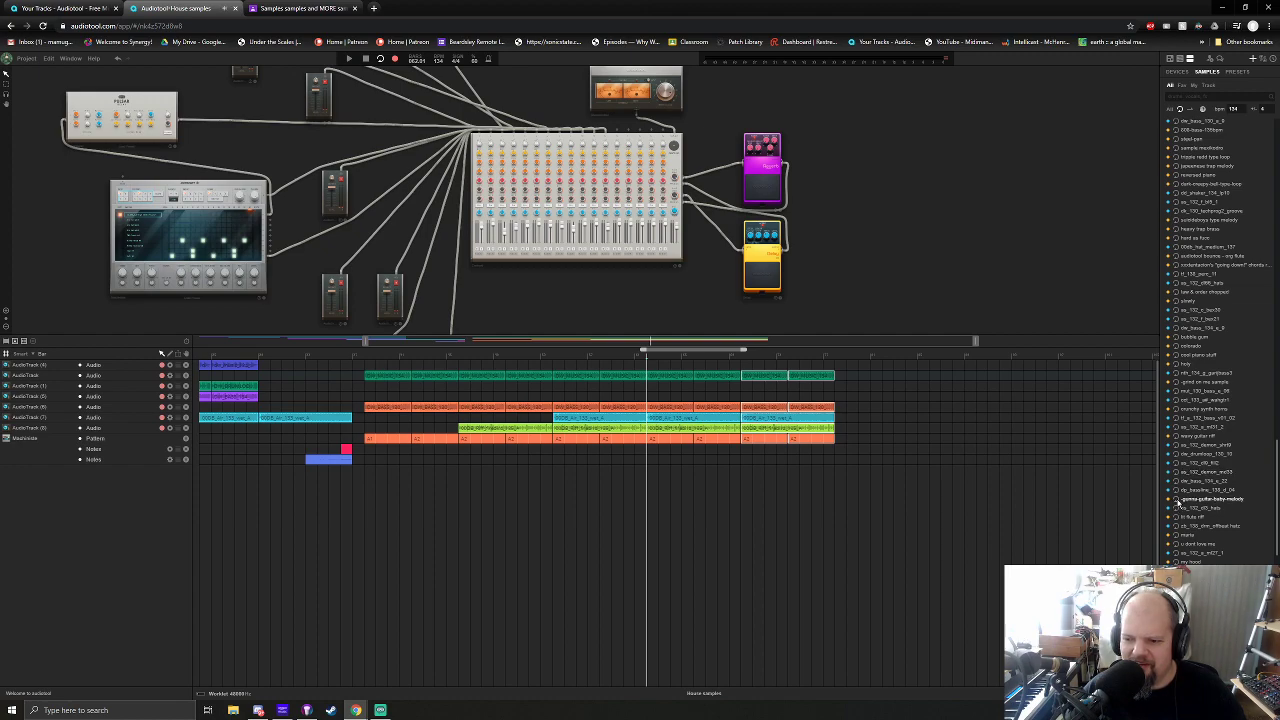
{"action": "left_click", "coordinate": [1177, 517]}
{"action": "left_click", "coordinate": [1177, 508]}
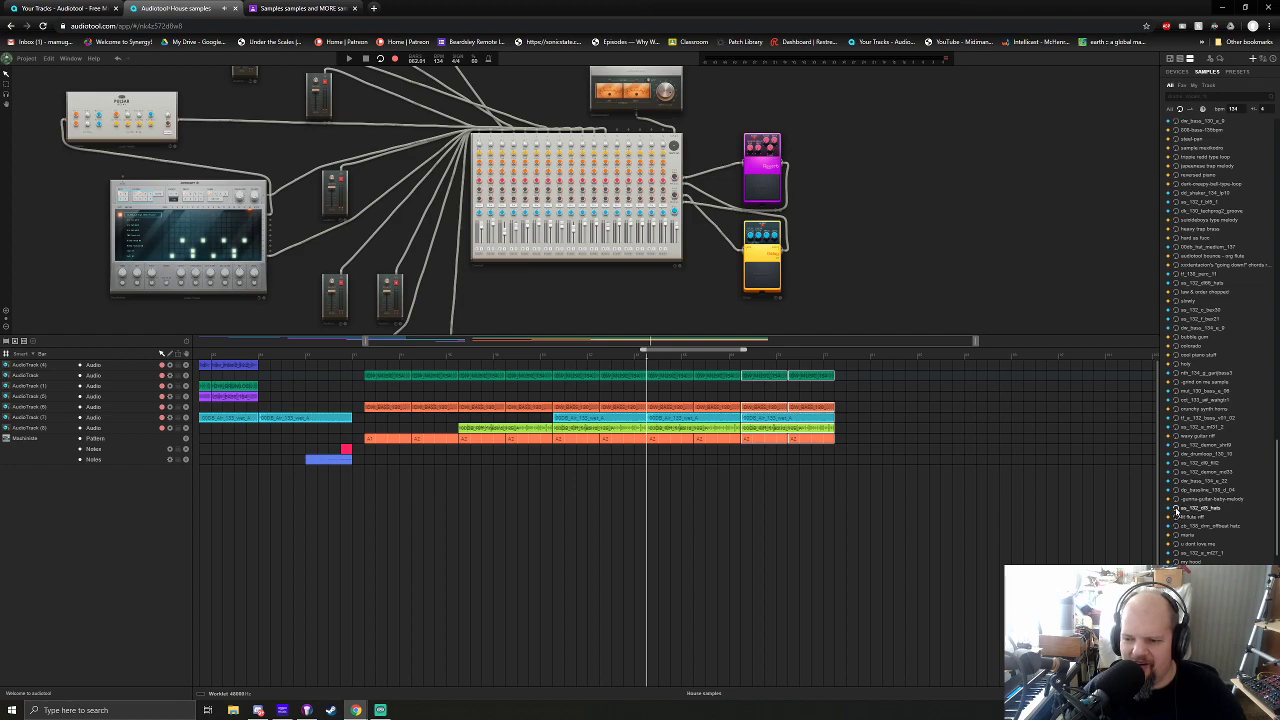
{"action": "left_click", "coordinate": [1178, 544]}
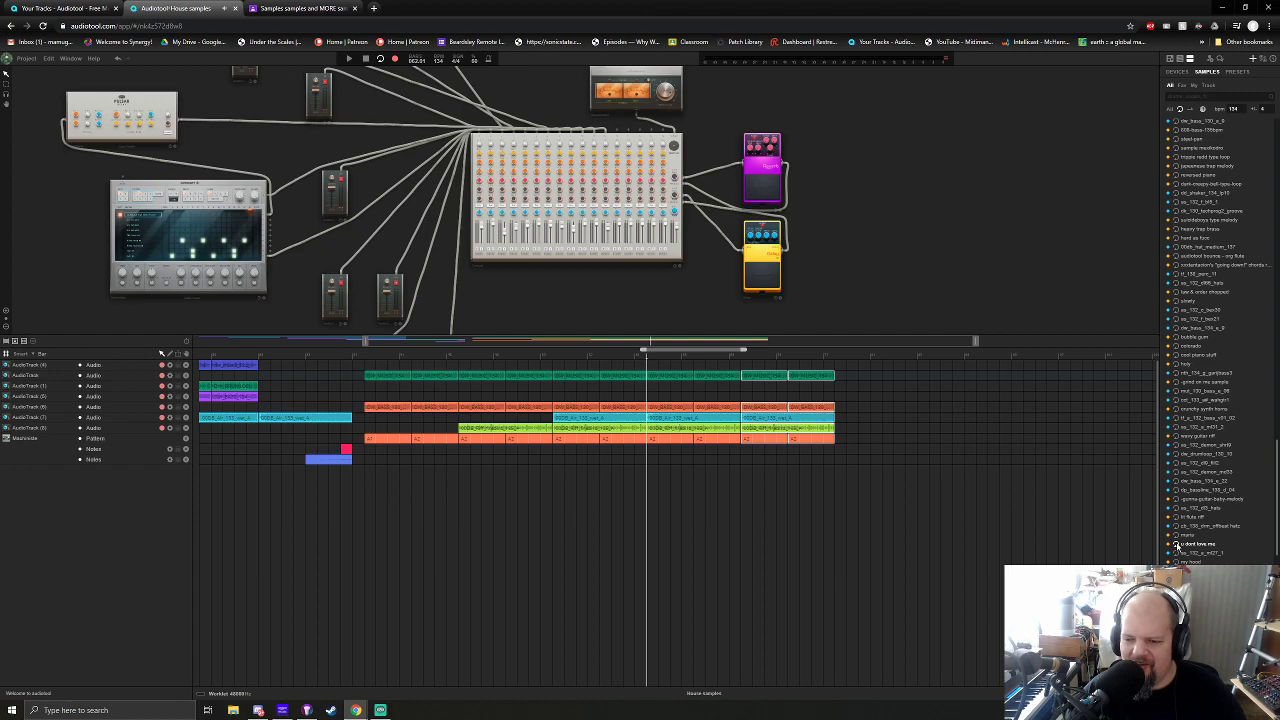
Audition loops higher up the list, including slowly, trippie redd type loop, steel-pan, the chunkyloop drum loop and the dm_darksplendor pad
{"action": "scroll", "coordinate": [1180, 520], "scroll_direction": "up", "scroll_amount": 3}
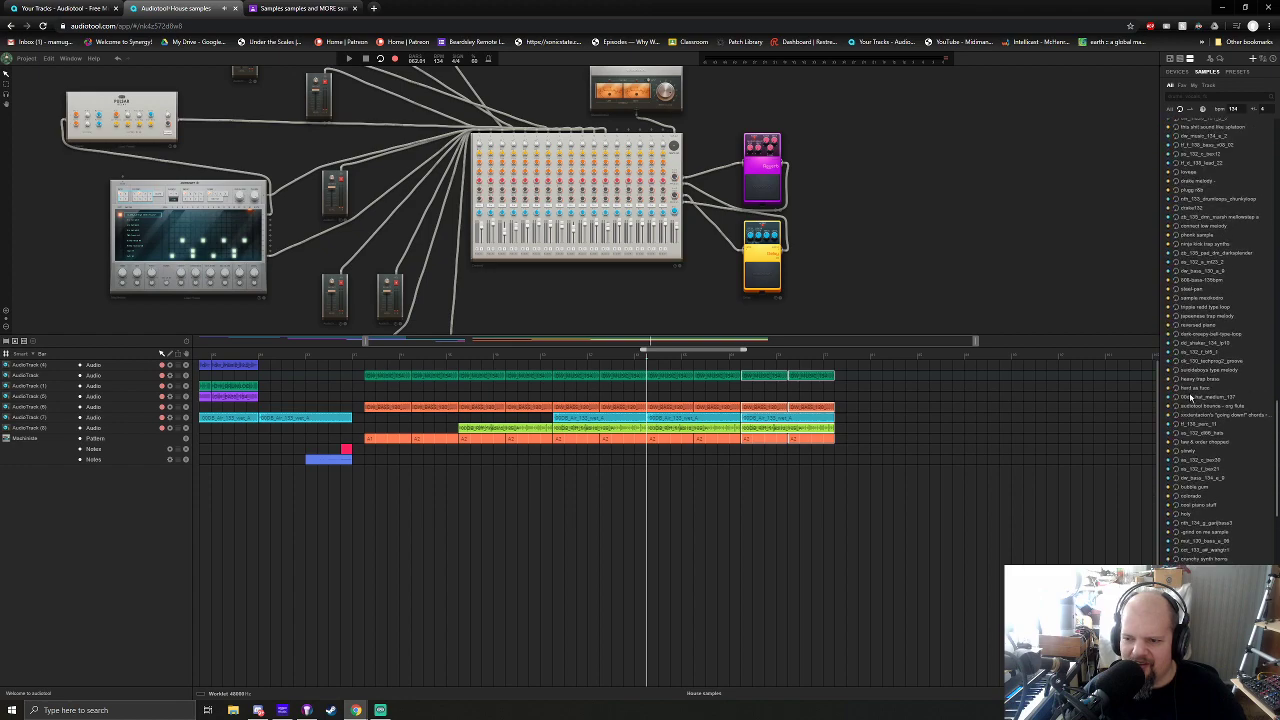
{"action": "left_click", "coordinate": [1177, 453]}
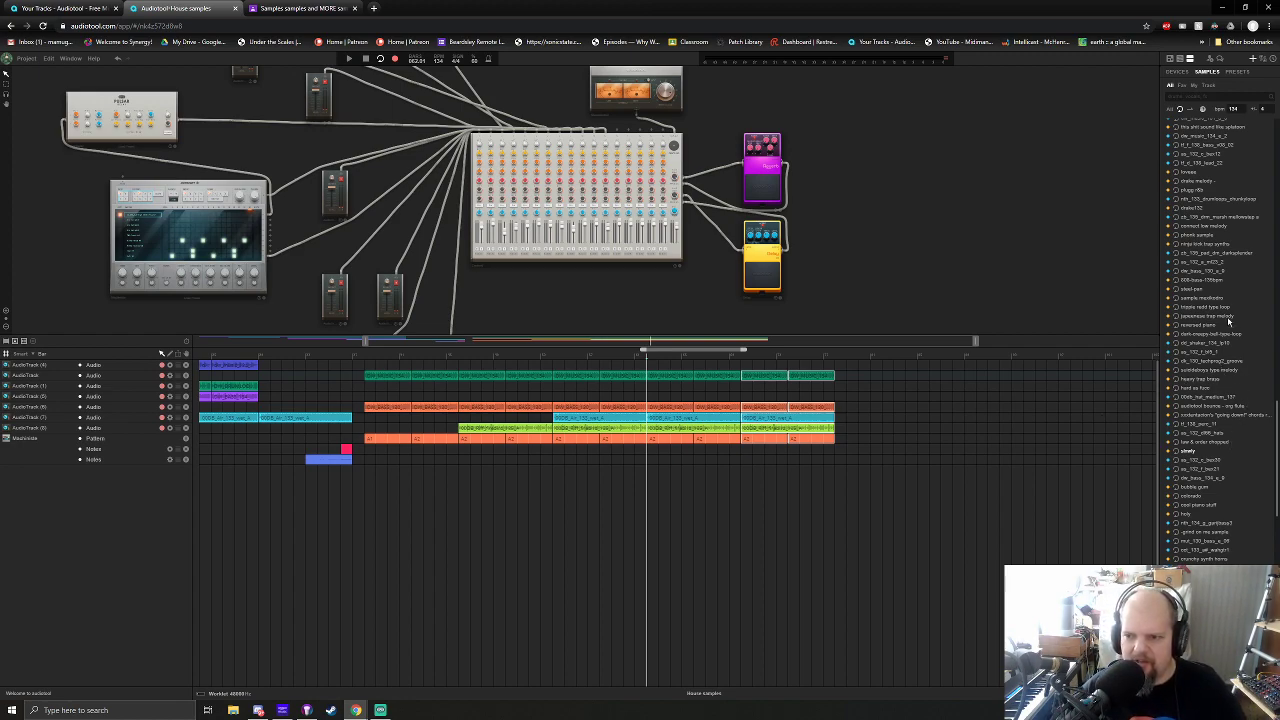
{"action": "left_click", "coordinate": [1177, 308]}
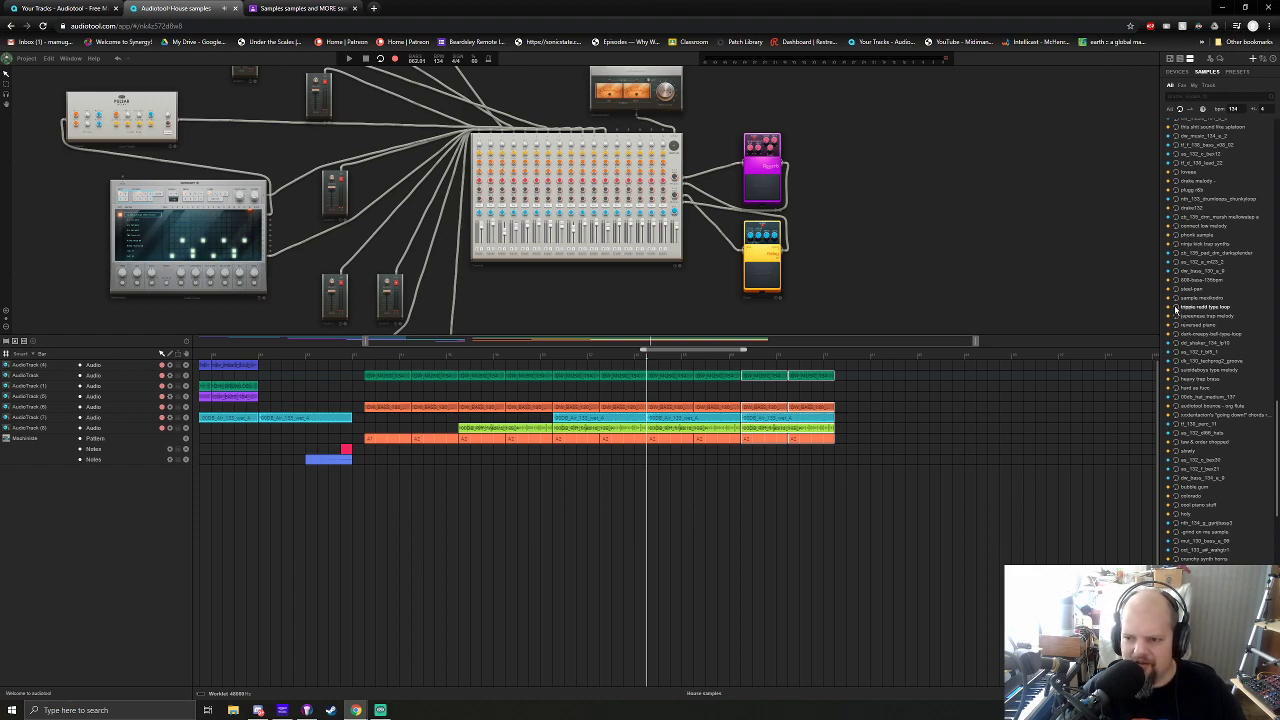
{"action": "left_click", "coordinate": [1177, 290]}
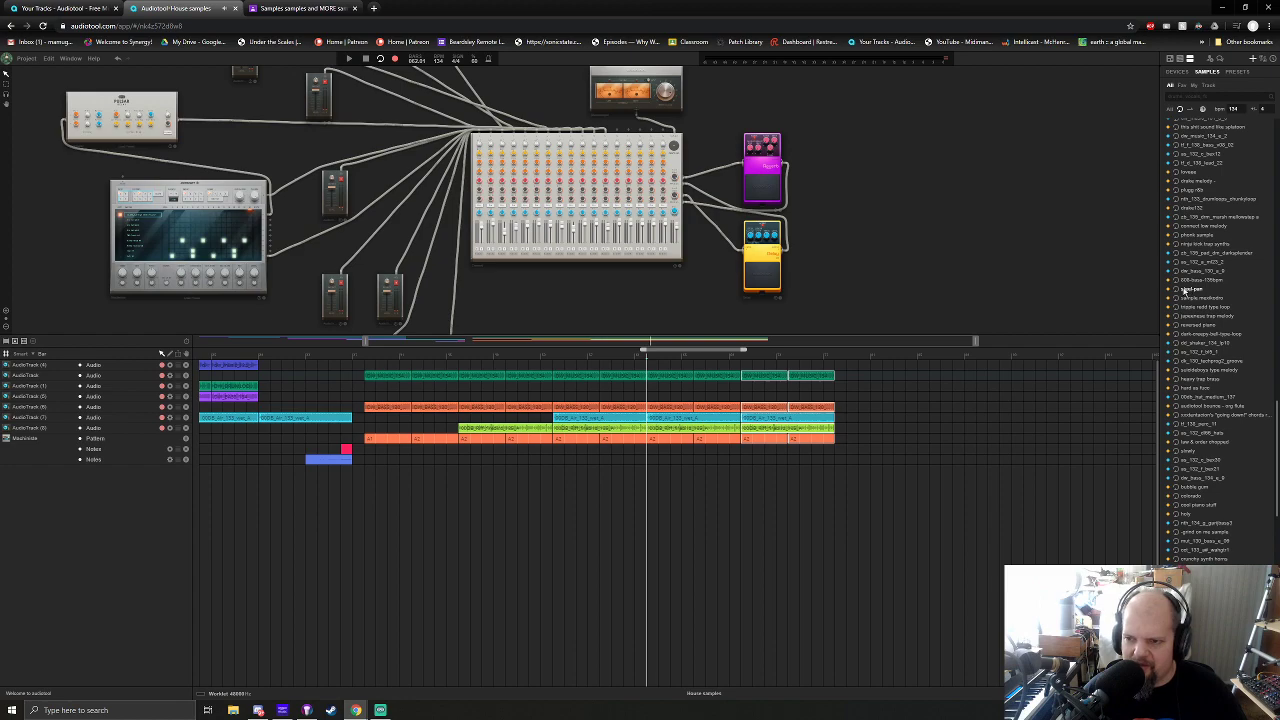
{"action": "left_click", "coordinate": [1177, 199]}
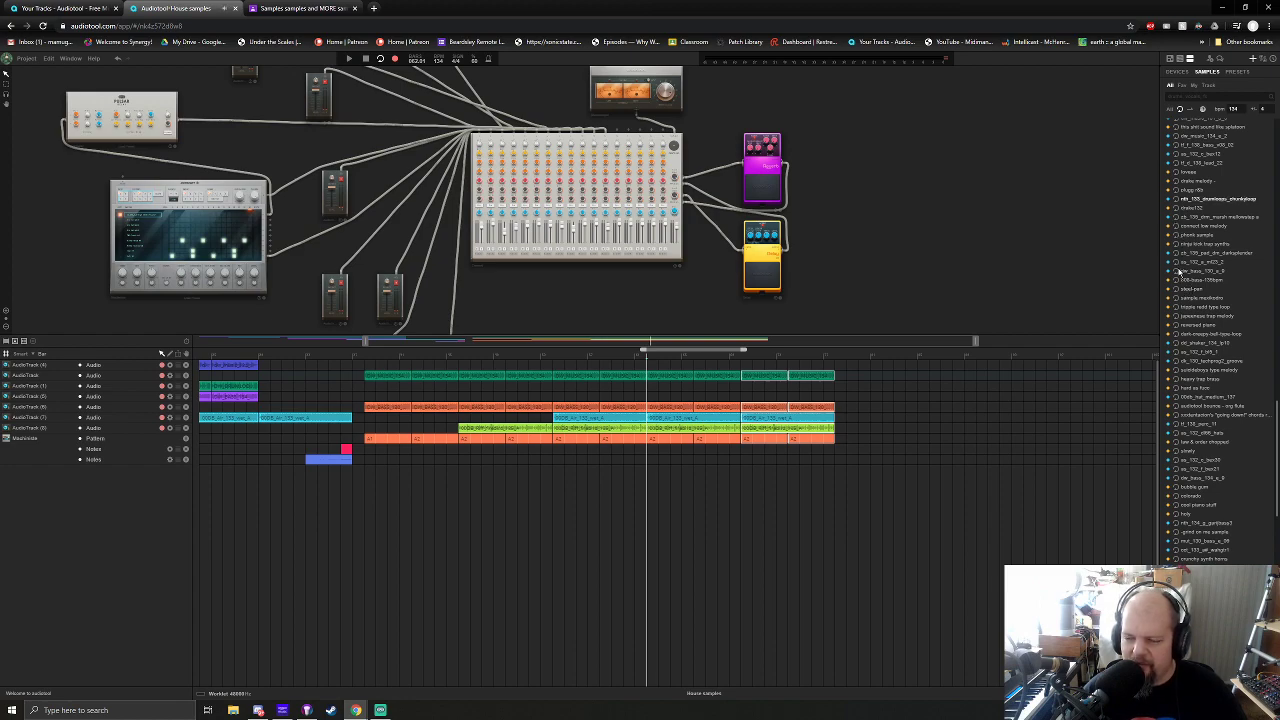
{"action": "left_click", "coordinate": [1177, 253]}
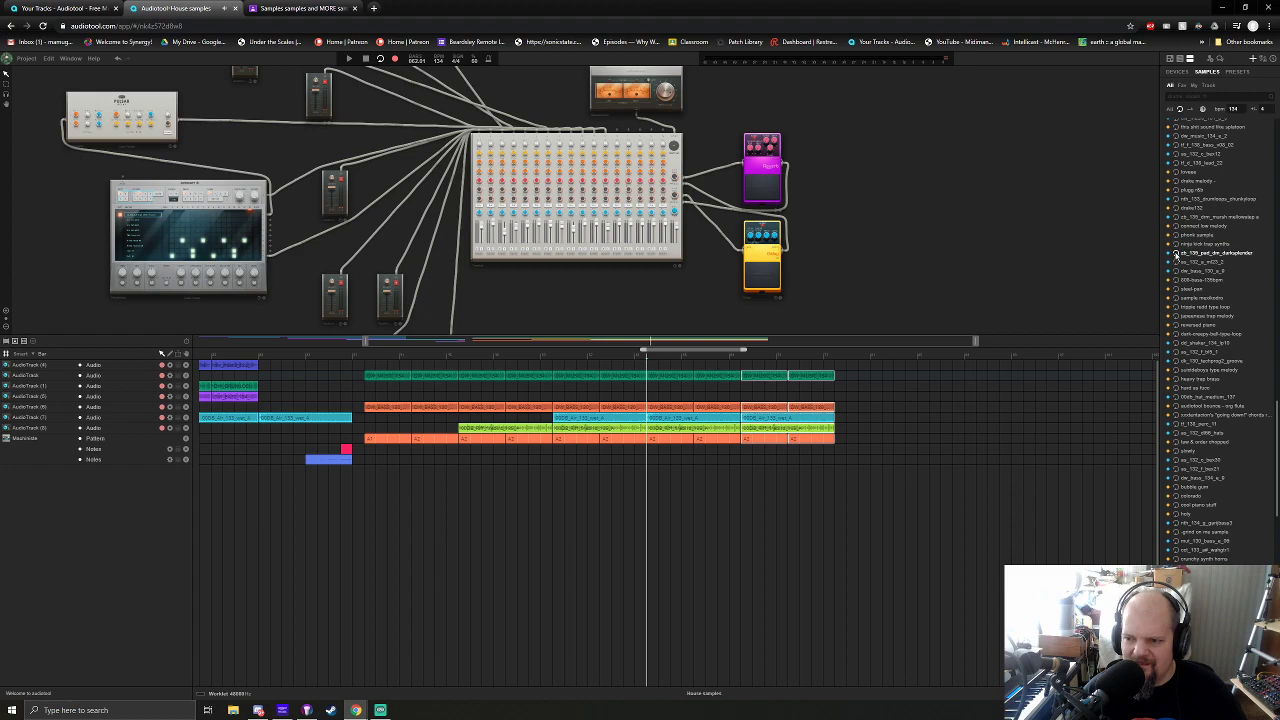
Switch the sample library filter from loops to one-shots and audition the 128 bpm synth_22 sample
{"action": "scroll", "coordinate": [1199, 370], "scroll_direction": "down", "scroll_amount": 5}
{"action": "scroll", "coordinate": [1216, 478], "scroll_direction": "down", "scroll_amount": 10}
{"action": "scroll", "coordinate": [1209, 477], "scroll_direction": "up", "scroll_amount": 3}
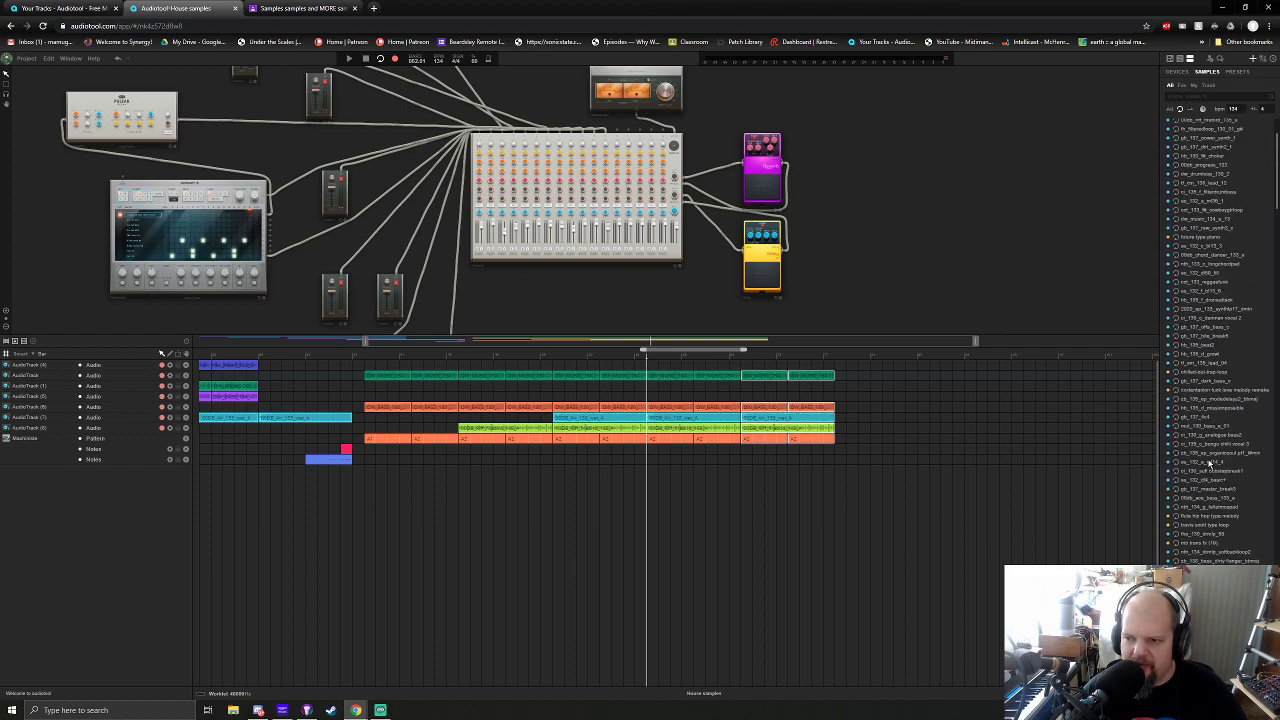
{"action": "left_click", "coordinate": [1191, 110]}
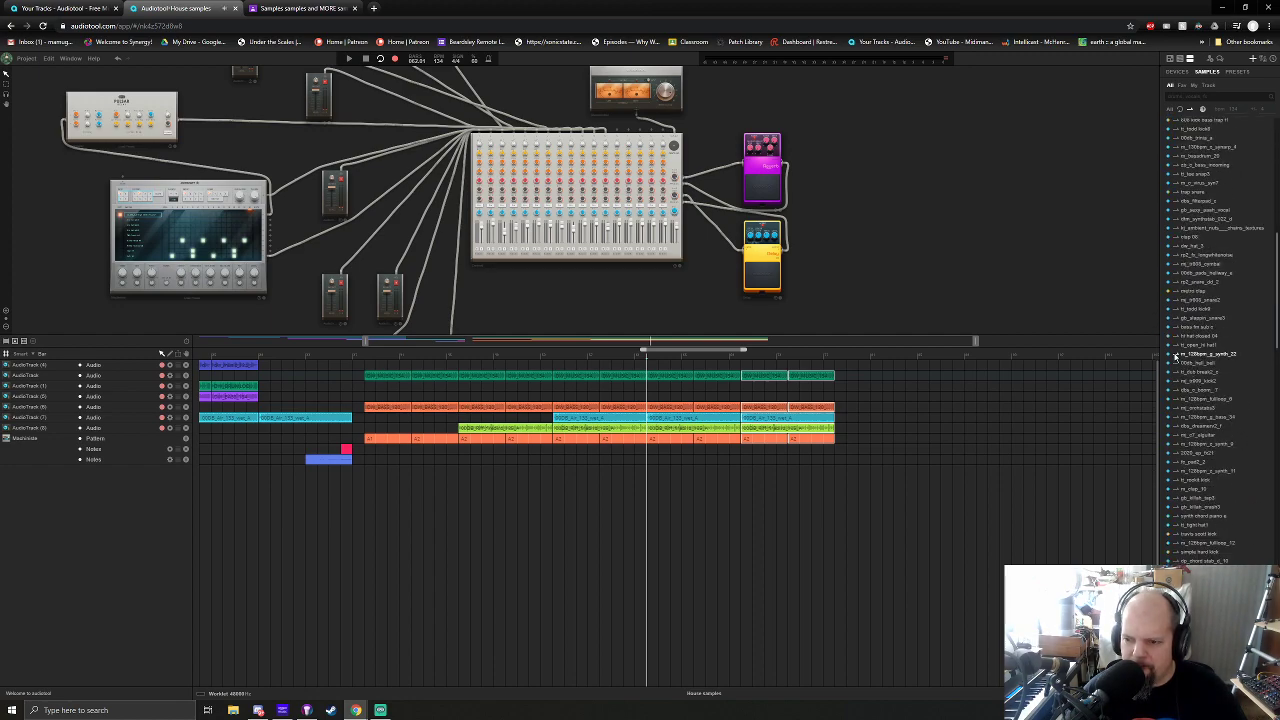
Load the m_128bpm_g_synth_22 sample into Machiniste's empty seventh channel and tune its pitch against the playing track
{"action": "left_click_drag", "start_coordinate": [1196, 357], "coordinate": [487, 185]}
{"action": "left_click_drag", "start_coordinate": [374, 237], "coordinate": [404, 255]}
{"action": "left_click_drag", "start_coordinate": [540, 128], "coordinate": [545, 132]}
{"action": "scroll", "coordinate": [552, 208], "scroll_direction": "up", "scroll_amount": 4}
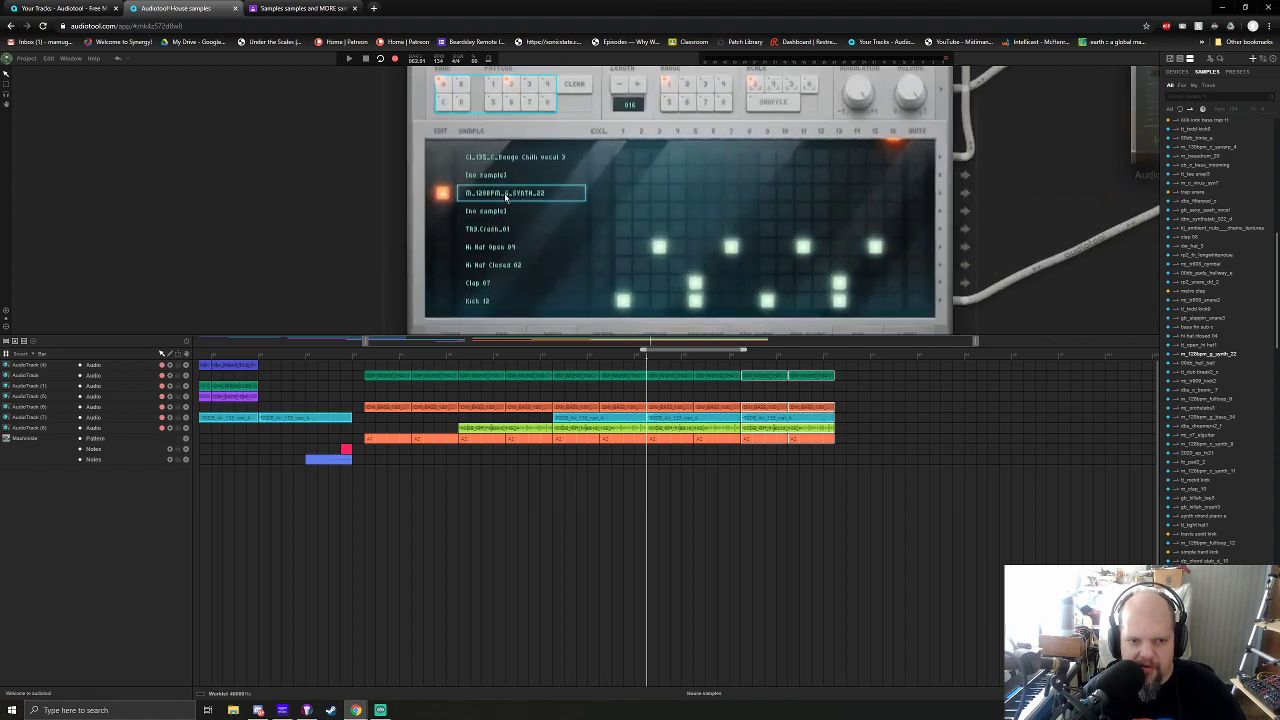
{"action": "scroll", "coordinate": [505, 197], "scroll_direction": "down", "scroll_amount": 4}
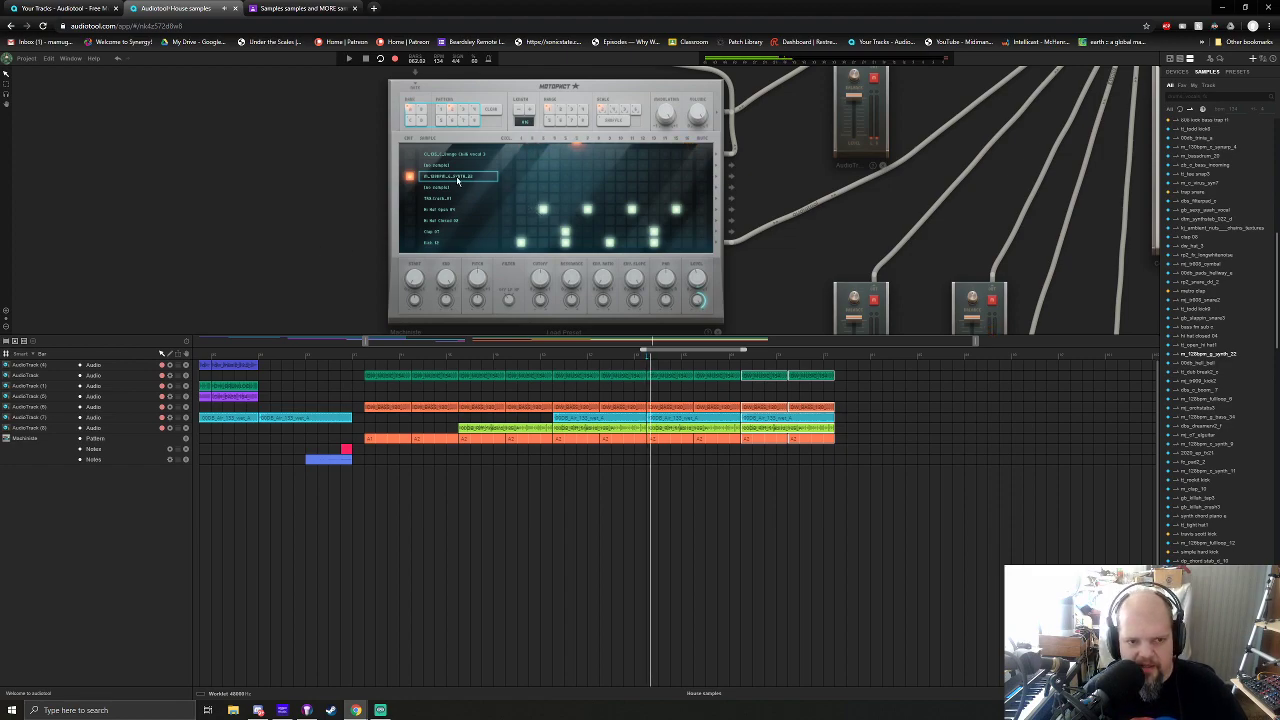
{"action": "mouse_move", "coordinate": [487, 276]}
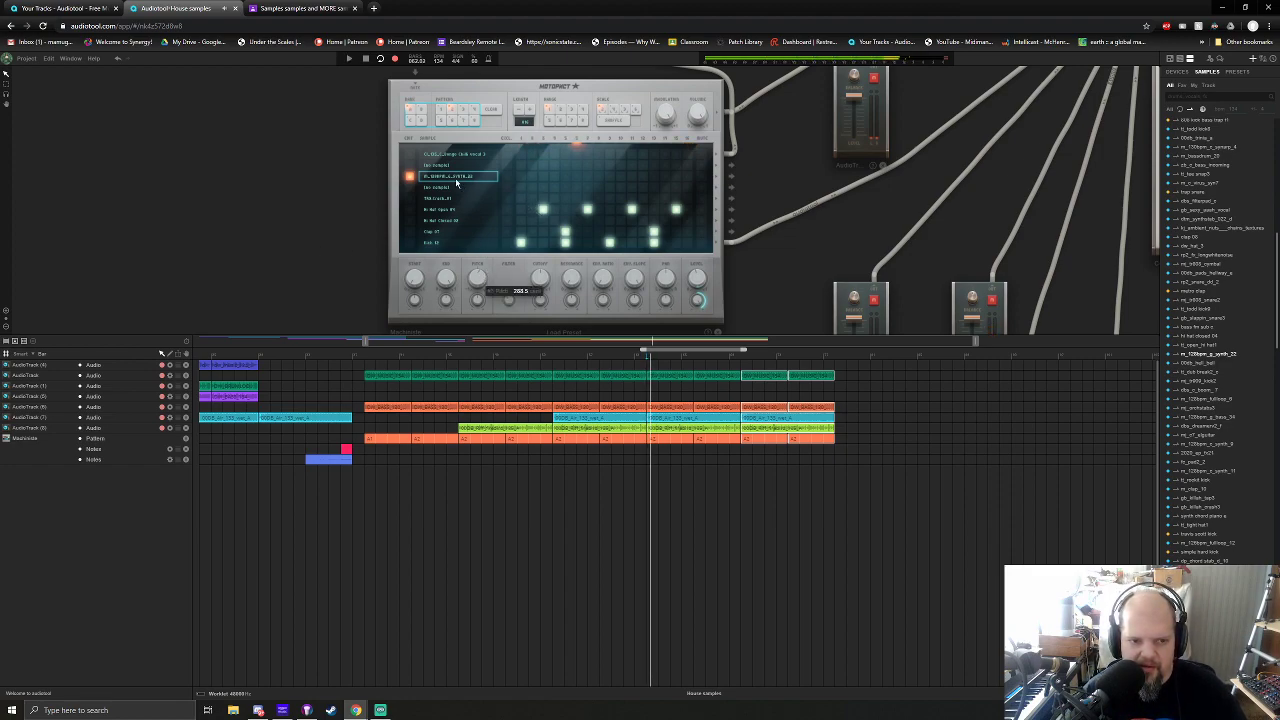
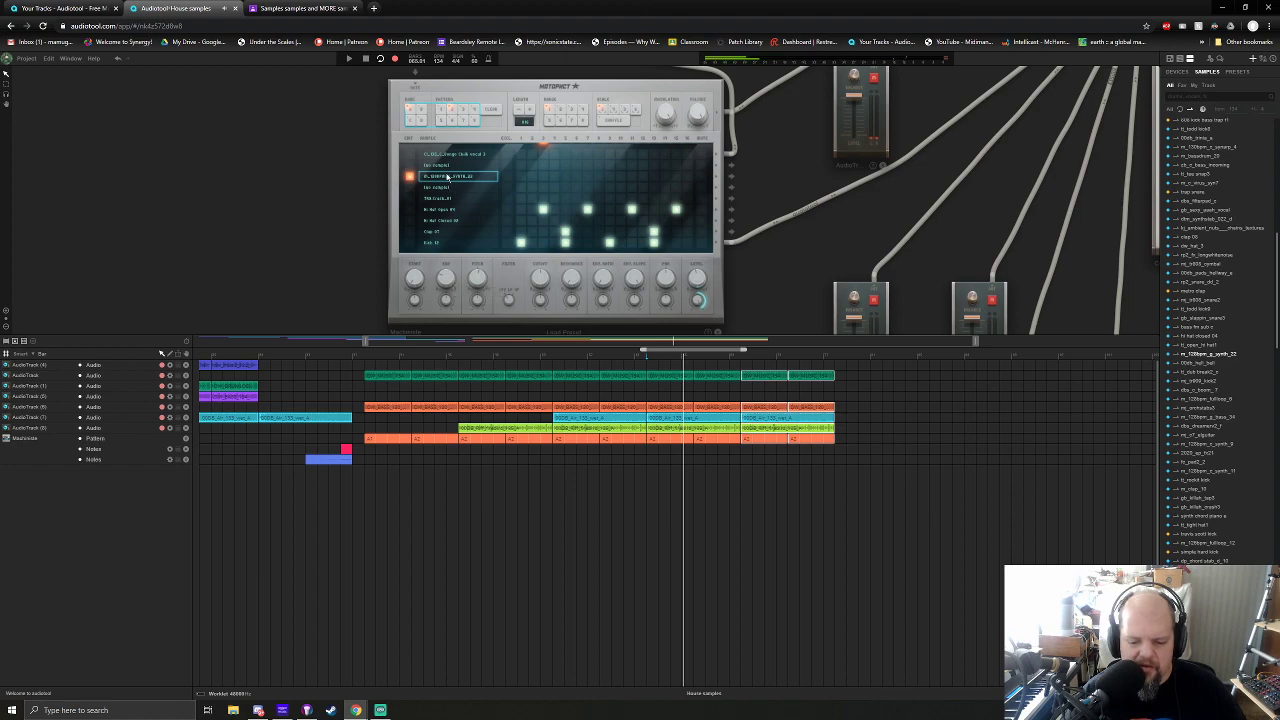
Copy Machiniste pattern A2 into pattern A3 and add a synth_22 hit on its first step
{"action": "left_click_drag", "start_coordinate": [782, 269], "coordinate": [662, 240]}
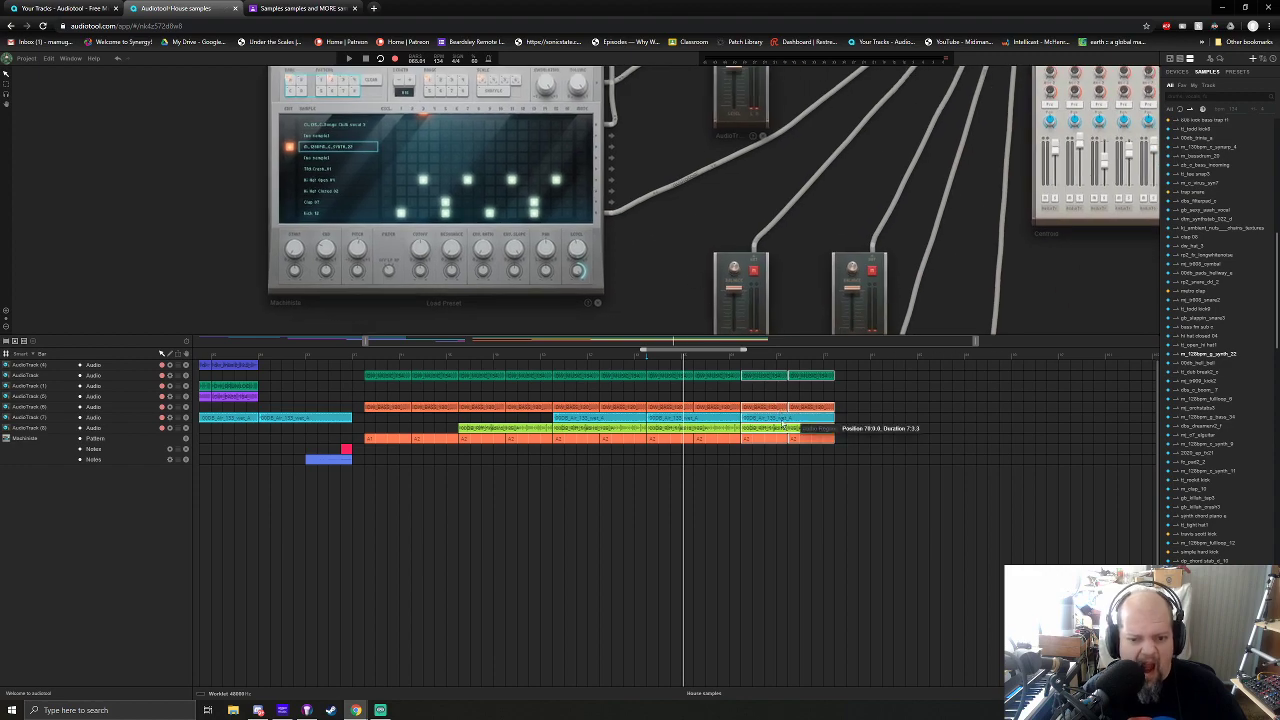
{"action": "right_click", "coordinate": [334, 82]}
{"action": "left_click", "coordinate": [361, 96]}
{"action": "right_click", "coordinate": [346, 86]}
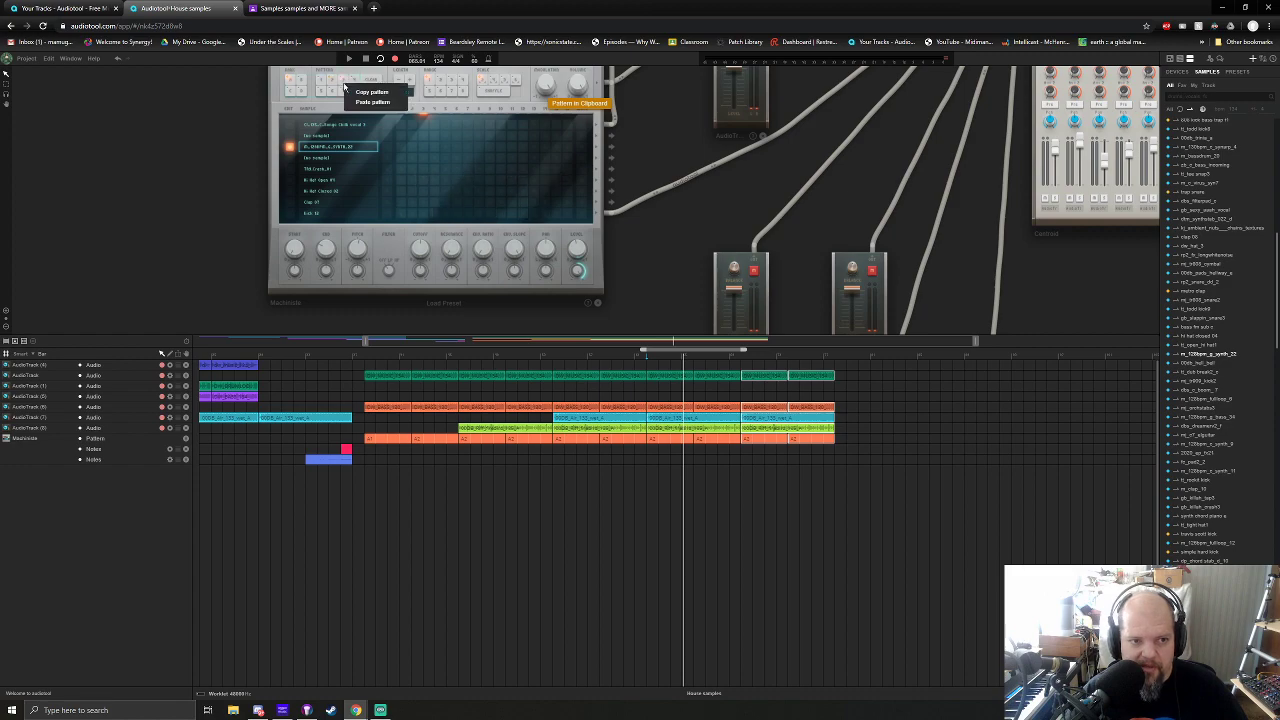
{"action": "left_click", "coordinate": [447, 133]}
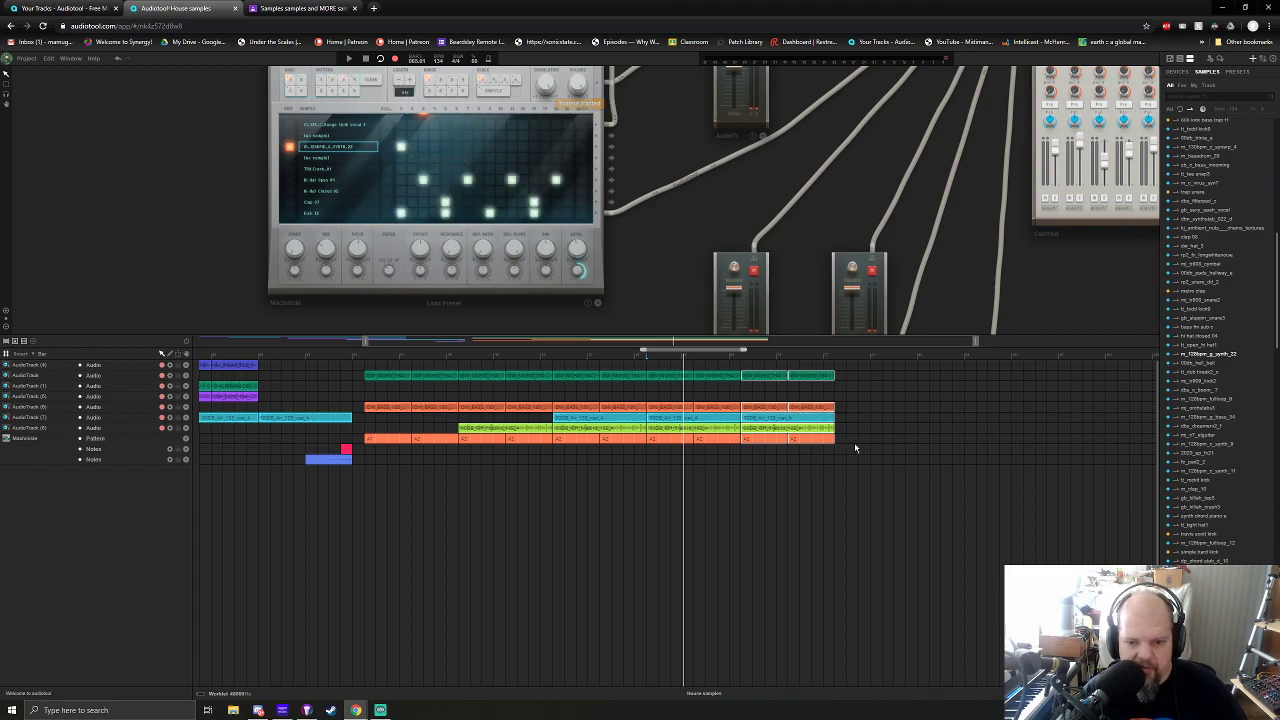
Switch the Machiniste pattern in the timeline's closing section to A3
{"action": "left_click", "coordinate": [678, 447]}
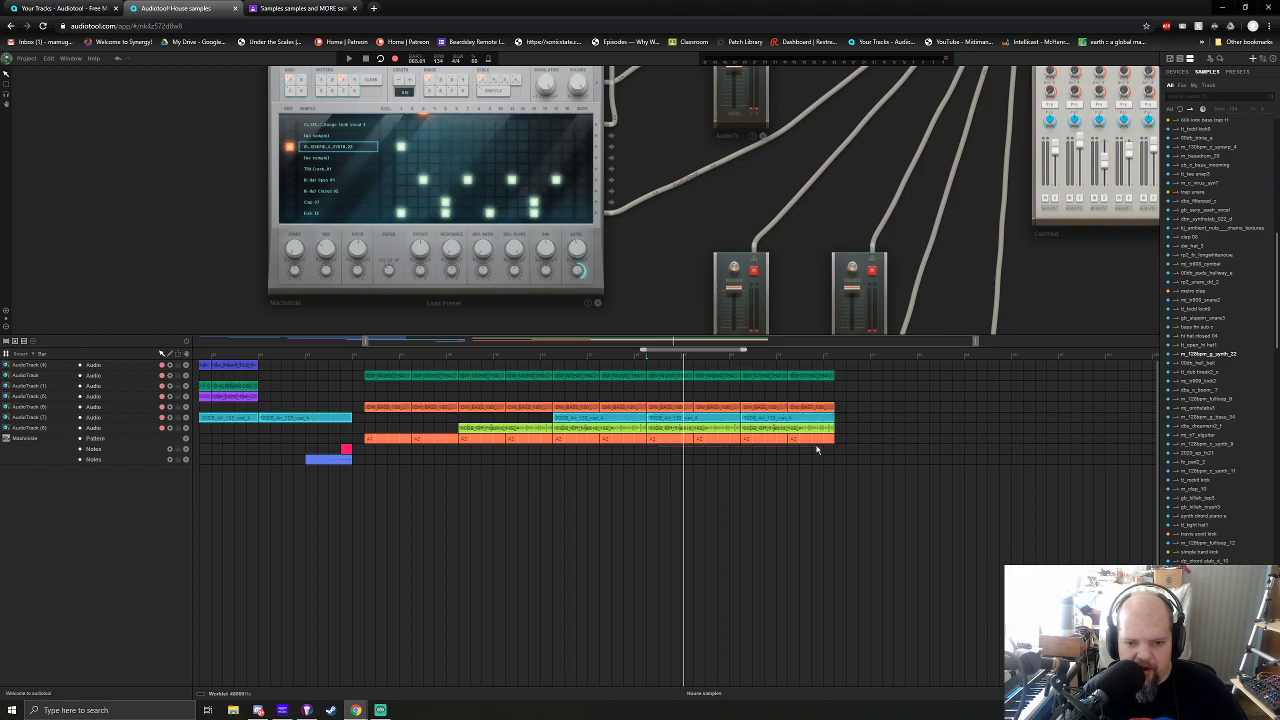
{"action": "right_click", "coordinate": [756, 442]}
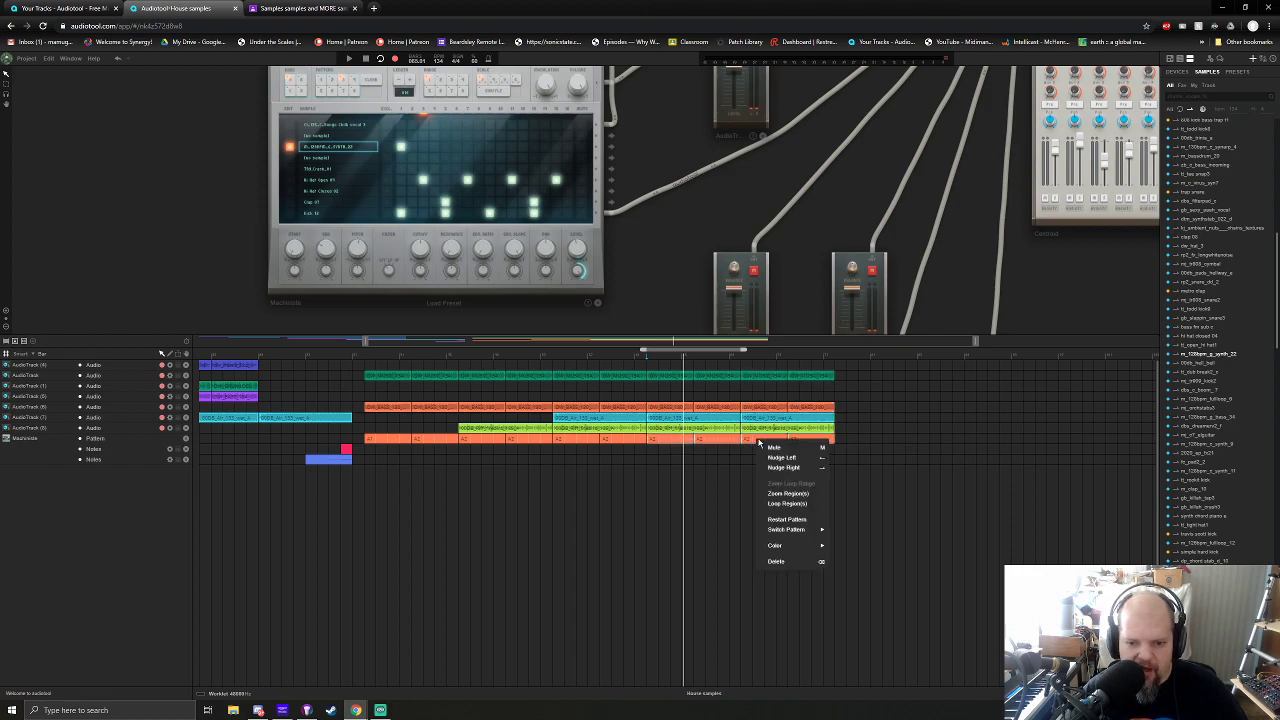
{"action": "mouse_move", "coordinate": [800, 529]}
{"action": "mouse_move", "coordinate": [860, 531]}
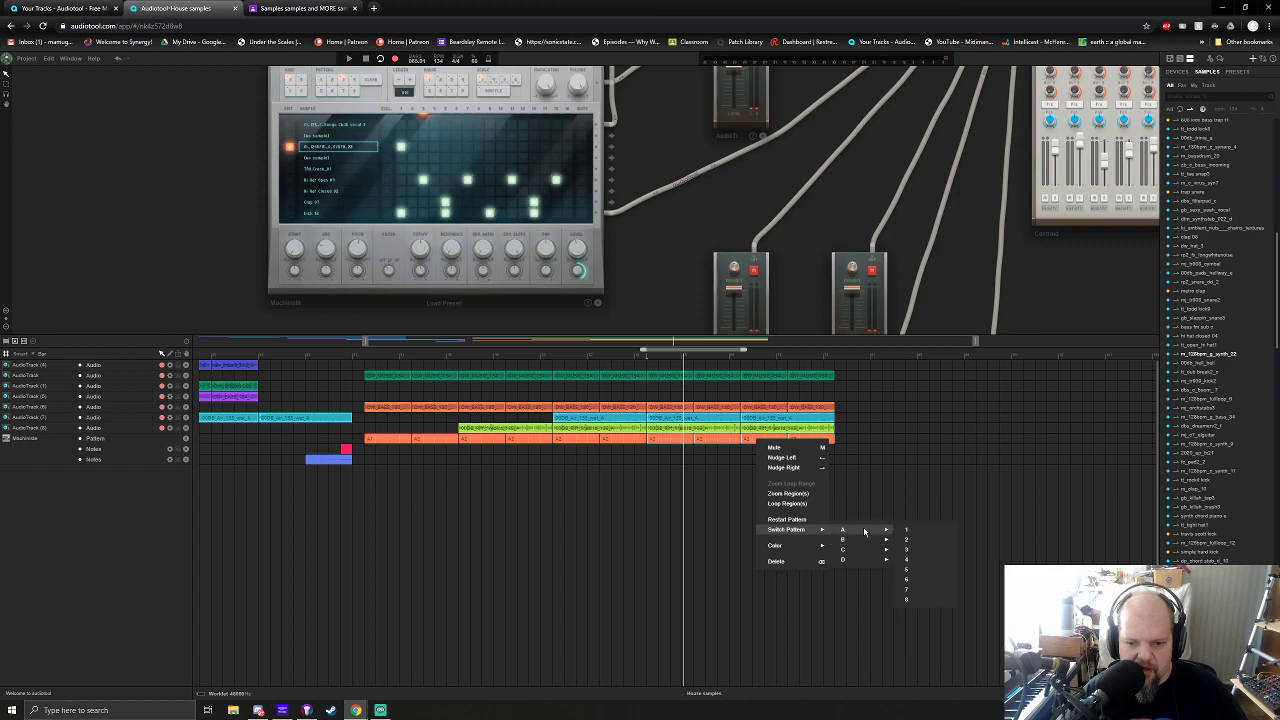
{"action": "left_click", "coordinate": [908, 549]}
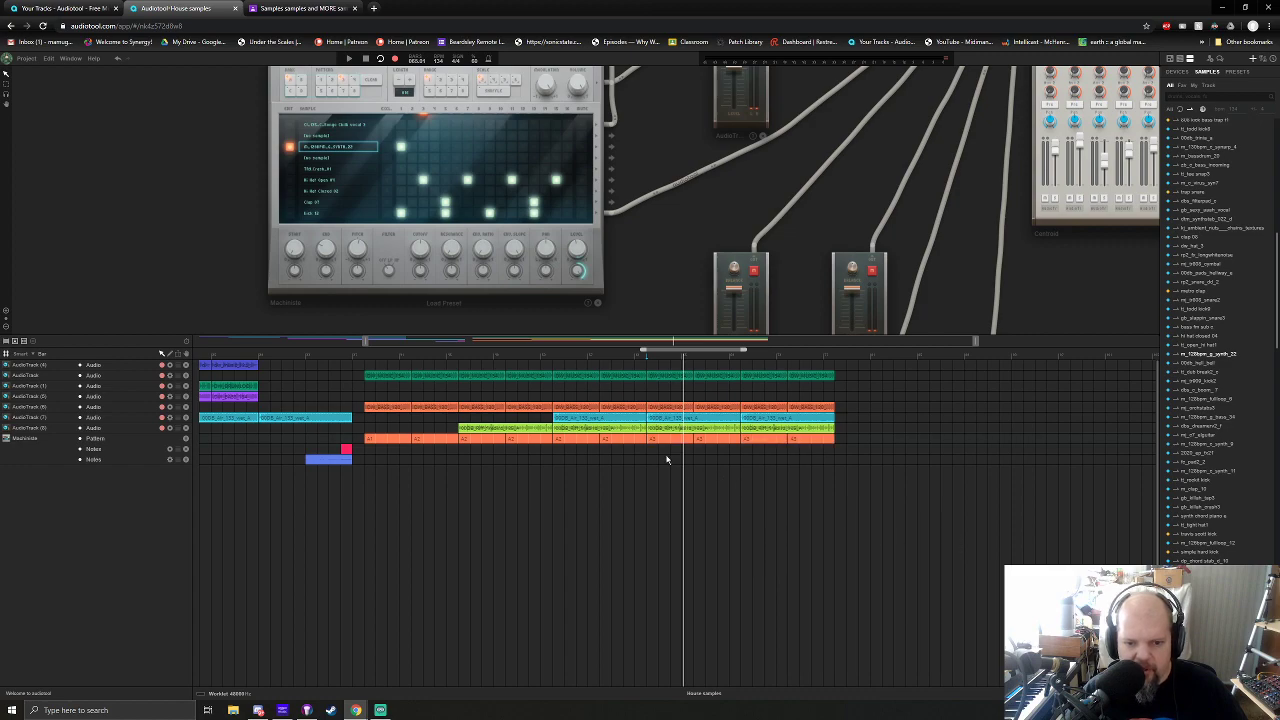
Play from bar 62 and balance the synth_22 channel in Machiniste, setting its level to about -3.1 dB and fine-tuning its pitch
{"action": "left_click", "coordinate": [647, 354]}
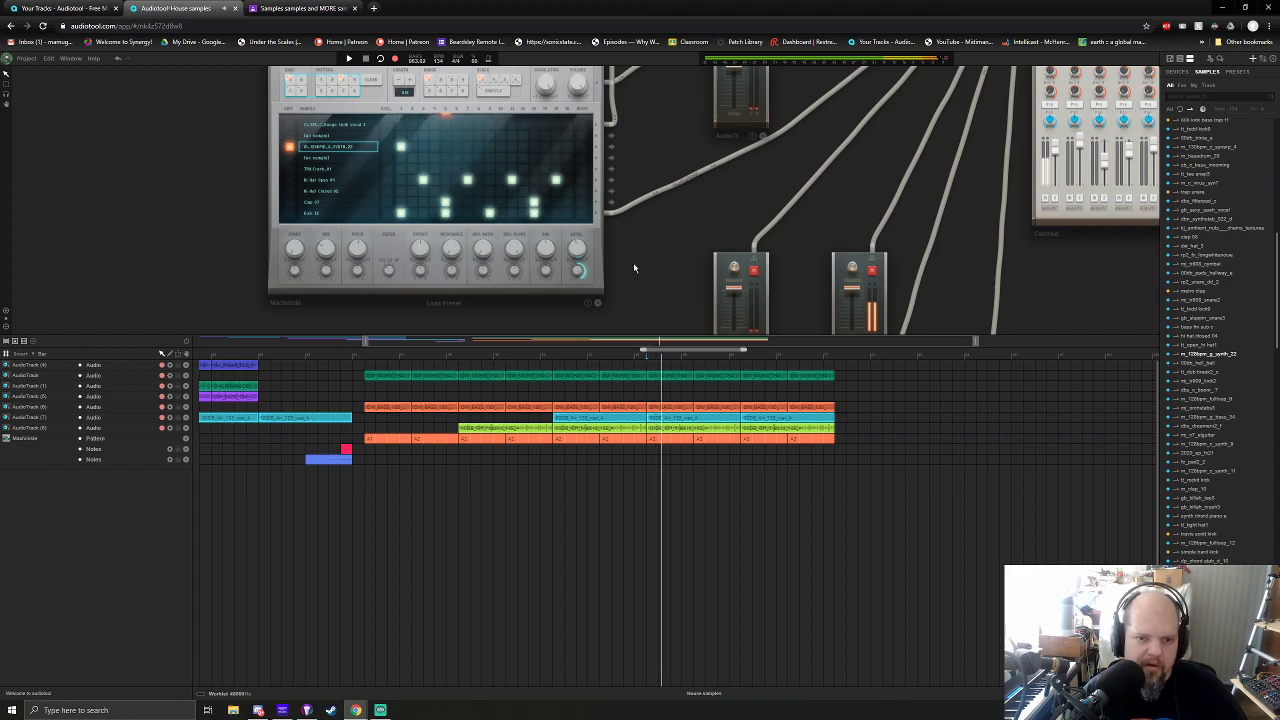
{"action": "mouse_move", "coordinate": [584, 254]}
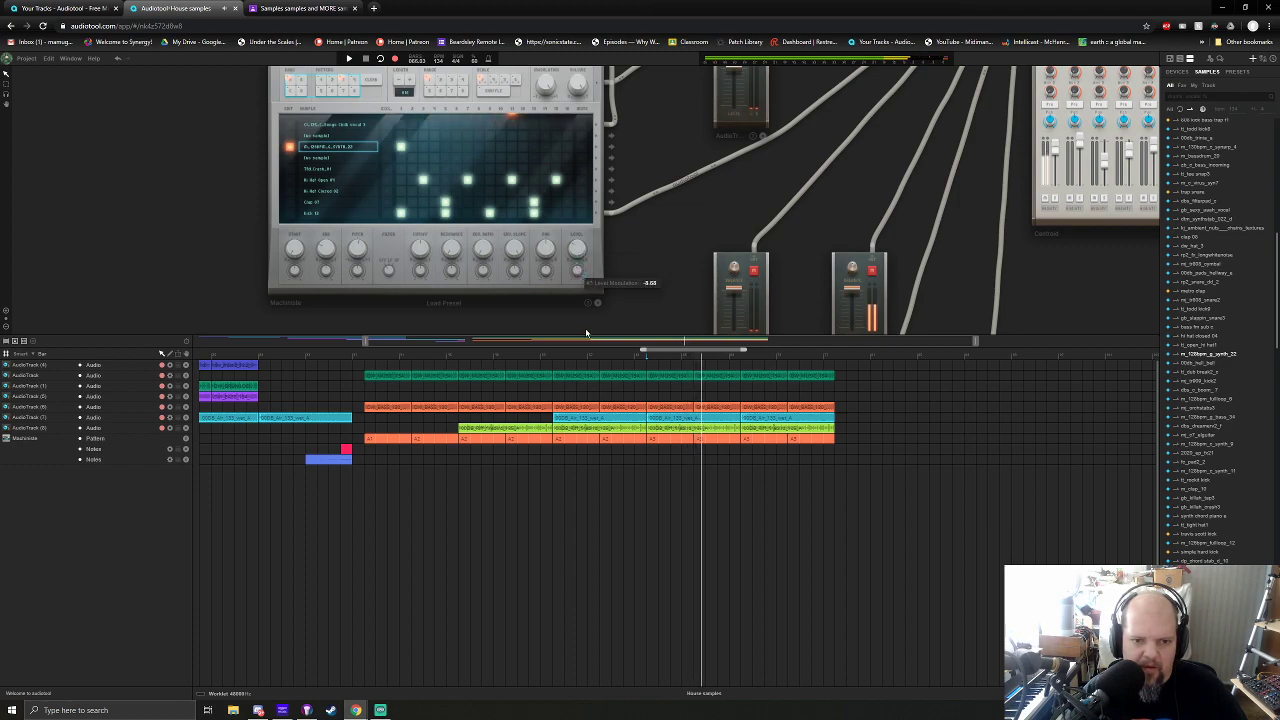
{"action": "left_click_drag", "start_coordinate": [578, 245], "coordinate": [585, 193]}
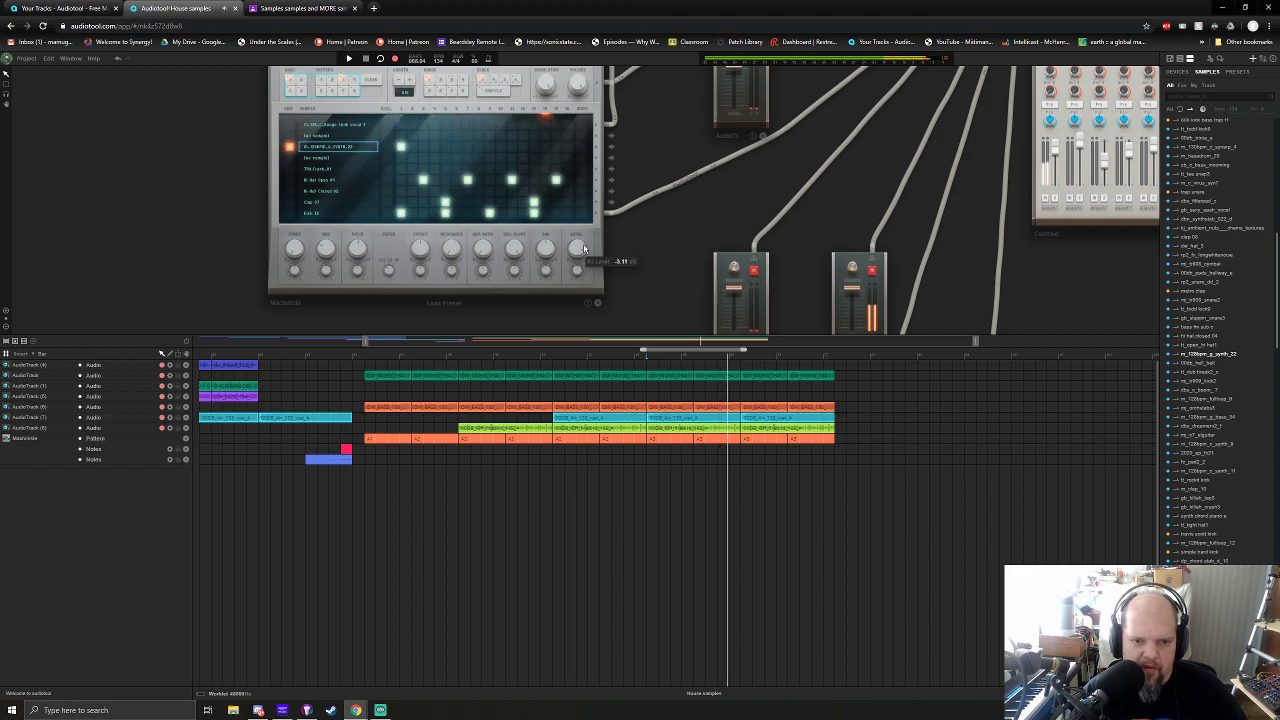
{"action": "scroll", "coordinate": [680, 250], "scroll_direction": "down", "scroll_amount": 2}
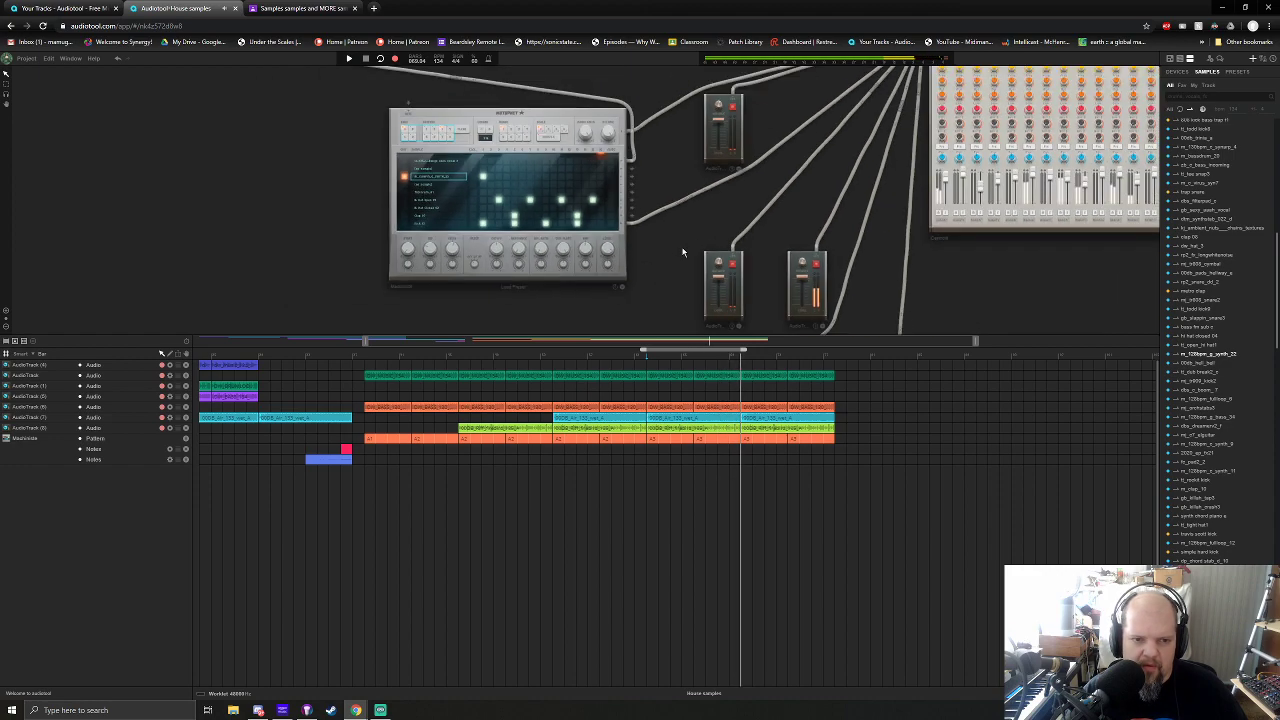
{"action": "scroll", "coordinate": [554, 232], "scroll_direction": "up", "scroll_amount": 3}
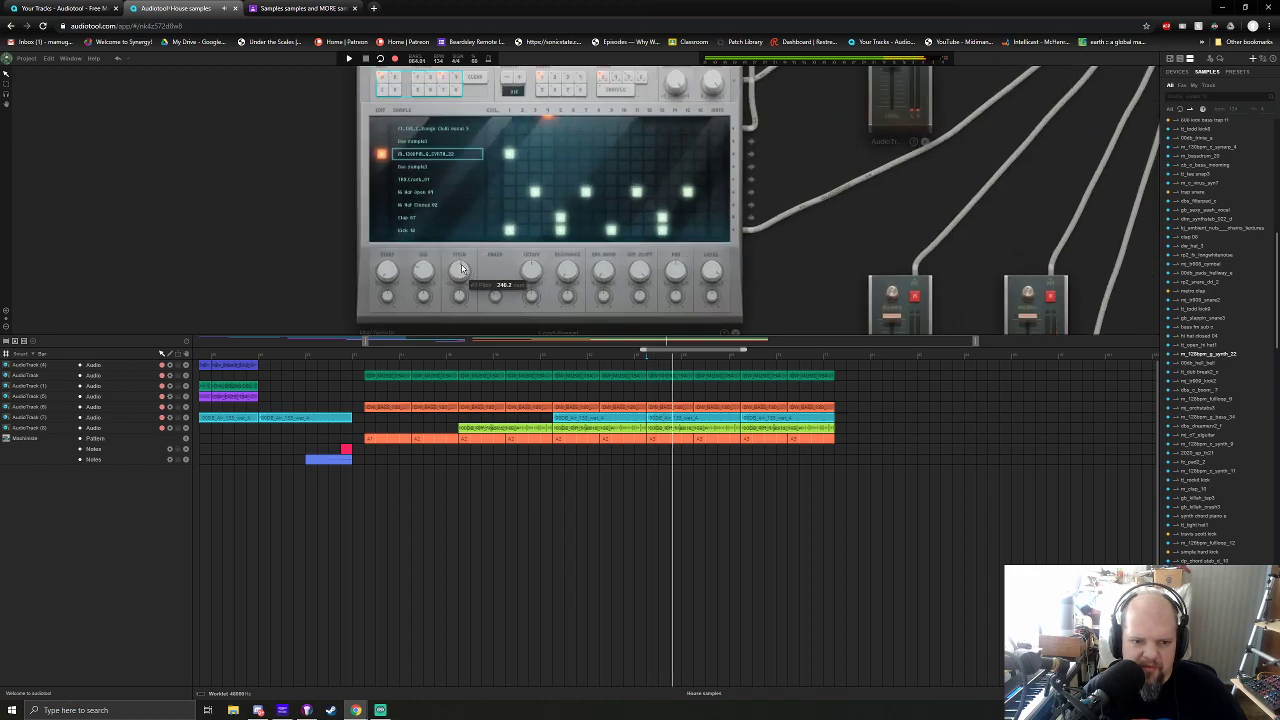
{"action": "left_click_drag", "start_coordinate": [461, 275], "coordinate": [460, 274]}
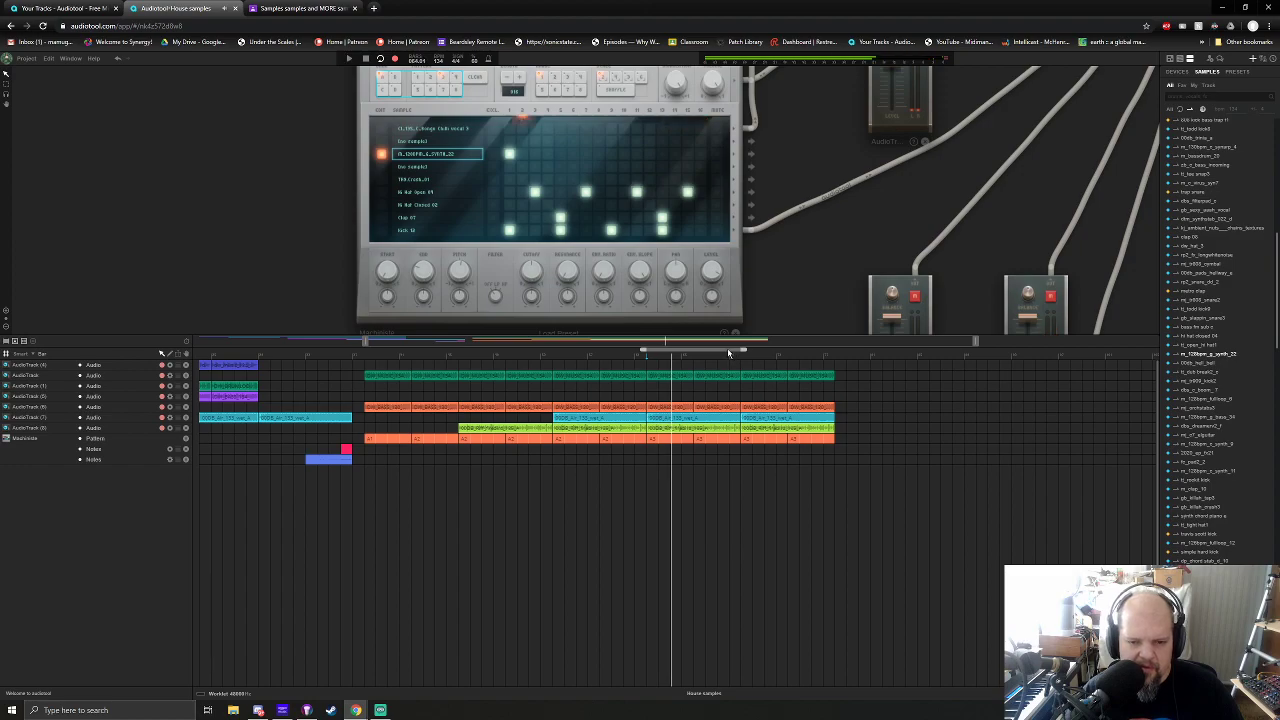
Turn off loop playback and enlarge the device desktop so that all connected devices fit in view
{"action": "left_click", "coordinate": [381, 60]}
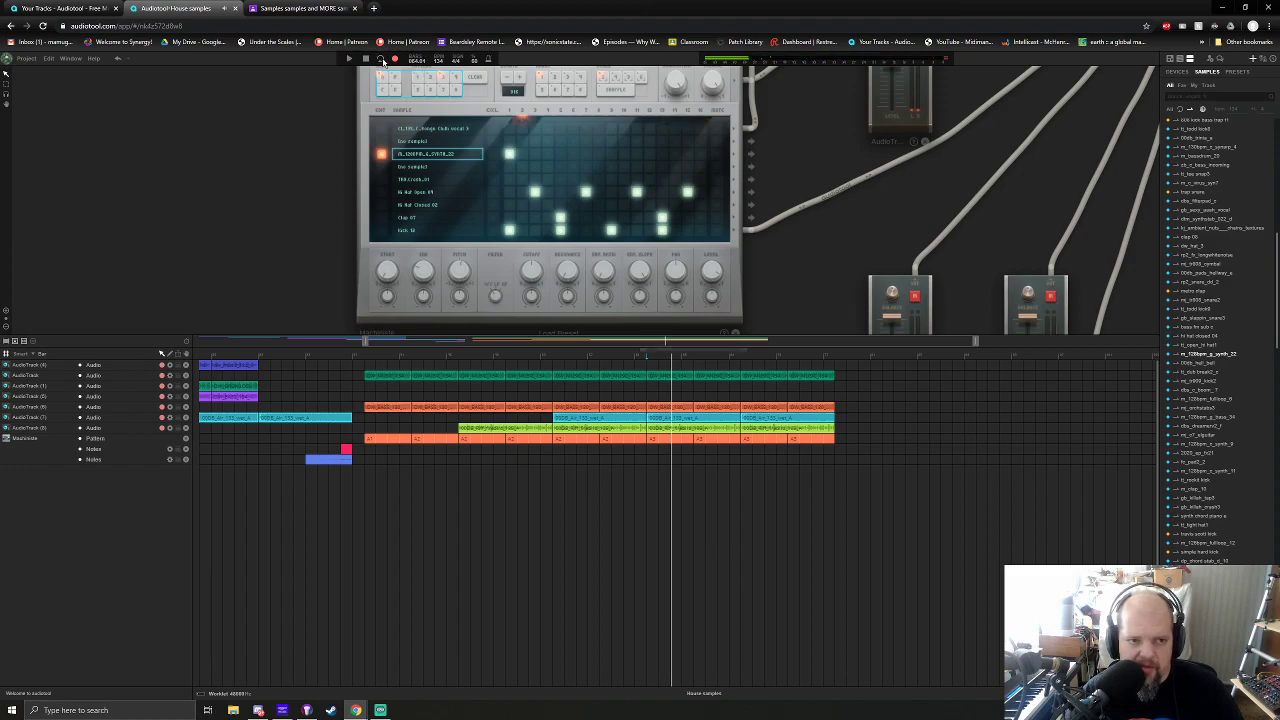
{"action": "left_click_drag", "start_coordinate": [1140, 242], "coordinate": [744, 309]}
{"action": "scroll", "coordinate": [743, 285], "scroll_direction": "down", "scroll_amount": 5}
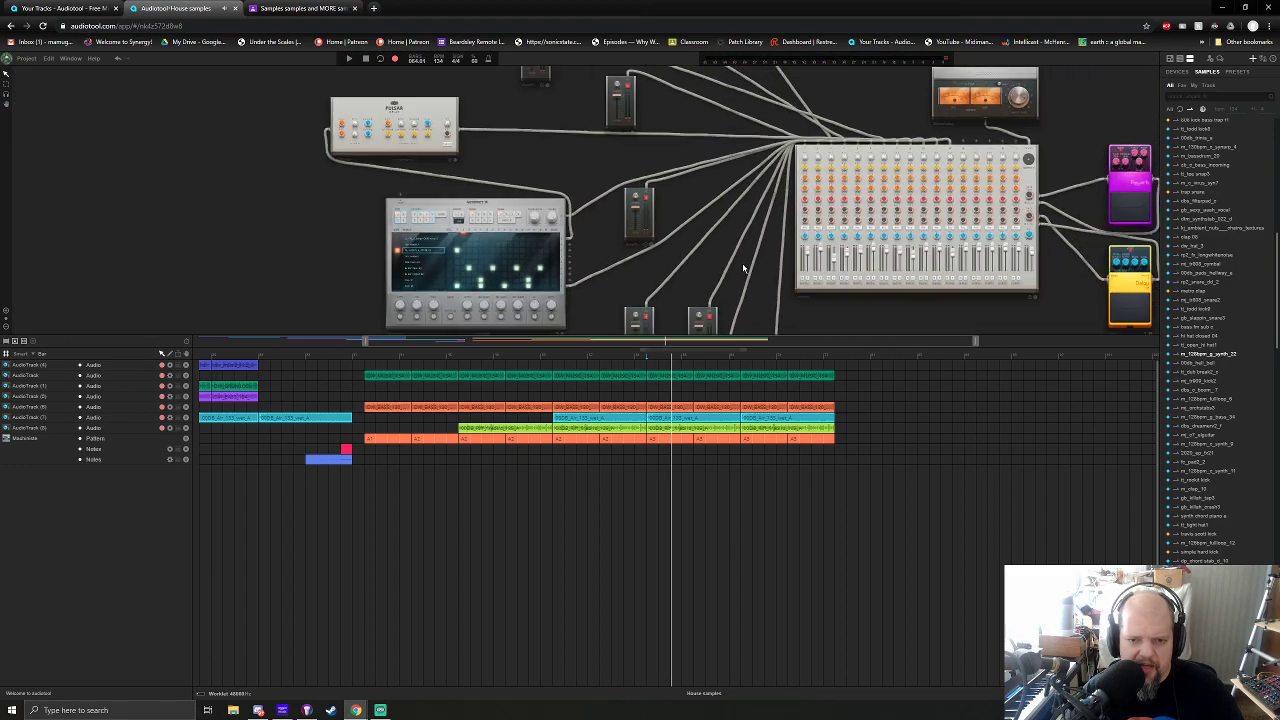
{"action": "left_click_drag", "start_coordinate": [862, 130], "coordinate": [634, 130]}
{"action": "scroll", "coordinate": [636, 158], "scroll_direction": "down", "scroll_amount": 4}
{"action": "left_click_drag", "start_coordinate": [674, 245], "coordinate": [668, 471]}
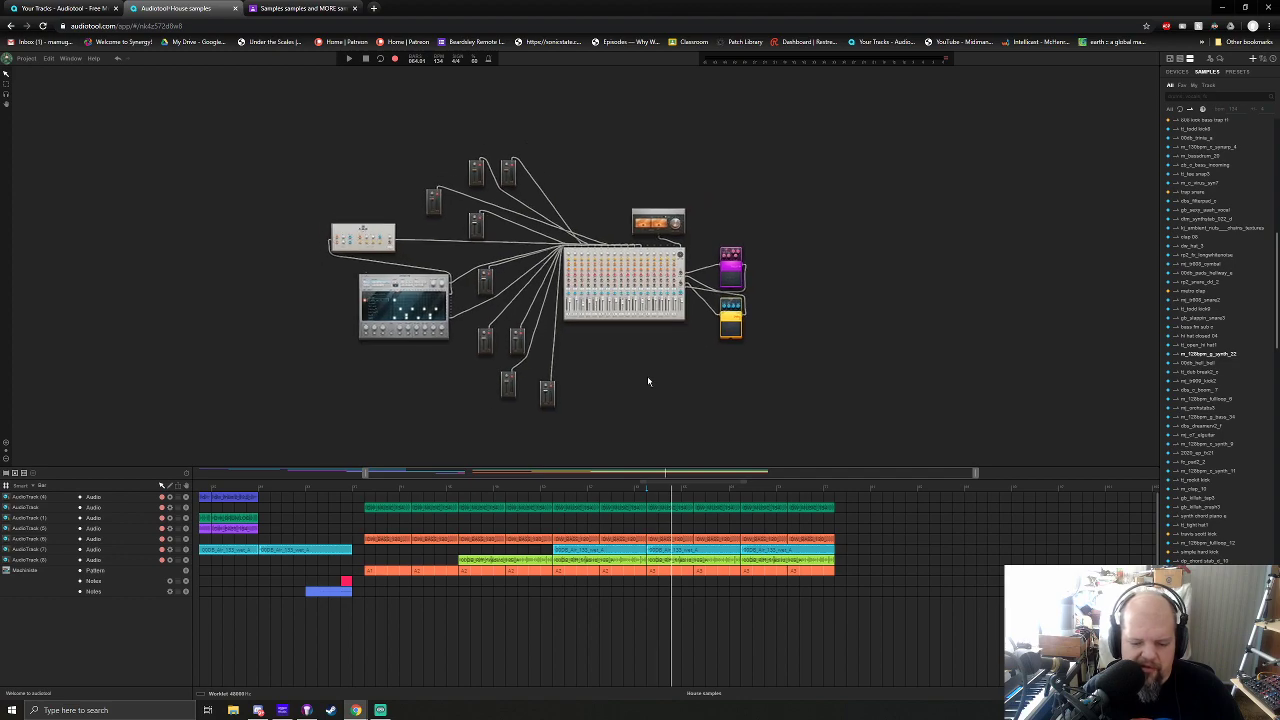
Move the StereoOutput device clear of the mixer and create an automation track for its master level
{"action": "scroll", "coordinate": [668, 226], "scroll_direction": "up", "scroll_amount": 5}
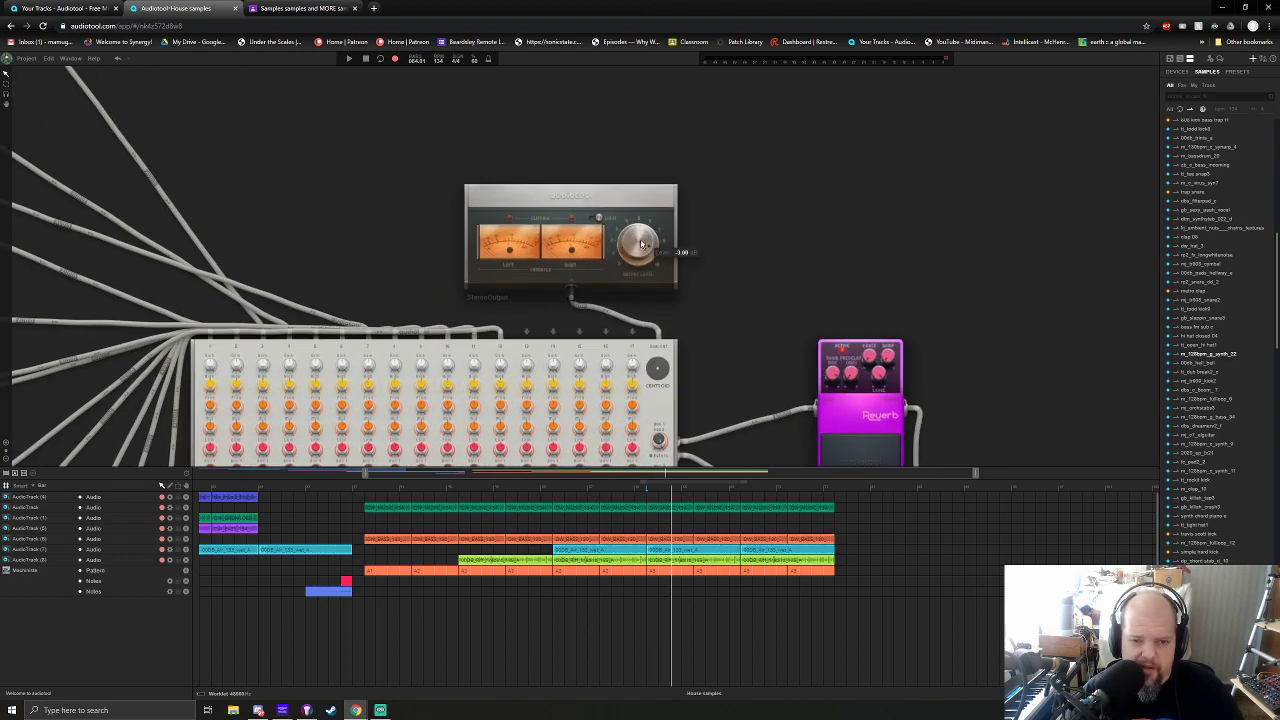
{"action": "left_click_drag", "start_coordinate": [641, 244], "coordinate": [757, 207]}
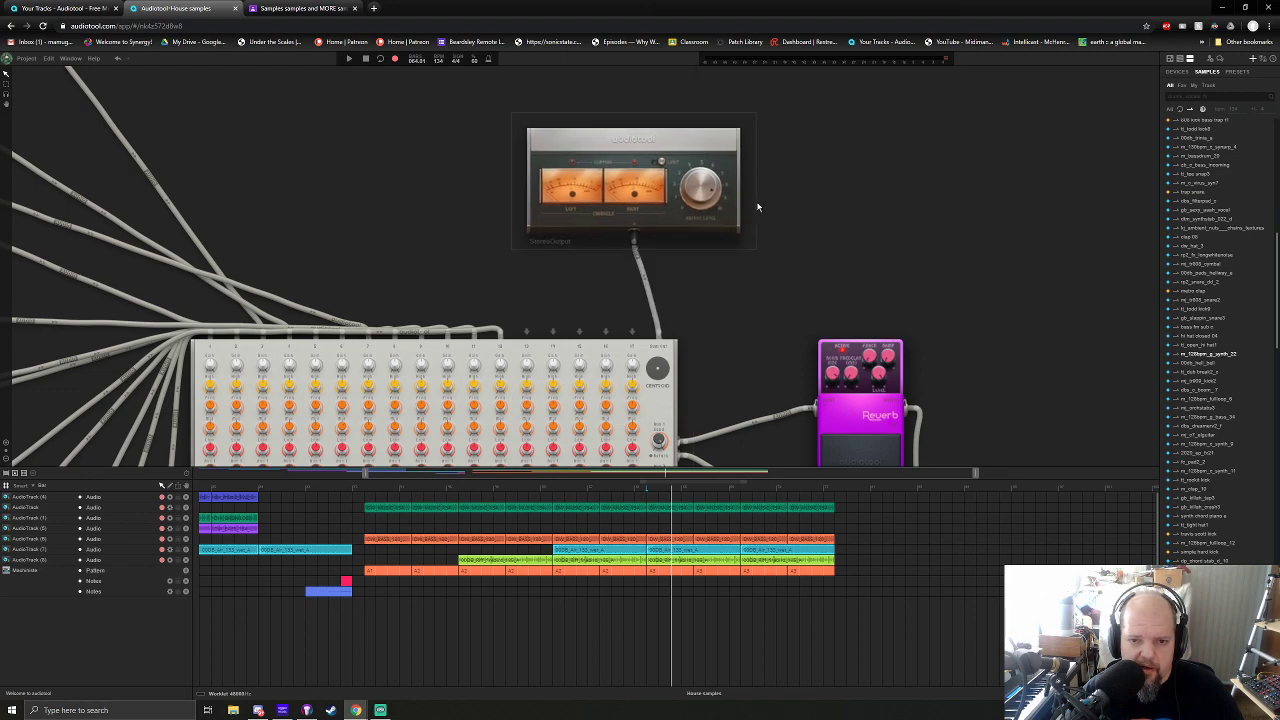
{"action": "right_click", "coordinate": [700, 190]}
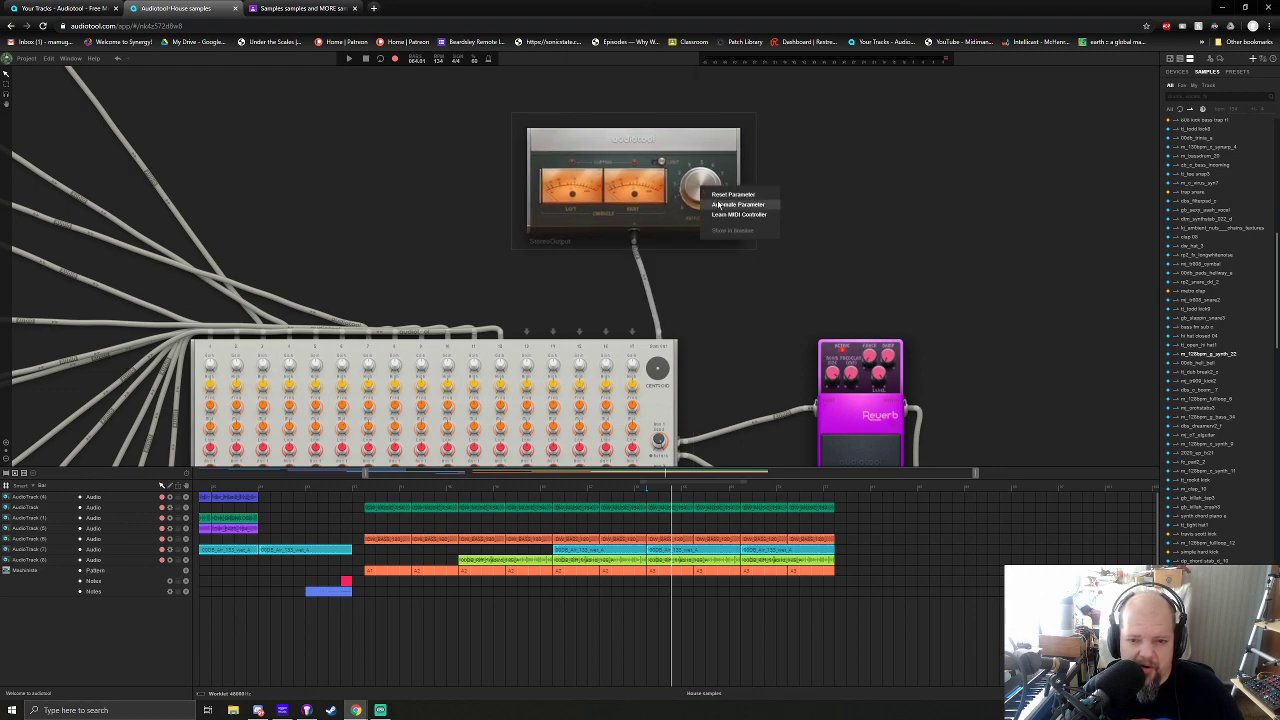
{"action": "left_click", "coordinate": [738, 204]}
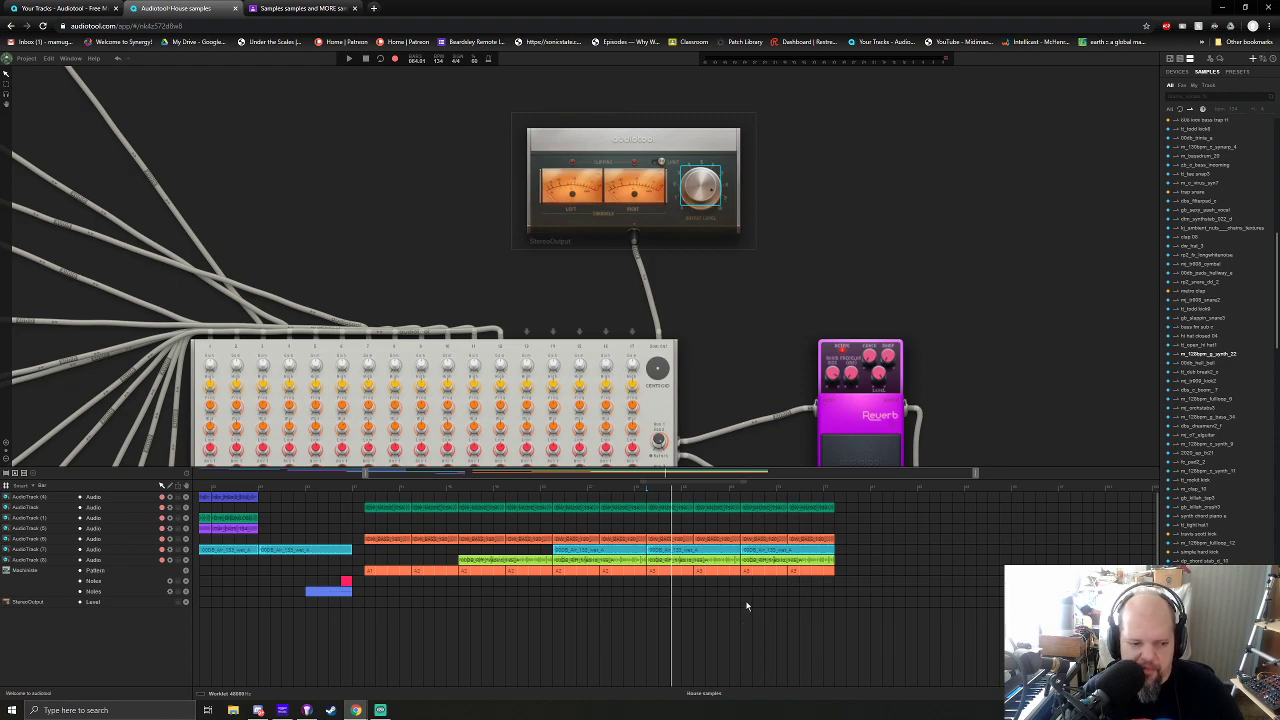
Create a StereoOutput level automation region over bars 70 to 78 and draw a gradual fade down to silence near its end
{"action": "left_click_drag", "start_coordinate": [745, 602], "coordinate": [825, 603]}
{"action": "left_click_drag", "start_coordinate": [855, 473], "coordinate": [1074, 464]}
{"action": "left_click_drag", "start_coordinate": [602, 543], "coordinate": [571, 538]}
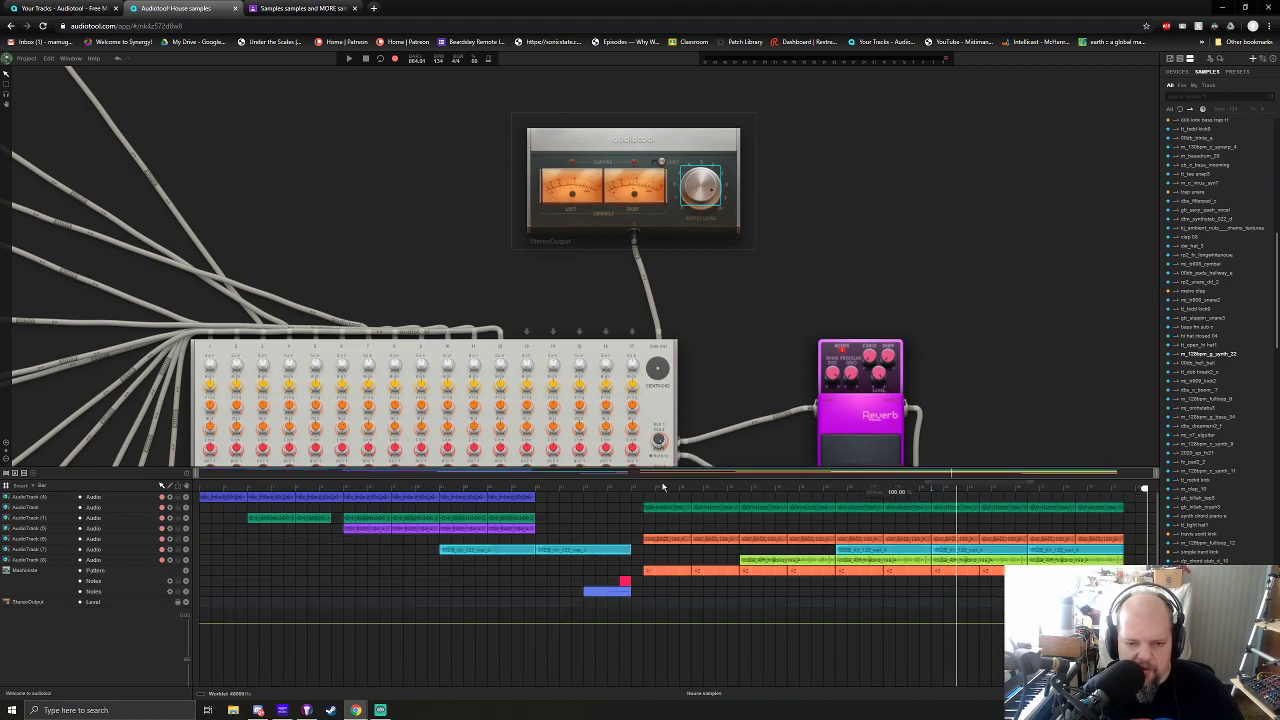
{"action": "scroll", "coordinate": [1089, 478], "scroll_direction": "up", "scroll_amount": 4}
{"action": "left_click_drag", "start_coordinate": [990, 475], "coordinate": [1106, 473]}
{"action": "left_click_drag", "start_coordinate": [728, 468], "coordinate": [725, 198]}
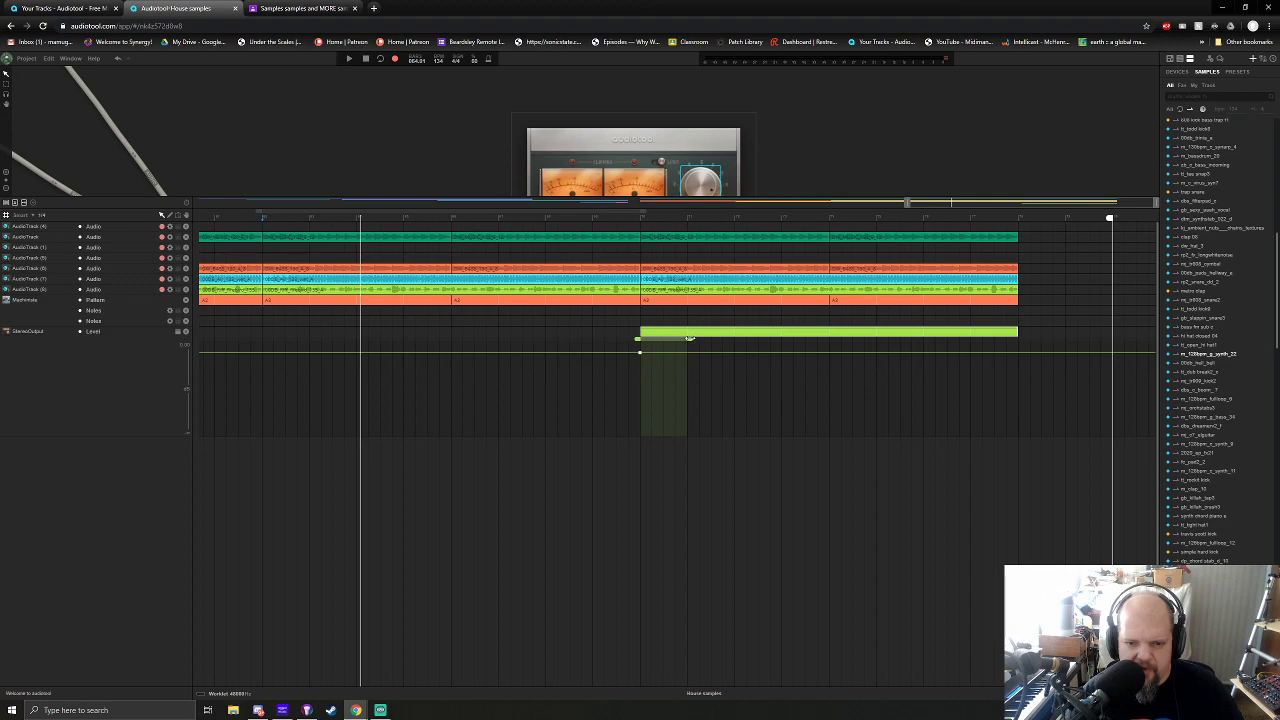
{"action": "left_click_drag", "start_coordinate": [691, 339], "coordinate": [1022, 347]}
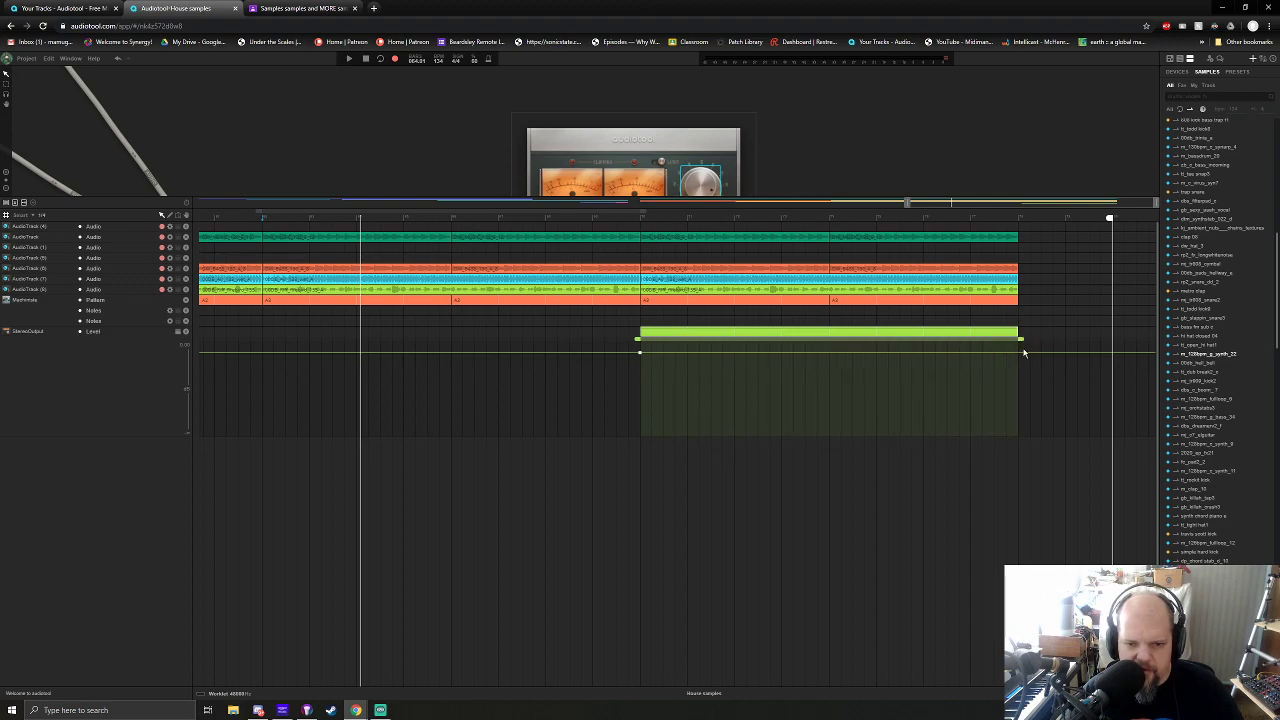
{"action": "left_click", "coordinate": [992, 433]}
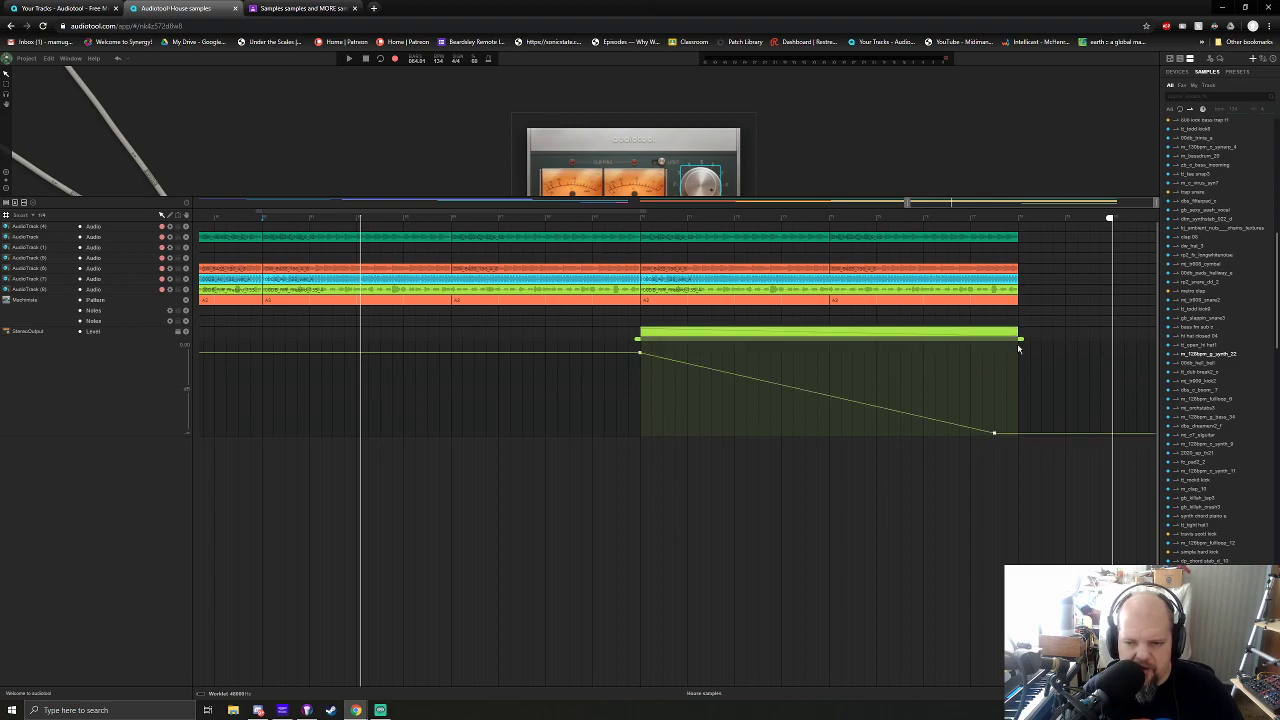
Try the fade-out with the automation region extended to 9.5 bars, listening from bar 70, and shorten the region back to bar 78
{"action": "left_click_drag", "start_coordinate": [1015, 330], "coordinate": [1090, 338]}
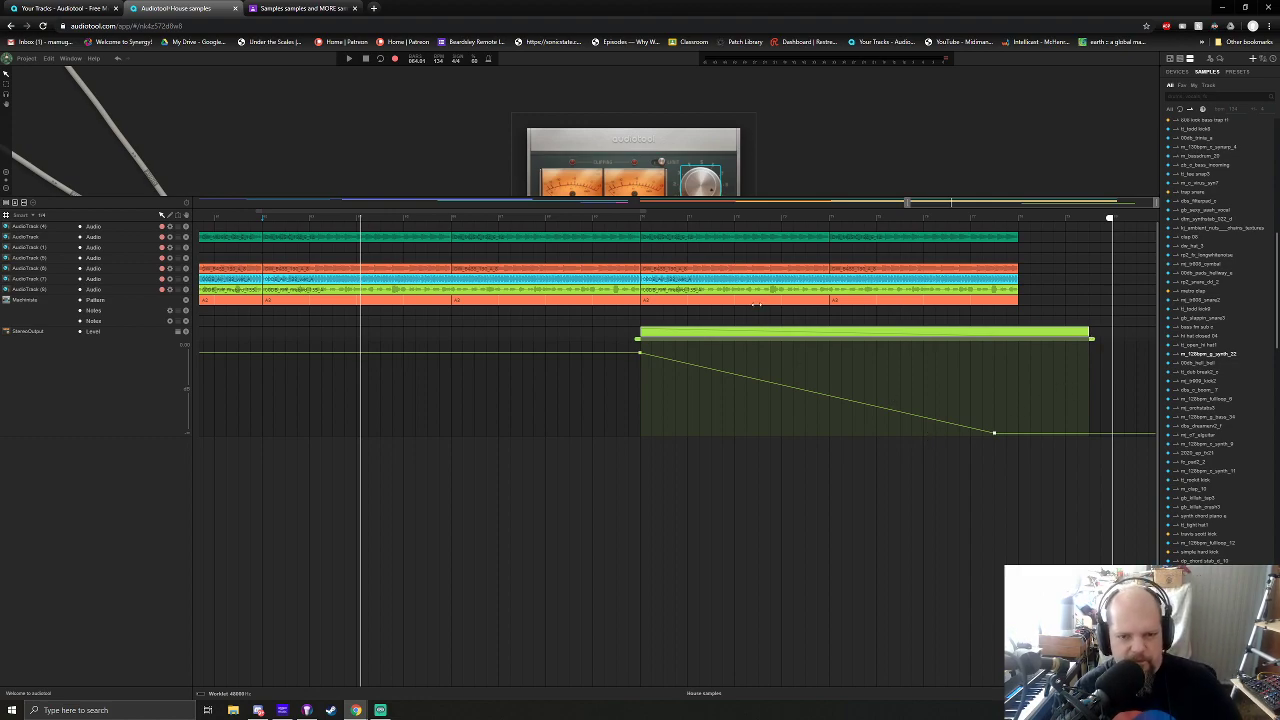
{"action": "left_click", "coordinate": [641, 219]}
{"action": "scroll", "coordinate": [799, 145], "scroll_direction": "down", "scroll_amount": 1}
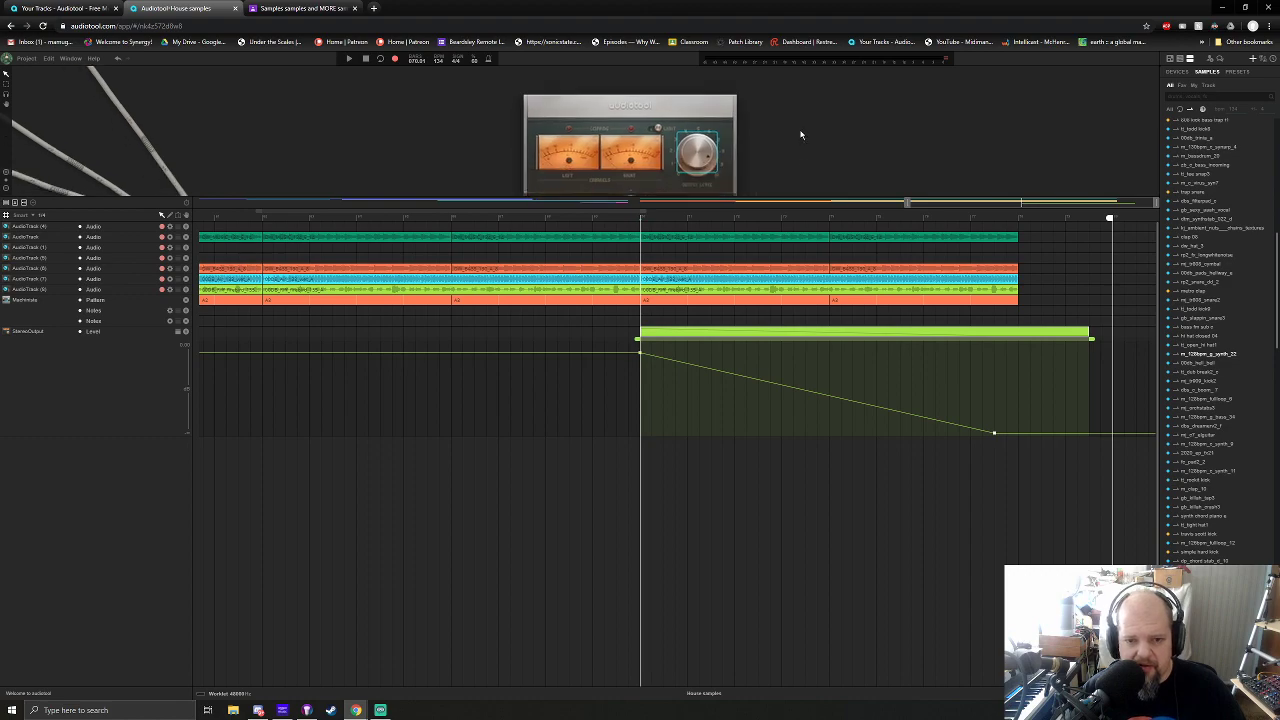
{"action": "key", "text": "space"}
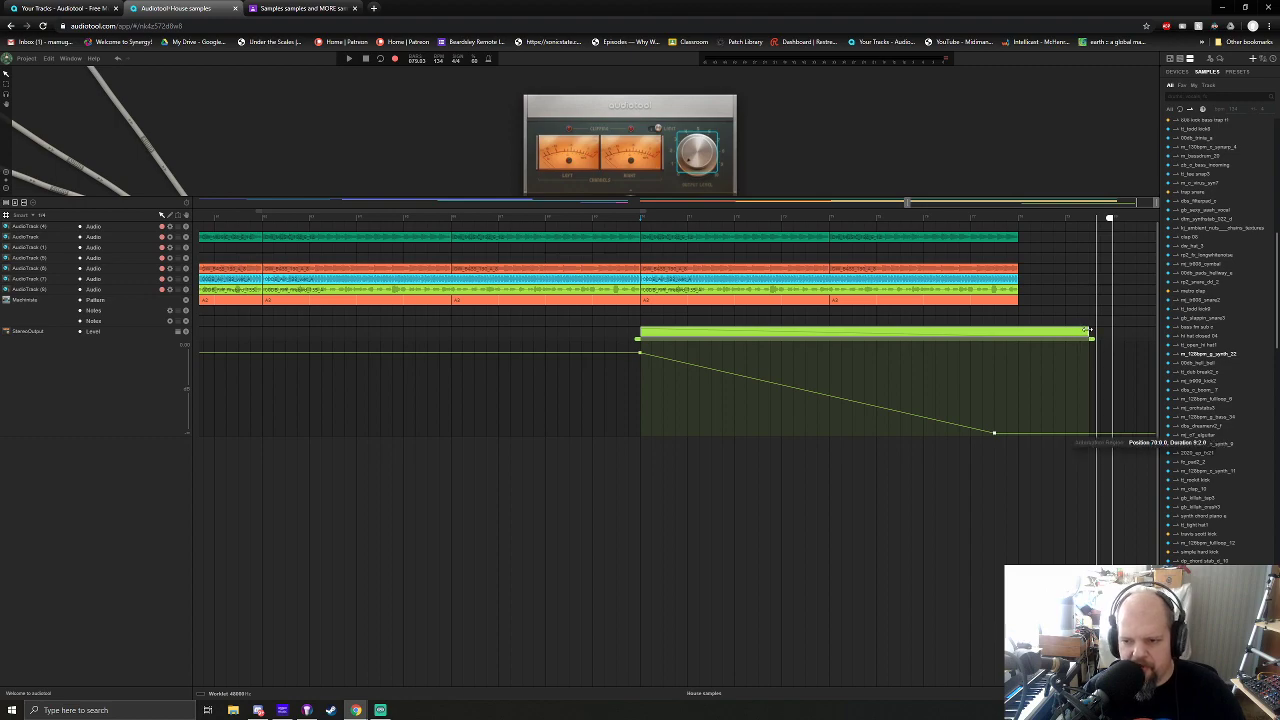
{"action": "left_click_drag", "start_coordinate": [1085, 331], "coordinate": [1022, 340]}
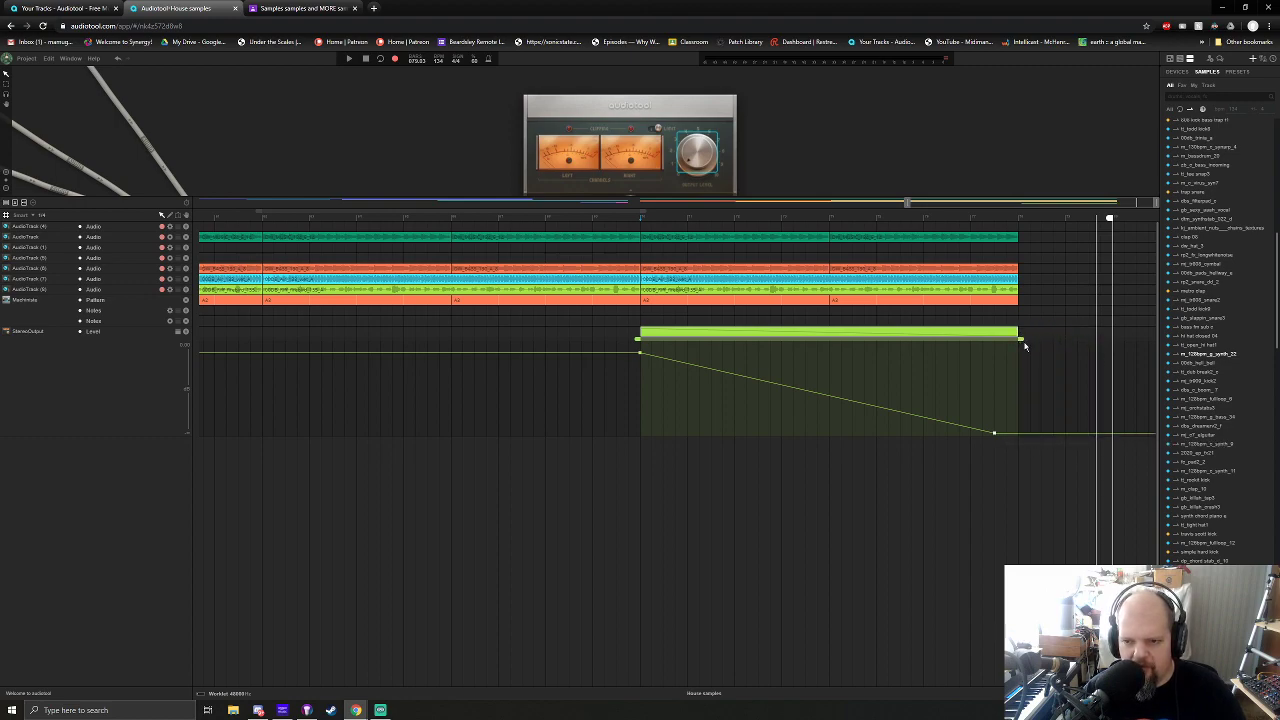
Play the fade-out from bar 70 again and add a full-level automation point at the end of the fade
{"action": "key", "text": "space"}
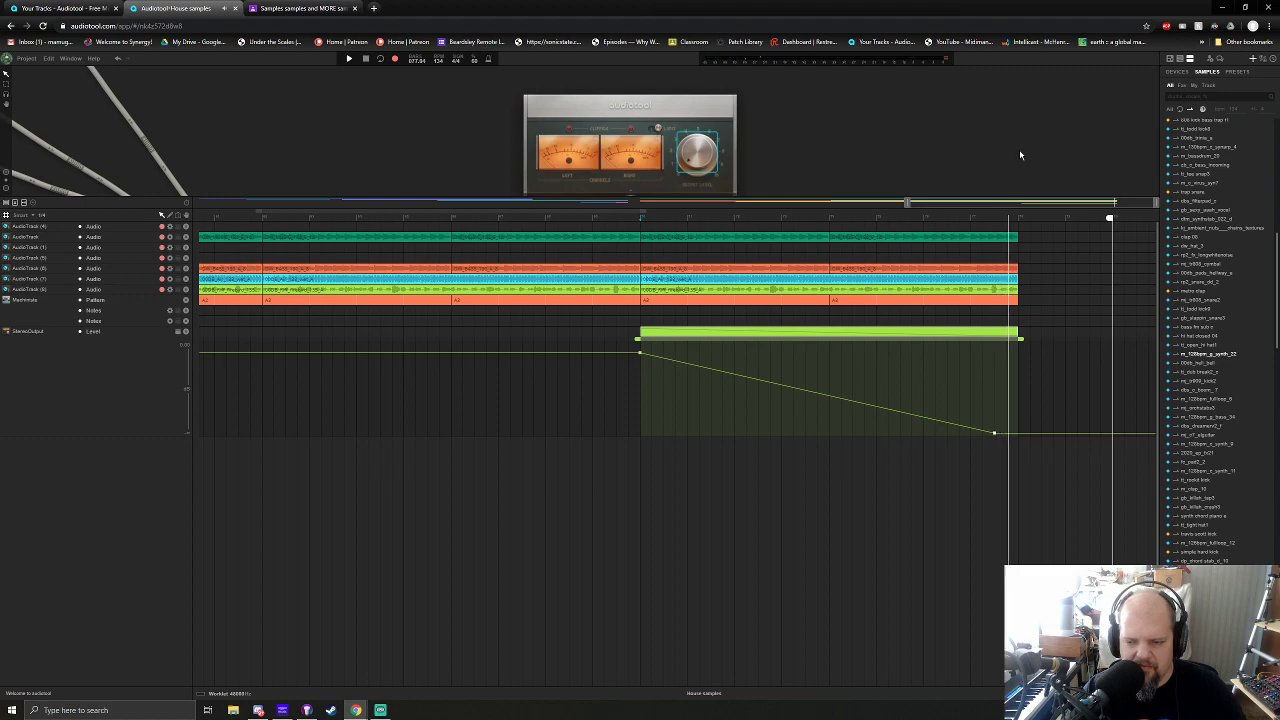
{"action": "key", "text": "space"}
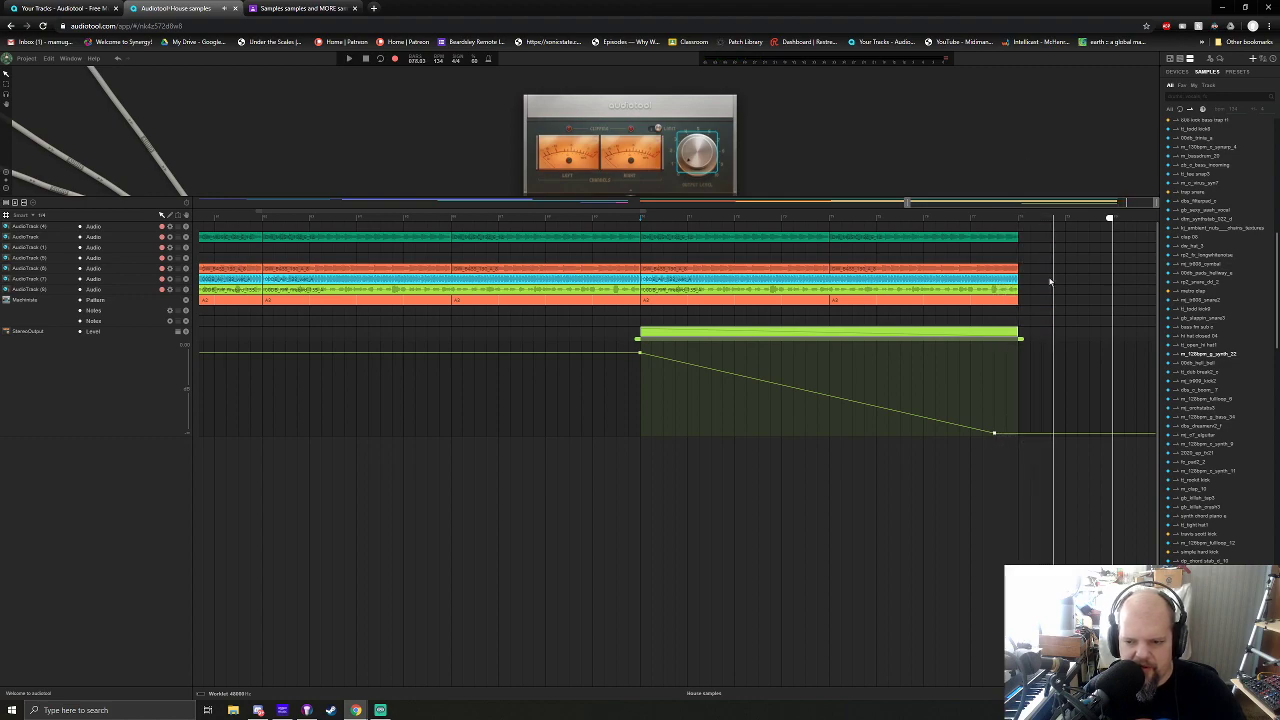
{"action": "left_click", "coordinate": [1006, 344]}
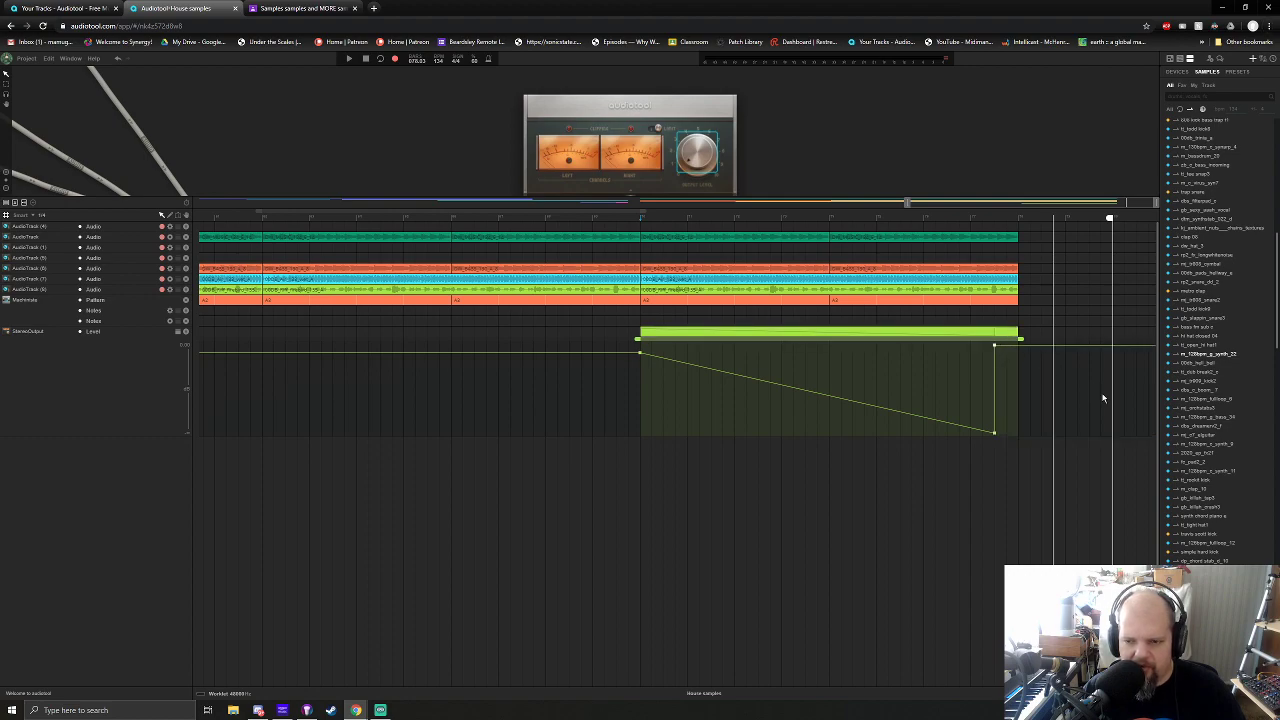
Audition the end of the fade, remove the extra automation points past its silent end, and collapse the StereoOutput level curve
{"action": "left_click", "coordinate": [900, 218]}
{"action": "key", "text": "space"}
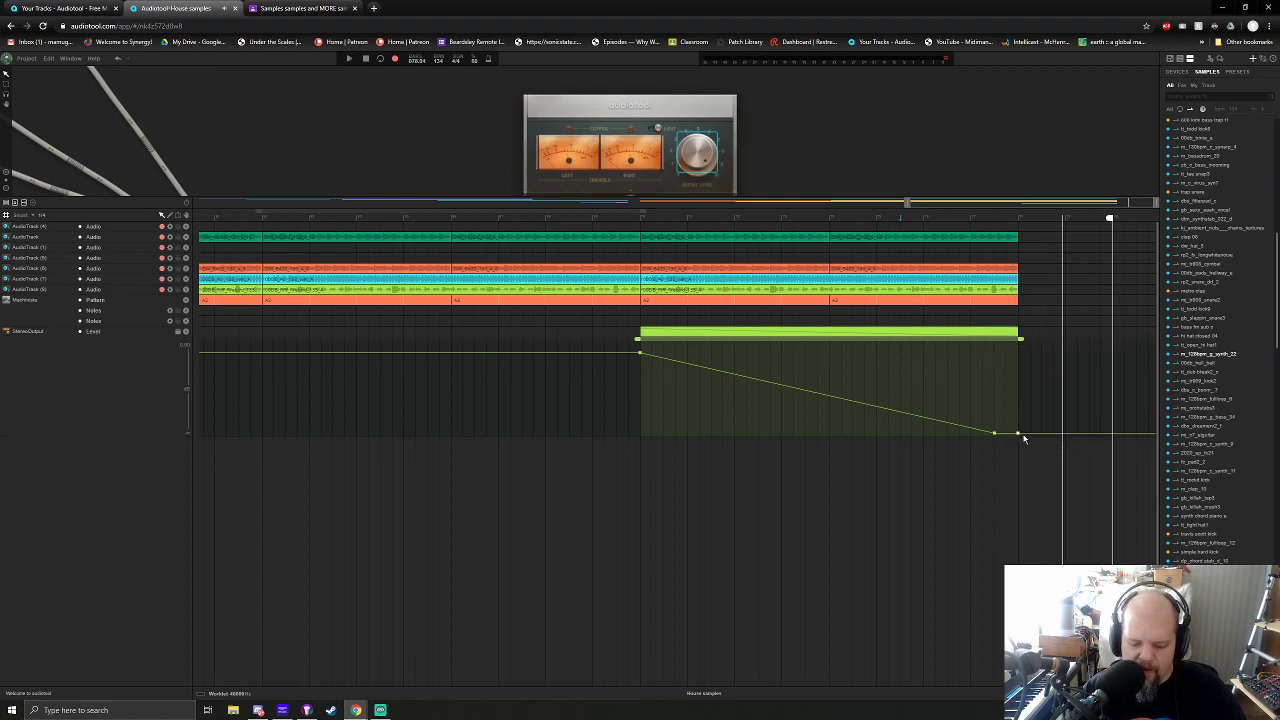
{"action": "left_click_drag", "start_coordinate": [864, 337], "coordinate": [926, 337]}
{"action": "double_click", "coordinate": [820, 337]}
{"action": "double_click", "coordinate": [926, 337]}
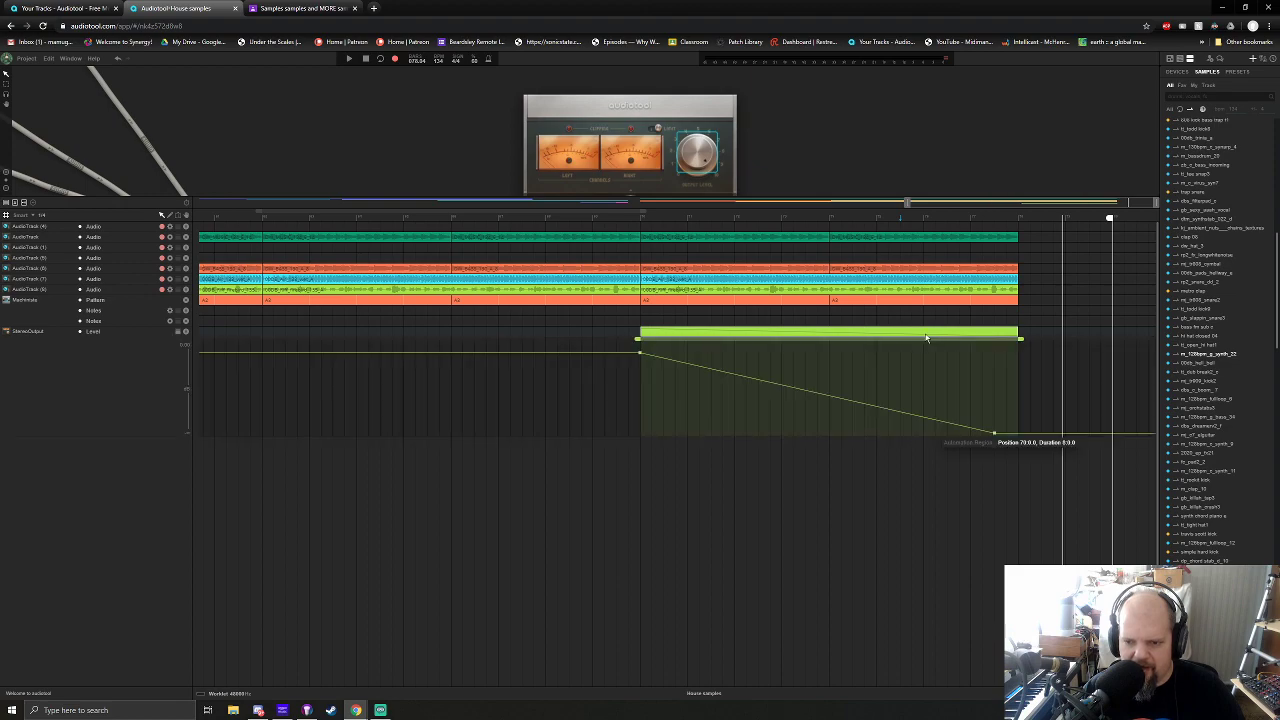
{"action": "double_click", "coordinate": [926, 337]}
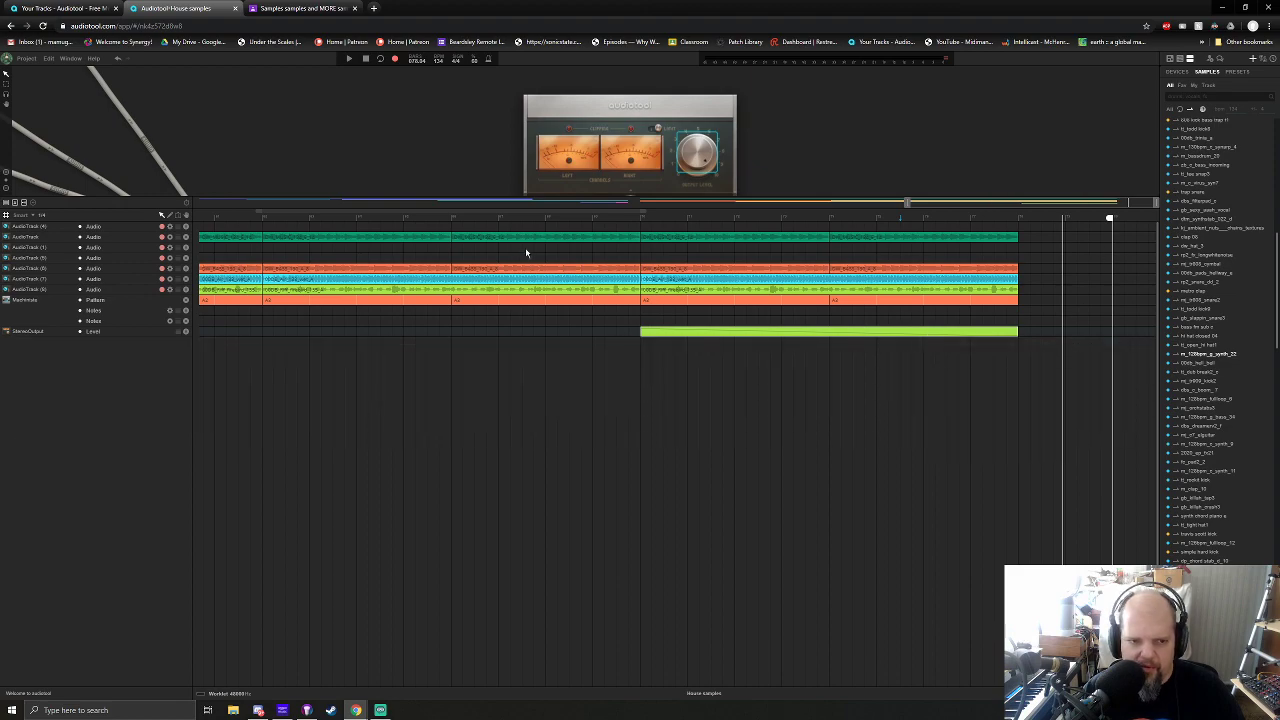
Show the full arrangement in the timeline and play the song from the beginning
{"action": "scroll", "coordinate": [966, 205], "scroll_direction": "down", "scroll_amount": 8}
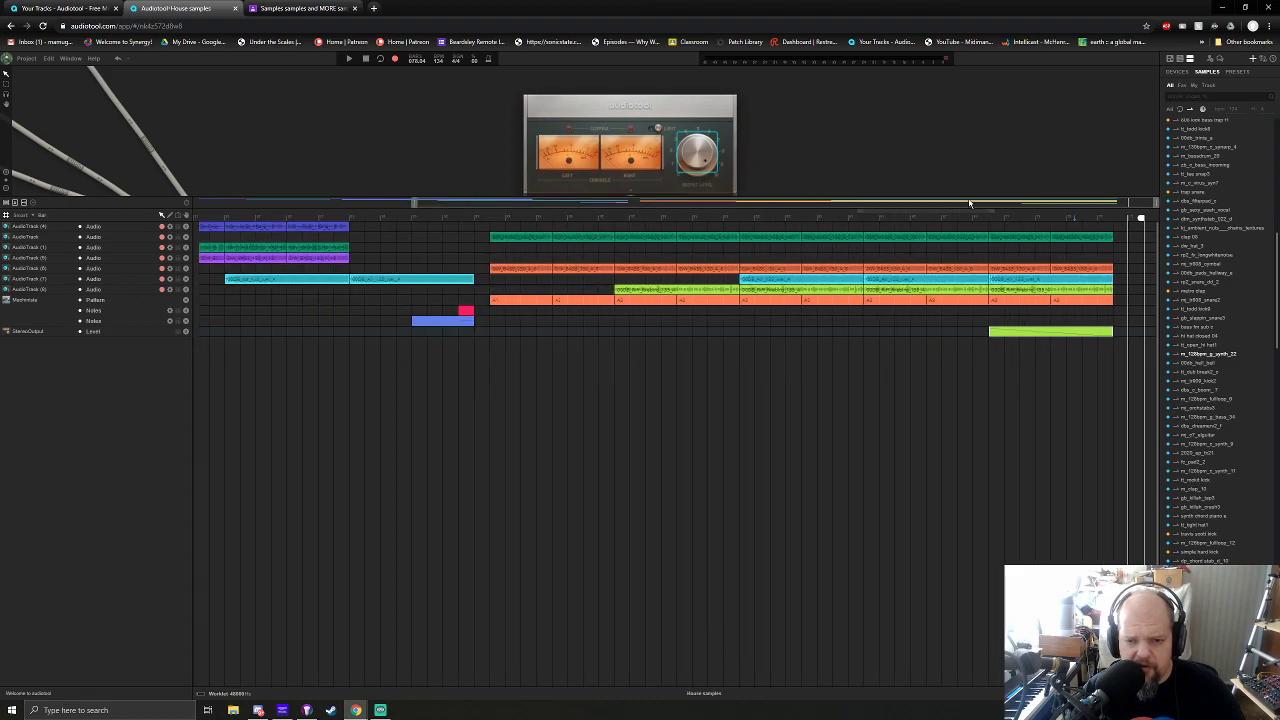
{"action": "left_click", "coordinate": [366, 60]}
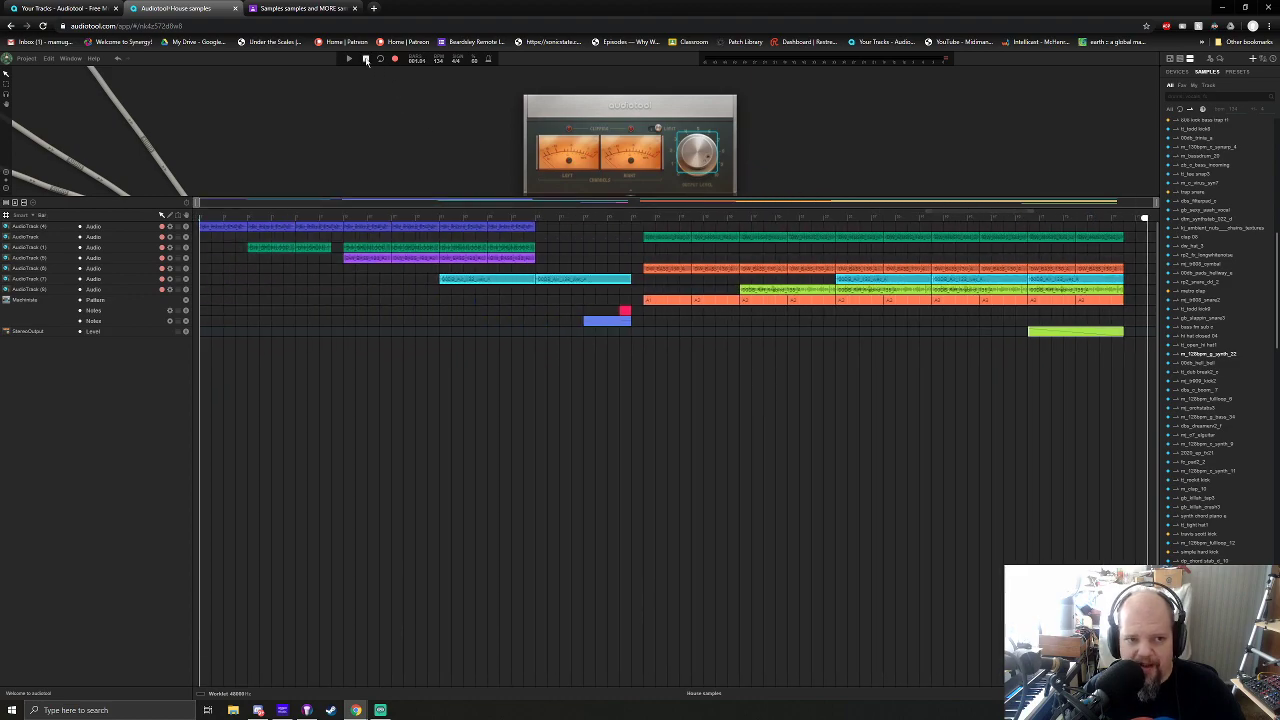
{"action": "key", "text": "space"}
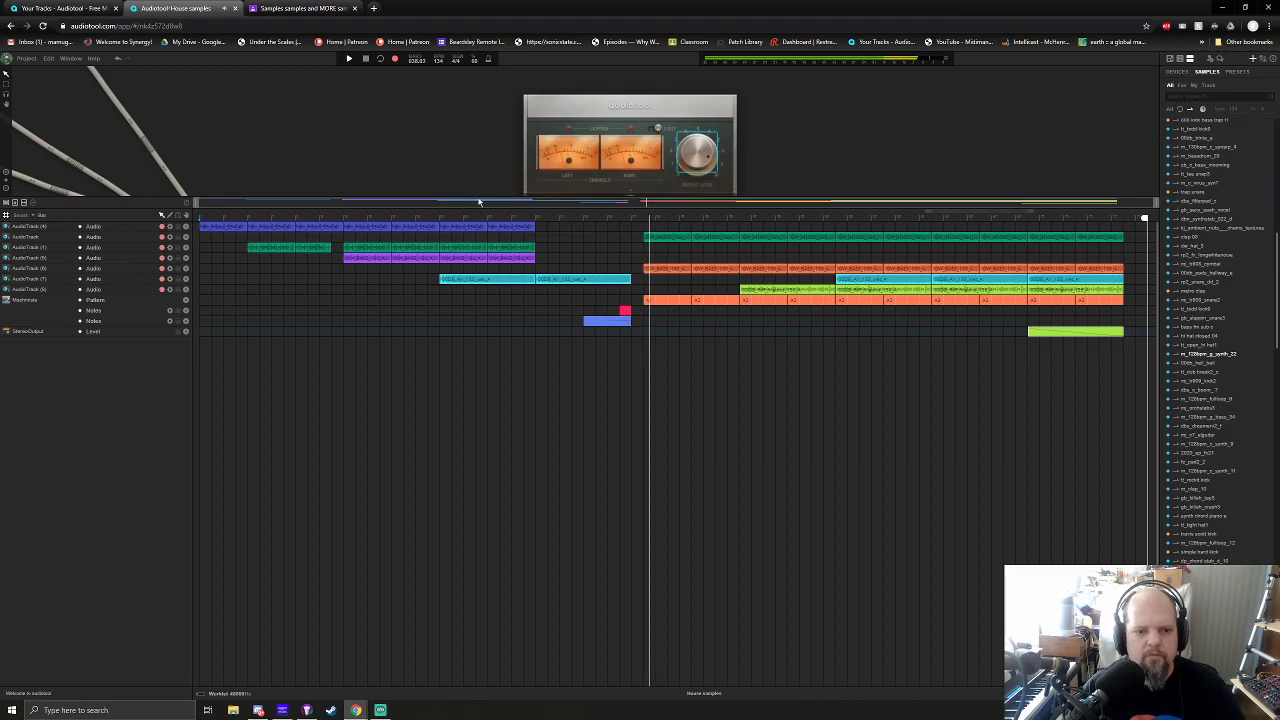
Enlarge the device area above the timeline and check the Pulsar Delay's wet level during playback
{"action": "left_click_drag", "start_coordinate": [480, 204], "coordinate": [476, 453]}
{"action": "left_click_drag", "start_coordinate": [406, 228], "coordinate": [953, 143]}
{"action": "left_click_drag", "start_coordinate": [411, 268], "coordinate": [798, 337]}
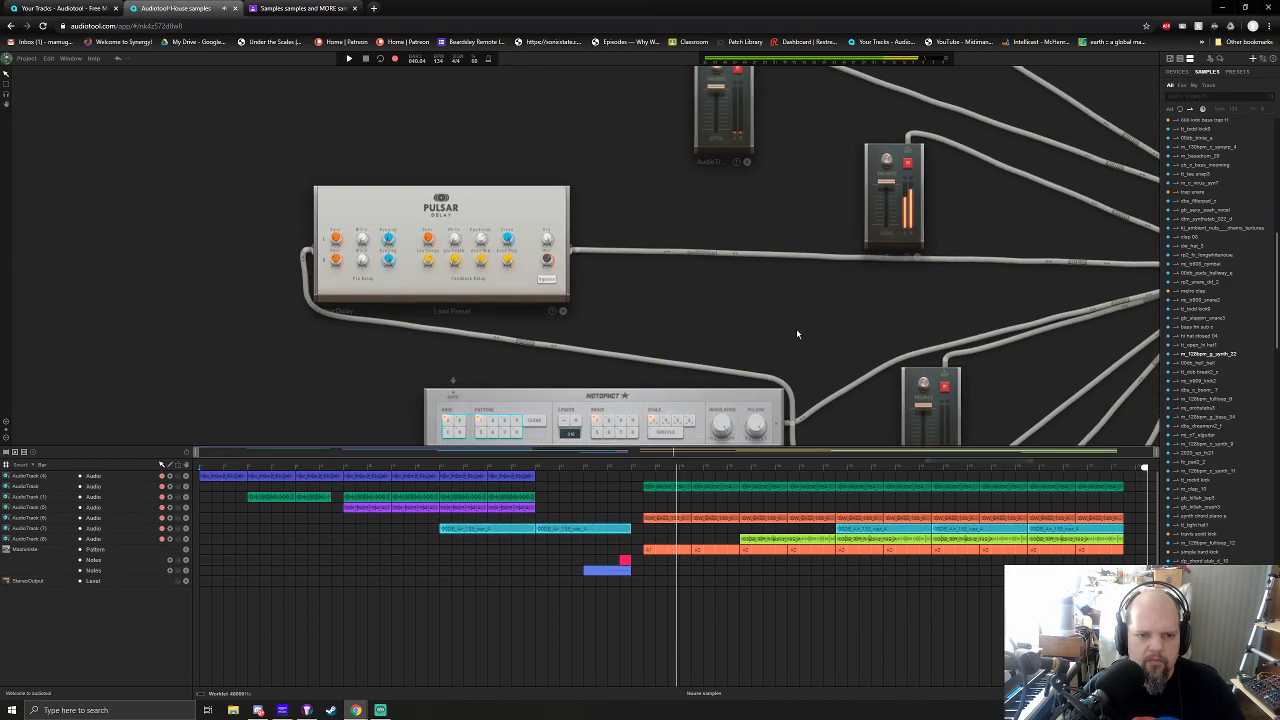
{"action": "scroll", "coordinate": [533, 268], "scroll_direction": "up", "scroll_amount": 2}
{"action": "mouse_move", "coordinate": [563, 278]}
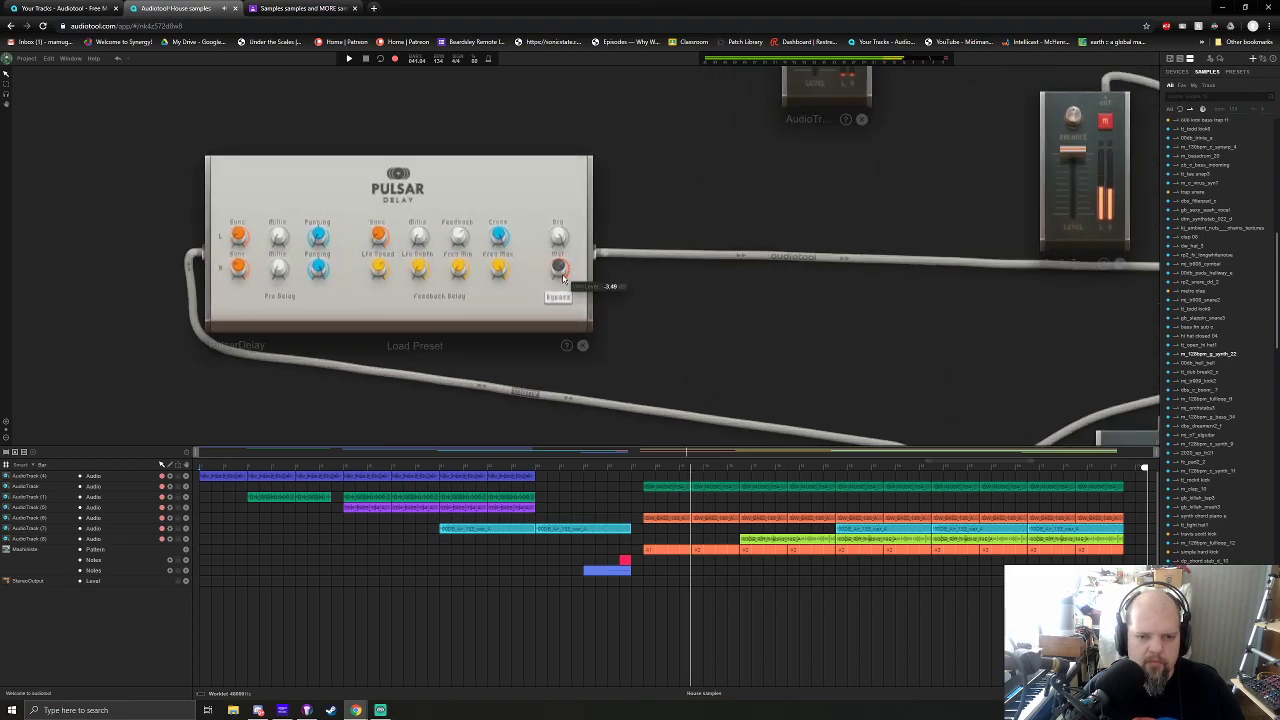
Raise an aux send on one of the mixer's connected channels while the arrangement plays
{"action": "left_click_drag", "start_coordinate": [918, 349], "coordinate": [252, 223]}
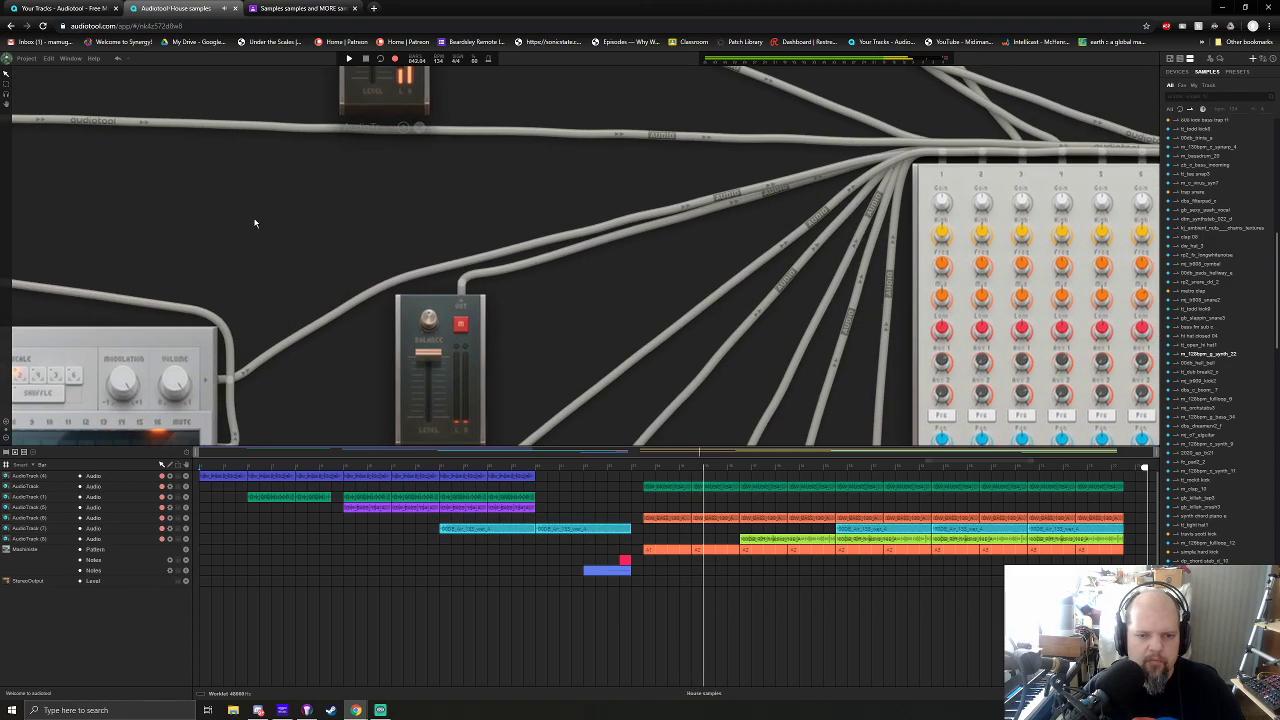
{"action": "scroll", "coordinate": [268, 222], "scroll_direction": "down", "scroll_amount": 2}
{"action": "left_click_drag", "start_coordinate": [706, 154], "coordinate": [443, 129]}
{"action": "scroll", "coordinate": [443, 130], "scroll_direction": "down", "scroll_amount": 2}
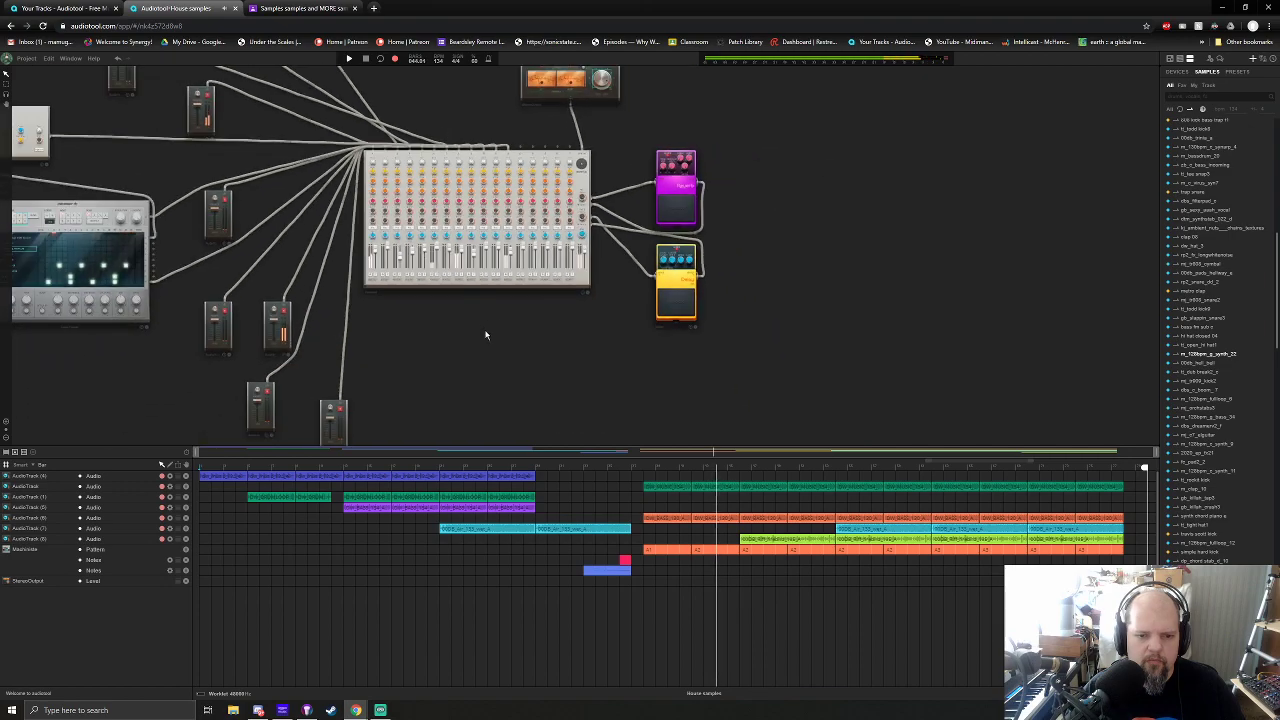
{"action": "left_click_drag", "start_coordinate": [480, 331], "coordinate": [523, 389]}
{"action": "scroll", "coordinate": [529, 362], "scroll_direction": "up", "scroll_amount": 2}
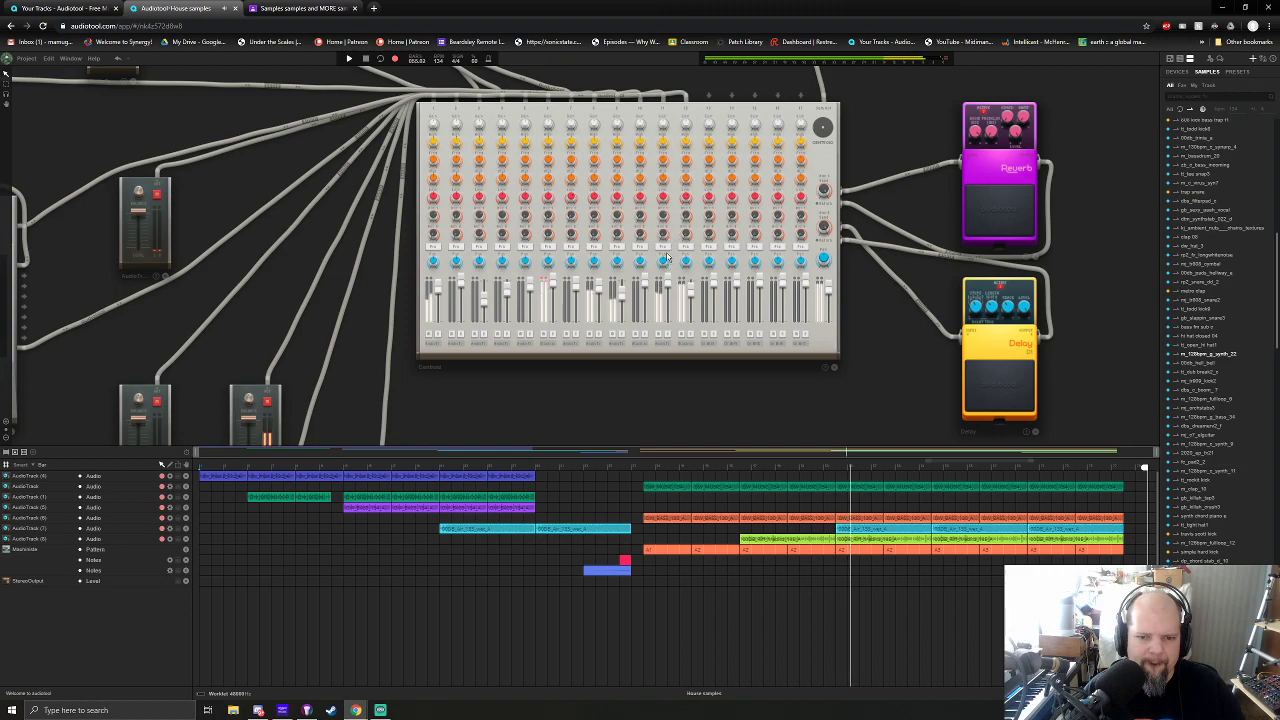
{"action": "left_click_drag", "start_coordinate": [664, 236], "coordinate": [684, 157]}
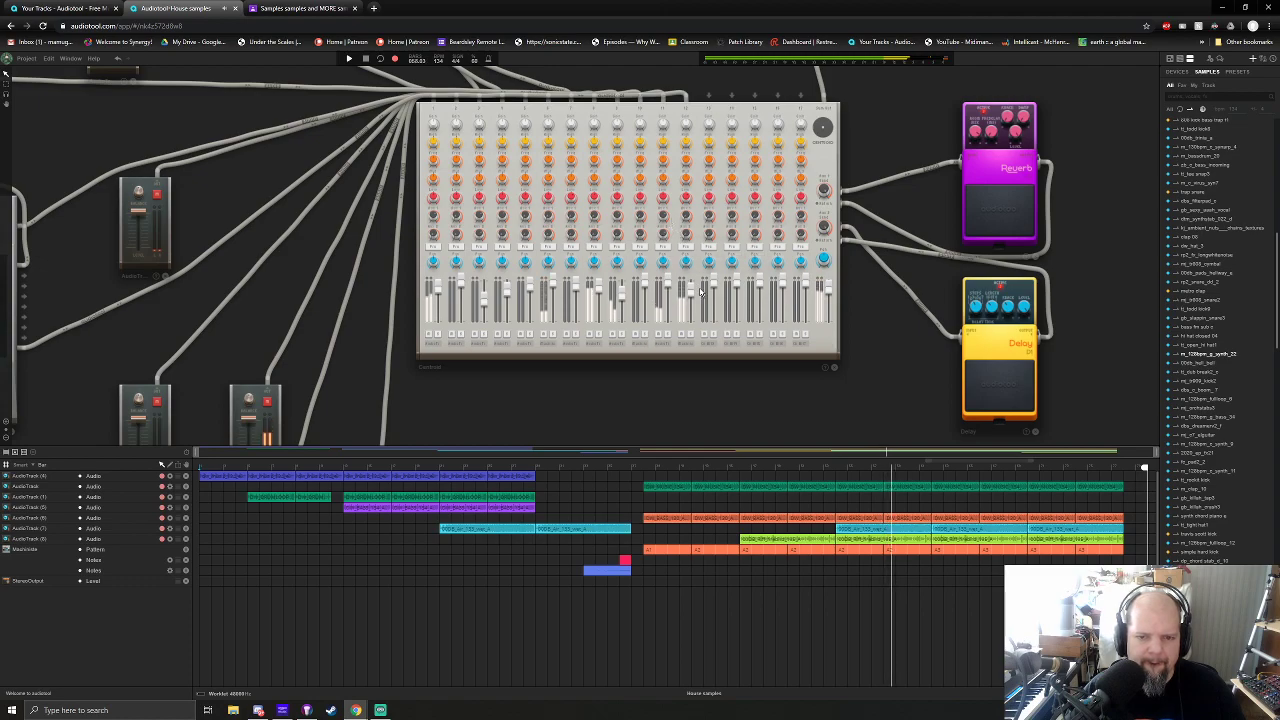
{"action": "left_click_drag", "start_coordinate": [774, 391], "coordinate": [537, 360]}
{"action": "scroll", "coordinate": [537, 366], "scroll_direction": "down", "scroll_amount": 3}
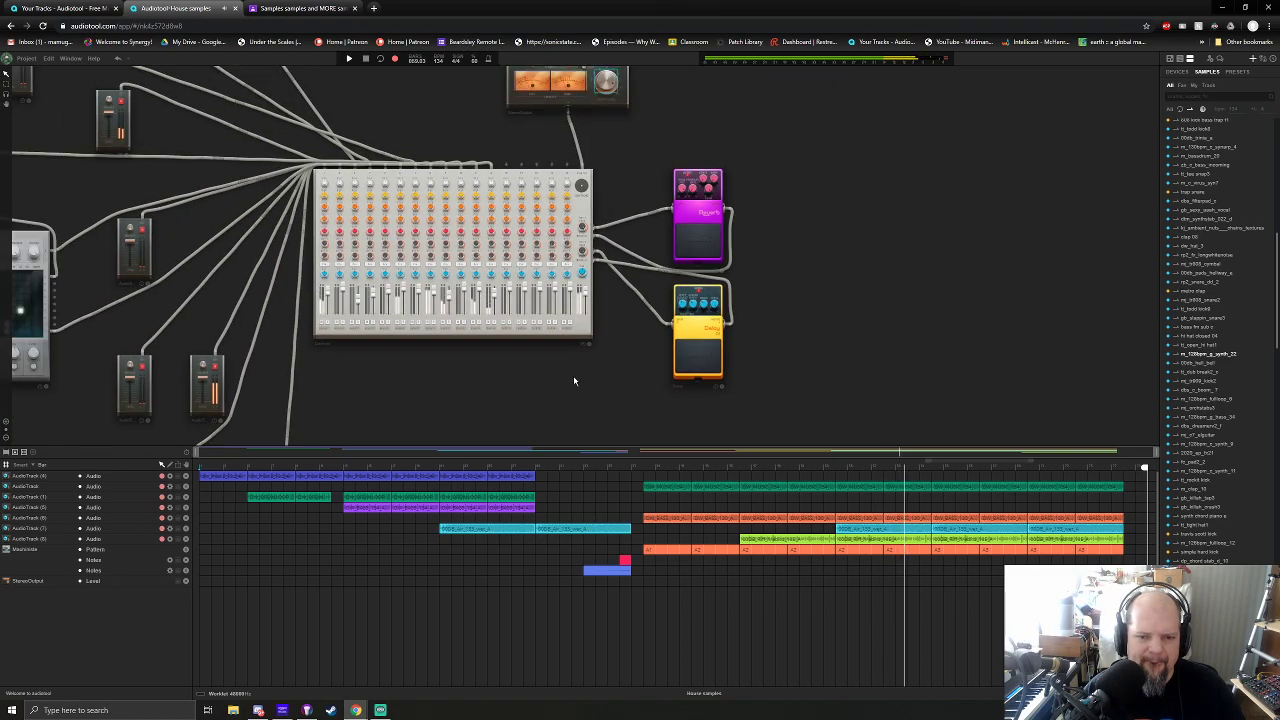
Listen to the rest of the arrangement through the fade-out while reviewing the device routing and the mixer's aux sends
{"action": "scroll", "coordinate": [555, 382], "scroll_direction": "down", "scroll_amount": 2}
{"action": "left_click_drag", "start_coordinate": [501, 399], "coordinate": [653, 368]}
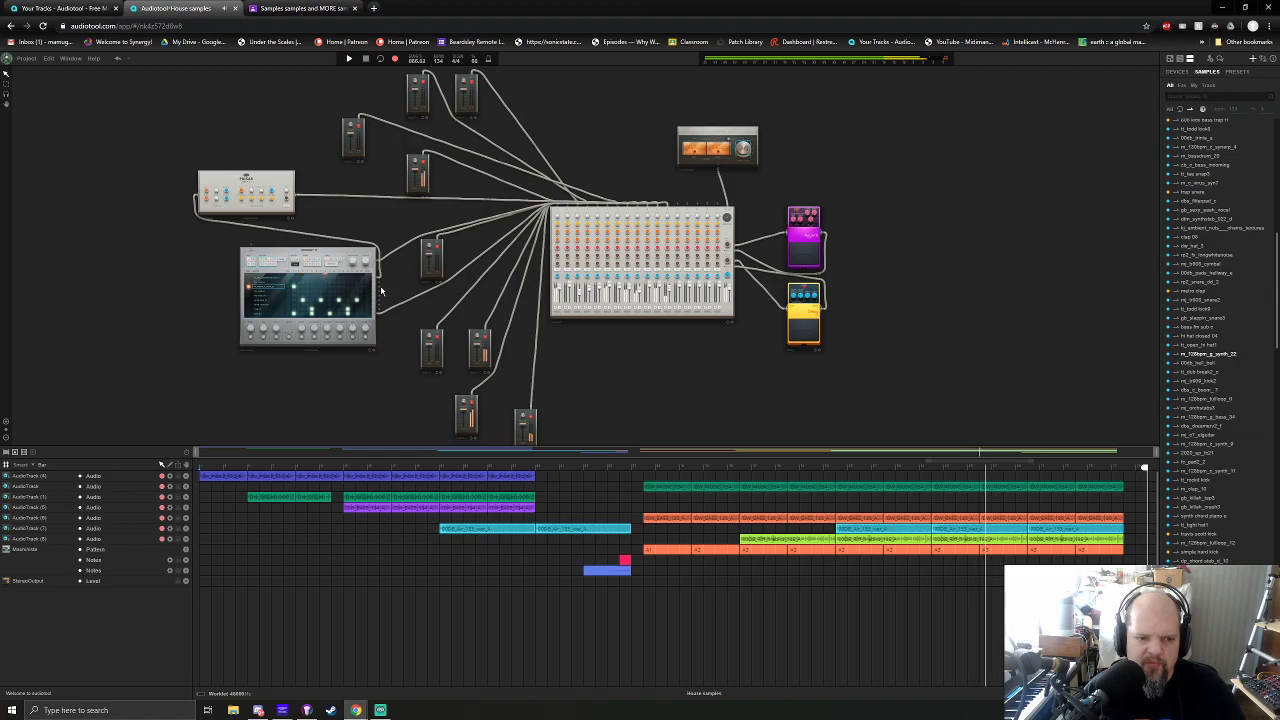
{"action": "left_click_drag", "start_coordinate": [380, 289], "coordinate": [684, 210]}
{"action": "scroll", "coordinate": [648, 312], "scroll_direction": "up", "scroll_amount": 4}
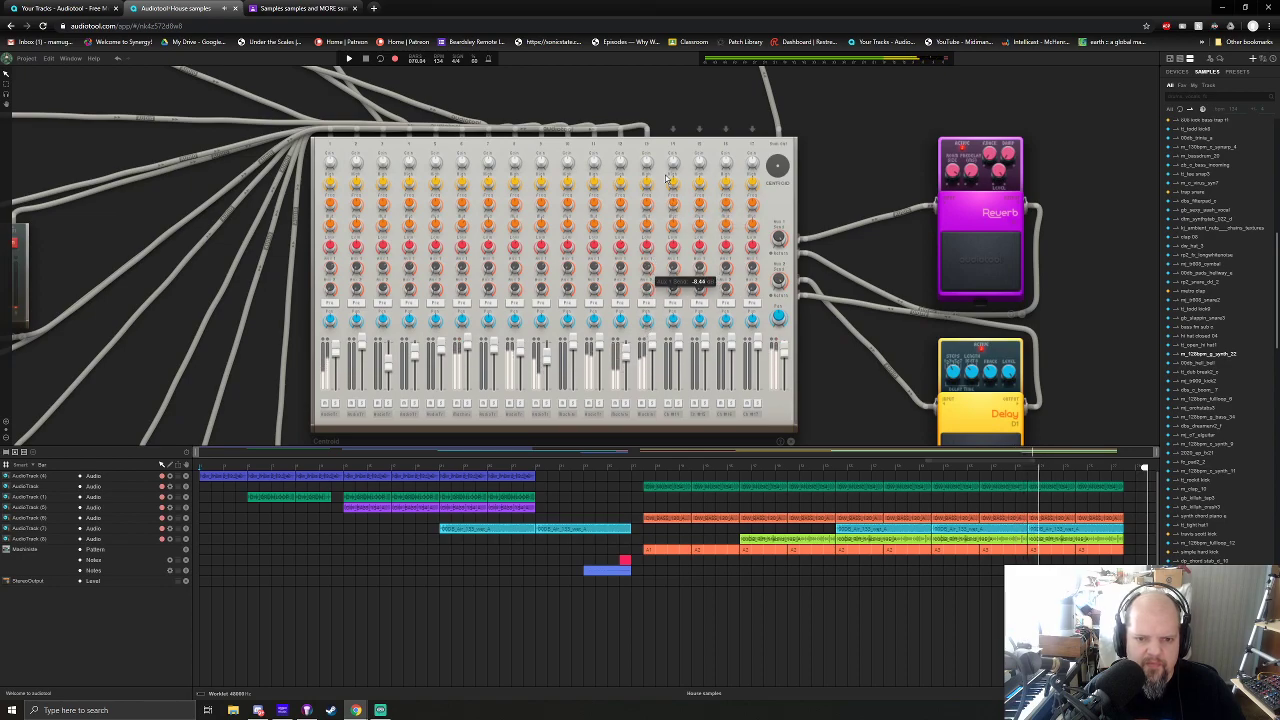
{"action": "scroll", "coordinate": [645, 300], "scroll_direction": "down", "scroll_amount": 2}
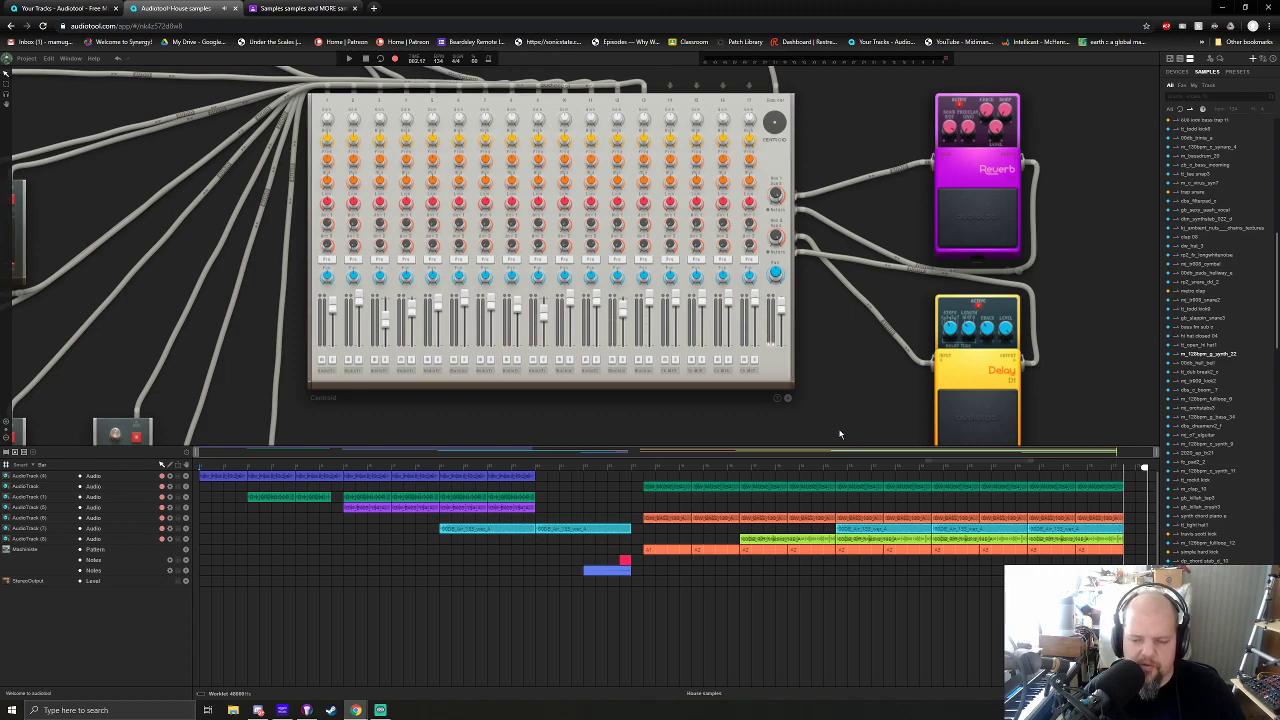
{"action": "scroll", "coordinate": [828, 389], "scroll_direction": "down", "scroll_amount": 5}
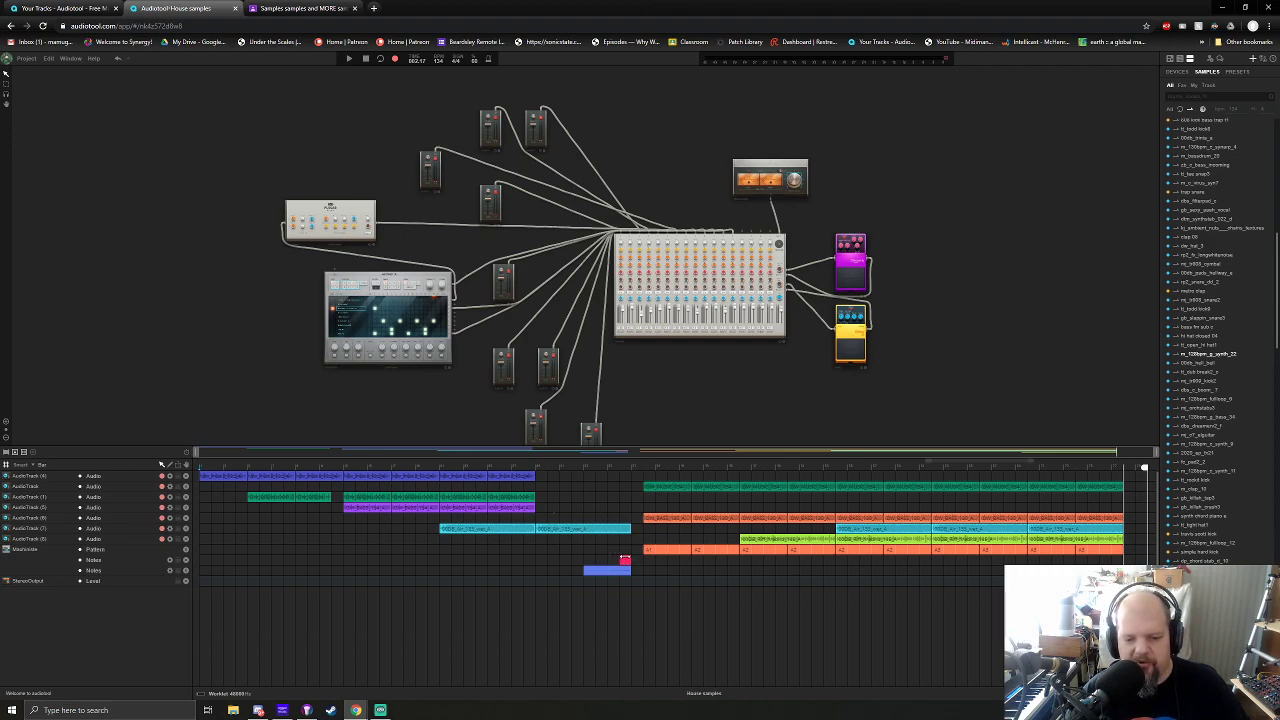
Replay the transition before the second section, check the Pulsar Delay controls, and place the playhead at that section's start
{"action": "left_click", "coordinate": [619, 537]}
{"action": "key", "text": "space"}
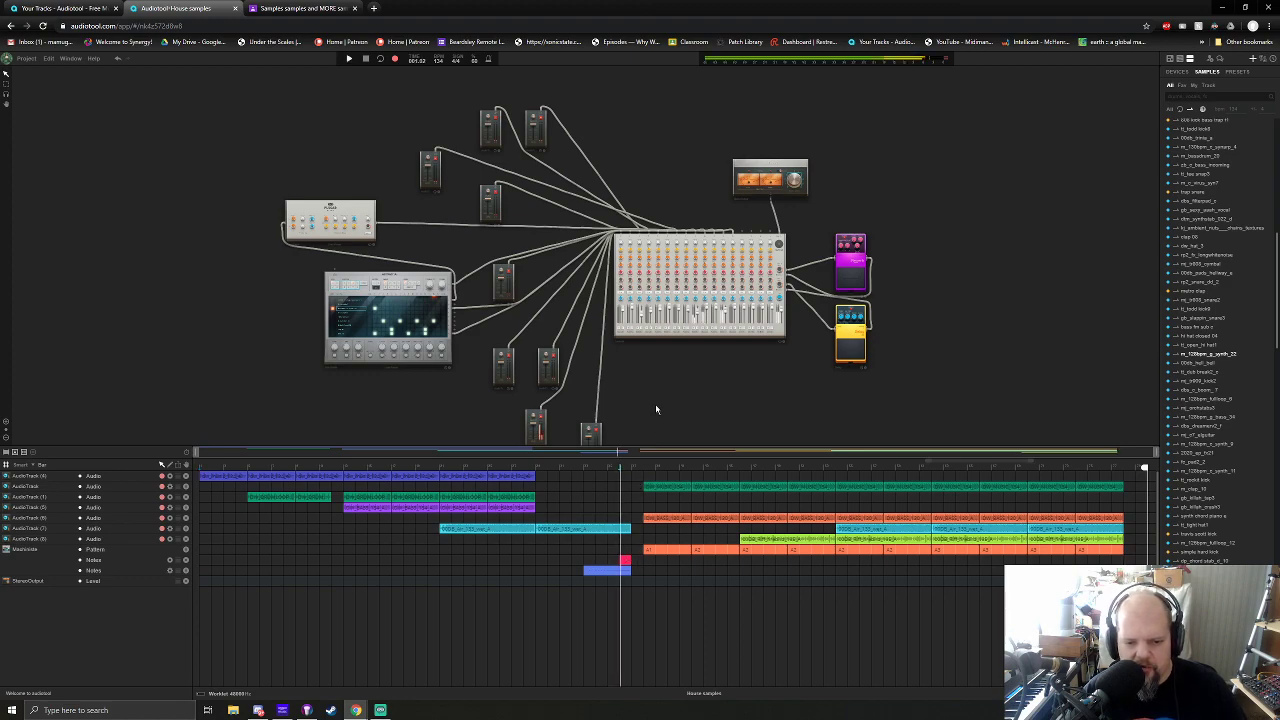
{"action": "scroll", "coordinate": [309, 252], "scroll_direction": "up", "scroll_amount": 5}
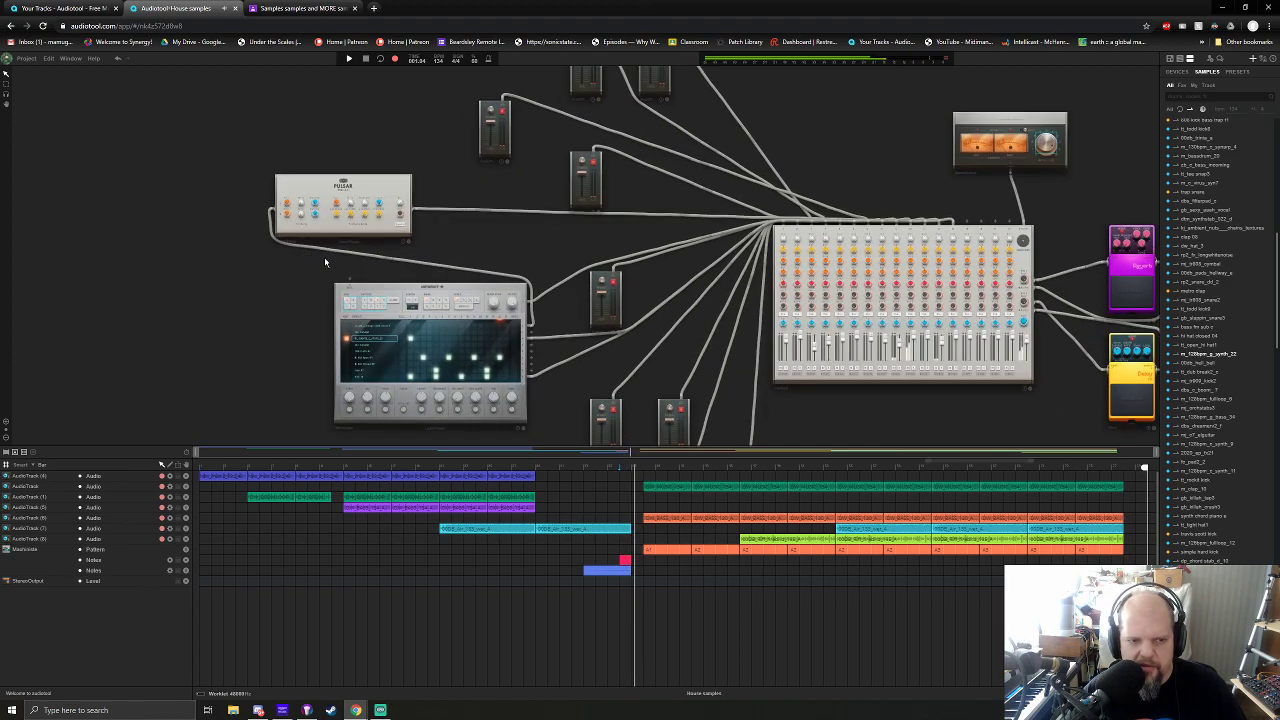
{"action": "scroll", "coordinate": [564, 273], "scroll_direction": "up", "scroll_amount": 2}
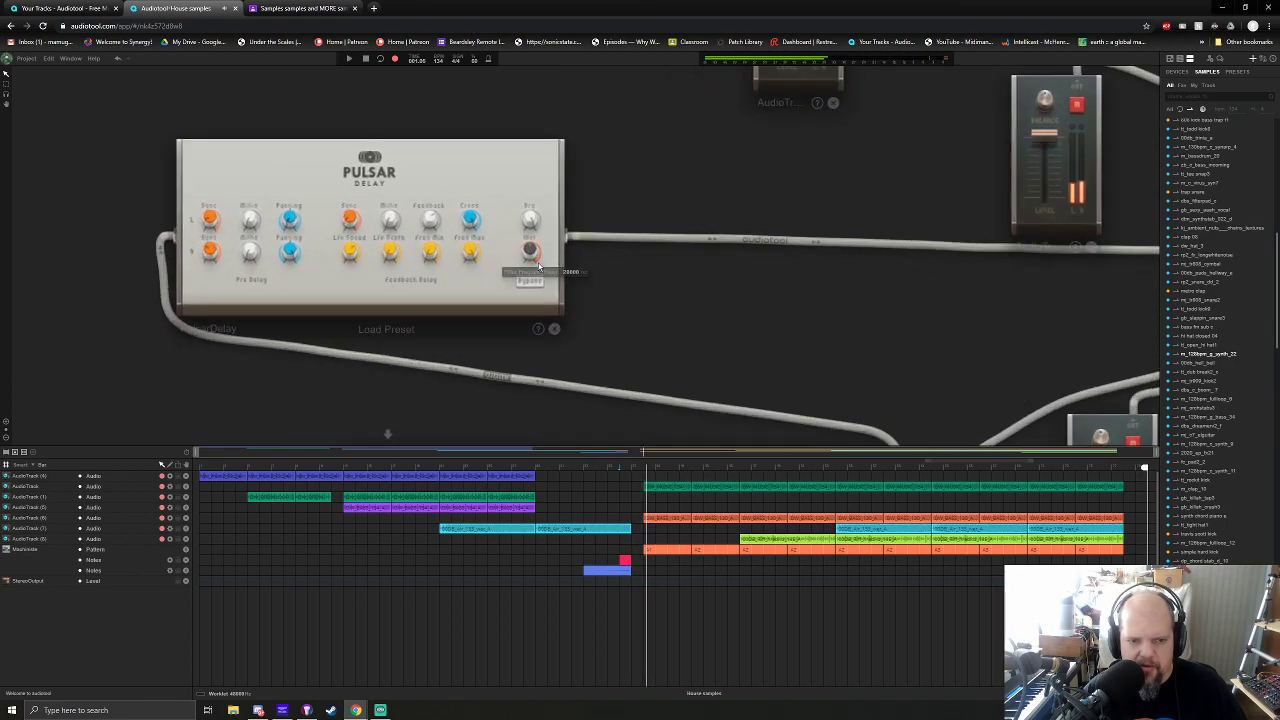
{"action": "scroll", "coordinate": [606, 371], "scroll_direction": "down", "scroll_amount": 10}
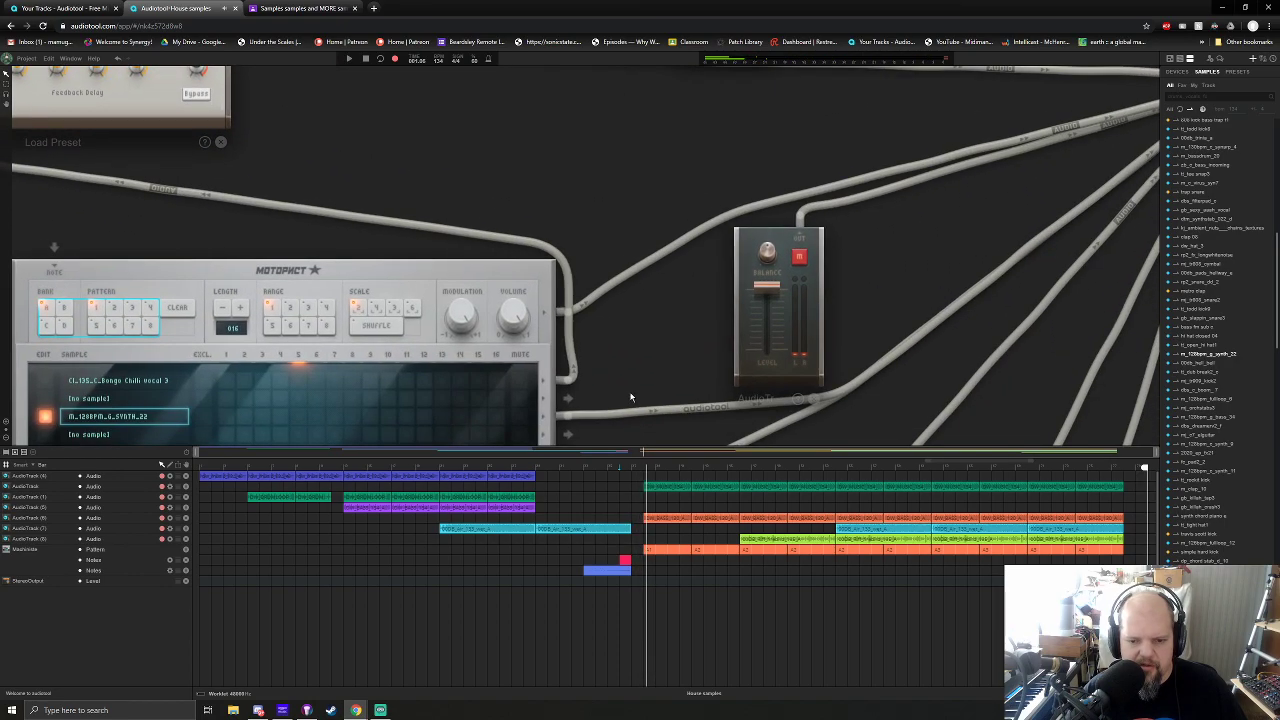
{"action": "left_click_drag", "start_coordinate": [645, 325], "coordinate": [470, 246]}
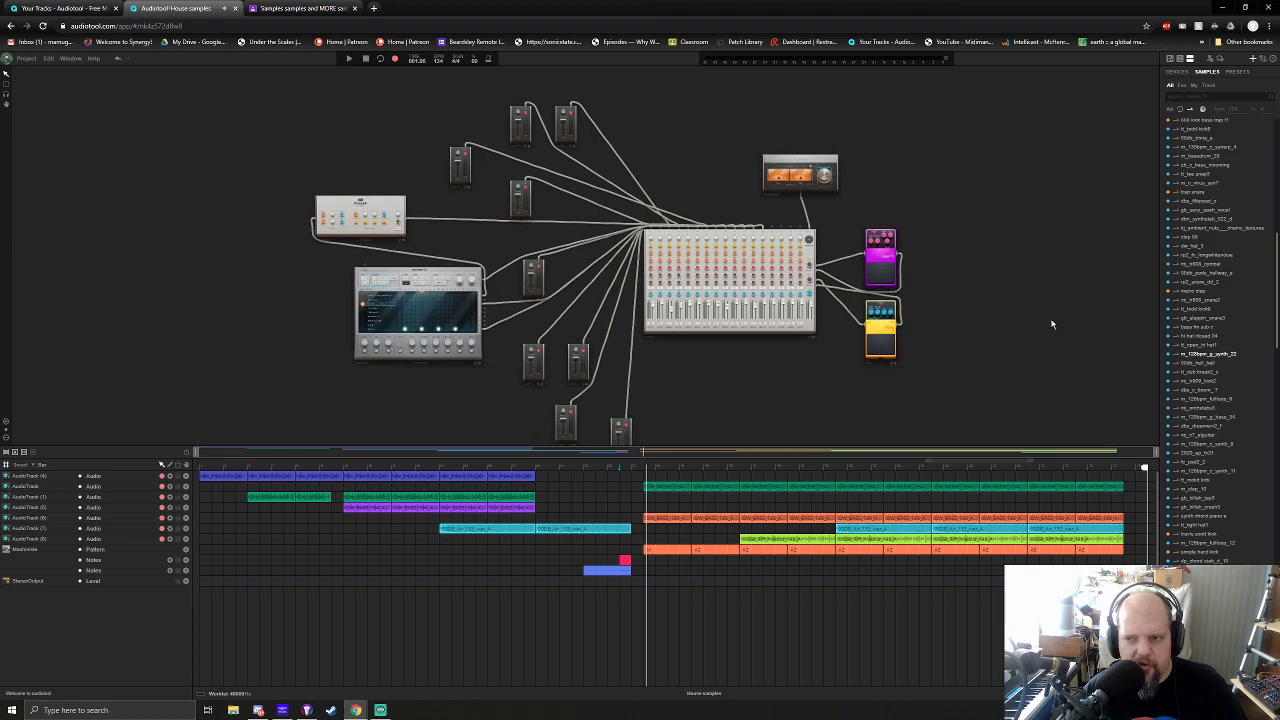
{"action": "scroll", "coordinate": [805, 390], "scroll_direction": "down", "scroll_amount": 2}
{"action": "left_click_drag", "start_coordinate": [805, 393], "coordinate": [708, 396]}
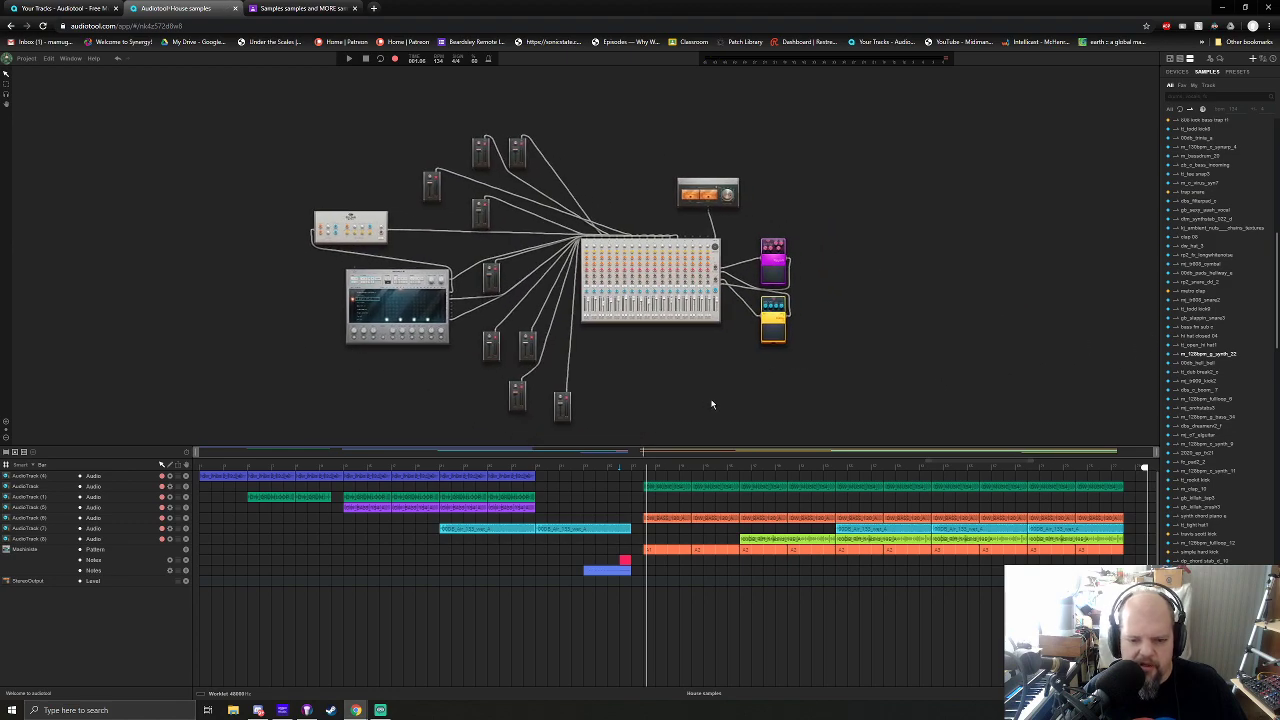
{"action": "left_click", "coordinate": [644, 470]}
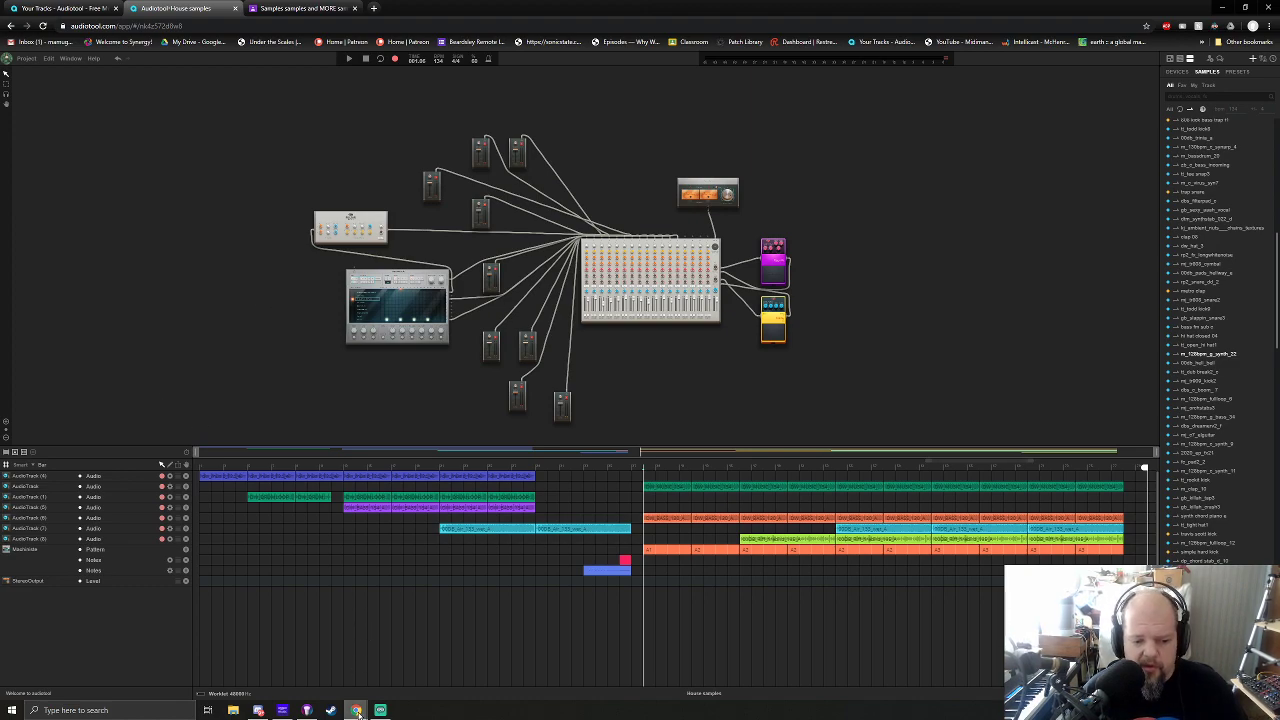
Switch to the other Chrome window, close its Electronic Music tab and bring up the YouTube Studio live stream dashboard
{"action": "mouse_move", "coordinate": [355, 710]}
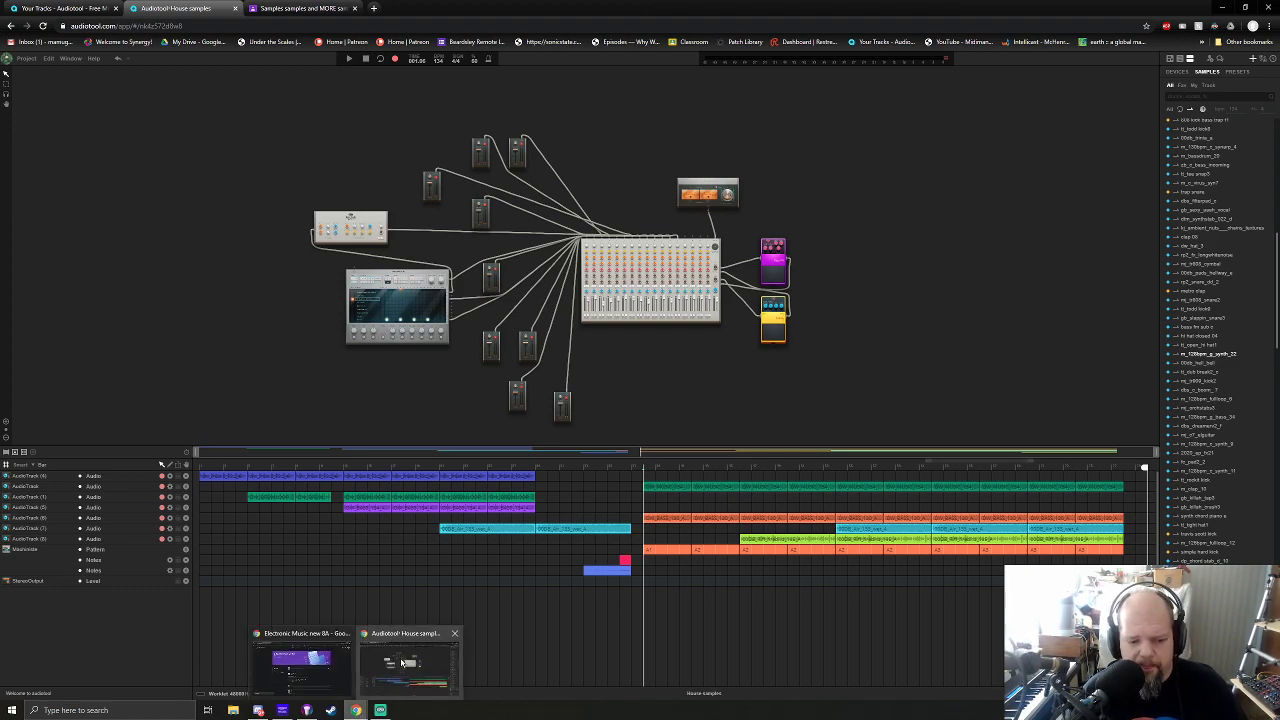
{"action": "left_click", "coordinate": [302, 660]}
{"action": "key", "text": "ctrl+w"}
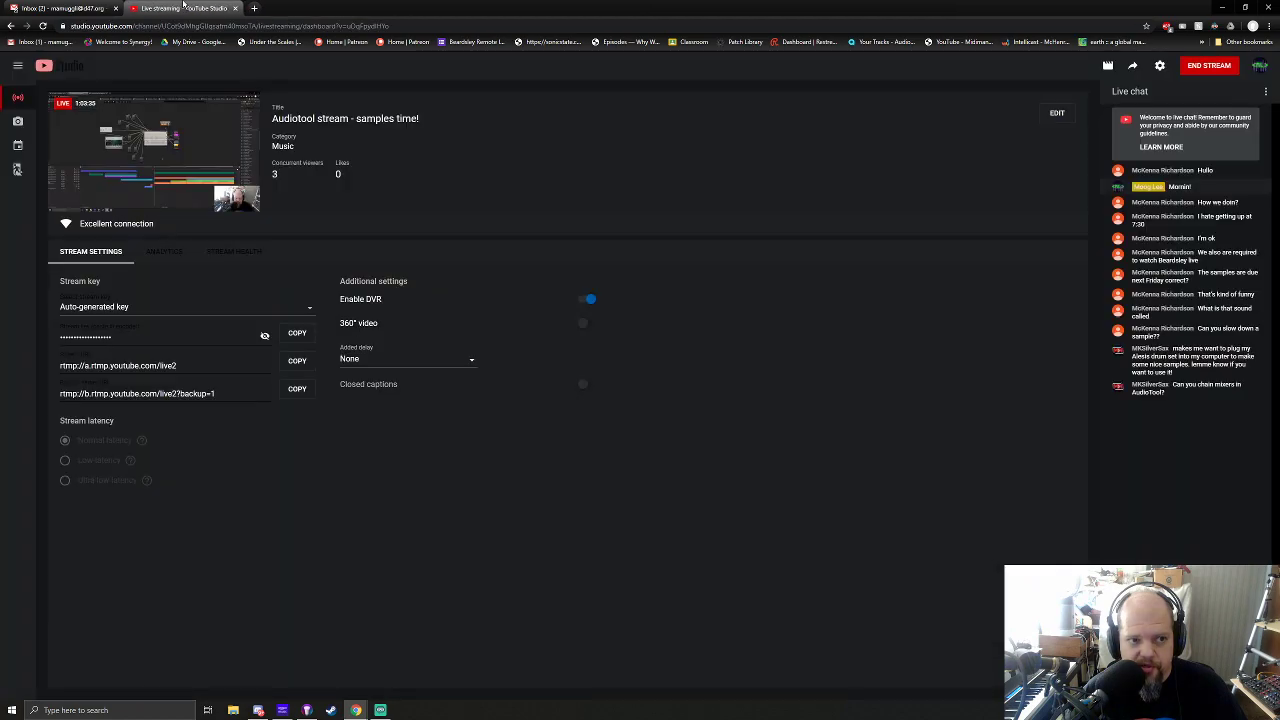